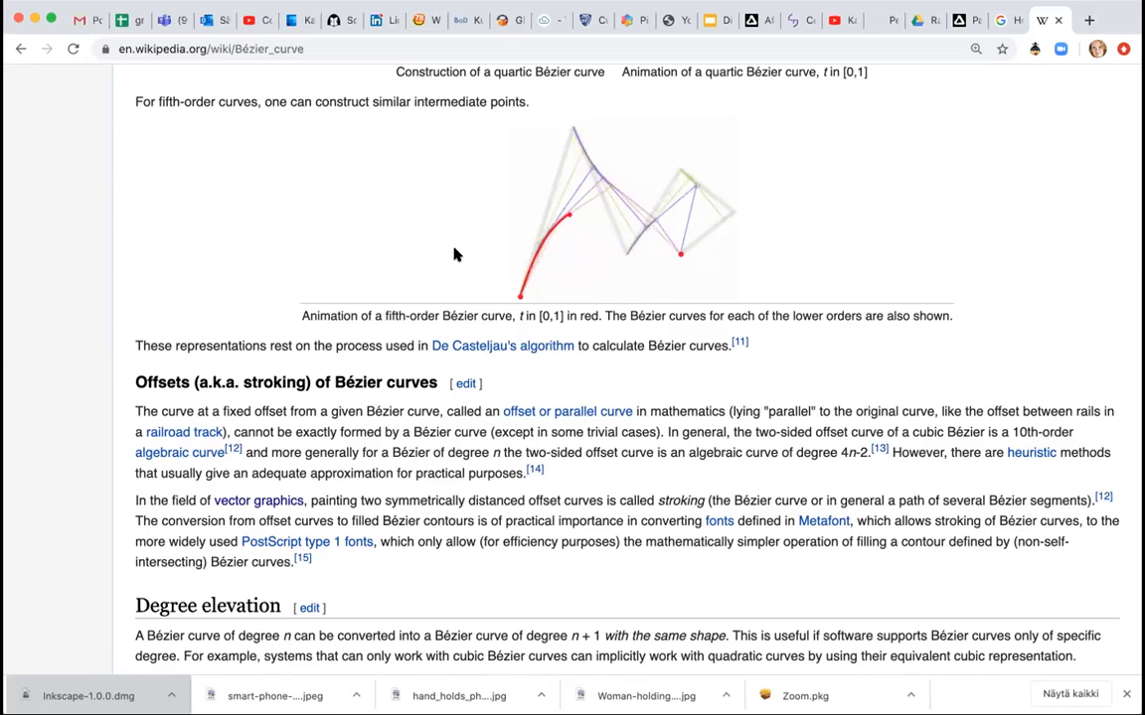
# Open the Inkscape website, inkscape.org, in a new browser tab.
pyautogui.press('super+t')
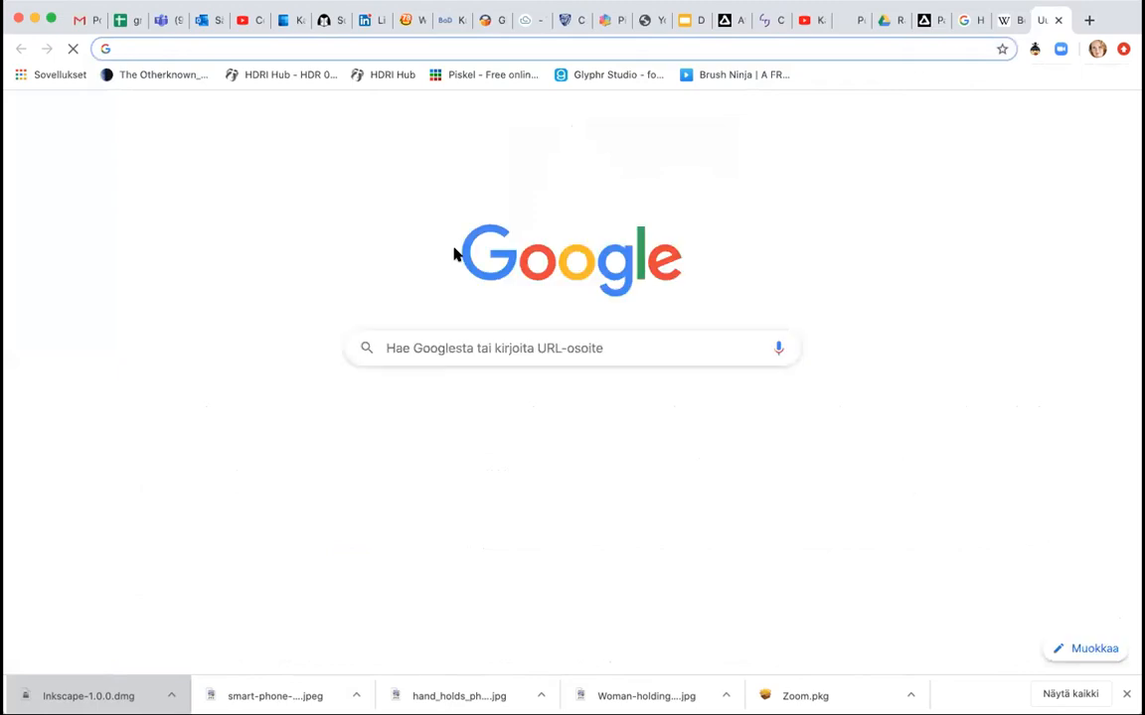
pyautogui.write('incs')
pyautogui.press('BackSpace')
pyautogui.press('BackSpace')
pyautogui.write('k')
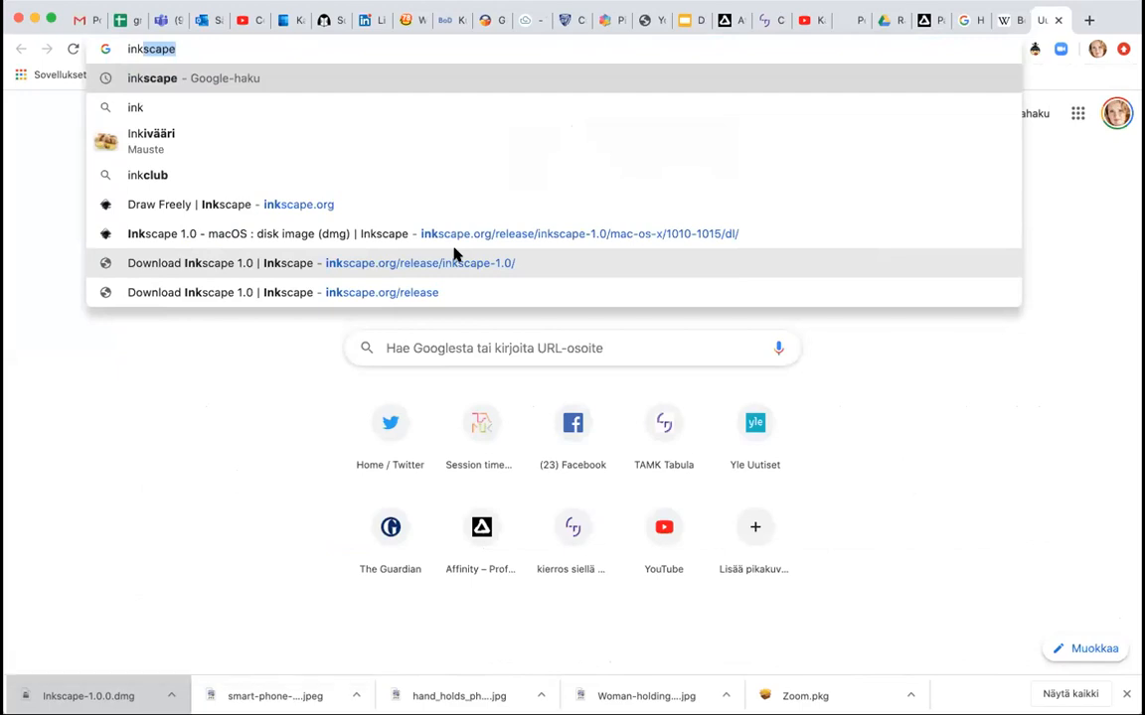
pyautogui.click(314, 206)
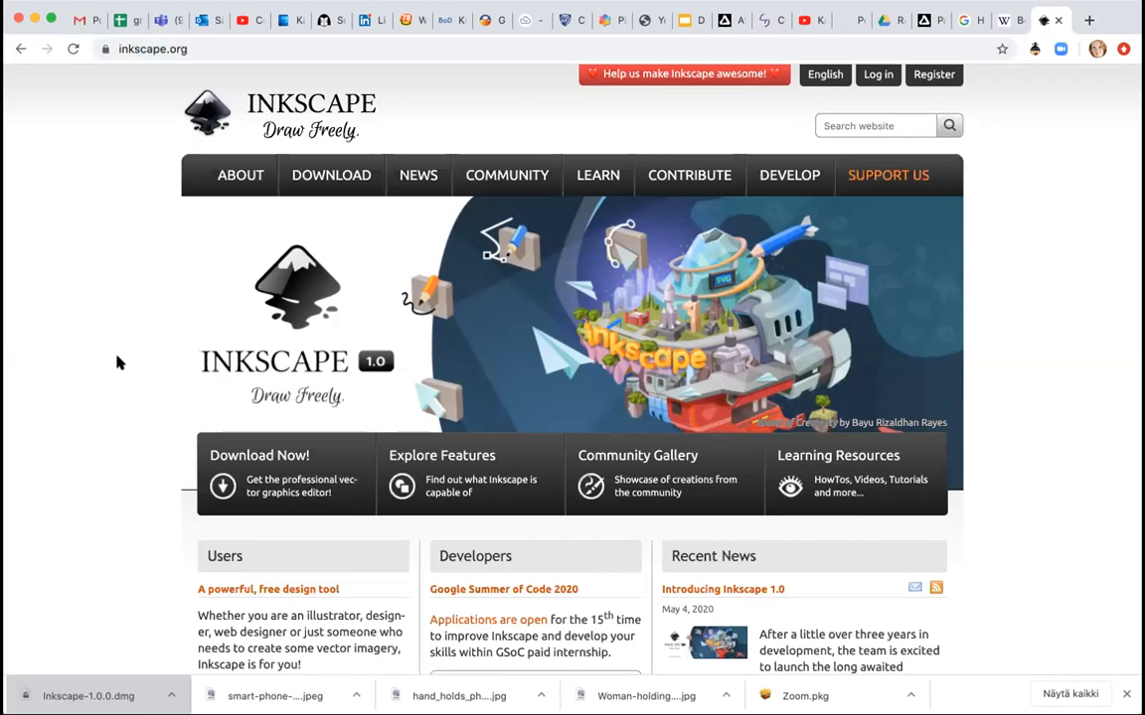
# Scroll through the Inkscape home page to review its features and news.
pyautogui.scroll(-3, 116, 363)
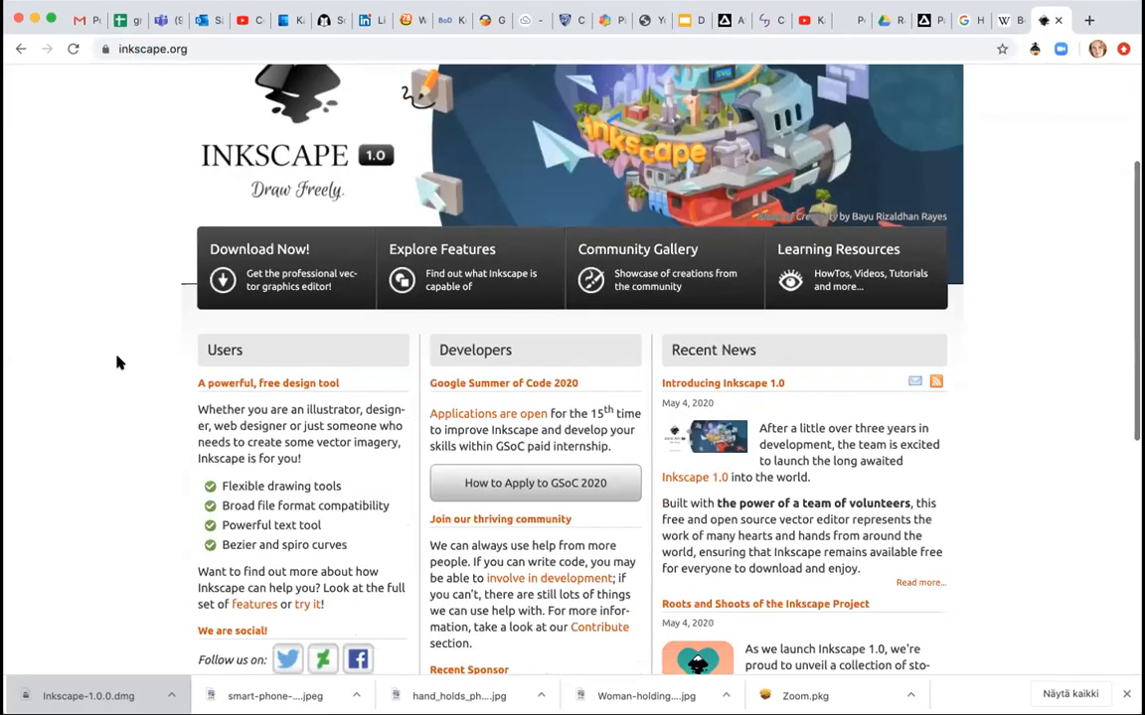
pyautogui.scroll(-1, 117, 362)
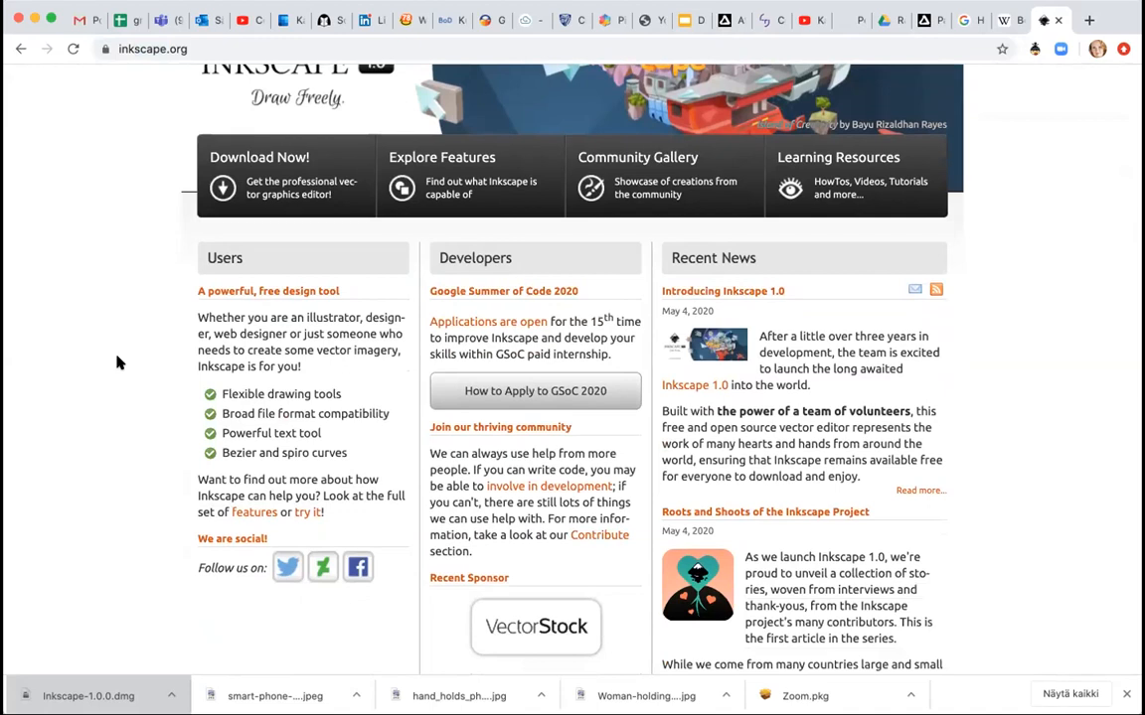
pyautogui.scroll(1, 116, 362)
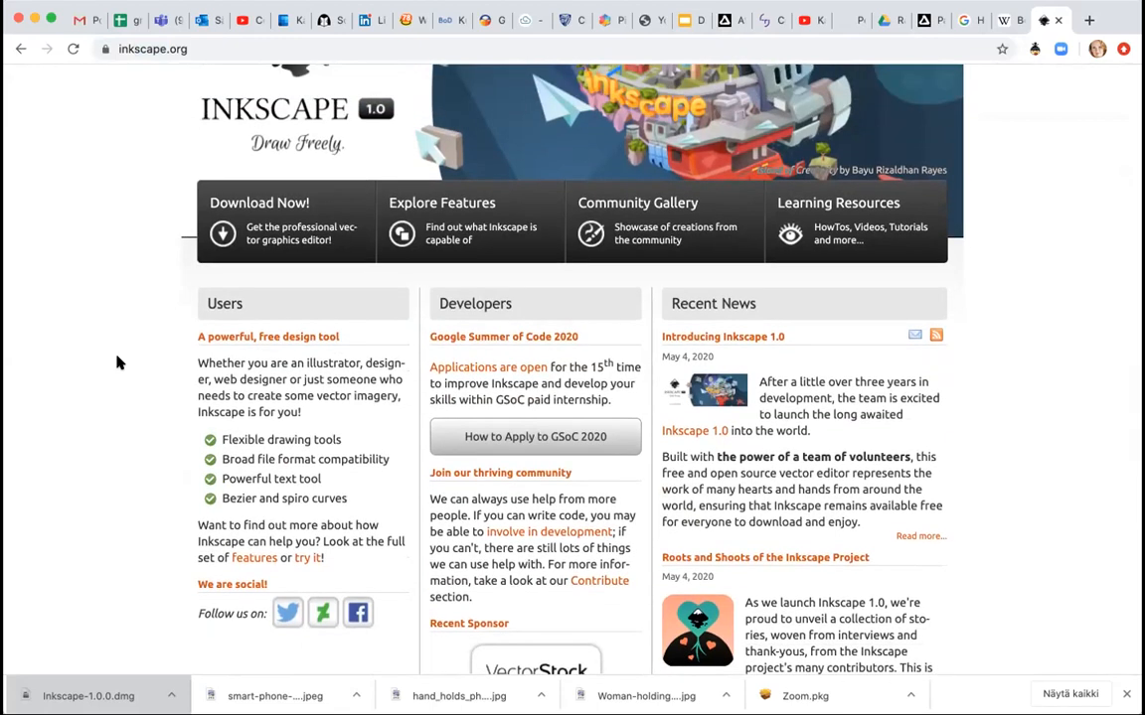
pyautogui.scroll(2, 117, 362)
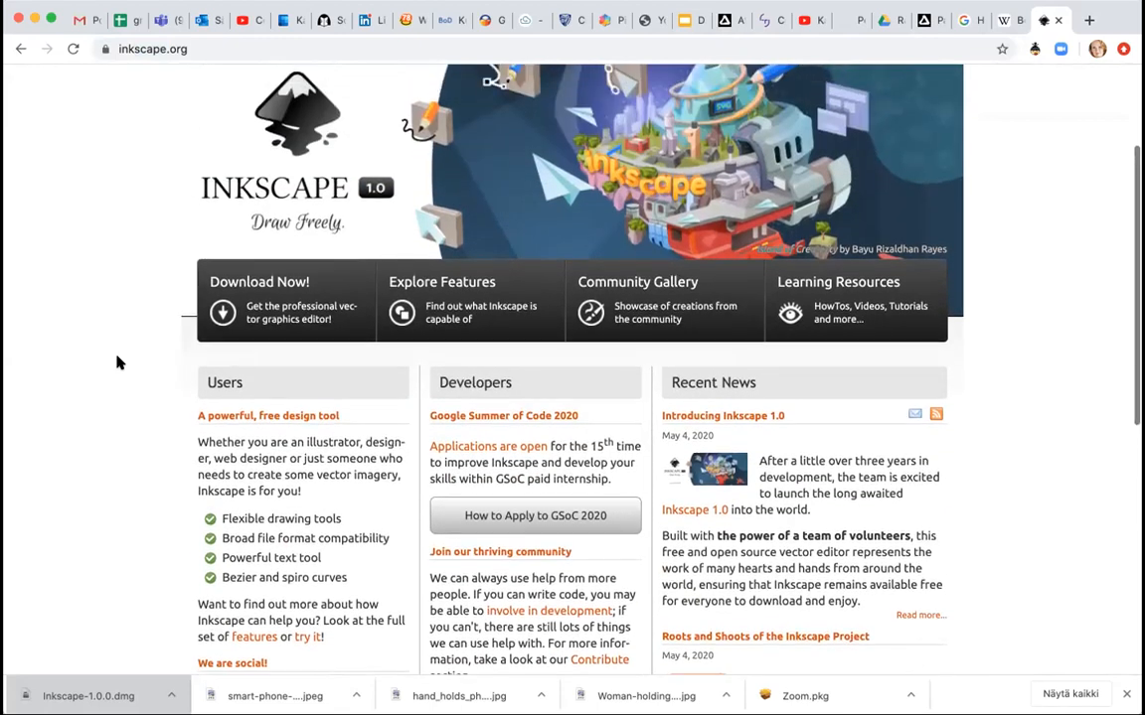
pyautogui.scroll(1, 116, 362)
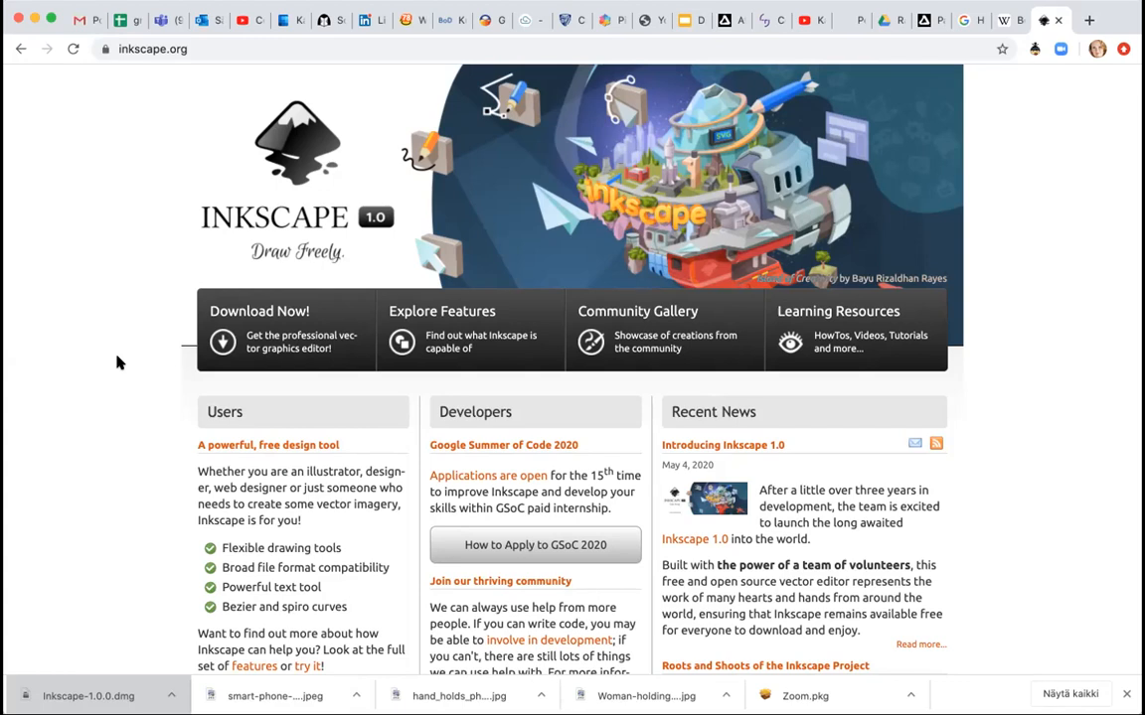
pyautogui.scroll(-1, 116, 363)
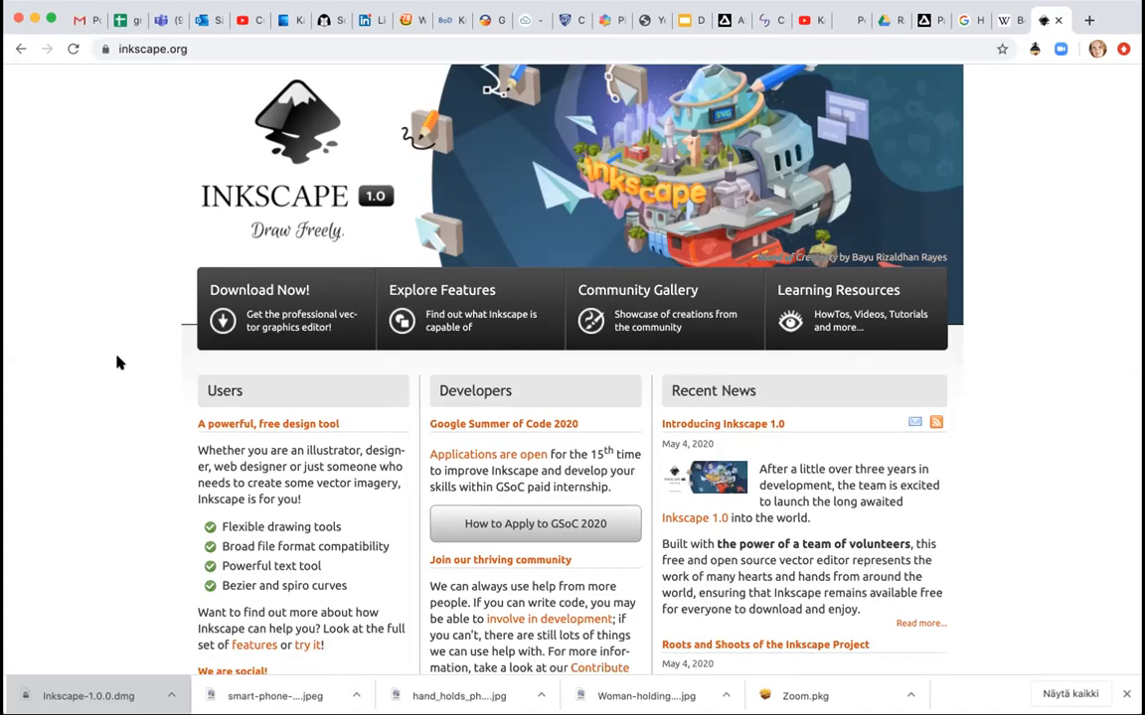
pyautogui.scroll(-1, 117, 363)
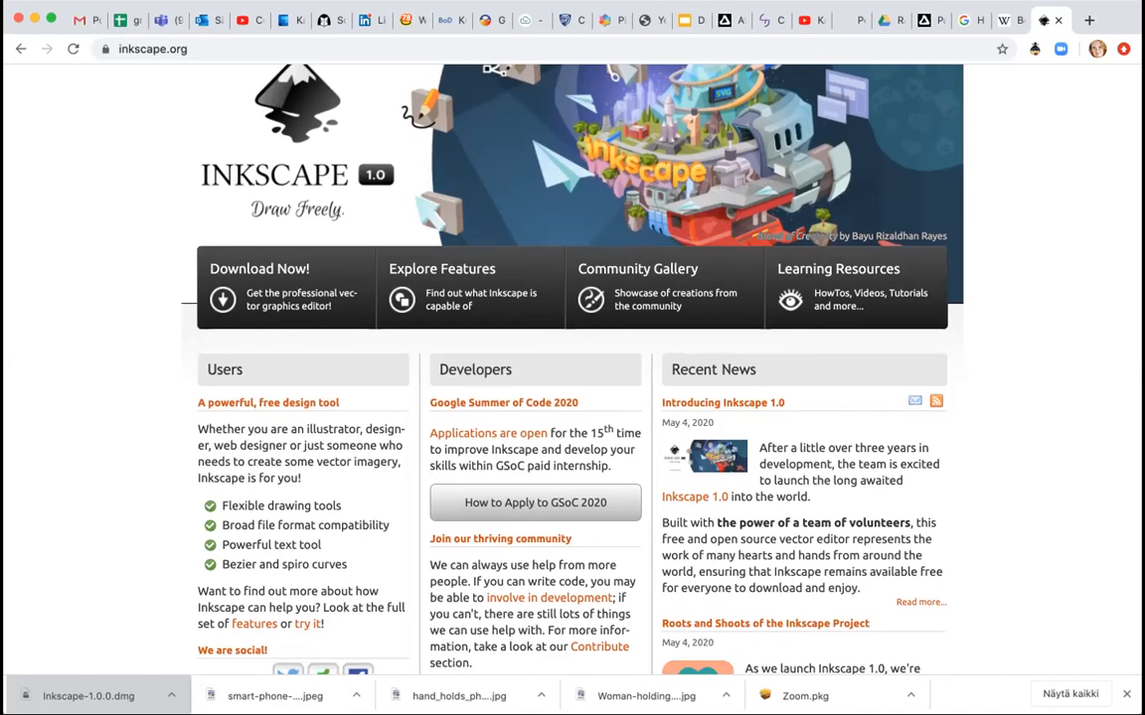
pyautogui.click(9, 220)
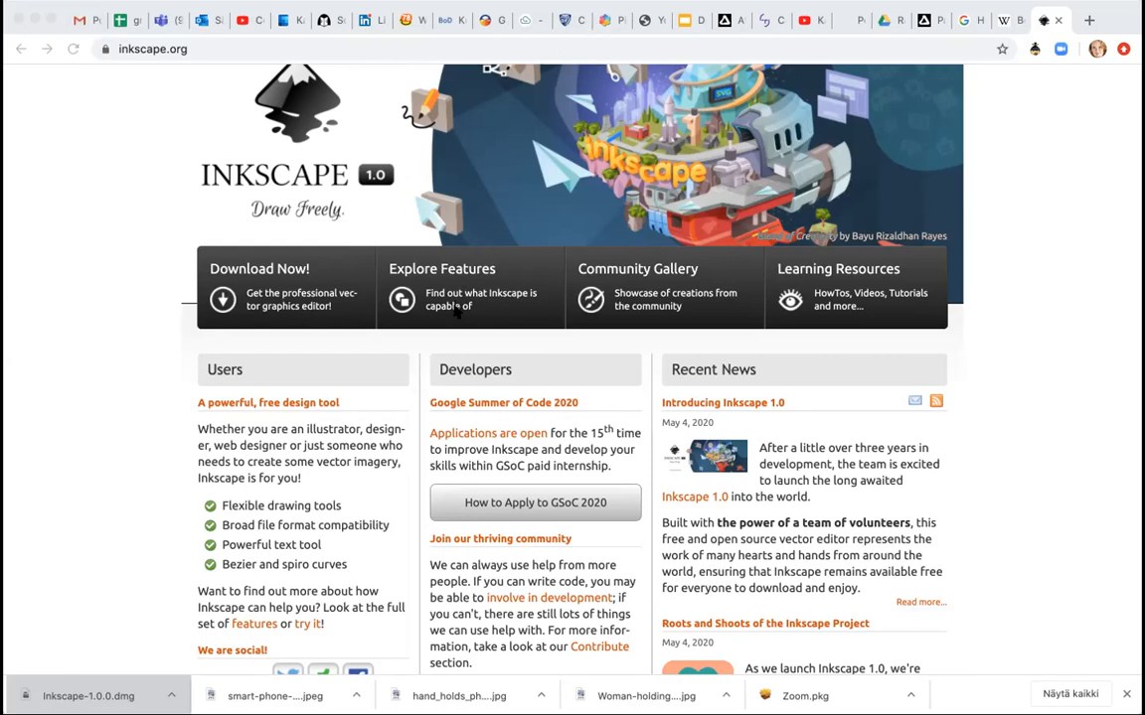
# Switch to Affinity Designer and start a new A5 print document with document units set to Pixels.
pyautogui.press('super+Tab')
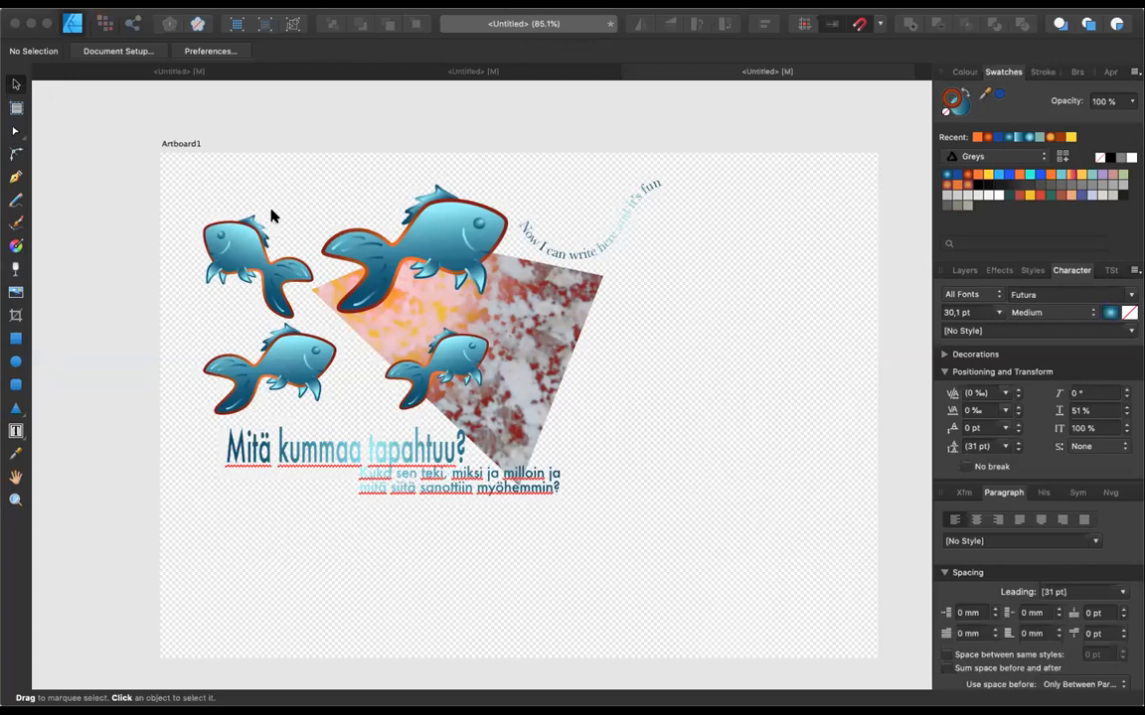
pyautogui.press('super+n')
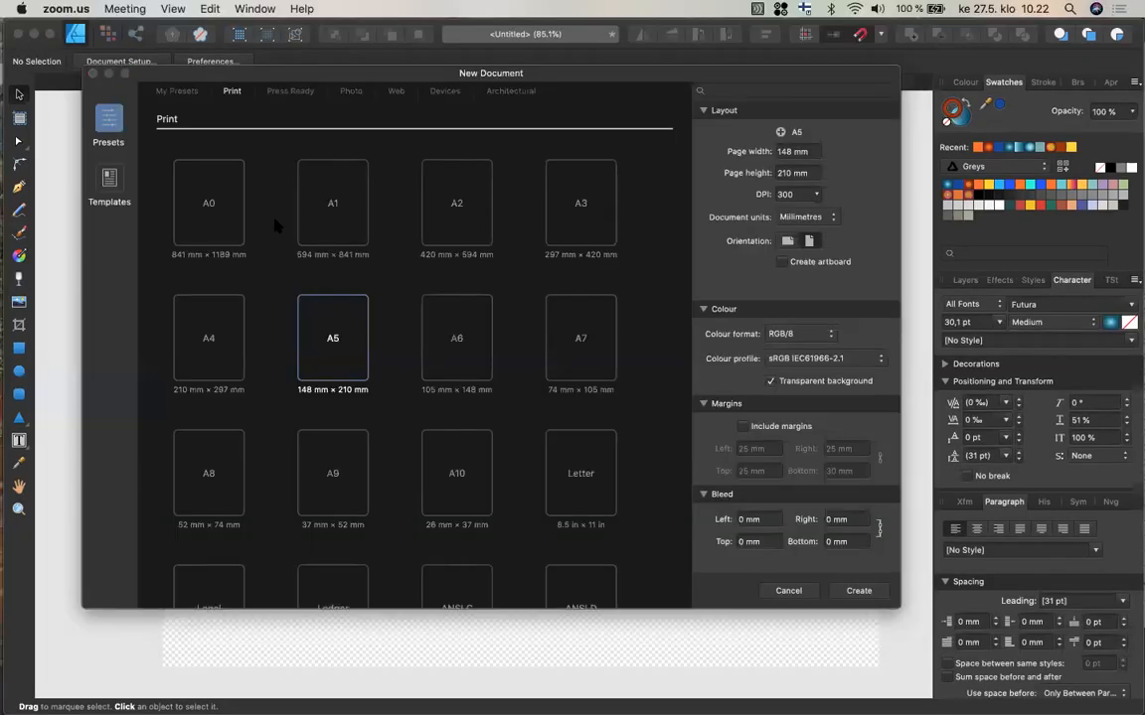
pyautogui.click(126, 324)
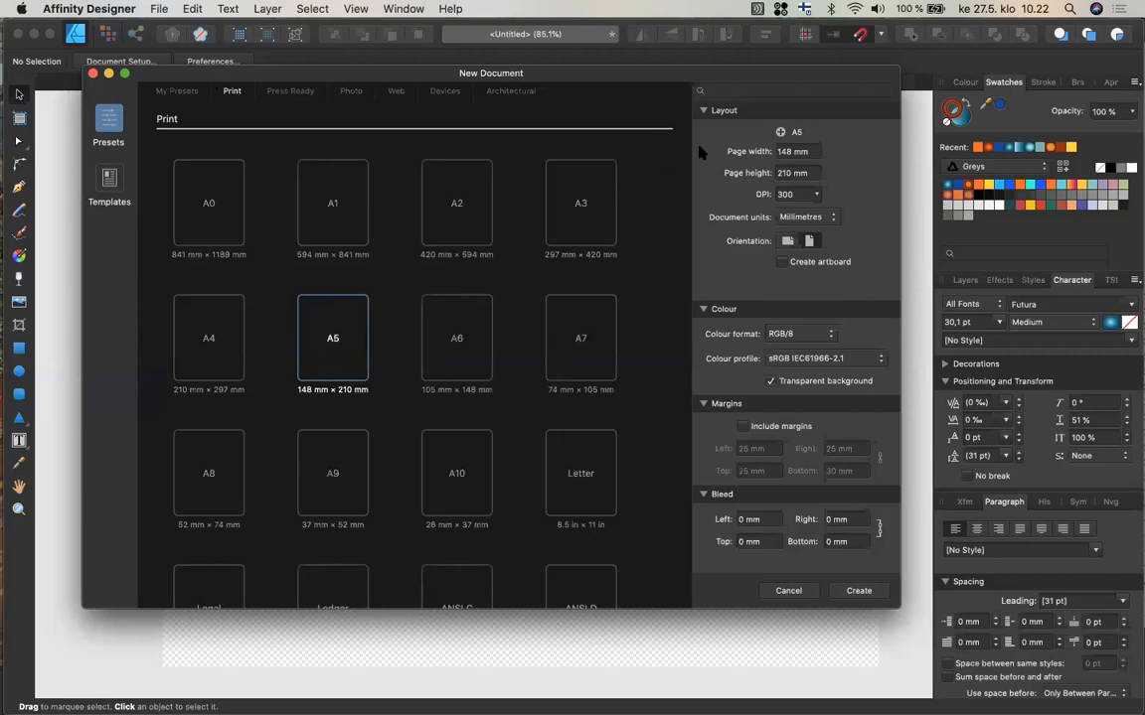
pyautogui.click(810, 241)
pyautogui.click(825, 220)
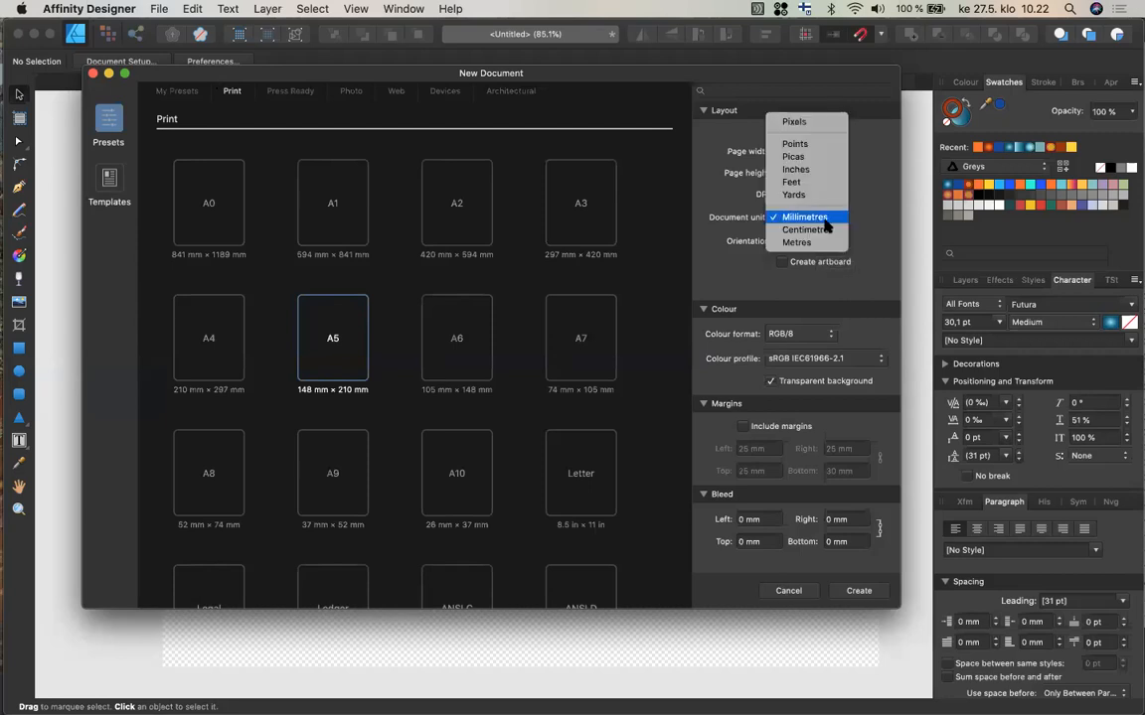
pyautogui.click(819, 123)
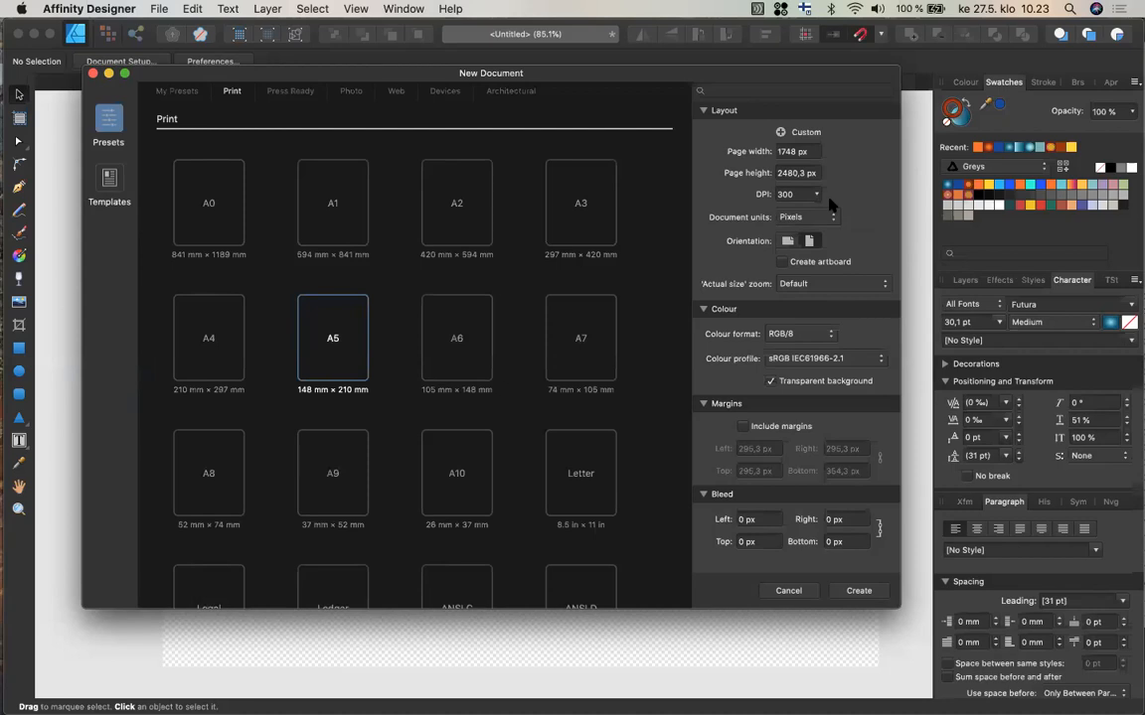
# Keep the RGB/8 colour format and create the document with an artboard.
pyautogui.click(821, 337)
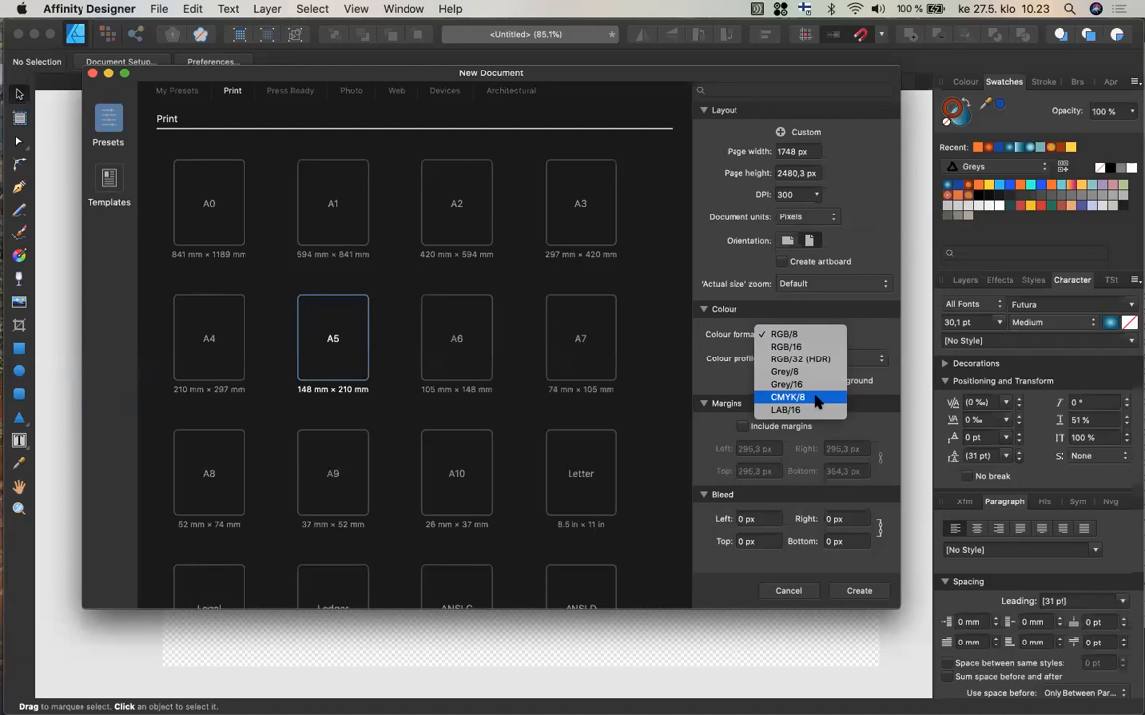
pyautogui.click(806, 336)
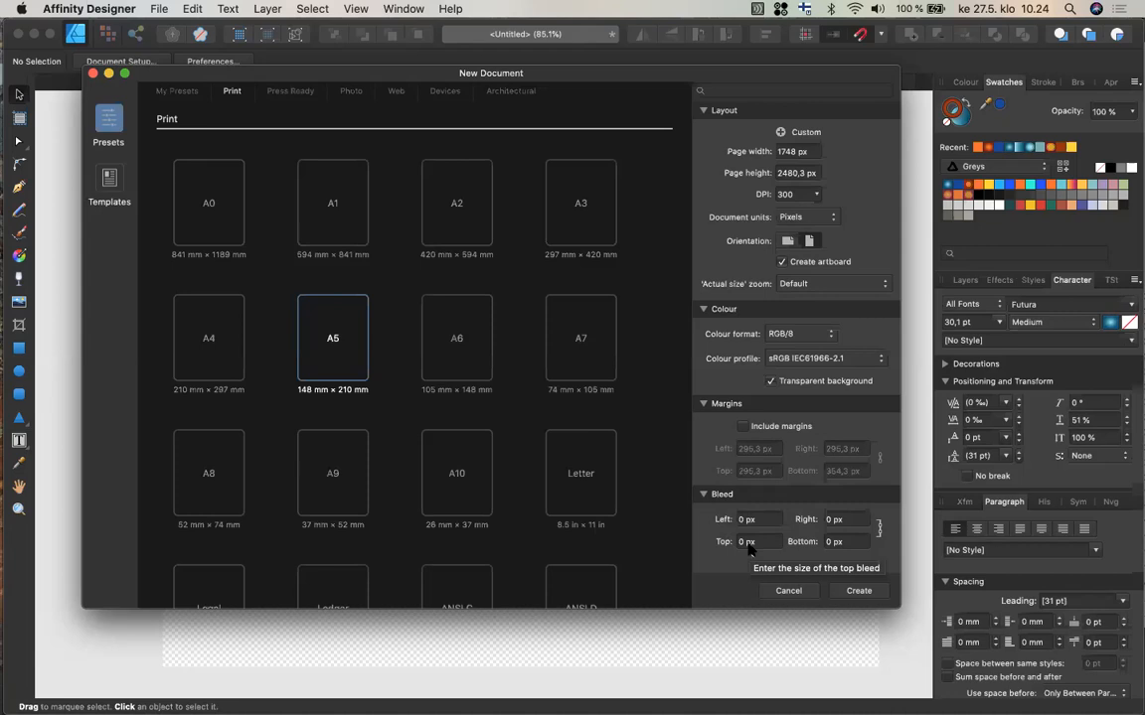
pyautogui.click(857, 591)
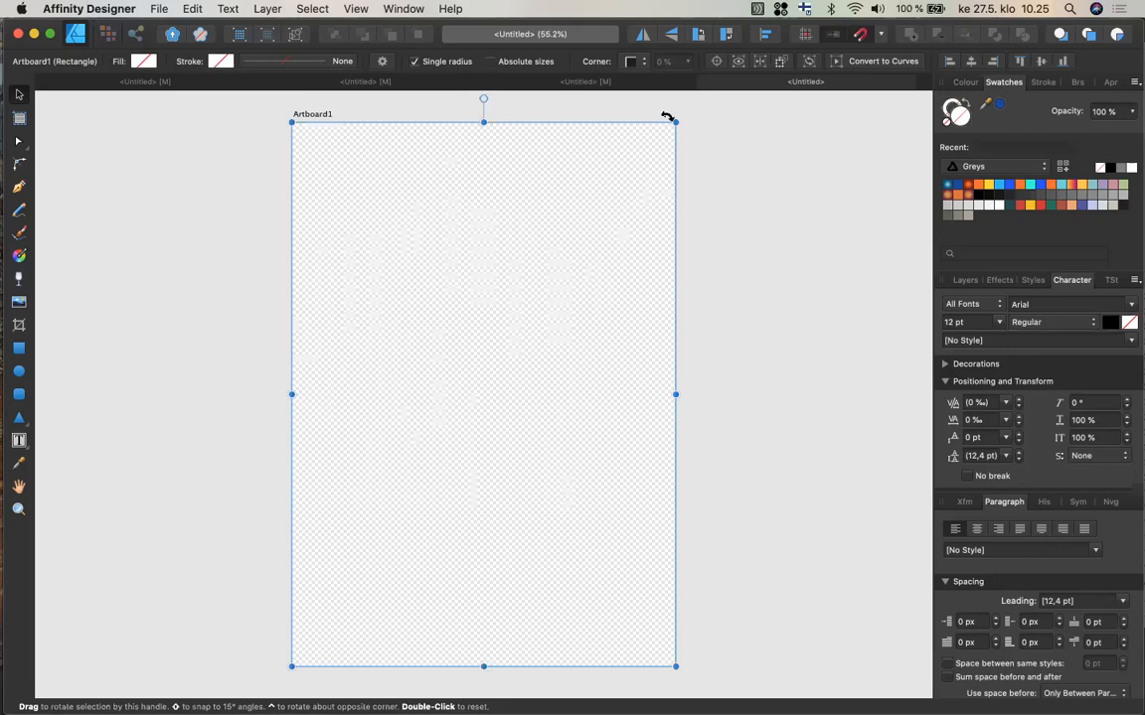
# Rotate the artboard by -90° so it lies in landscape orientation.
pyautogui.moveTo(667, 116); pyautogui.dragTo(799, 550)
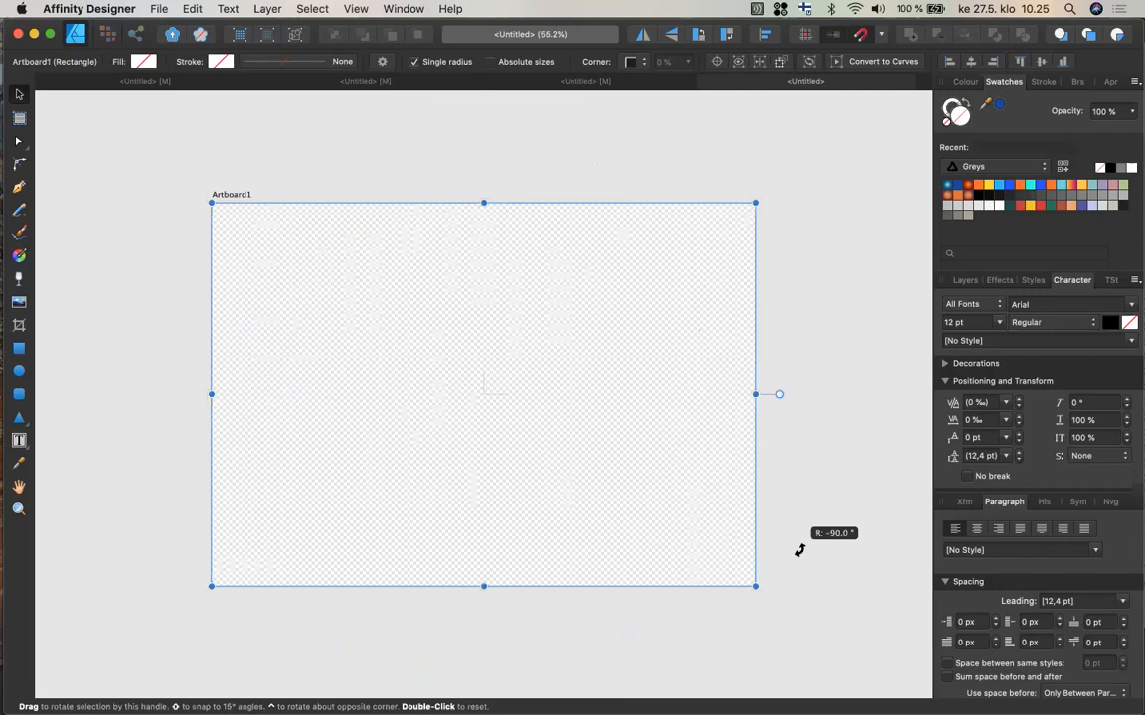
pyautogui.moveTo(800, 550); pyautogui.dragTo(797, 549)
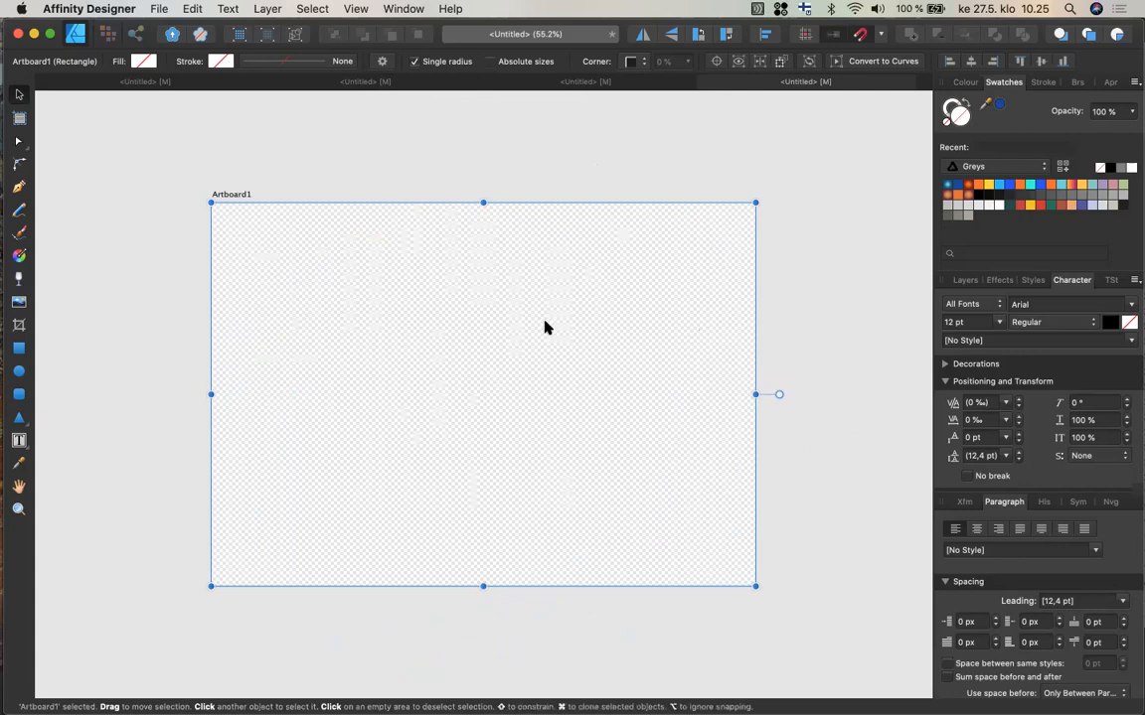
# With the Artboard tool, draw a second portrait artboard about 960 × 1748 px to the right of the first.
pyautogui.click(20, 119)
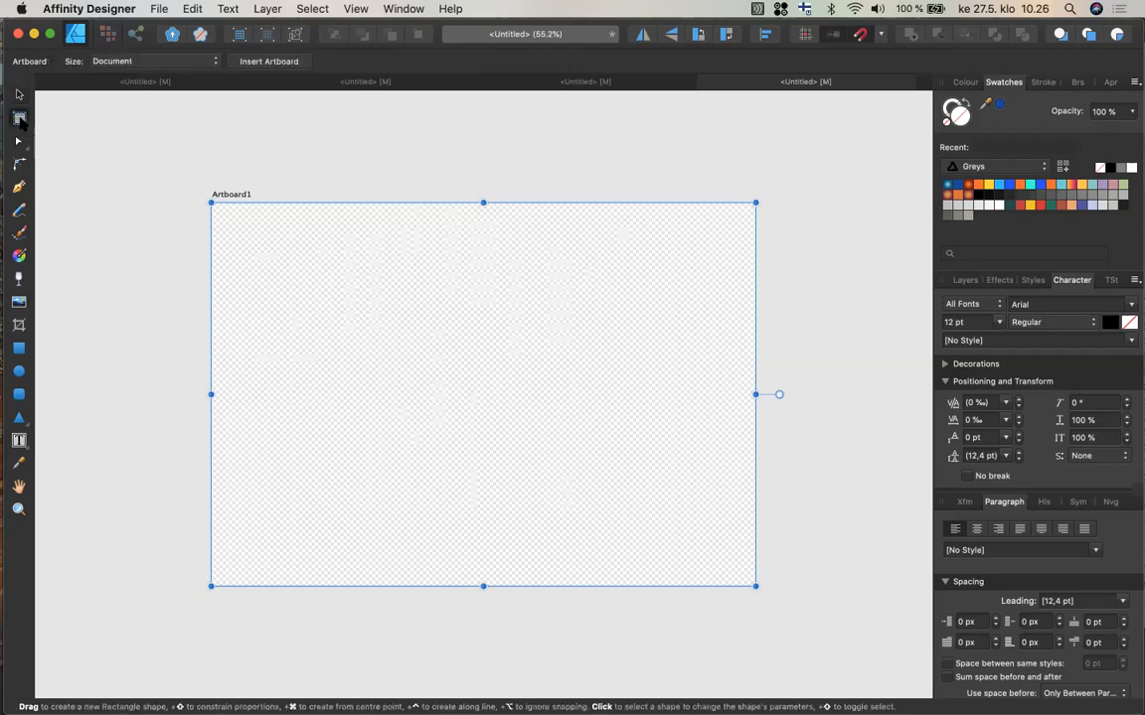
pyautogui.hscroll(5, 157, 385)
pyautogui.scroll(-2, 157, 385)
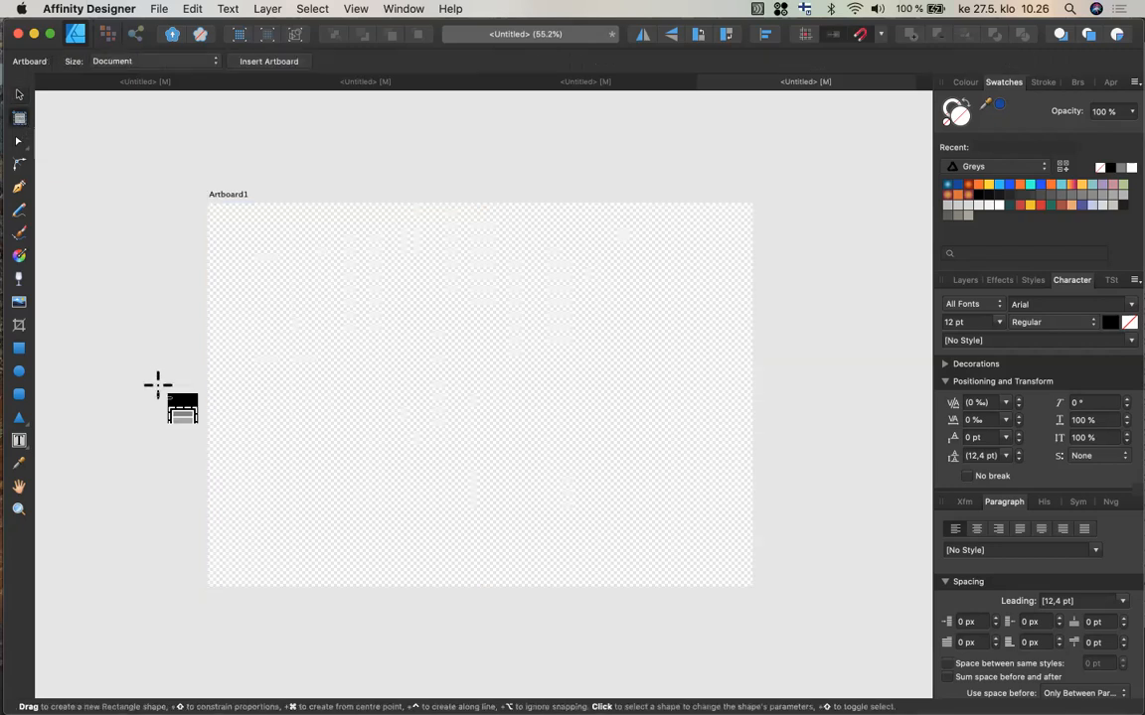
pyautogui.hscroll(3, 157, 386)
pyautogui.scroll(1, 157, 386)
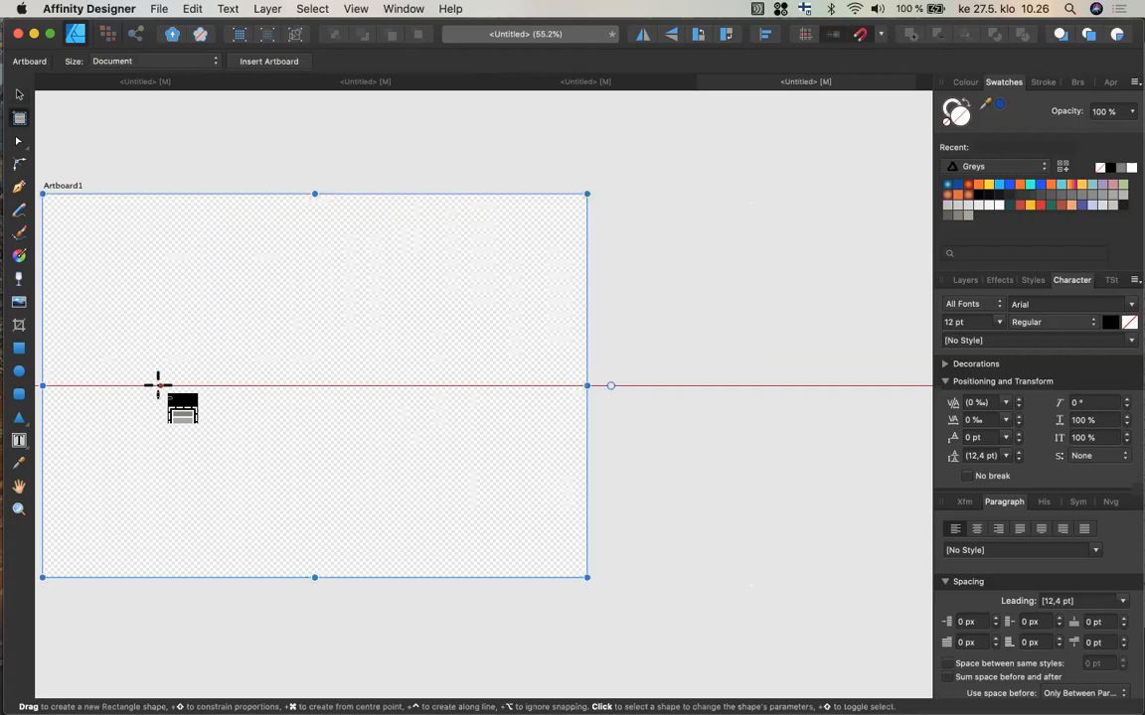
pyautogui.hscroll(2, 157, 386)
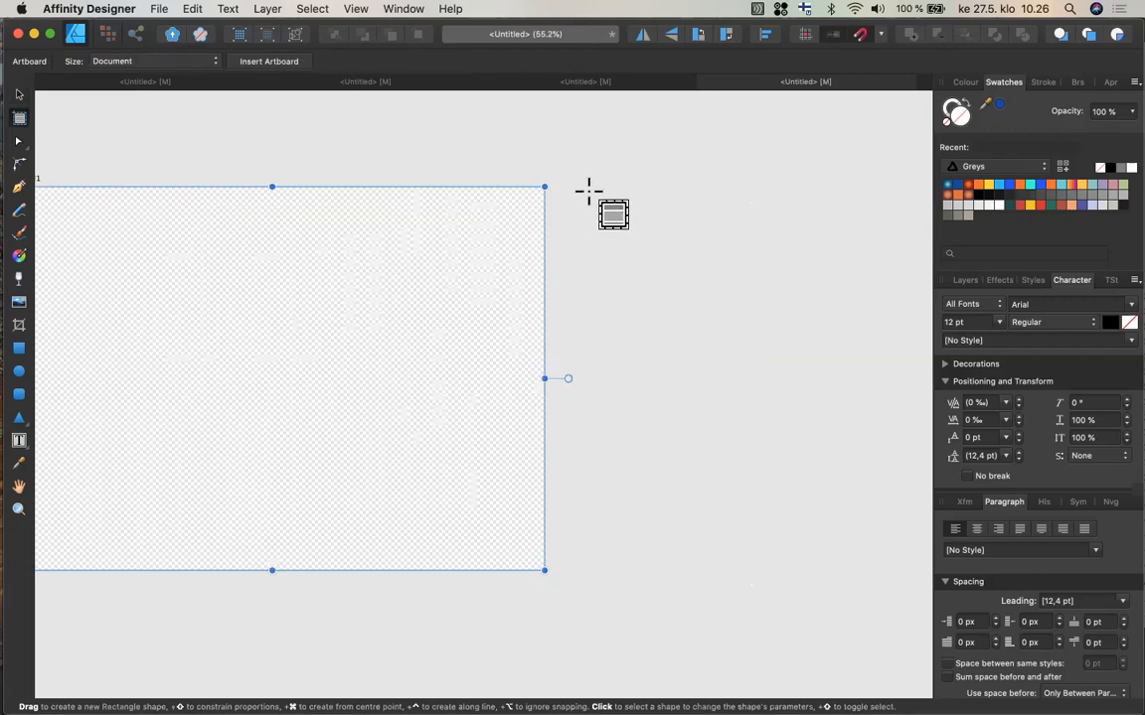
pyautogui.moveTo(592, 187); pyautogui.dragTo(800, 570)
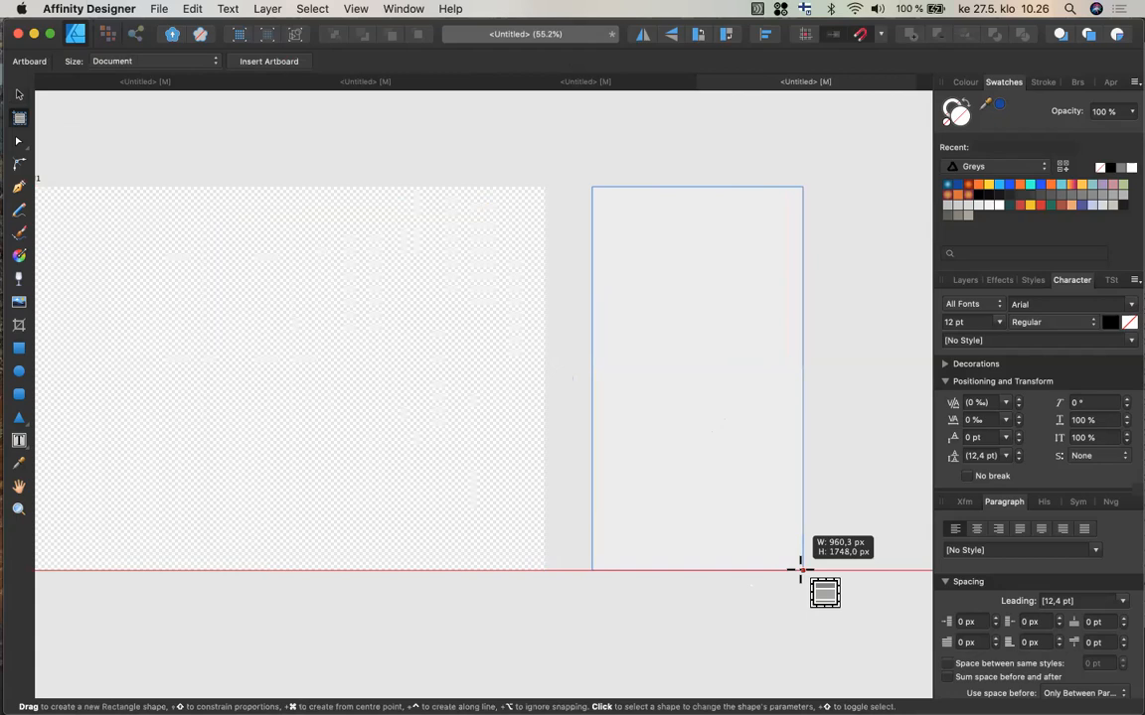
pyautogui.moveTo(800, 570); pyautogui.dragTo(799, 569)
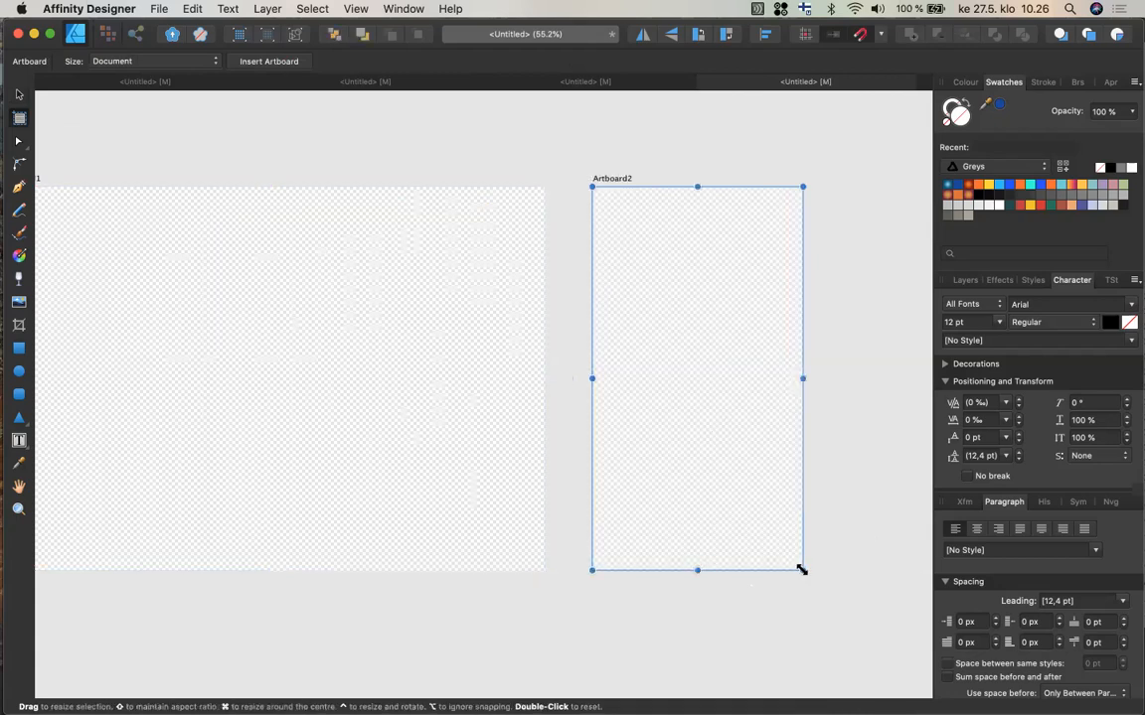
# Show the Layers panel to list both artboards.
pyautogui.click(193, 63)
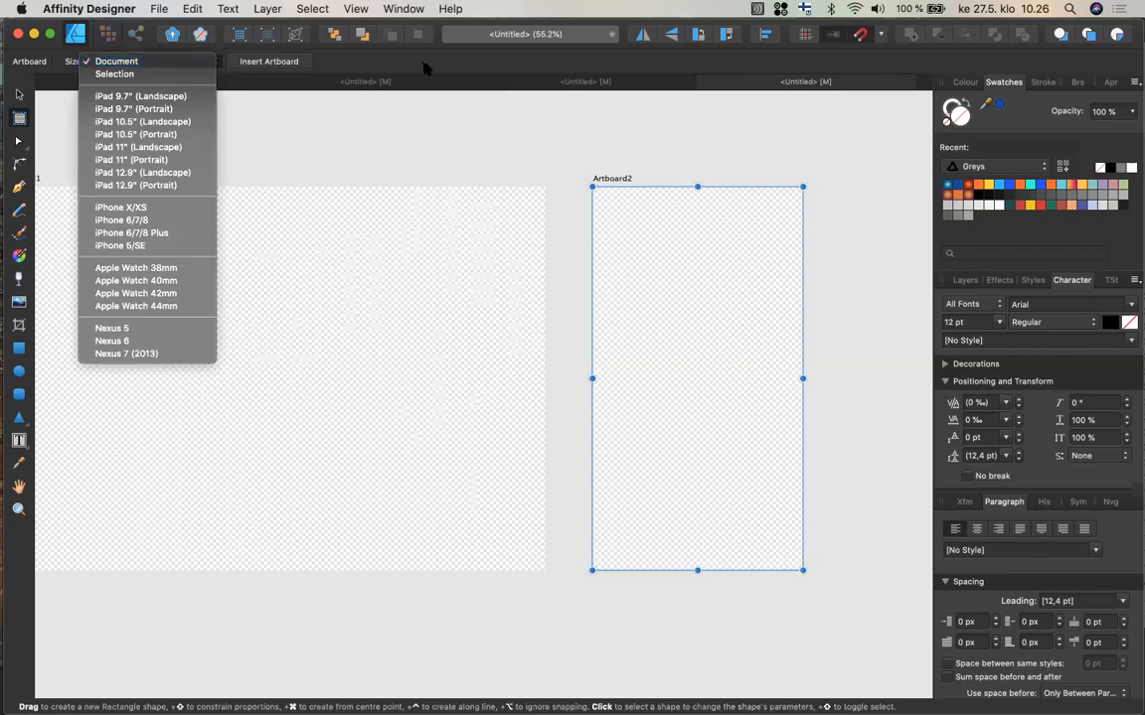
pyautogui.click(418, 167)
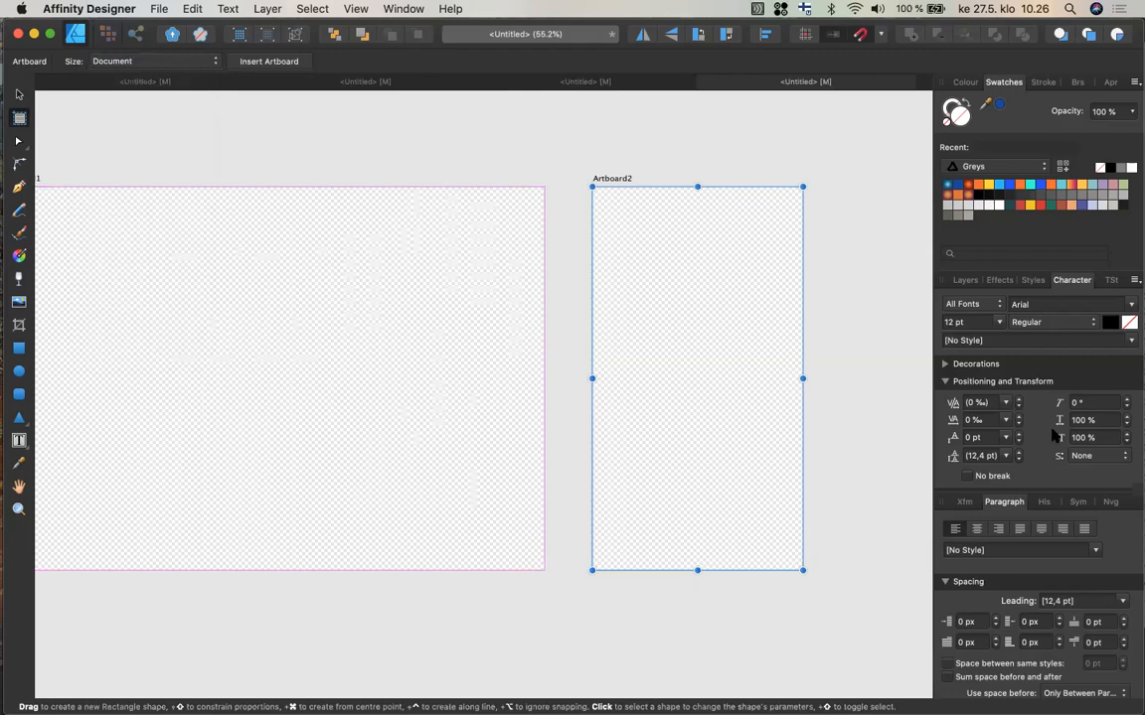
pyautogui.click(963, 281)
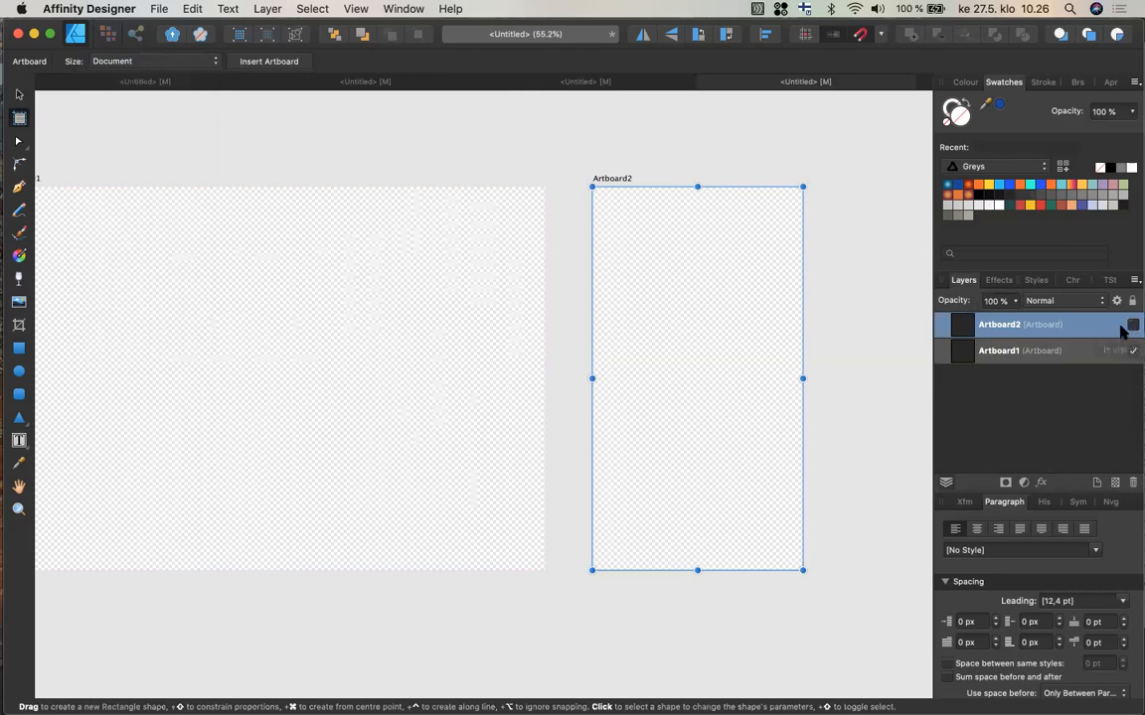
# Select Artboard1 with the Move tool and zoom in on it.
pyautogui.hscroll(-3, 291, 349)
pyautogui.hscroll(-3, 291, 349)
pyautogui.scroll(1, 291, 349)
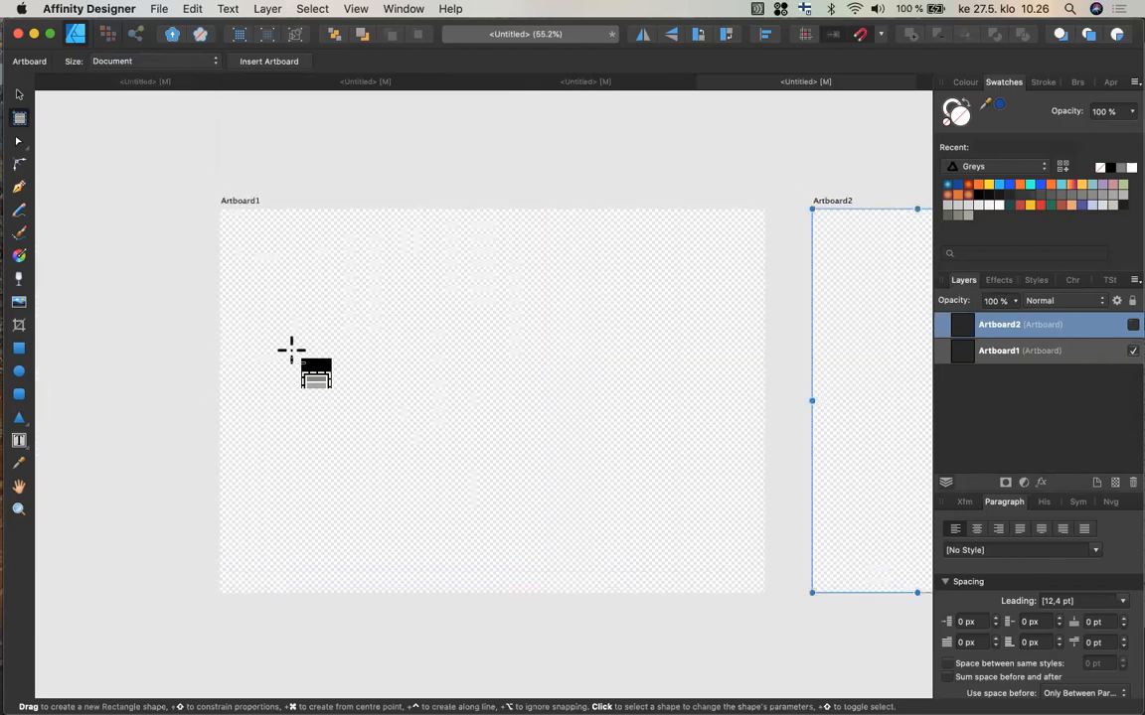
pyautogui.click(18, 95)
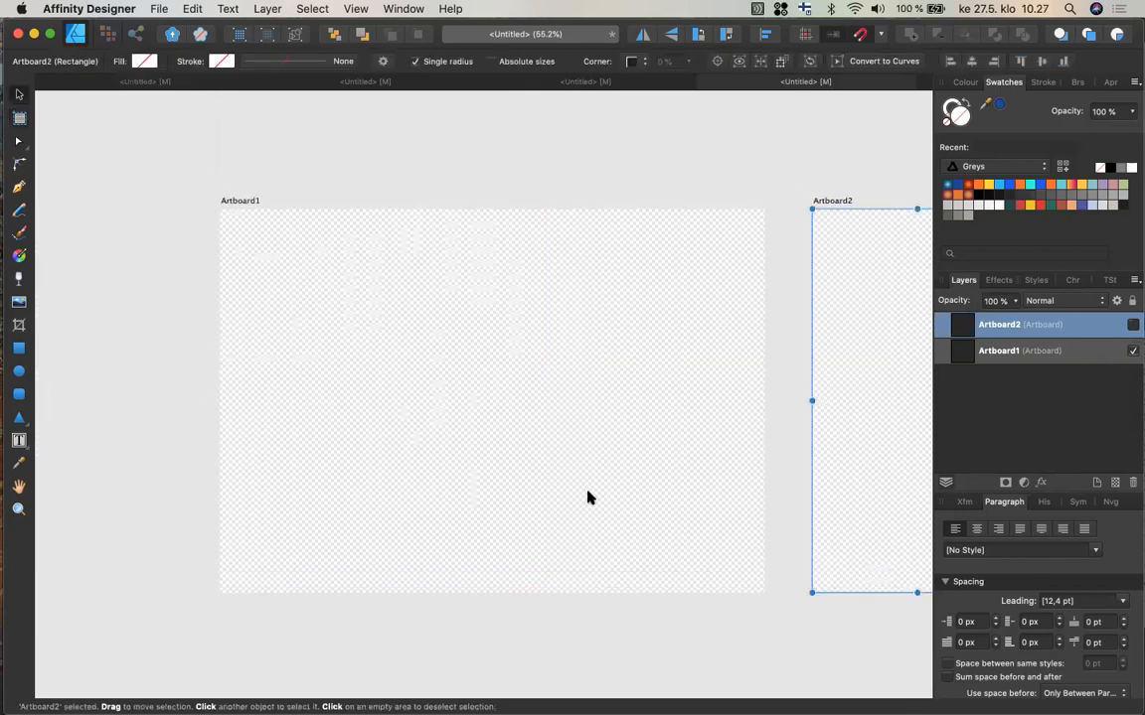
pyautogui.hscroll(-1, 625, 452)
pyautogui.scroll(1, 625, 452)
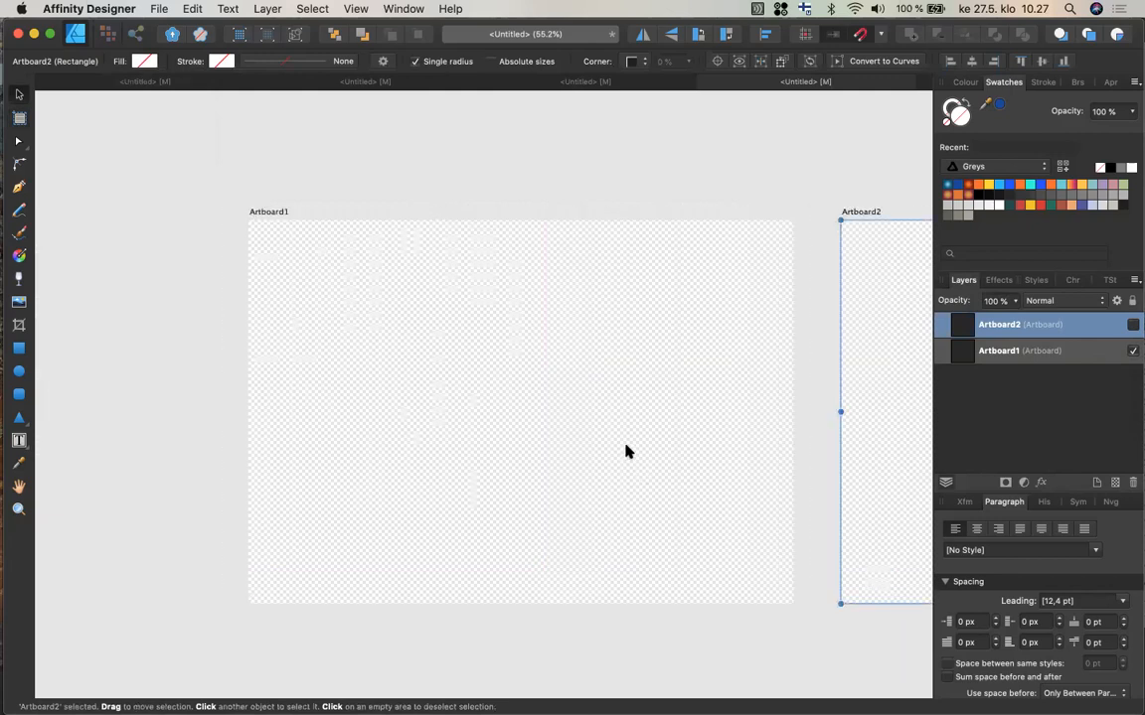
pyautogui.click(624, 452)
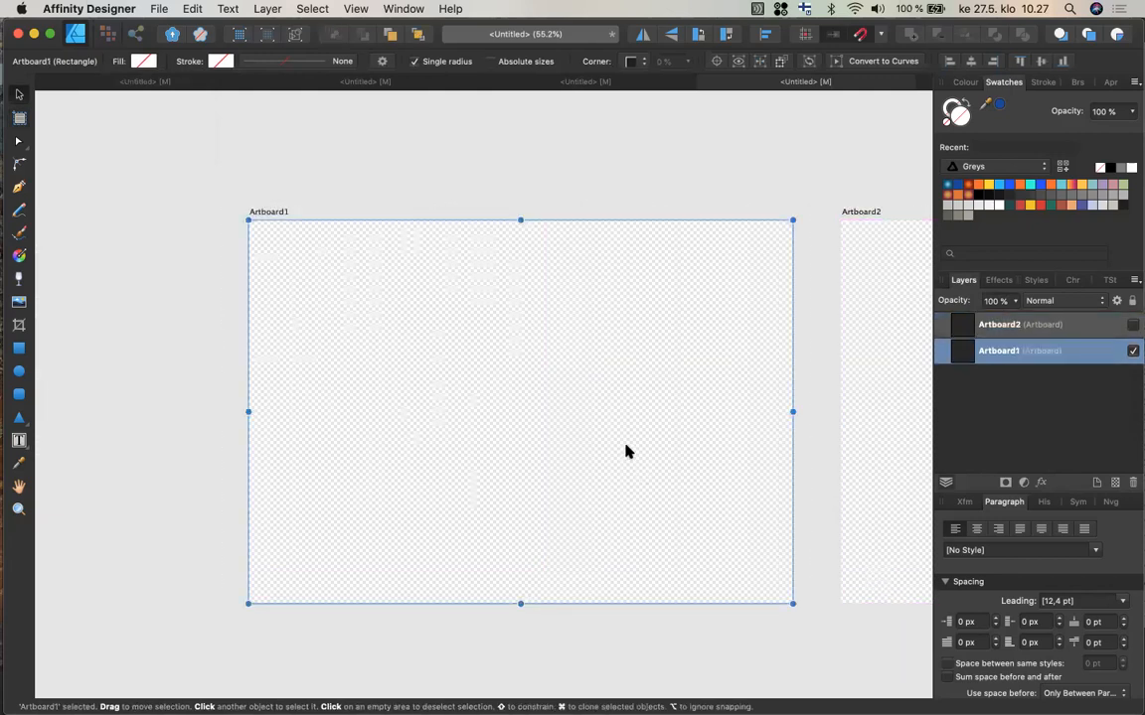
pyautogui.scroll(5, 625, 452)
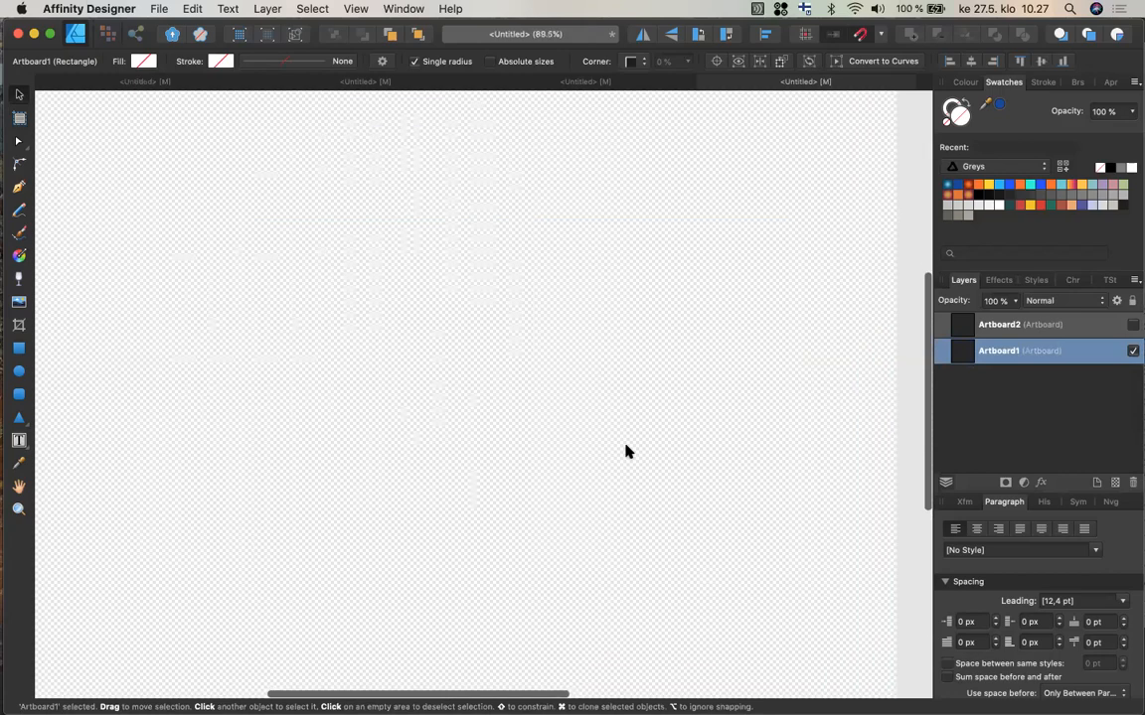
# Draw a rectangle near the upper left of Artboard1 with the Rectangle tool.
pyautogui.scroll(-2, 625, 453)
pyautogui.scroll(1, 625, 452)
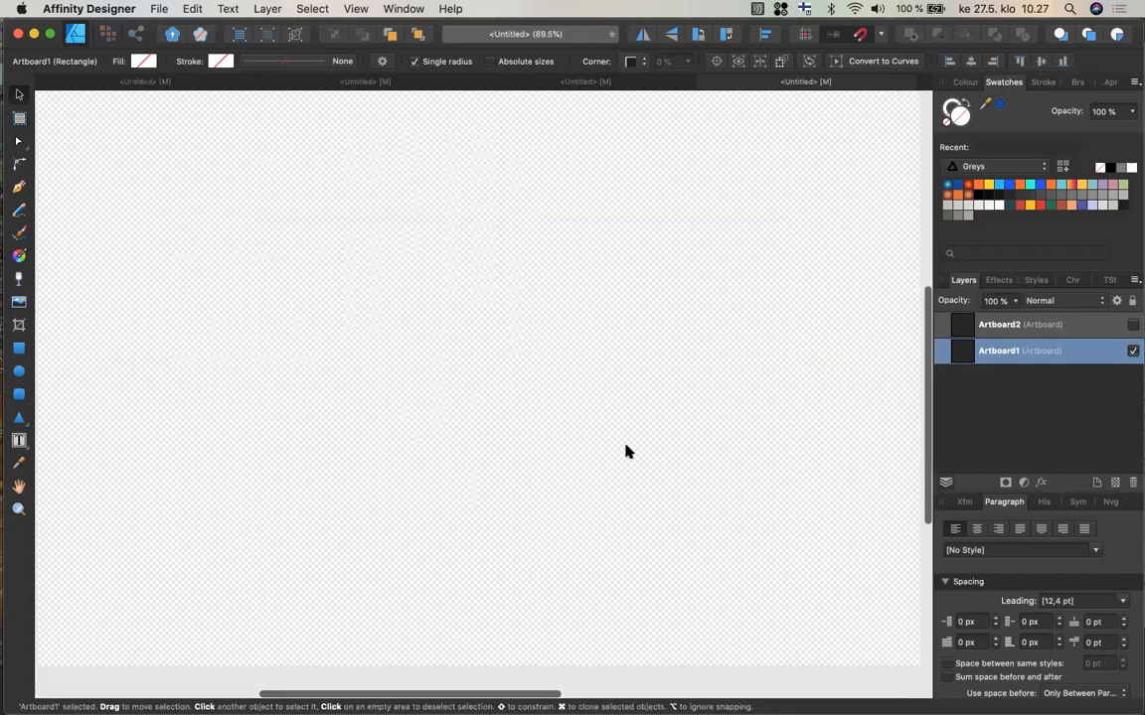
pyautogui.scroll(2, 625, 452)
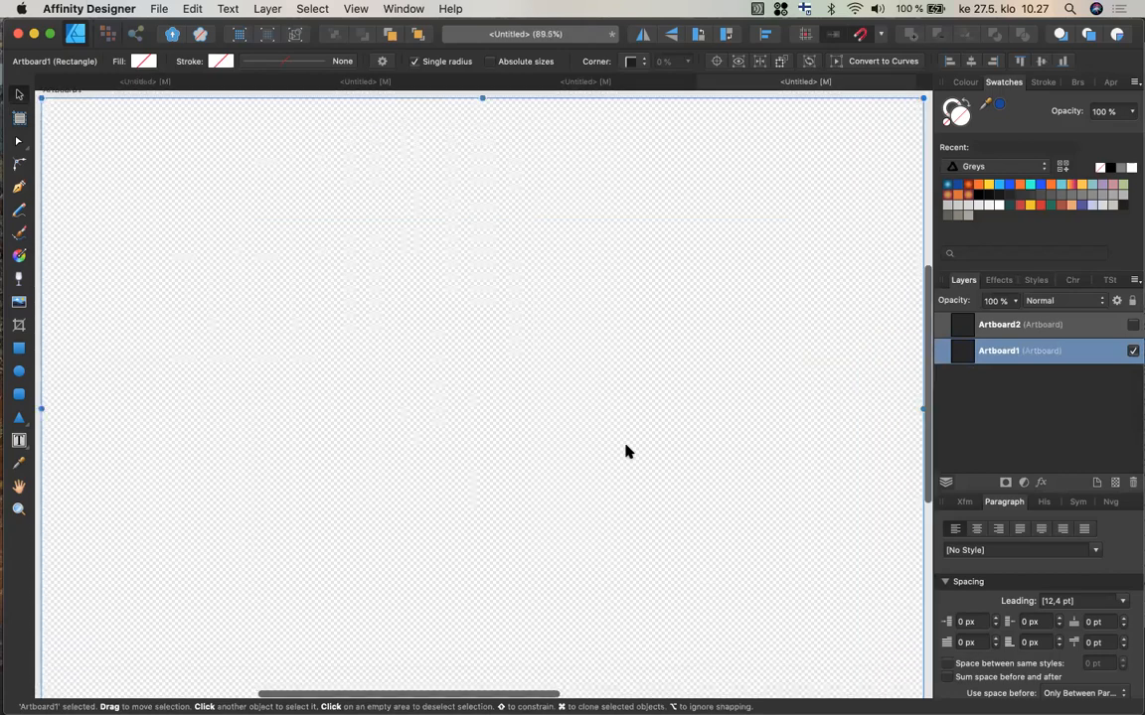
pyautogui.click(18, 352)
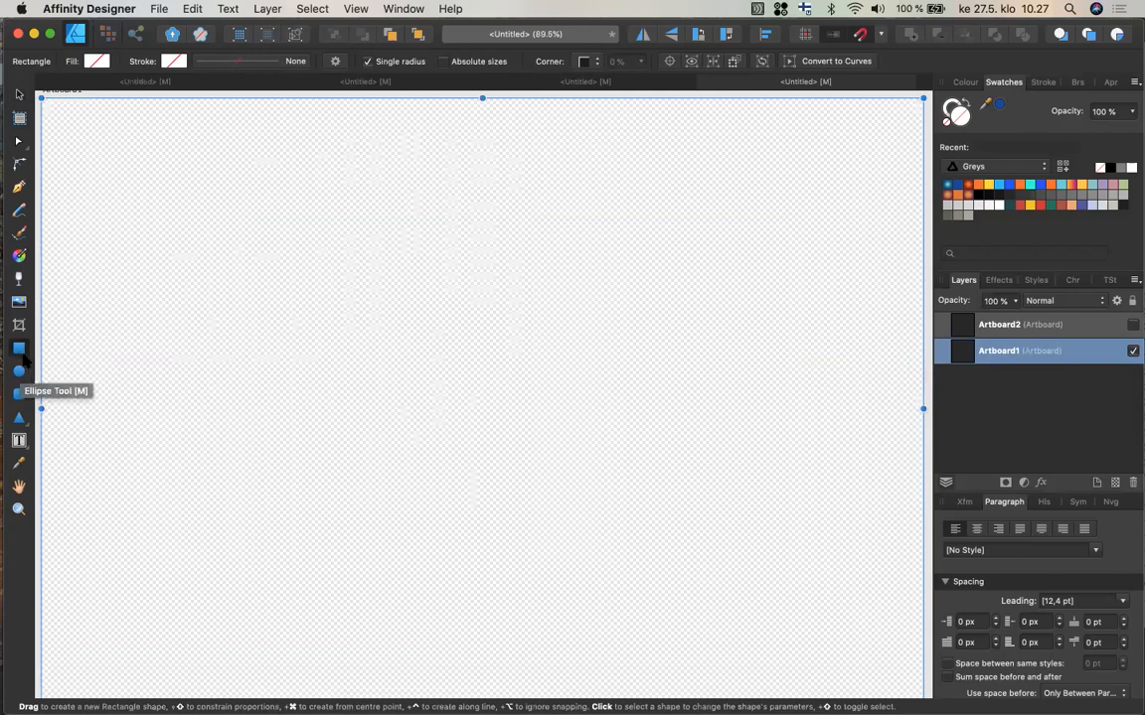
pyautogui.moveTo(182, 159); pyautogui.dragTo(406, 408)
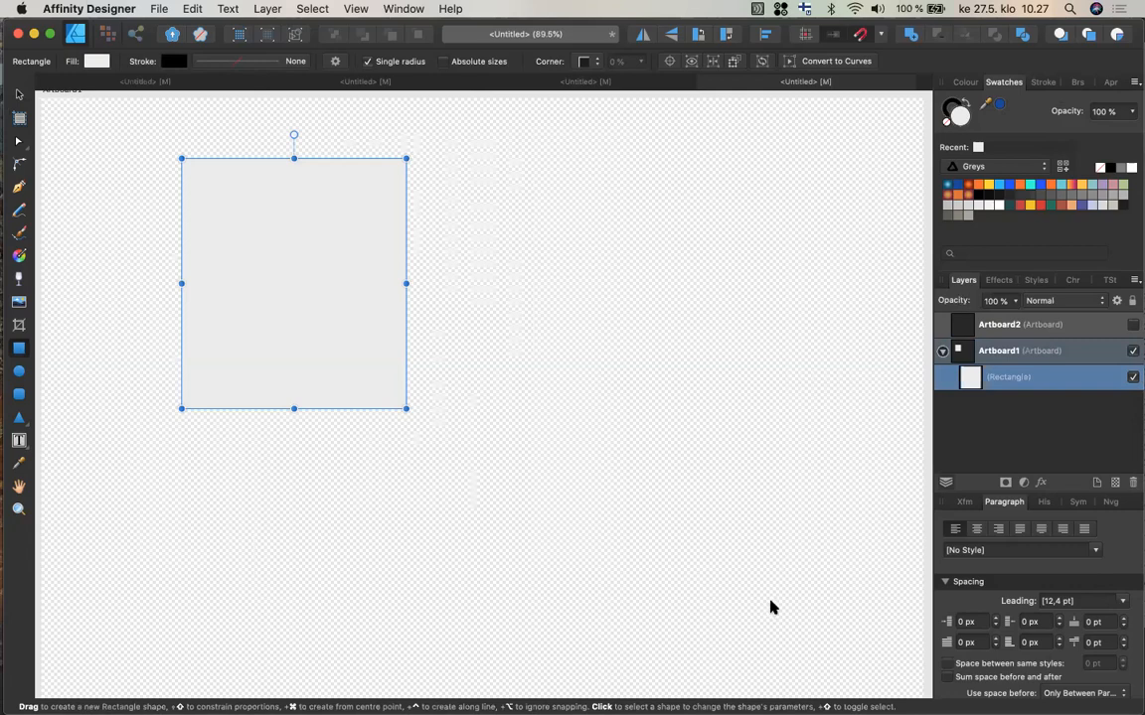
# Review the Colour, Swatches, Stroke and Appearance panels for the selected rectangle.
pyautogui.click(967, 86)
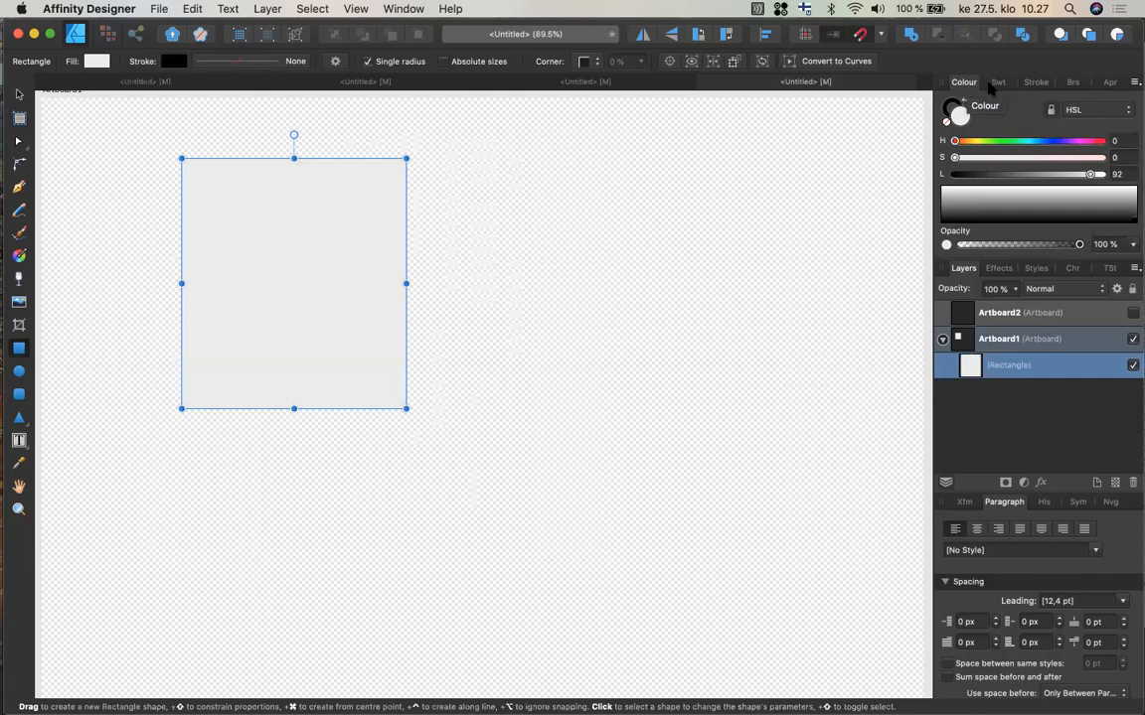
pyautogui.click(997, 83)
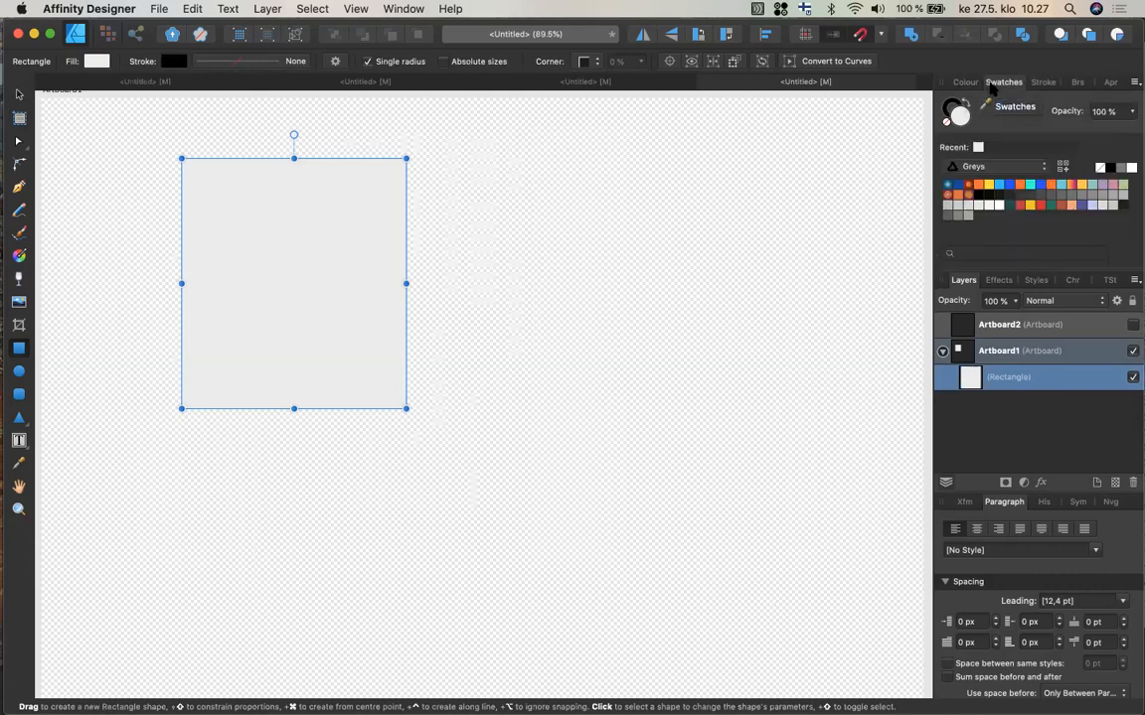
pyautogui.click(1040, 82)
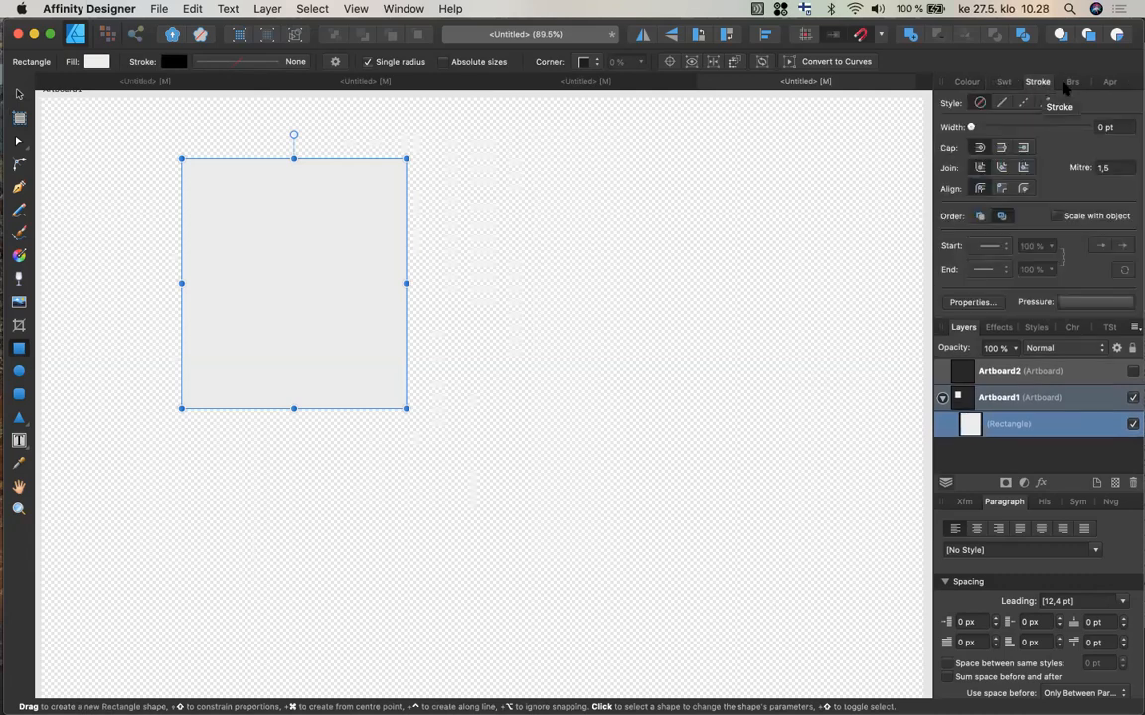
pyautogui.click(1101, 83)
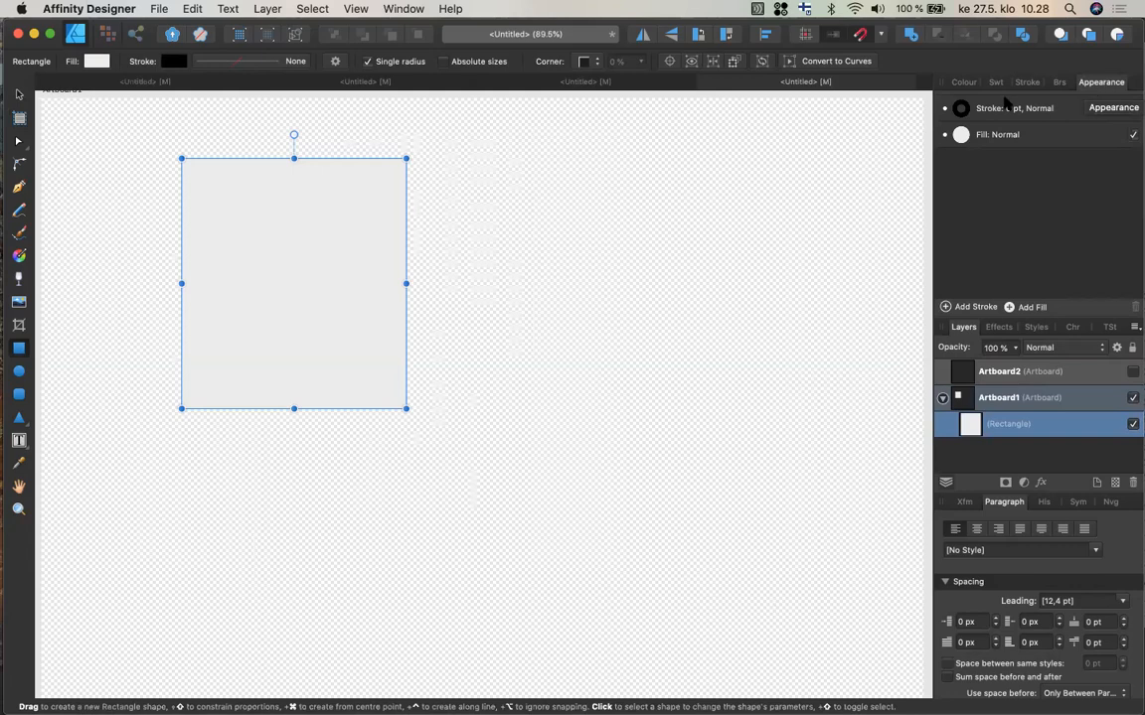
pyautogui.click(963, 83)
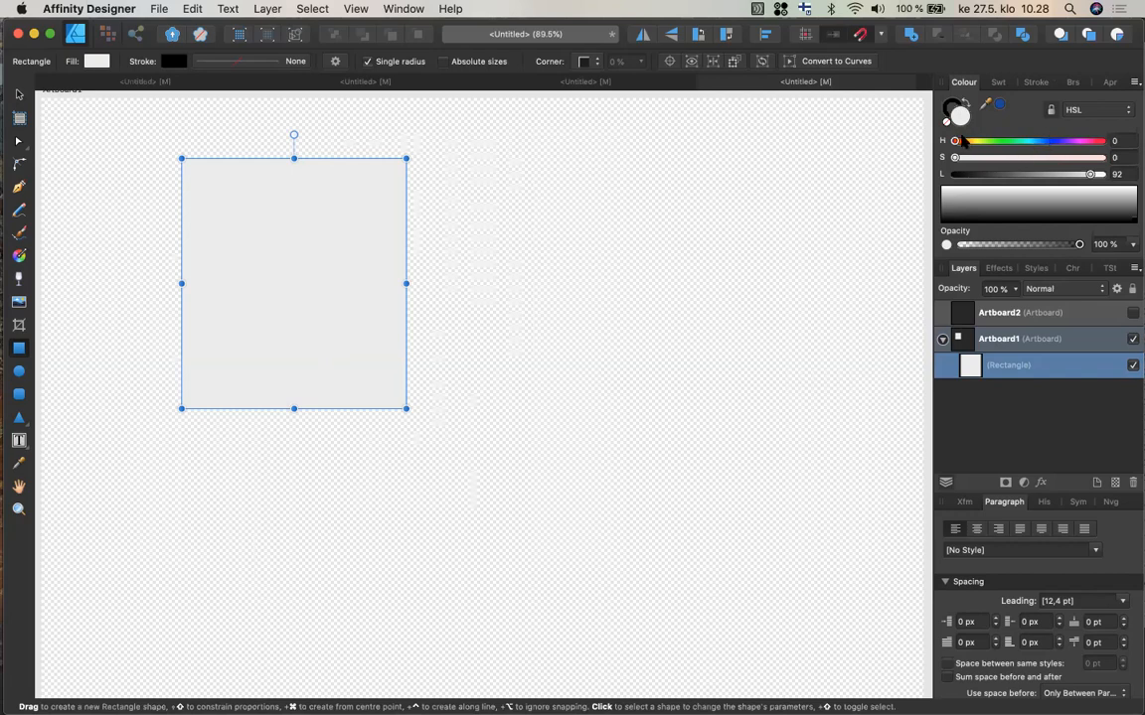
# Switch the colour model to RGB and try several fill colours for the rectangle from the spectrum.
pyautogui.click(994, 141)
pyautogui.click(1117, 111)
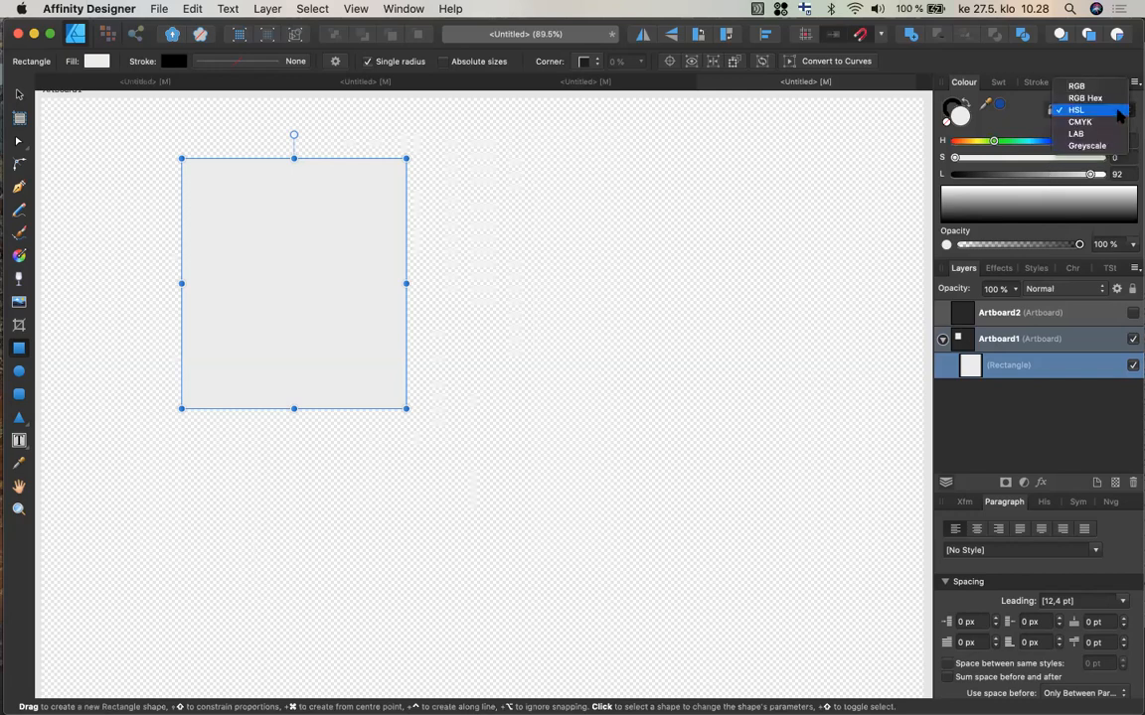
pyautogui.click(1083, 86)
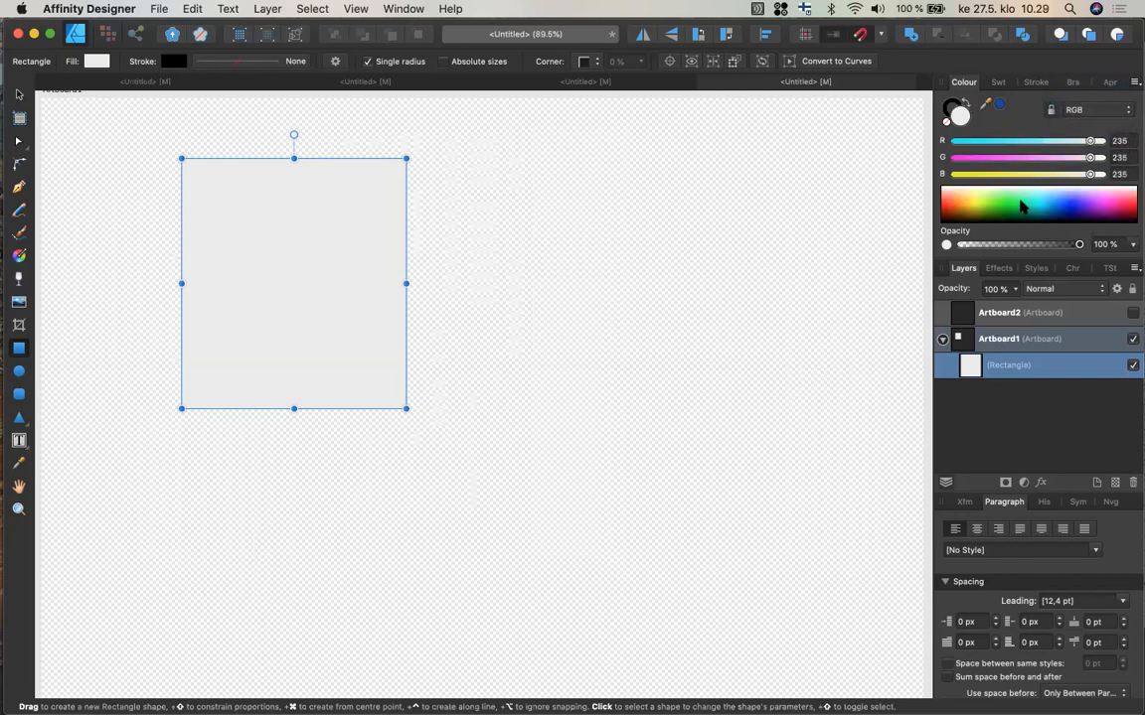
pyautogui.click(1023, 205)
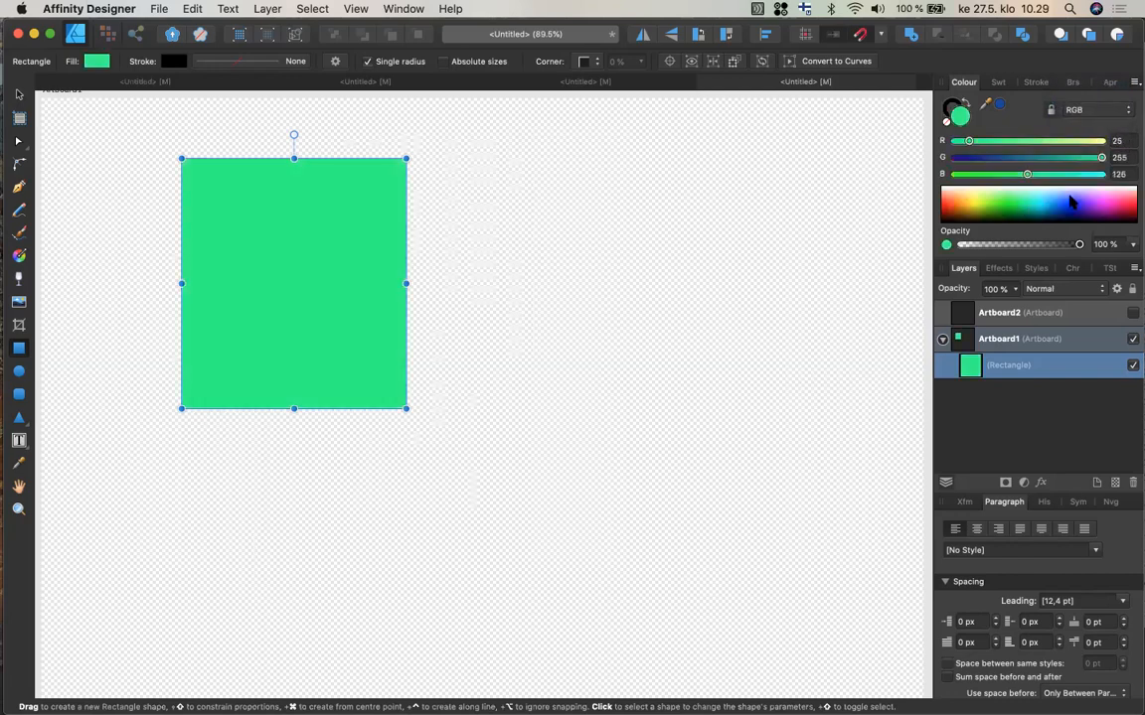
pyautogui.click(1046, 207)
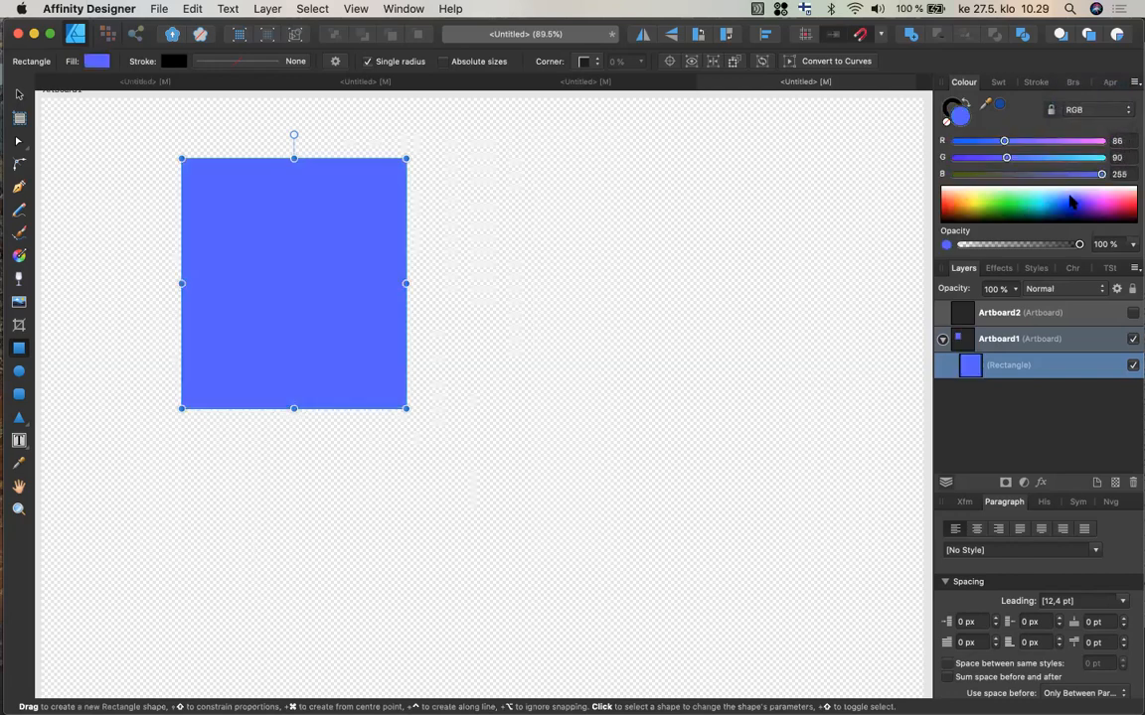
pyautogui.click(975, 203)
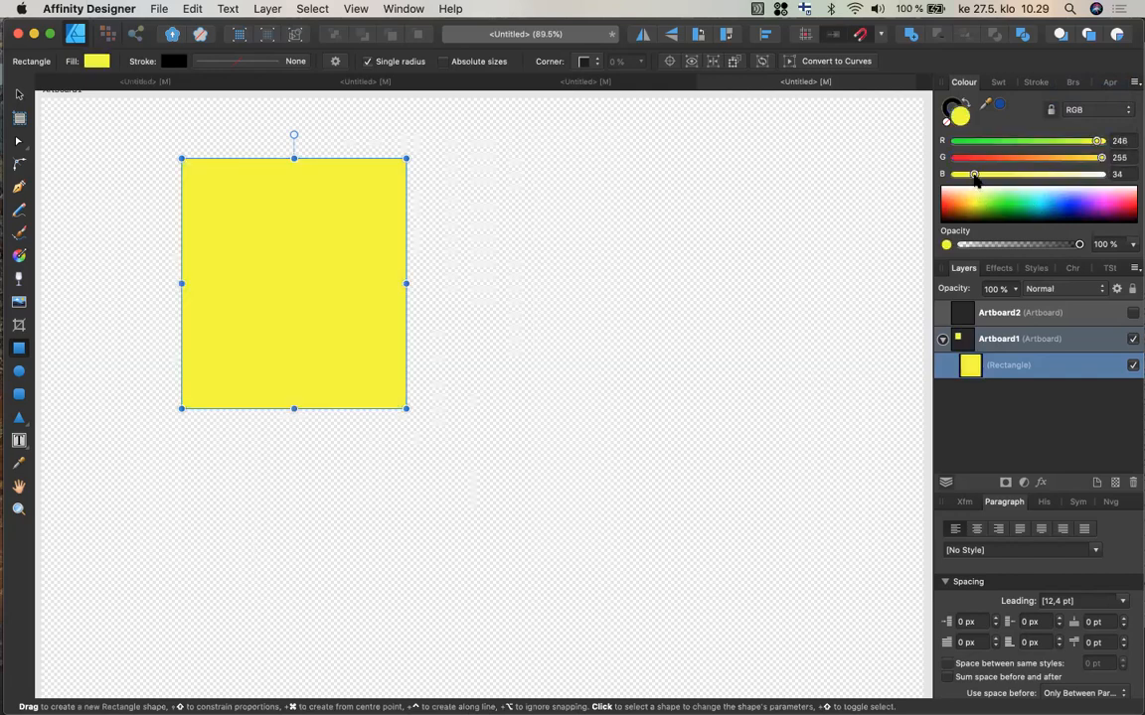
pyautogui.moveTo(974, 174); pyautogui.dragTo(1019, 174)
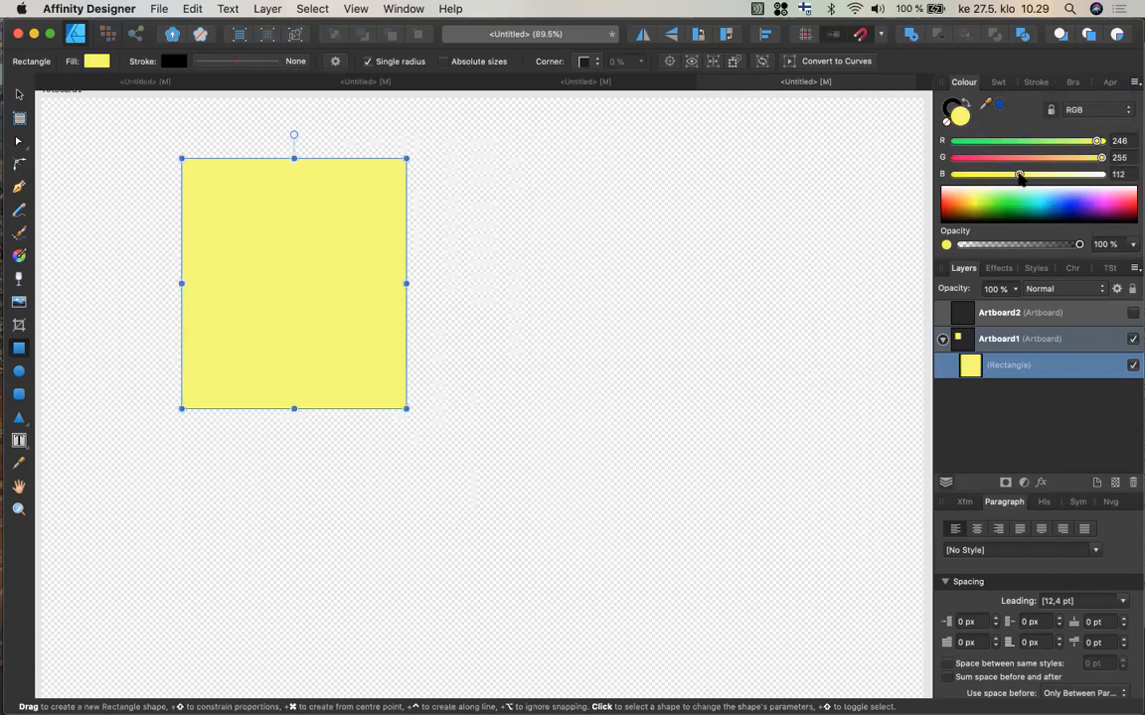
pyautogui.click(1122, 209)
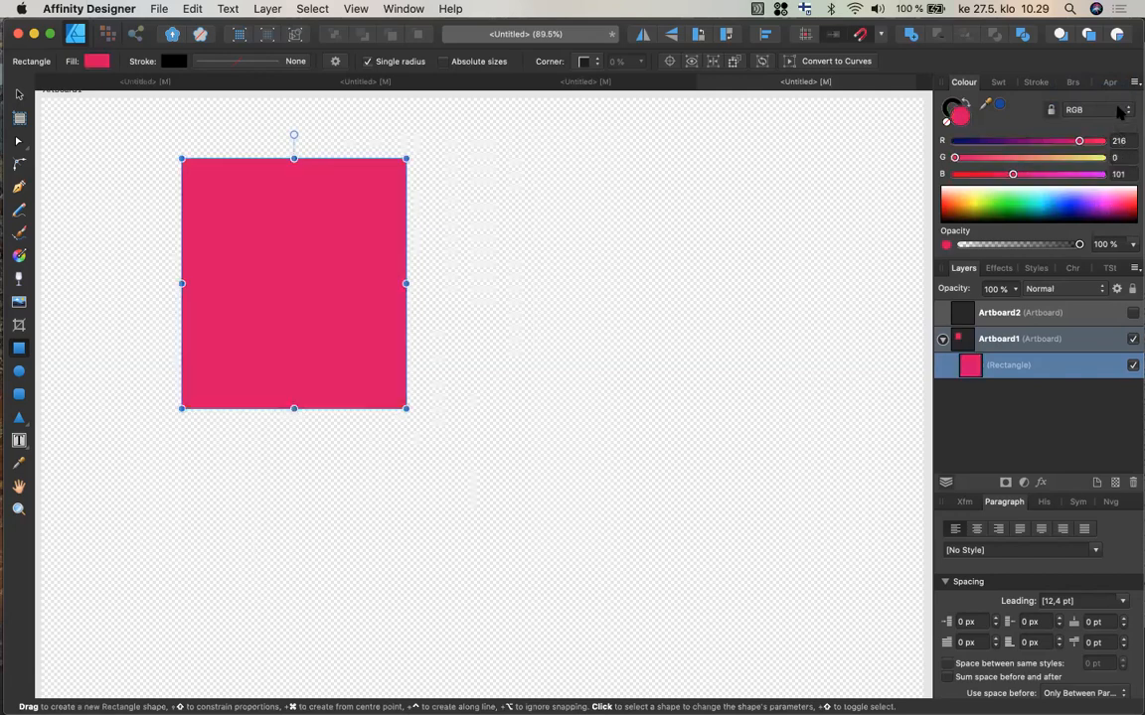
# Switch the colour model to HSL, set the fill to pink with saturation 65 and lightness 67, and add it to the palette.
pyautogui.click(1120, 110)
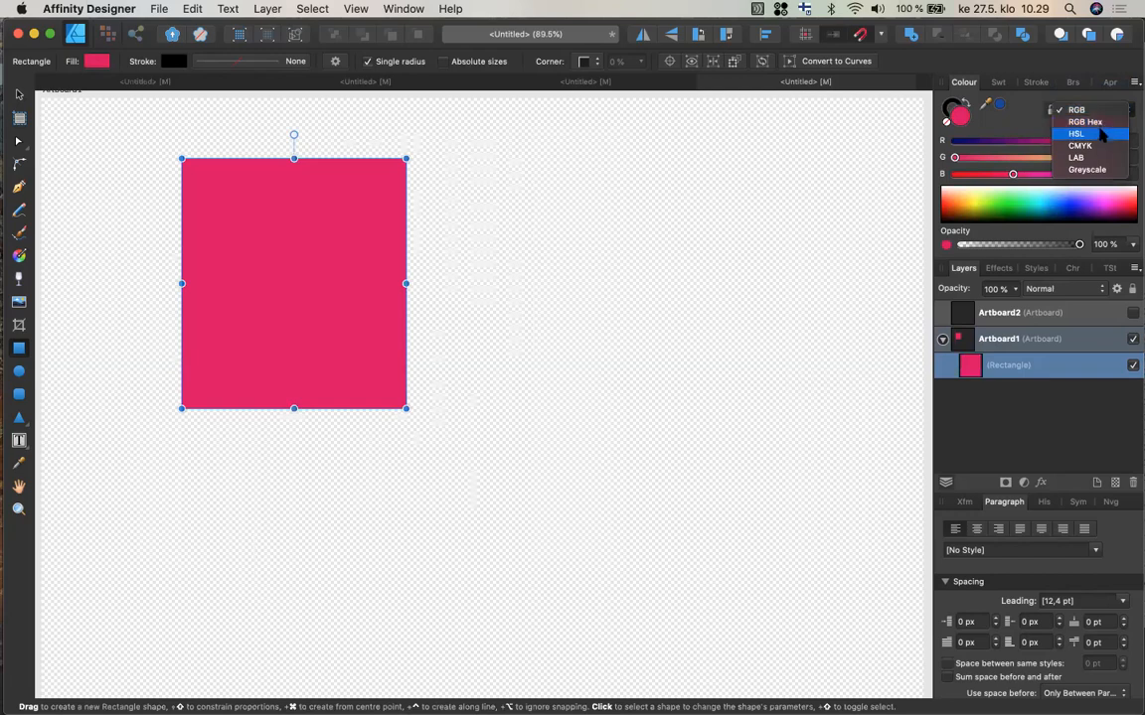
pyautogui.click(1101, 134)
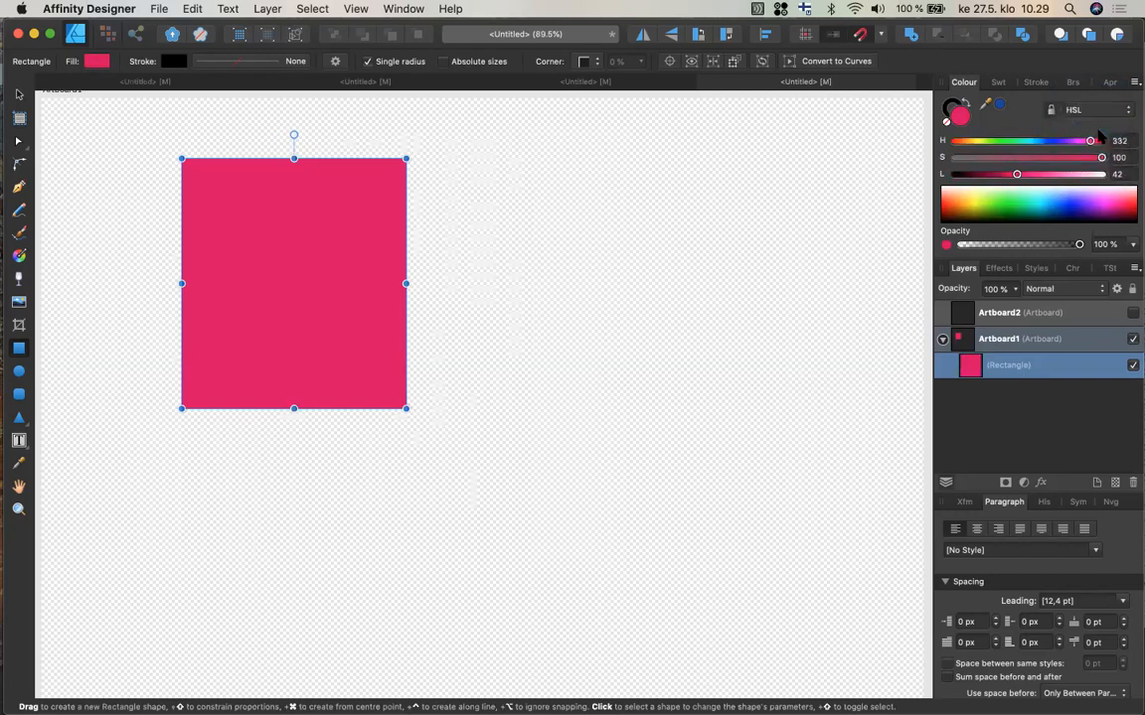
pyautogui.moveTo(1101, 157); pyautogui.dragTo(1053, 176)
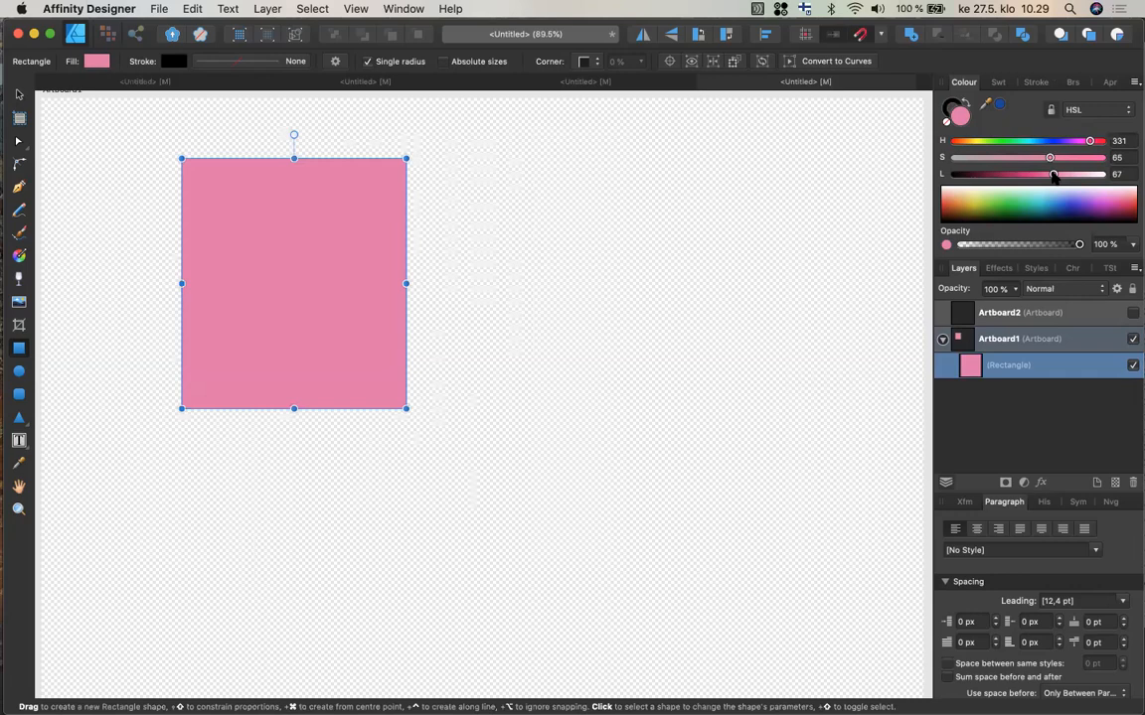
pyautogui.click(1000, 85)
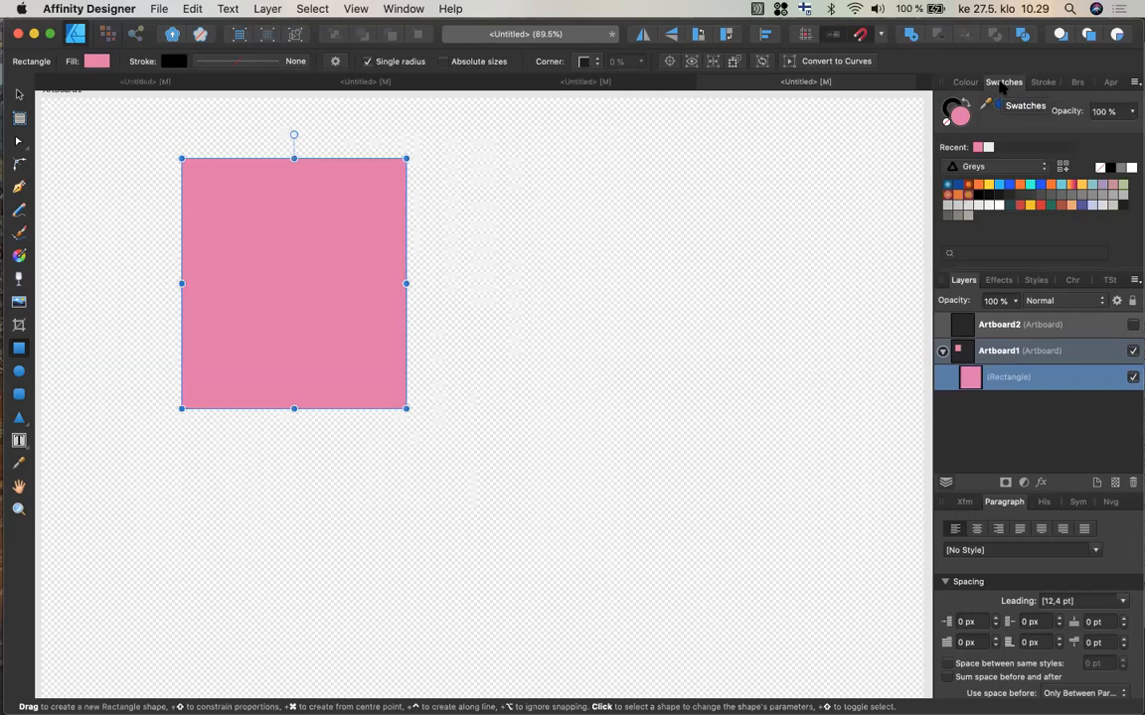
pyautogui.click(1063, 166)
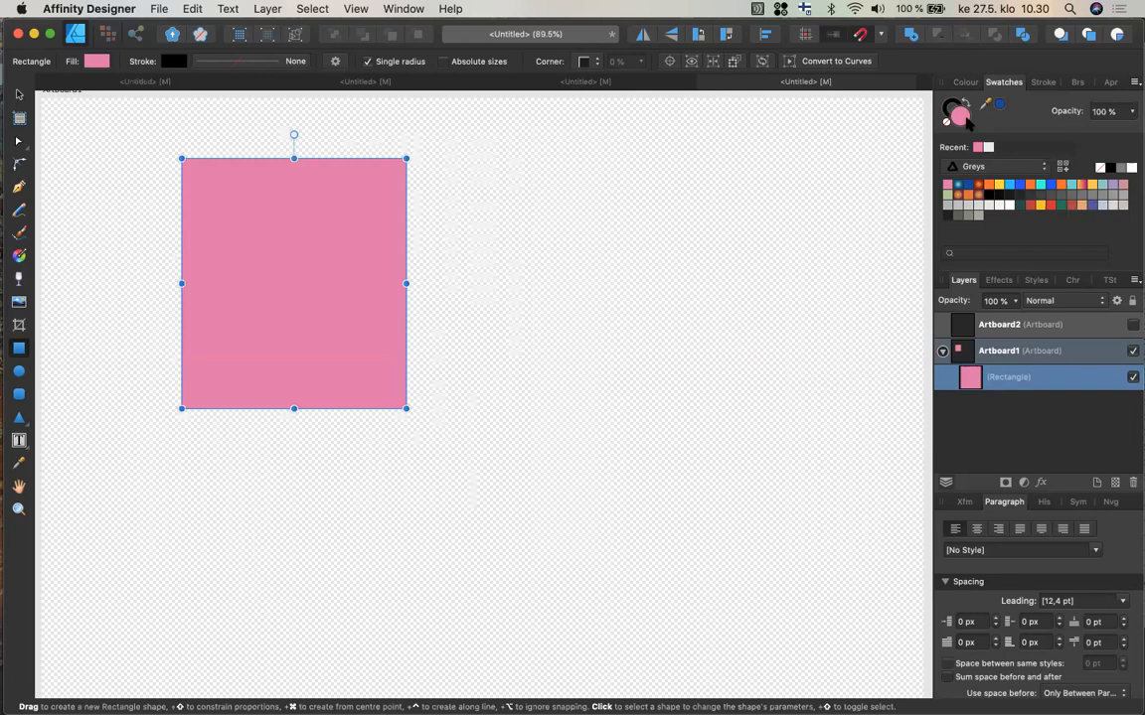
# Set the rectangle's fill on the HSL colour wheel to H 3, S 74, L 51.
pyautogui.click(96, 62)
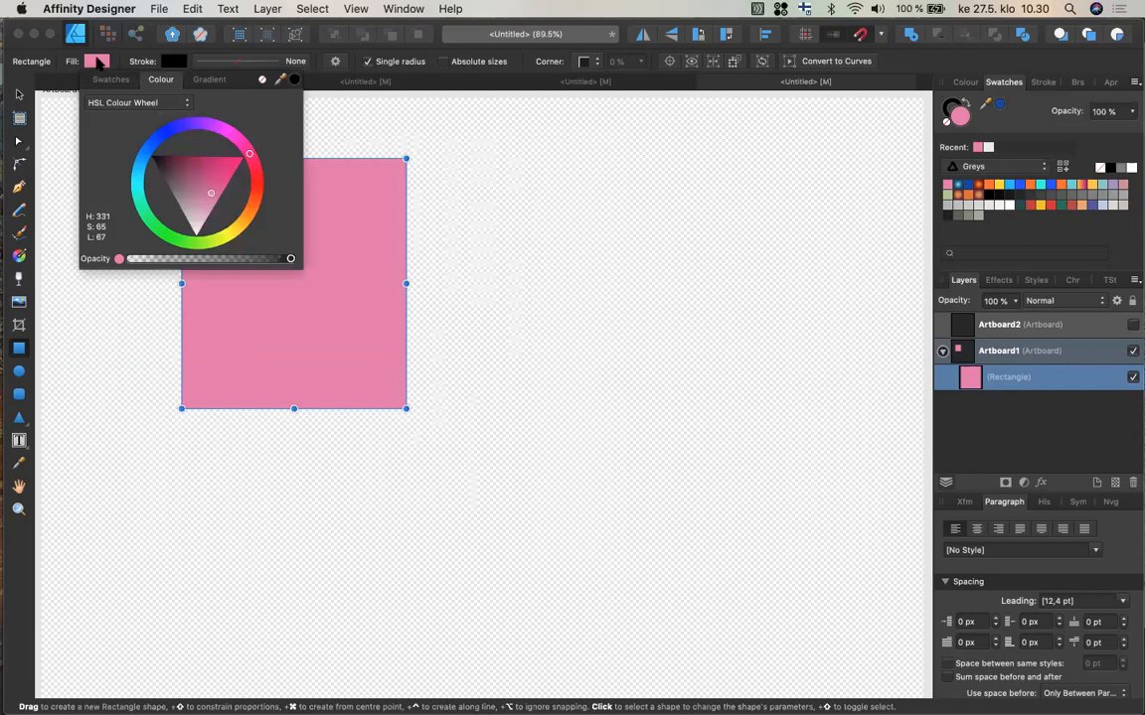
pyautogui.click(256, 189)
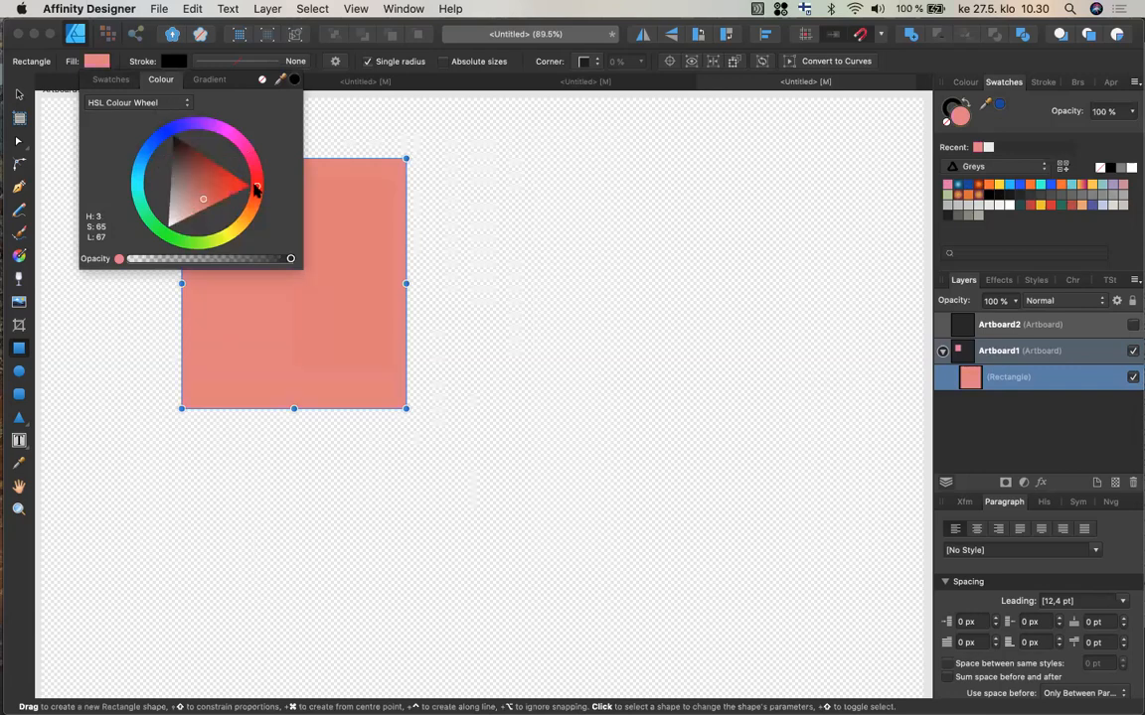
pyautogui.click(227, 187)
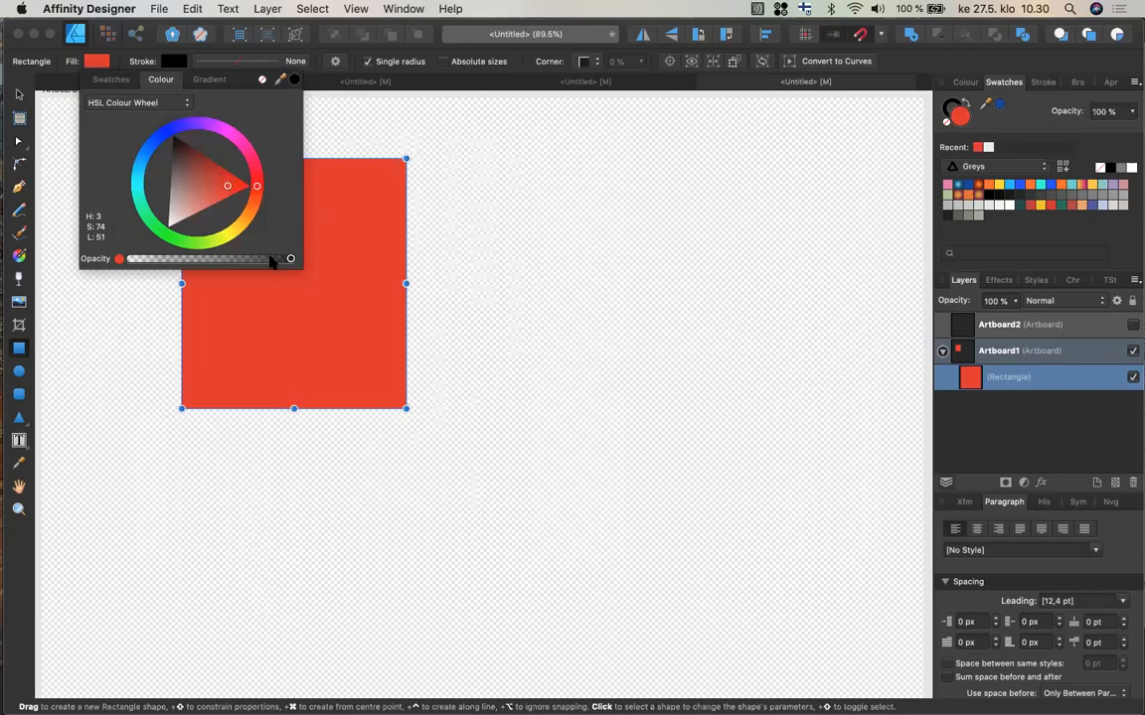
pyautogui.click(207, 81)
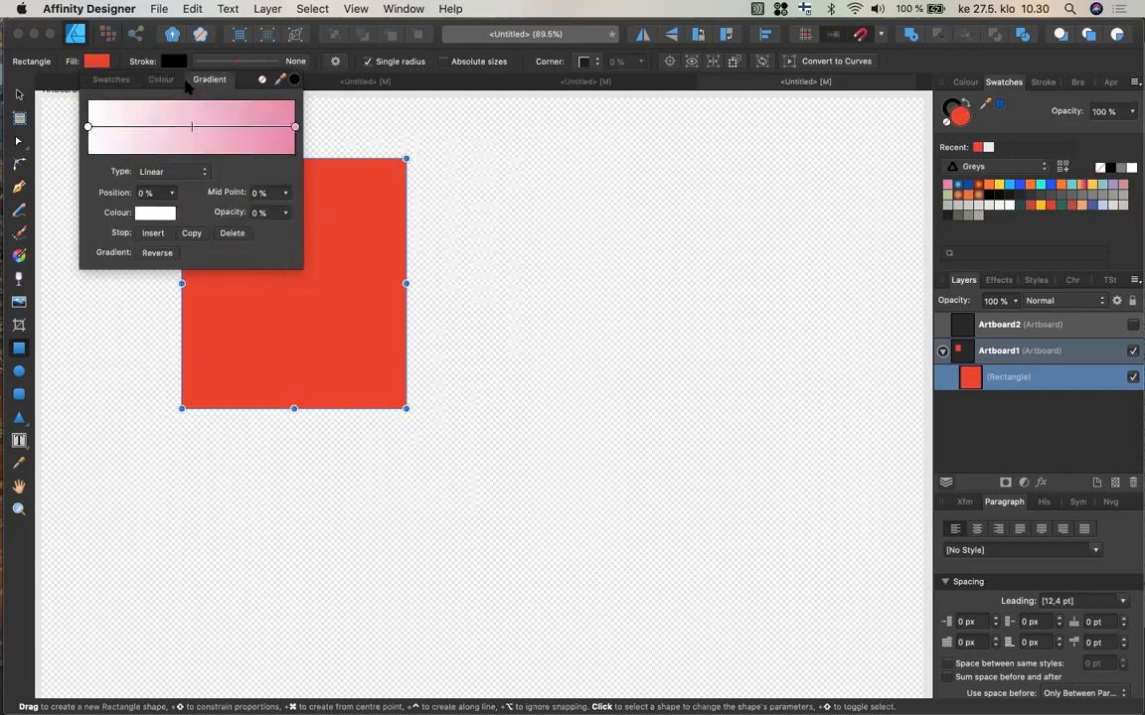
pyautogui.click(162, 81)
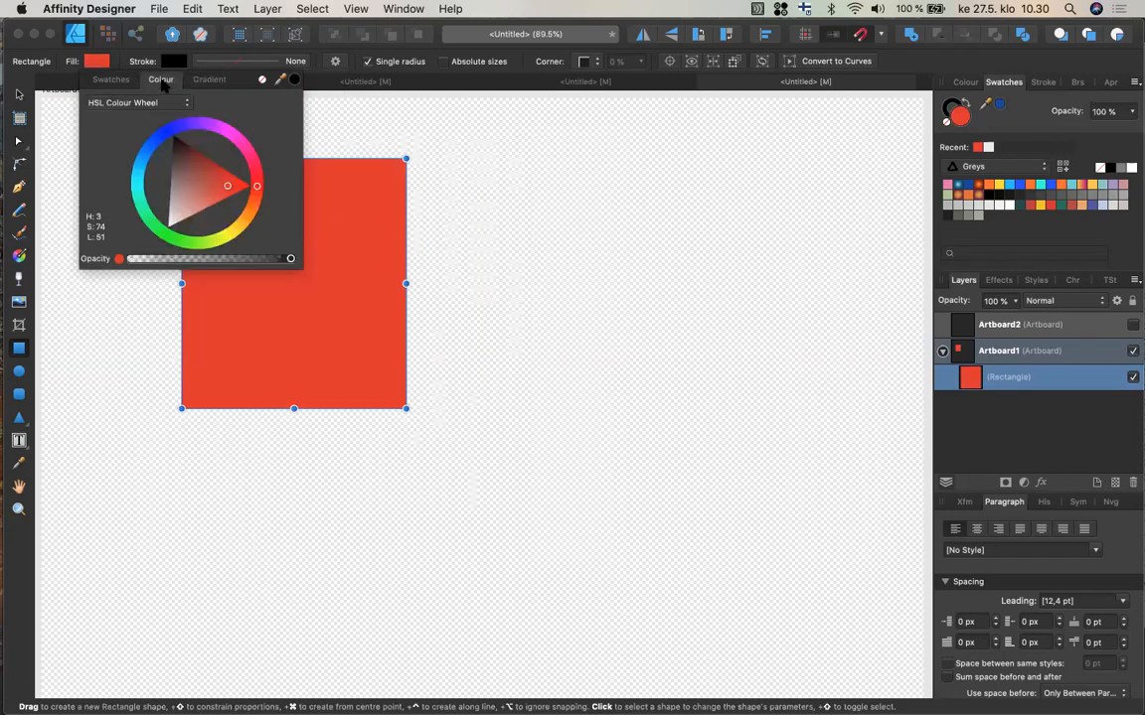
# Inspect the stroke colour, toggling the colour controls between fill and stroke.
pyautogui.click(138, 64)
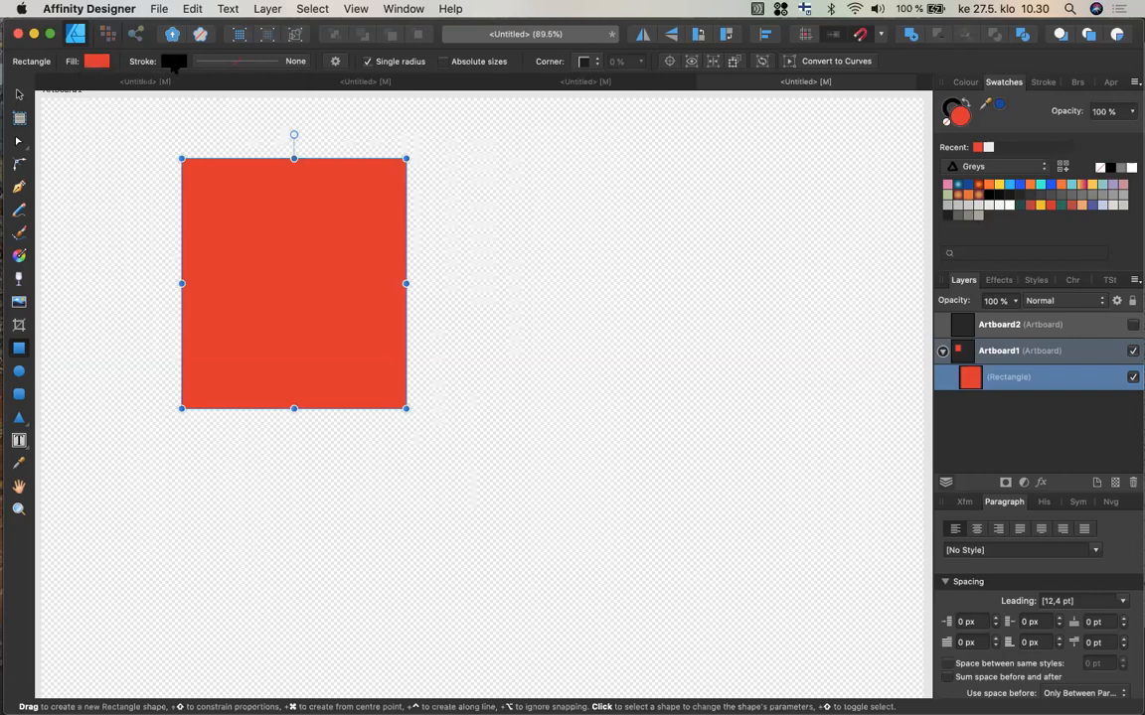
pyautogui.click(174, 62)
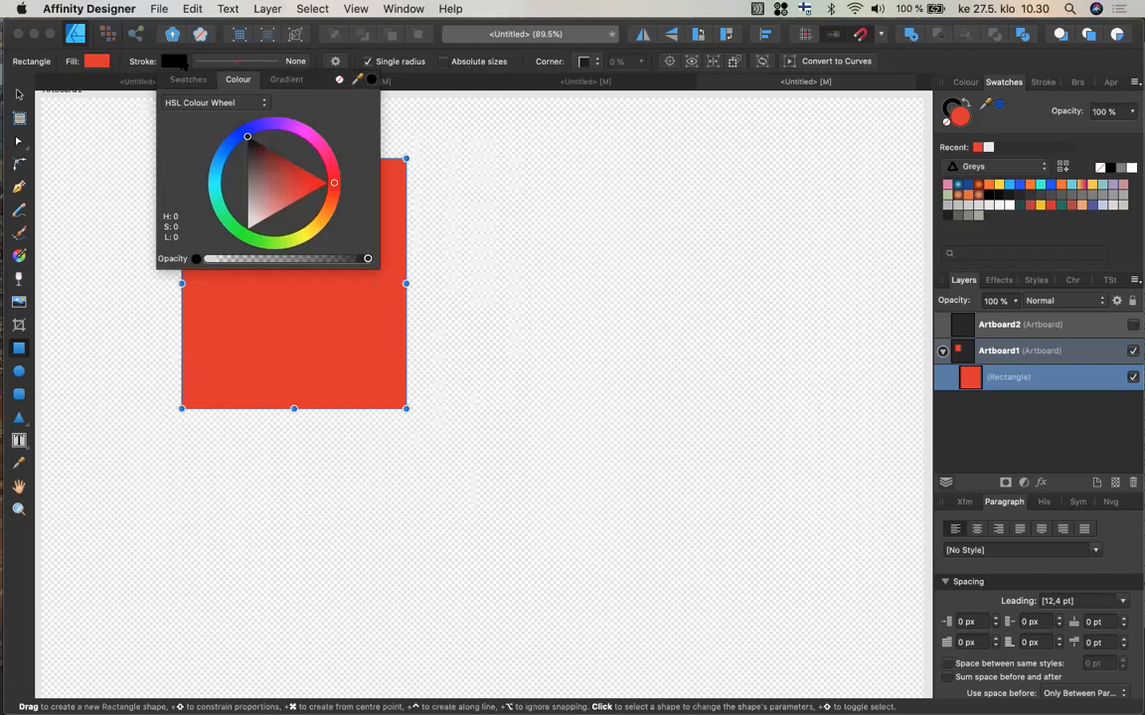
pyautogui.click(169, 62)
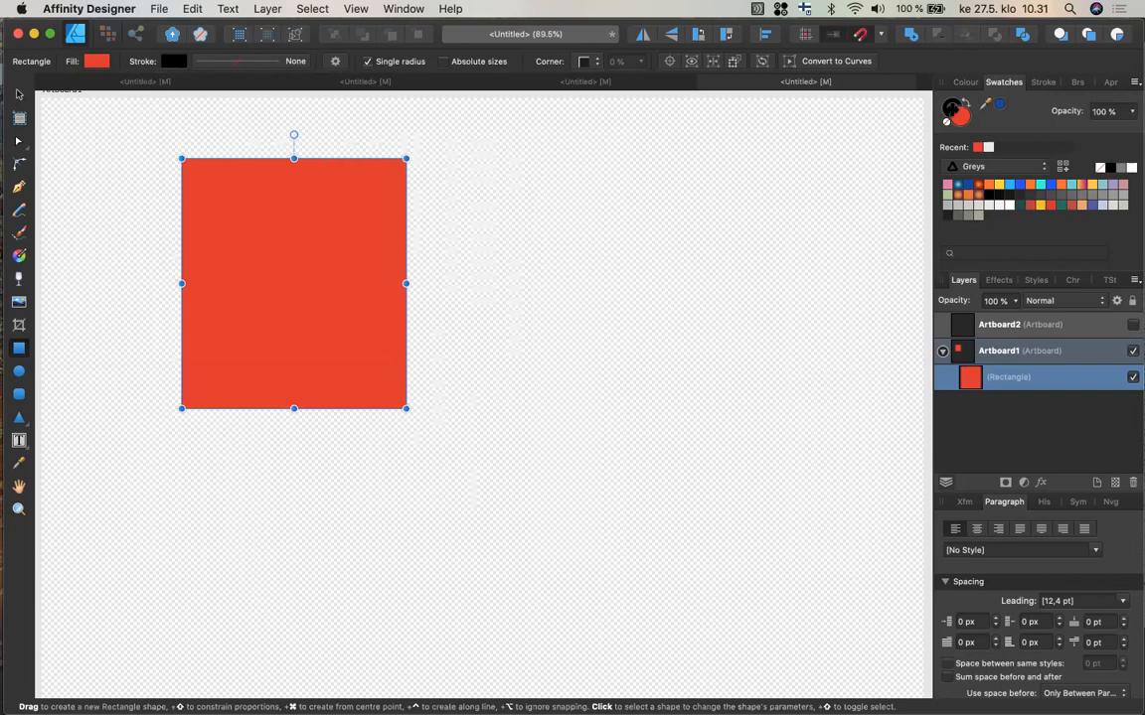
pyautogui.click(950, 106)
pyautogui.click(963, 82)
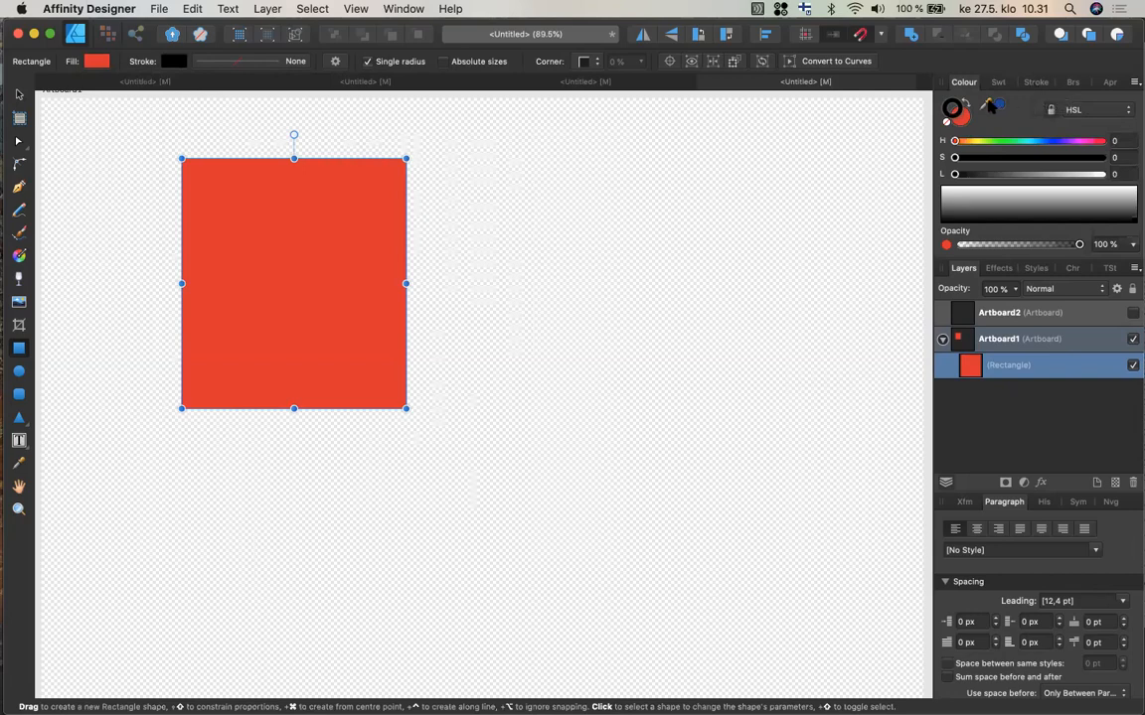
pyautogui.press('x')
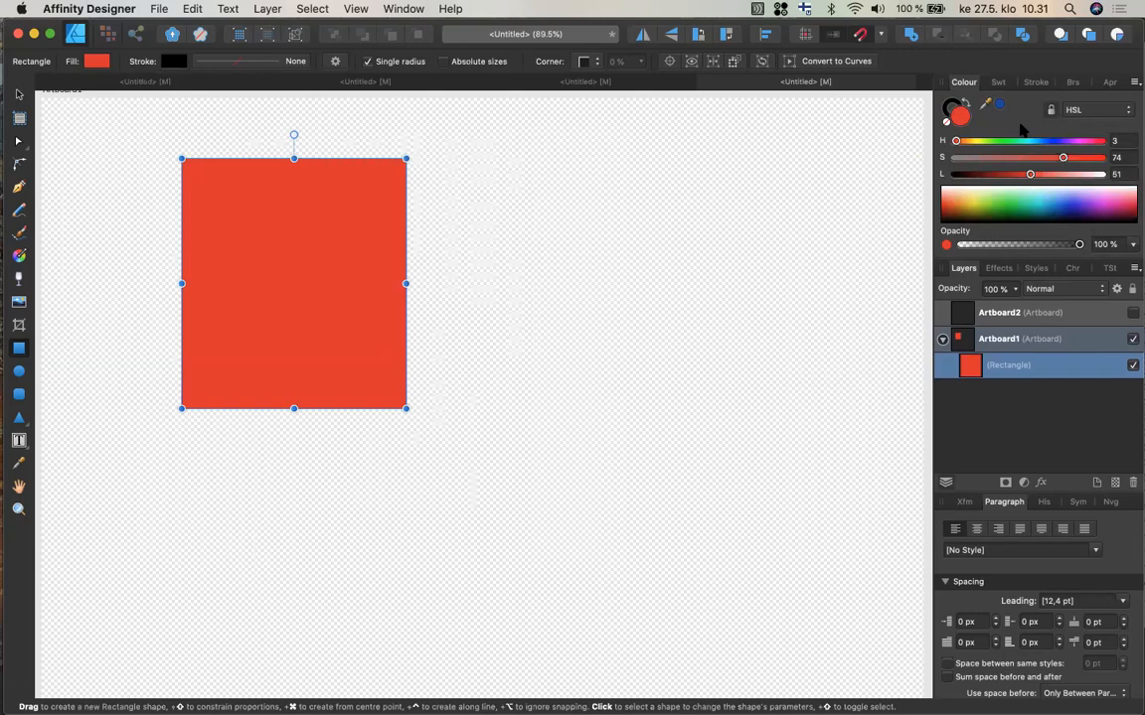
pyautogui.press('x')
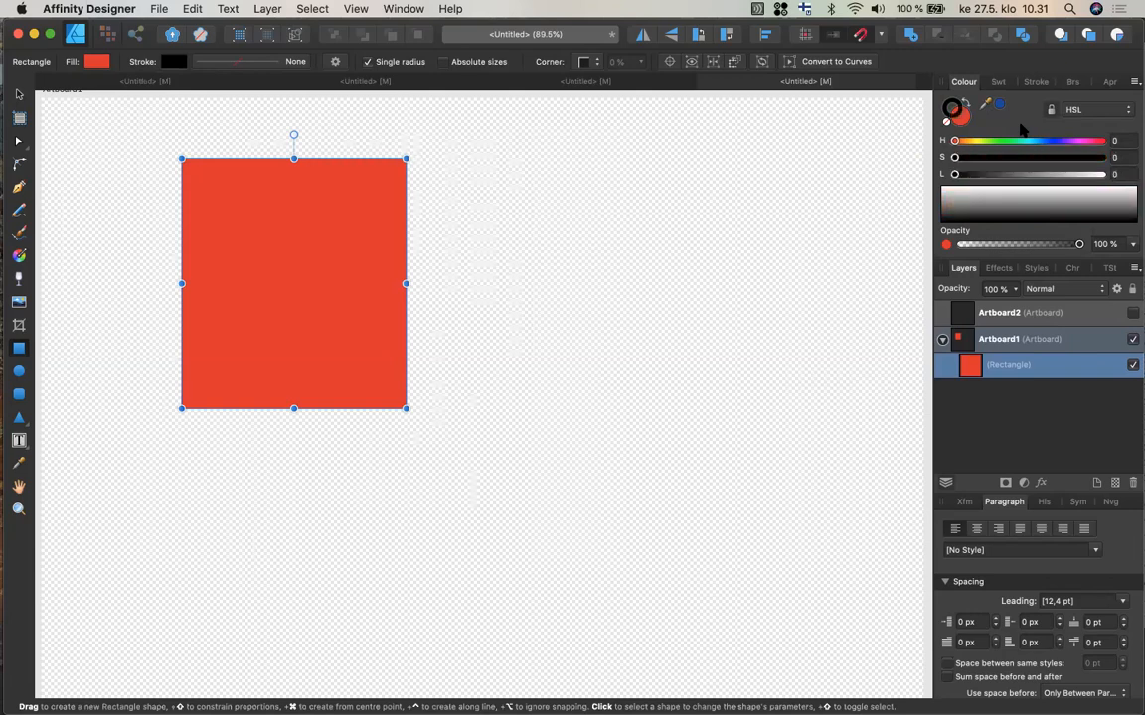
pyautogui.press('x')
pyautogui.press('x')
pyautogui.press('x')
pyautogui.press('x')
# Set the rectangle's stroke width to 20 pt and switch back to the Move tool.
pyautogui.click(1035, 82)
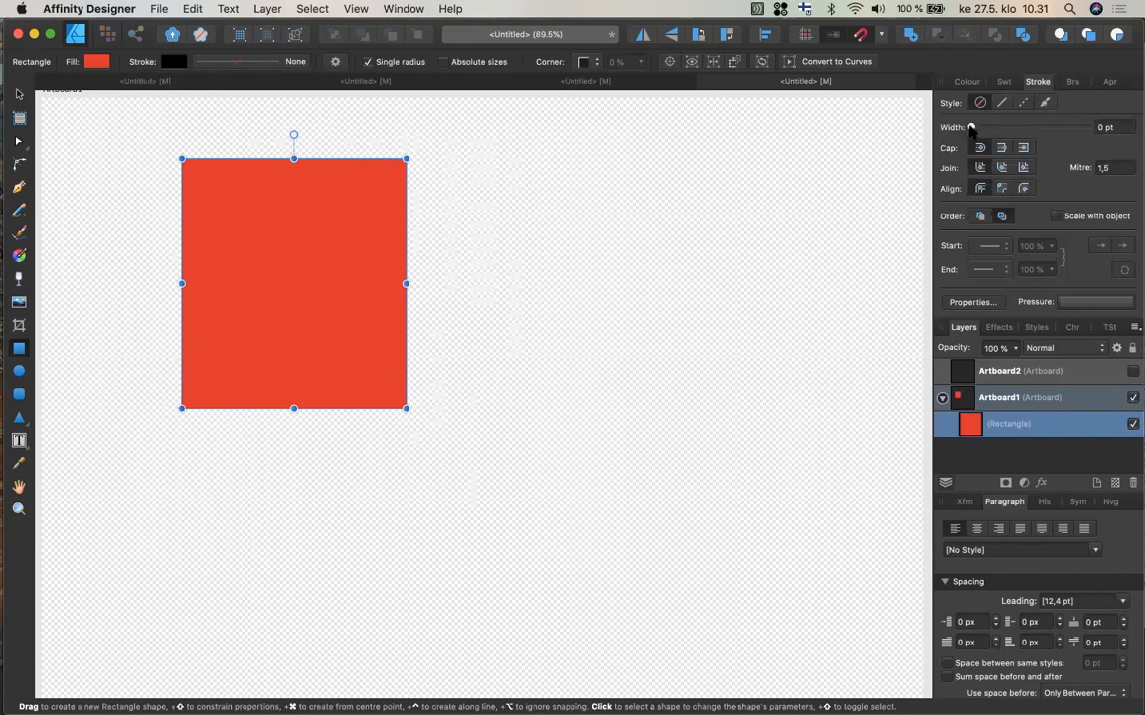
pyautogui.moveTo(970, 128); pyautogui.dragTo(1023, 127)
pyautogui.click(242, 63)
pyautogui.moveTo(235, 110); pyautogui.dragTo(245, 111)
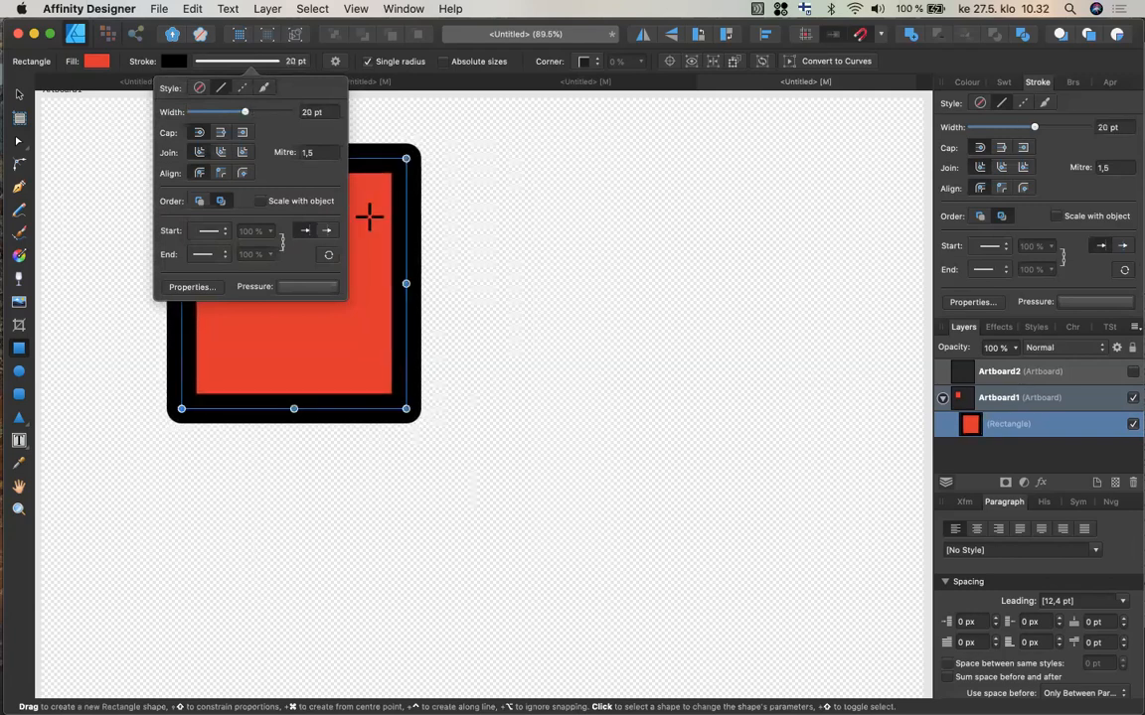
pyautogui.click(20, 96)
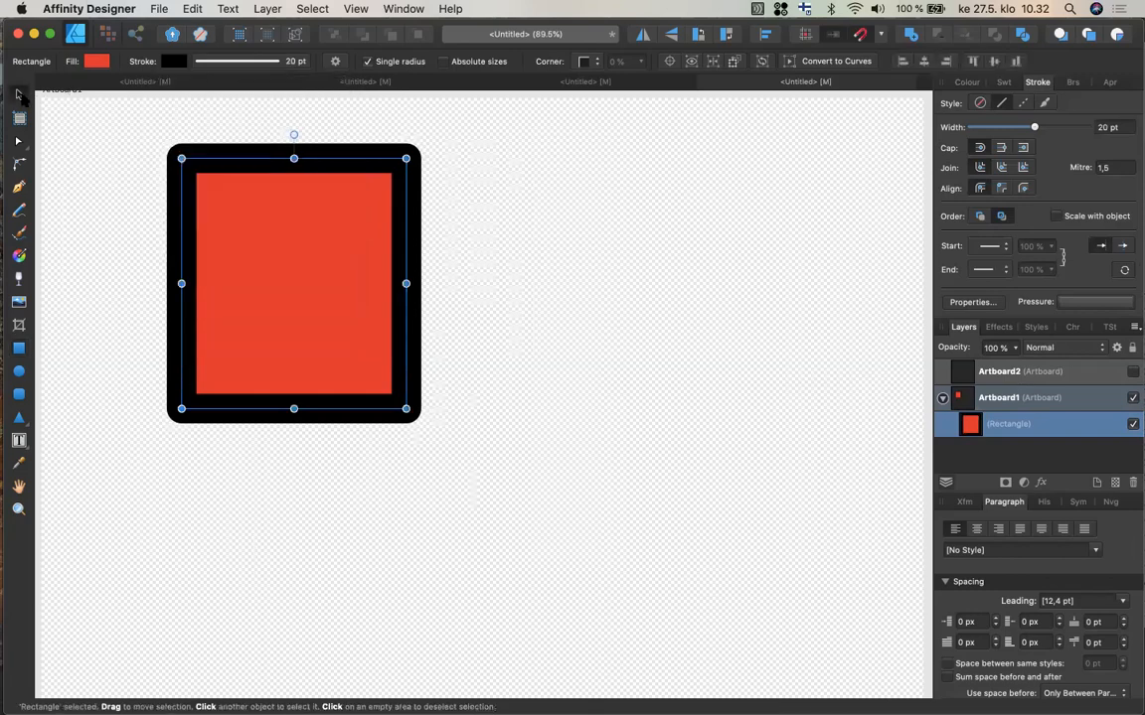
# Move the rectangle toward the middle of the canvas and open its stroke options.
pyautogui.moveTo(303, 277); pyautogui.dragTo(482, 348)
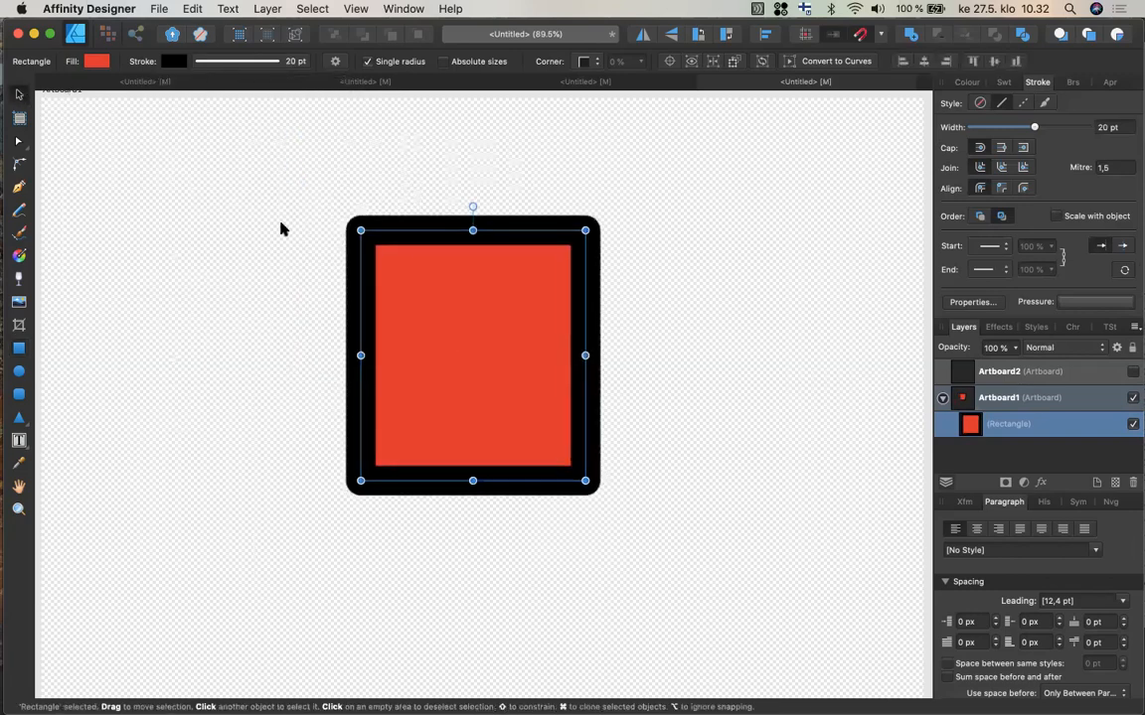
pyautogui.click(173, 61)
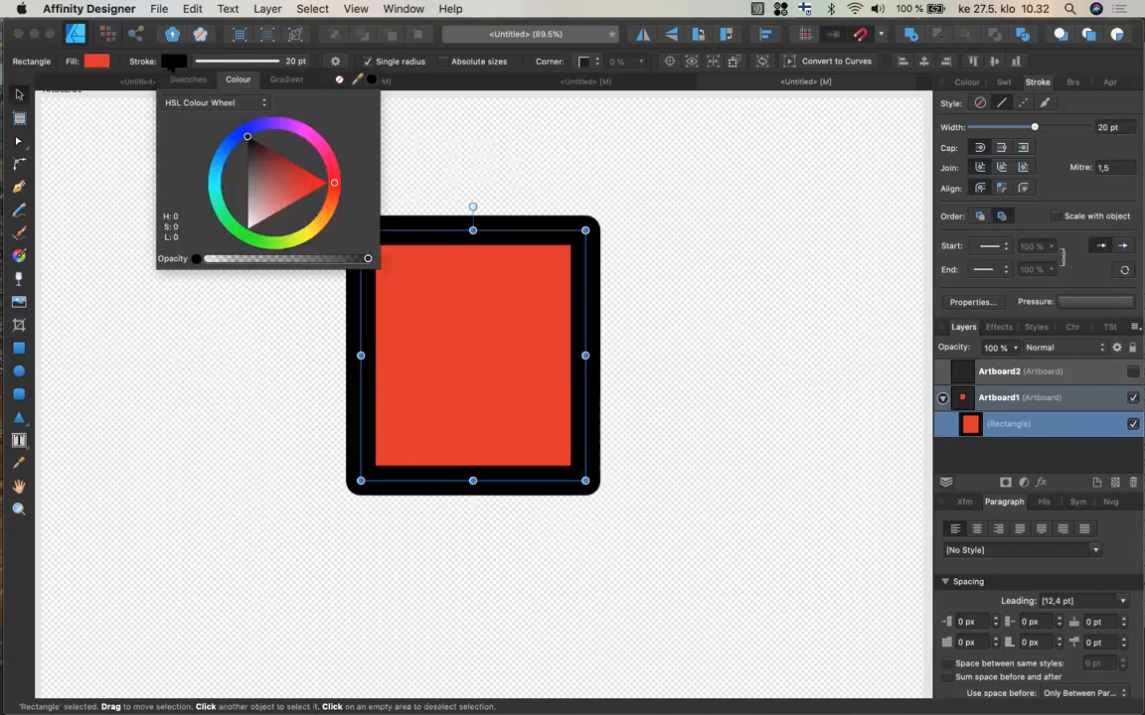
pyautogui.click(214, 65)
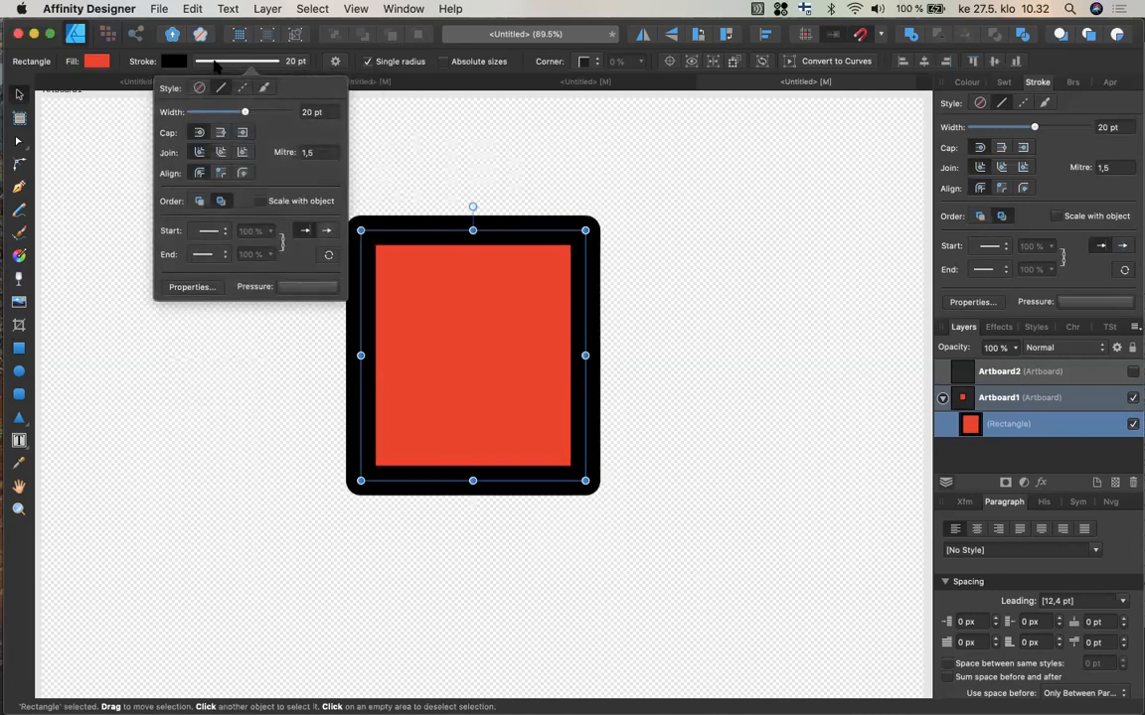
# Switch the rectangle's stroke join between mitre, bevel and round, finishing on round joins.
pyautogui.click(241, 154)
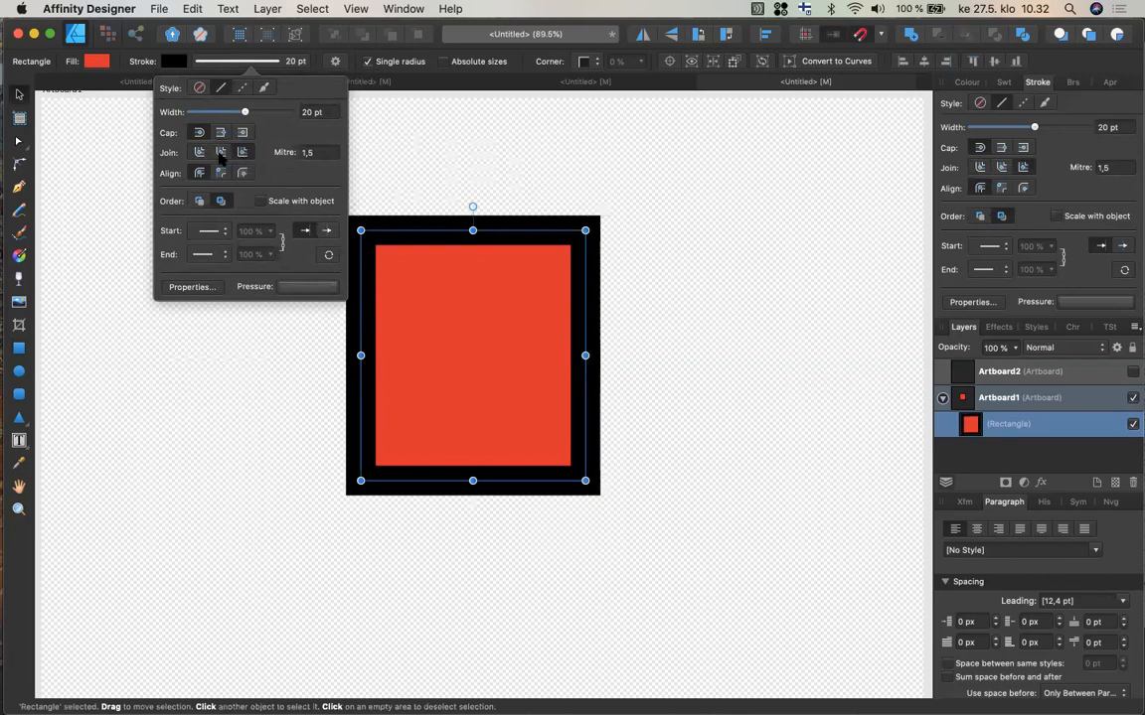
pyautogui.click(199, 153)
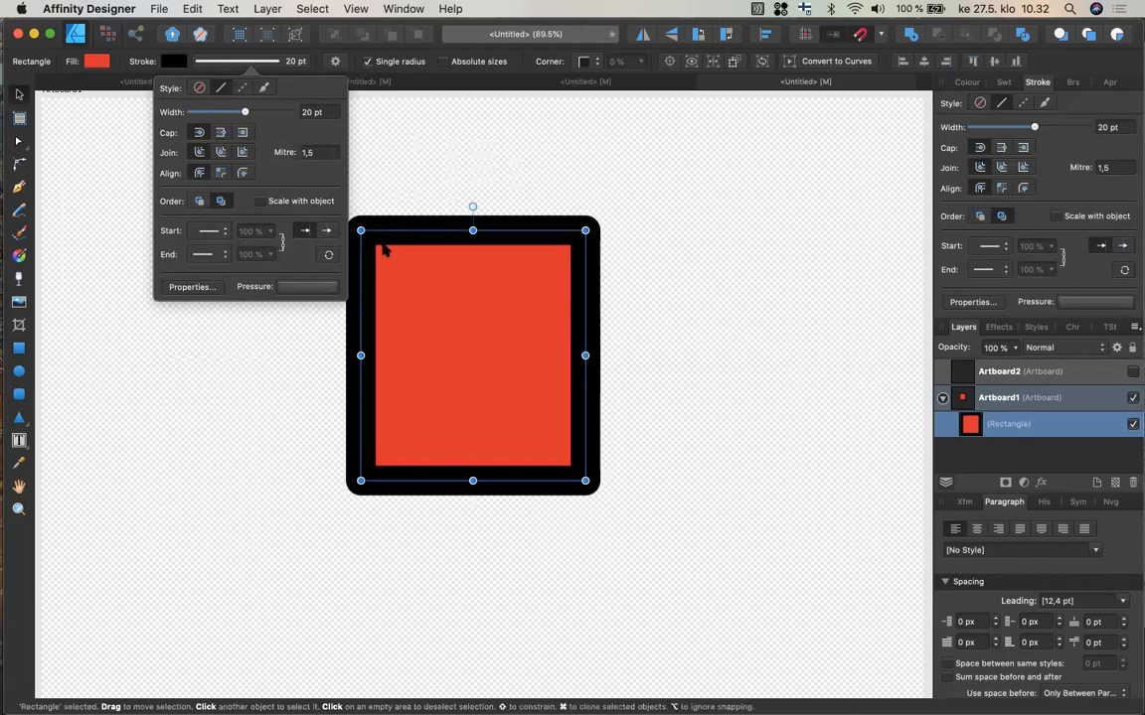
pyautogui.click(223, 153)
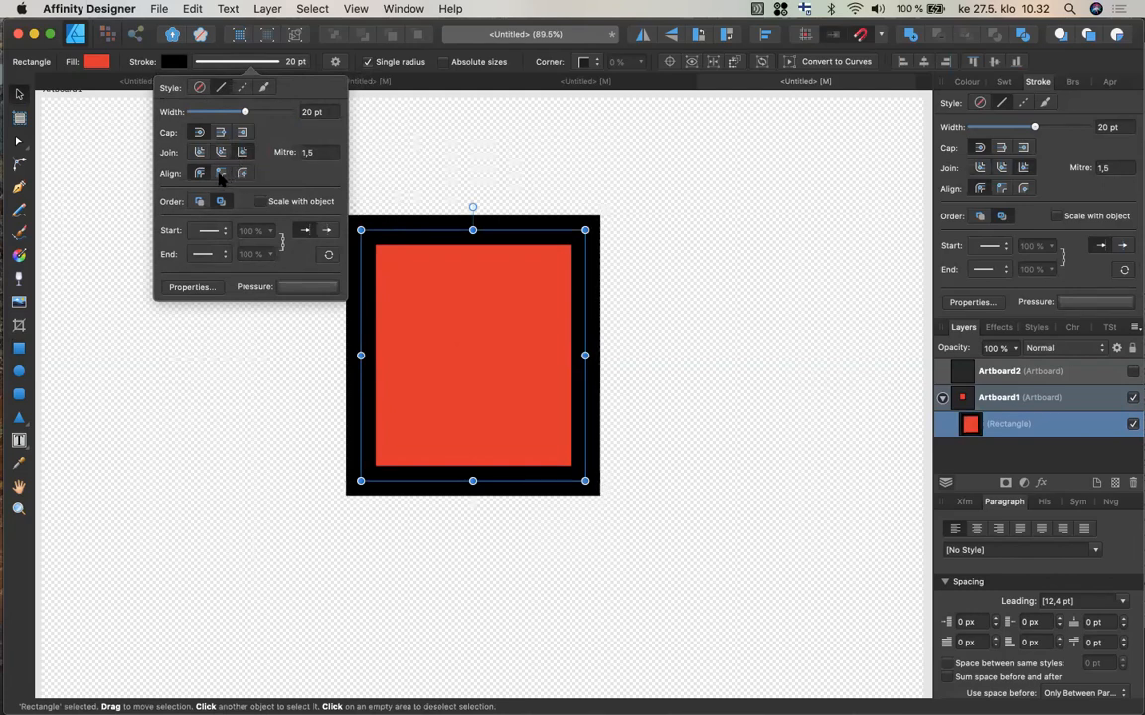
# Try inside and outside stroke alignment, then return the stroke to centre alignment.
pyautogui.click(221, 174)
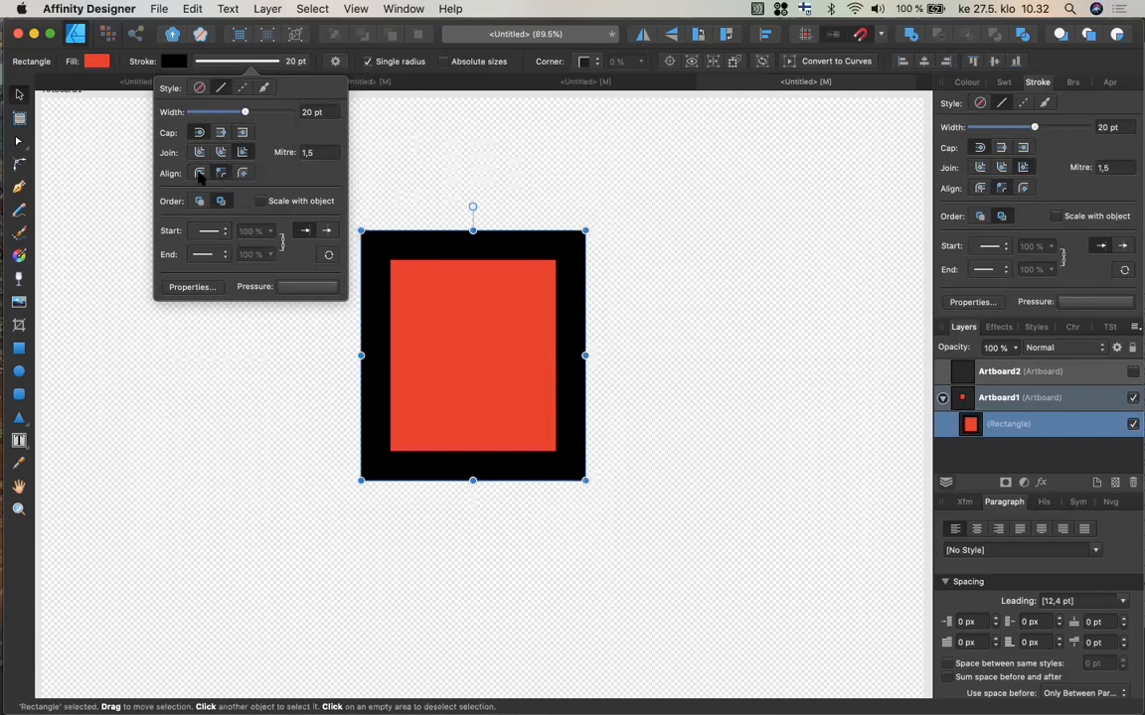
pyautogui.click(198, 174)
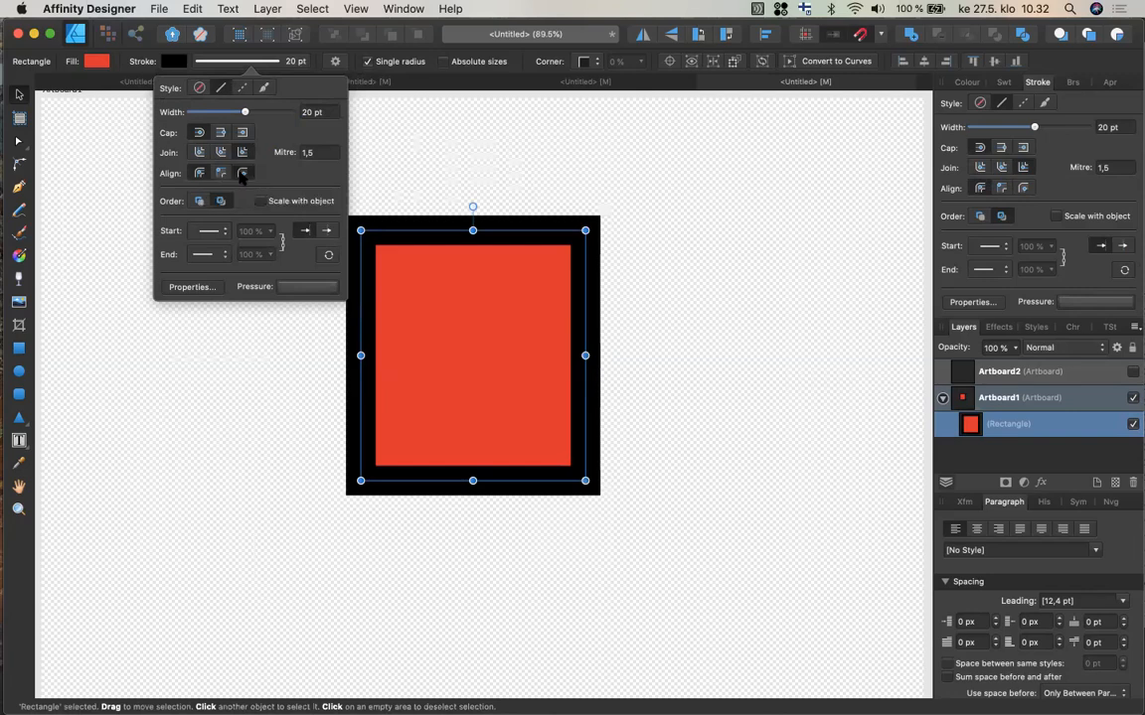
pyautogui.click(242, 174)
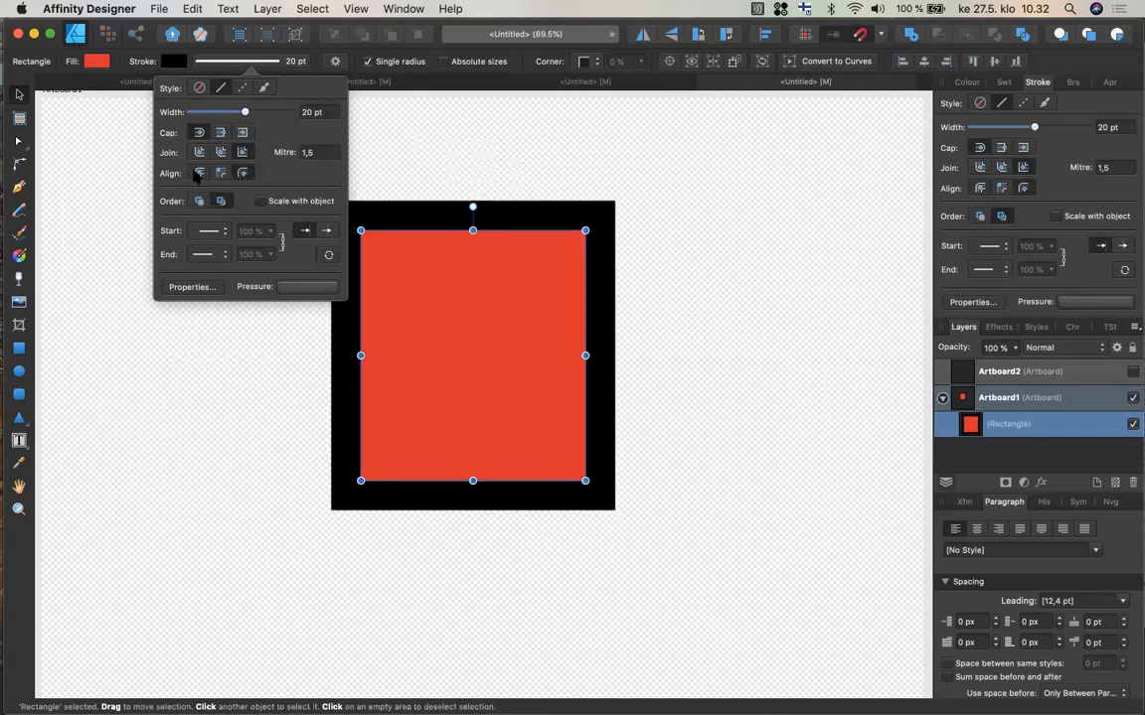
pyautogui.click(199, 174)
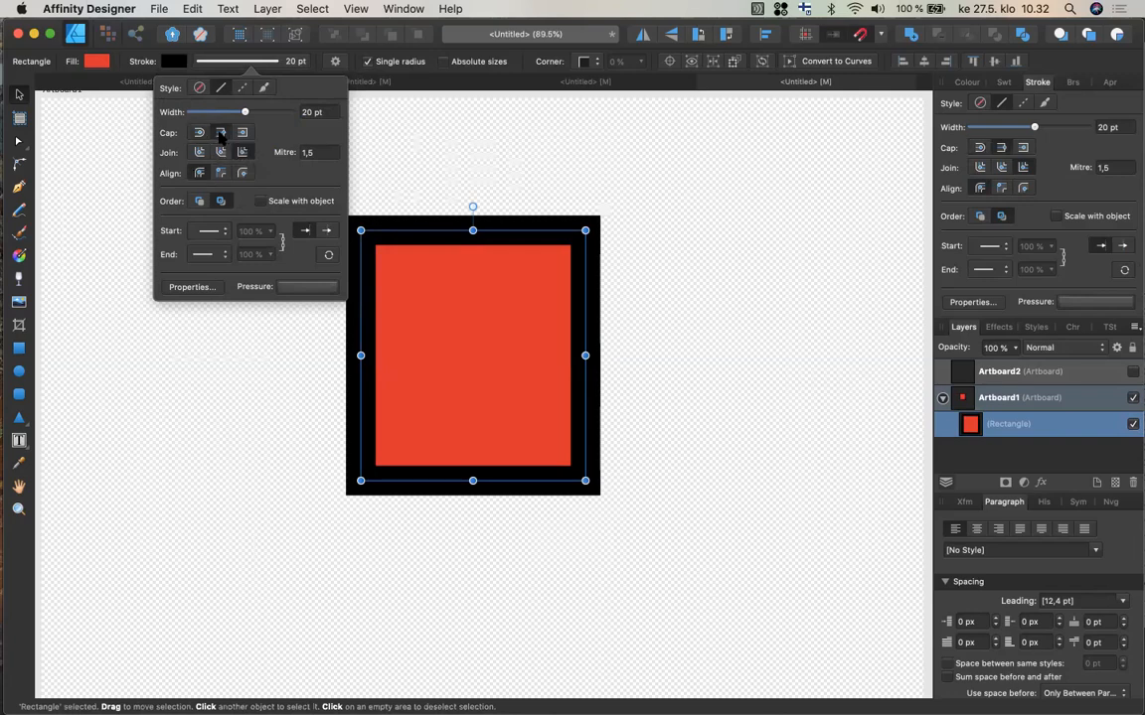
# Try a dashed stroke with butt caps and dash pattern 1, 2, 1, 0, then switch back to a solid stroke.
pyautogui.click(200, 135)
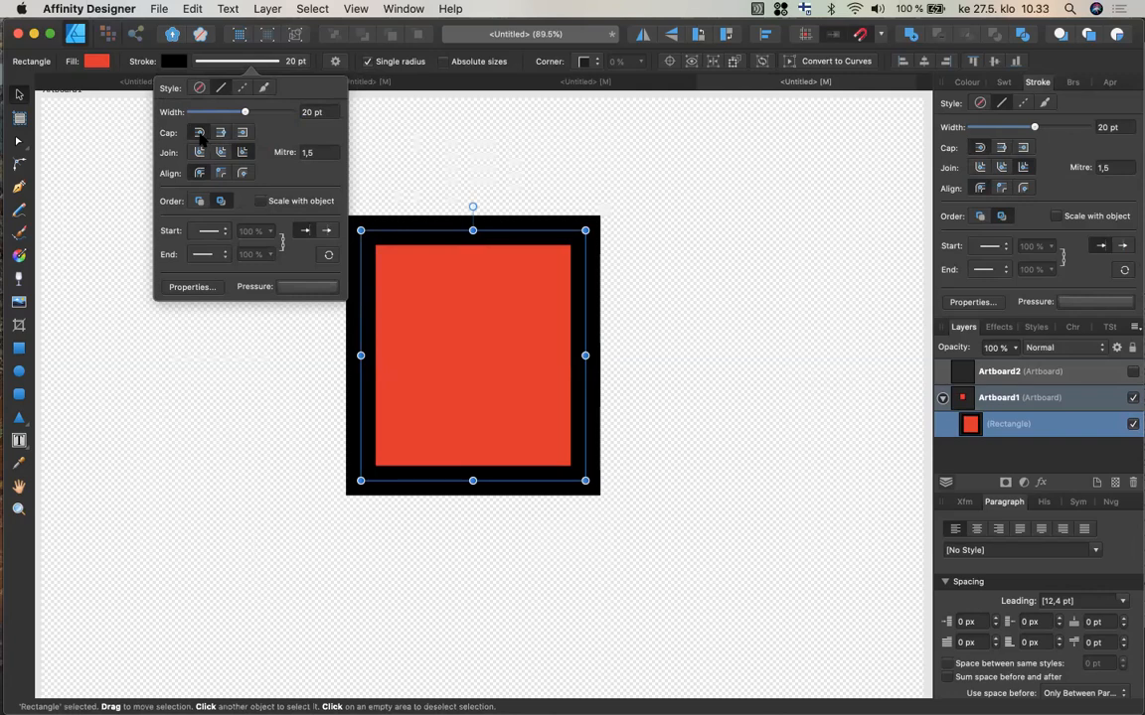
pyautogui.click(241, 88)
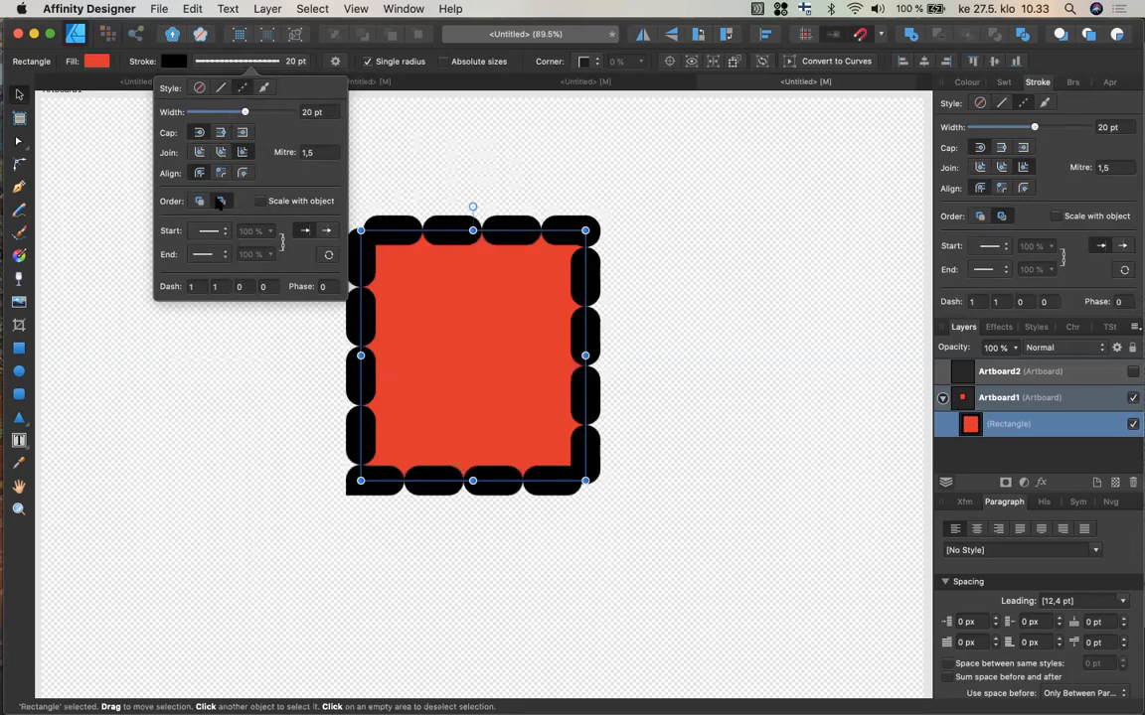
pyautogui.click(216, 288)
pyautogui.press('Tab')
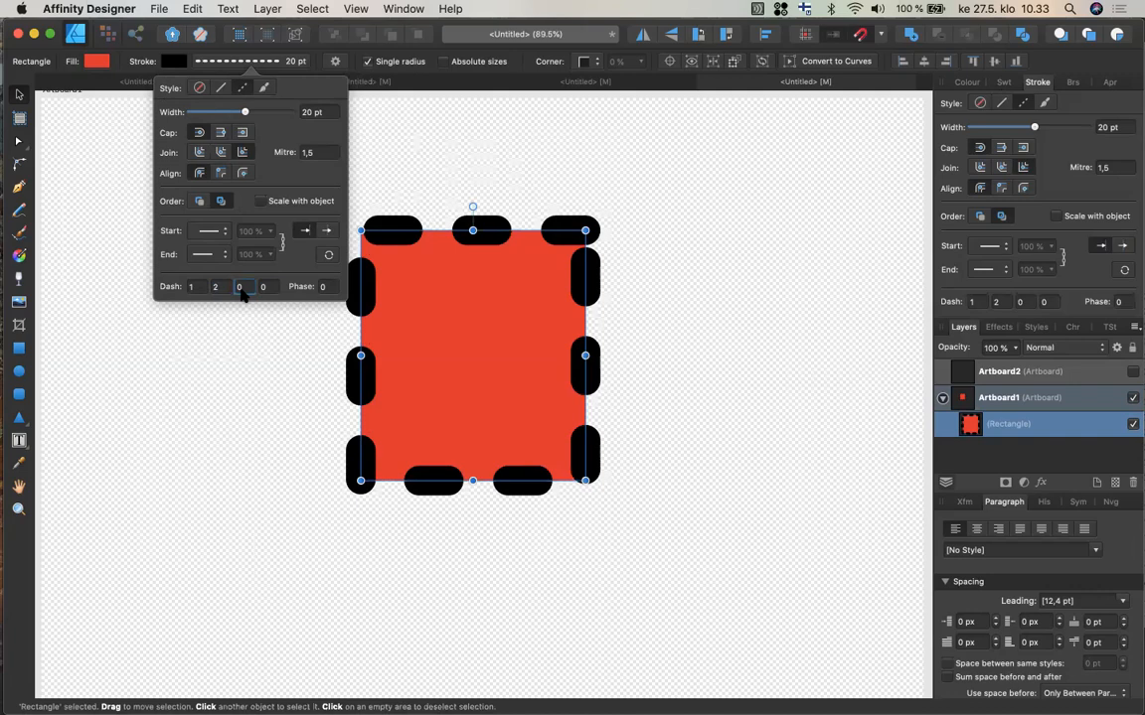
pyautogui.press('Tab')
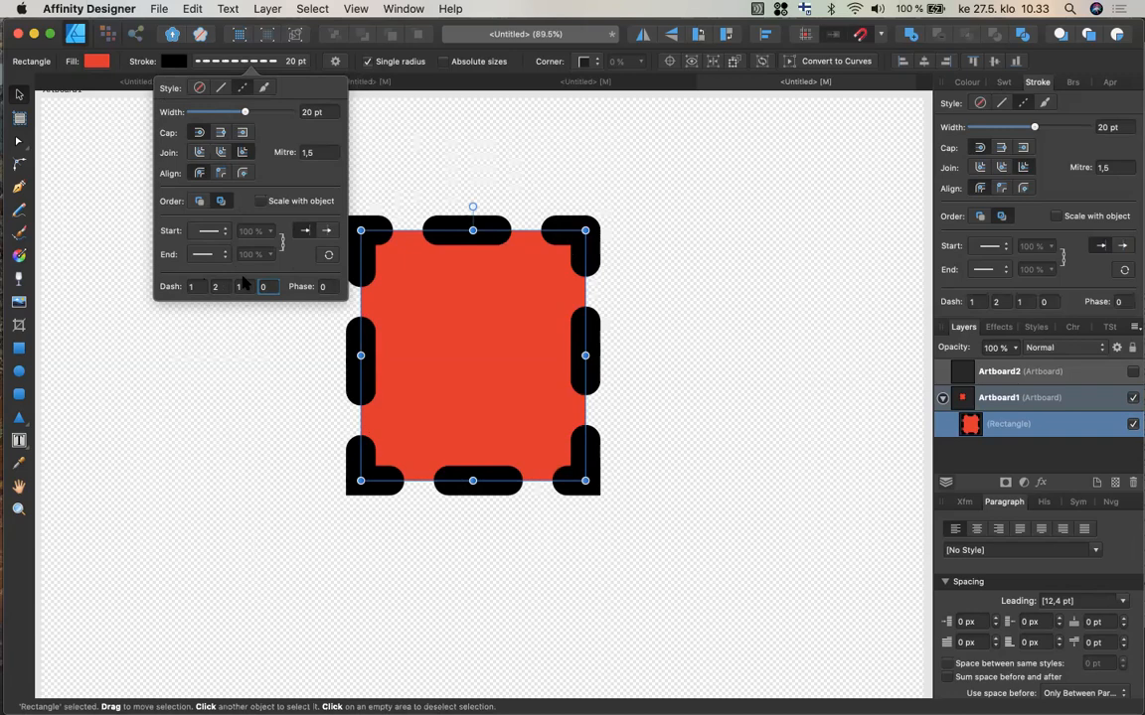
pyautogui.click(222, 89)
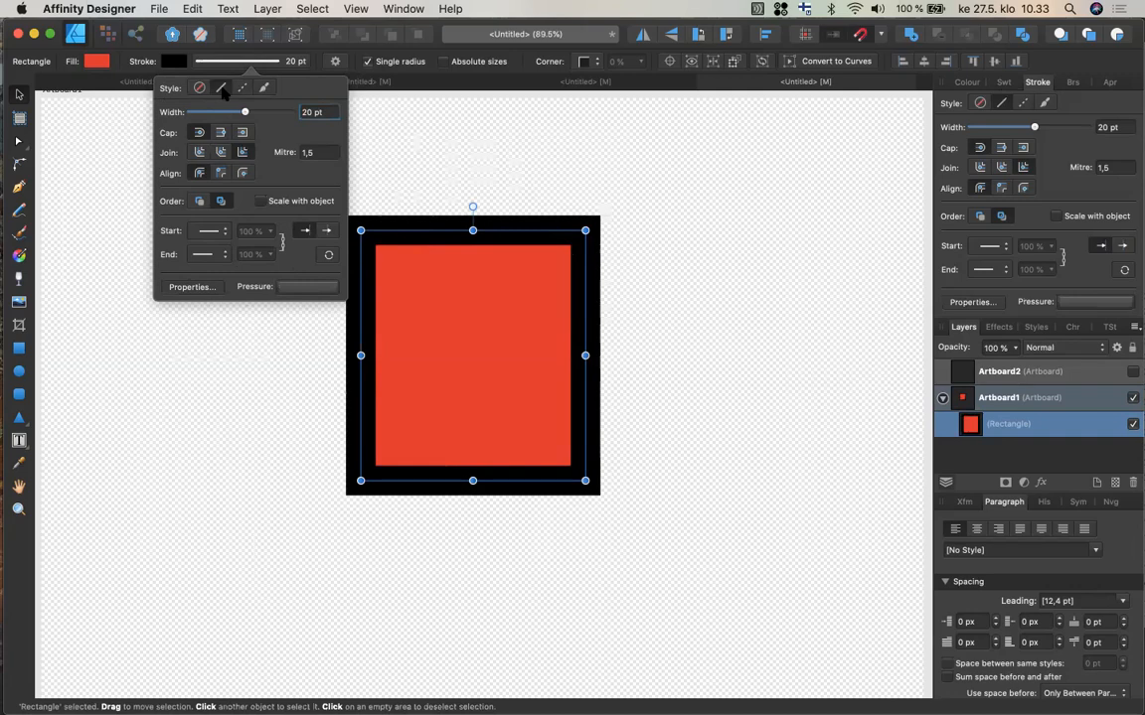
# Set the rectangle's stroke width to 17 pt and its colour on the HSL wheel to H 254, S 22, L 32.
pyautogui.moveTo(245, 111); pyautogui.dragTo(238, 113)
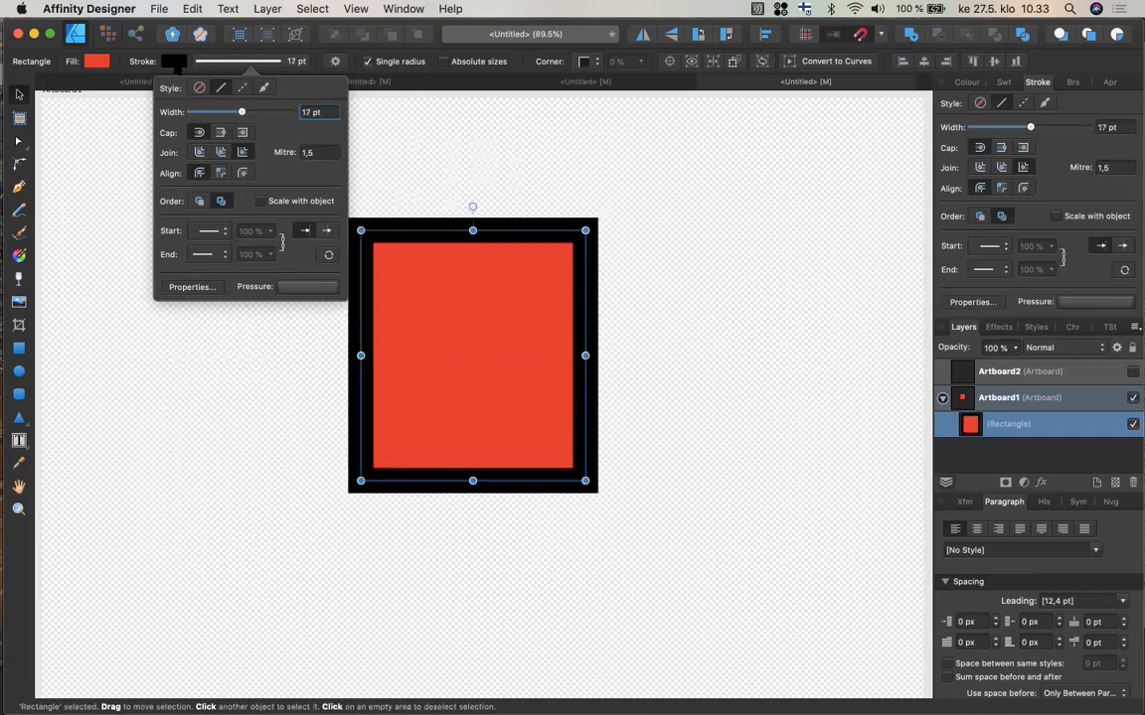
pyautogui.click(174, 64)
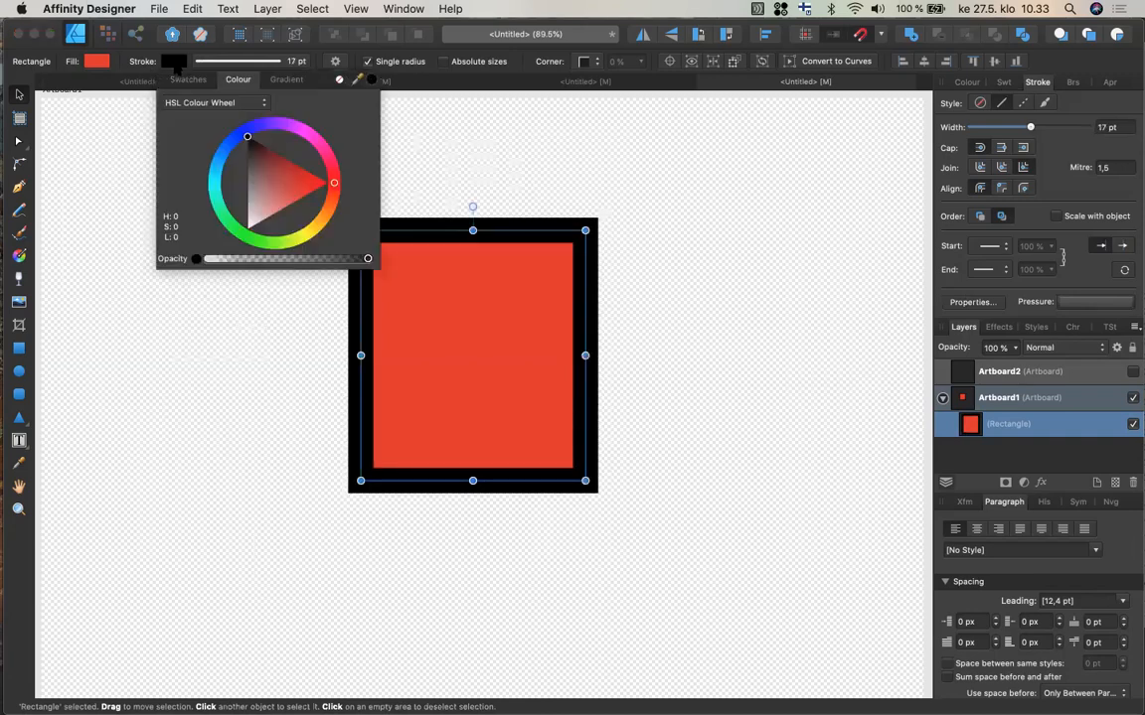
pyautogui.click(258, 129)
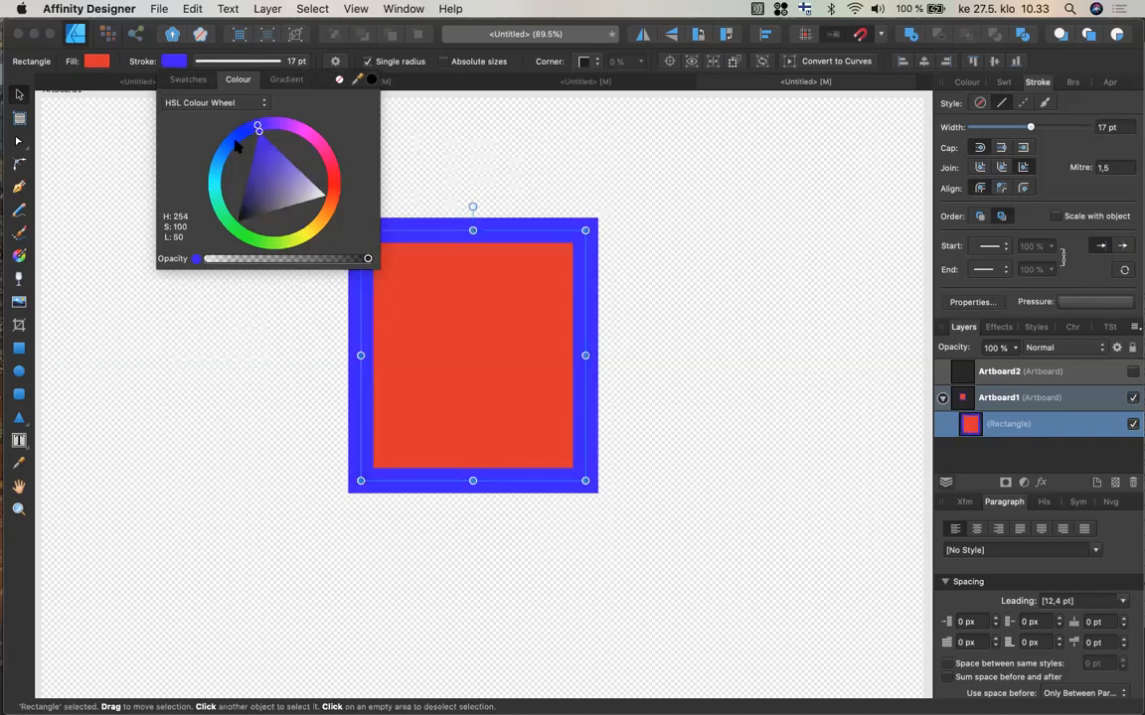
pyautogui.click(253, 182)
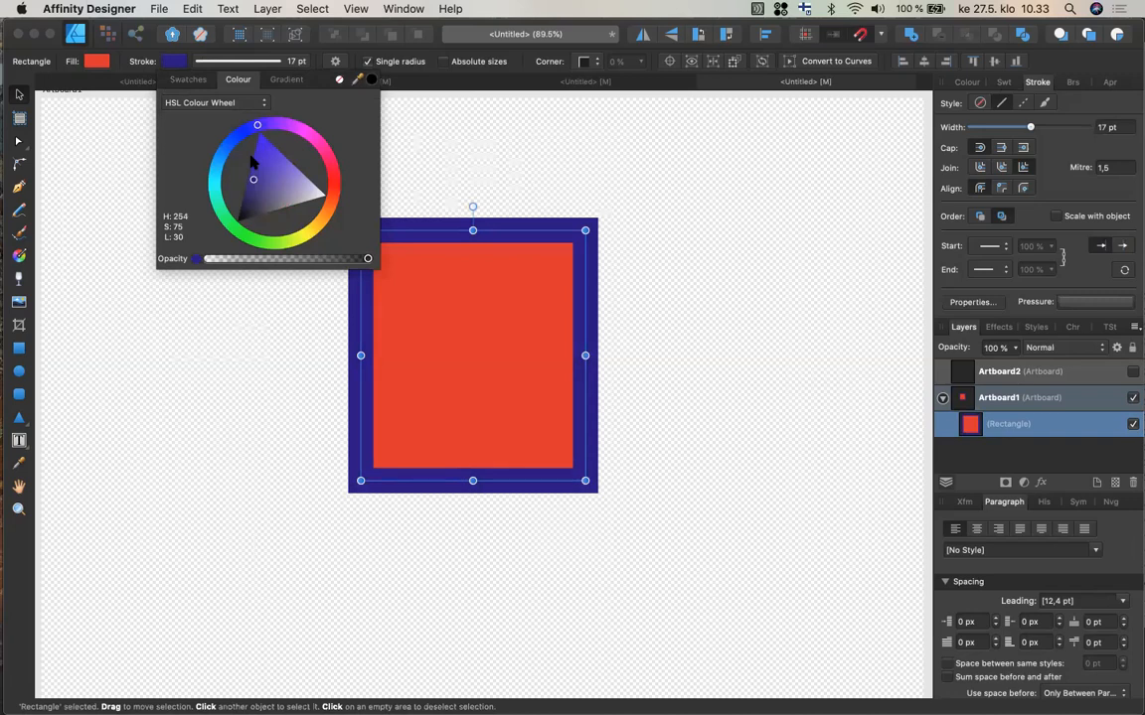
pyautogui.click(274, 195)
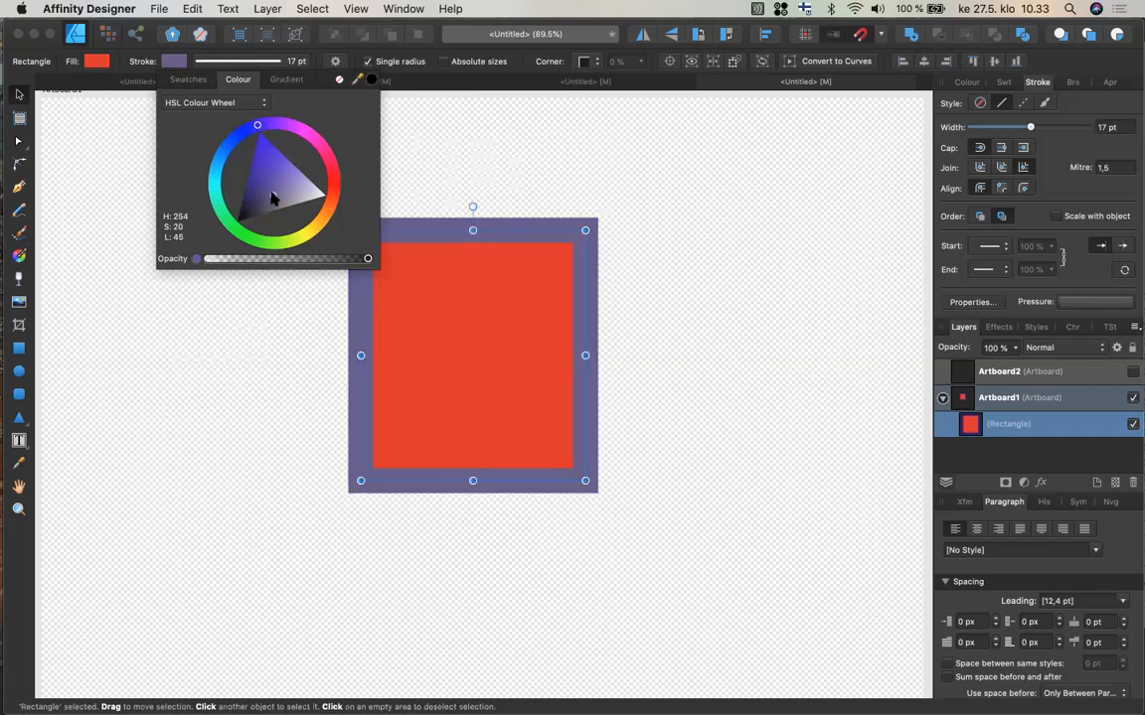
pyautogui.click(264, 207)
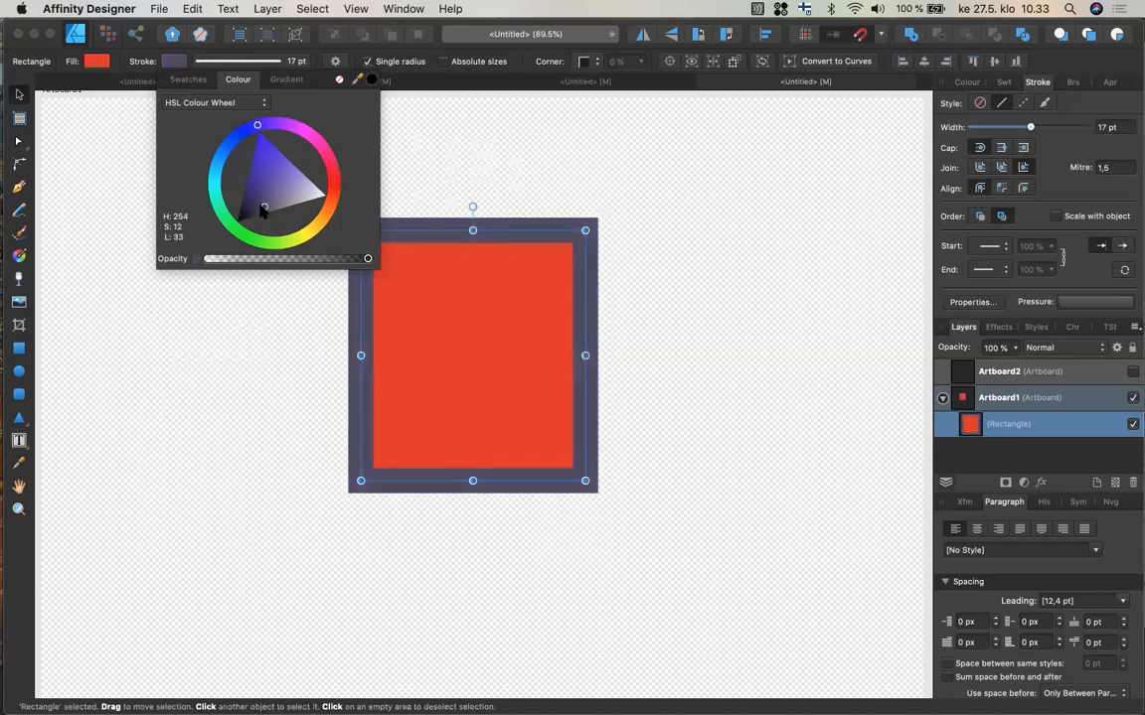
pyautogui.click(252, 180)
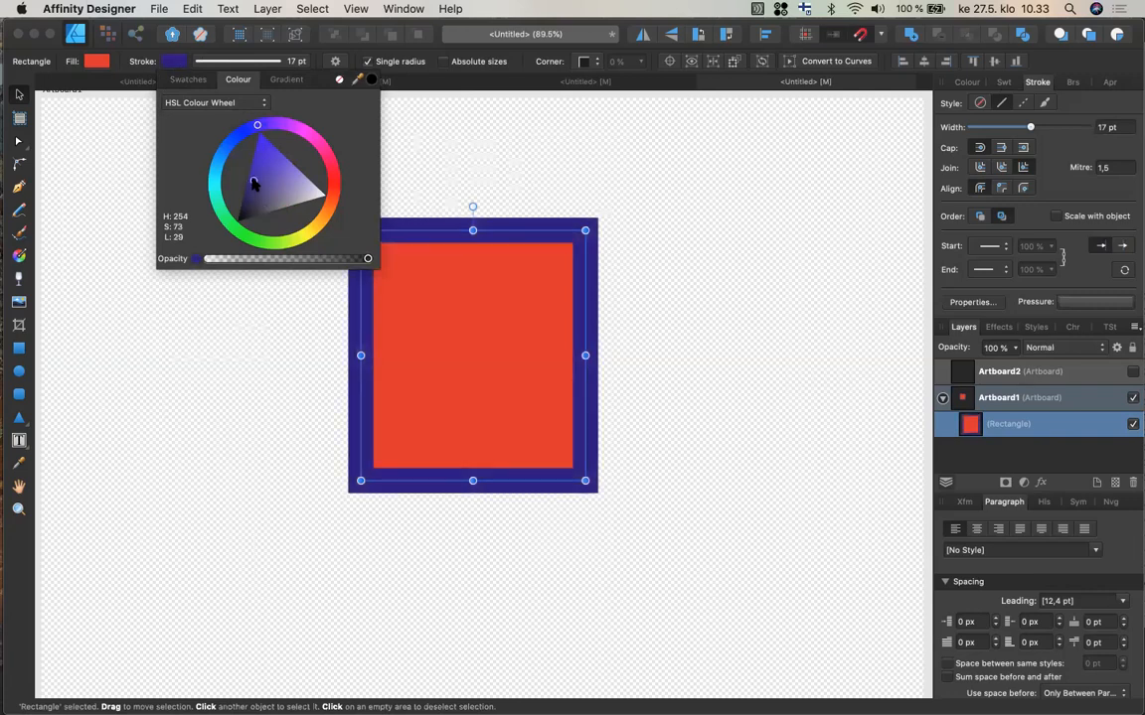
pyautogui.click(257, 162)
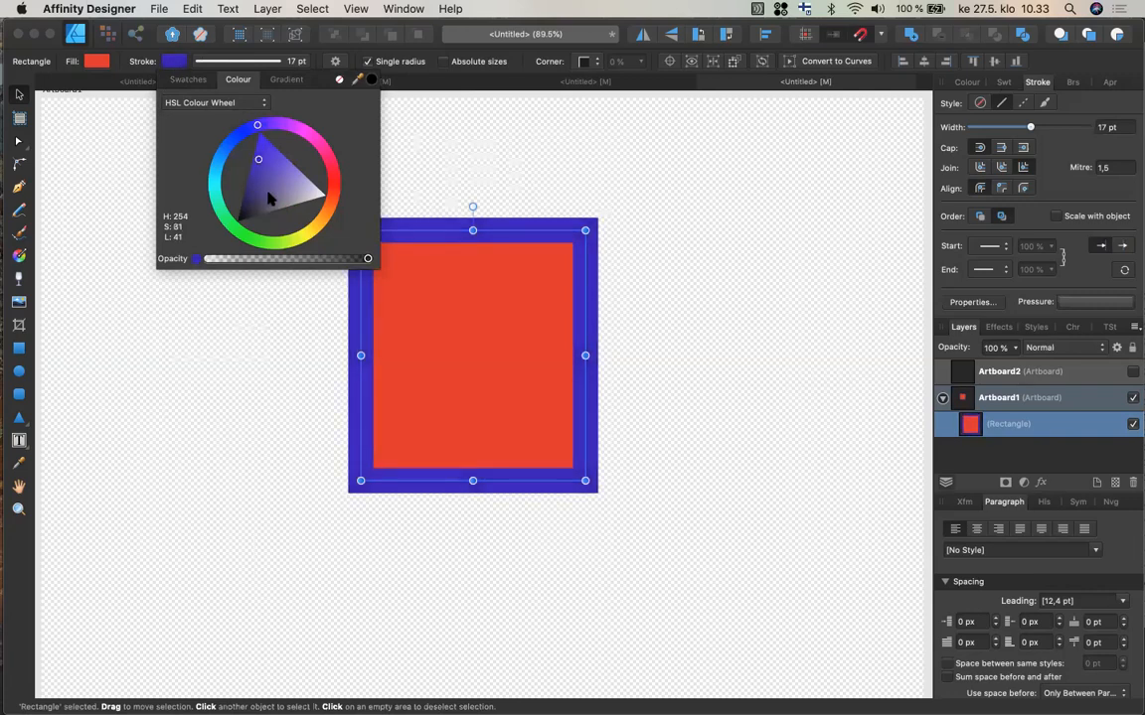
pyautogui.click(268, 198)
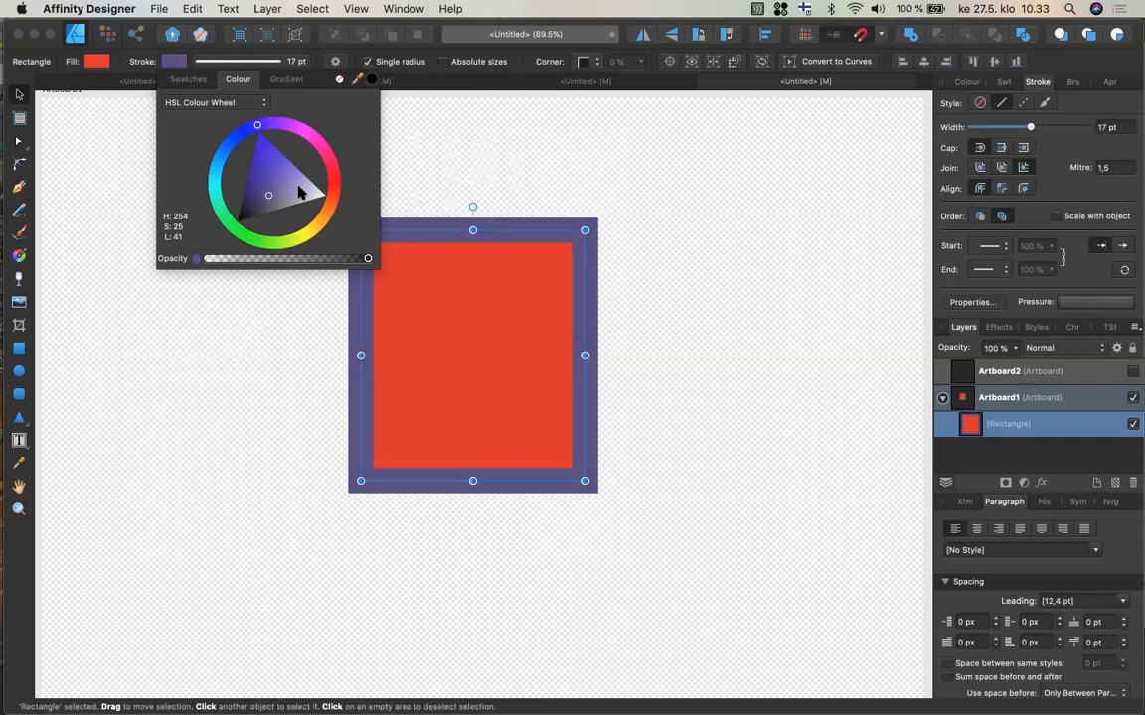
pyautogui.click(298, 192)
pyautogui.click(283, 209)
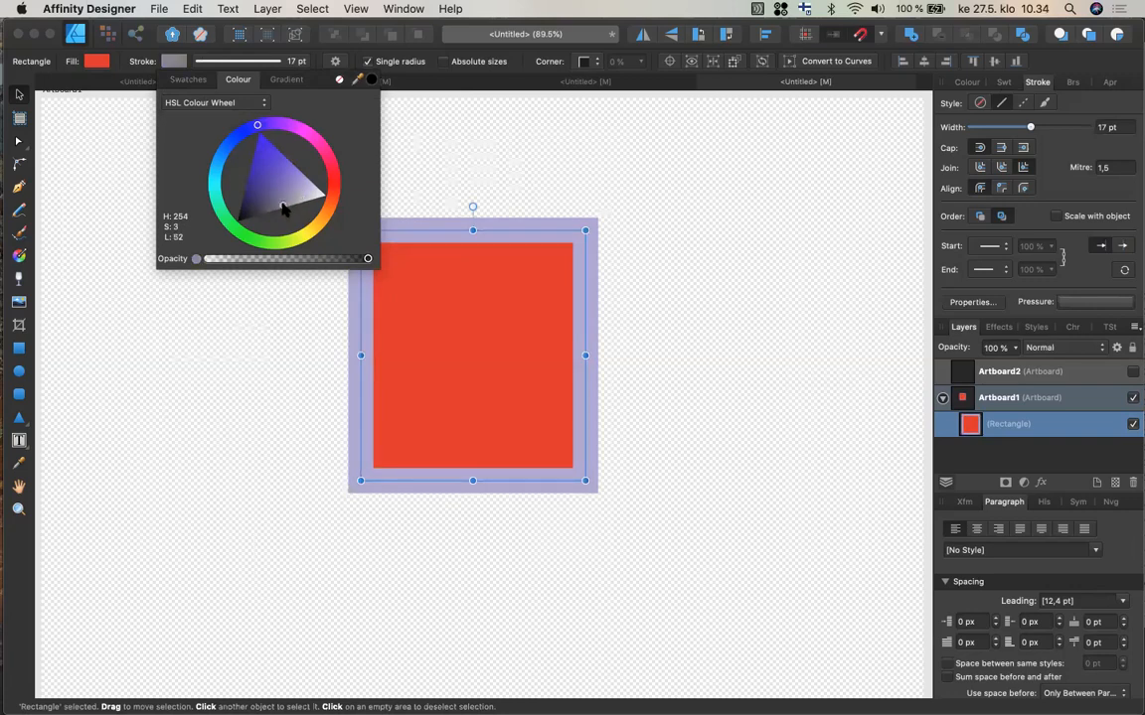
pyautogui.click(256, 184)
pyautogui.click(264, 205)
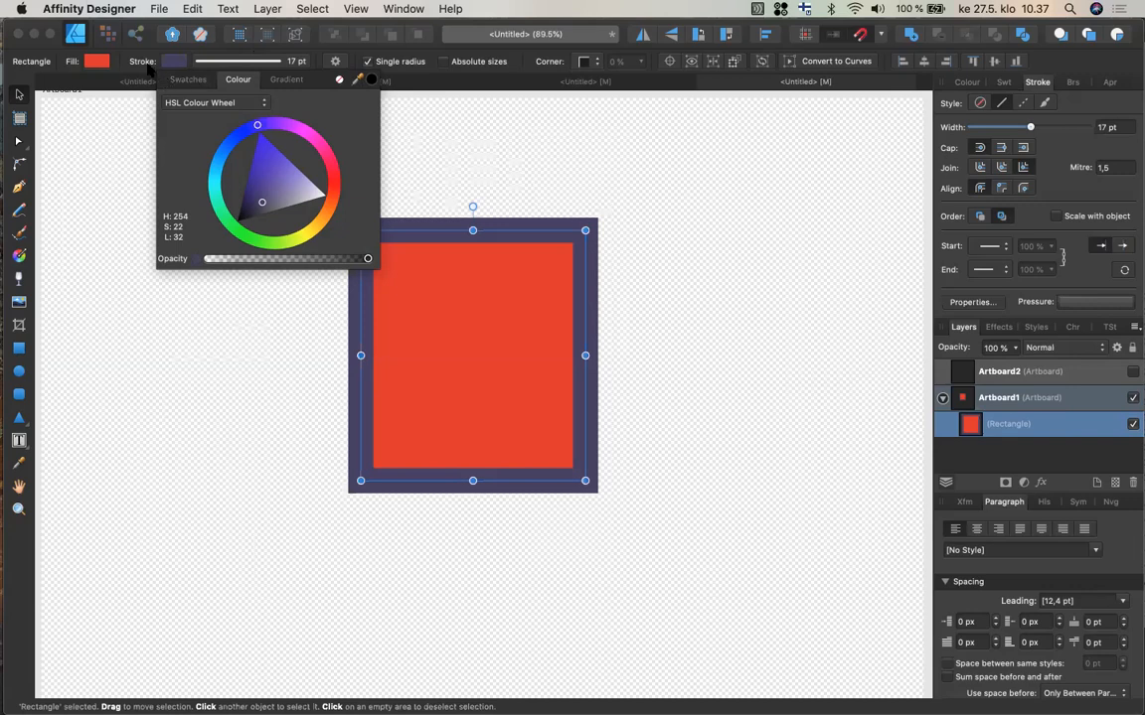
pyautogui.click(141, 67)
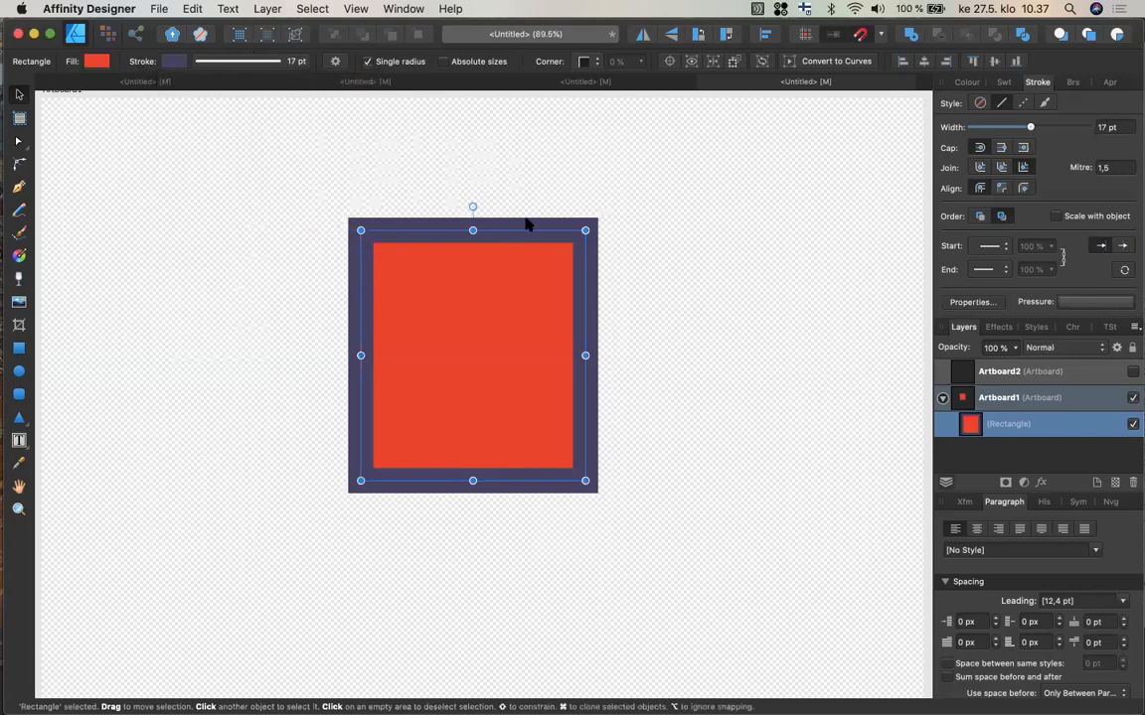
# Move the rectangle to the upper right and draw an open four-point path with the Pen tool on the left.
pyautogui.moveTo(526, 225); pyautogui.dragTo(666, 168)
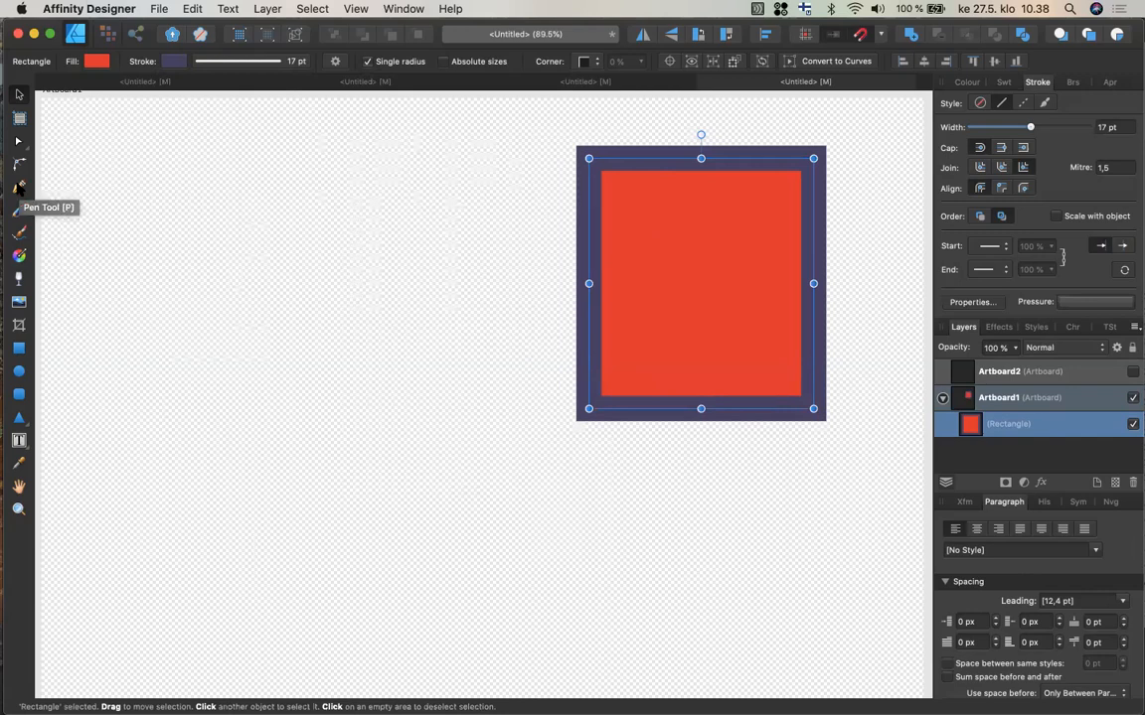
pyautogui.click(19, 187)
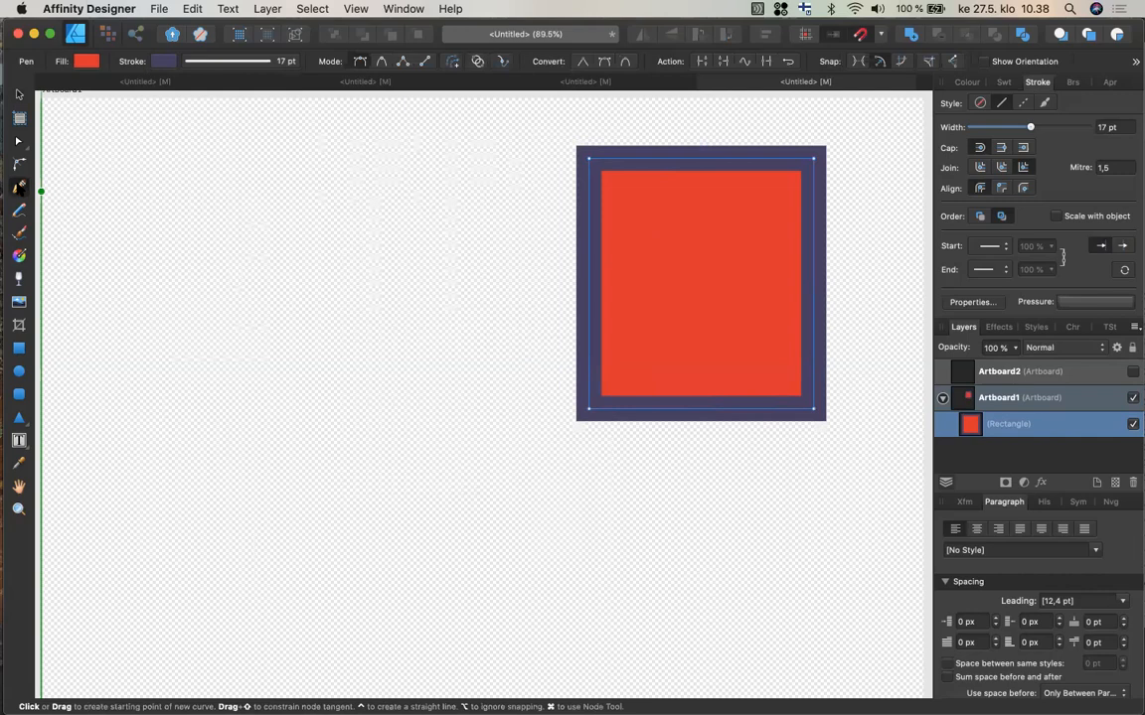
pyautogui.click(159, 202)
pyautogui.click(146, 491)
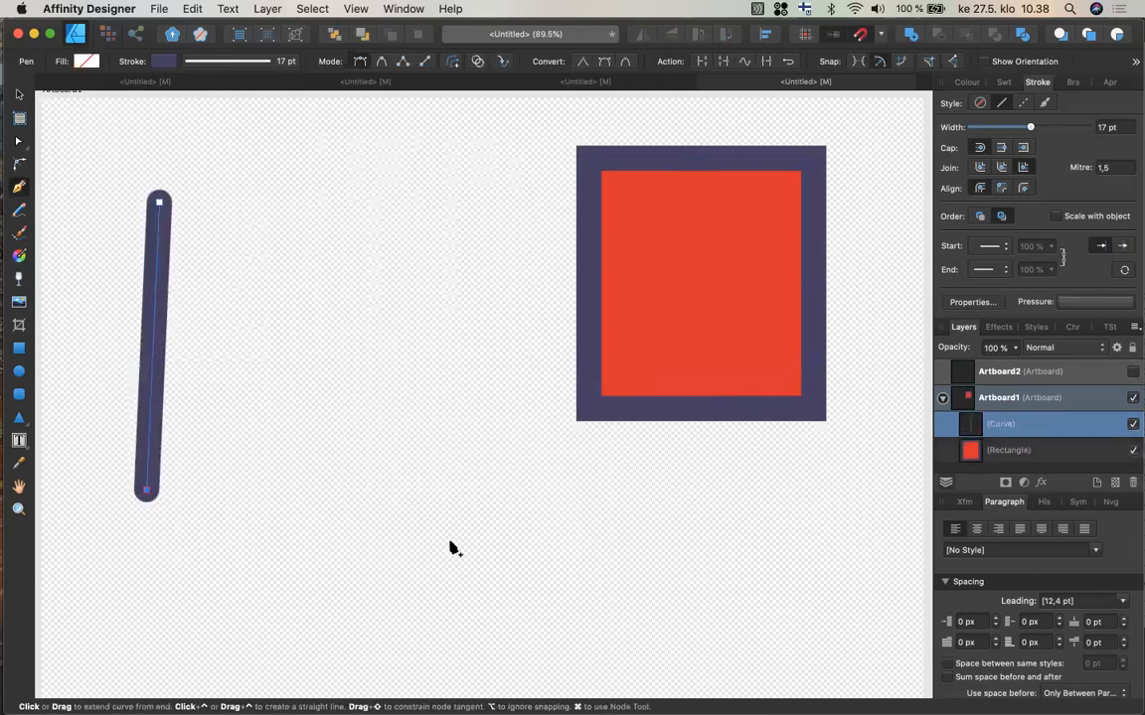
pyautogui.click(452, 542)
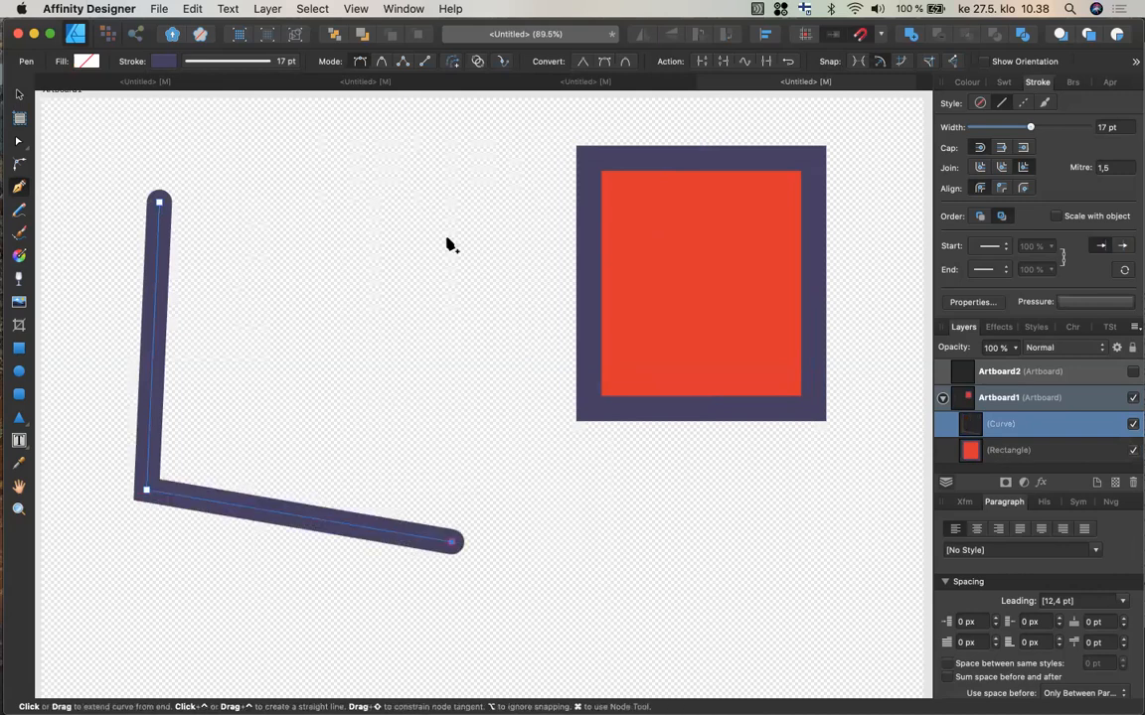
pyautogui.click(501, 337)
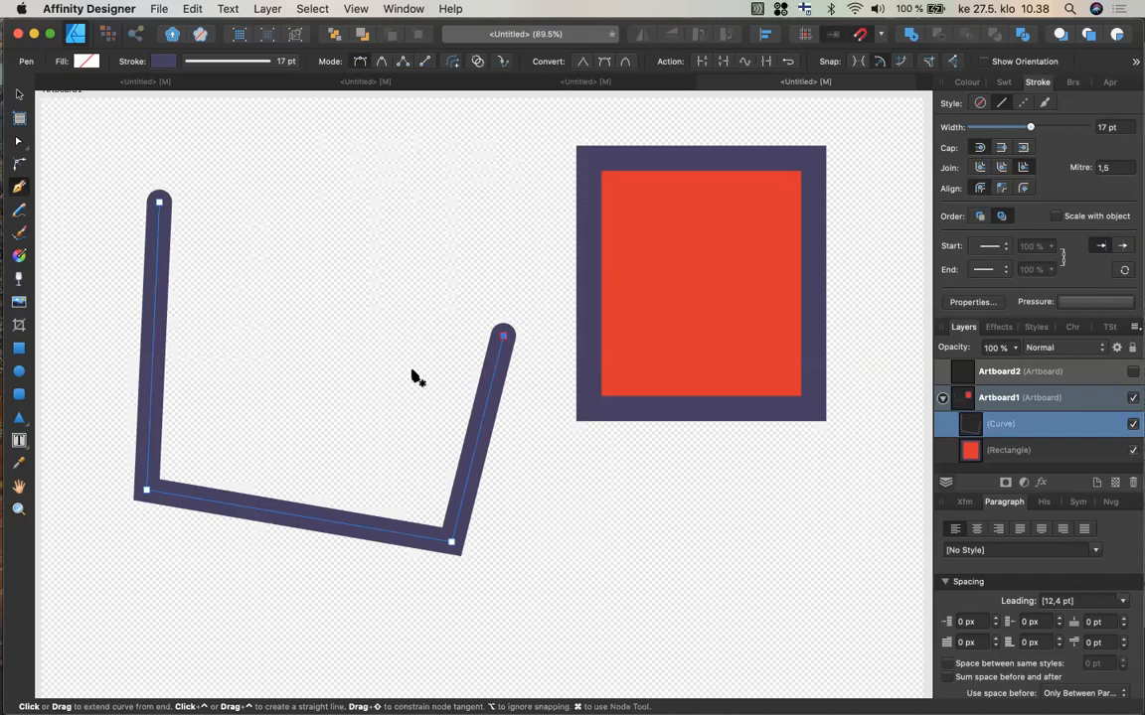
pyautogui.press('Escape')
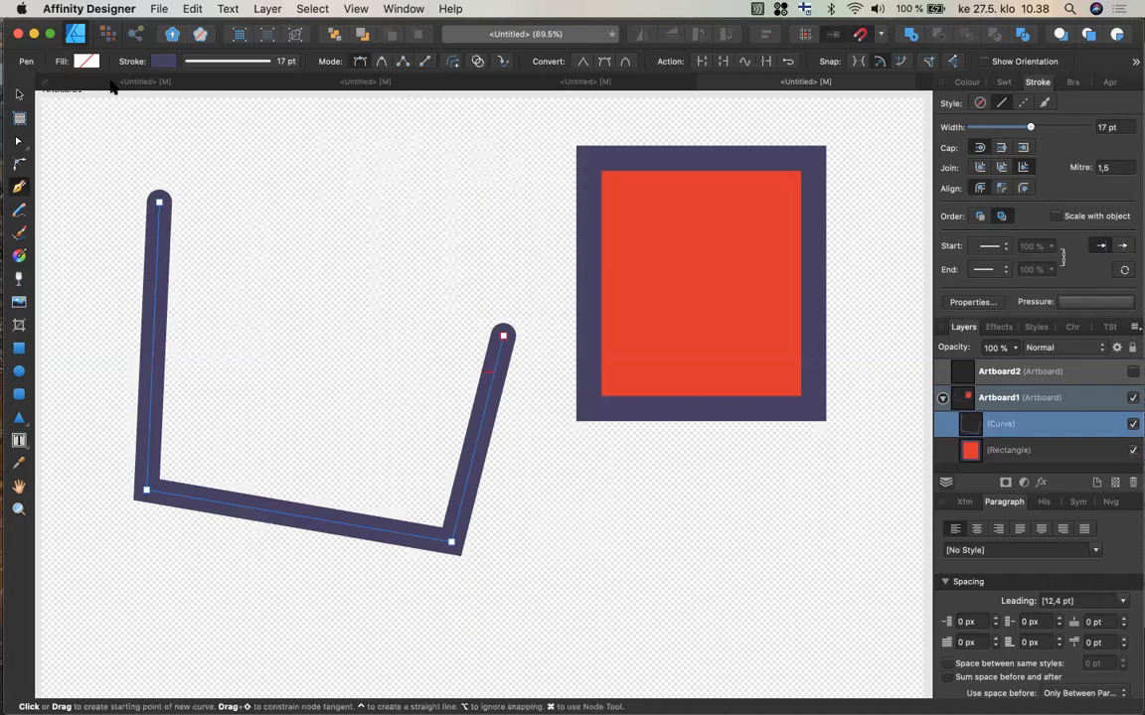
# Set the new path's stroke width to 4 pt.
pyautogui.click(20, 95)
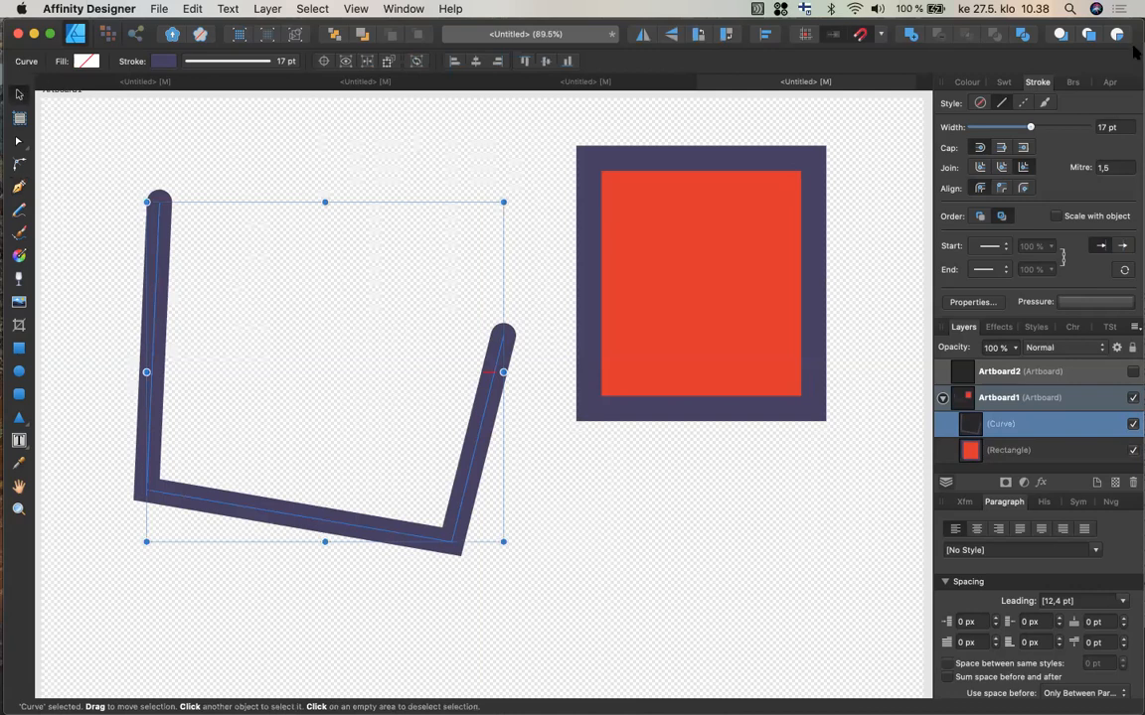
pyautogui.moveTo(1031, 129); pyautogui.dragTo(1006, 132)
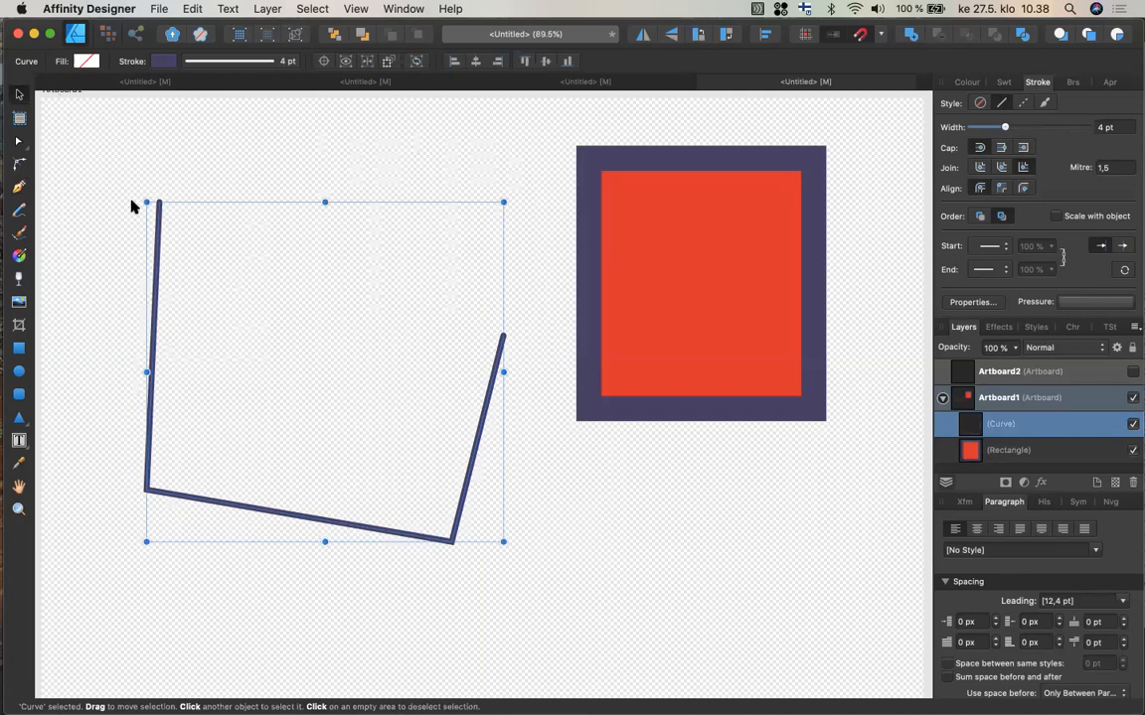
# Move and shrink the open path, then reshape its nodes with the Node tool so its right side stands vertical.
pyautogui.moveTo(156, 251); pyautogui.dragTo(128, 179)
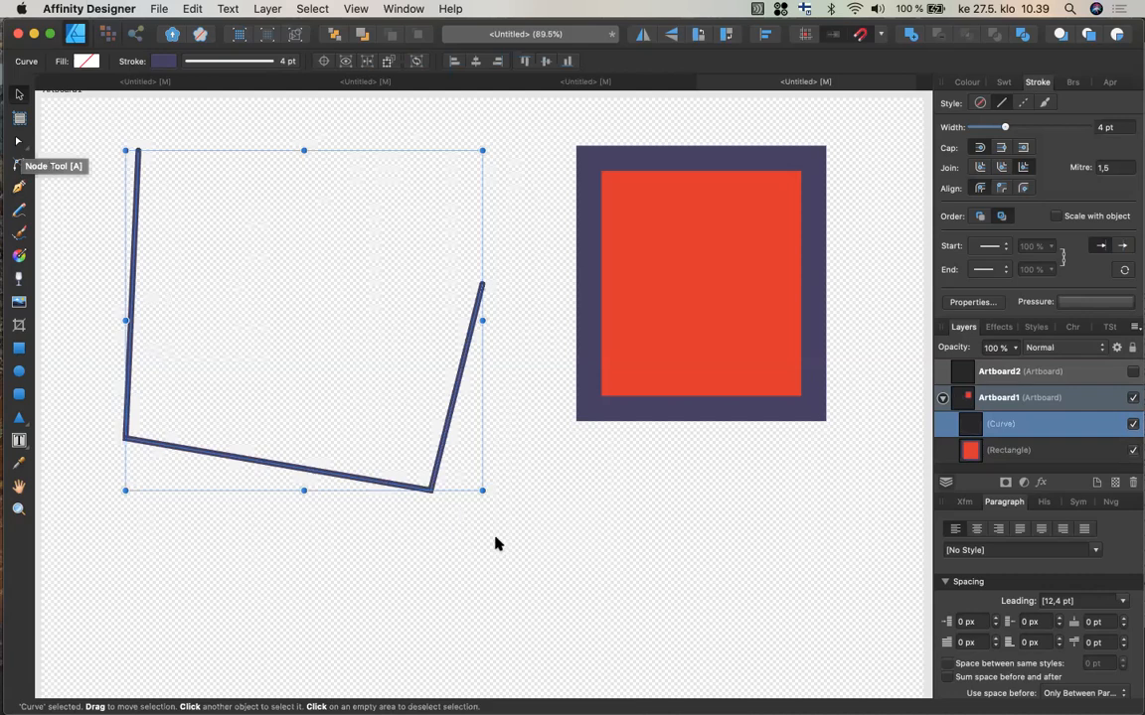
pyautogui.moveTo(482, 490); pyautogui.dragTo(450, 475)
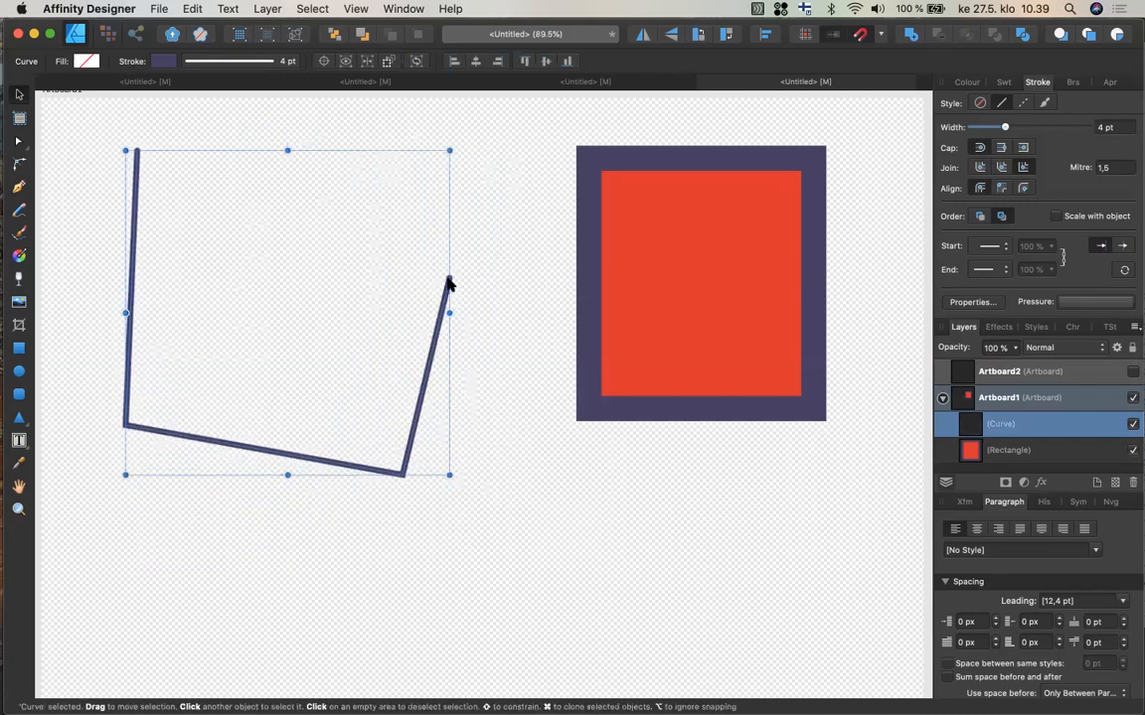
pyautogui.click(18, 142)
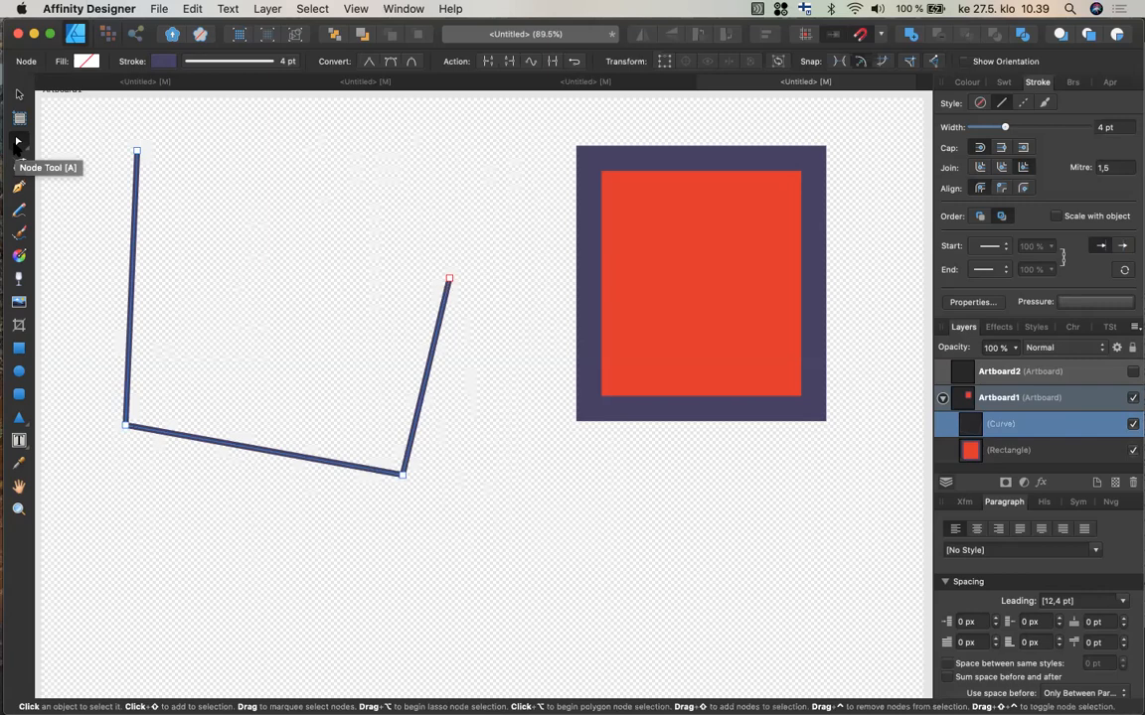
pyautogui.click(138, 153)
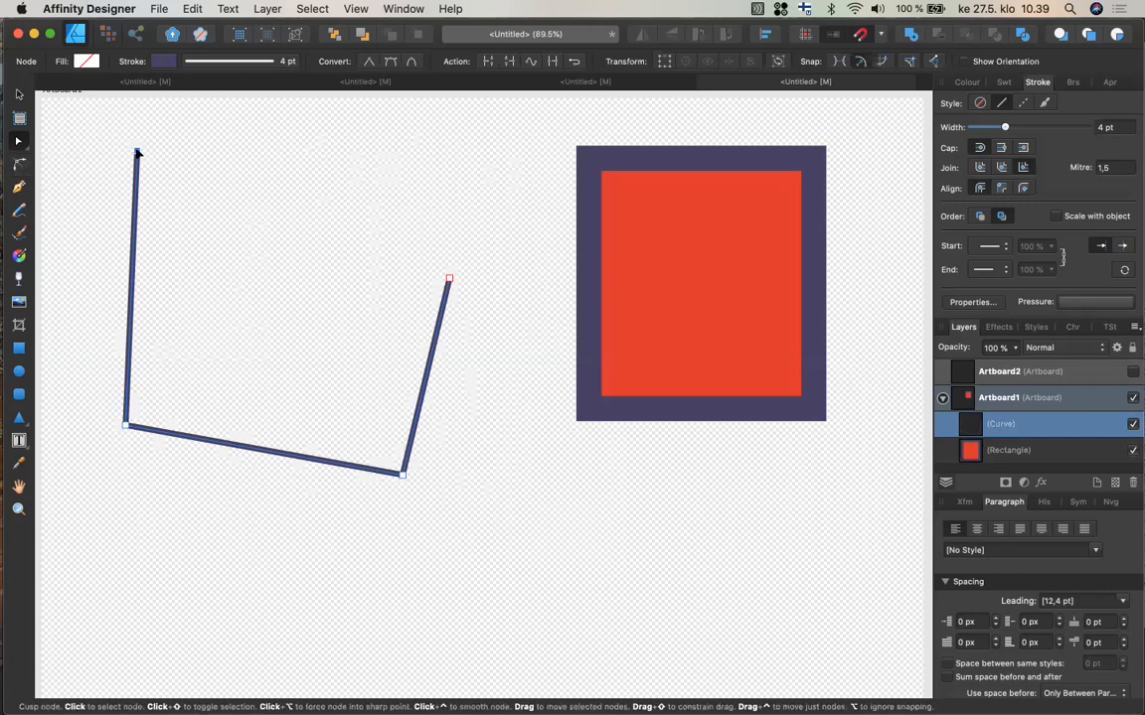
pyautogui.moveTo(138, 153); pyautogui.dragTo(158, 182)
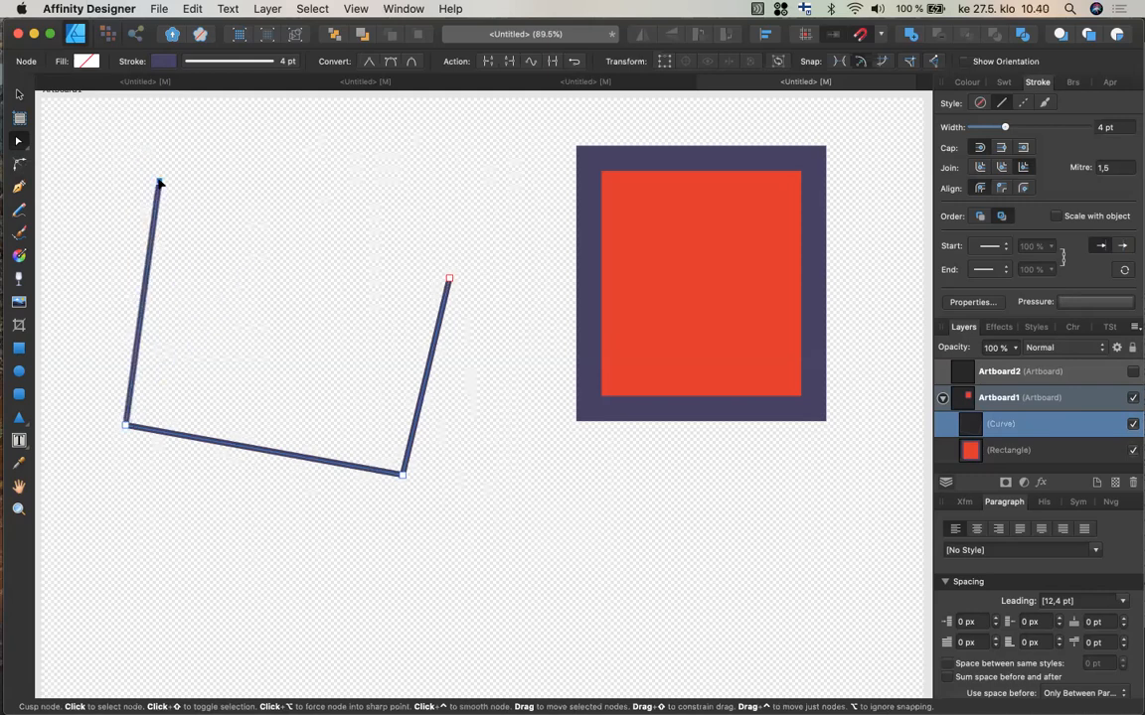
pyautogui.click(402, 475)
pyautogui.moveTo(402, 475); pyautogui.dragTo(409, 505)
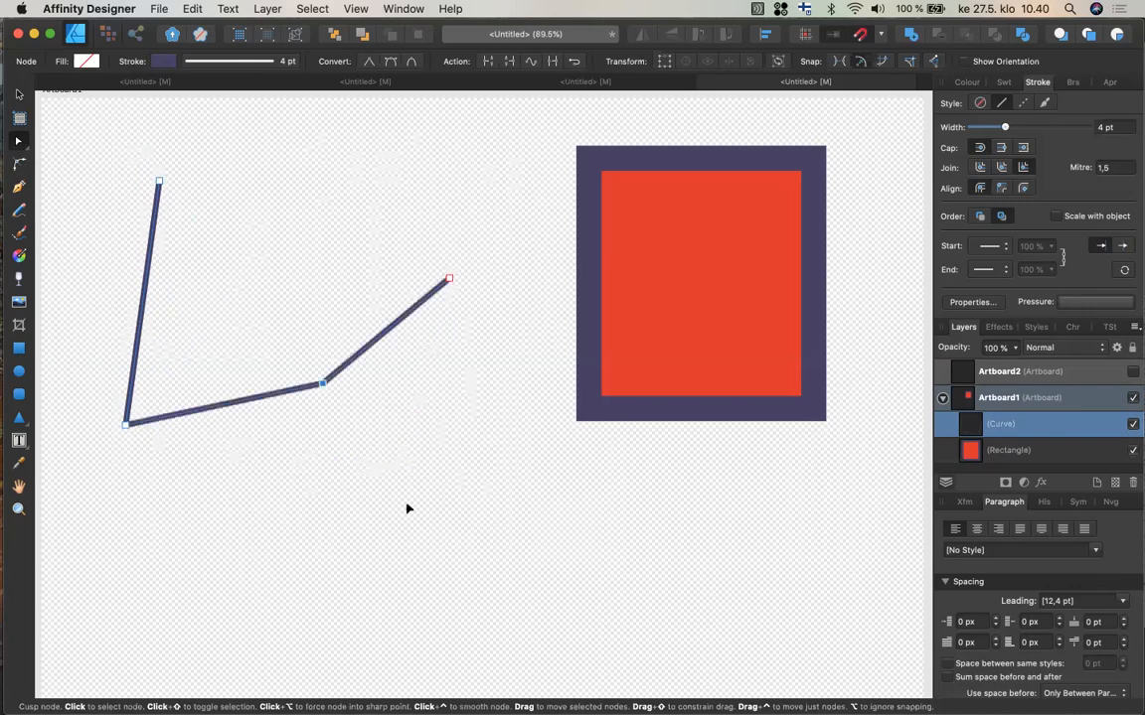
pyautogui.click(449, 281)
pyautogui.moveTo(449, 281); pyautogui.dragTo(409, 325)
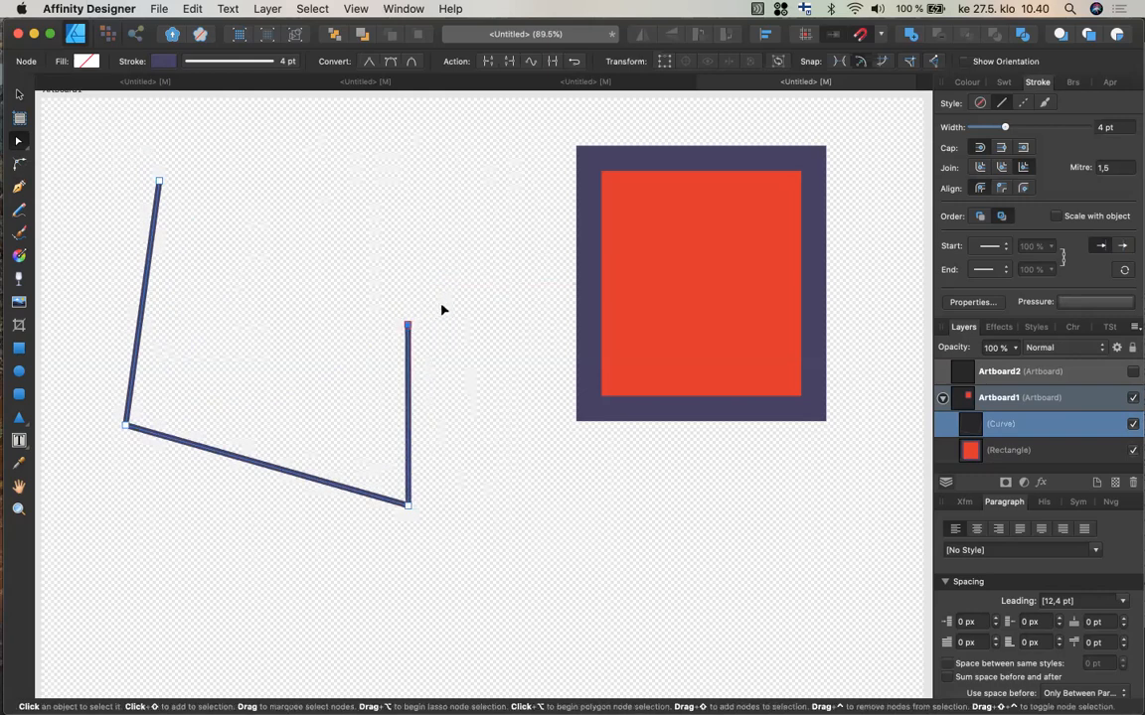
pyautogui.moveTo(445, 306); pyautogui.dragTo(355, 552)
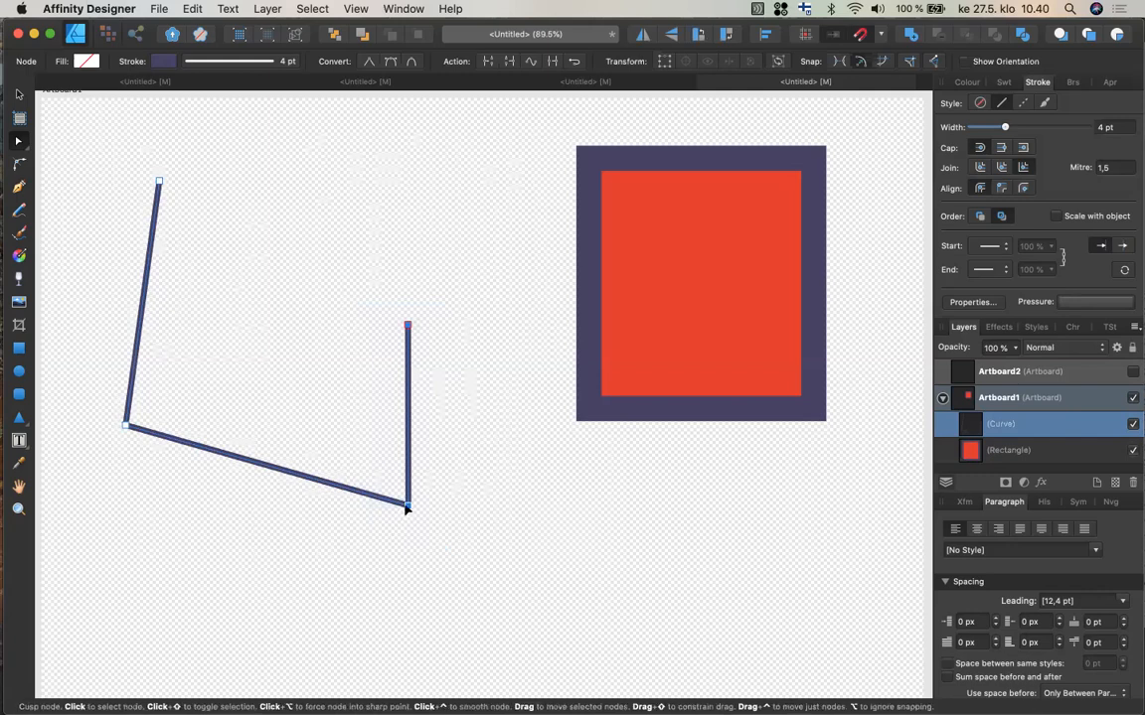
pyautogui.moveTo(408, 504); pyautogui.dragTo(284, 426)
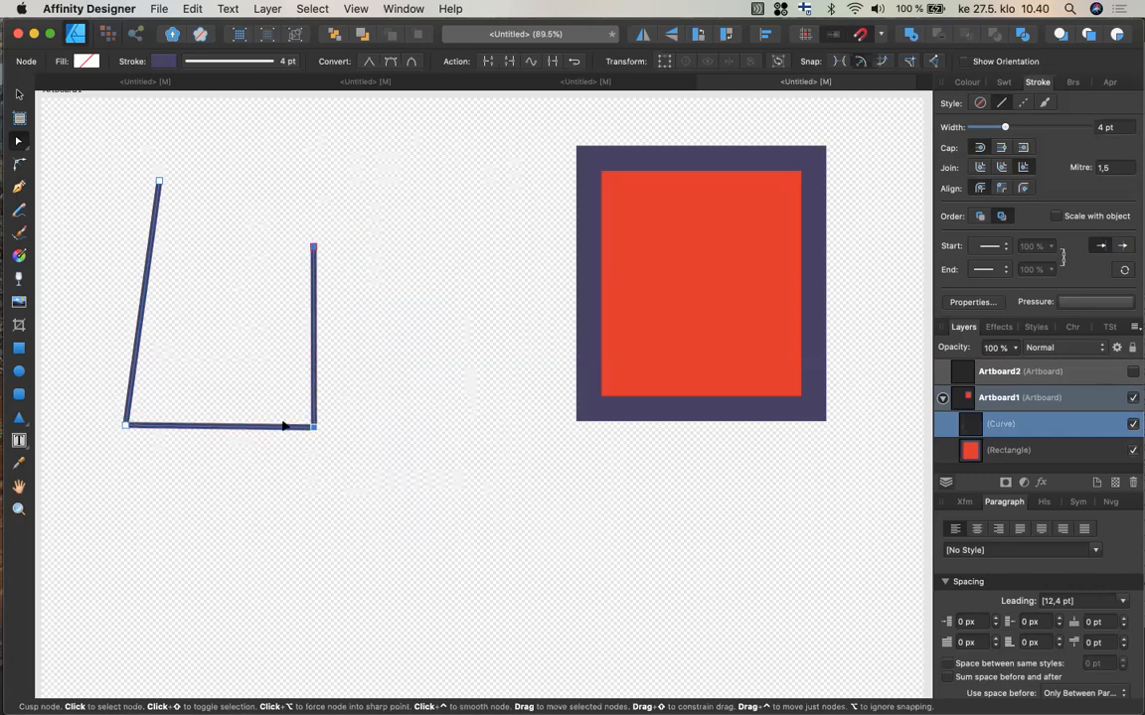
# Try extending the path's end with a curved segment using the Pen tool, then delete it.
pyautogui.click(19, 142)
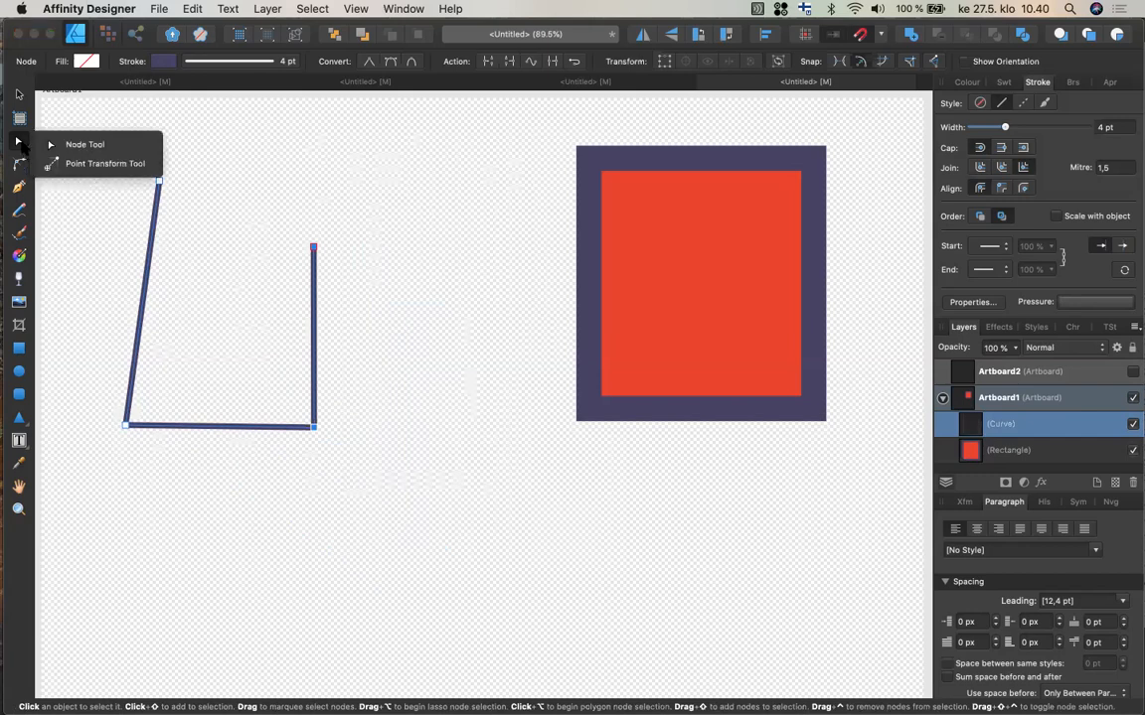
pyautogui.click(21, 144)
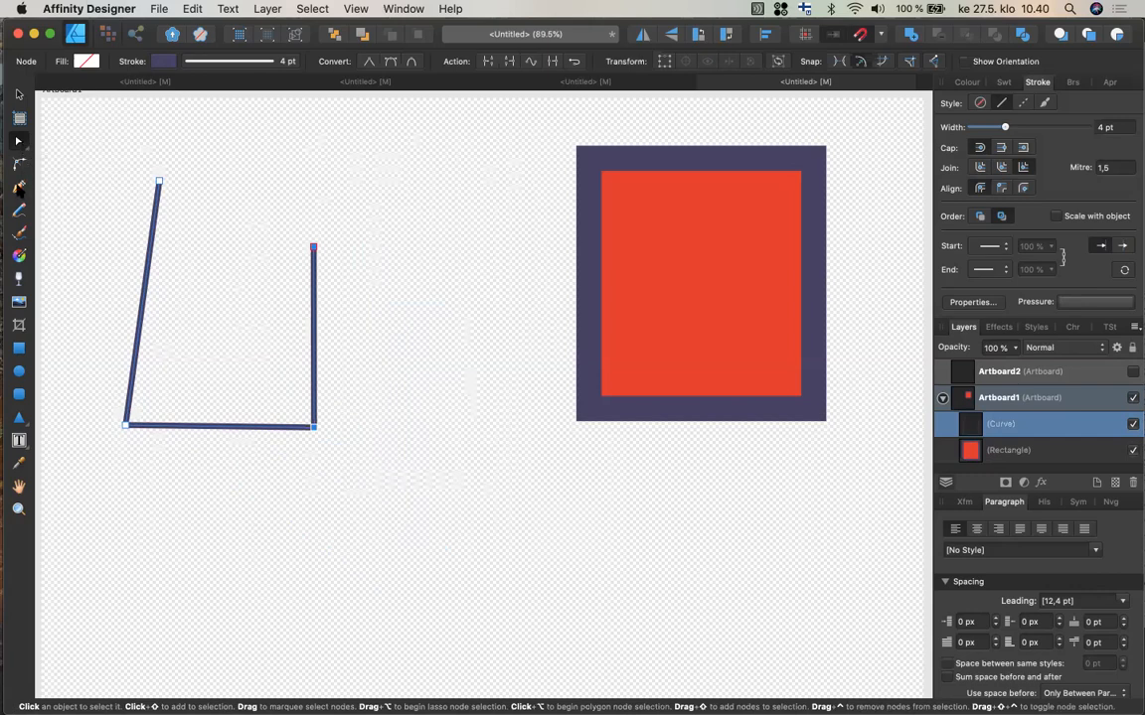
pyautogui.click(19, 186)
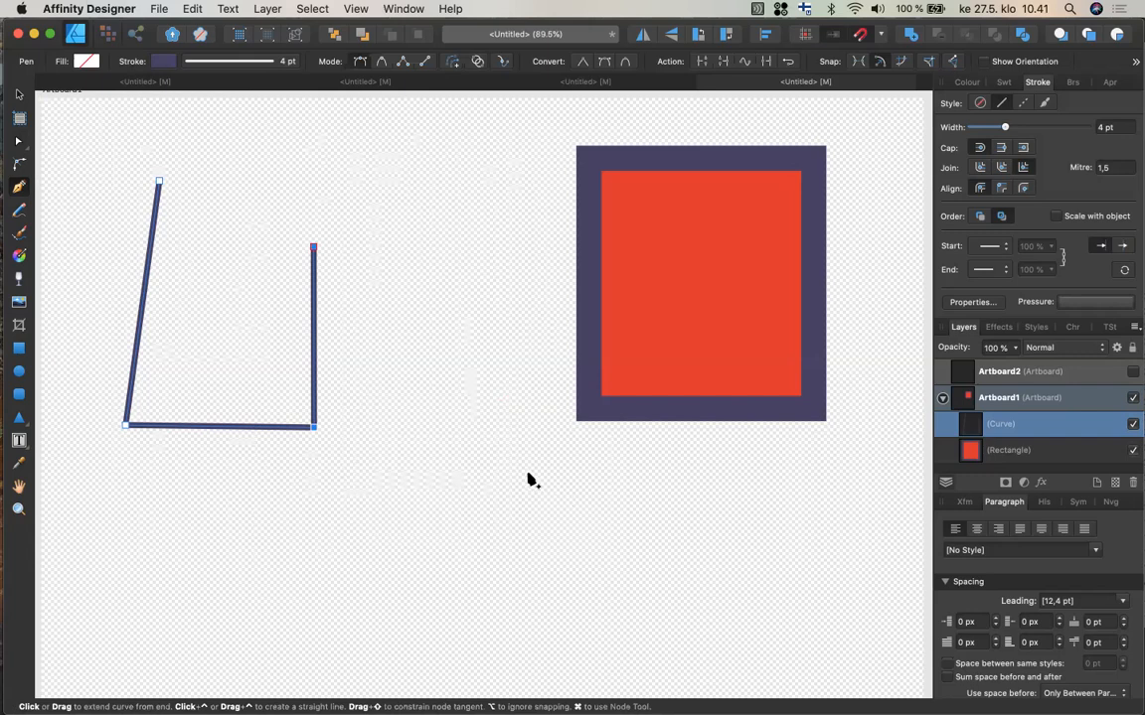
pyautogui.click(529, 474)
pyautogui.click(529, 474)
pyautogui.moveTo(531, 486); pyautogui.dragTo(507, 517)
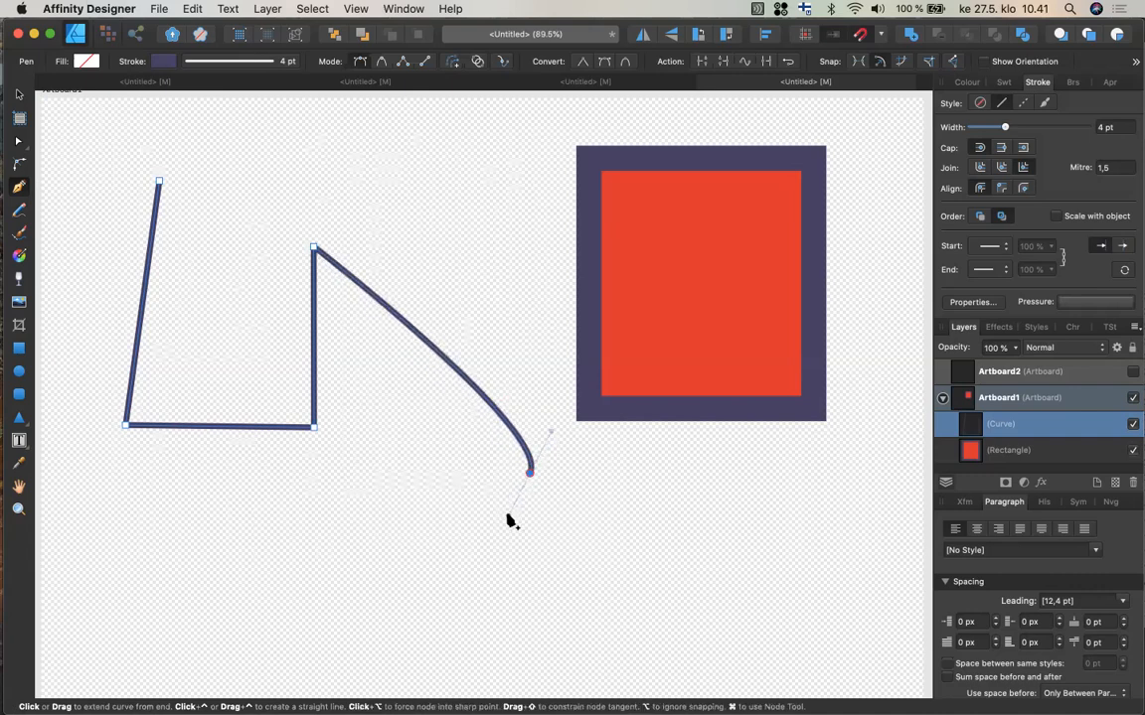
pyautogui.press('BackSpace')
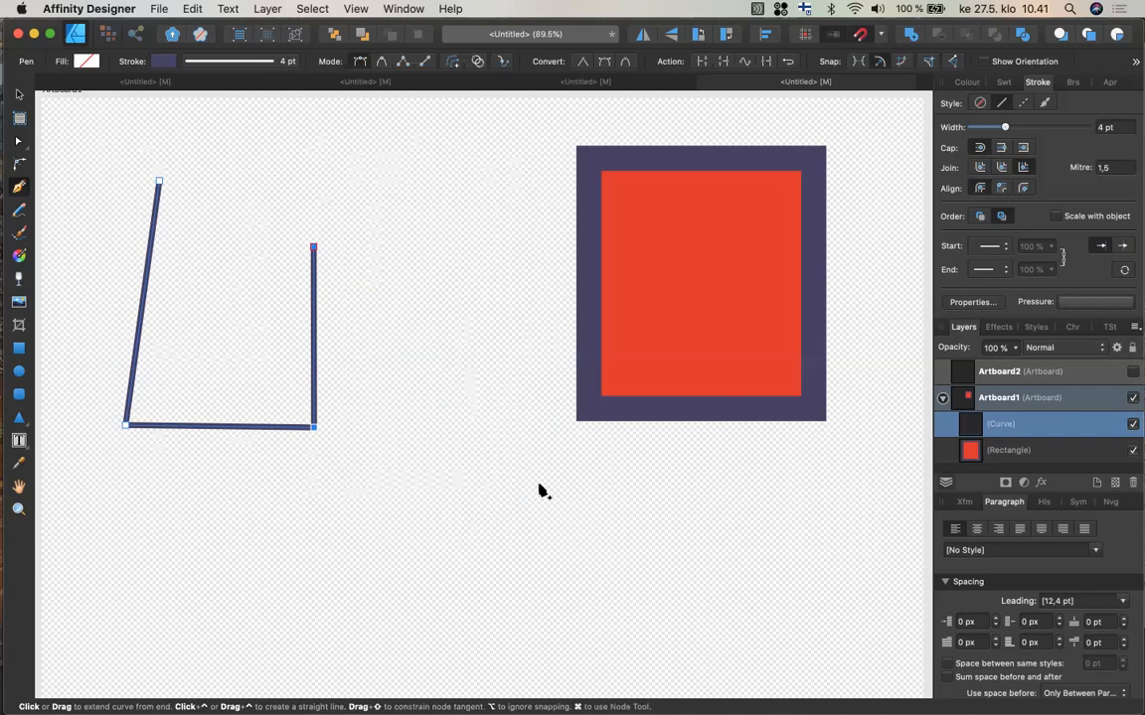
# Deselect the path and draw a new closed, curvy shape with five smooth Pen nodes below it.
pyautogui.press('super')
pyautogui.press('super')
pyautogui.keyDown('super'); pyautogui.click(540, 488); pyautogui.keyUp('super')
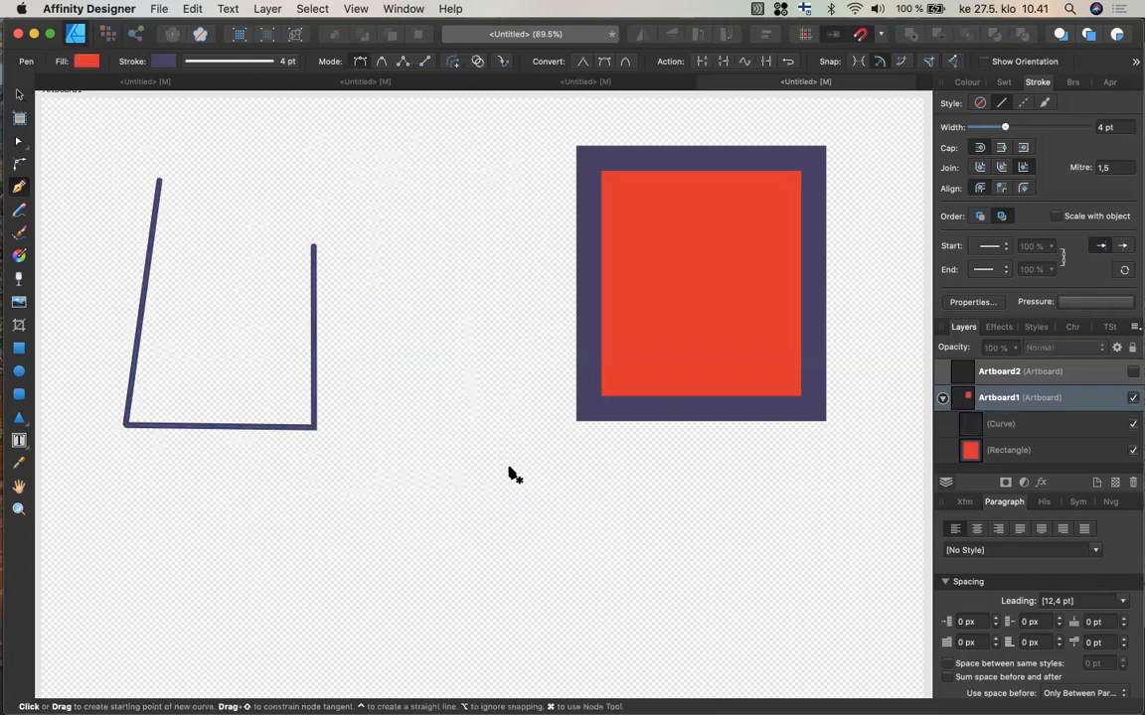
pyautogui.press('super')
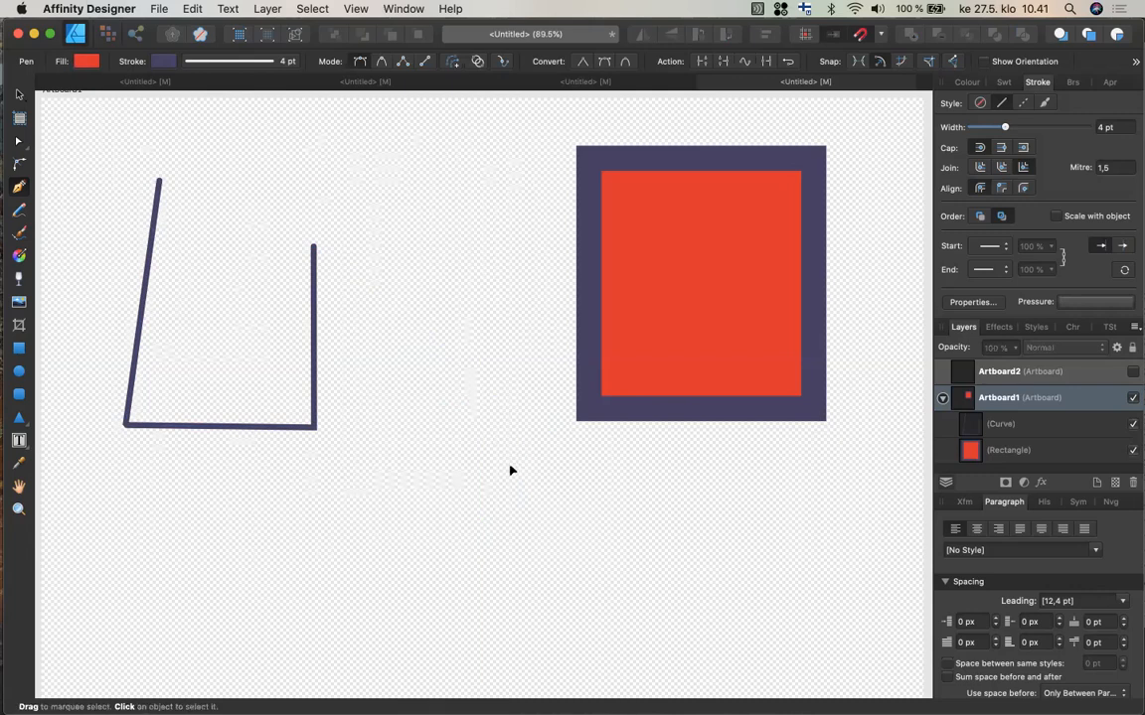
pyautogui.press('super')
pyautogui.press('super')
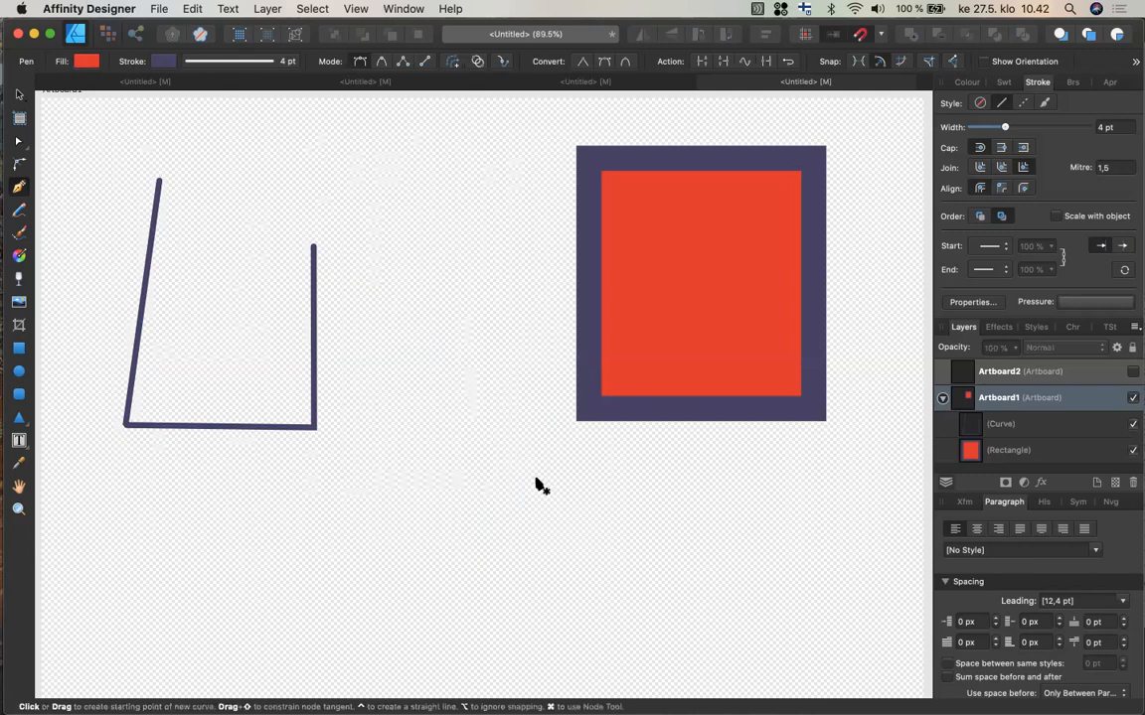
pyautogui.click(535, 478)
pyautogui.moveTo(536, 479); pyautogui.dragTo(552, 525)
pyautogui.moveTo(553, 524); pyautogui.dragTo(553, 524)
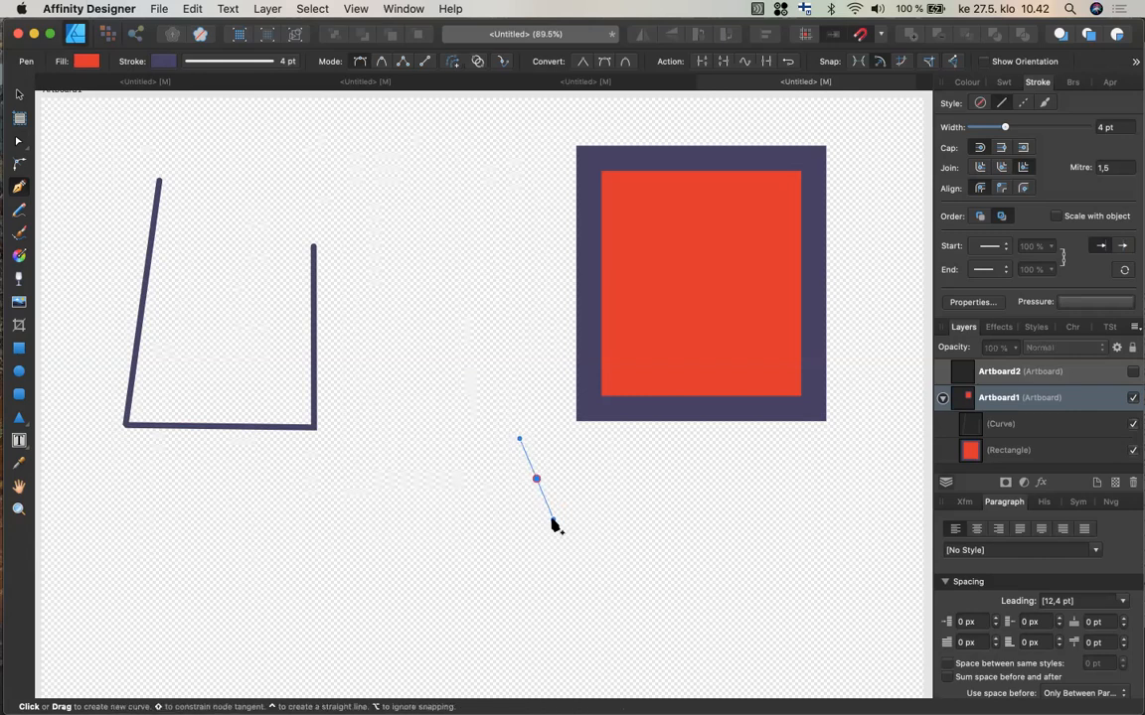
pyautogui.click(411, 594)
pyautogui.moveTo(411, 593); pyautogui.dragTo(314, 582)
pyautogui.click(360, 450)
pyautogui.moveTo(360, 450); pyautogui.dragTo(417, 402)
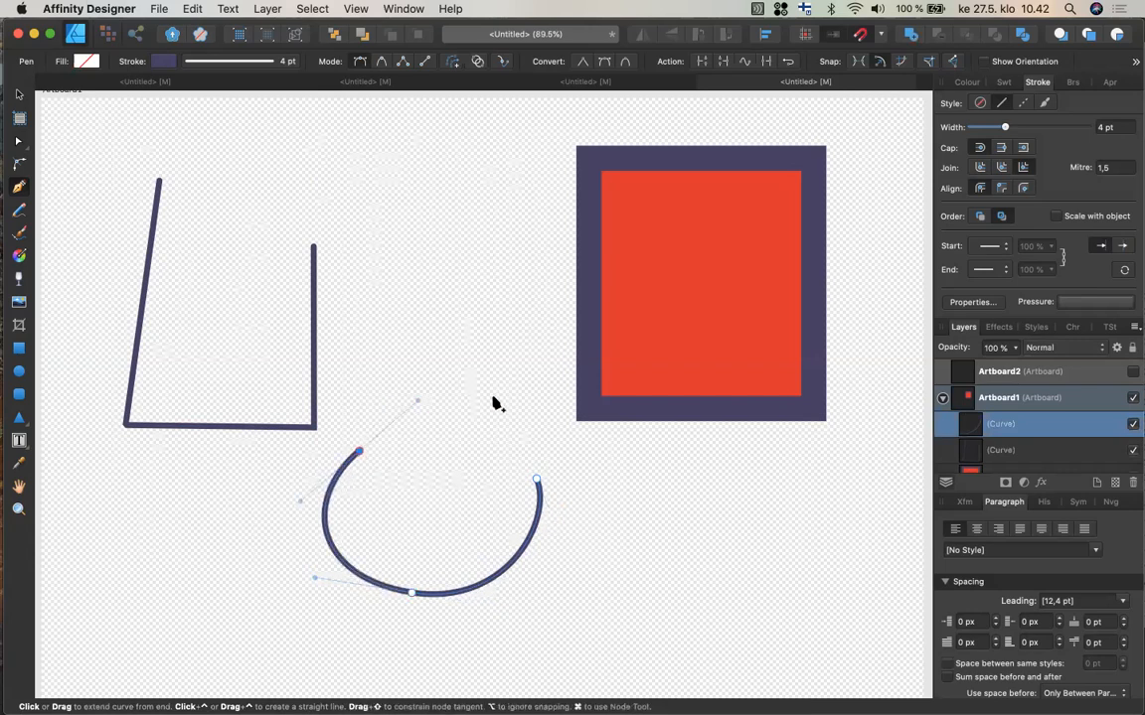
pyautogui.click(494, 399)
pyautogui.moveTo(495, 401); pyautogui.dragTo(542, 444)
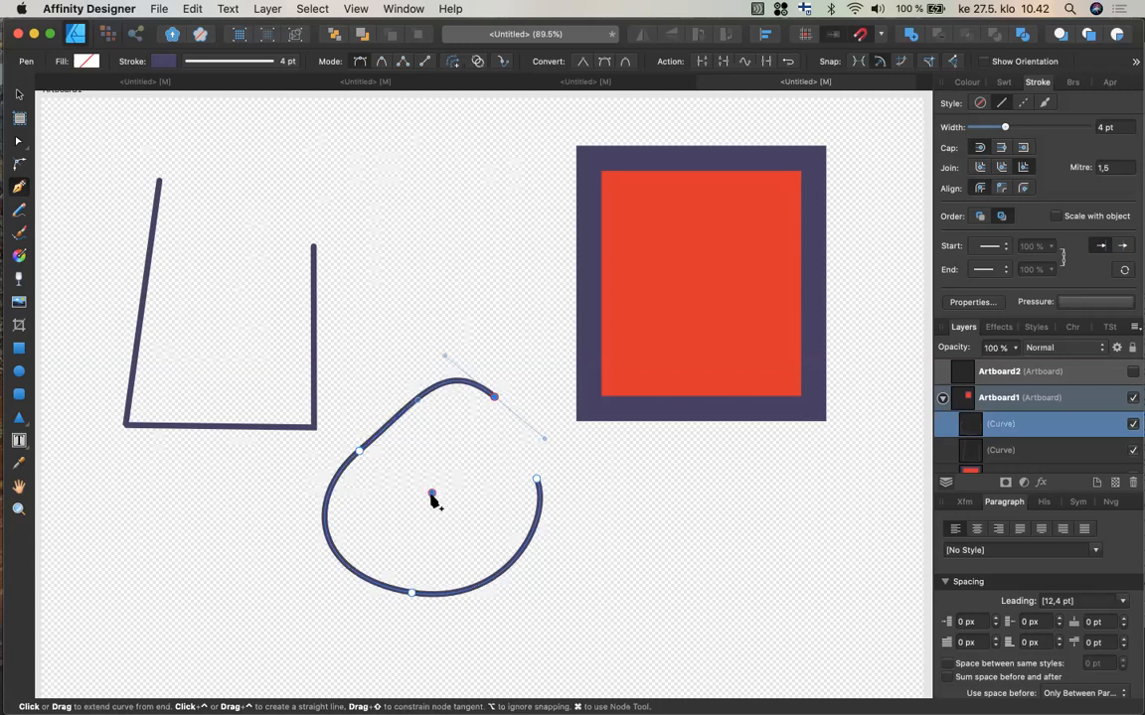
pyautogui.moveTo(430, 493); pyautogui.dragTo(449, 531)
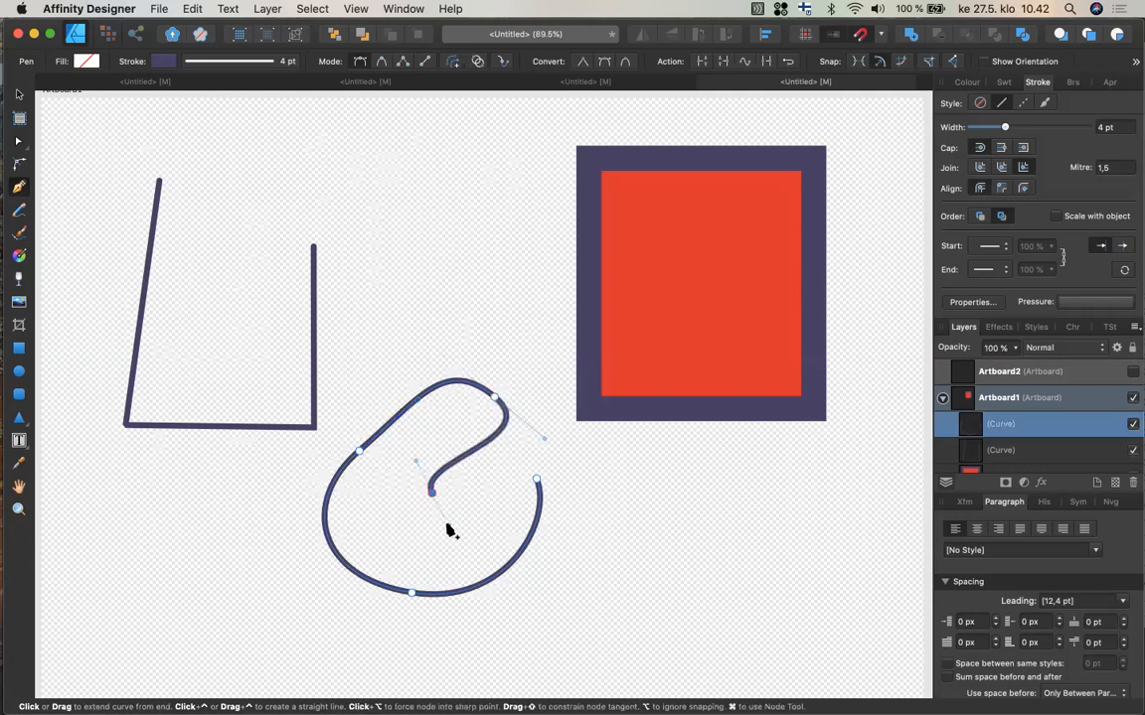
pyautogui.click(537, 484)
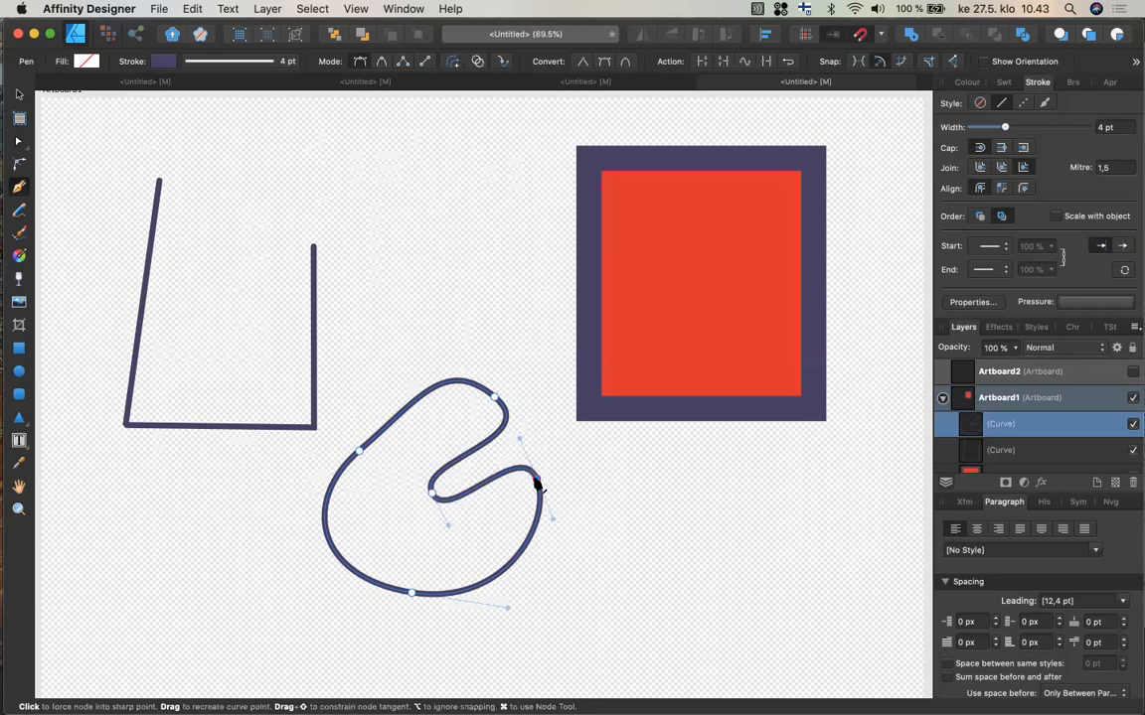
# Select the open path's two end nodes with the Node tool and join them to close the shape.
pyautogui.click(19, 142)
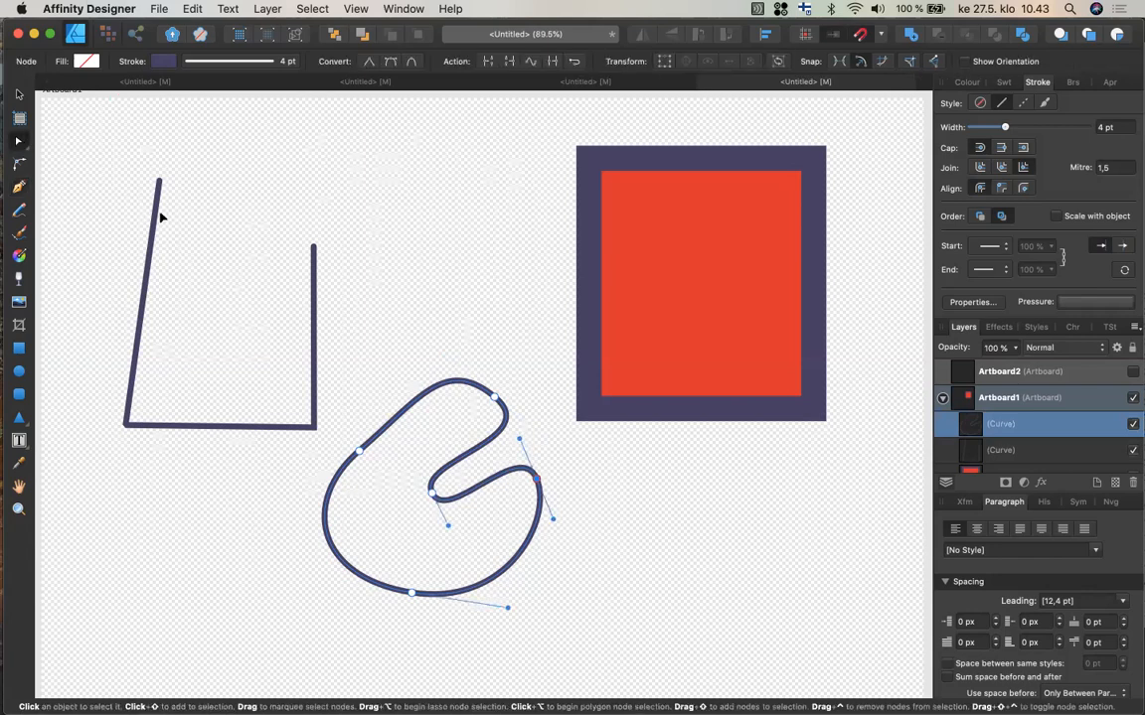
pyautogui.click(156, 214)
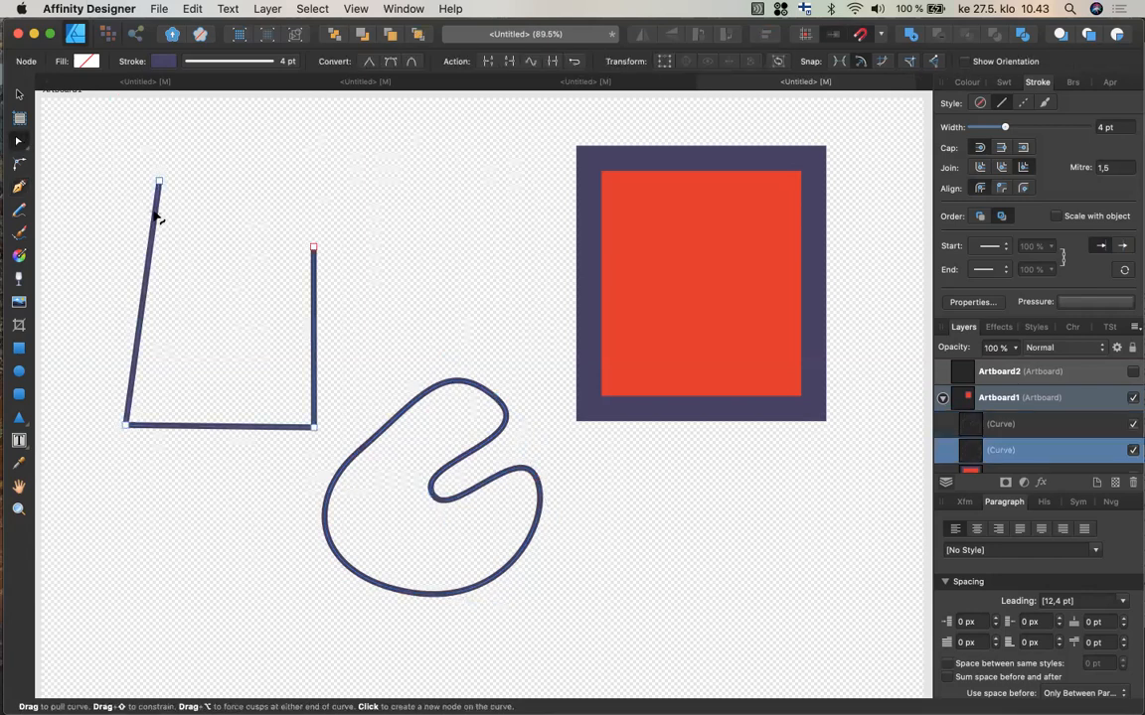
pyautogui.click(159, 182)
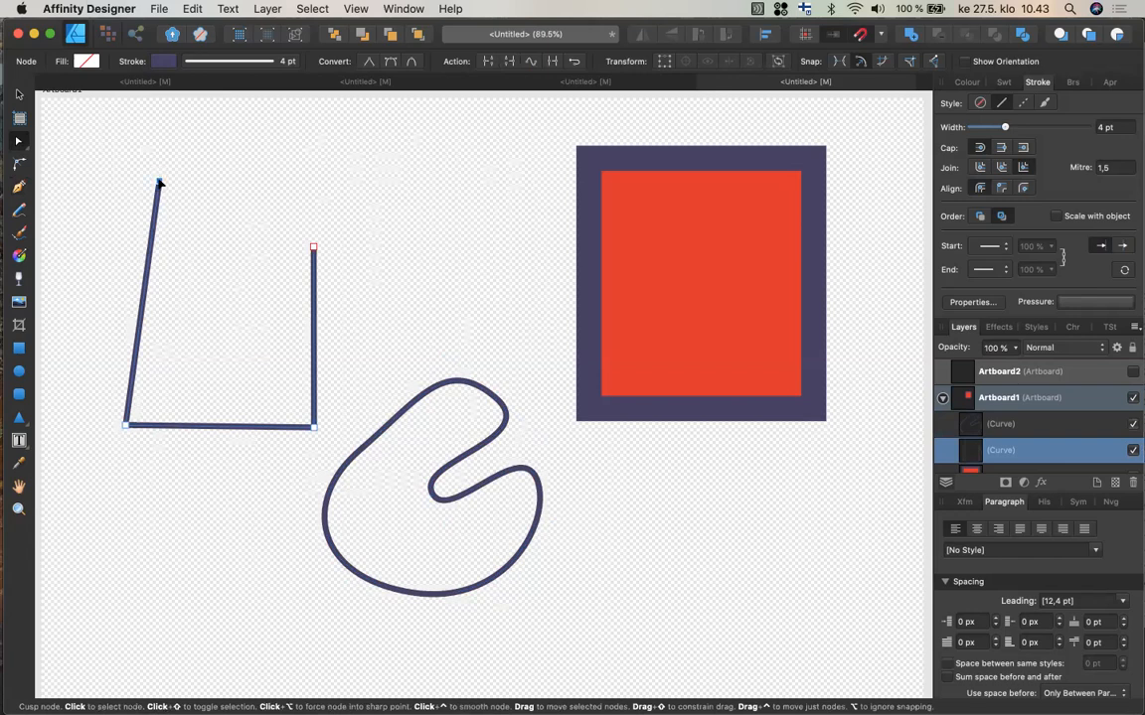
pyautogui.click(313, 248)
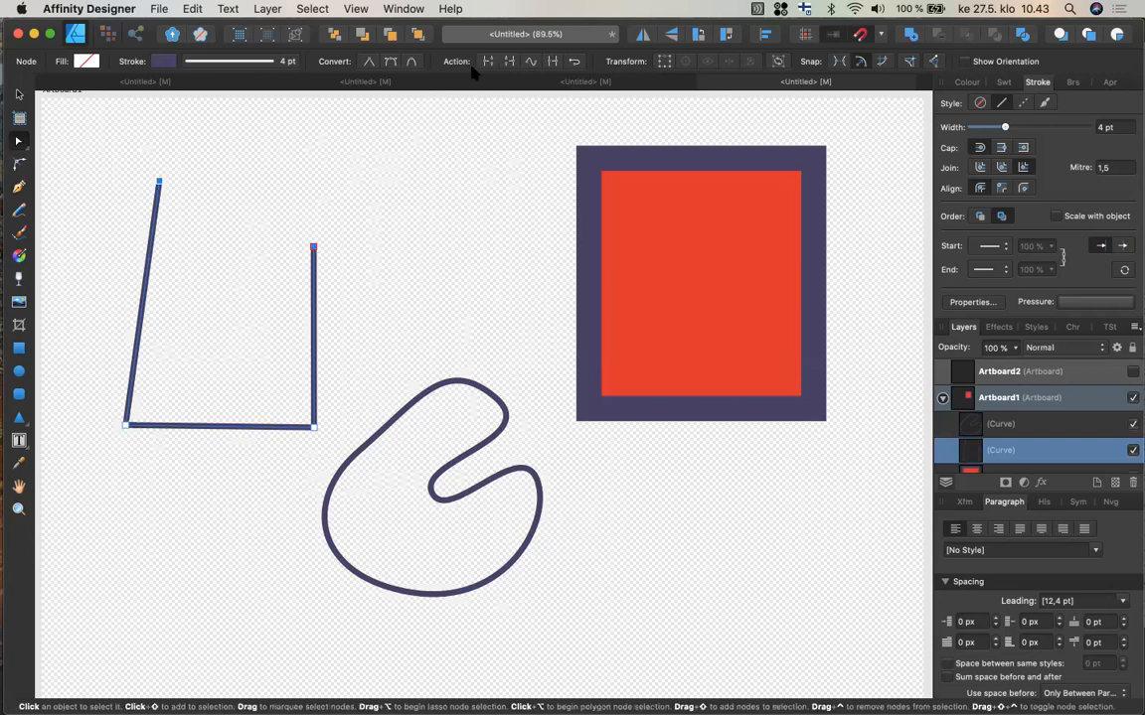
pyautogui.click(508, 63)
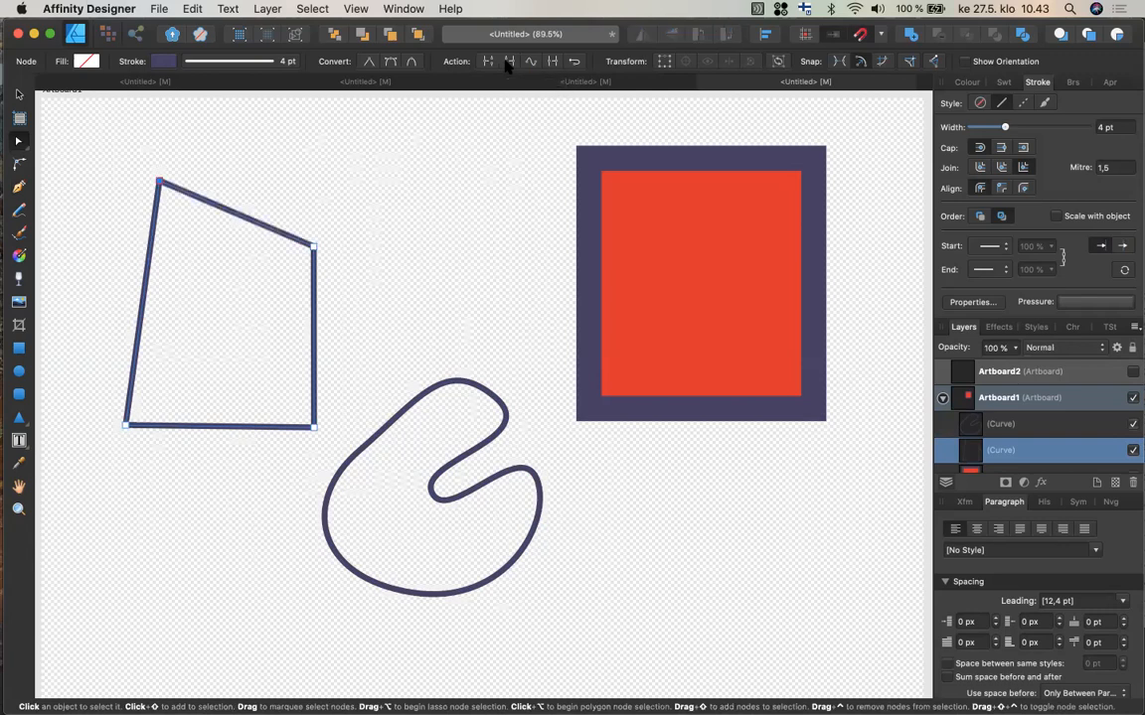
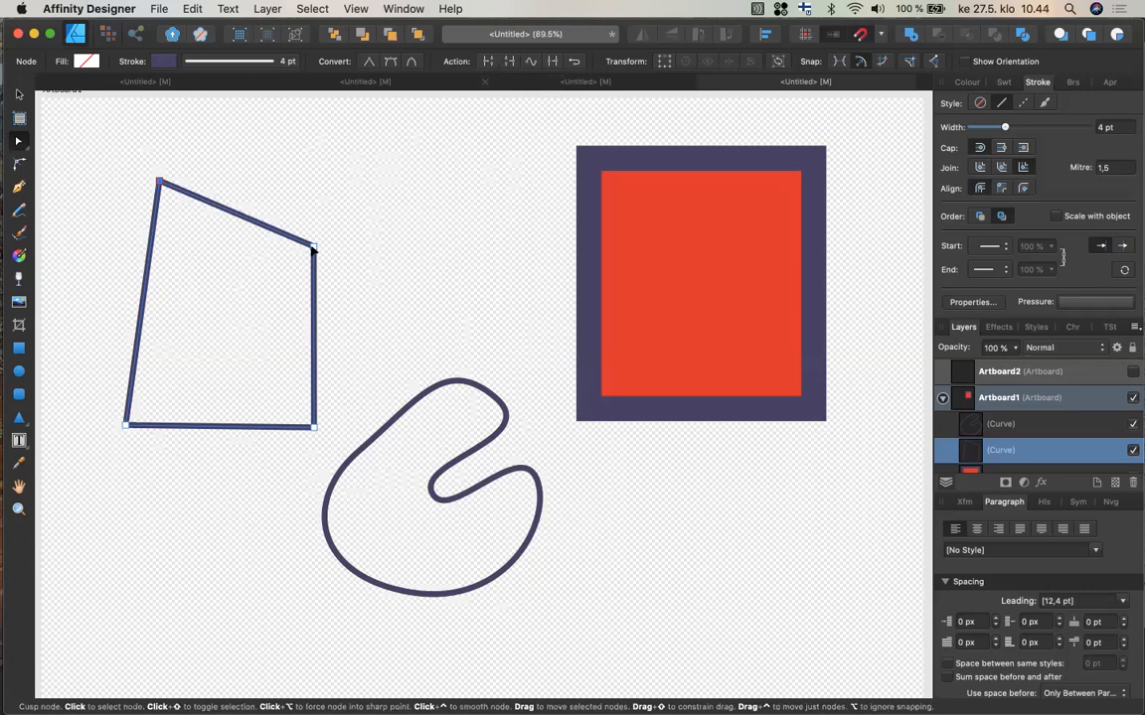
# Convert the quadrilateral's upper-right node to a smooth node and drag its handle to bend the right side into an S-curve.
pyautogui.click(313, 247)
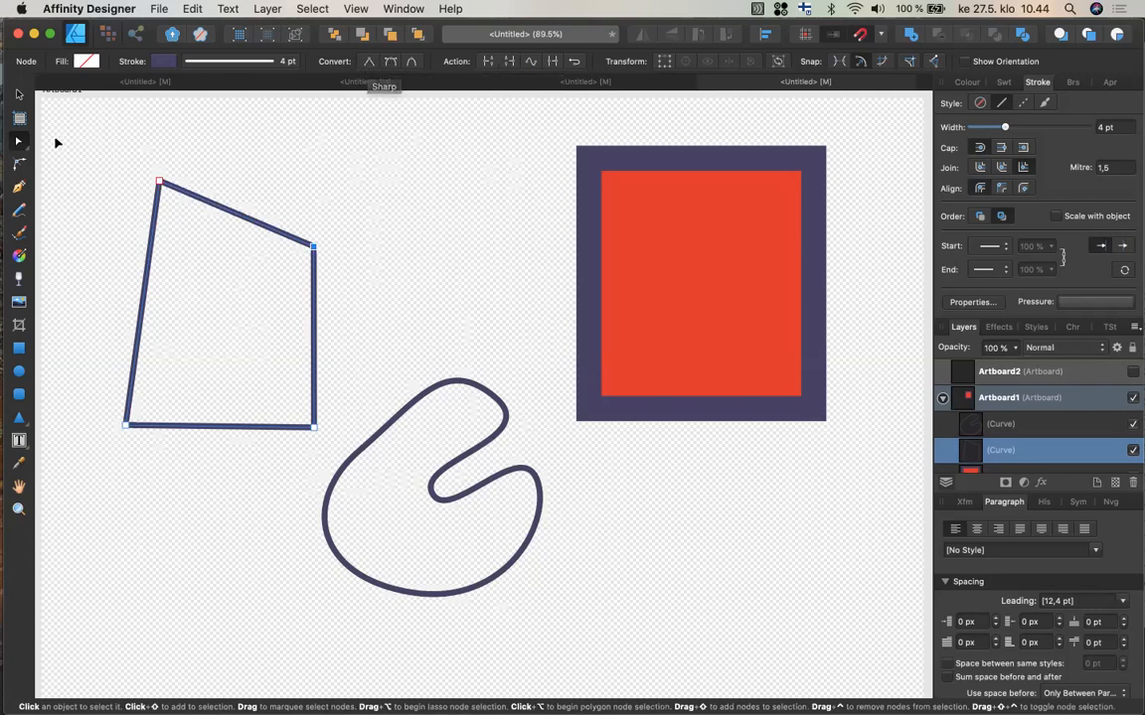
pyautogui.click(18, 146)
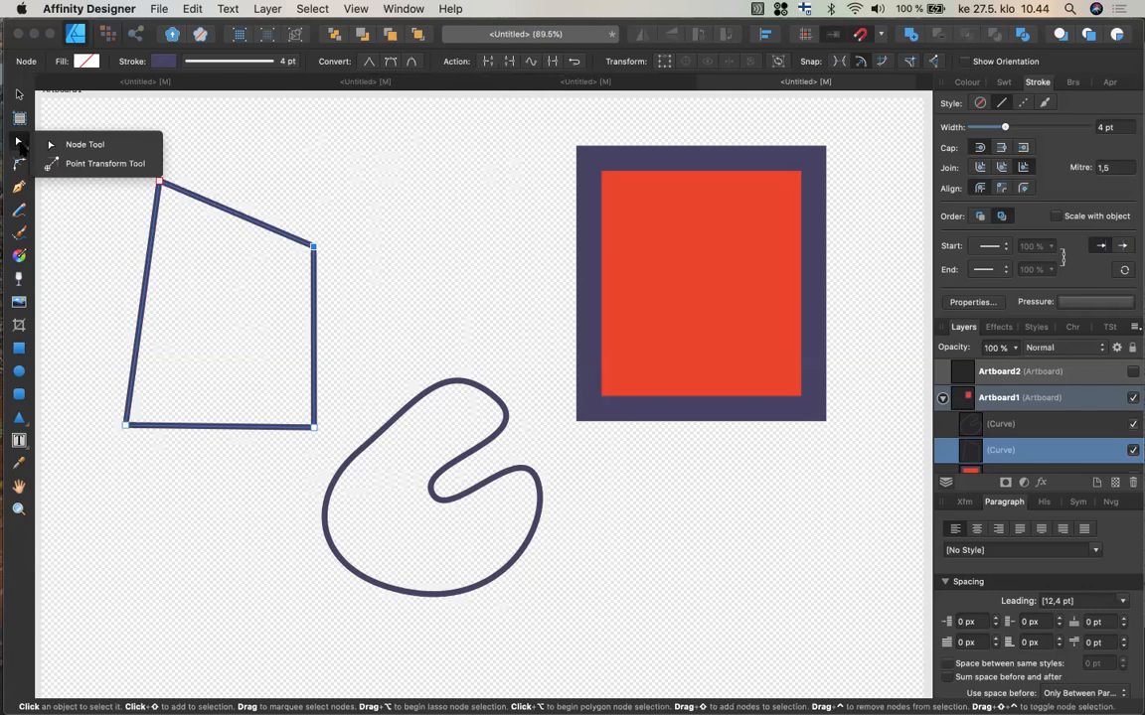
pyautogui.click(18, 144)
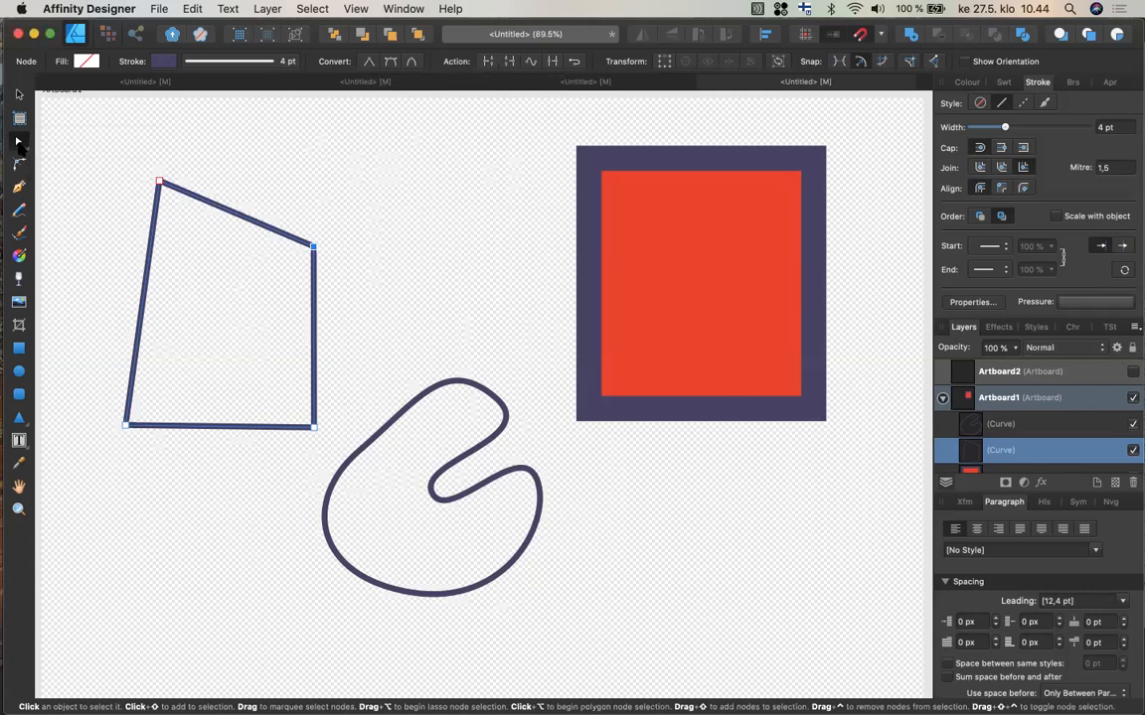
pyautogui.click(390, 62)
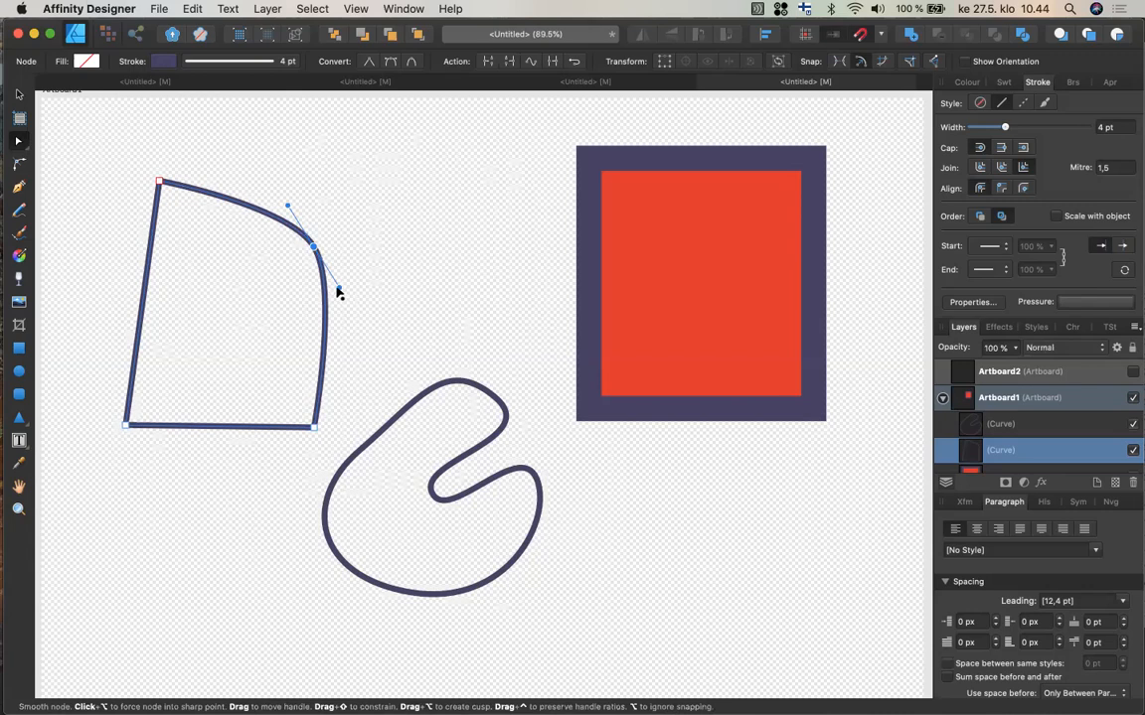
pyautogui.moveTo(338, 291); pyautogui.dragTo(217, 362)
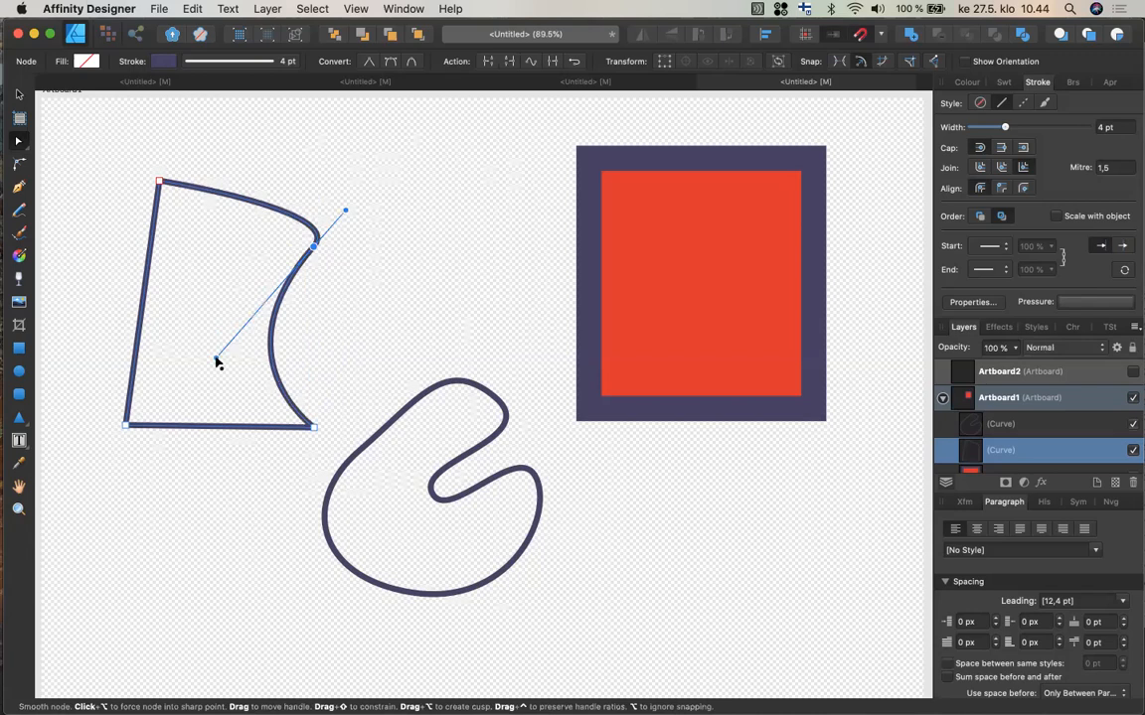
# Try converting a node on the curvy closed shape to a sharp node, then undo it.
pyautogui.click(334, 555)
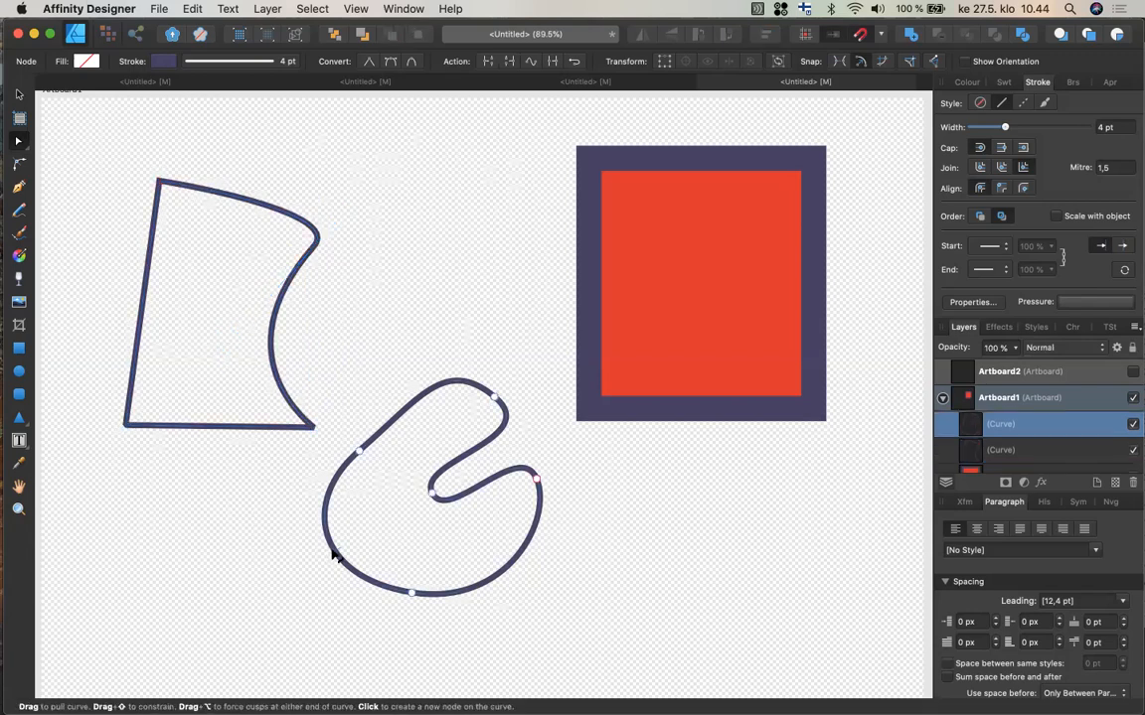
pyautogui.click(360, 452)
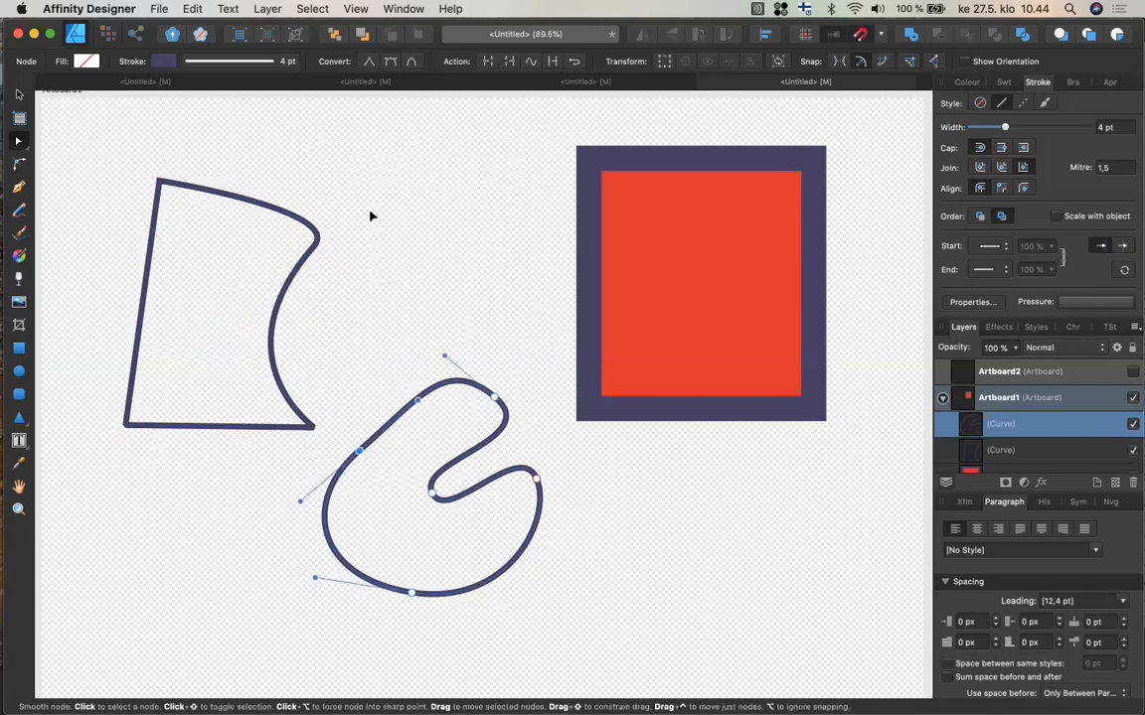
pyautogui.click(368, 62)
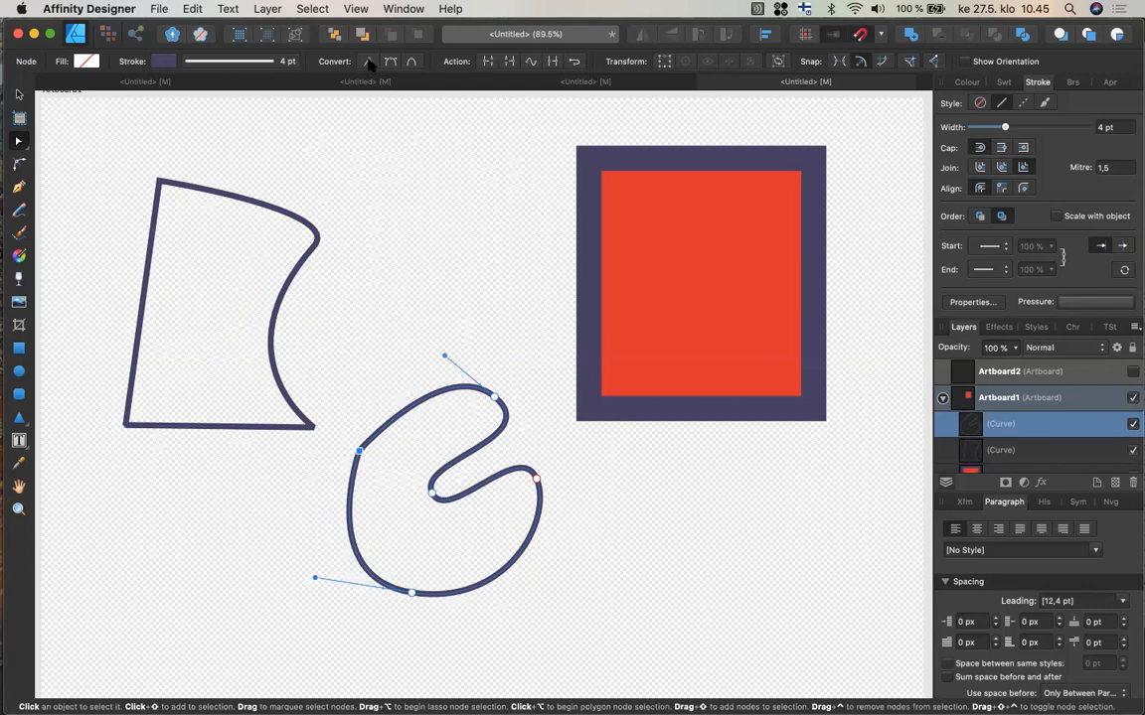
pyautogui.press('super+z')
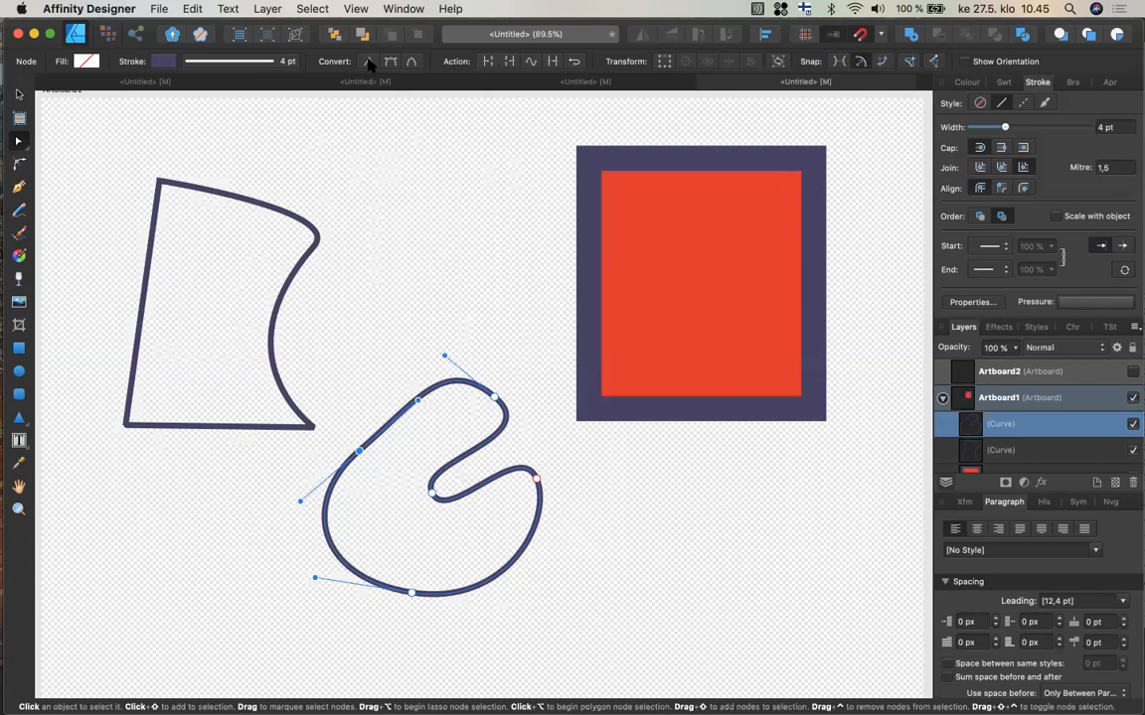
# Add several nodes along the curvy shape's outline with the Node tool, then delete one on its left side.
pyautogui.click(333, 547)
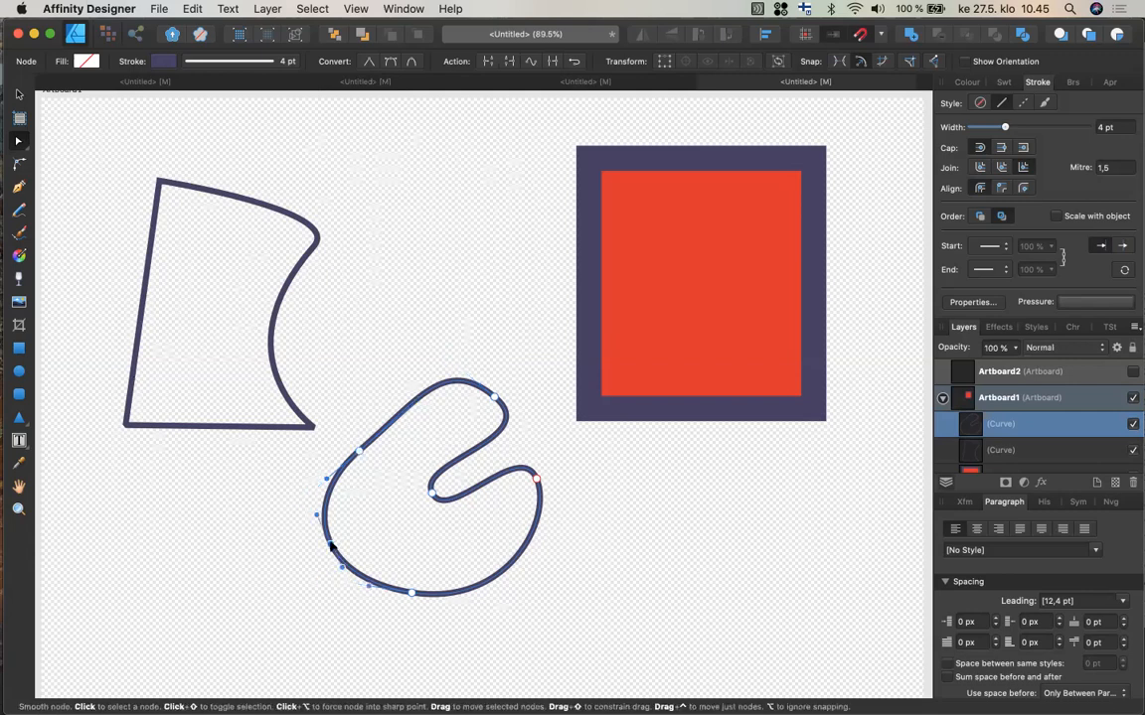
pyautogui.click(463, 594)
pyautogui.click(430, 385)
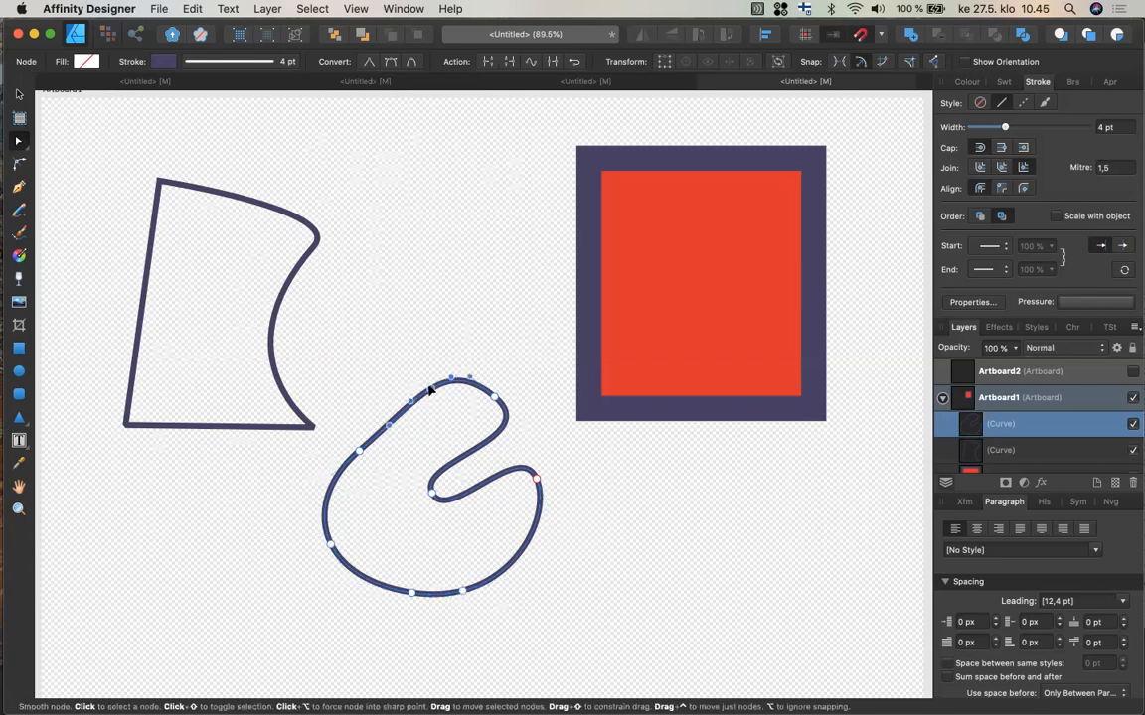
pyautogui.click(472, 453)
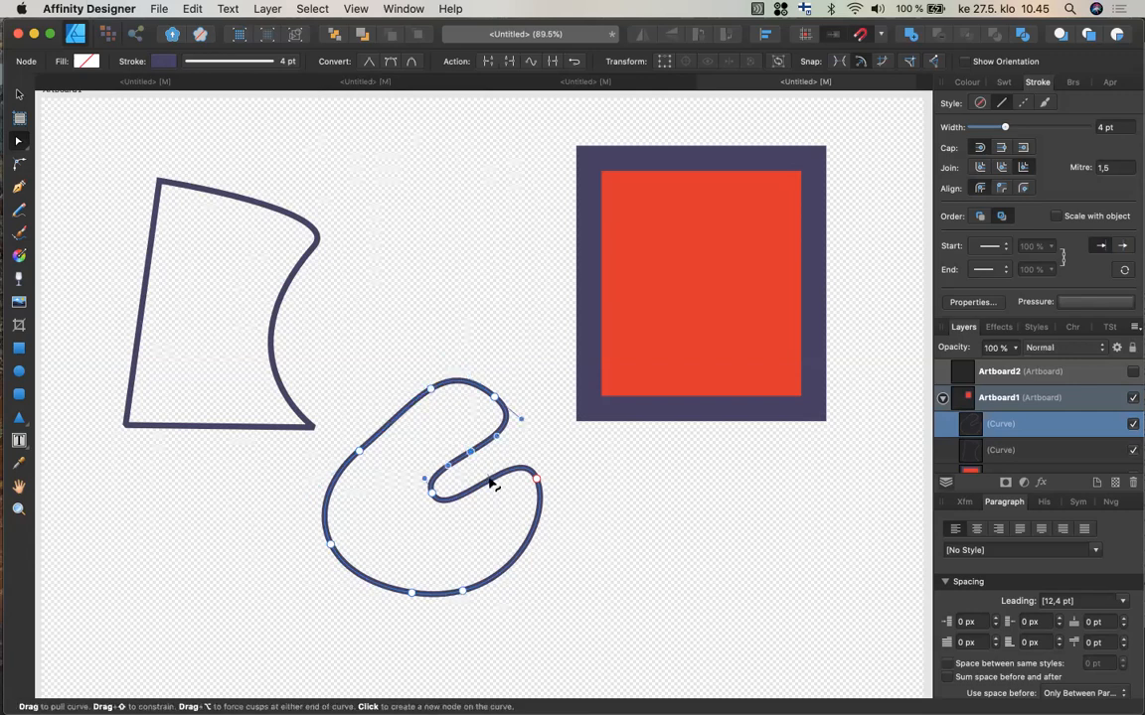
pyautogui.click(491, 483)
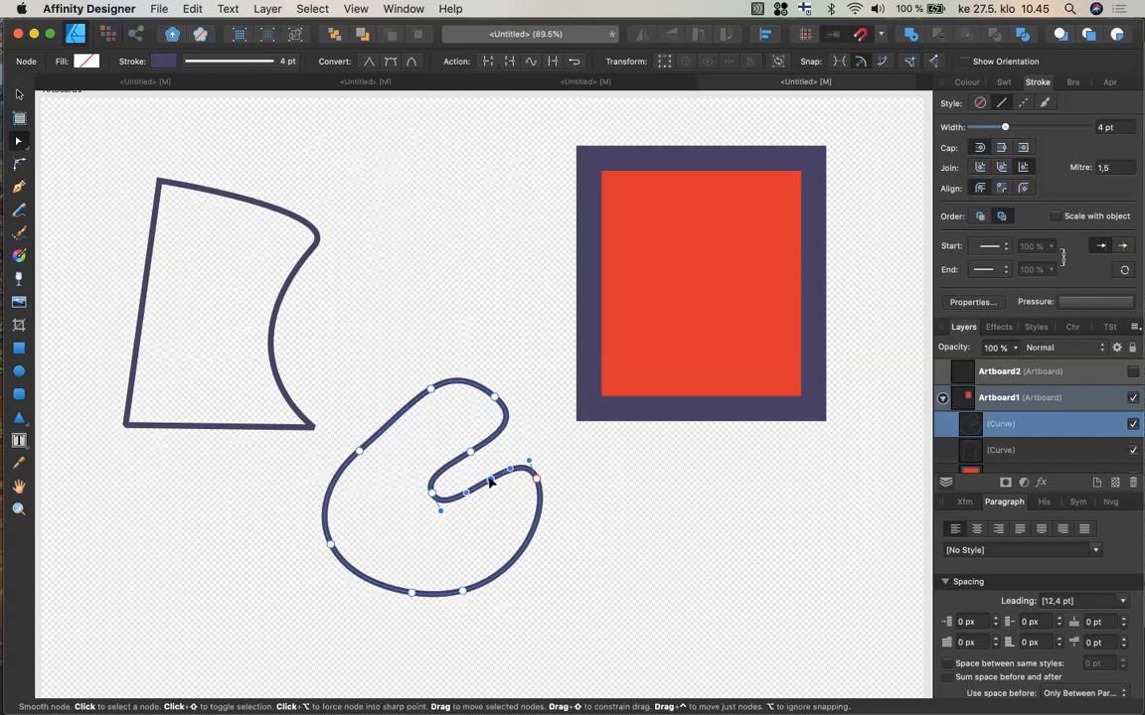
pyautogui.click(395, 423)
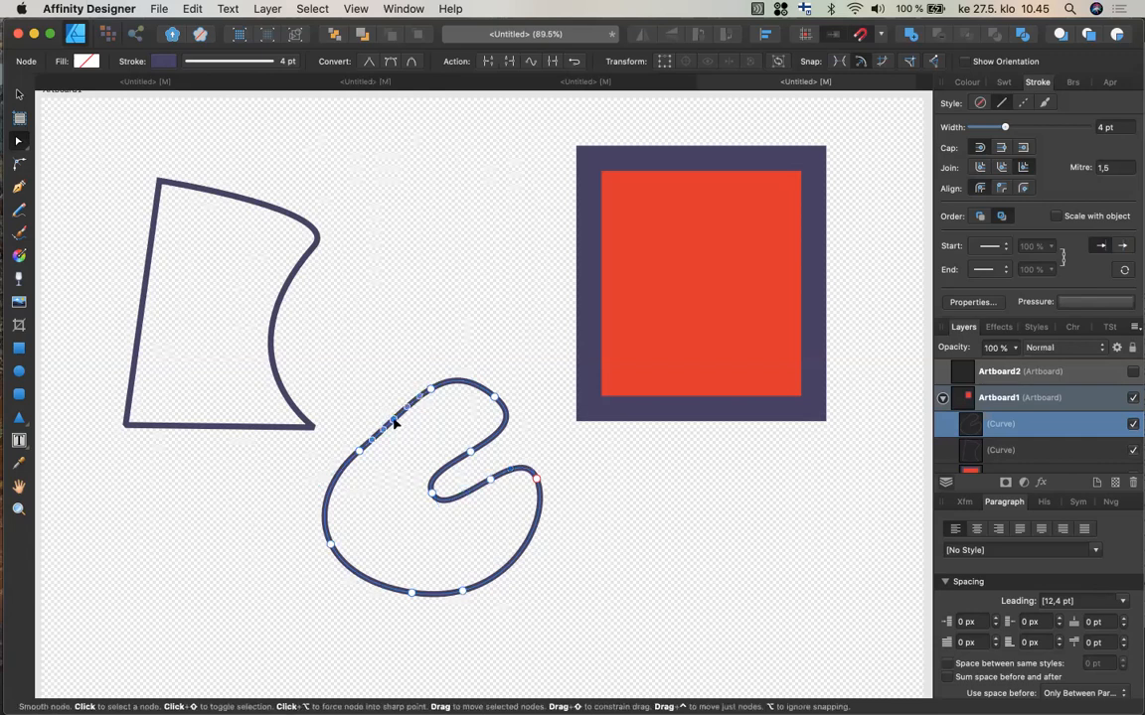
pyautogui.click(327, 507)
pyautogui.moveTo(326, 504)
pyautogui.mouseDown()
pyautogui.moveTo(292, 486)
pyautogui.moveTo(319, 501)
pyautogui.mouseUp()
pyautogui.press('Delete')
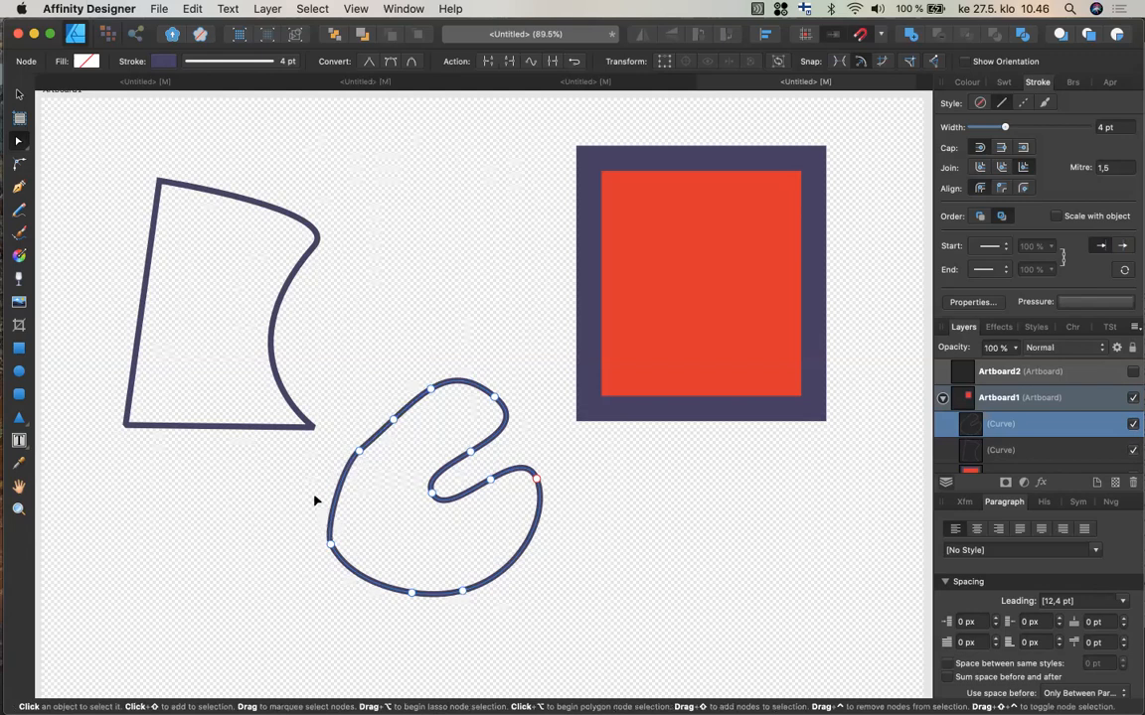
# Select the quadrilateral shape and delete it.
pyautogui.click(263, 427)
pyautogui.press('BackSpace')
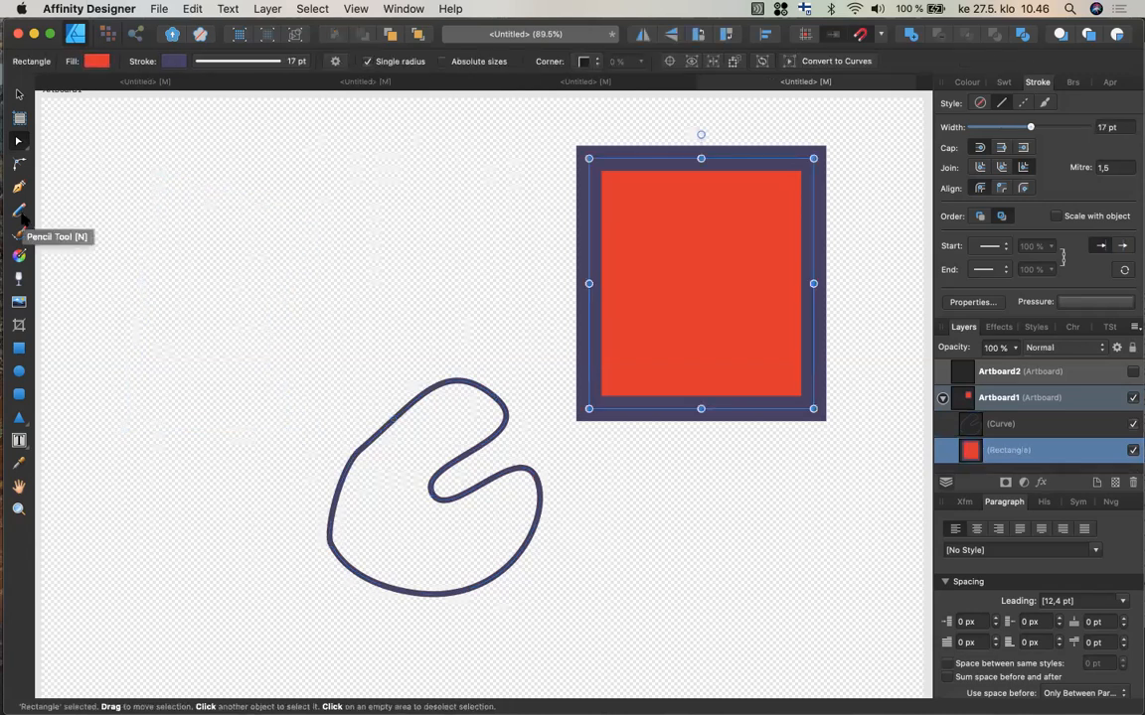
# Draw a long freehand squiggle with the Pencil tool, then undo it.
pyautogui.click(20, 211)
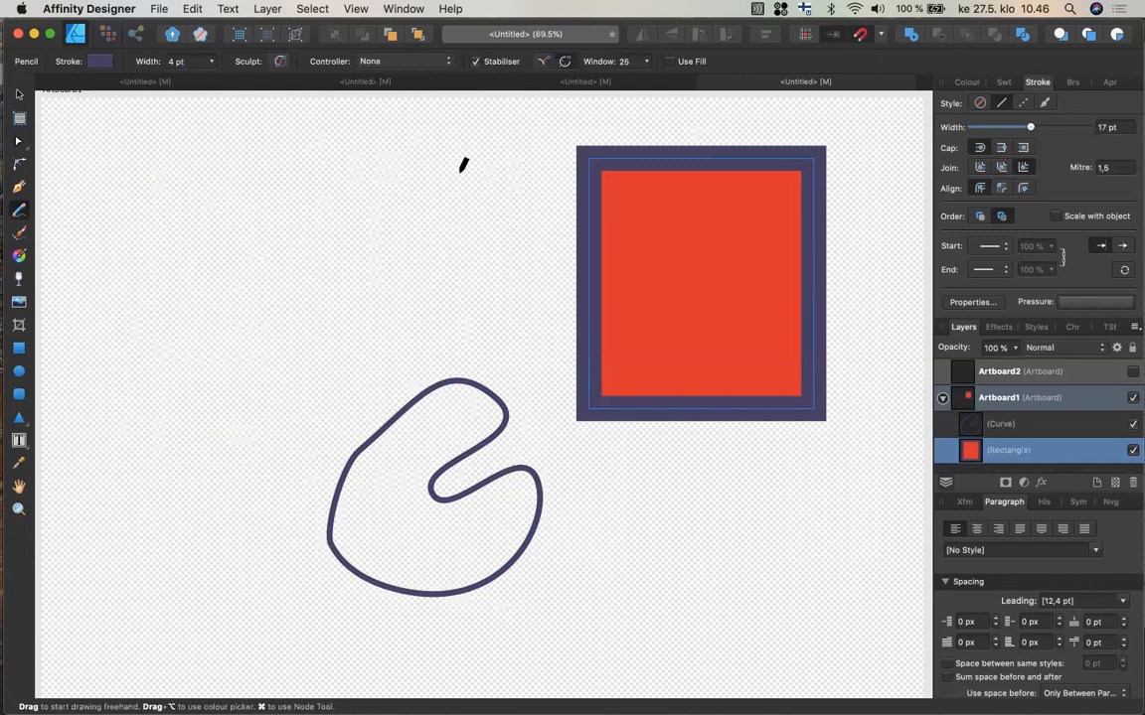
pyautogui.moveTo(461, 171)
pyautogui.mouseDown()
pyautogui.moveTo(381, 205)
pyautogui.moveTo(192, 363)
pyautogui.moveTo(177, 226)
pyautogui.moveTo(153, 236)
pyautogui.moveTo(149, 346)
pyautogui.moveTo(170, 424)
pyautogui.mouseUp()
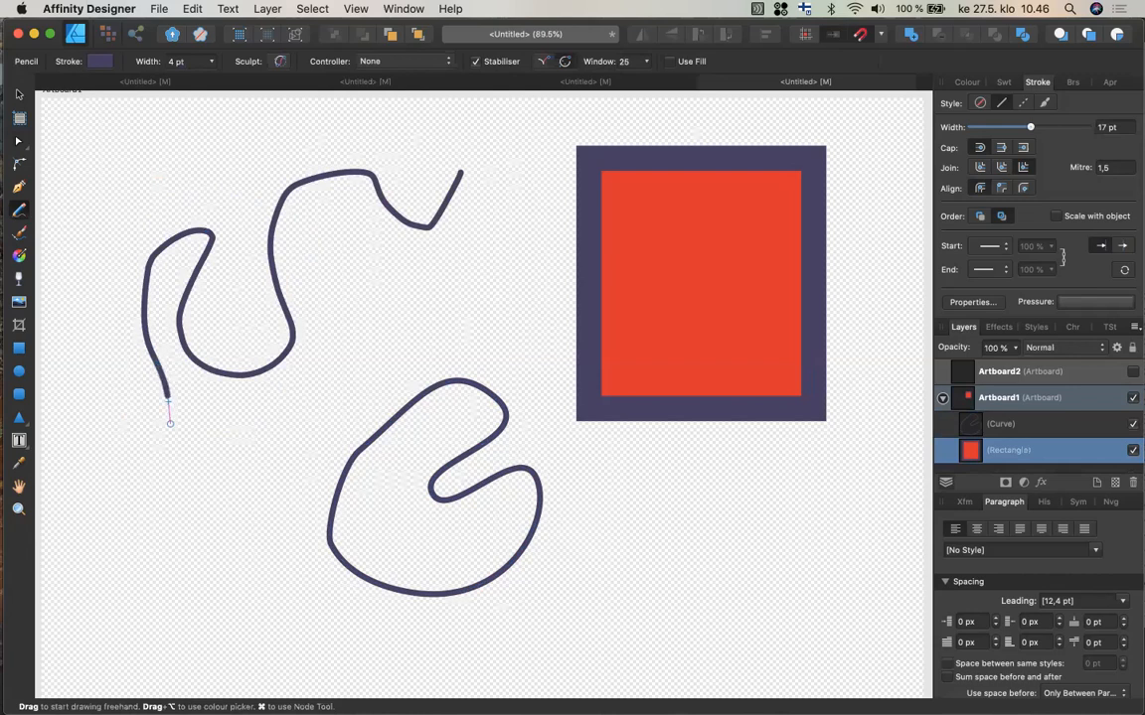
pyautogui.moveTo(348, 315)
pyautogui.mouseDown()
pyautogui.moveTo(385, 255)
pyautogui.moveTo(487, 185)
pyautogui.mouseUp()
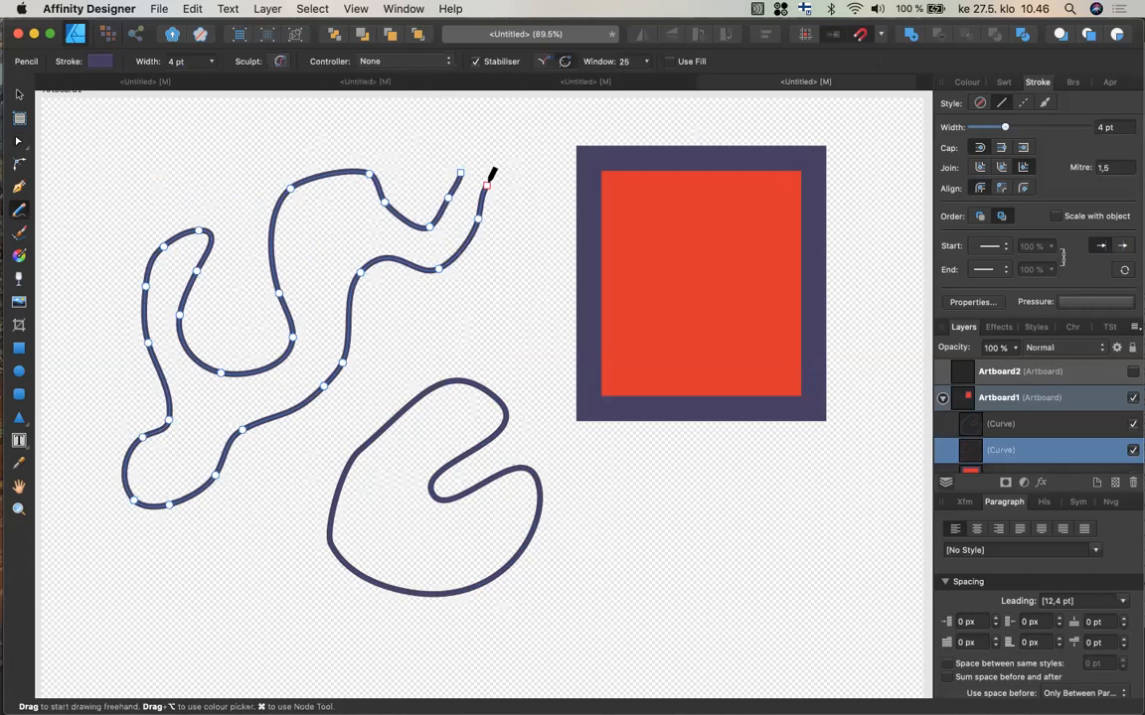
pyautogui.press('super+z')
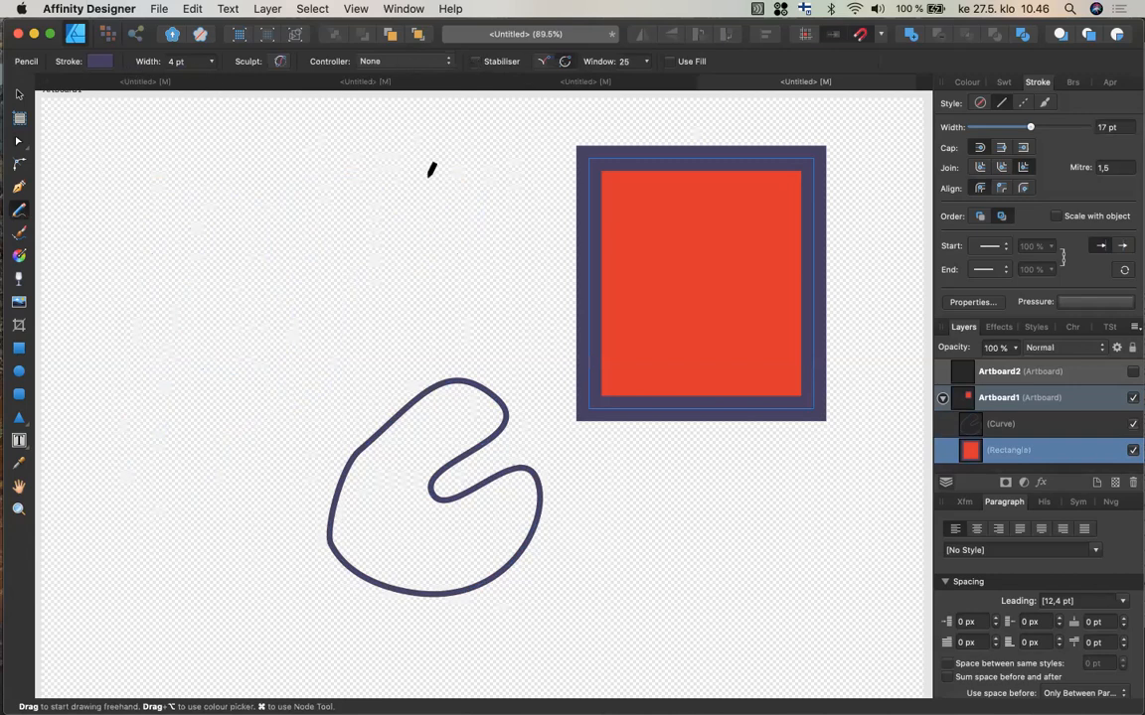
# Draw a wavy freehand line with the Pencil tool, inspect its nodes, then delete it.
pyautogui.moveTo(430, 169)
pyautogui.mouseDown()
pyautogui.moveTo(393, 257)
pyautogui.moveTo(317, 320)
pyautogui.moveTo(216, 347)
pyautogui.moveTo(171, 409)
pyautogui.moveTo(145, 513)
pyautogui.mouseUp()
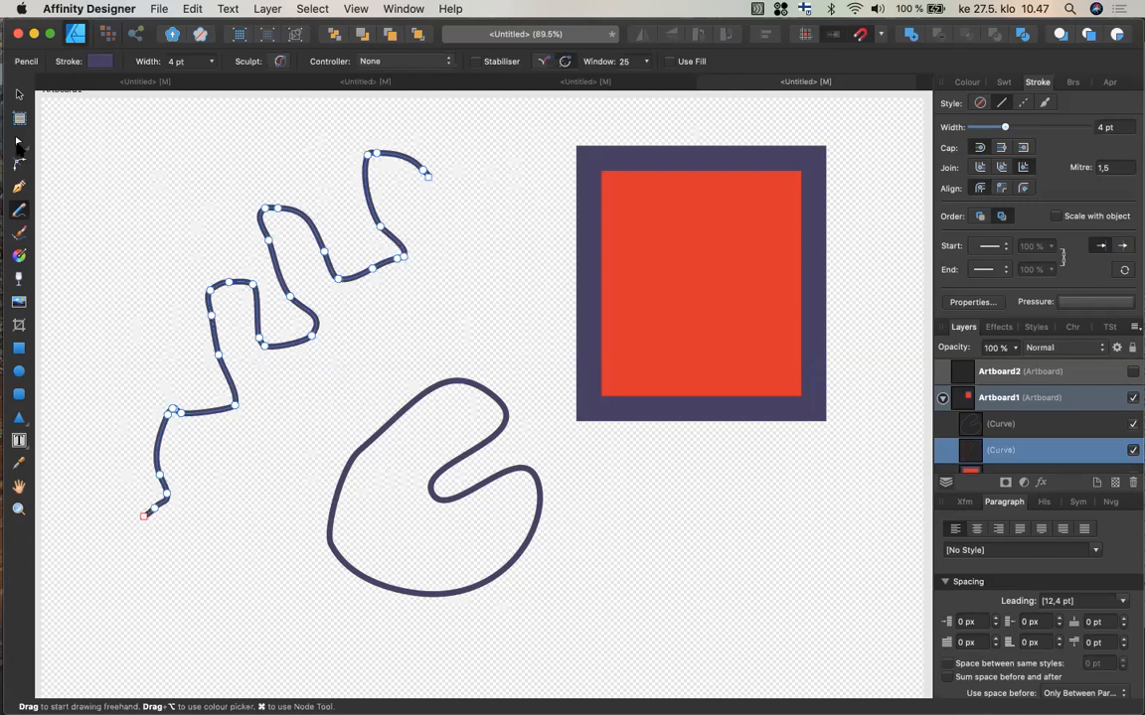
pyautogui.click(19, 144)
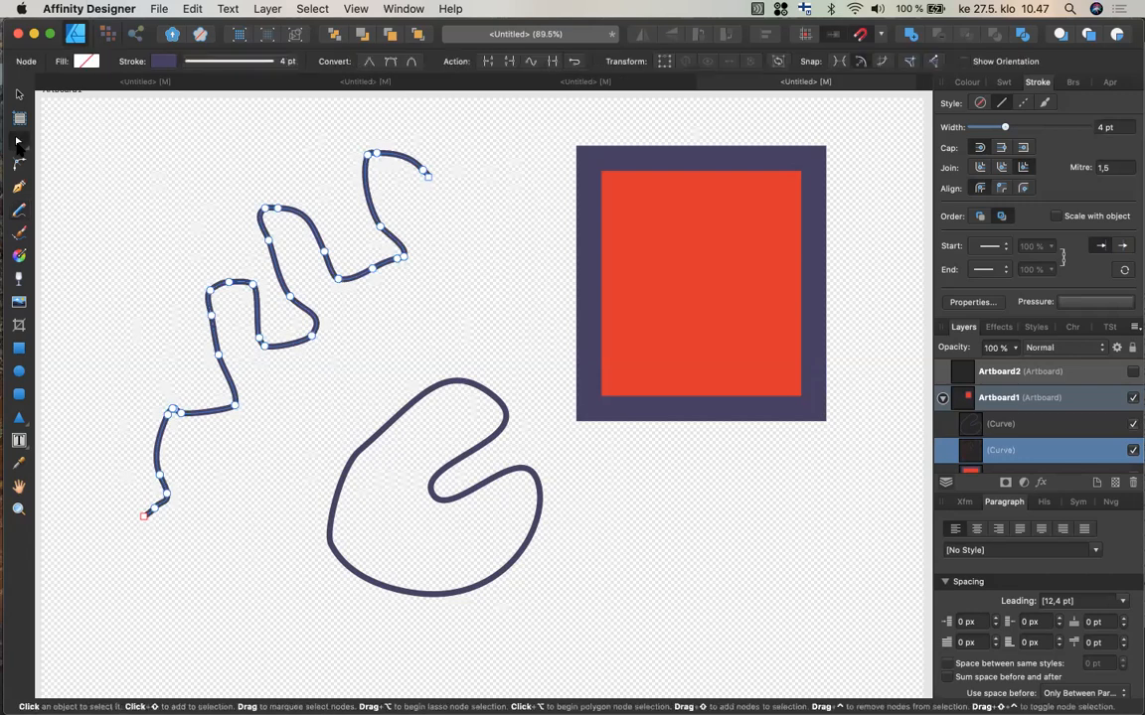
pyautogui.click(367, 156)
pyautogui.press('super+z')
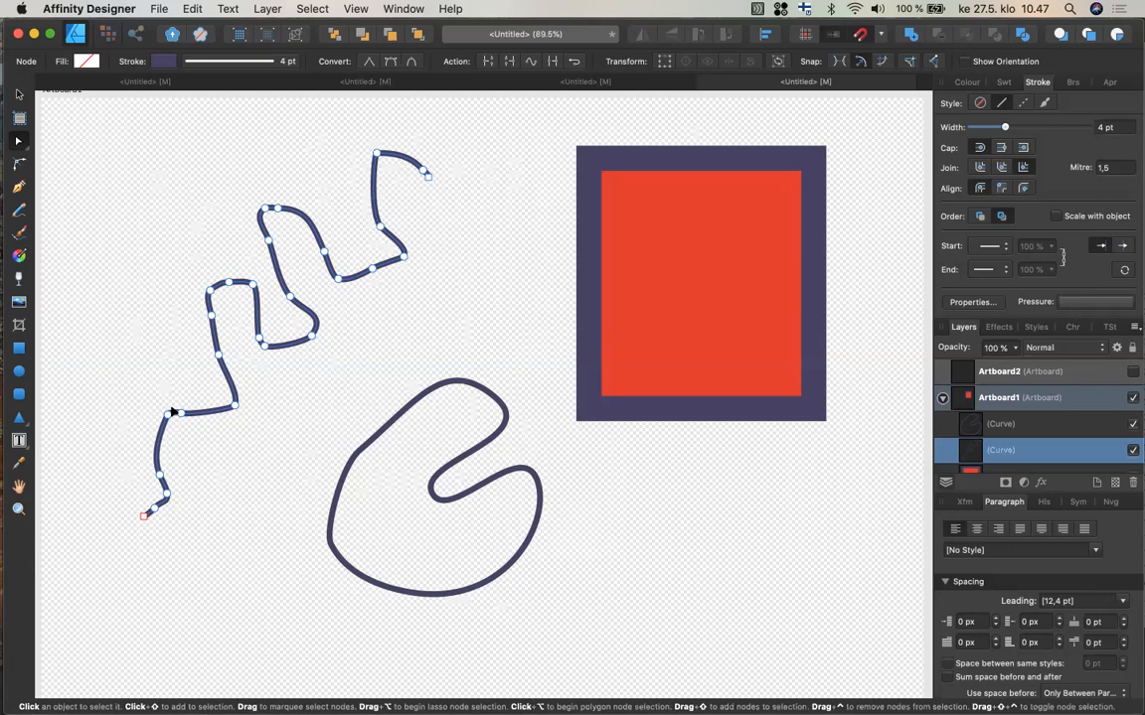
pyautogui.press('BackSpace')
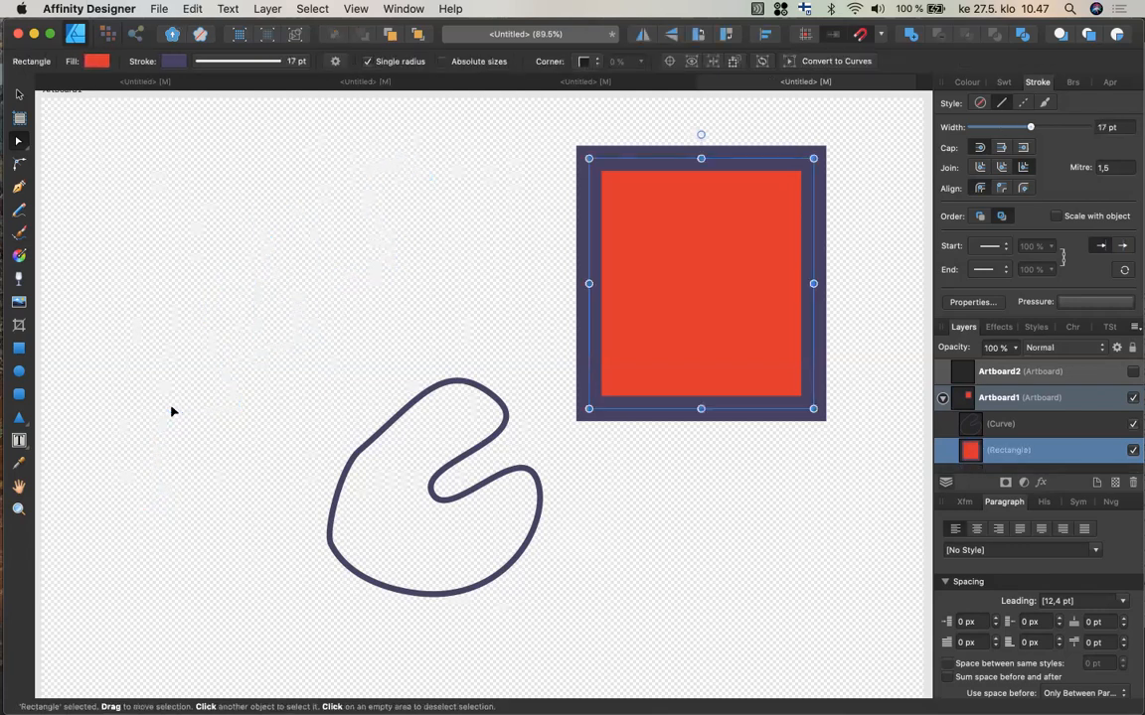
# Draw a fish outline freehand with the Pencil tool in three strokes.
pyautogui.click(18, 210)
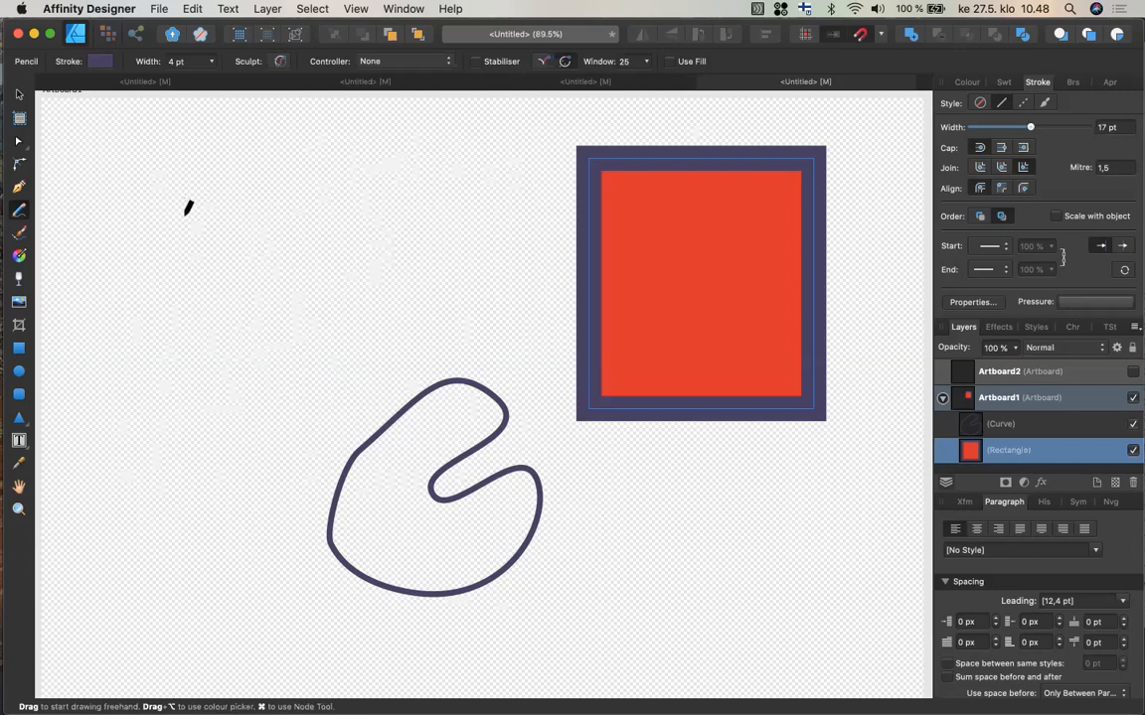
pyautogui.moveTo(183, 214)
pyautogui.mouseDown()
pyautogui.moveTo(275, 181)
pyautogui.moveTo(406, 208)
pyautogui.moveTo(441, 301)
pyautogui.moveTo(395, 307)
pyautogui.mouseUp()
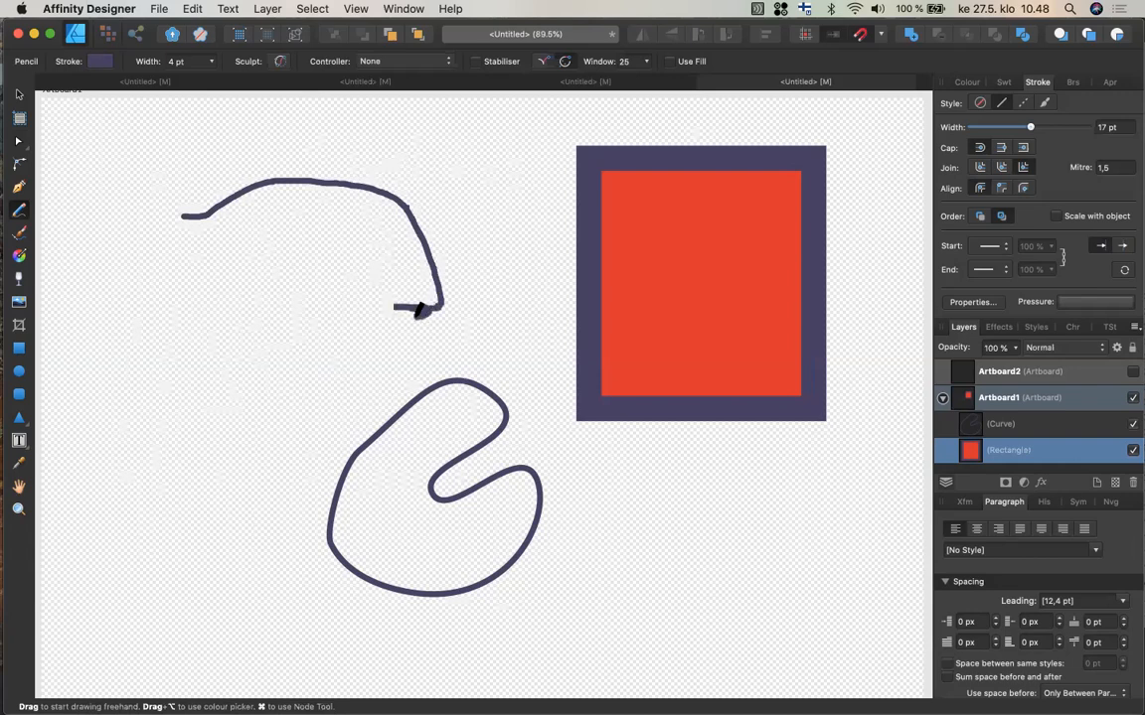
pyautogui.moveTo(347, 319); pyautogui.dragTo(322, 250)
pyautogui.moveTo(340, 319)
pyautogui.mouseDown()
pyautogui.moveTo(281, 328)
pyautogui.moveTo(197, 266)
pyautogui.moveTo(78, 298)
pyautogui.moveTo(116, 241)
pyautogui.moveTo(76, 167)
pyautogui.moveTo(128, 167)
pyautogui.moveTo(176, 213)
pyautogui.mouseUp()
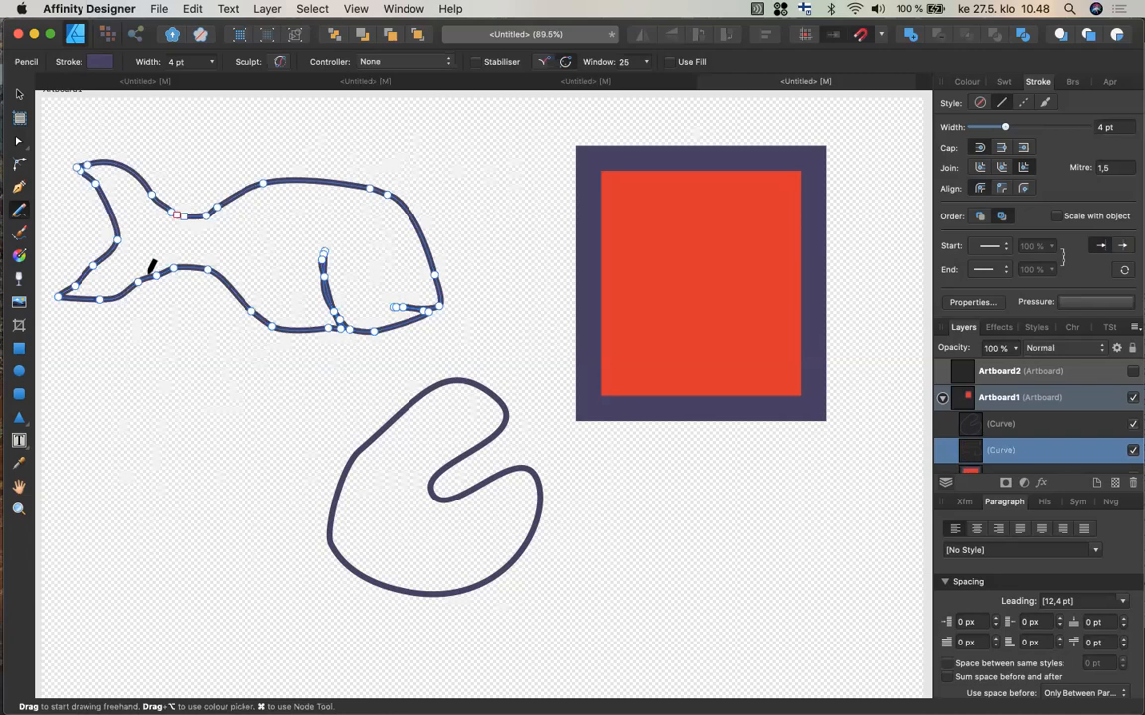
# Delete several surplus nodes from the fish outline with the Node tool.
pyautogui.click(18, 140)
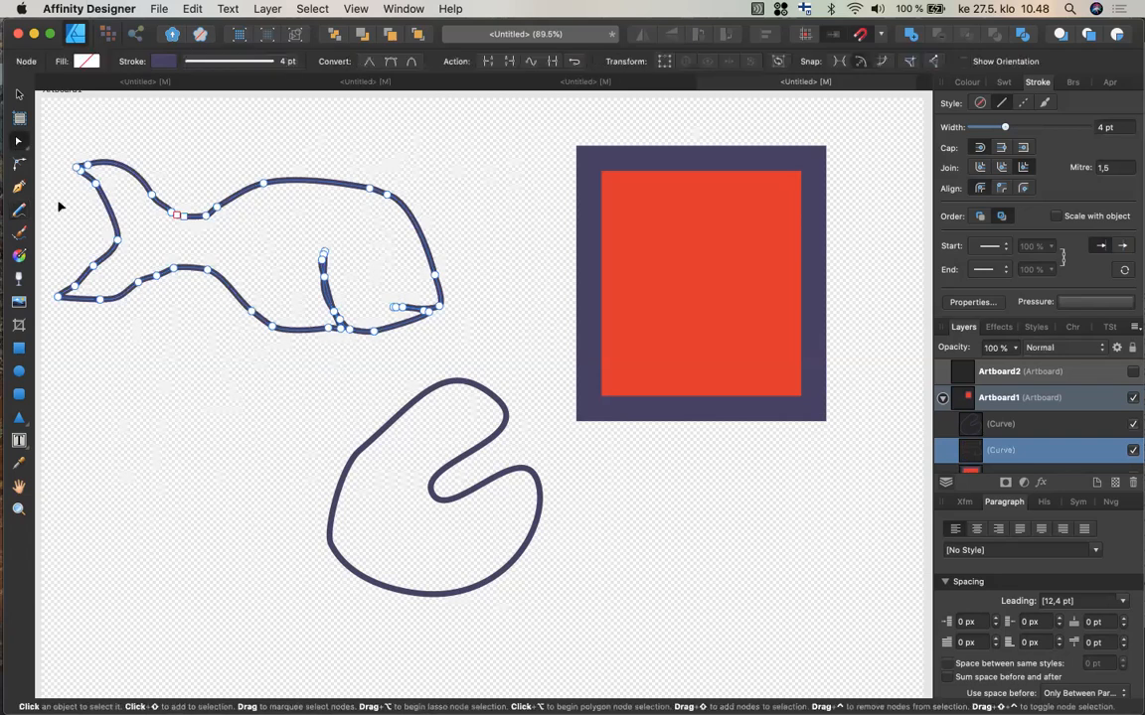
pyautogui.click(94, 266)
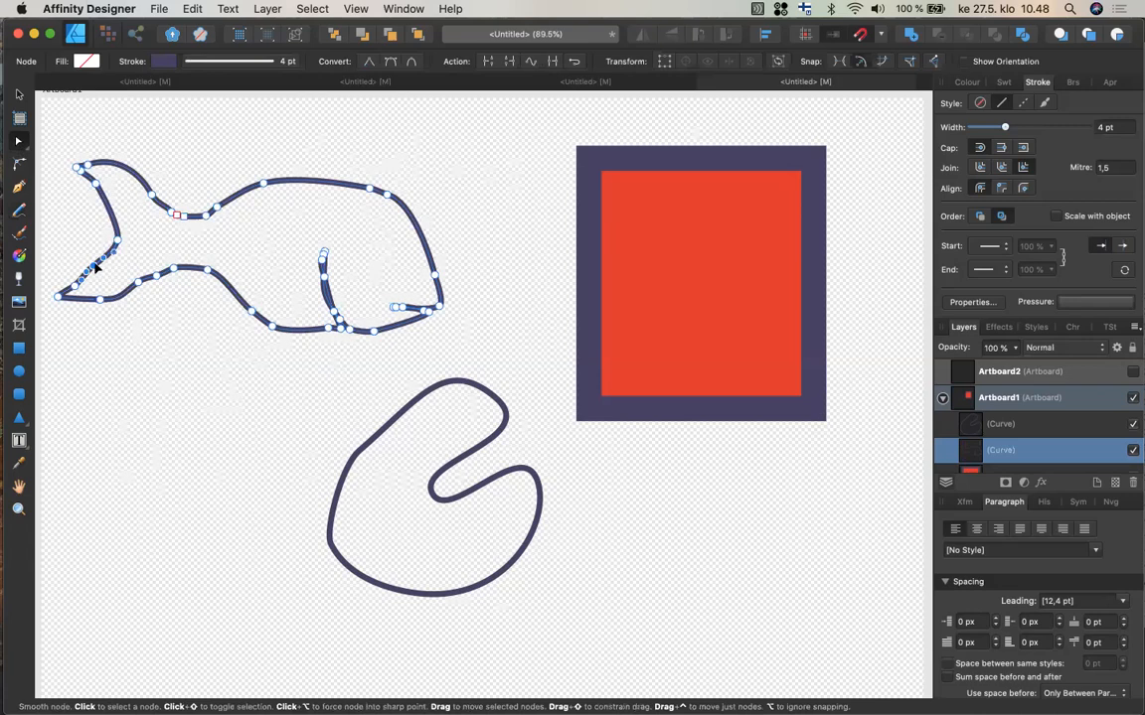
pyautogui.press('Delete')
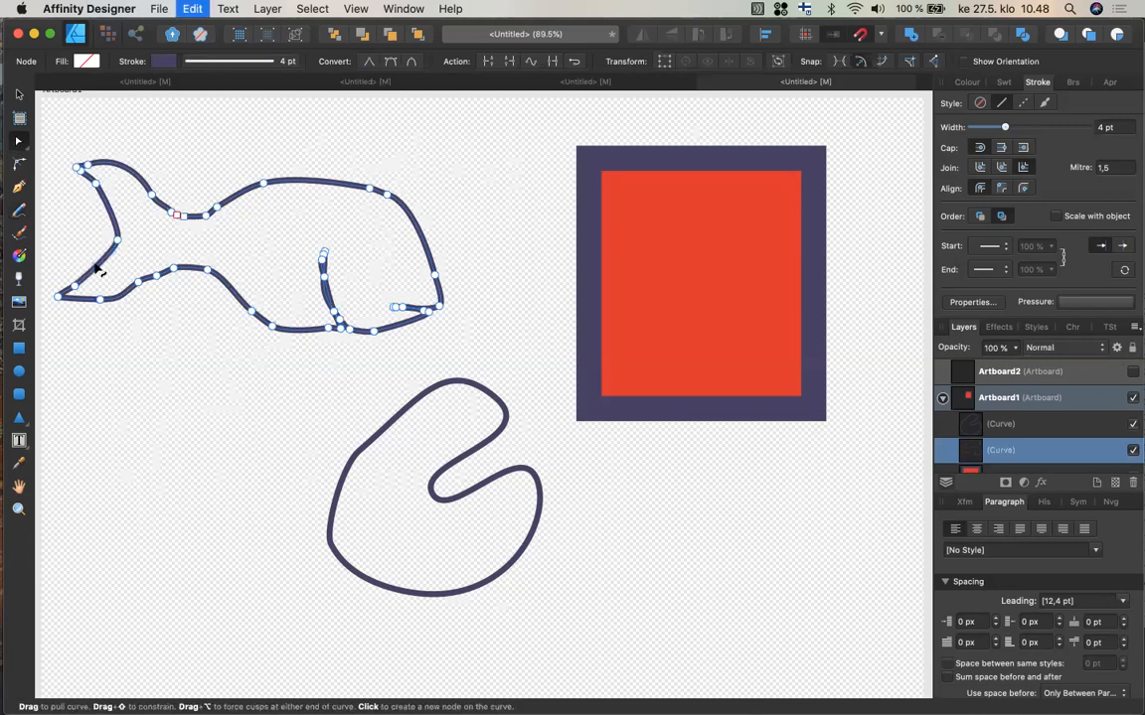
pyautogui.click(79, 168)
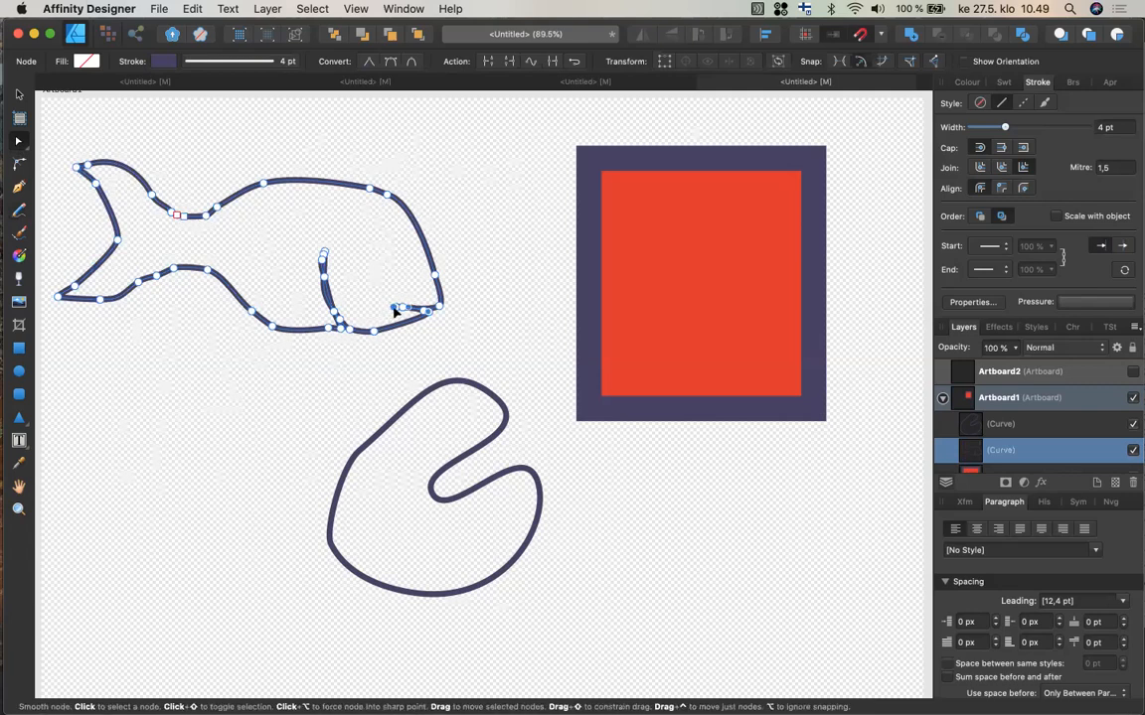
pyautogui.click(321, 262)
pyautogui.press('Delete')
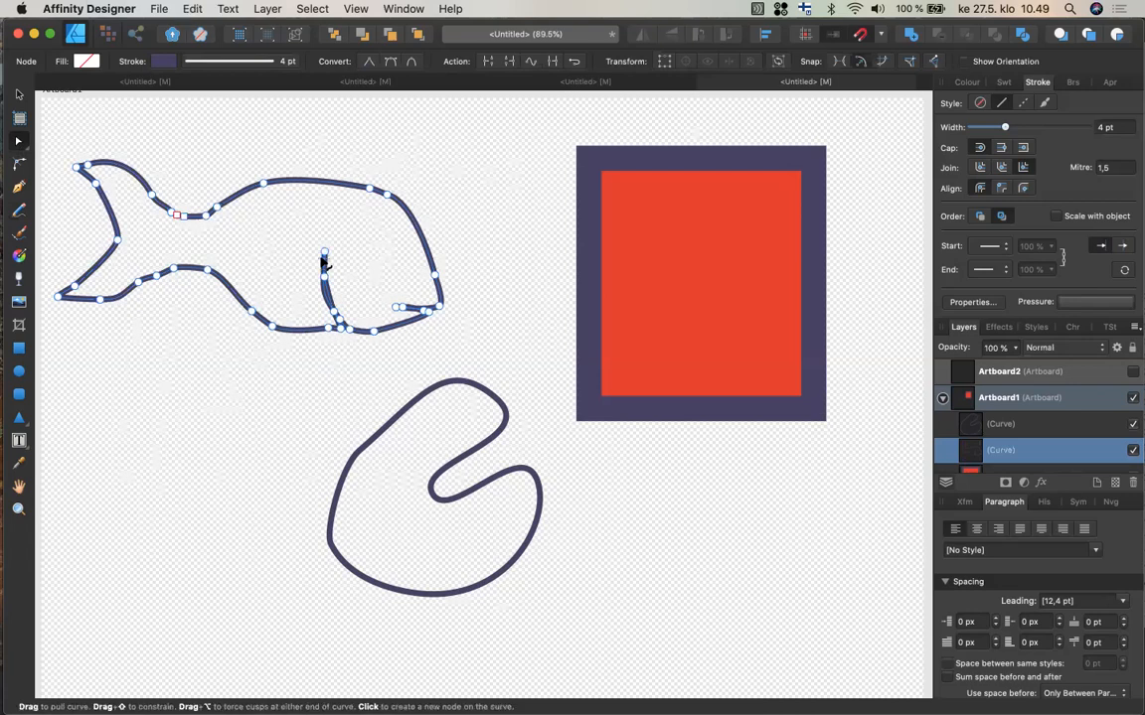
pyautogui.click(341, 323)
pyautogui.press('Delete')
pyautogui.click(341, 323)
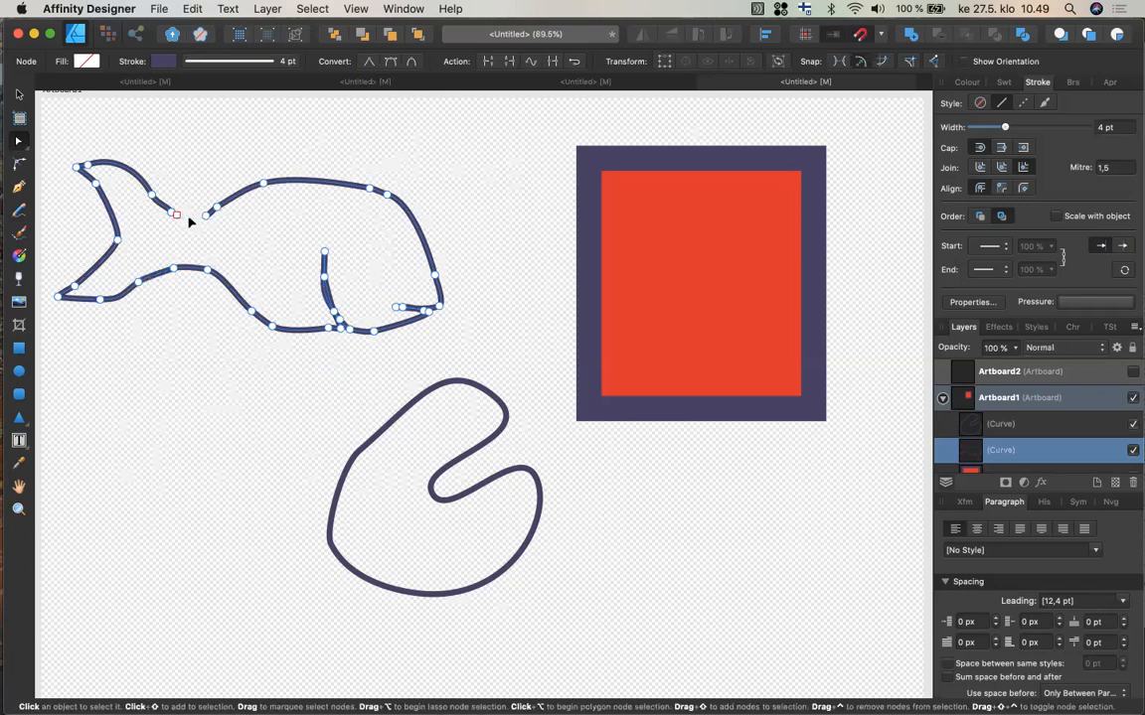
# Zoom in and join the two open ends on the fish's back, then curve the new joining segment downward.
pyautogui.click(191, 222)
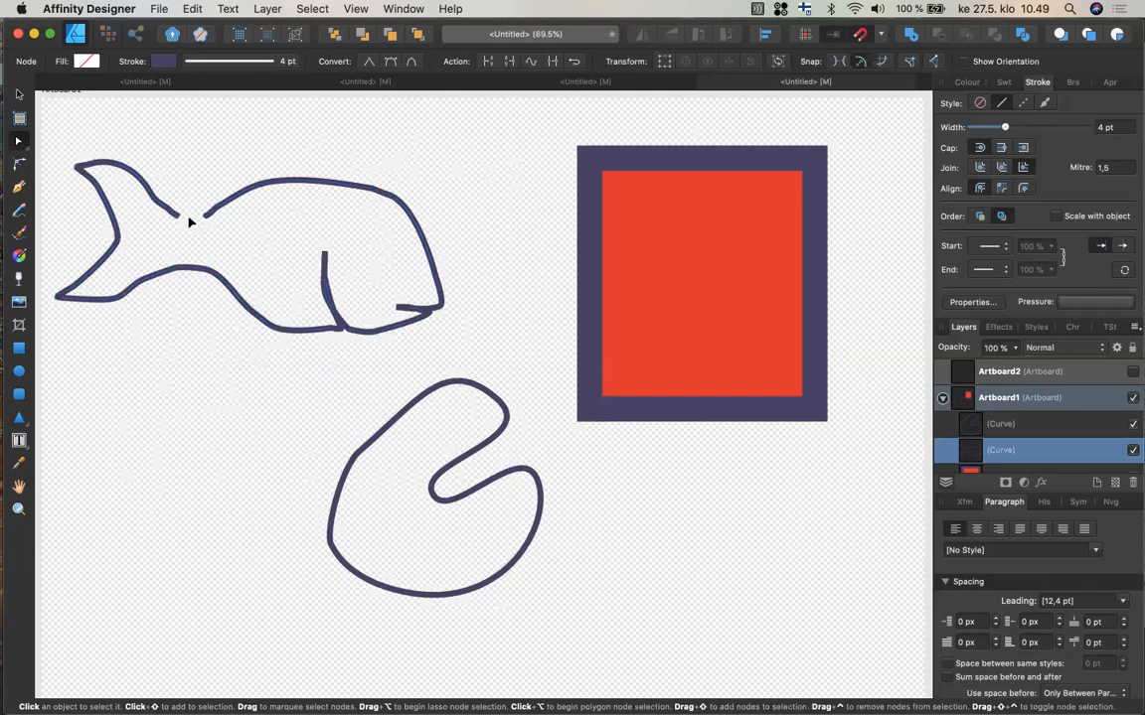
pyautogui.scroll(5, 191, 221)
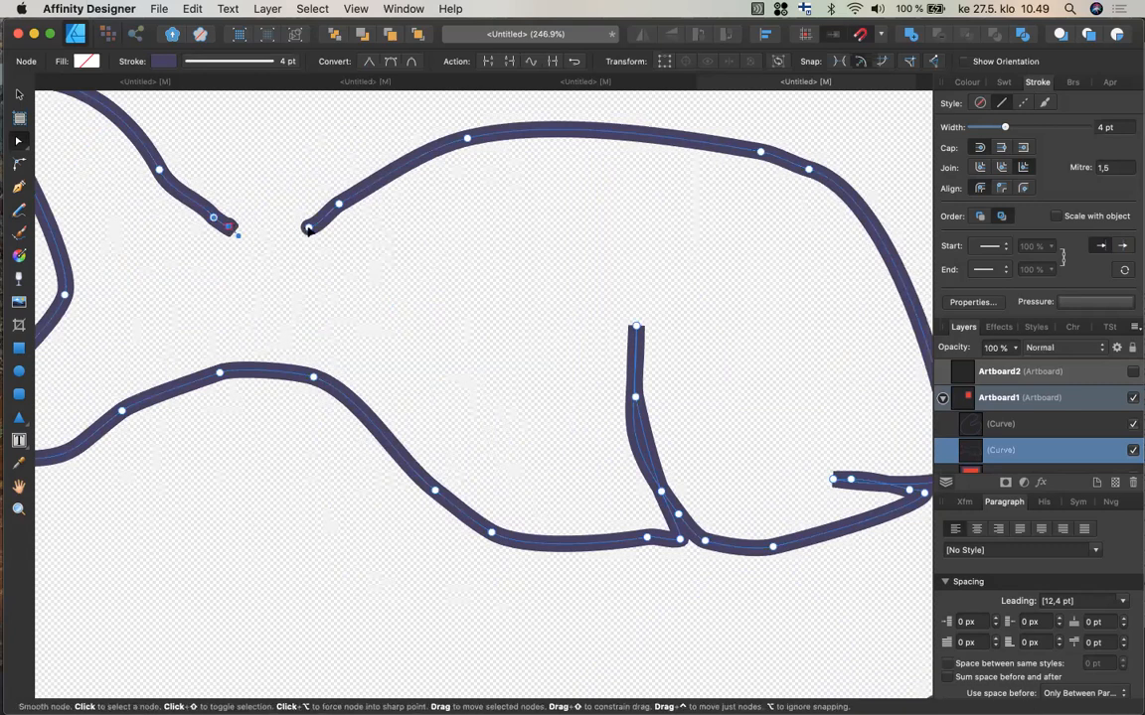
pyautogui.click(308, 227)
pyautogui.click(508, 63)
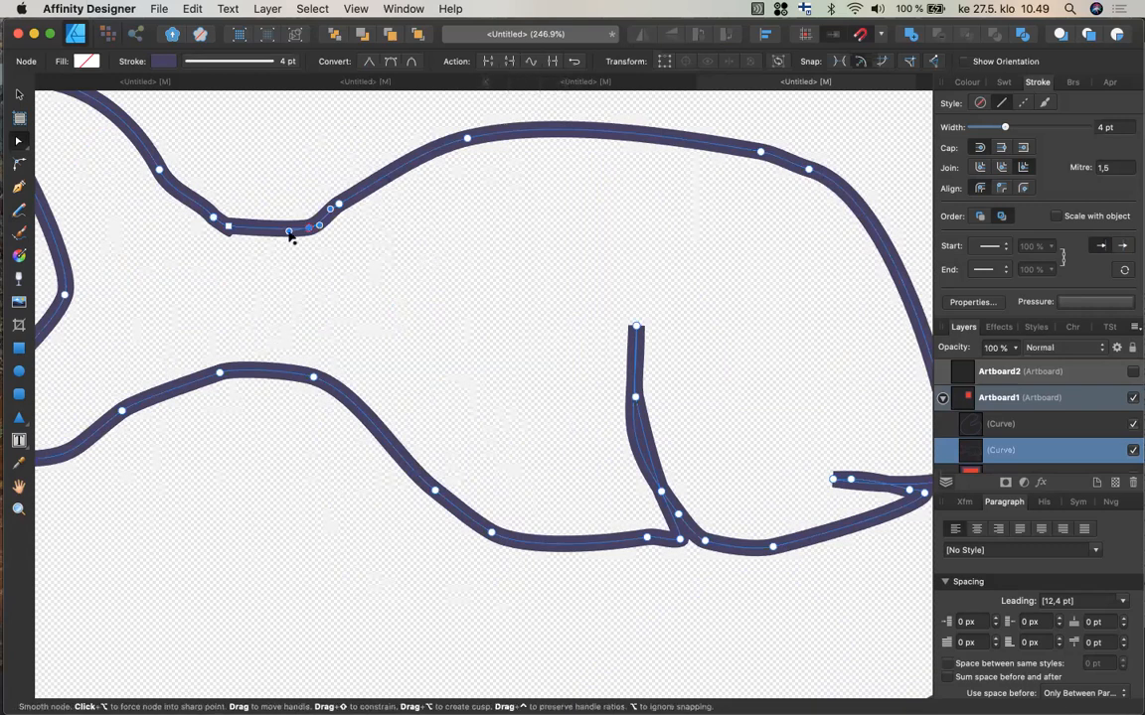
pyautogui.moveTo(288, 239); pyautogui.dragTo(267, 258)
pyautogui.click(219, 372)
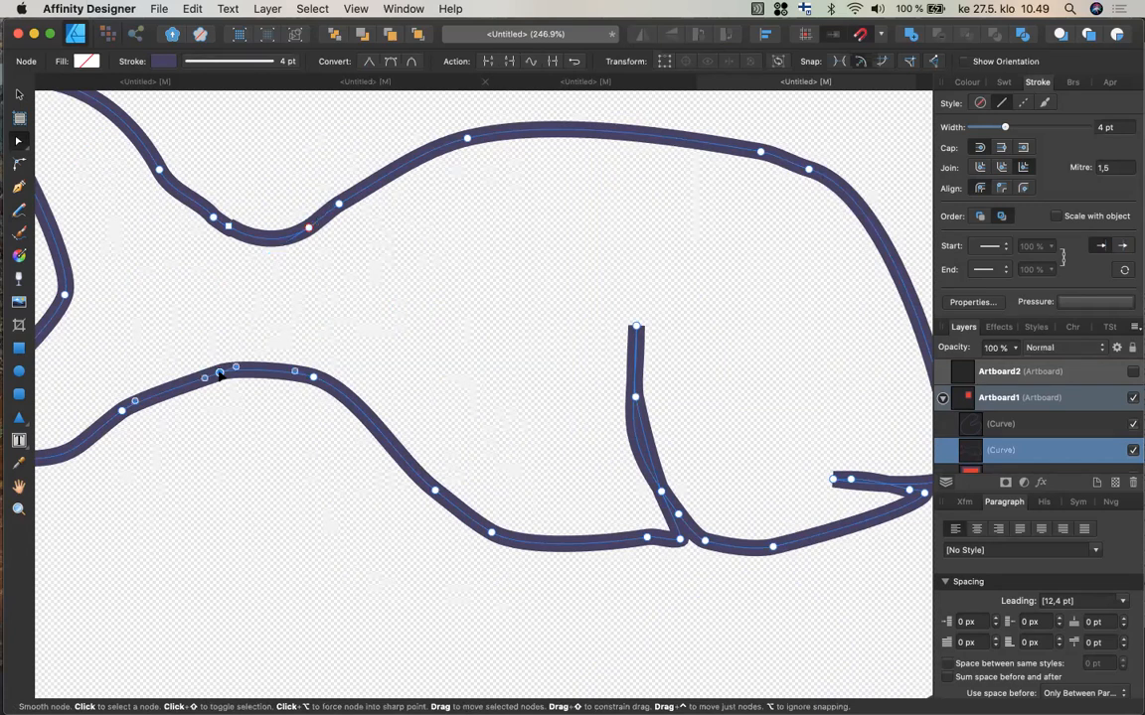
# Reshape the fish's belly curve near the tail by moving a node and dragging its handle smoother.
pyautogui.moveTo(219, 372); pyautogui.dragTo(214, 357)
pyautogui.moveTo(216, 361); pyautogui.dragTo(215, 359)
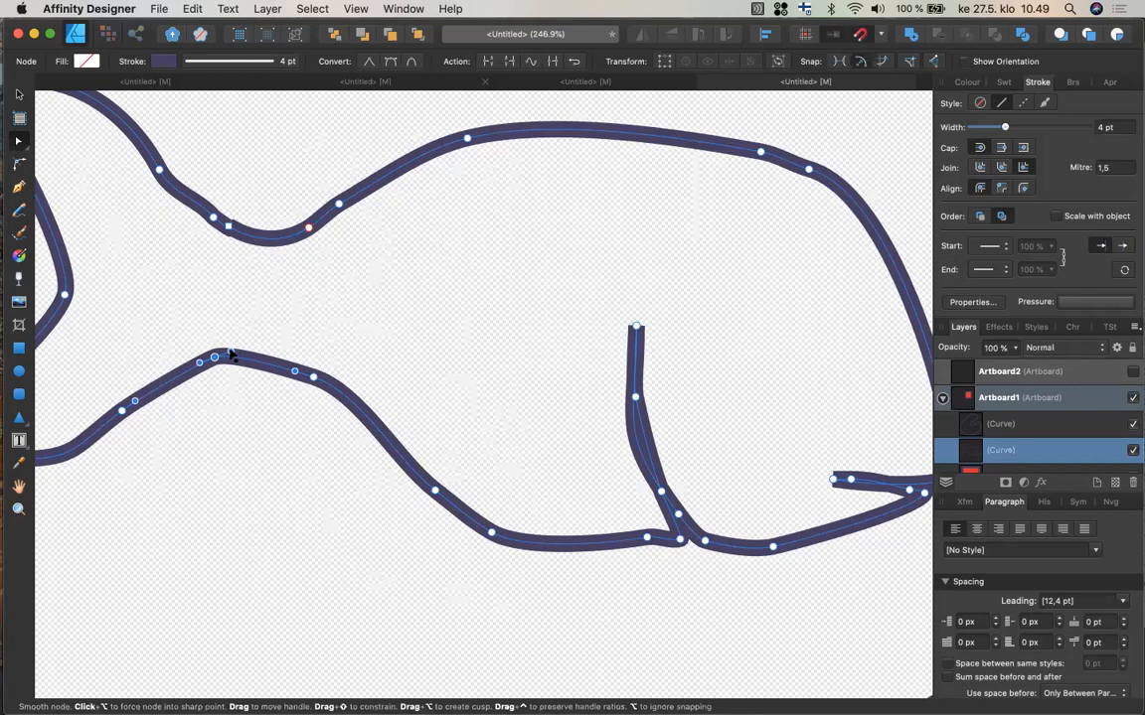
pyautogui.moveTo(230, 354); pyautogui.dragTo(292, 361)
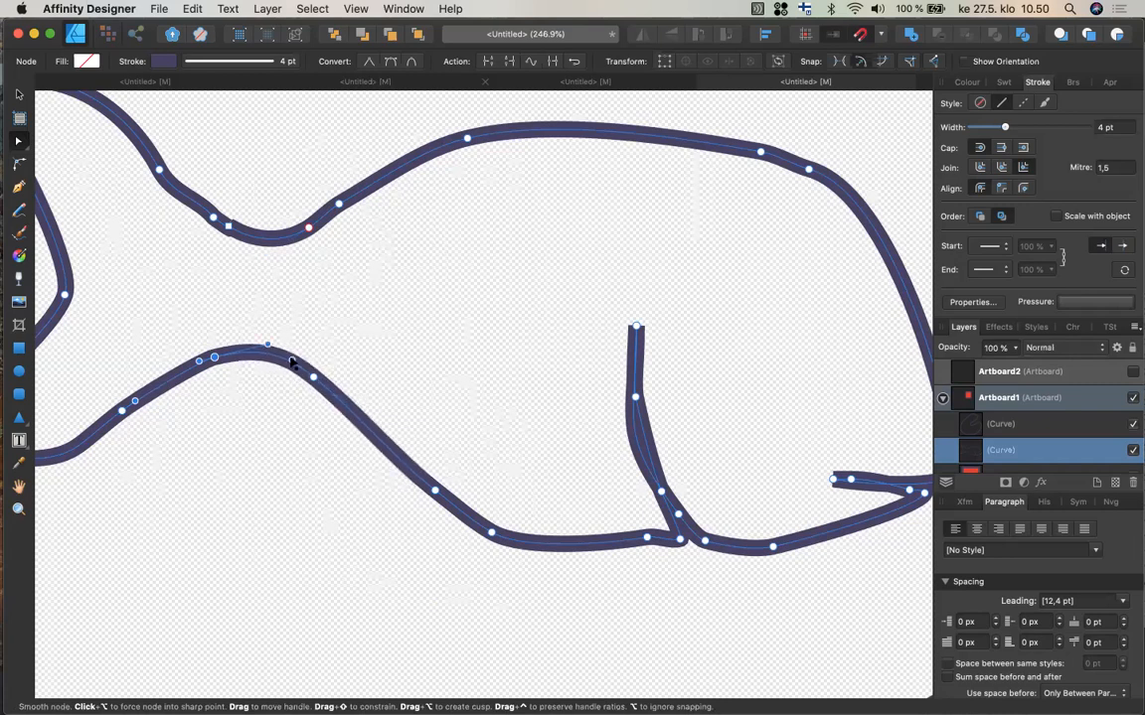
# Adjust the node handle at the top of the fish's head to smooth the outline.
pyautogui.click(809, 171)
pyautogui.moveTo(811, 174)
pyautogui.mouseDown()
pyautogui.moveTo(826, 188)
pyautogui.moveTo(792, 170)
pyautogui.mouseUp()
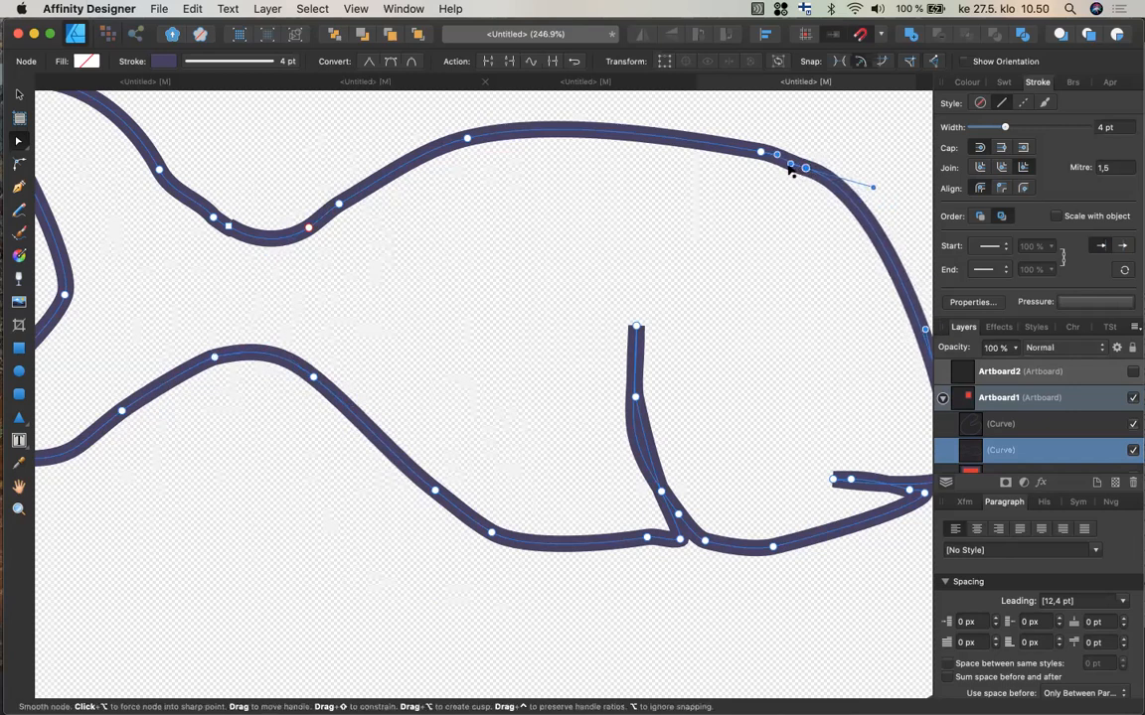
pyautogui.click(789, 158)
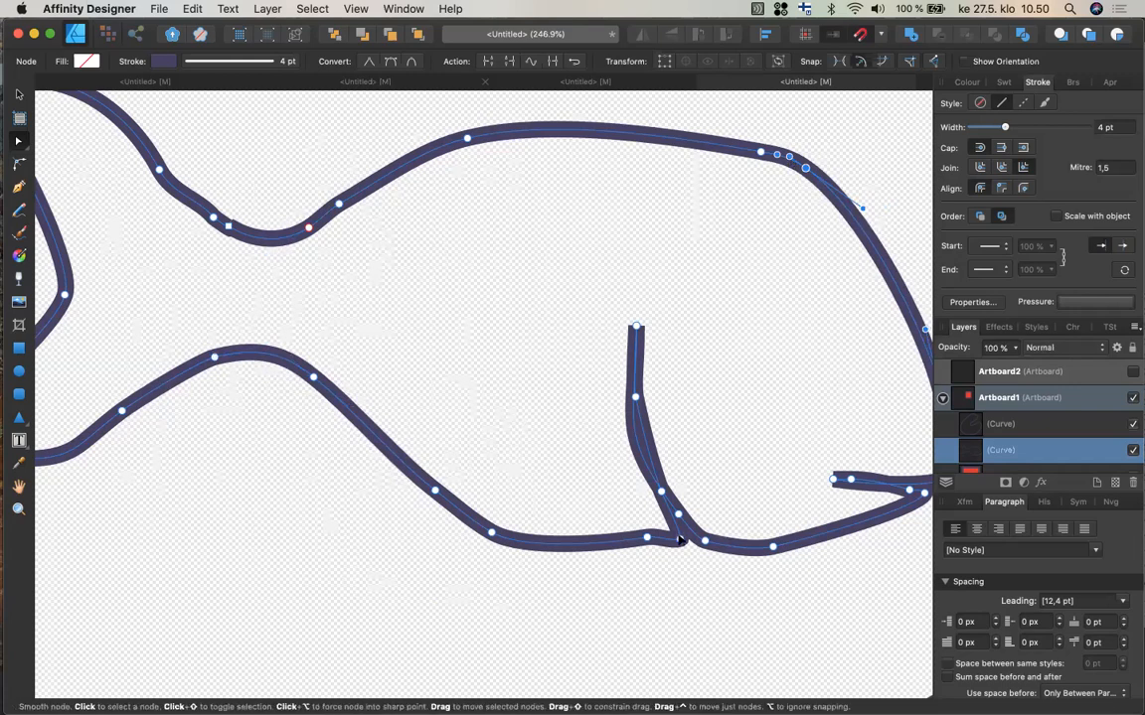
pyautogui.click(681, 540)
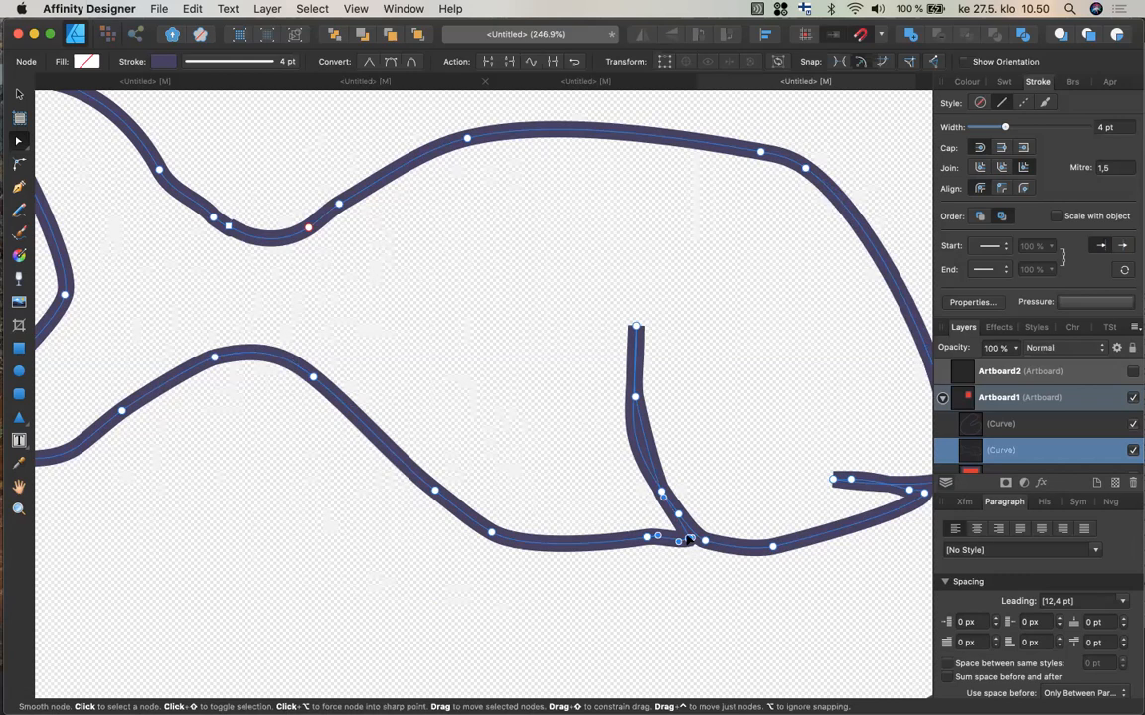
pyautogui.click(21, 187)
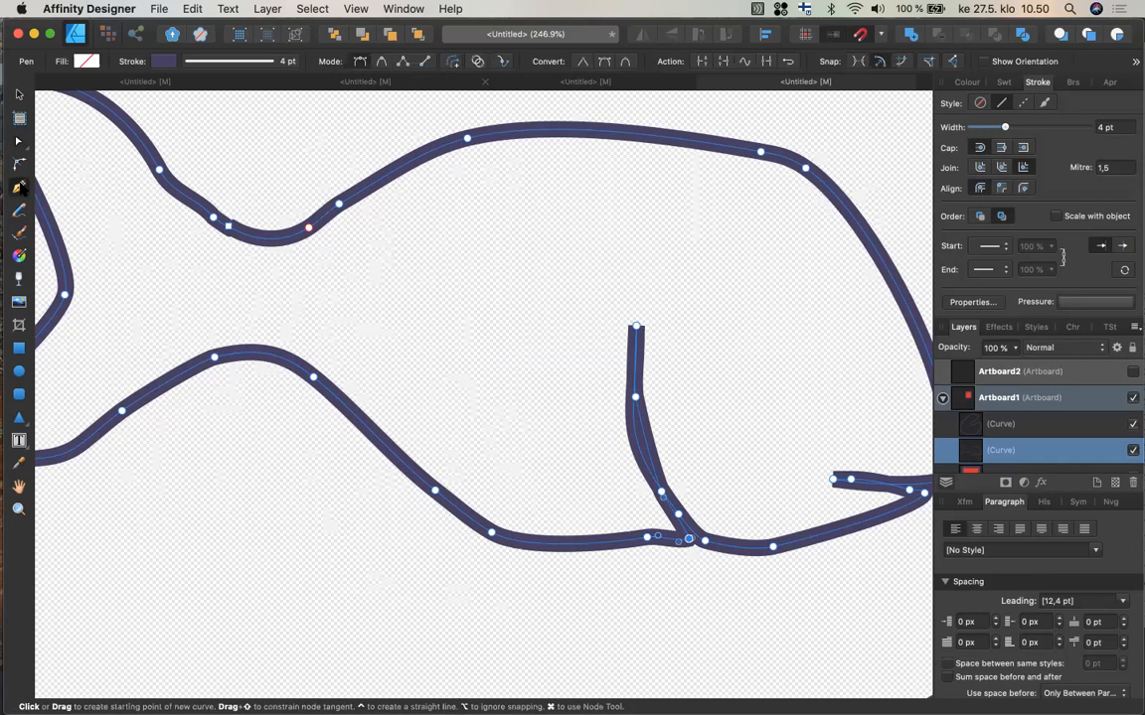
pyautogui.moveTo(5, 477)
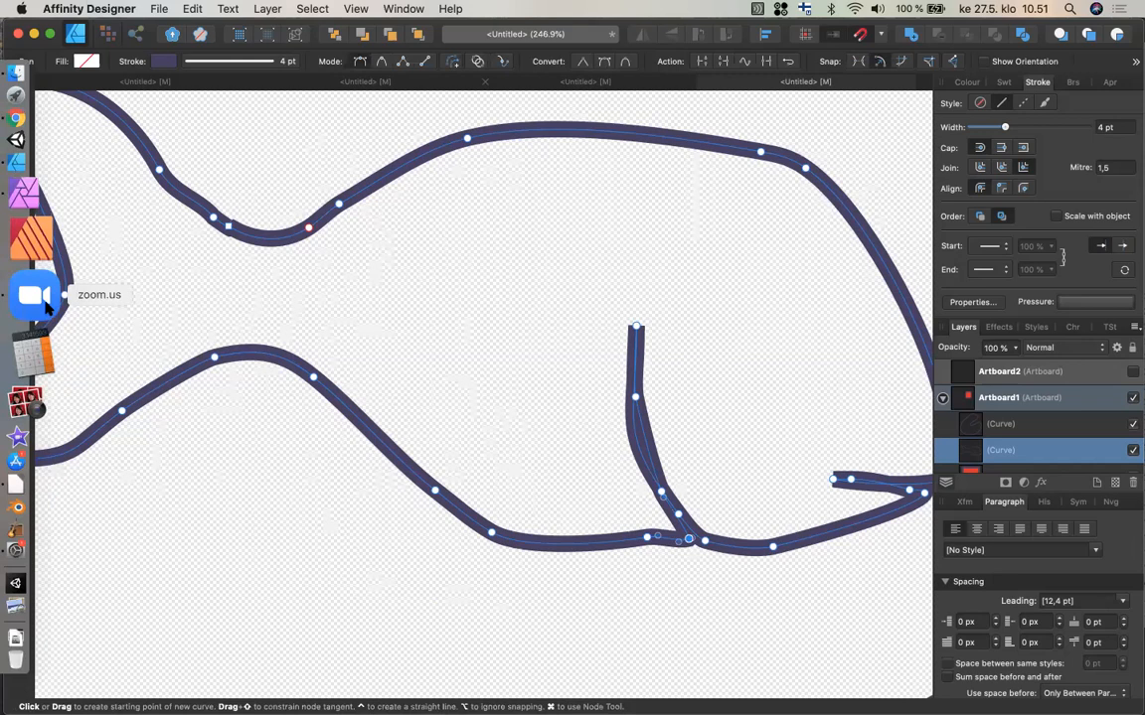
pyautogui.click(46, 308)
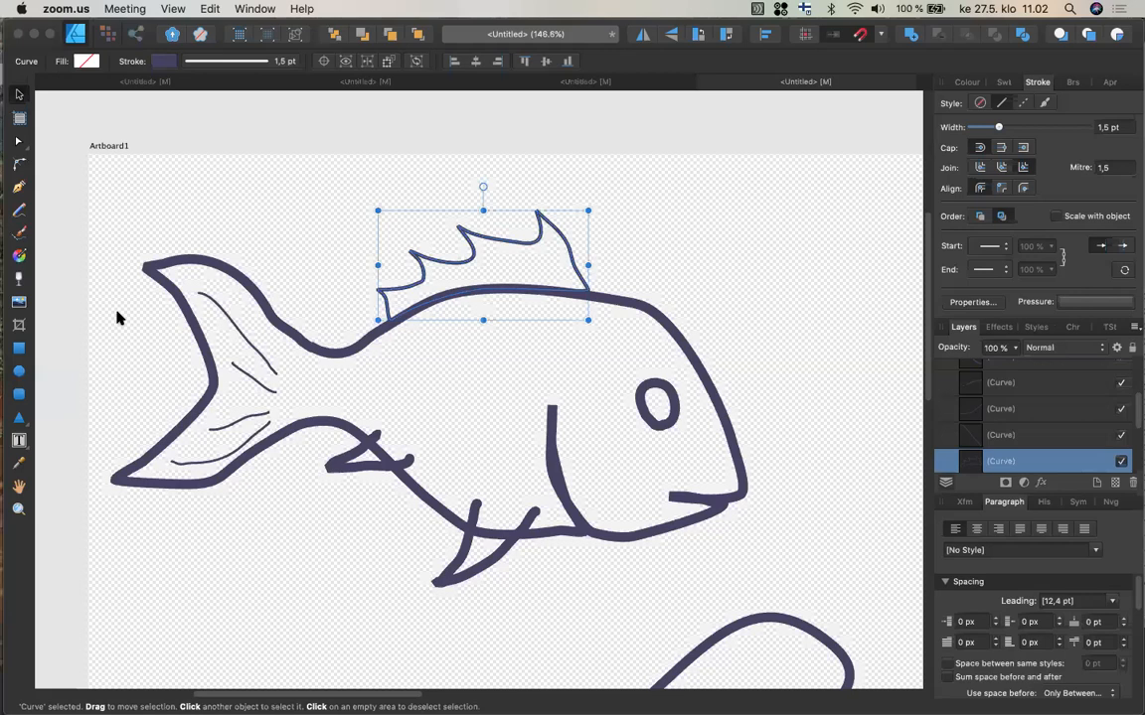
# Set the stroke width of the dorsal fin to 3 pt.
pyautogui.click(116, 317)
pyautogui.click(116, 317)
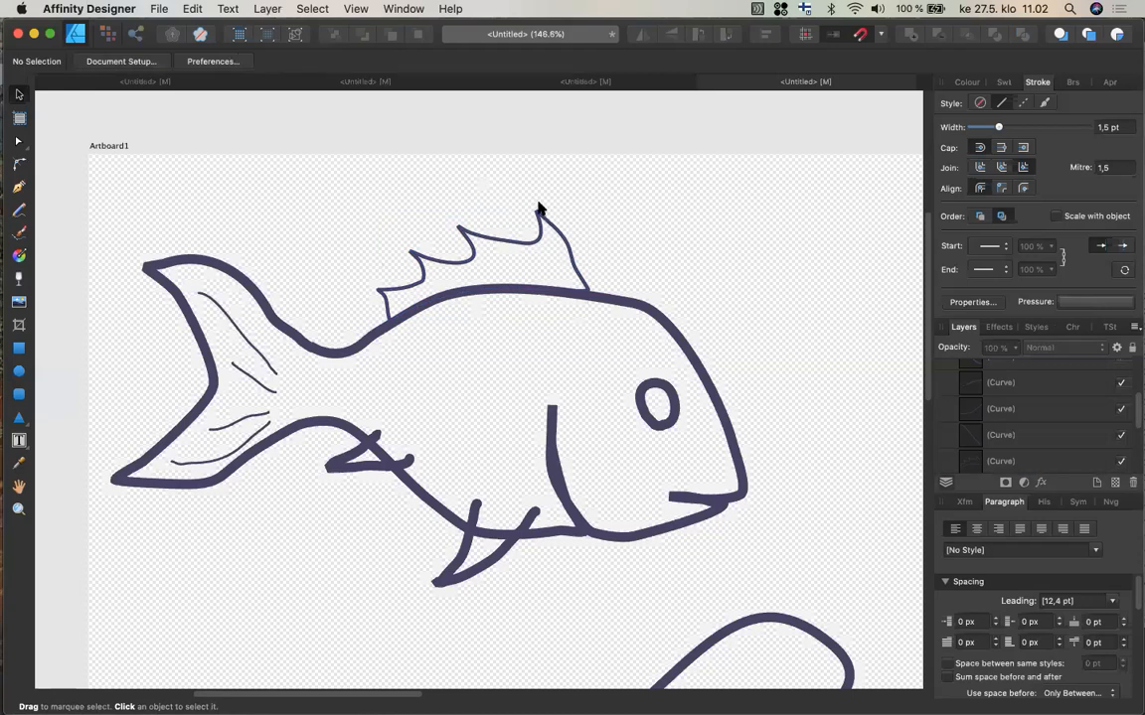
pyautogui.click(568, 249)
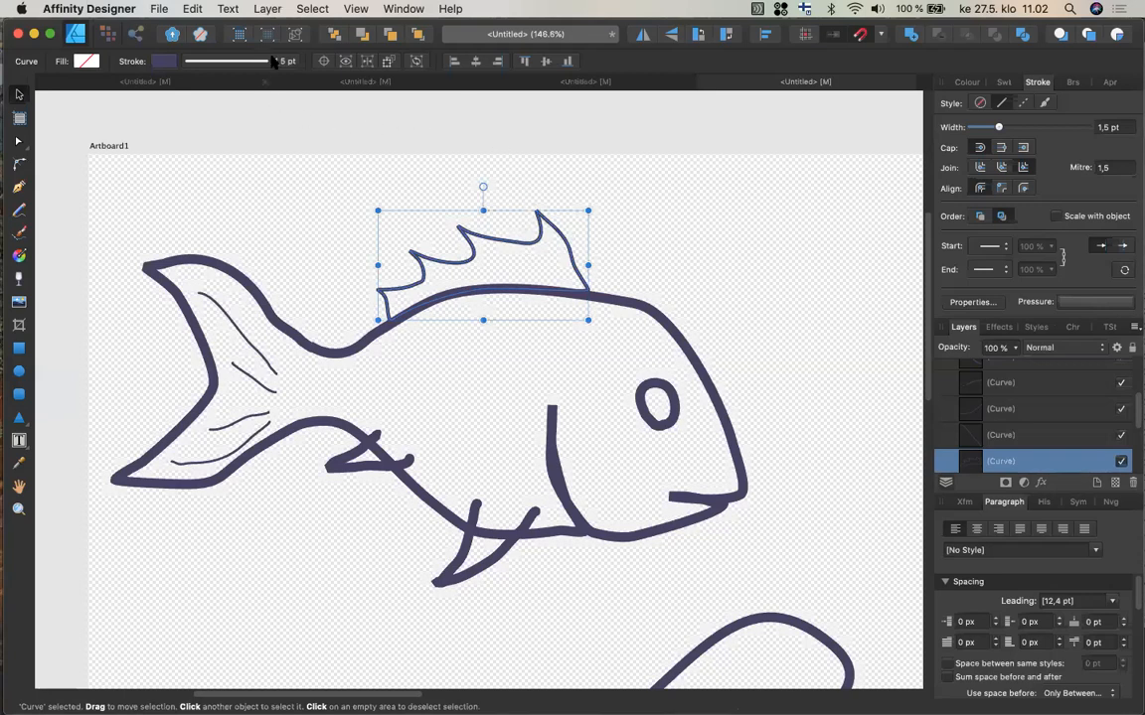
pyautogui.click(237, 62)
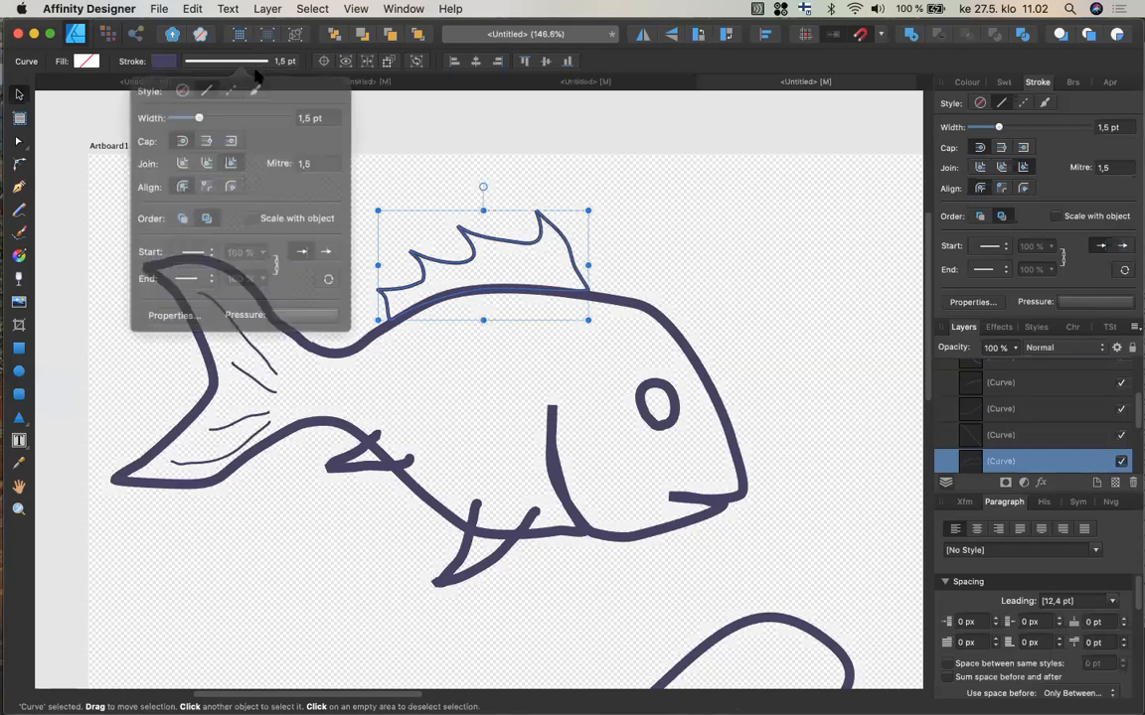
pyautogui.moveTo(203, 114); pyautogui.dragTo(206, 113)
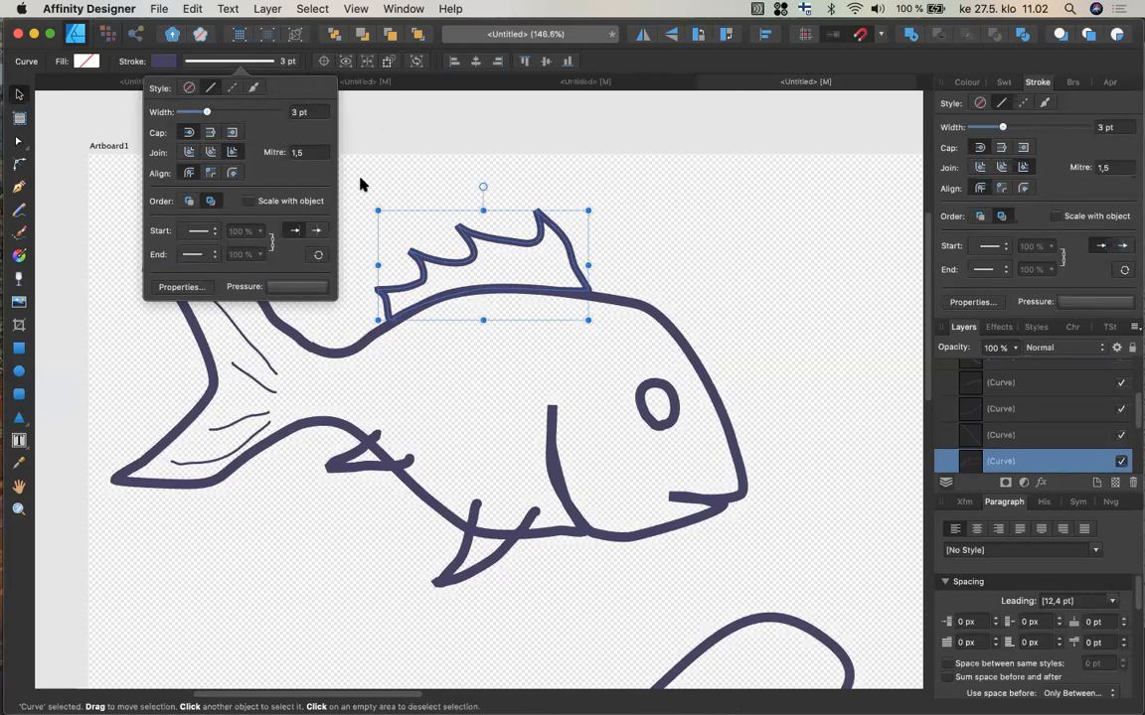
pyautogui.click(659, 439)
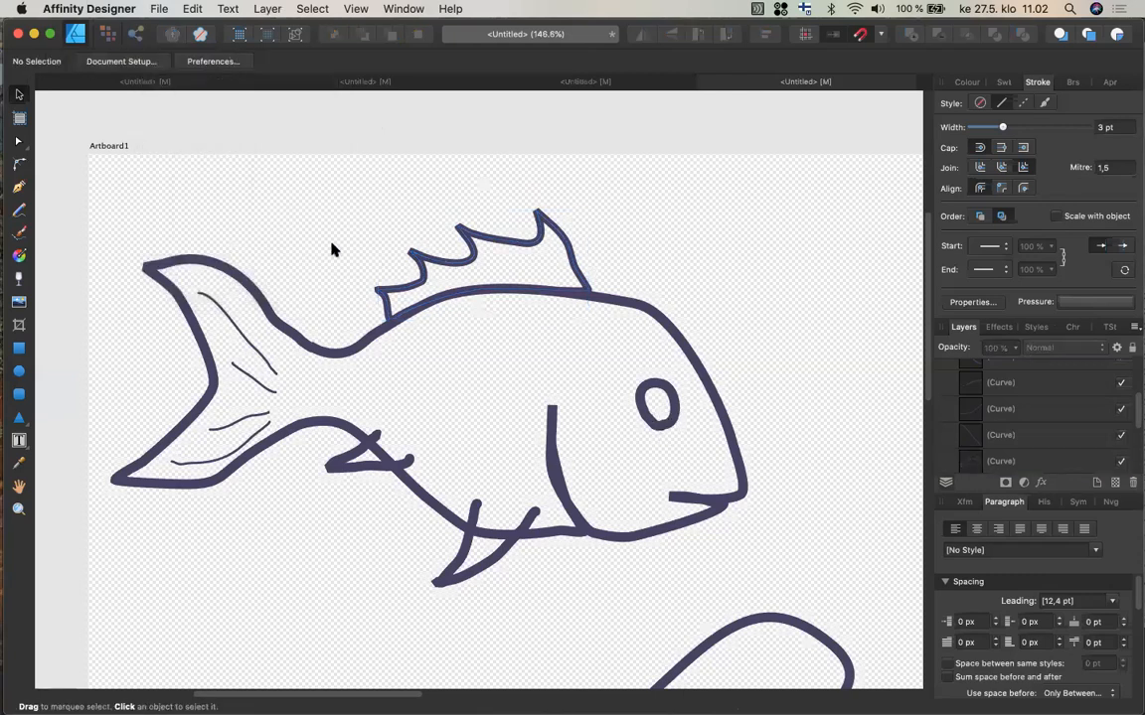
# Select the four tail fin lines together and set their stroke width to 2 pt.
pyautogui.click(266, 370)
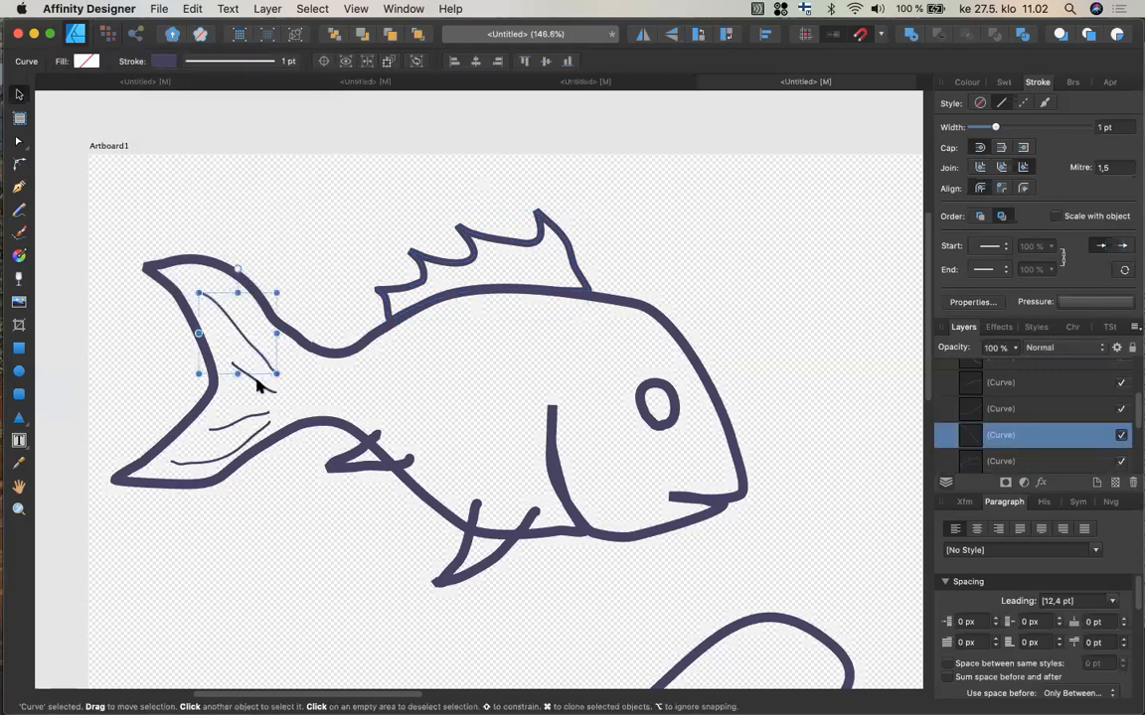
pyautogui.keyDown('shift'); pyautogui.click(266, 391); pyautogui.keyUp('shift')
pyautogui.keyDown('shift'); pyautogui.click(250, 429); pyautogui.keyUp('shift')
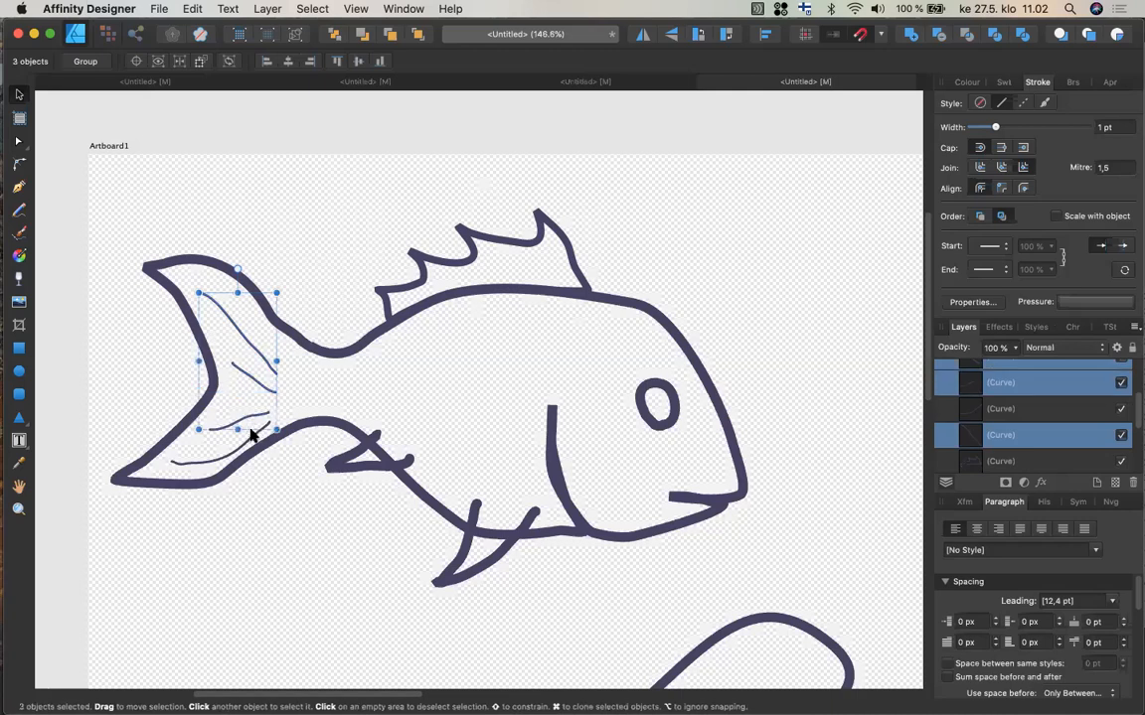
pyautogui.keyDown('shift'); pyautogui.click(247, 450); pyautogui.keyUp('shift')
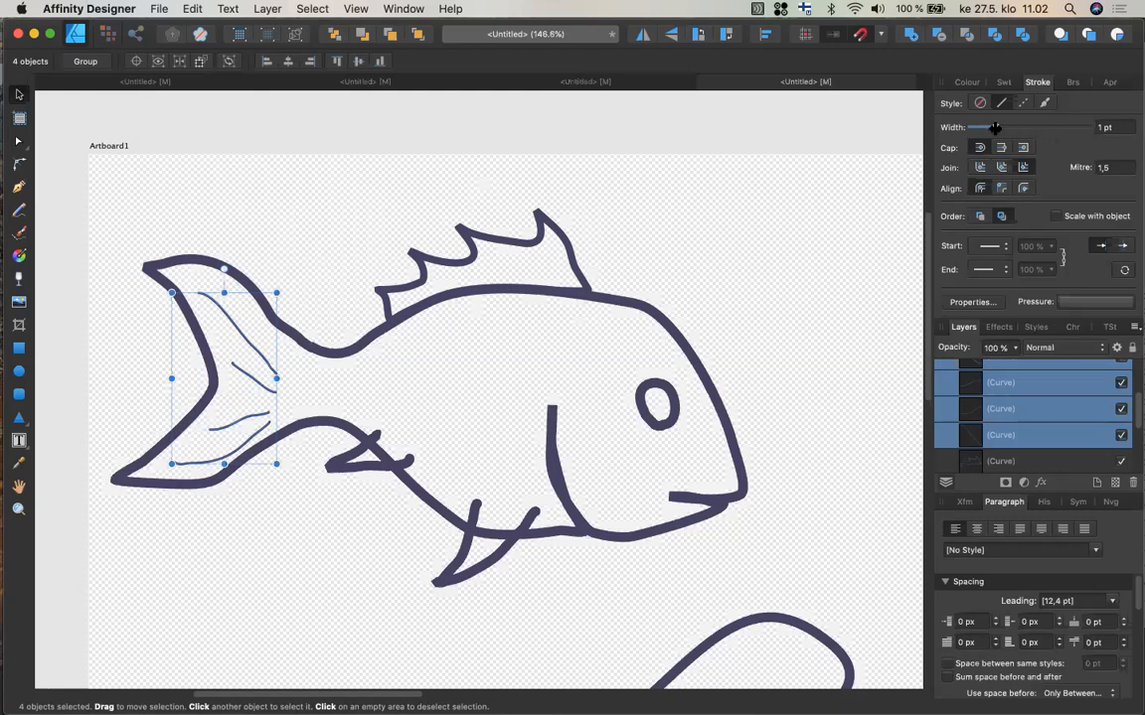
pyautogui.moveTo(994, 127); pyautogui.dragTo(999, 127)
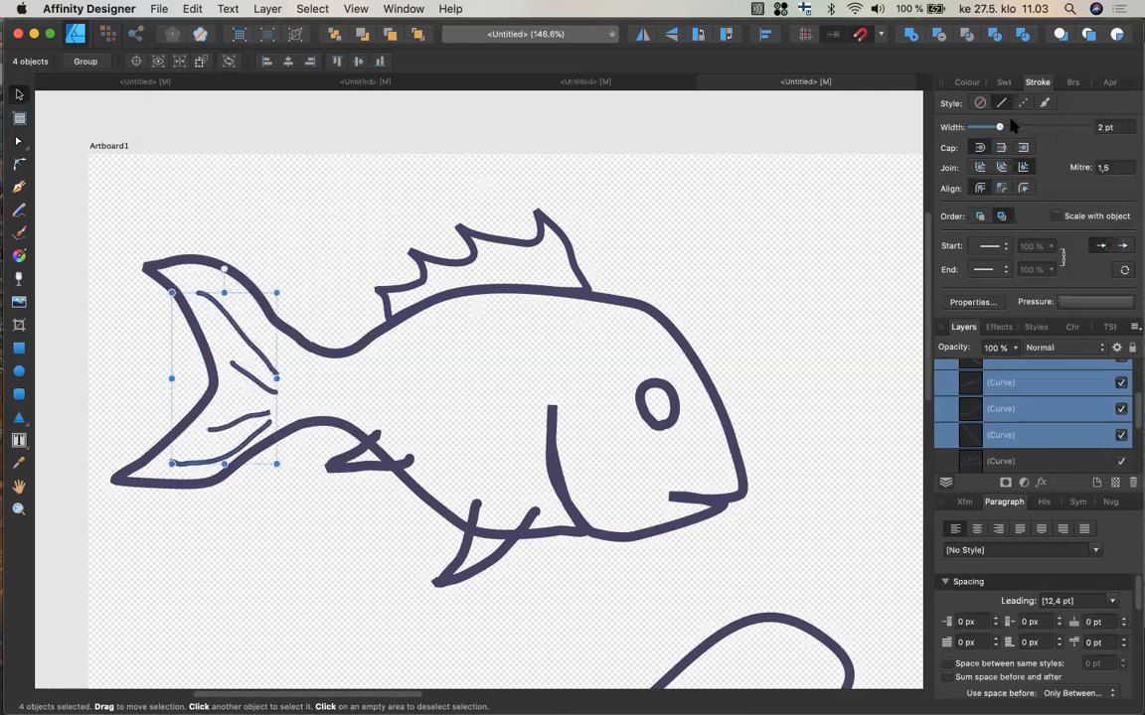
# Set the eye's stroke width to 2.5 pt.
pyautogui.click(668, 423)
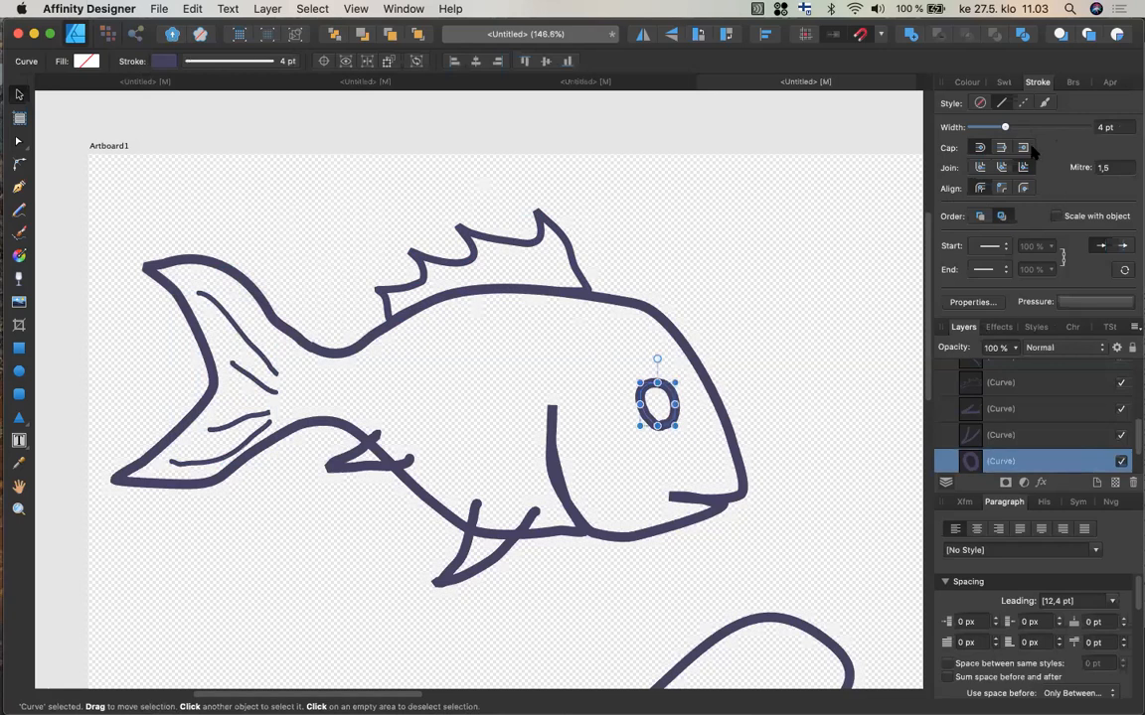
pyautogui.moveTo(1005, 129); pyautogui.dragTo(1001, 129)
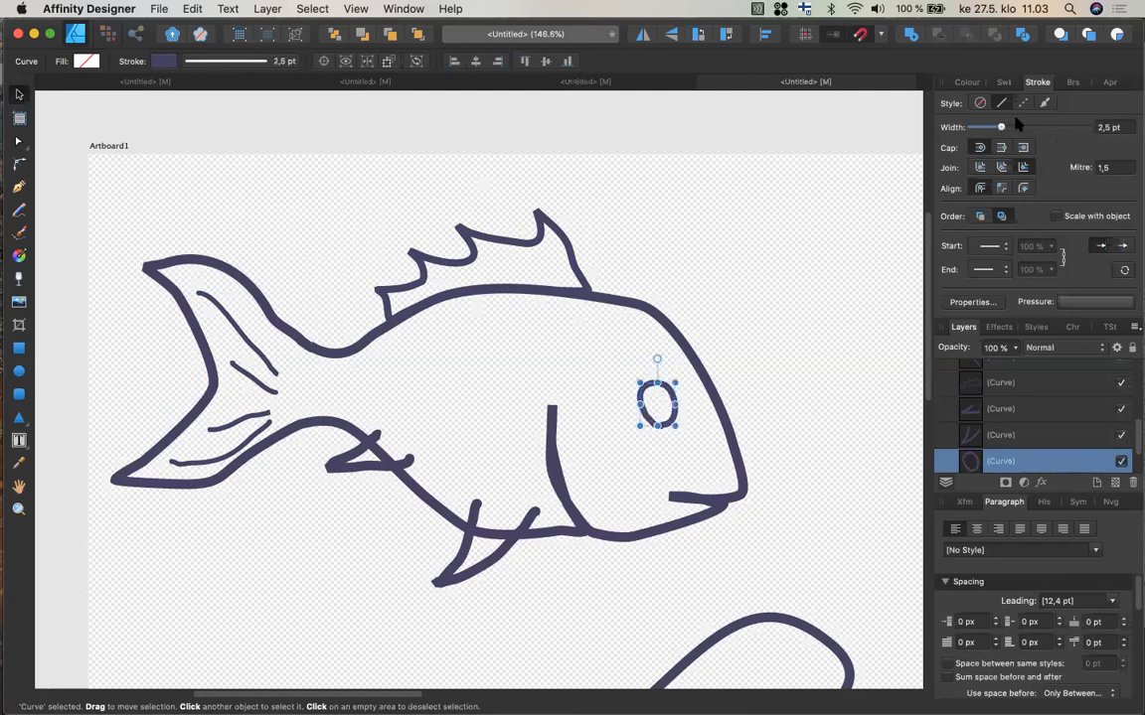
# Fill the fish body outline with a teal colour of H 166, S 22, L 50.
pyautogui.click(505, 552)
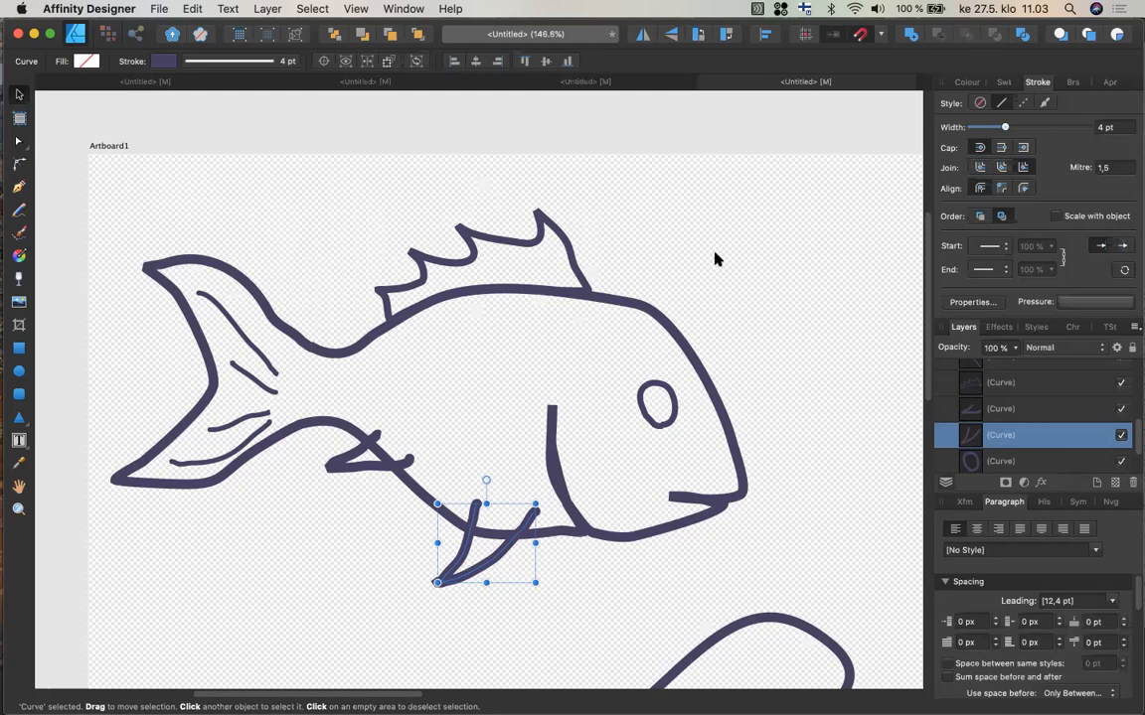
pyautogui.click(650, 317)
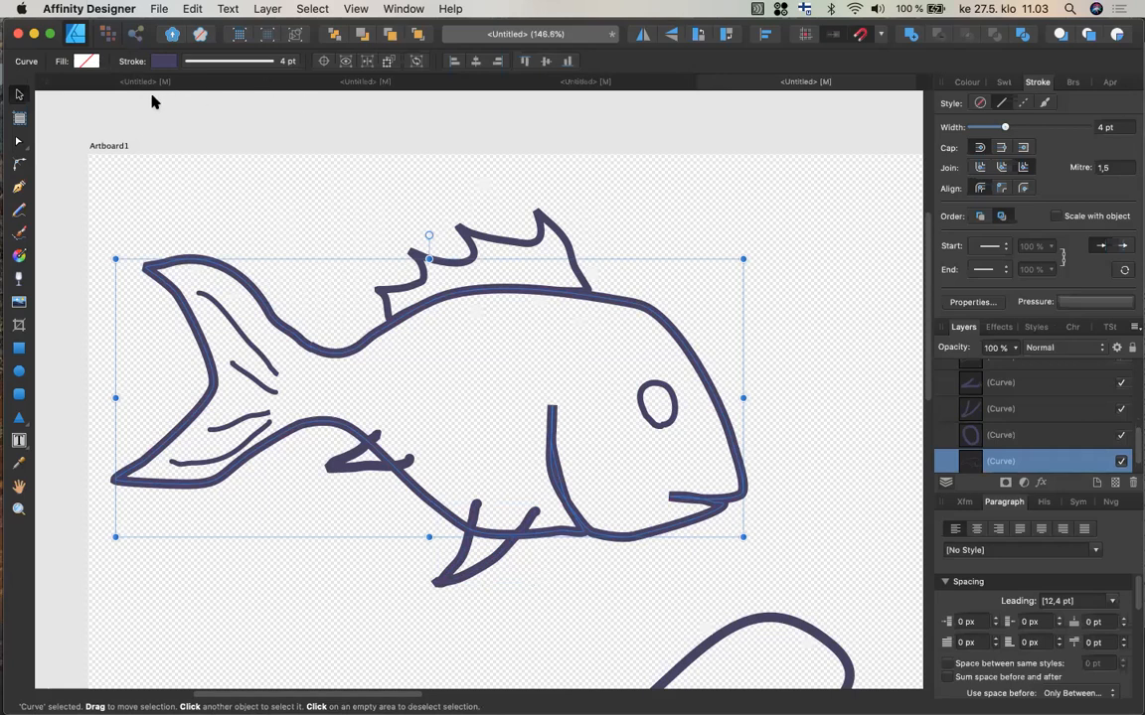
pyautogui.click(966, 83)
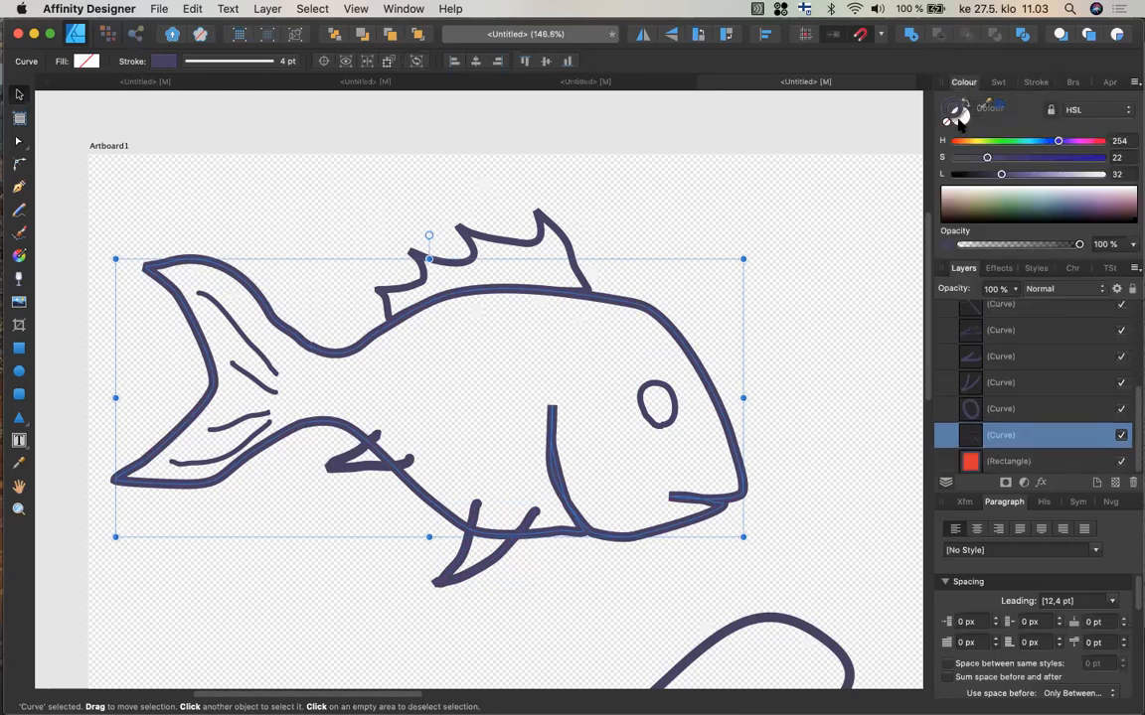
pyautogui.click(960, 115)
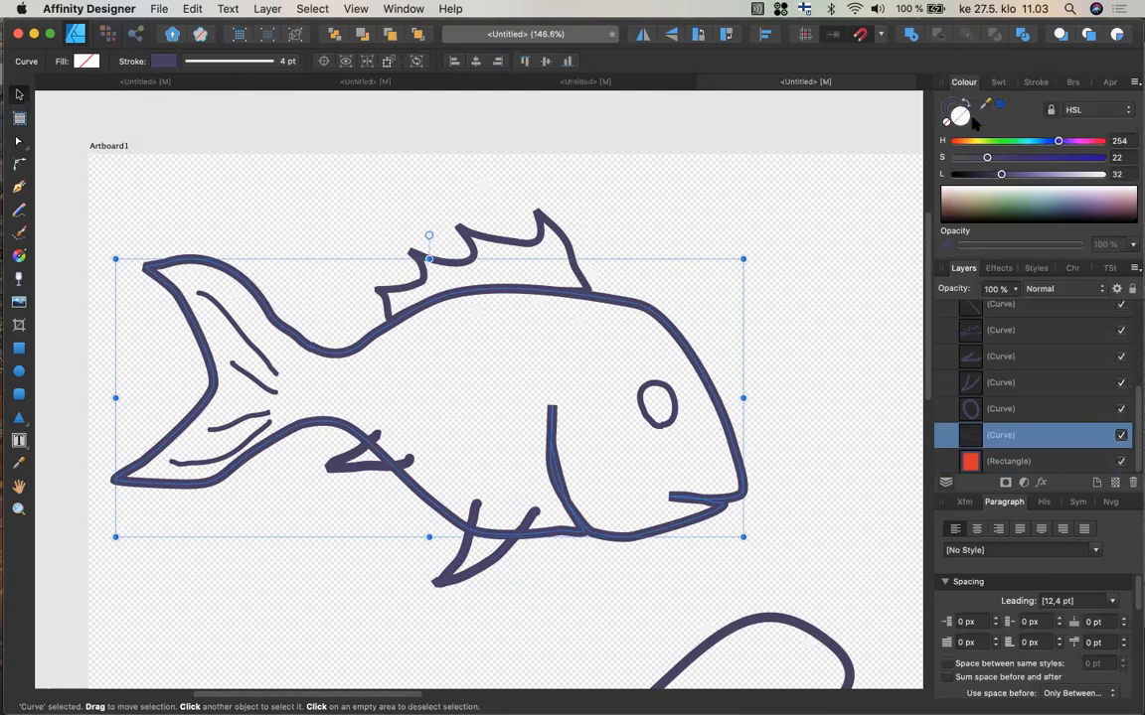
pyautogui.click(1028, 143)
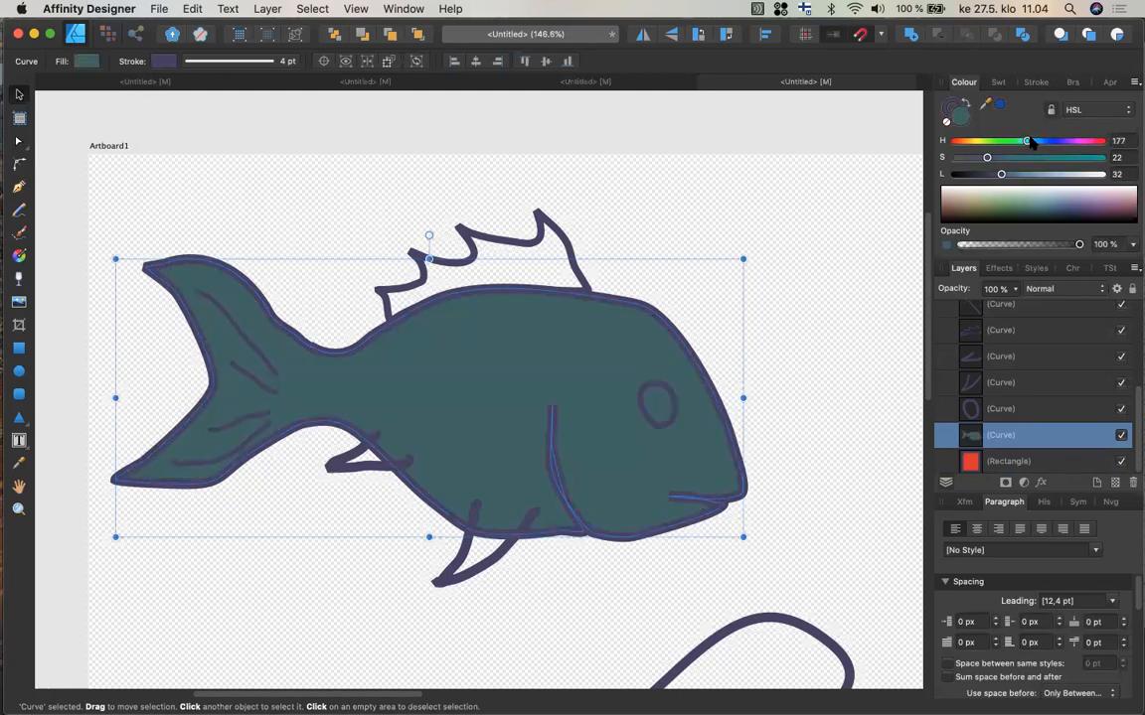
pyautogui.moveTo(1025, 142); pyautogui.dragTo(1015, 144)
pyautogui.click(1003, 201)
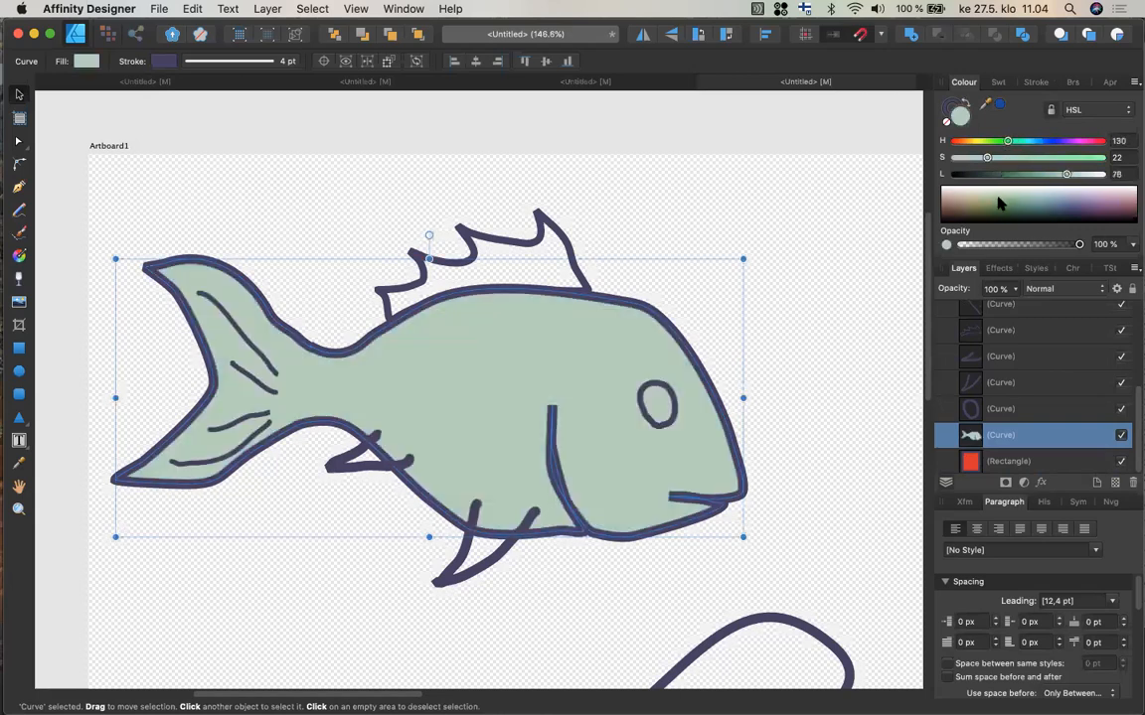
pyautogui.click(1001, 201)
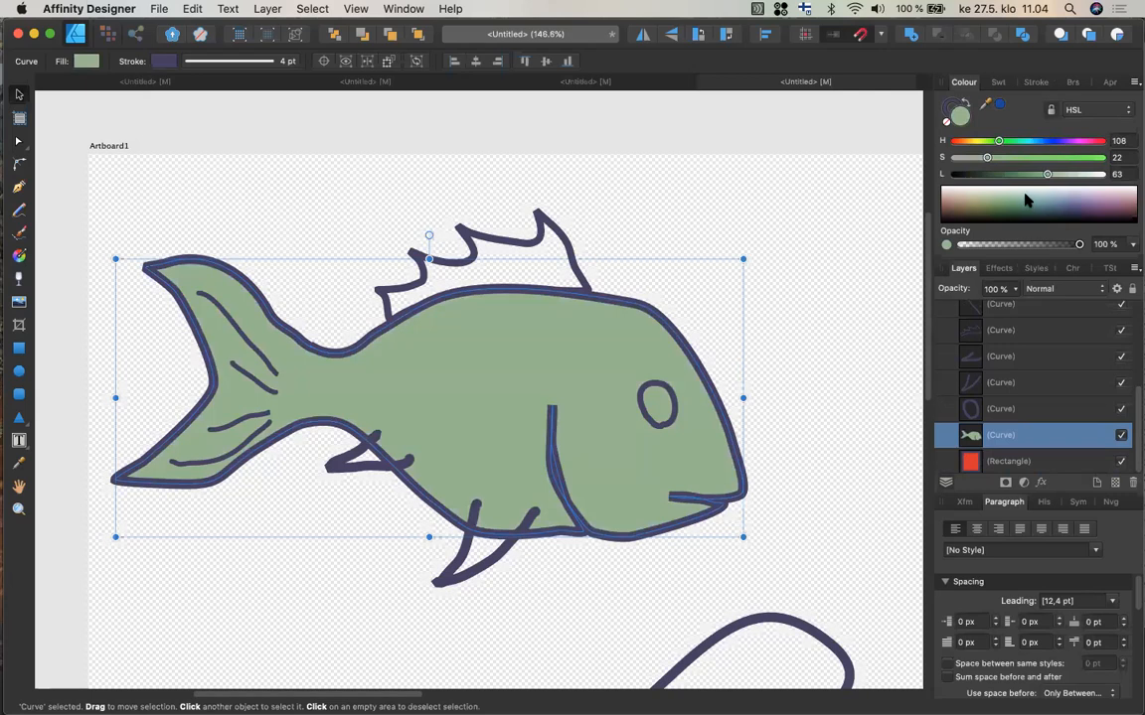
pyautogui.click(1028, 202)
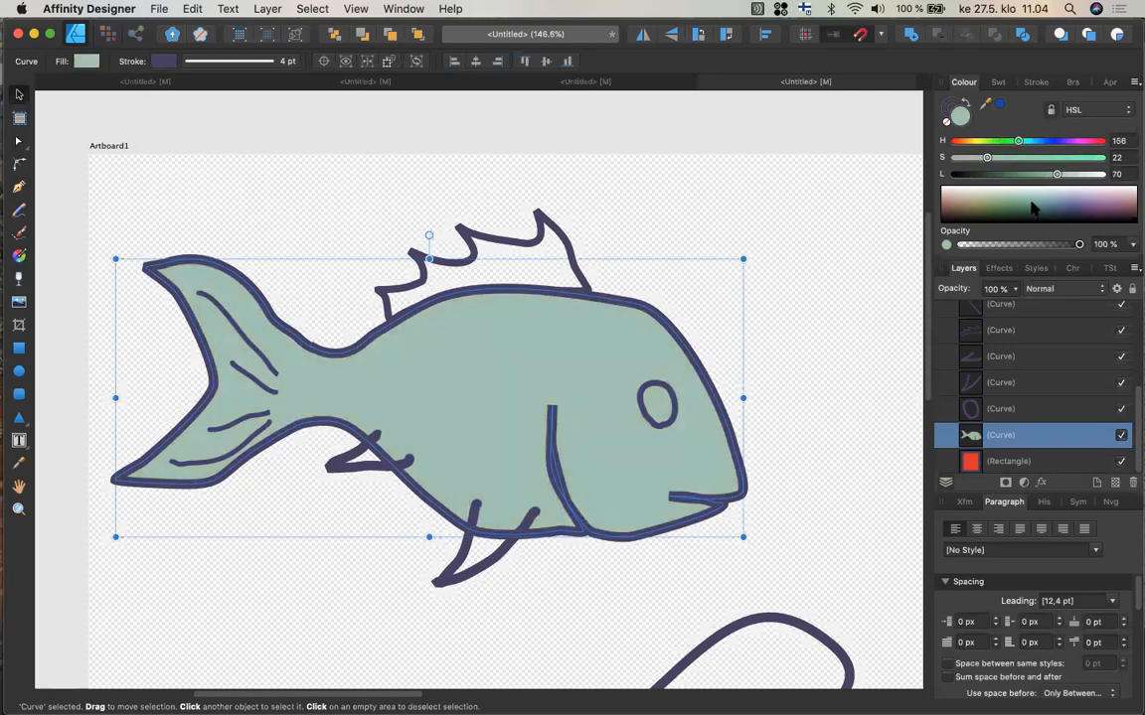
pyautogui.click(1033, 206)
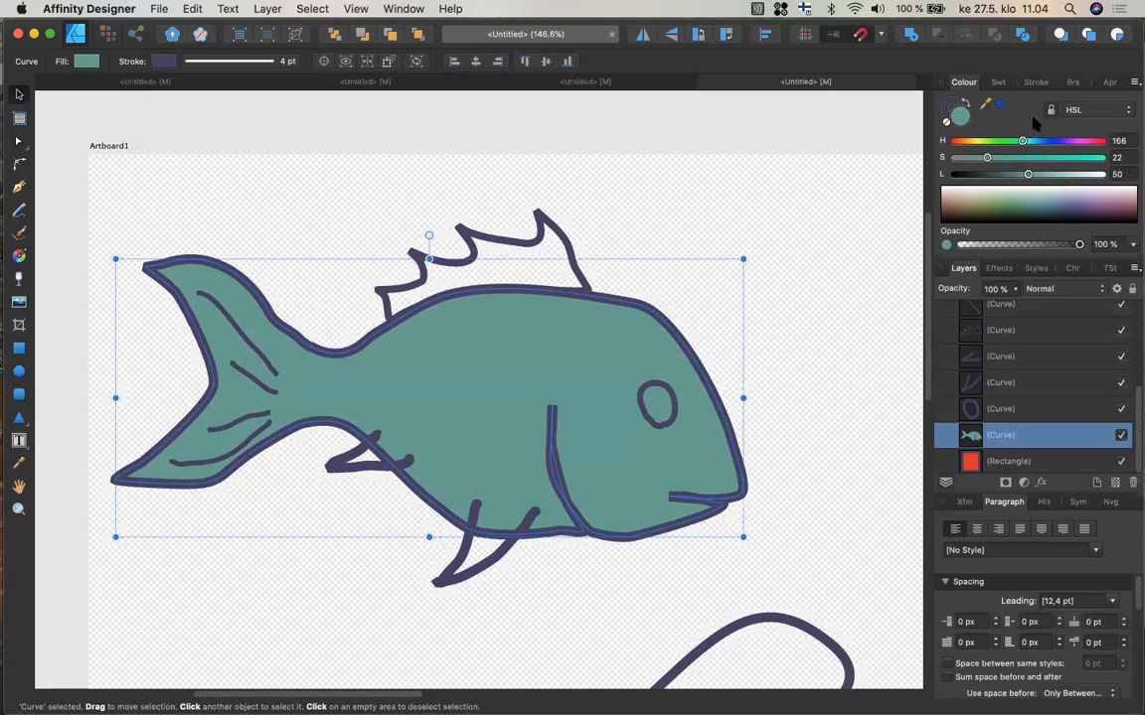
# Add the fish's current fill colour to the swatch palette.
pyautogui.click(998, 83)
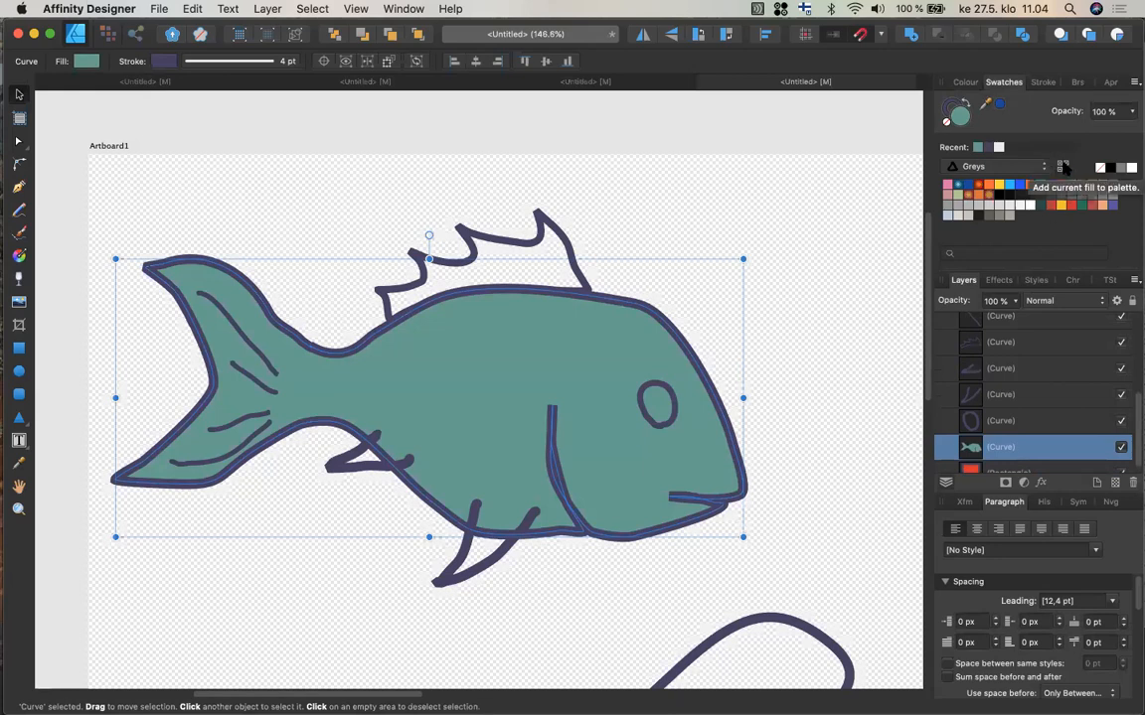
pyautogui.click(1063, 167)
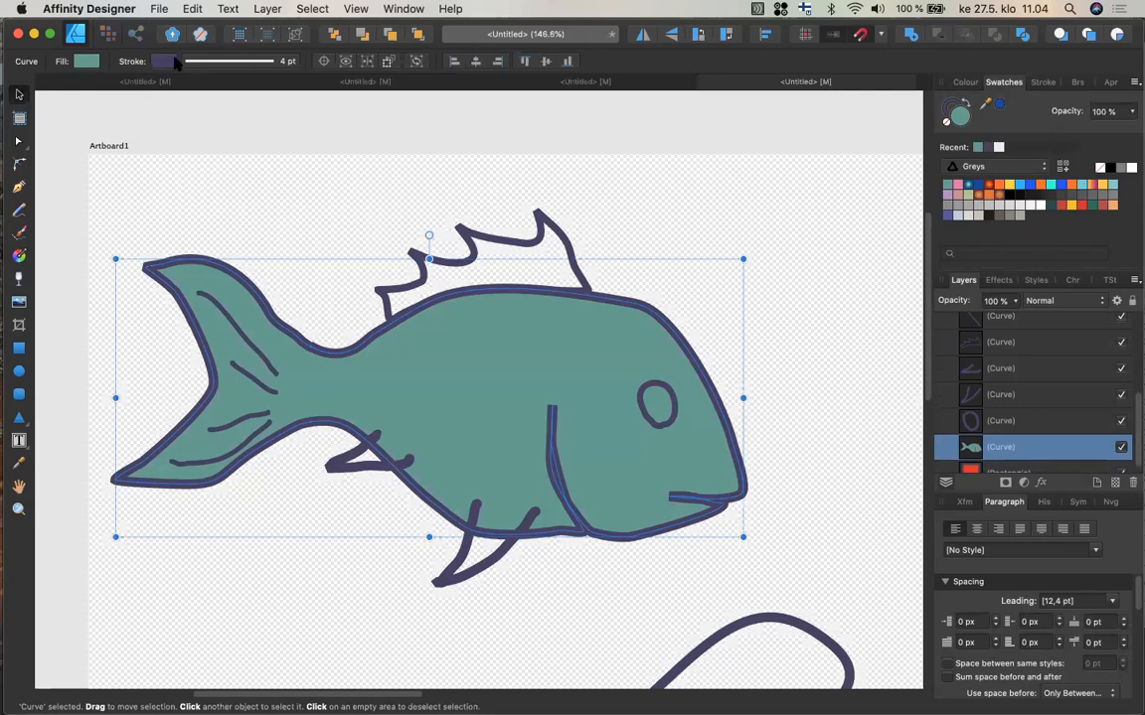
# Examine the fill's gradient options and briefly view another open document.
pyautogui.click(87, 62)
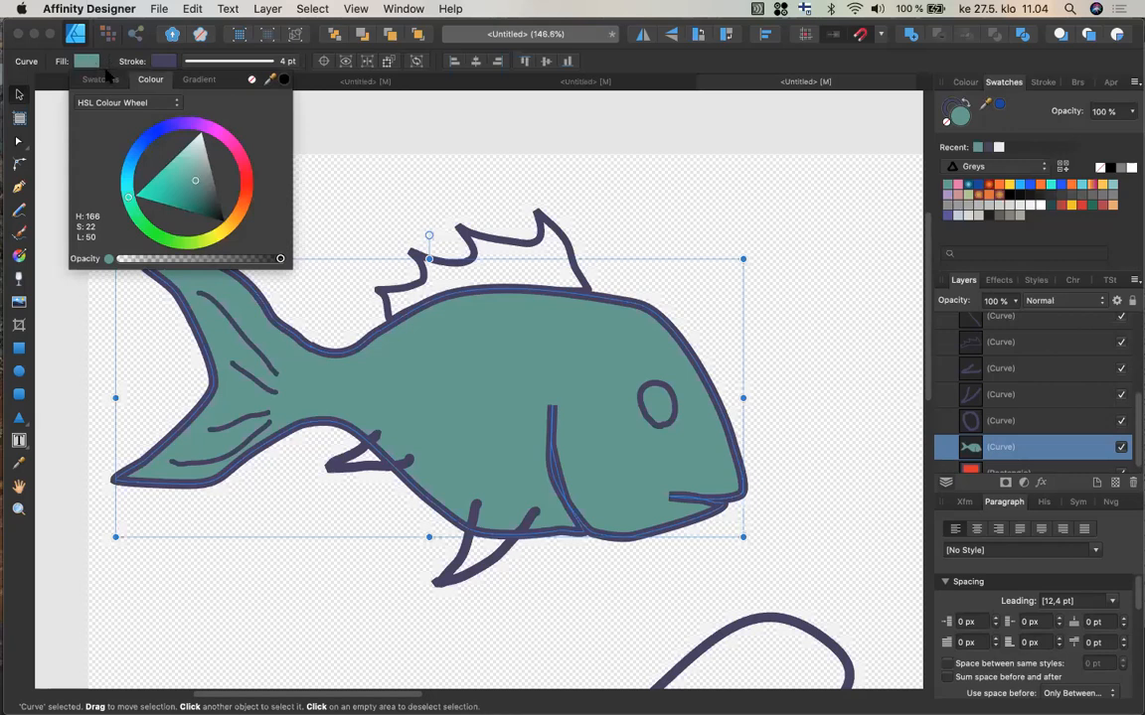
pyautogui.click(198, 80)
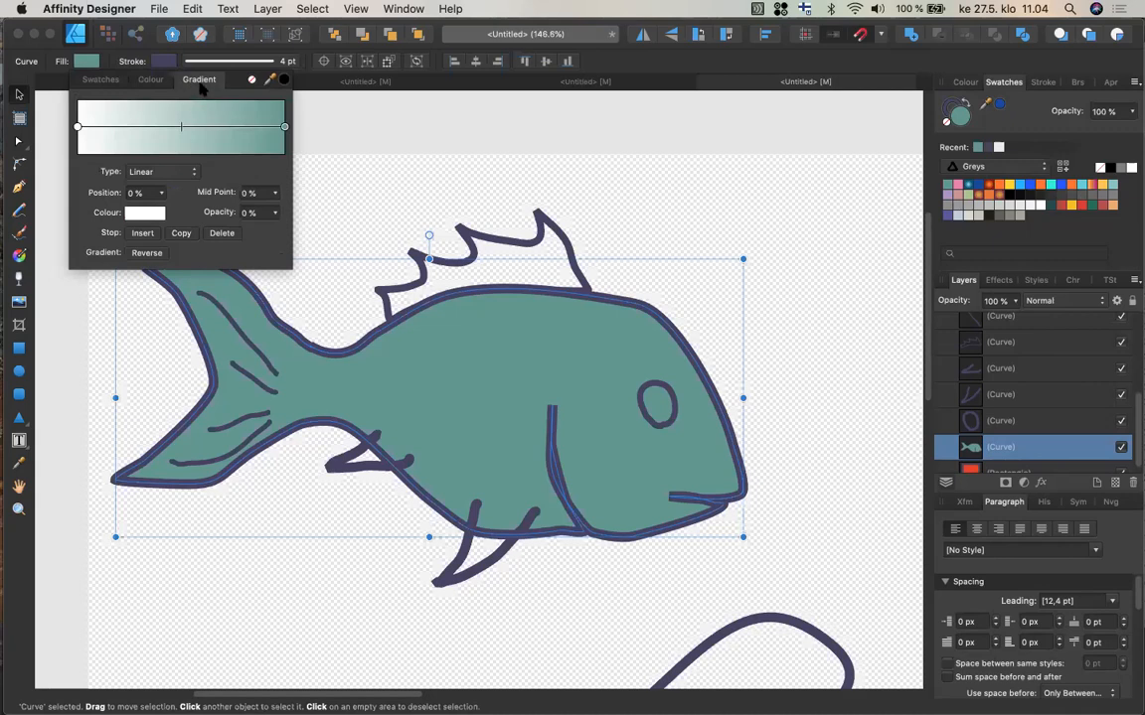
pyautogui.click(221, 139)
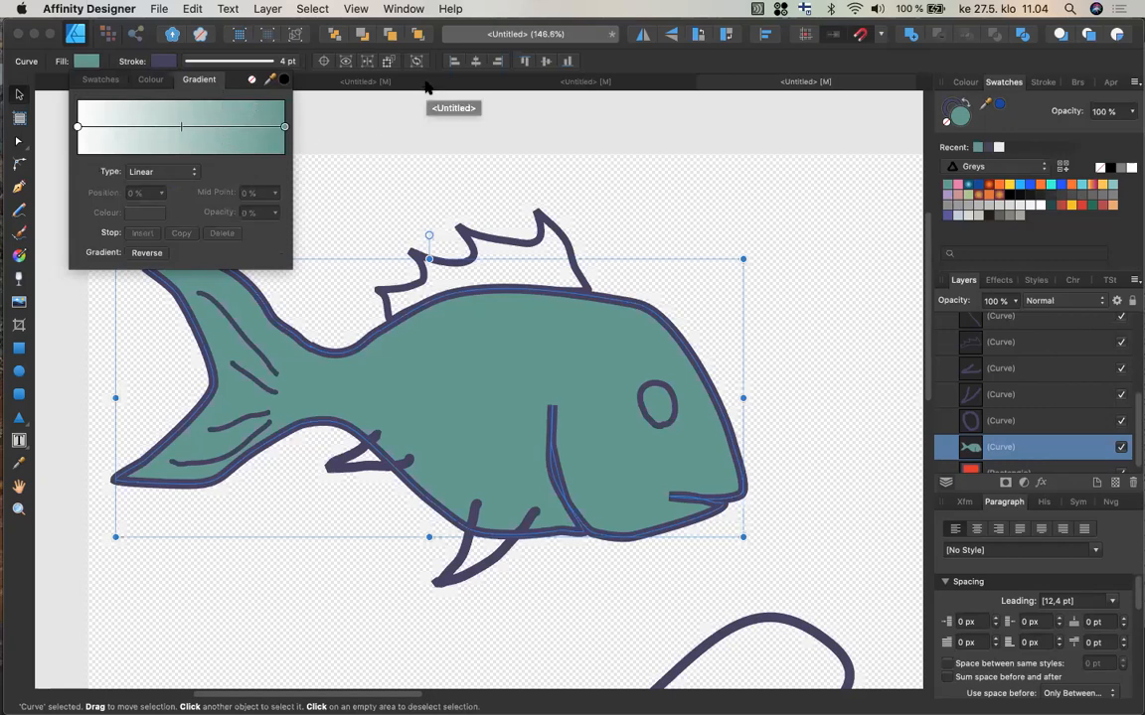
pyautogui.click(333, 83)
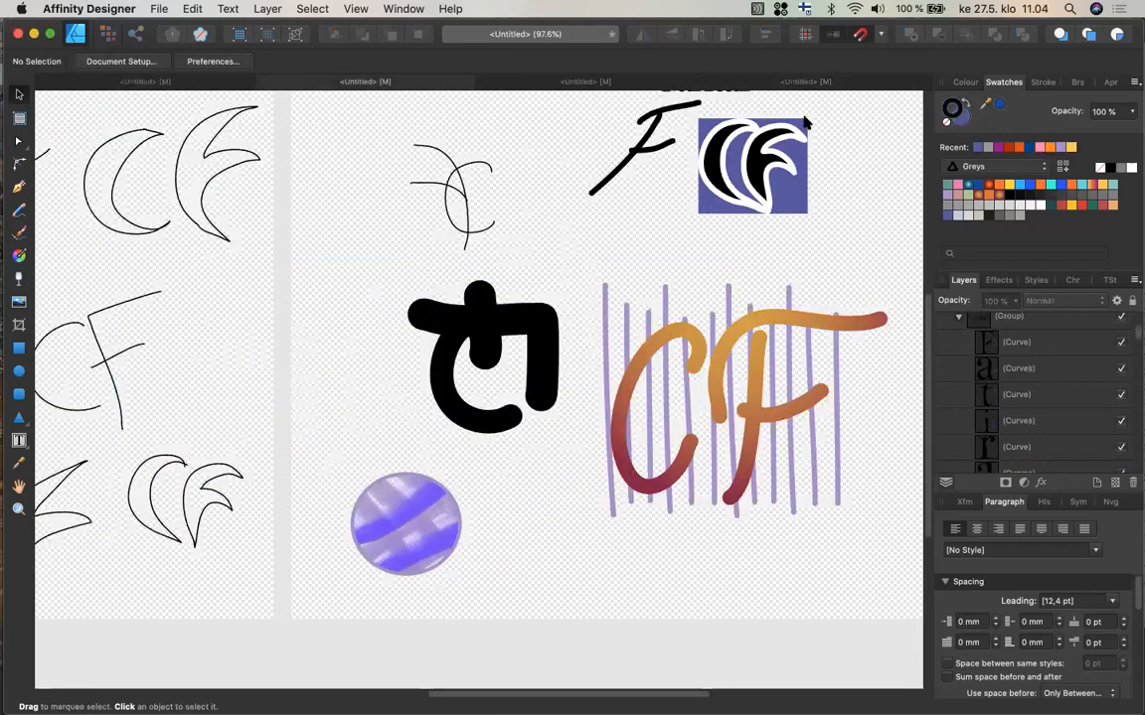
pyautogui.click(798, 85)
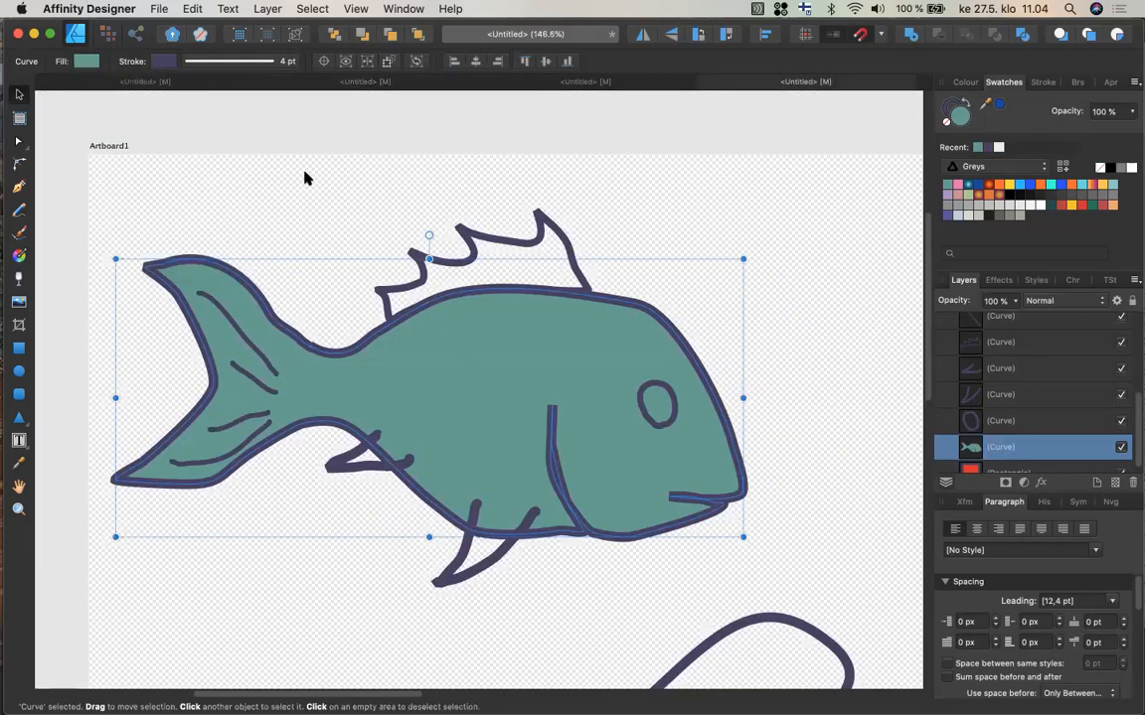
# Apply a linear gradient fill to the fish body with the Fill Tool, running from the back down past the belly.
pyautogui.click(19, 256)
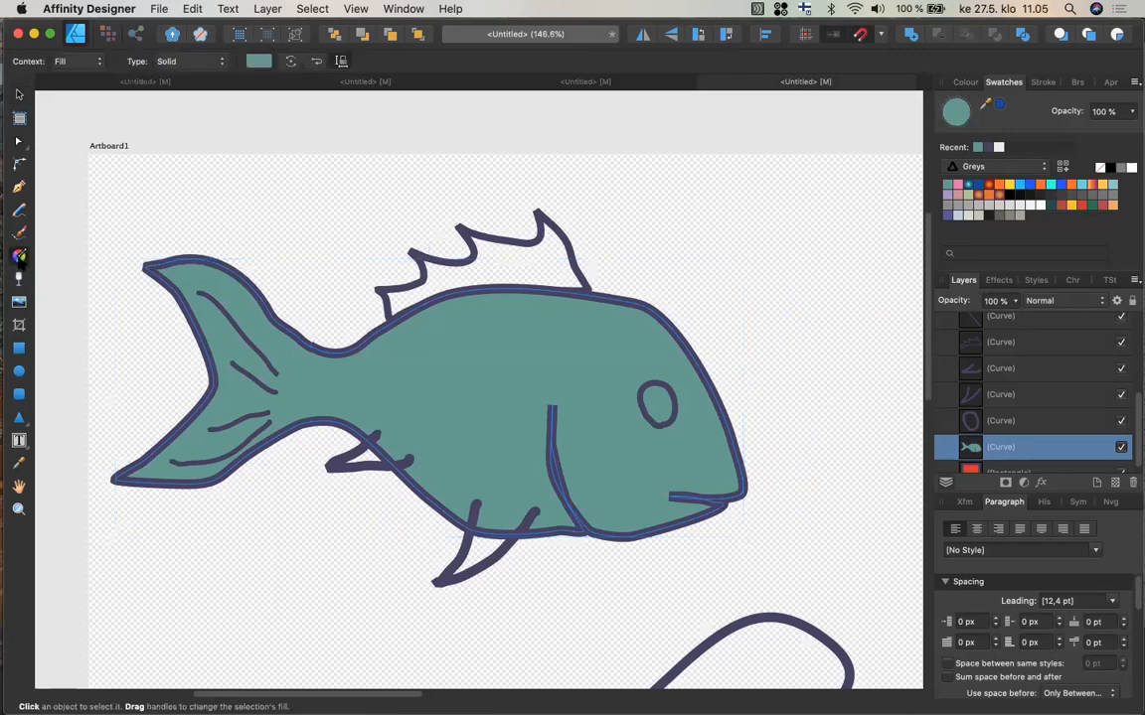
pyautogui.click(218, 64)
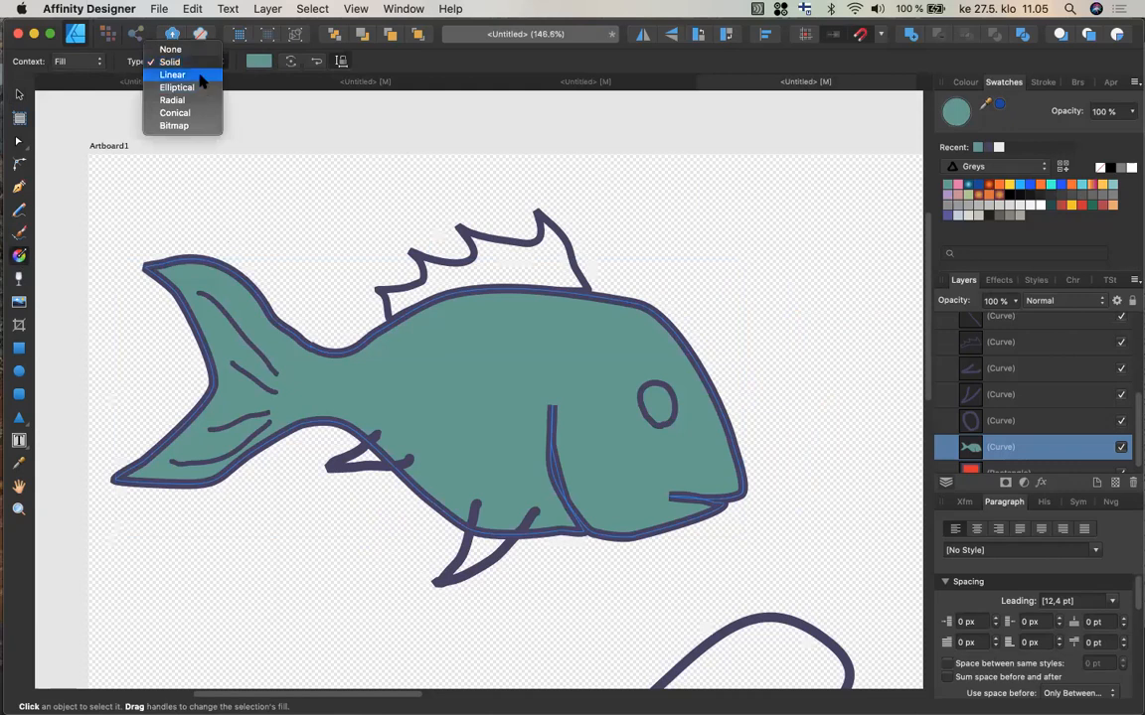
pyautogui.click(201, 75)
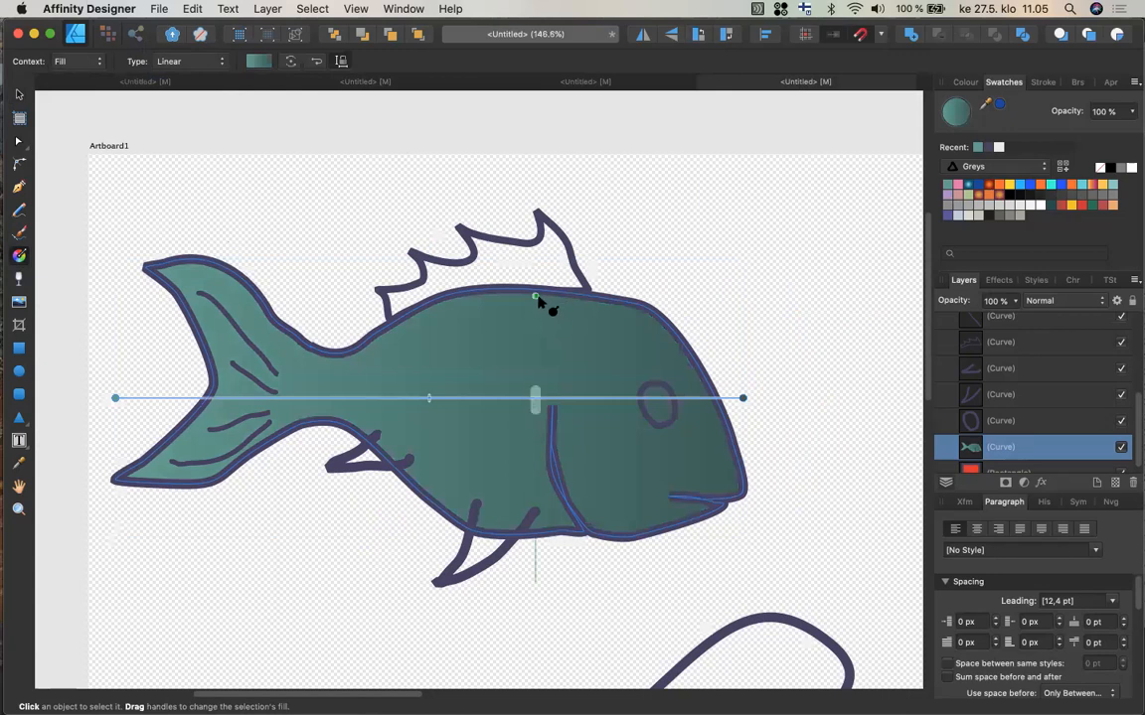
pyautogui.moveTo(535, 295); pyautogui.dragTo(513, 353)
pyautogui.moveTo(474, 459); pyautogui.dragTo(452, 565)
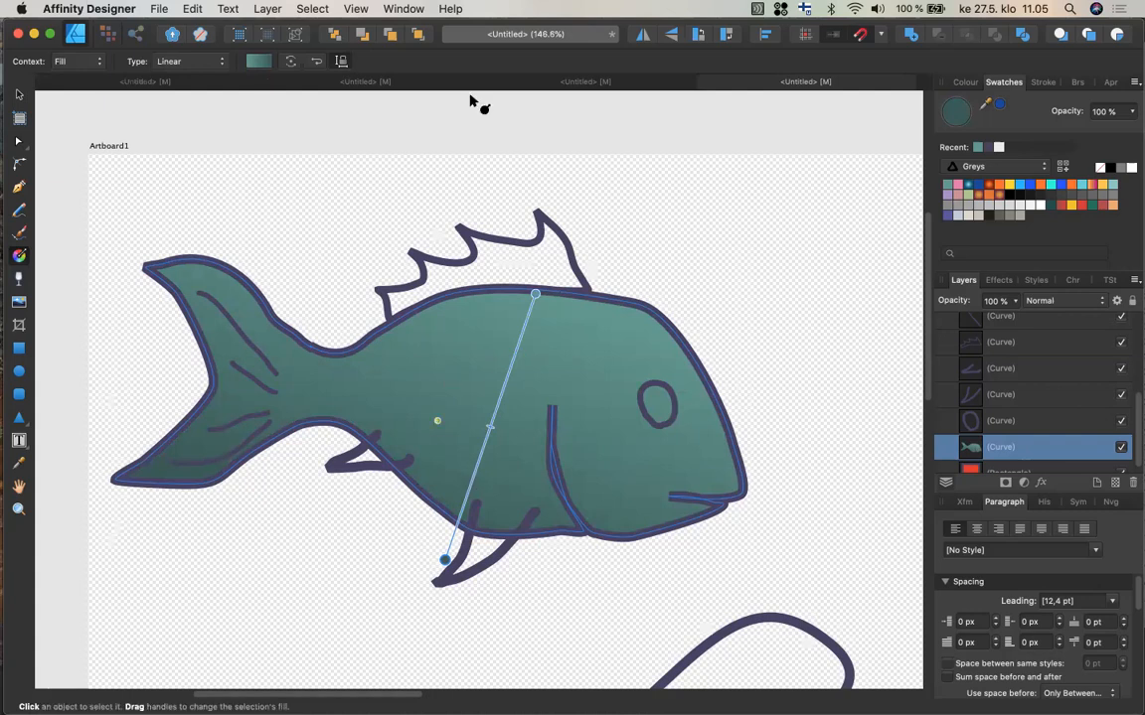
# In the gradient editor, set the end stop to H 166, S 8, L 73 and the start stop to H 166, S 100, L 18.
pyautogui.click(257, 62)
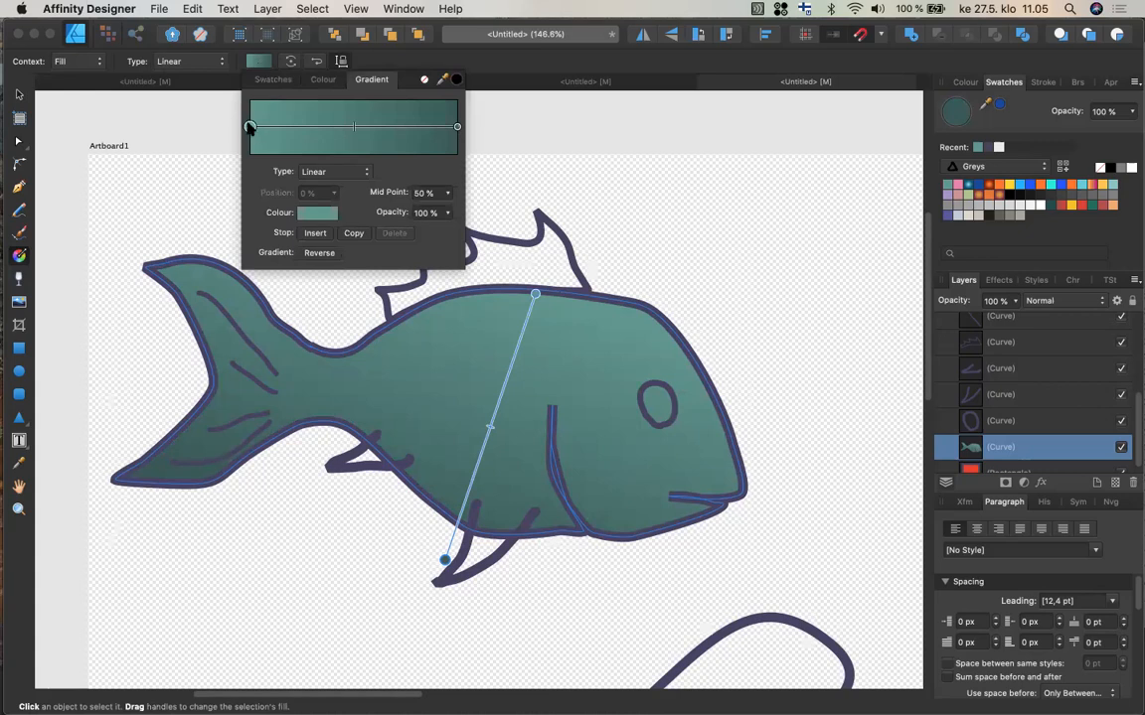
pyautogui.click(457, 126)
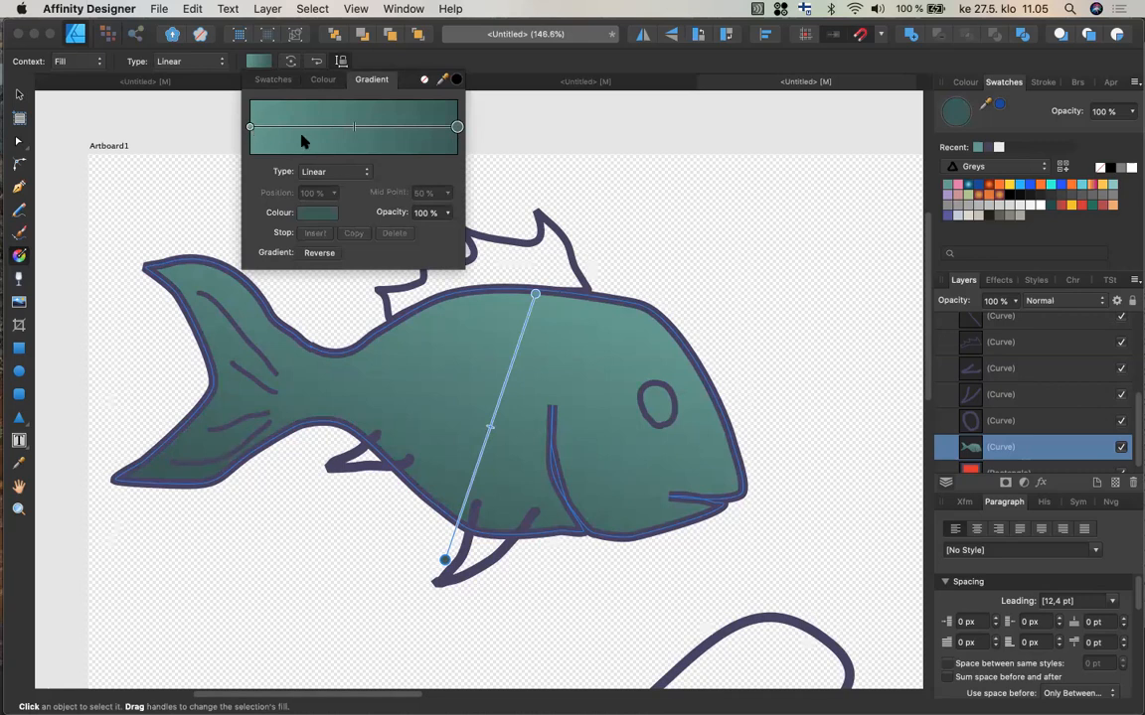
pyautogui.click(321, 214)
pyautogui.moveTo(403, 328); pyautogui.dragTo(404, 298)
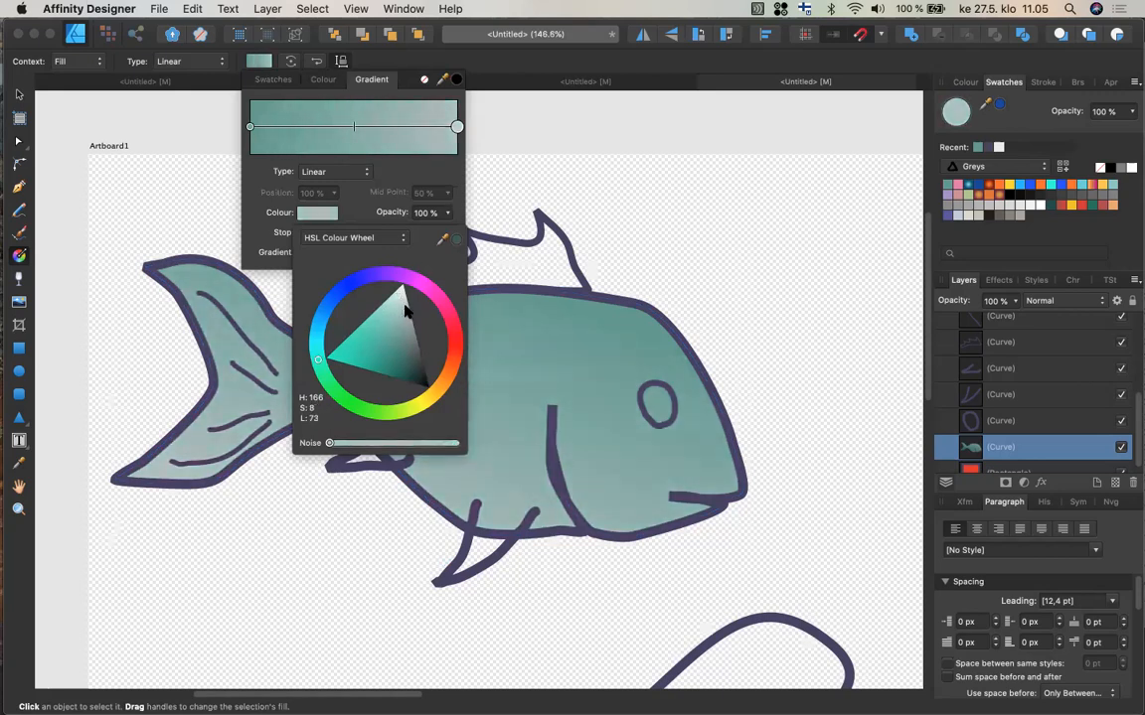
pyautogui.click(250, 127)
pyautogui.click(320, 214)
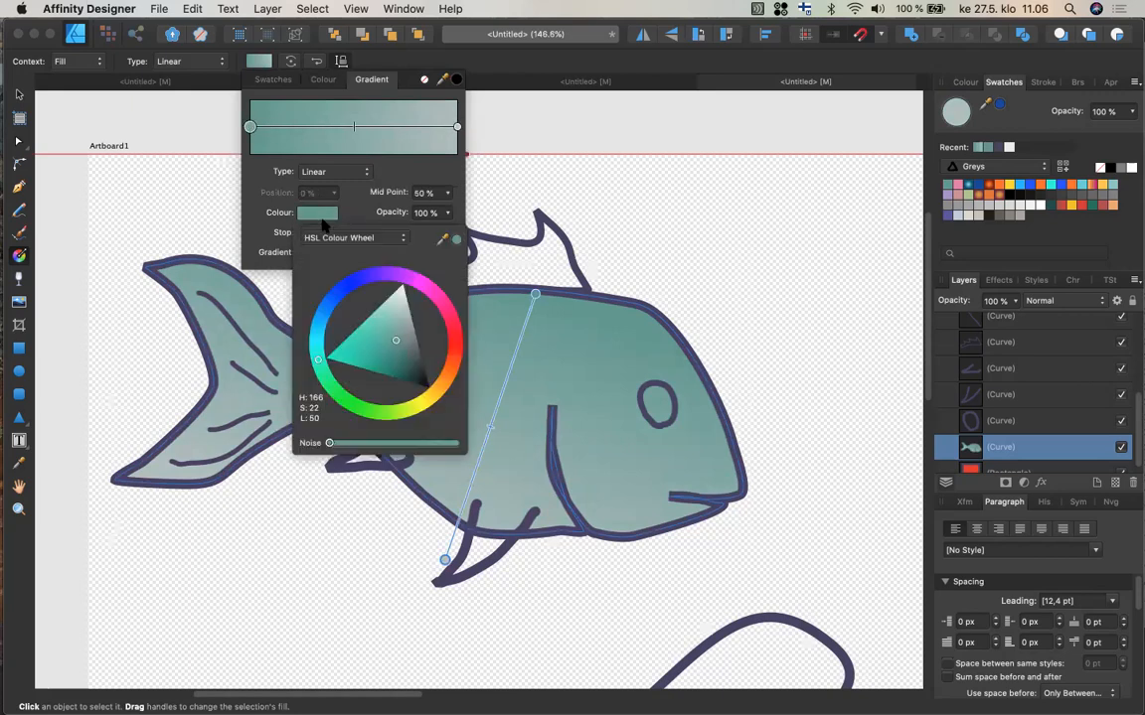
pyautogui.moveTo(395, 345)
pyautogui.mouseDown()
pyautogui.moveTo(413, 359)
pyautogui.moveTo(383, 353)
pyautogui.moveTo(393, 385)
pyautogui.mouseUp()
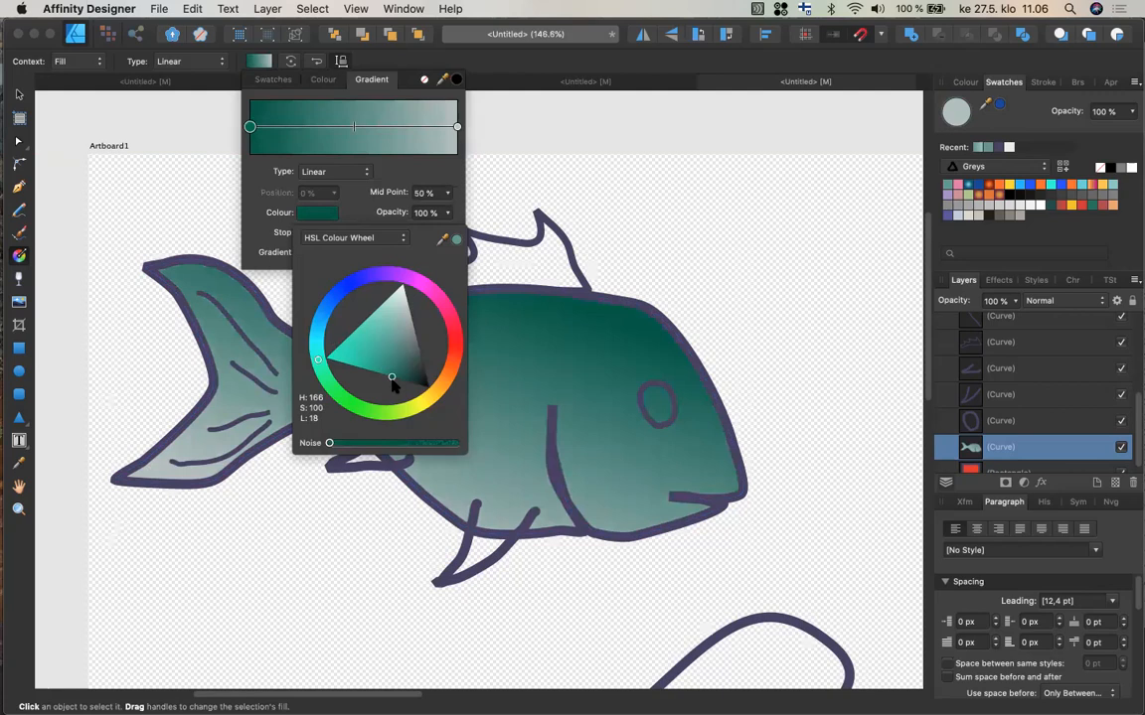
# Change the gradient's end stop colour to a light mint green.
pyautogui.click(456, 128)
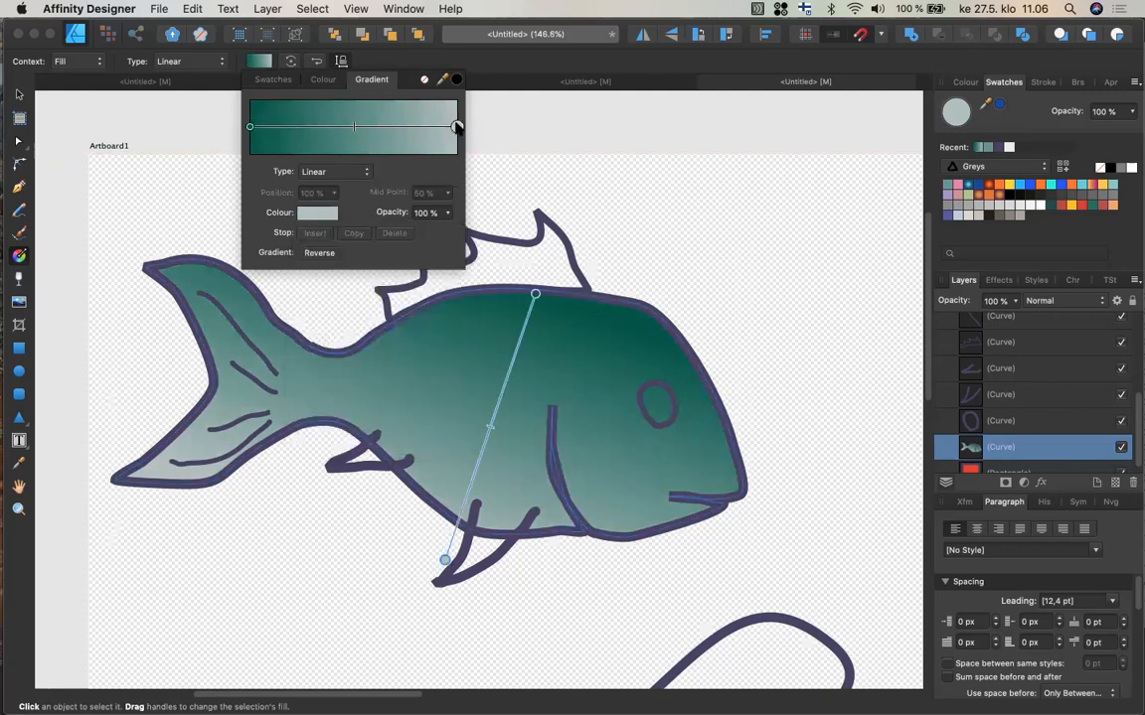
pyautogui.click(303, 212)
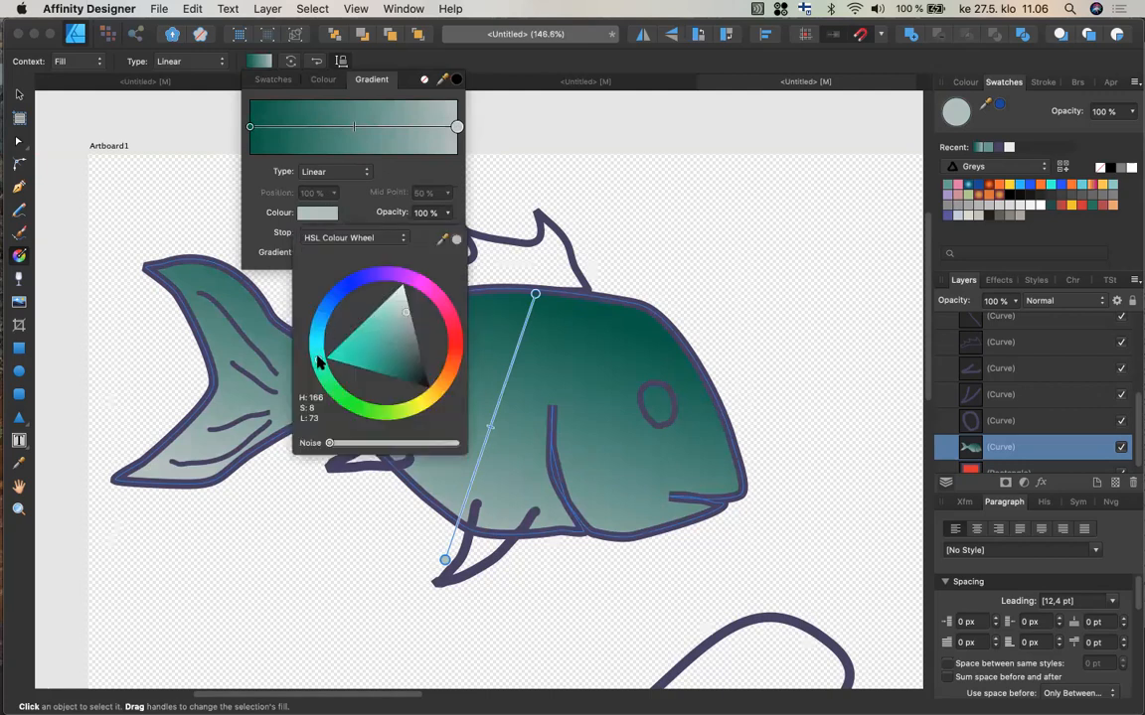
pyautogui.moveTo(318, 361); pyautogui.dragTo(335, 395)
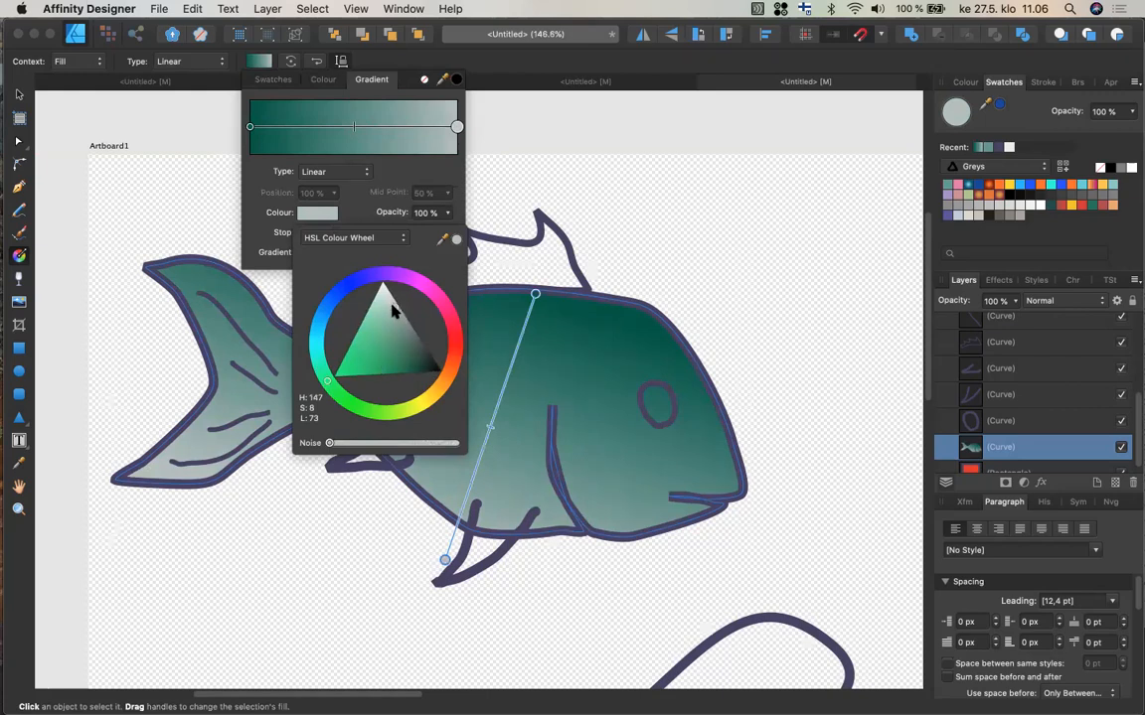
pyautogui.moveTo(374, 307); pyautogui.dragTo(370, 305)
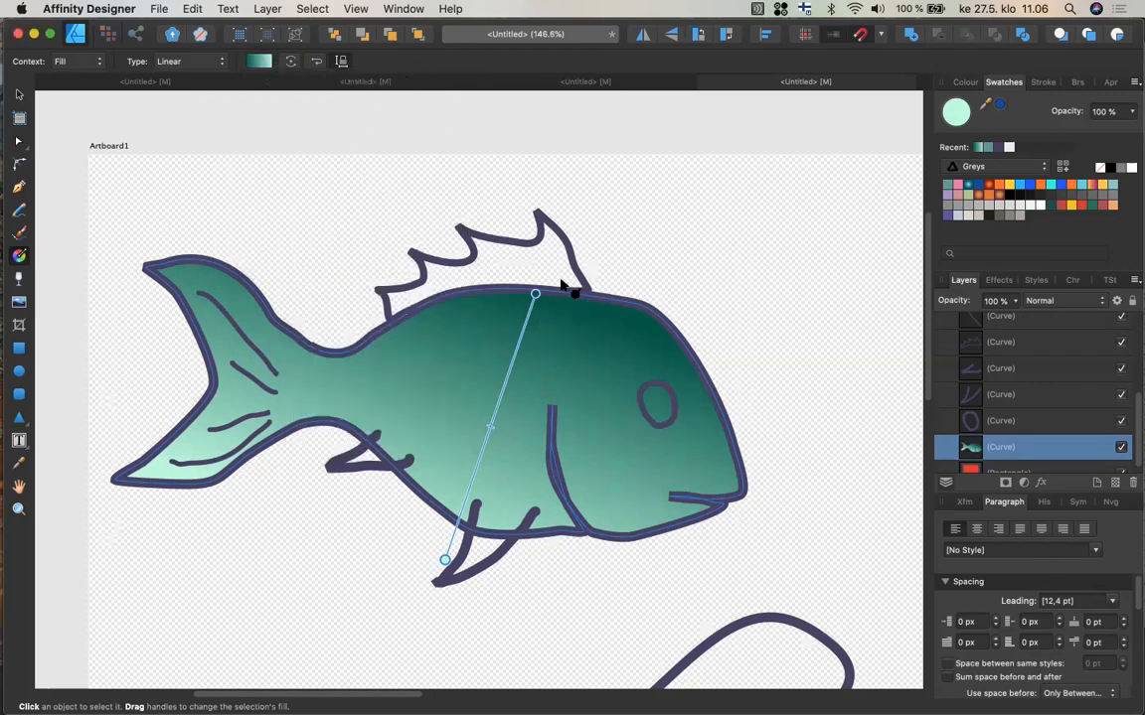
# Redraw the gradient from above the back down to the lower body and add the fill to the swatch palette.
pyautogui.moveTo(560, 269)
pyautogui.mouseDown()
pyautogui.moveTo(478, 448)
pyautogui.moveTo(524, 474)
pyautogui.mouseUp()
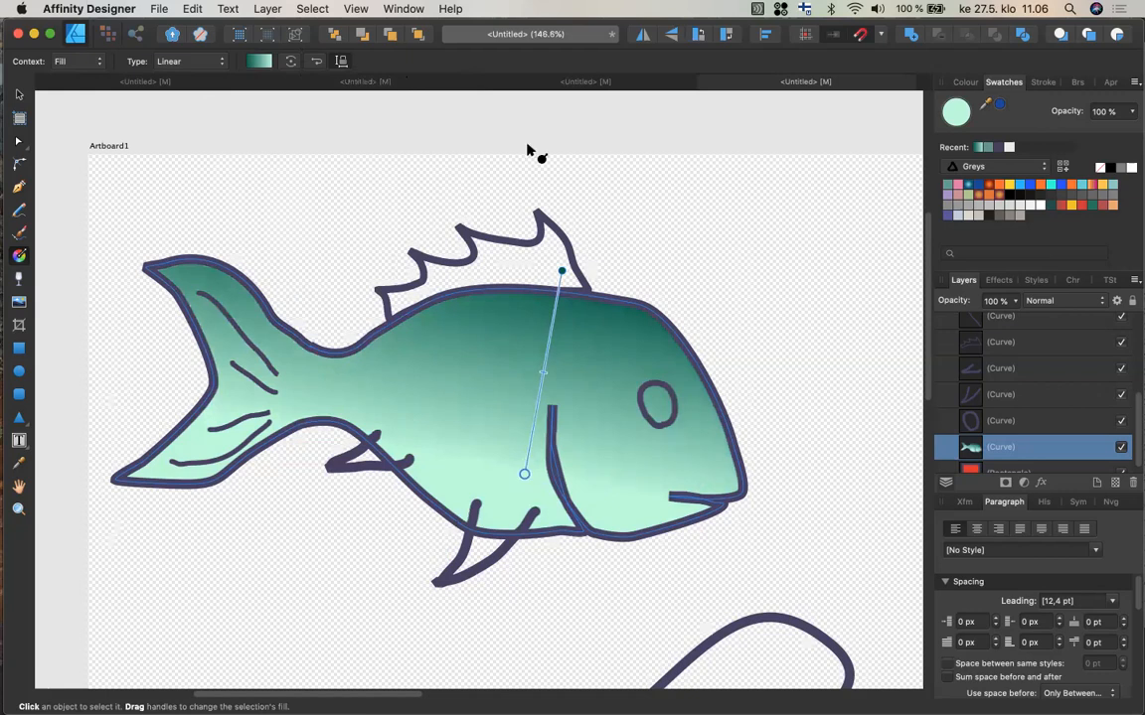
pyautogui.click(1062, 166)
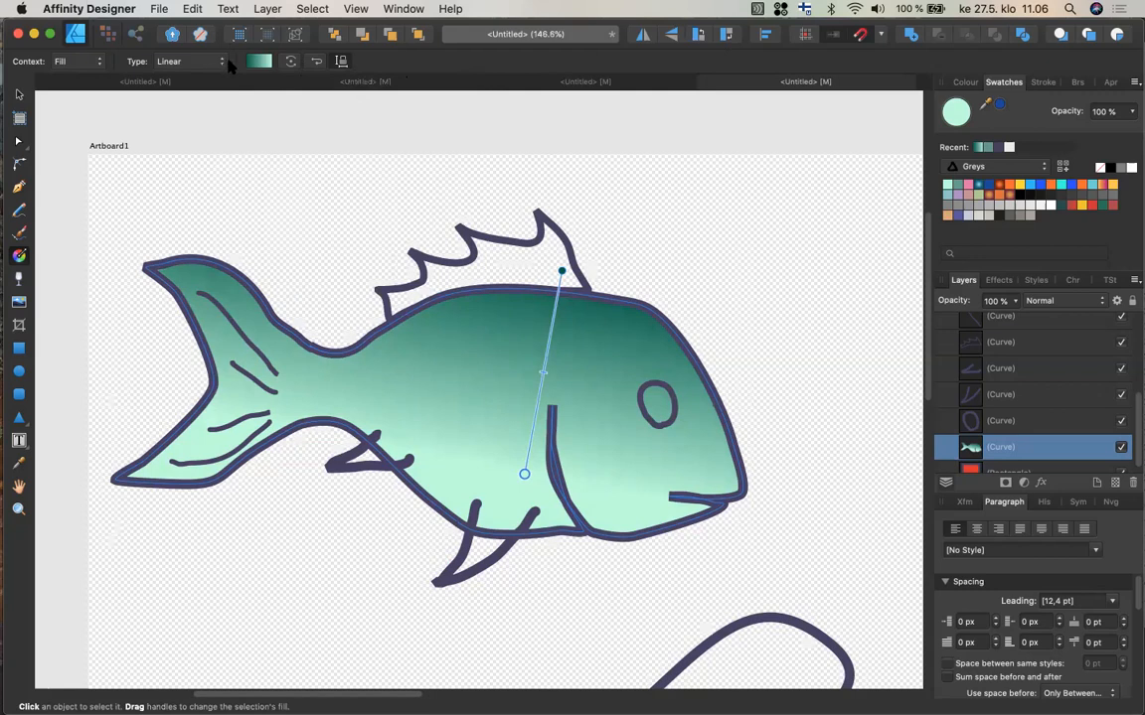
# Adjust the gradient midpoint and insert a blue stop of H 223, S 34, L 46 at 50% position.
pyautogui.click(260, 62)
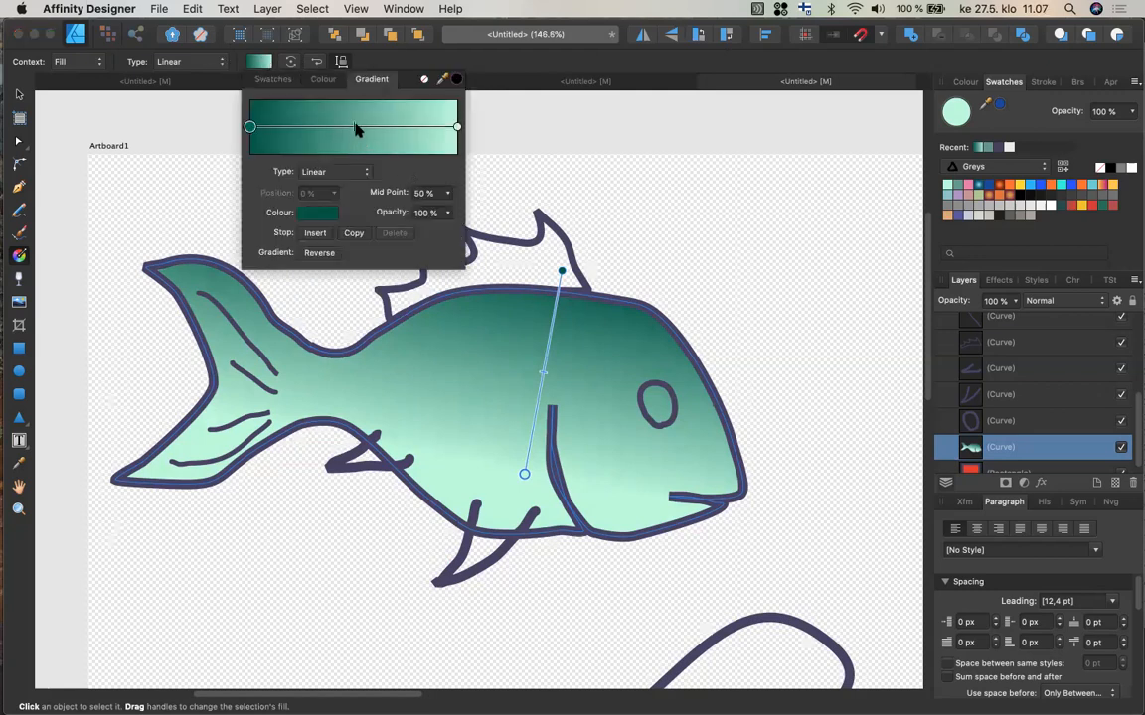
pyautogui.moveTo(353, 130)
pyautogui.mouseDown()
pyautogui.moveTo(310, 130)
pyautogui.moveTo(358, 133)
pyautogui.mouseUp()
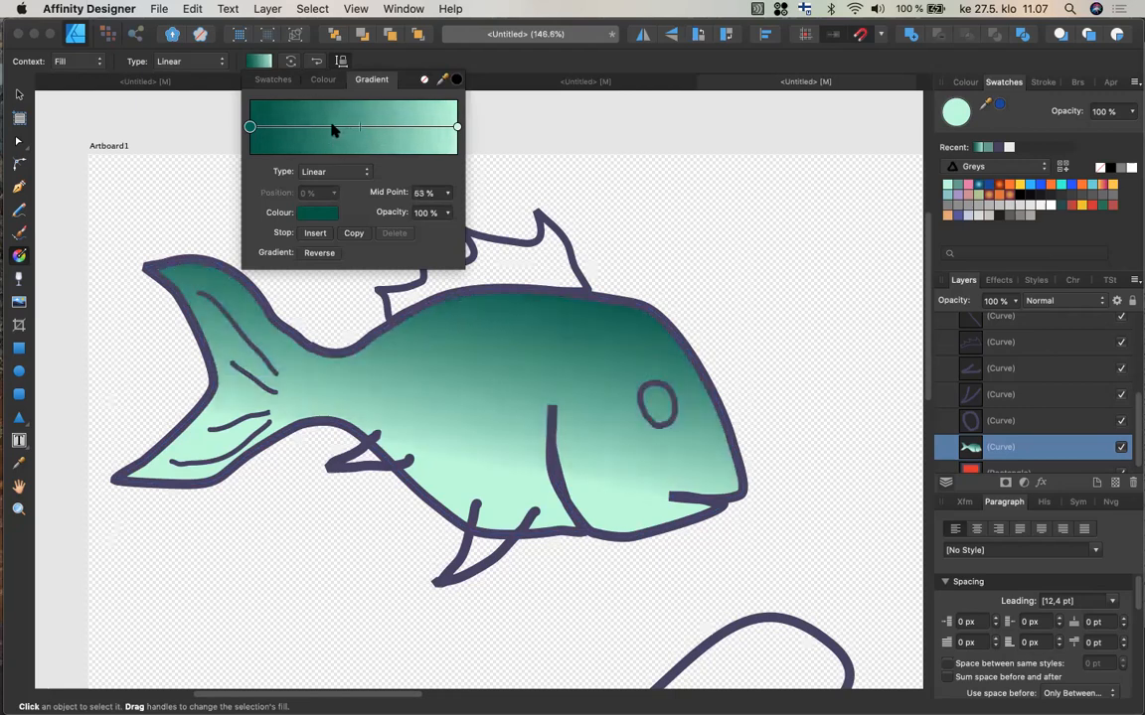
pyautogui.click(333, 127)
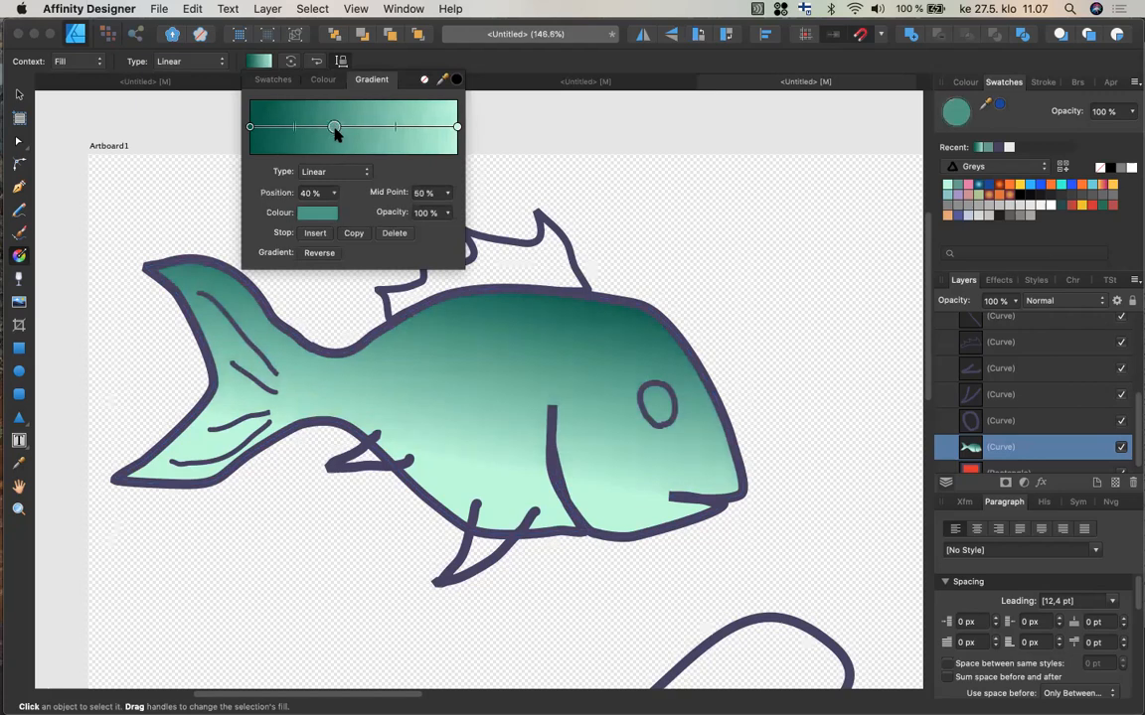
pyautogui.click(321, 213)
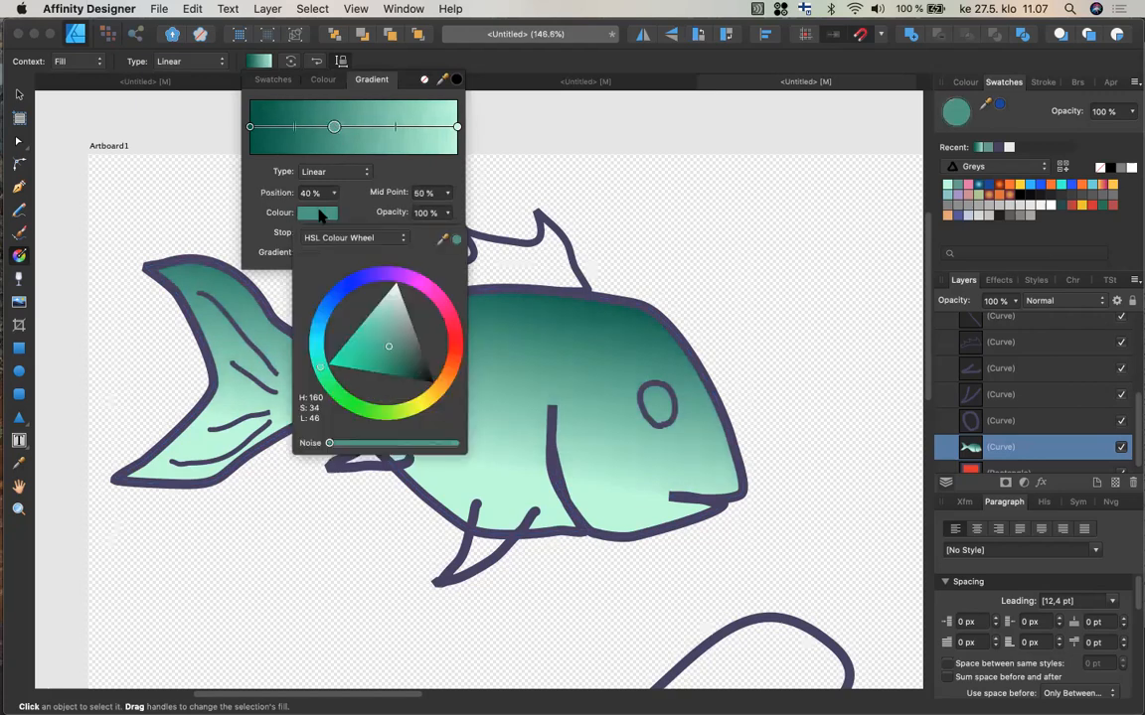
pyautogui.click(338, 303)
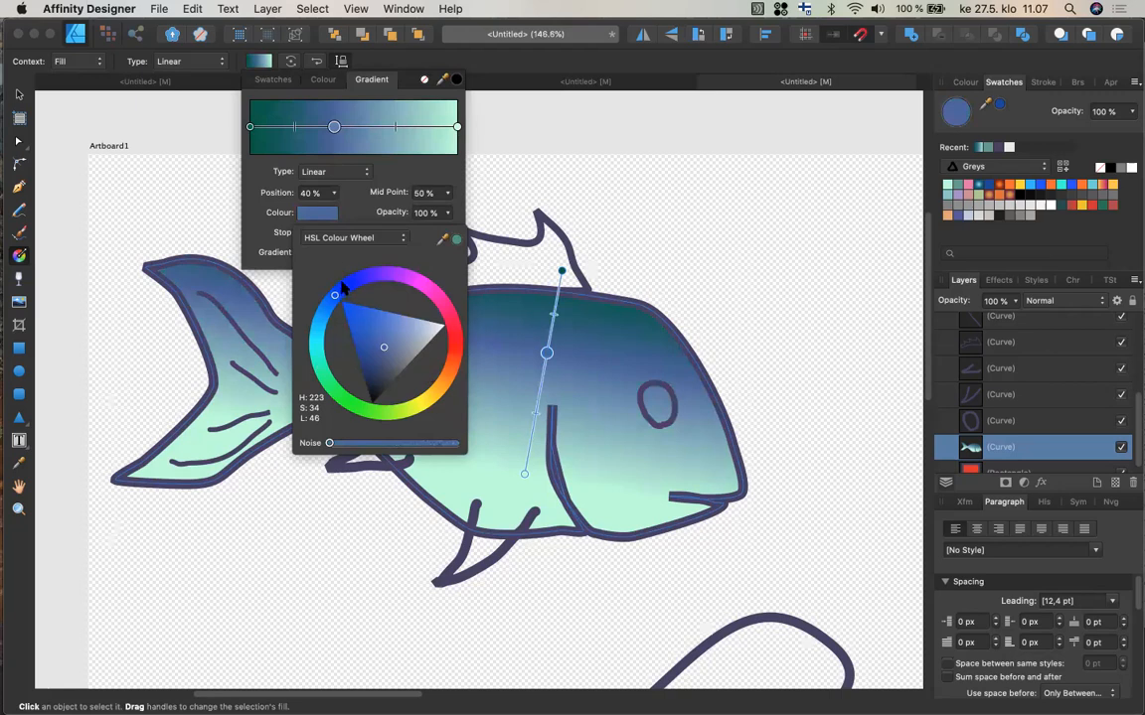
pyautogui.moveTo(334, 129)
pyautogui.mouseDown()
pyautogui.moveTo(348, 128)
pyautogui.moveTo(299, 127)
pyautogui.moveTo(355, 129)
pyautogui.mouseUp()
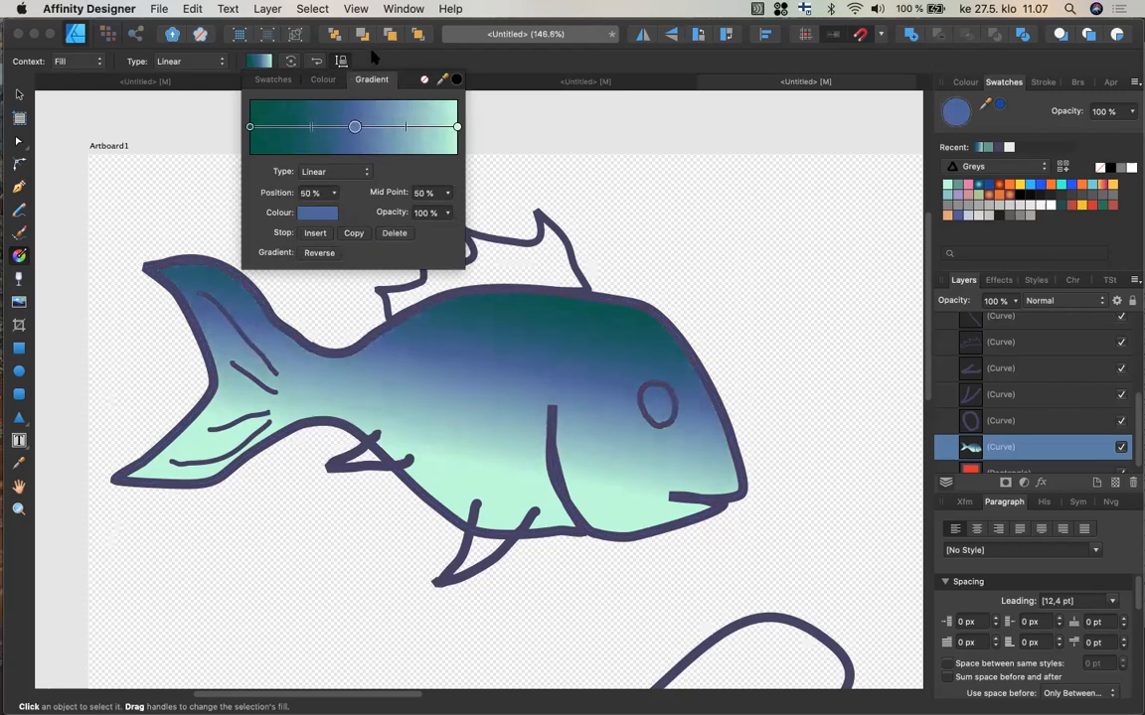
# Switch the fill to a radial gradient and redraw it from the upper back down past the belly.
pyautogui.click(219, 63)
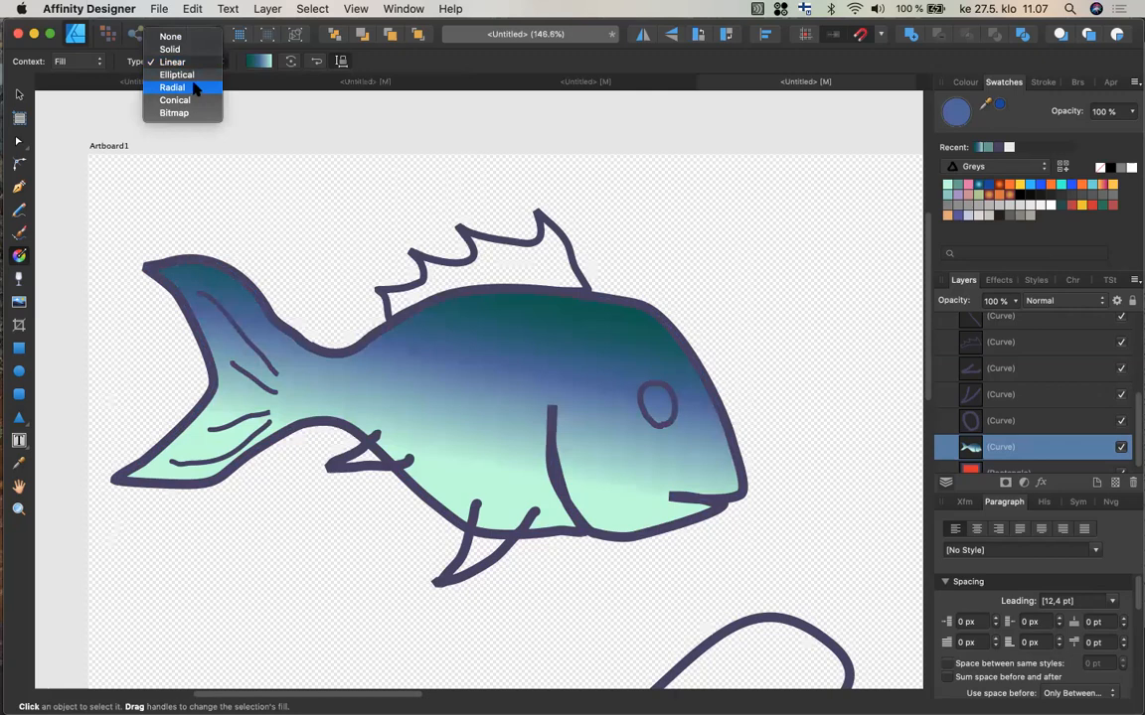
pyautogui.click(196, 89)
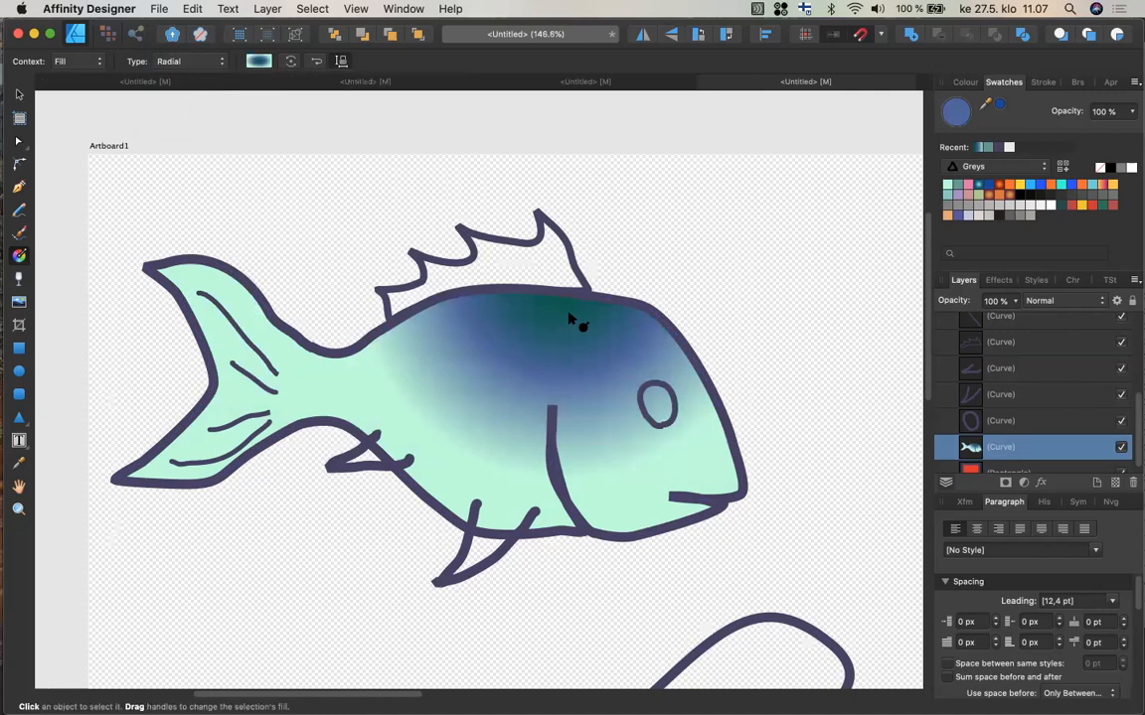
pyautogui.moveTo(501, 379); pyautogui.dragTo(284, 422)
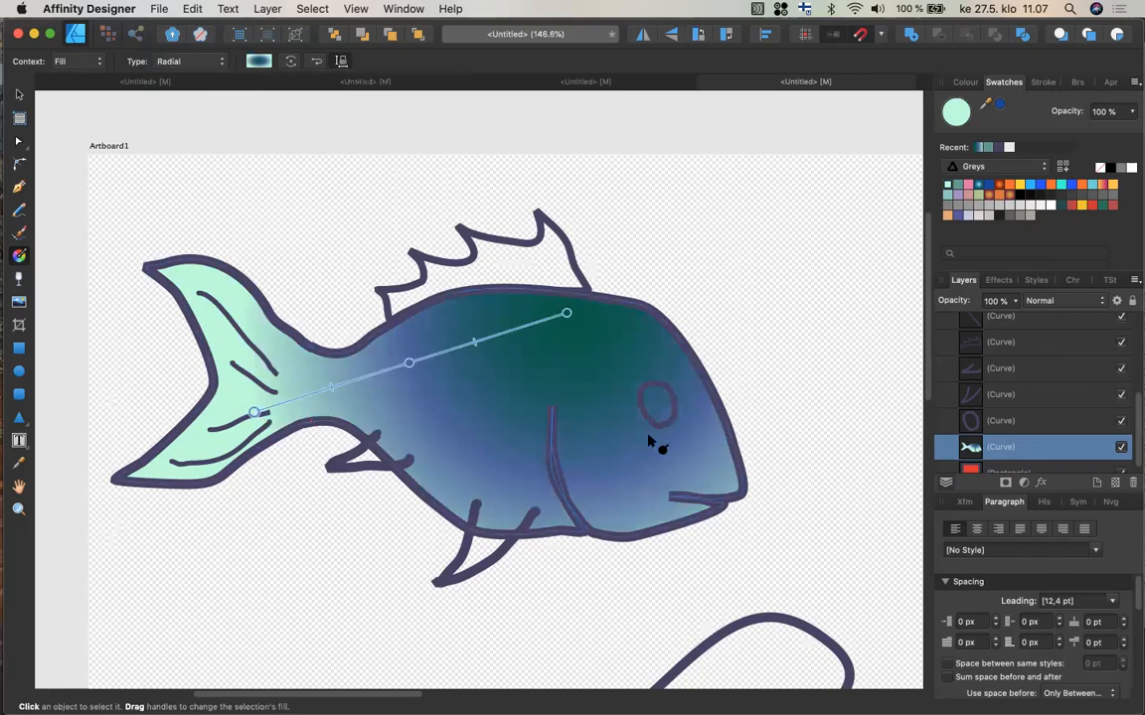
pyautogui.moveTo(504, 372); pyautogui.dragTo(219, 363)
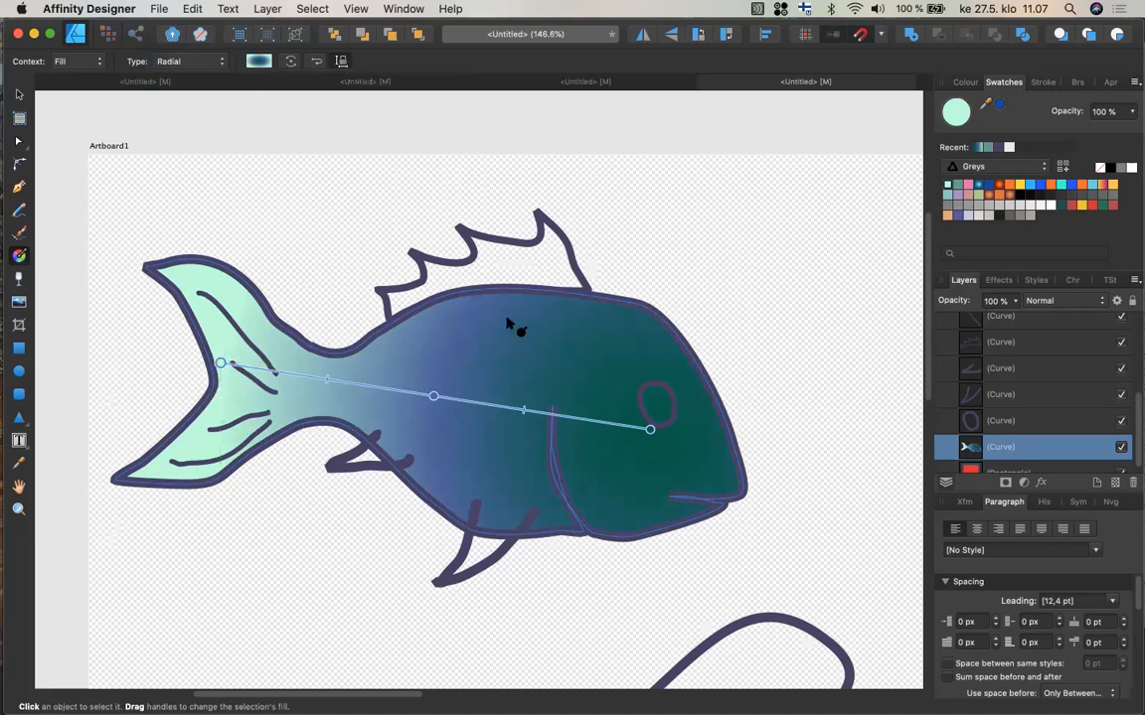
pyautogui.moveTo(516, 316); pyautogui.dragTo(400, 576)
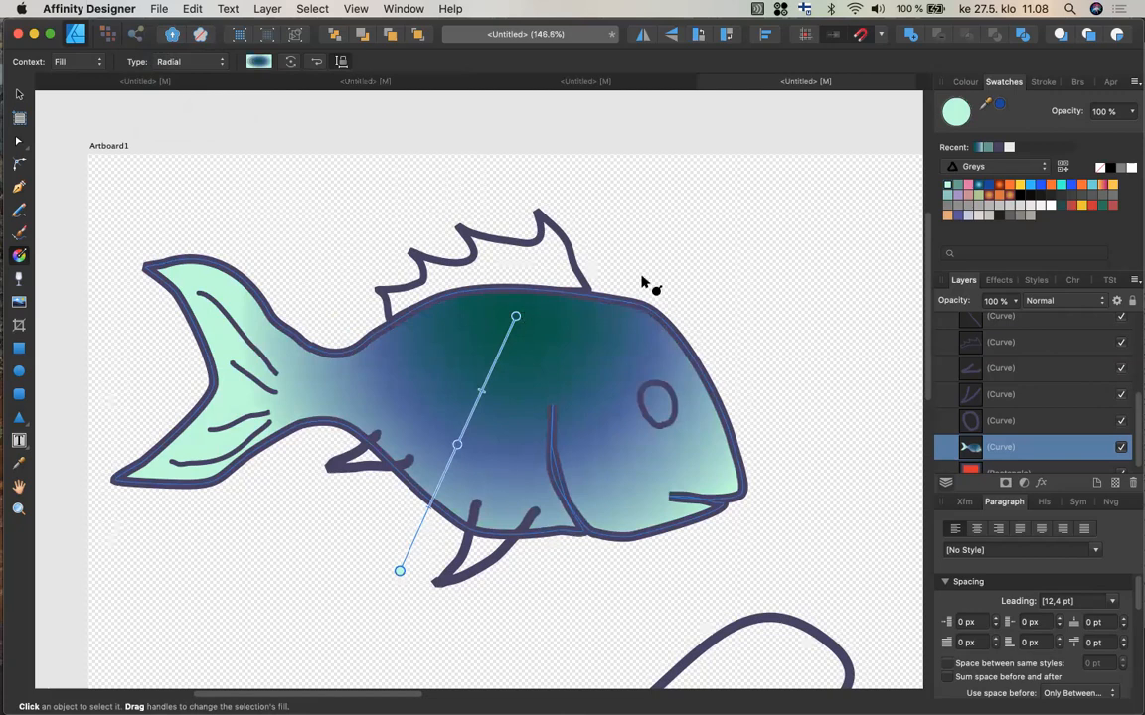
# Switch the fill to an elliptical gradient and reshape its handles to stretch it toward the tail.
pyautogui.click(219, 62)
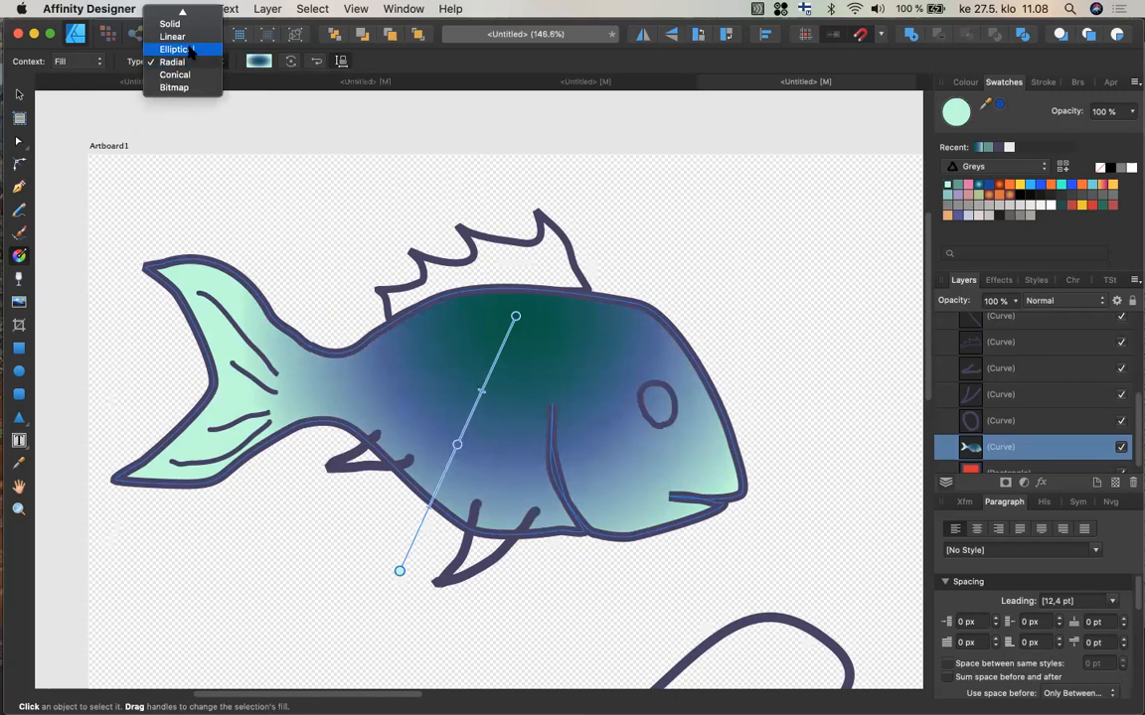
pyautogui.click(194, 50)
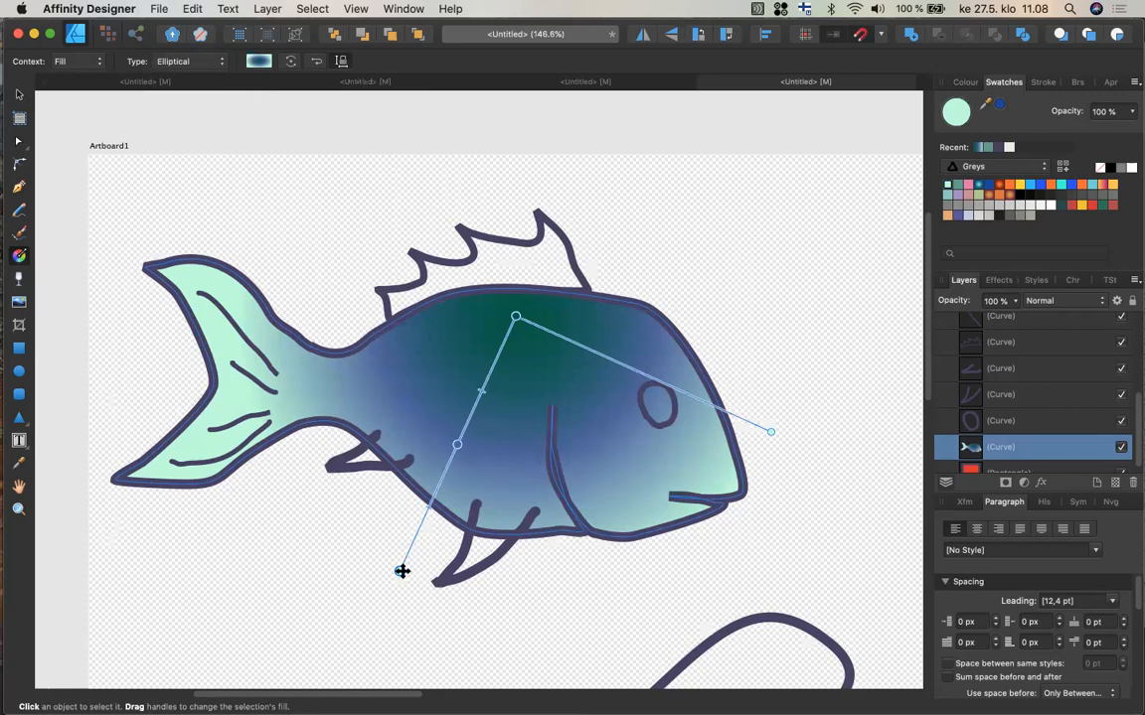
pyautogui.moveTo(401, 571); pyautogui.dragTo(199, 449)
pyautogui.moveTo(289, 492); pyautogui.dragTo(129, 412)
pyautogui.click(516, 317)
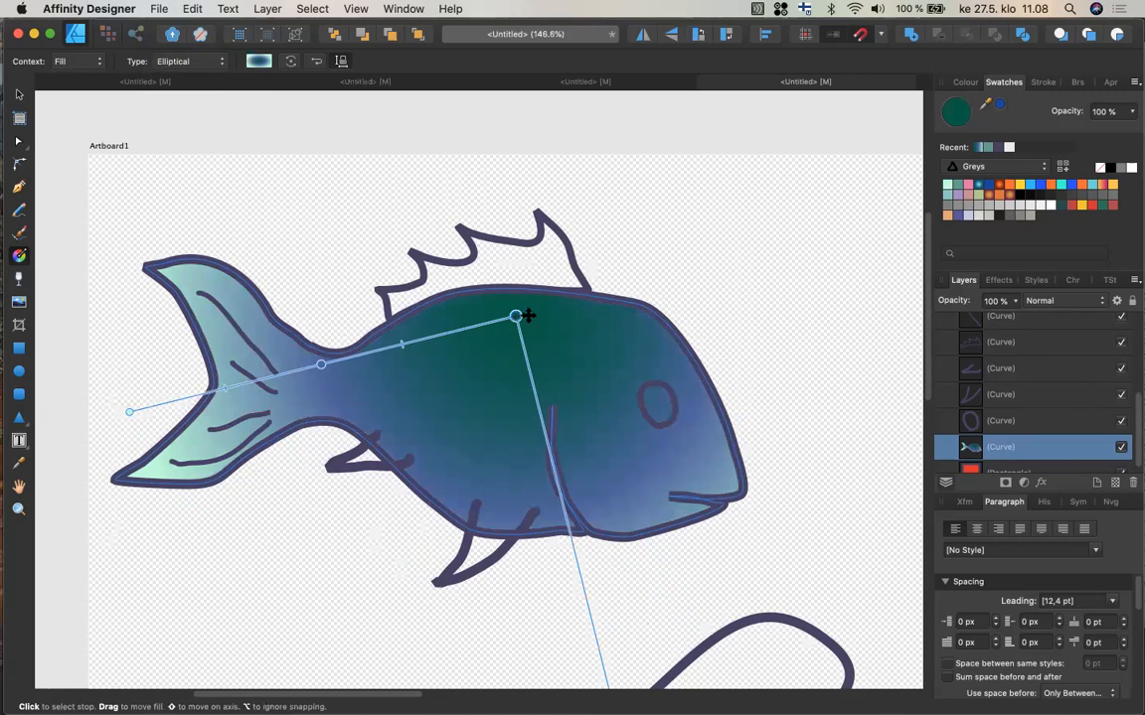
pyautogui.moveTo(528, 315); pyautogui.dragTo(552, 301)
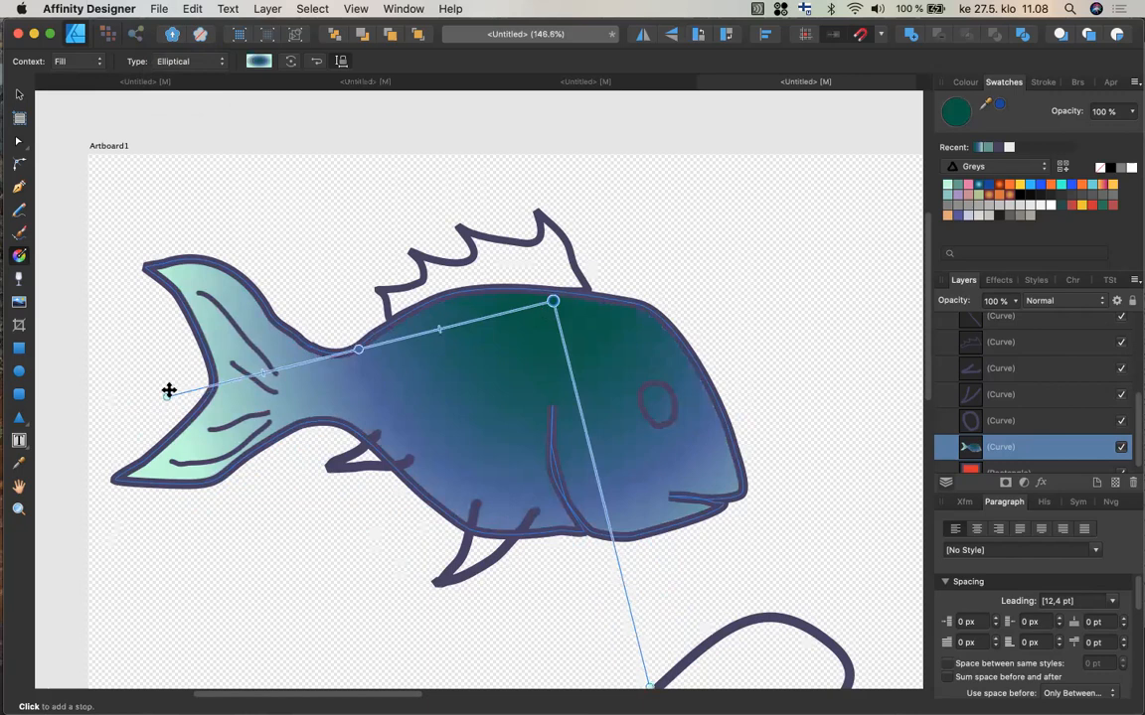
pyautogui.moveTo(168, 392); pyautogui.dragTo(171, 421)
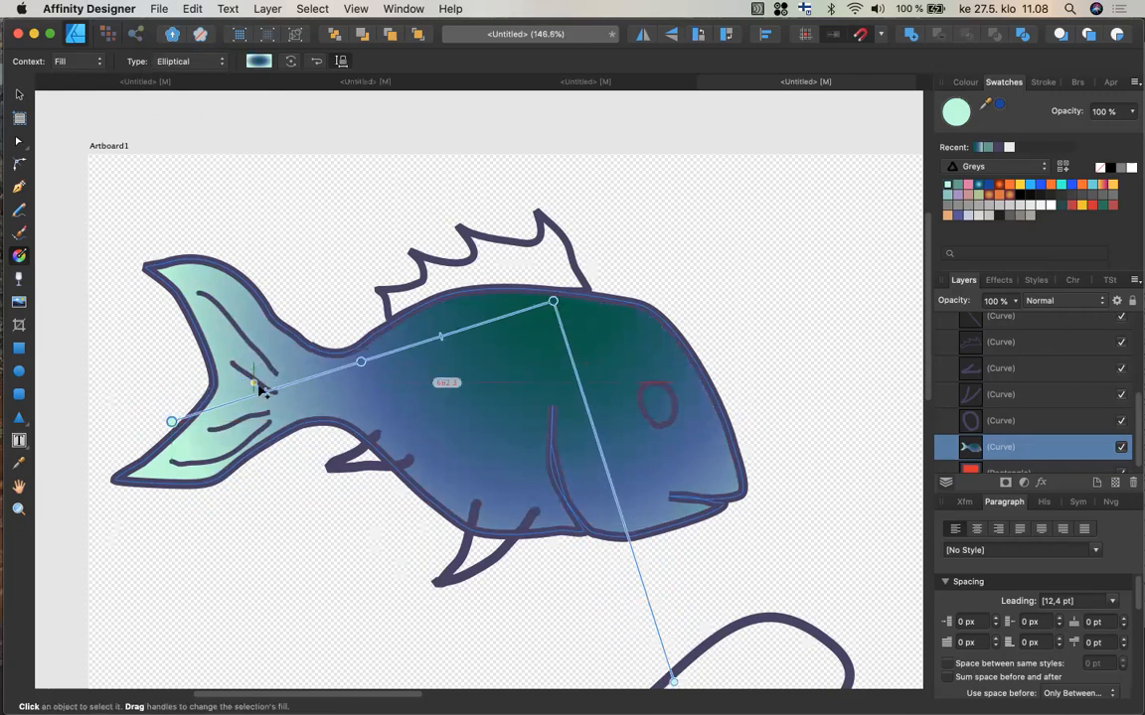
# Try a conical gradient type, then switch the fill back to linear.
pyautogui.click(220, 62)
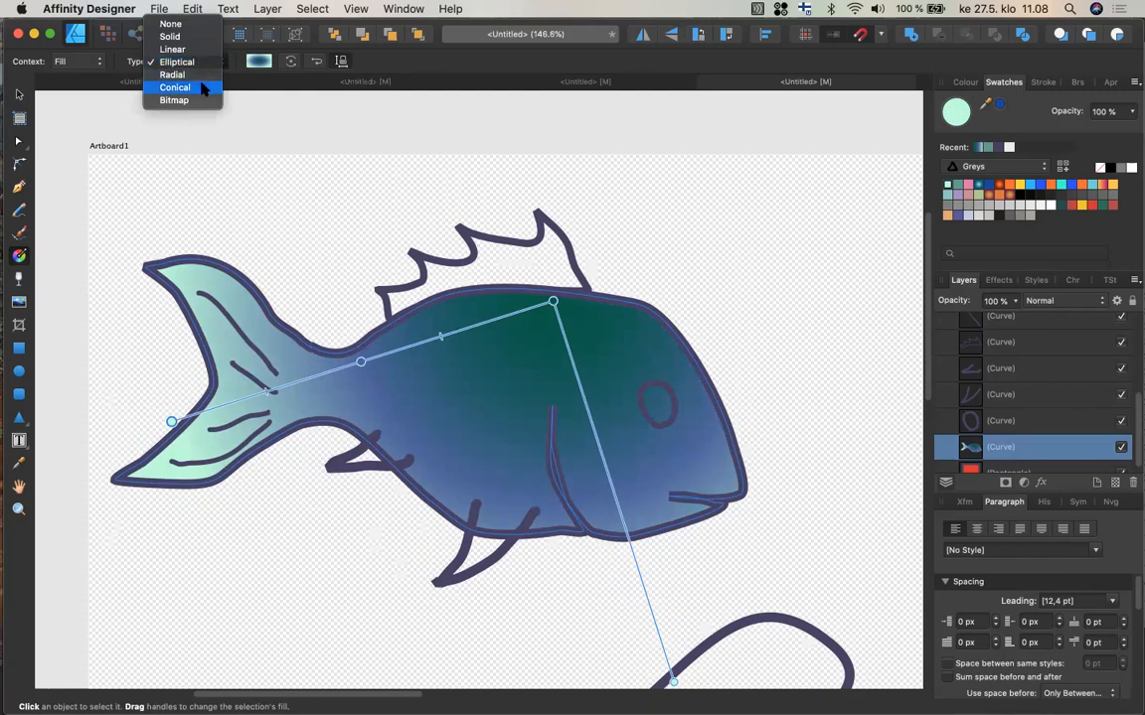
pyautogui.click(202, 87)
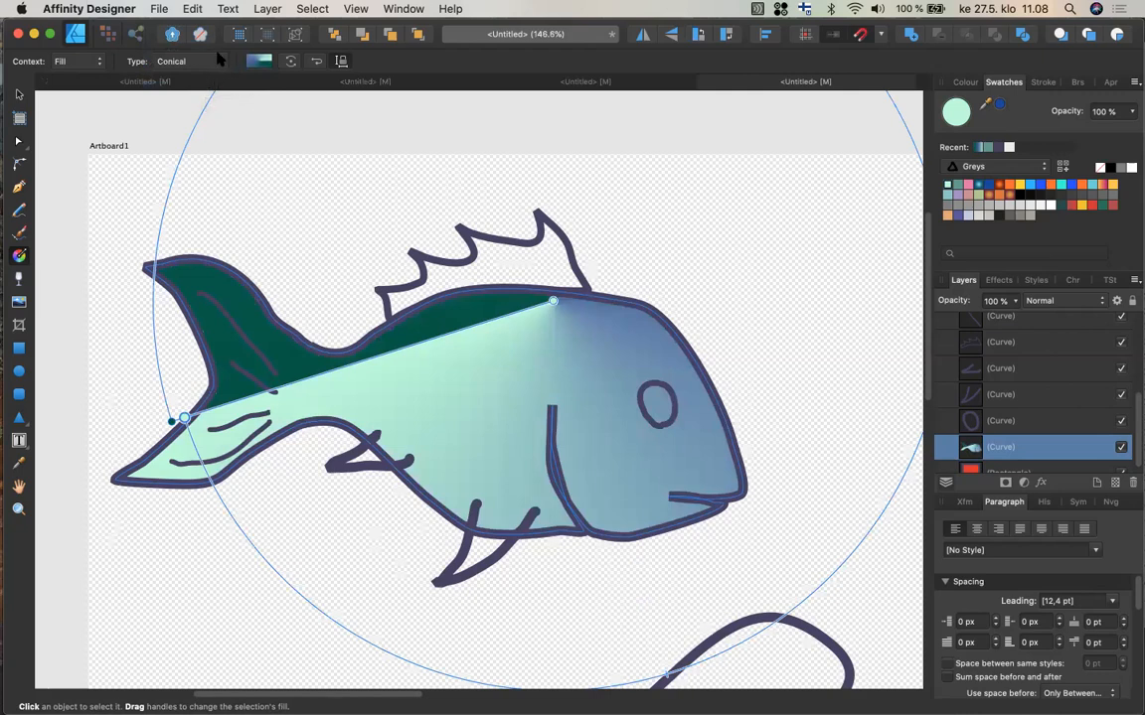
pyautogui.click(219, 61)
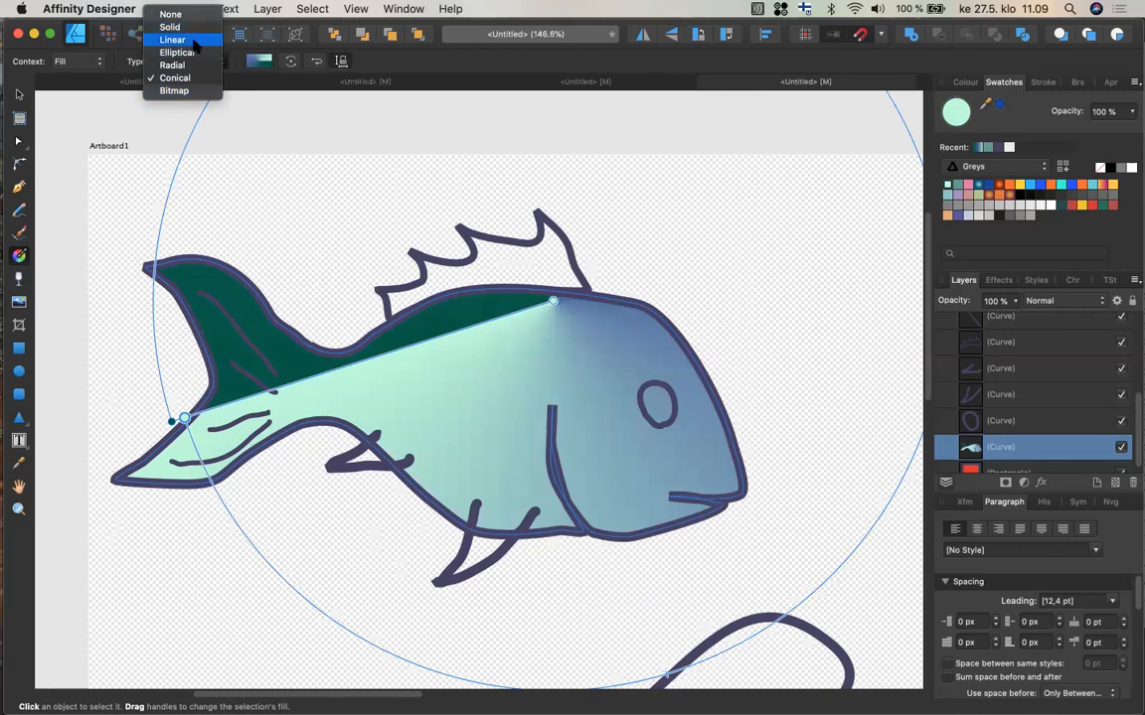
pyautogui.click(175, 40)
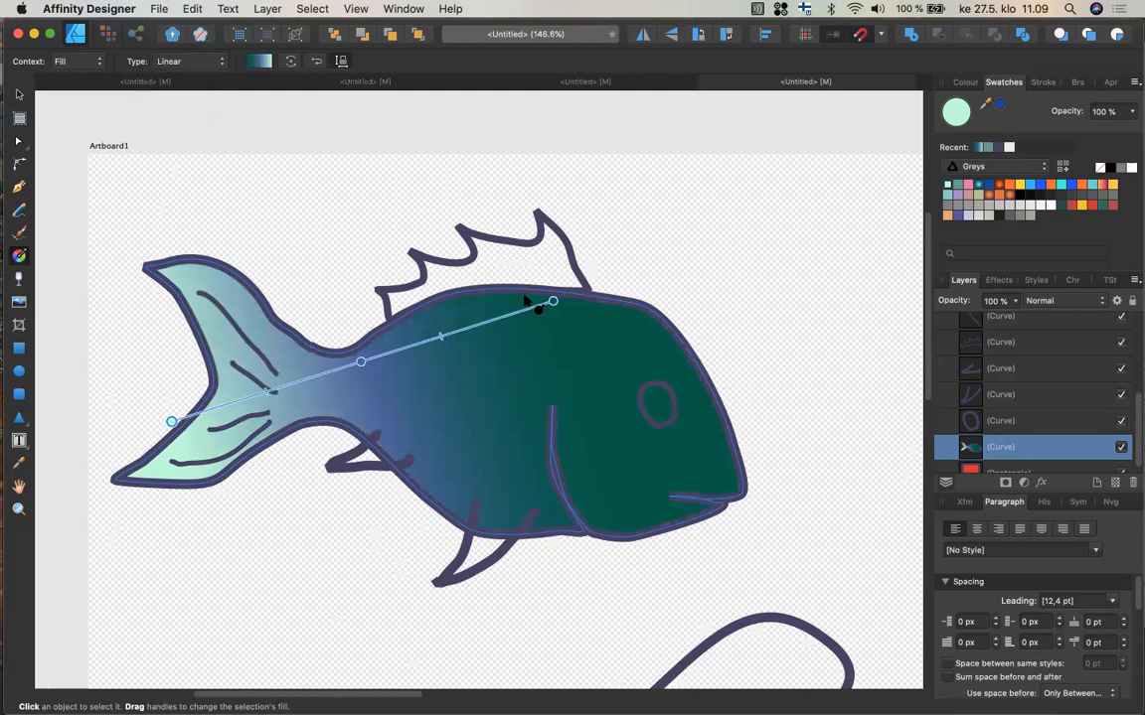
# Redraw the body's linear gradient vertically from the fish's back down to its belly.
pyautogui.moveTo(525, 288); pyautogui.dragTo(490, 552)
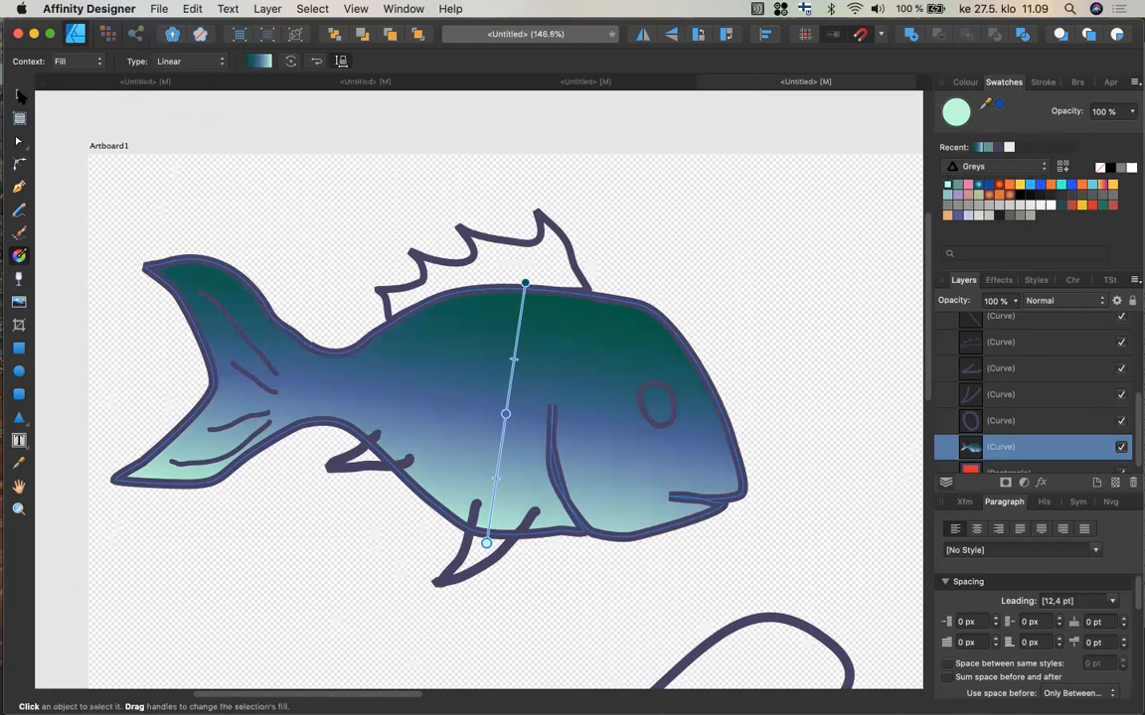
pyautogui.click(18, 94)
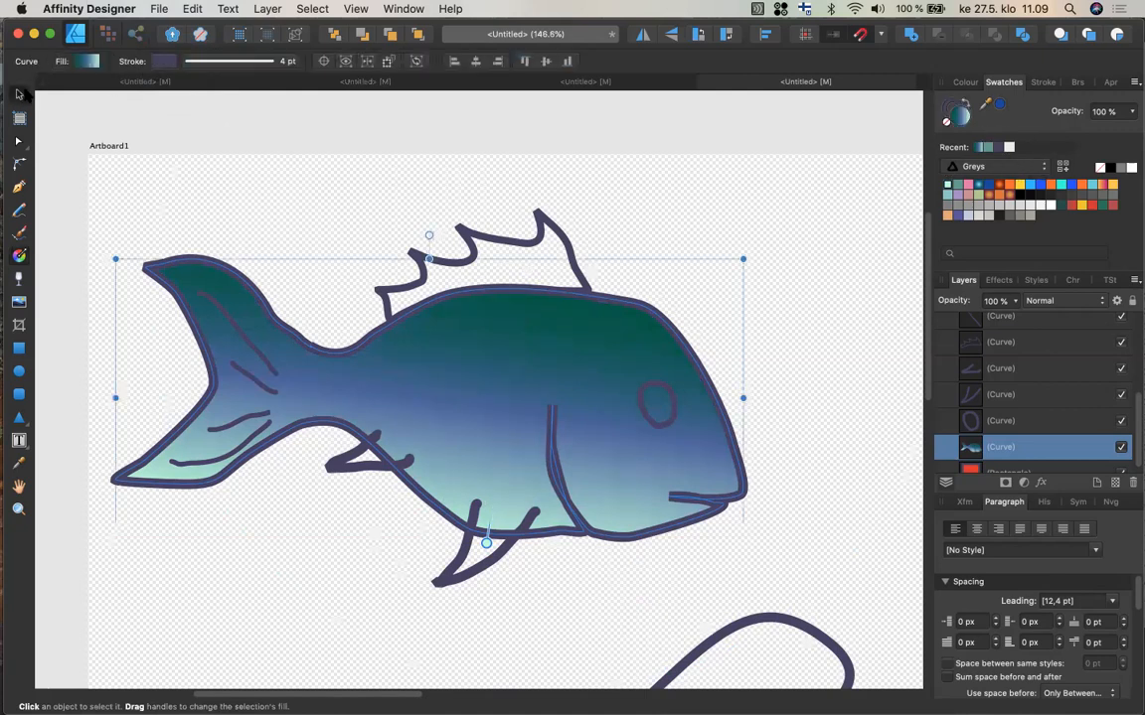
# Select the dorsal fin and fill it with the body's gradient from the recent swatches.
pyautogui.click(1065, 169)
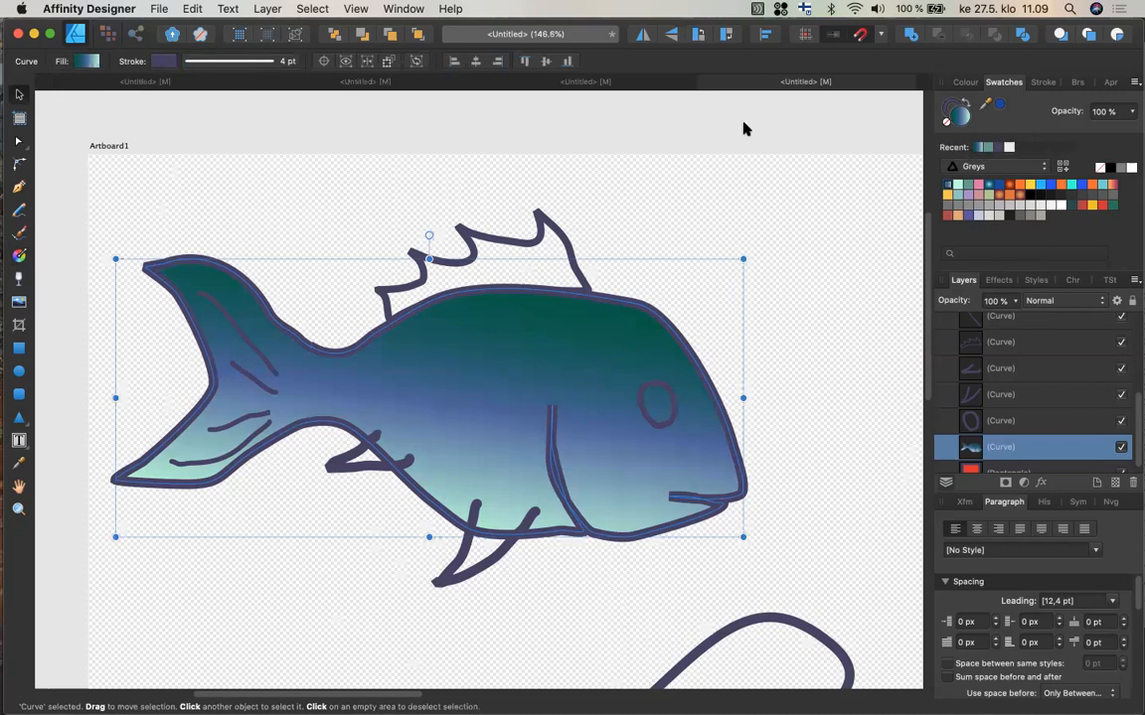
pyautogui.click(562, 239)
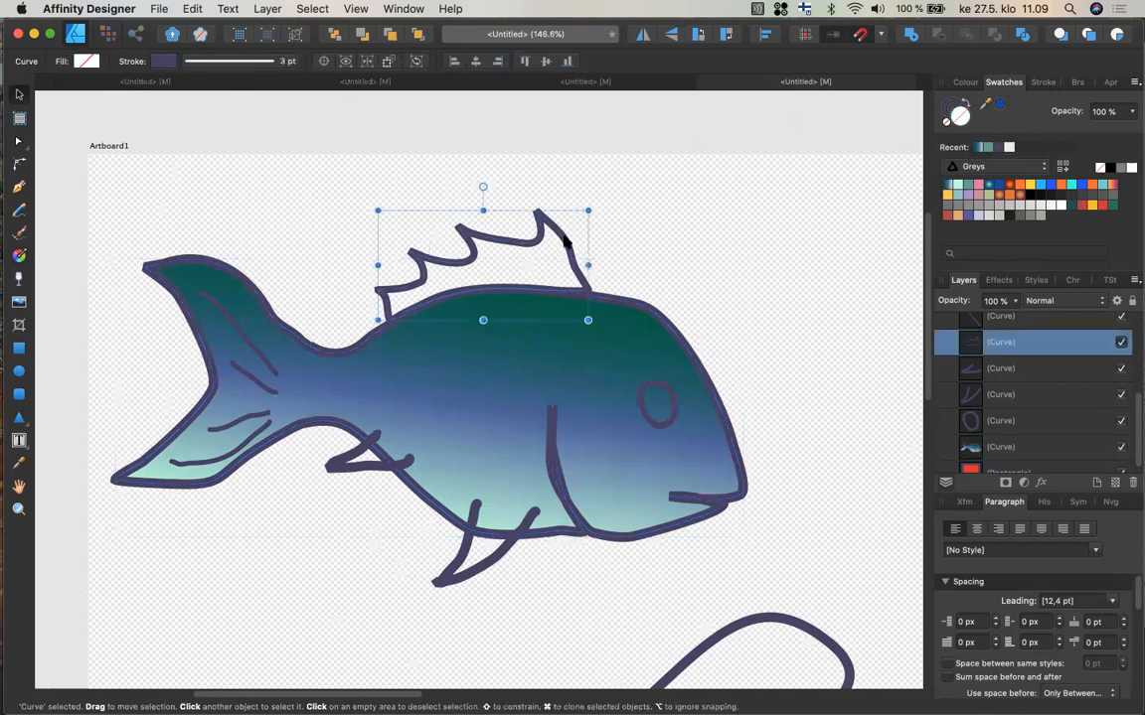
pyautogui.click(981, 148)
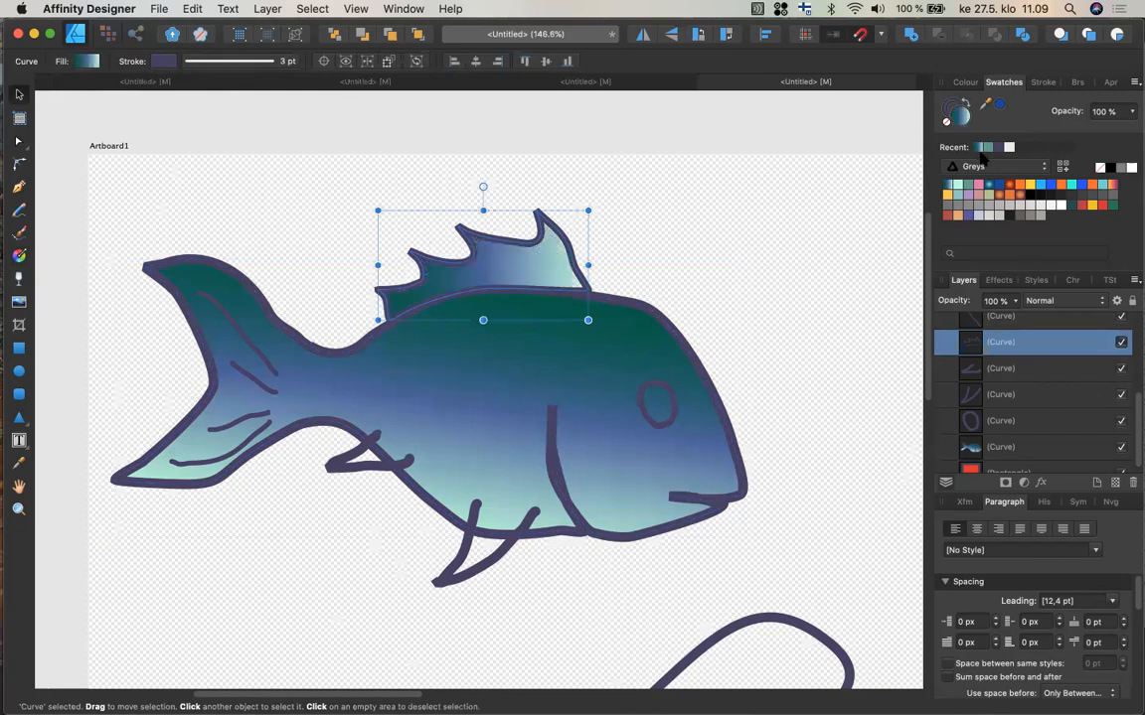
# Apply the same recent gradient fill to the lower fin and the small side fin.
pyautogui.click(502, 553)
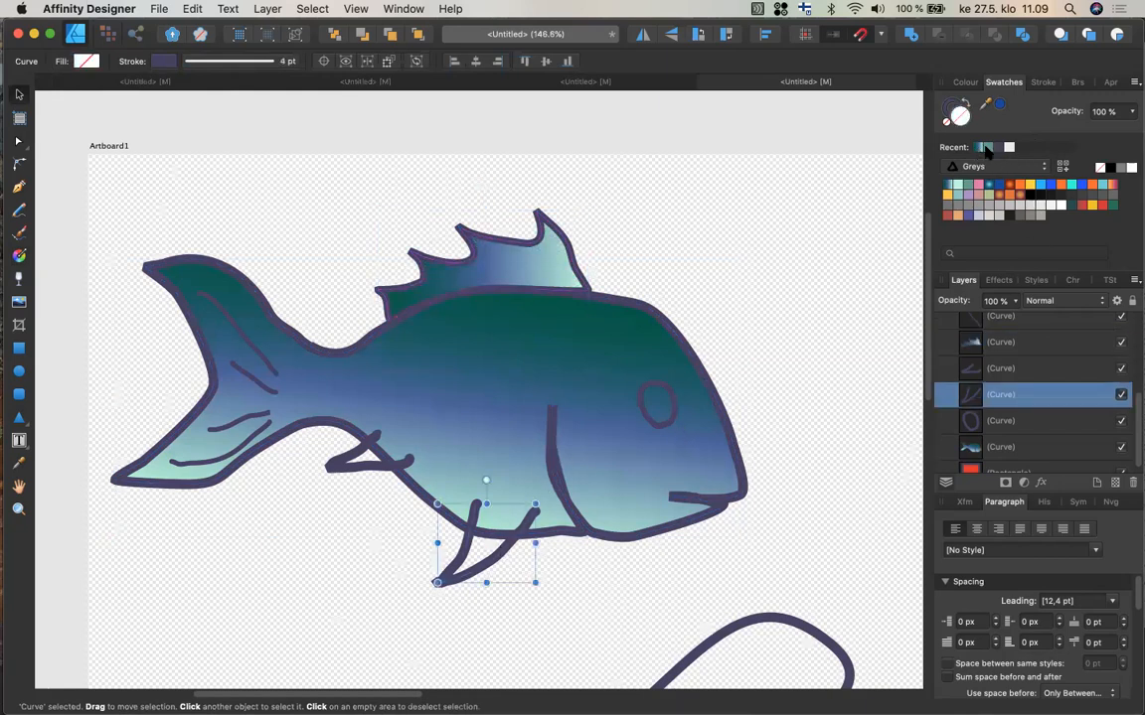
pyautogui.click(983, 148)
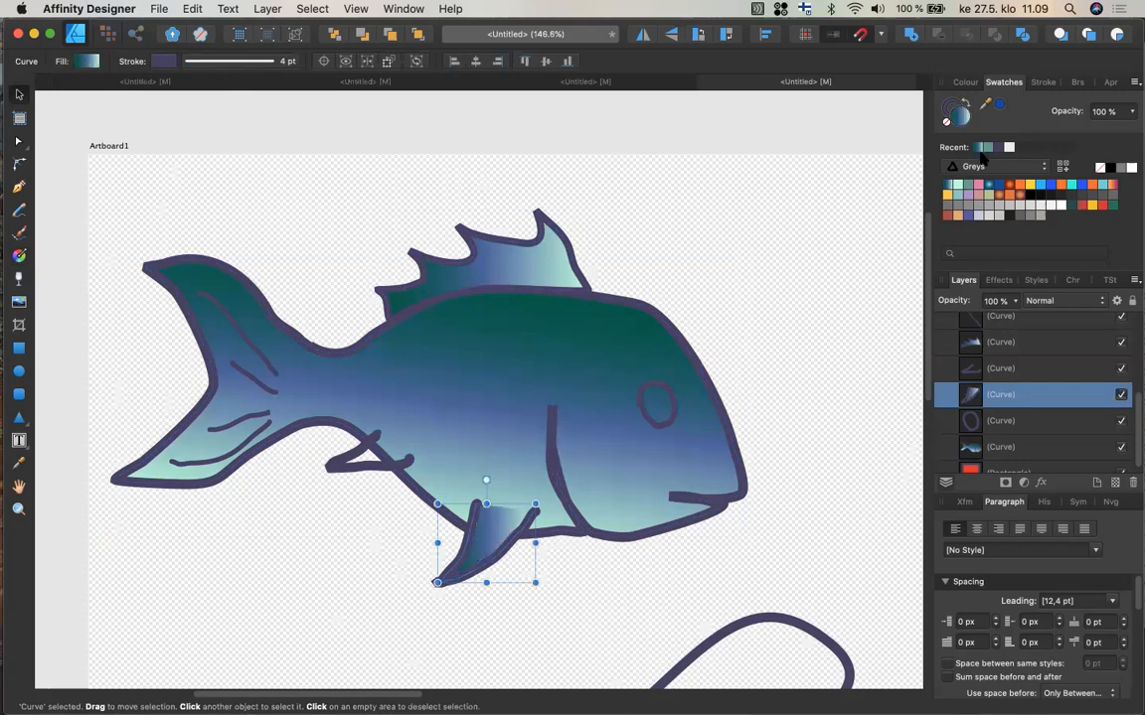
pyautogui.click(378, 463)
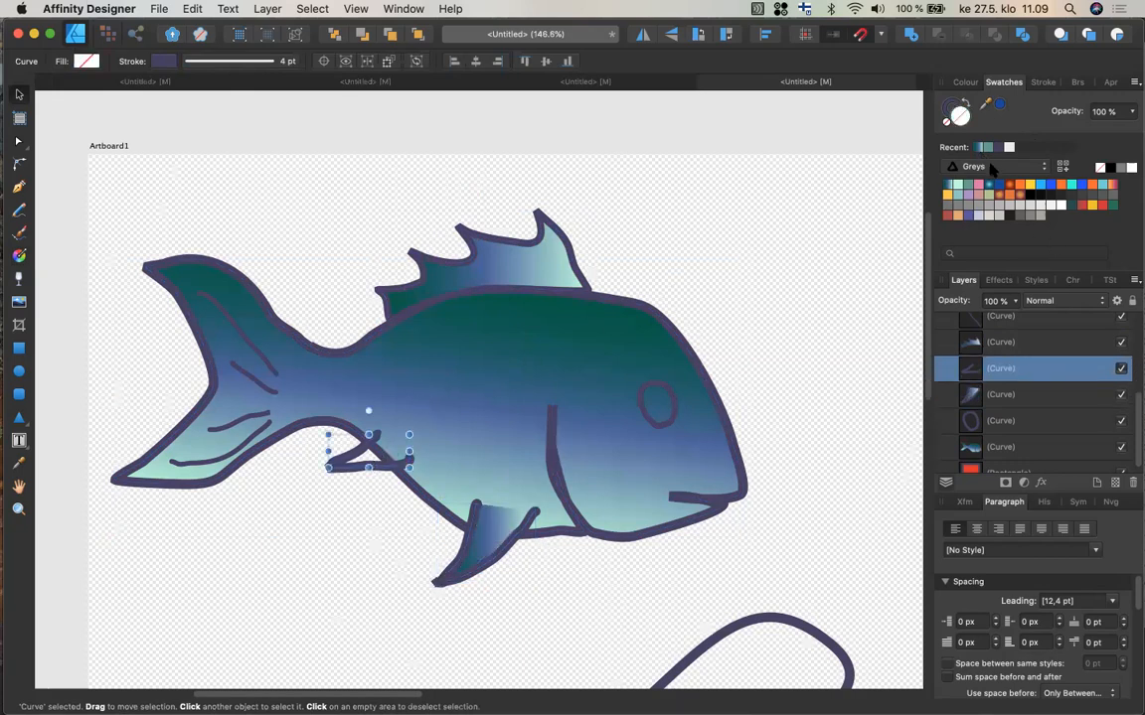
pyautogui.click(983, 148)
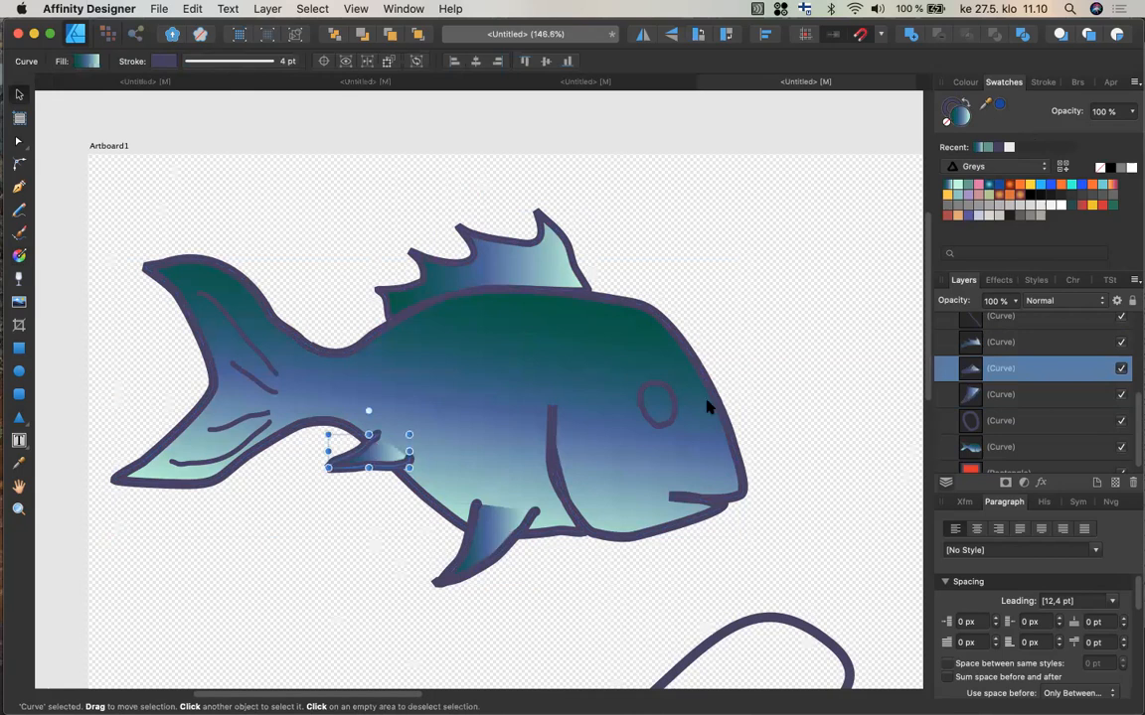
# Fill the eye with an orange gradient swatch.
pyautogui.click(672, 418)
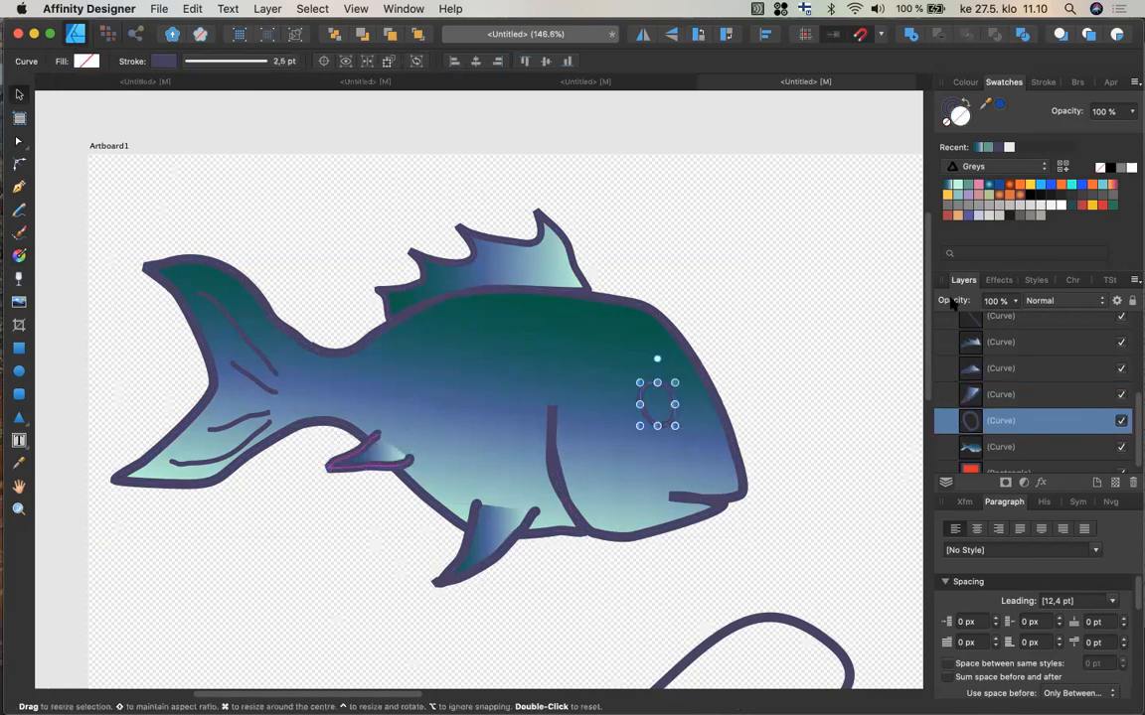
pyautogui.click(1018, 198)
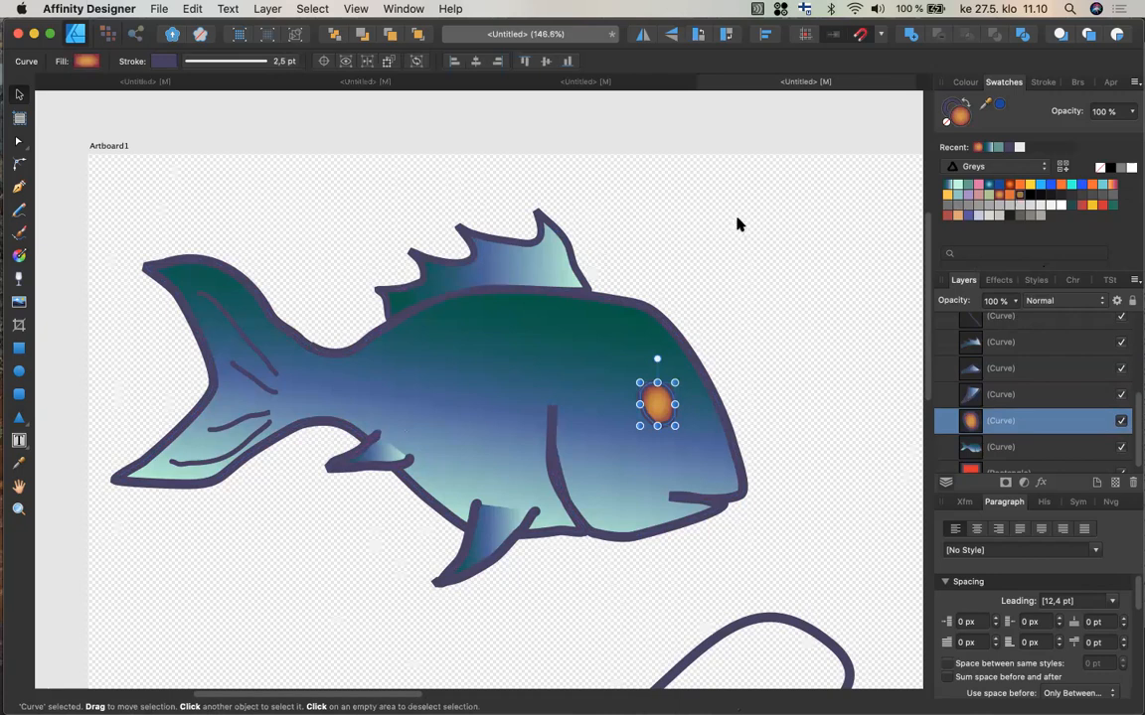
# Redraw the lower fin's gradient from its base down toward its tip.
pyautogui.click(440, 510)
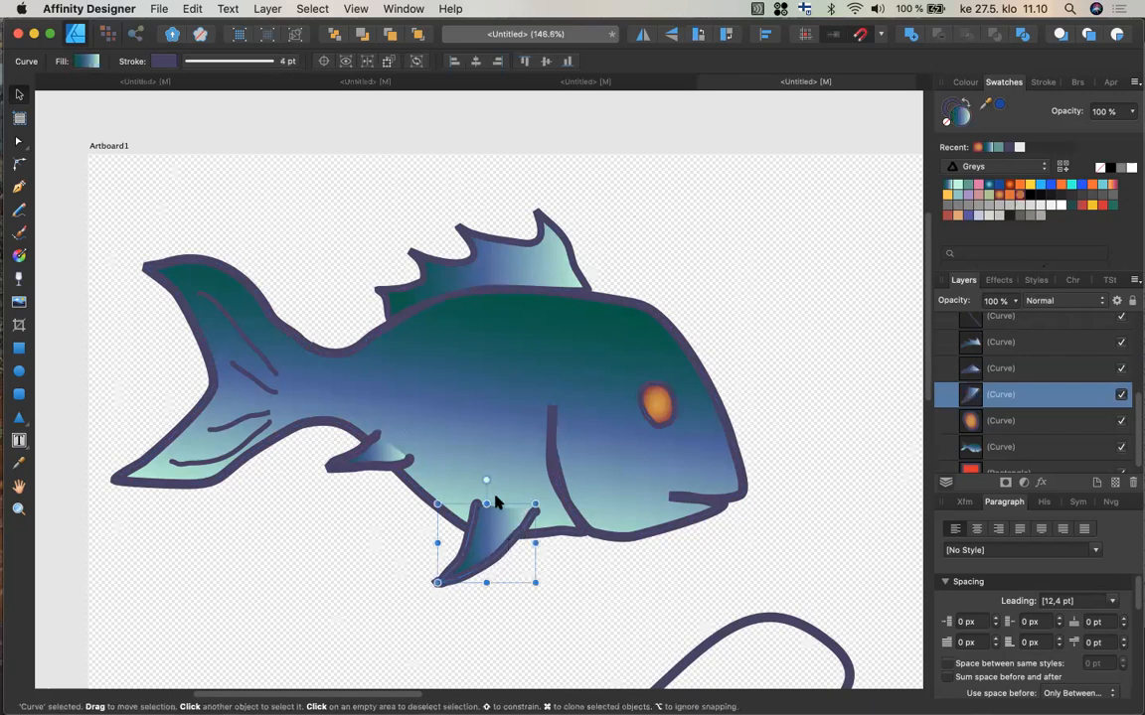
pyautogui.click(18, 256)
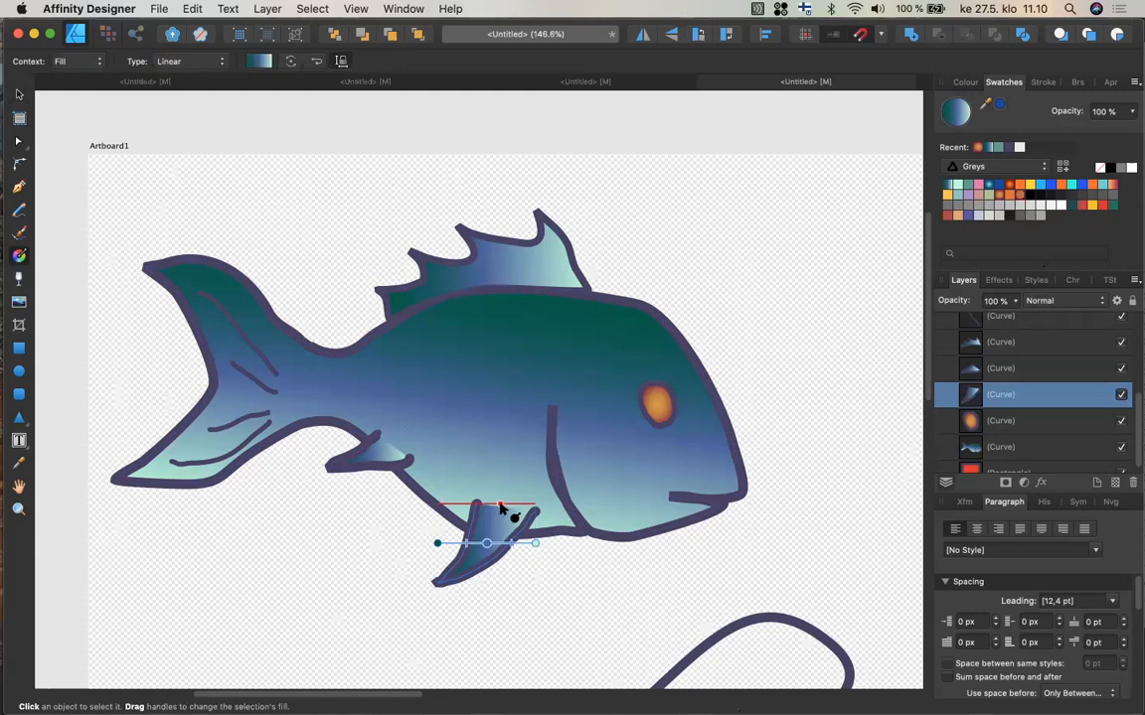
pyautogui.moveTo(500, 504); pyautogui.dragTo(461, 576)
pyautogui.moveTo(499, 510)
pyautogui.mouseDown()
pyautogui.moveTo(505, 521)
pyautogui.moveTo(496, 505)
pyautogui.mouseUp()
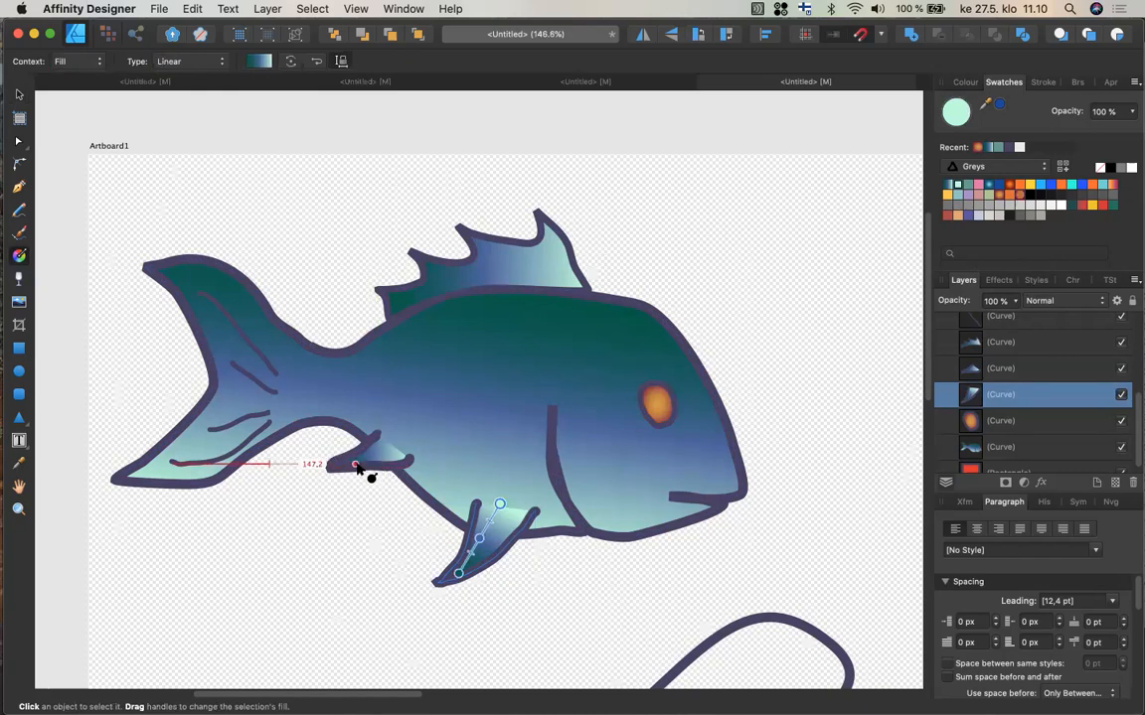
# Redraw the small side fin's gradient from its tip toward the body.
pyautogui.moveTo(346, 463); pyautogui.dragTo(398, 449)
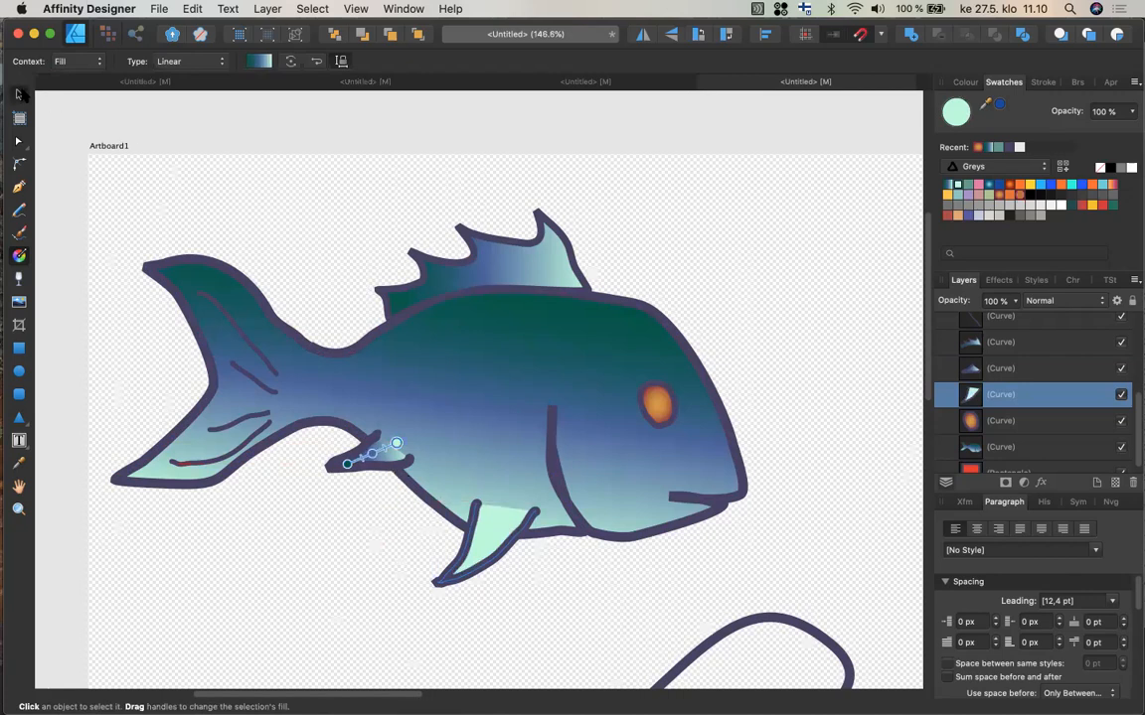
pyautogui.click(19, 95)
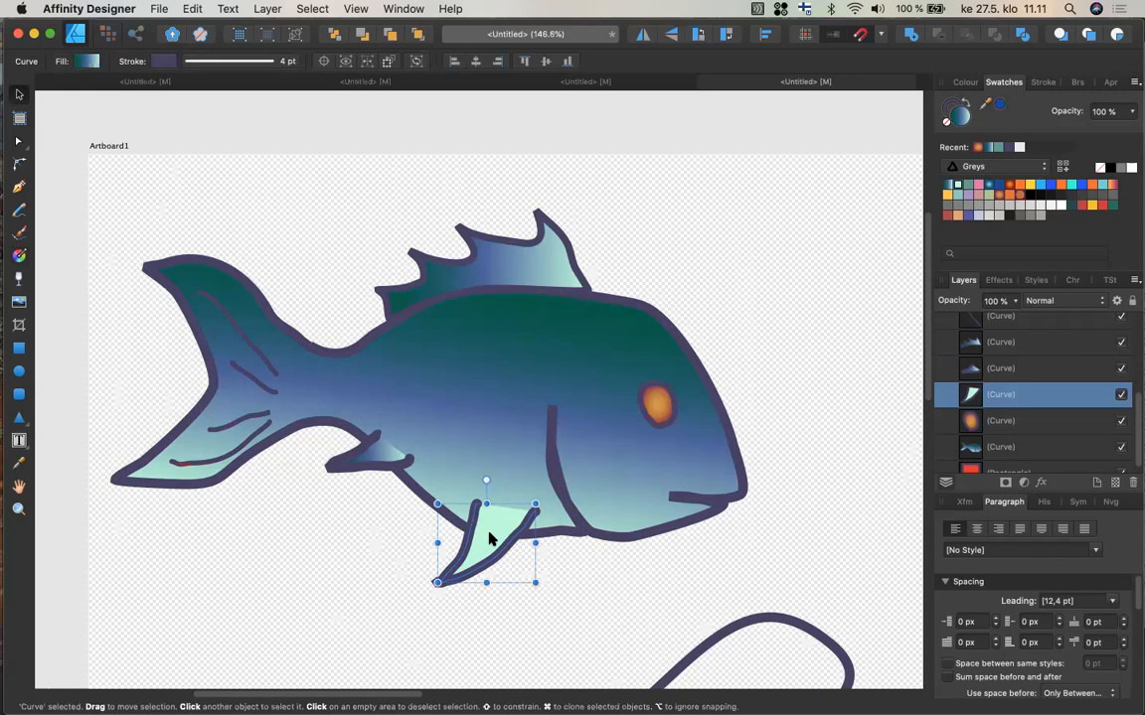
# Duplicate the lower fin, rotate the copy, and place it behind the body in the layer stack.
pyautogui.moveTo(500, 540); pyautogui.dragTo(553, 562)
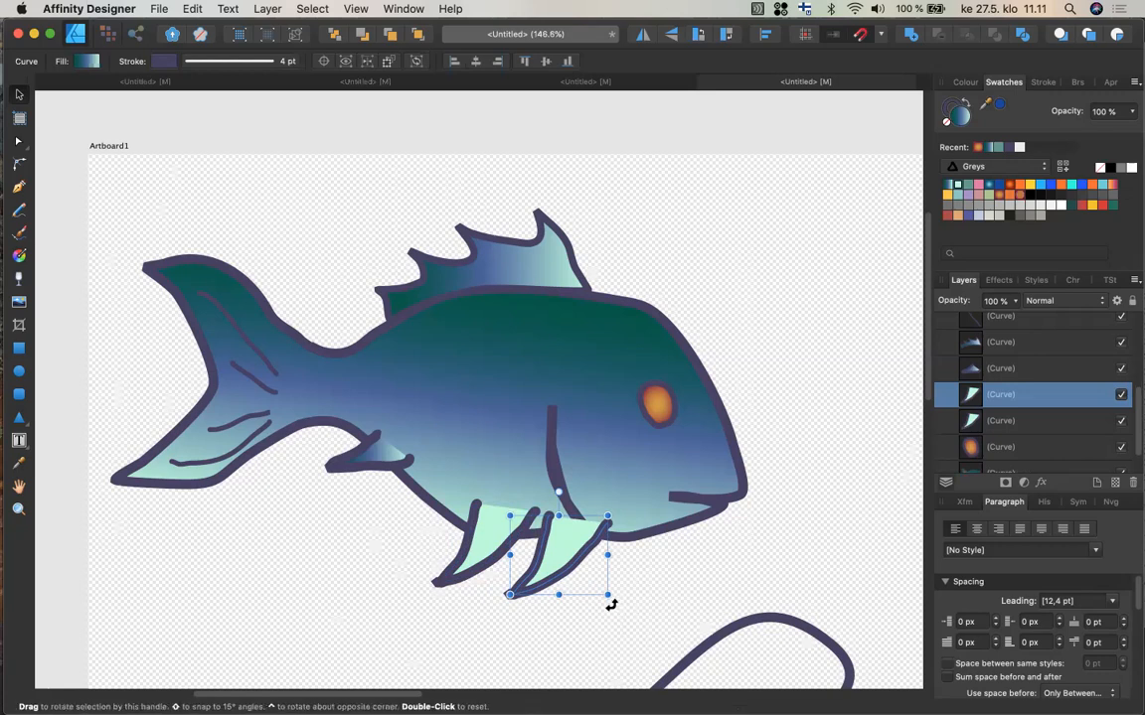
pyautogui.moveTo(616, 598); pyautogui.dragTo(626, 581)
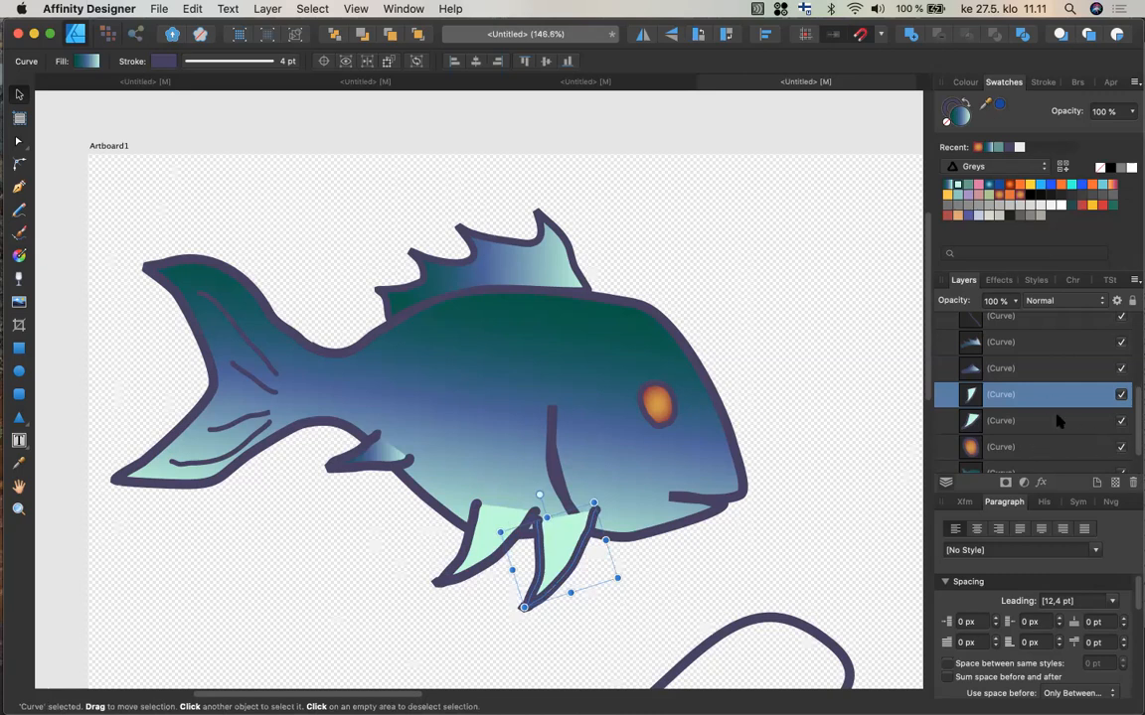
pyautogui.scroll(-2, 1023, 407)
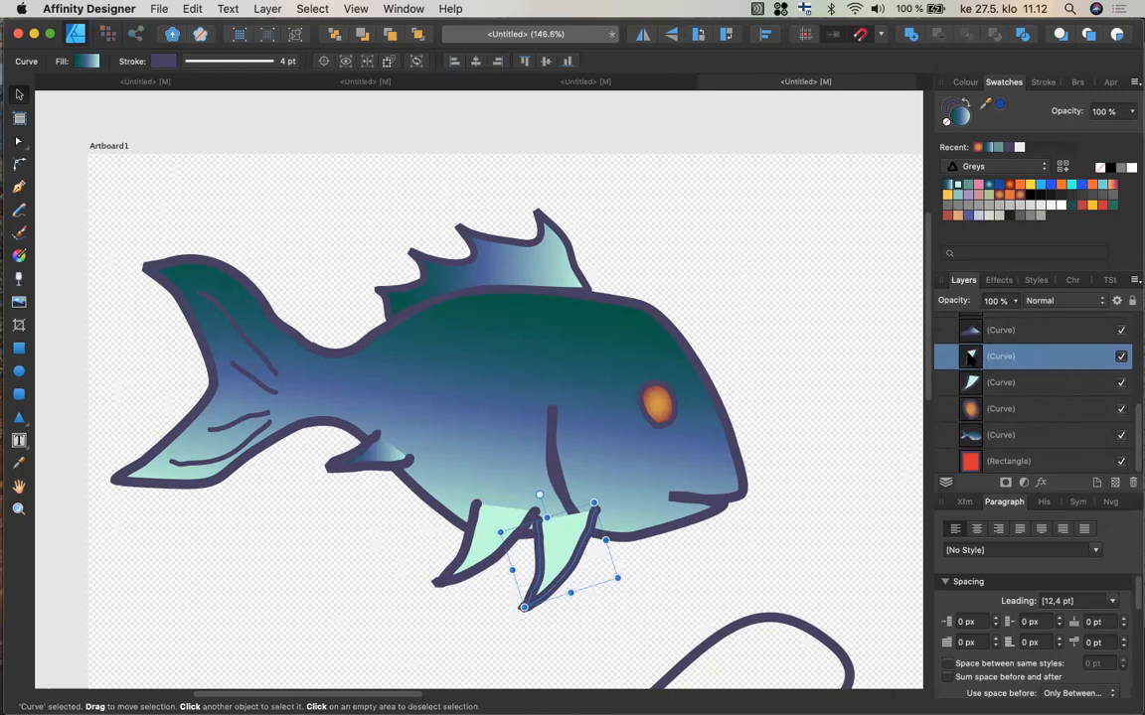
pyautogui.moveTo(971, 362); pyautogui.dragTo(961, 449)
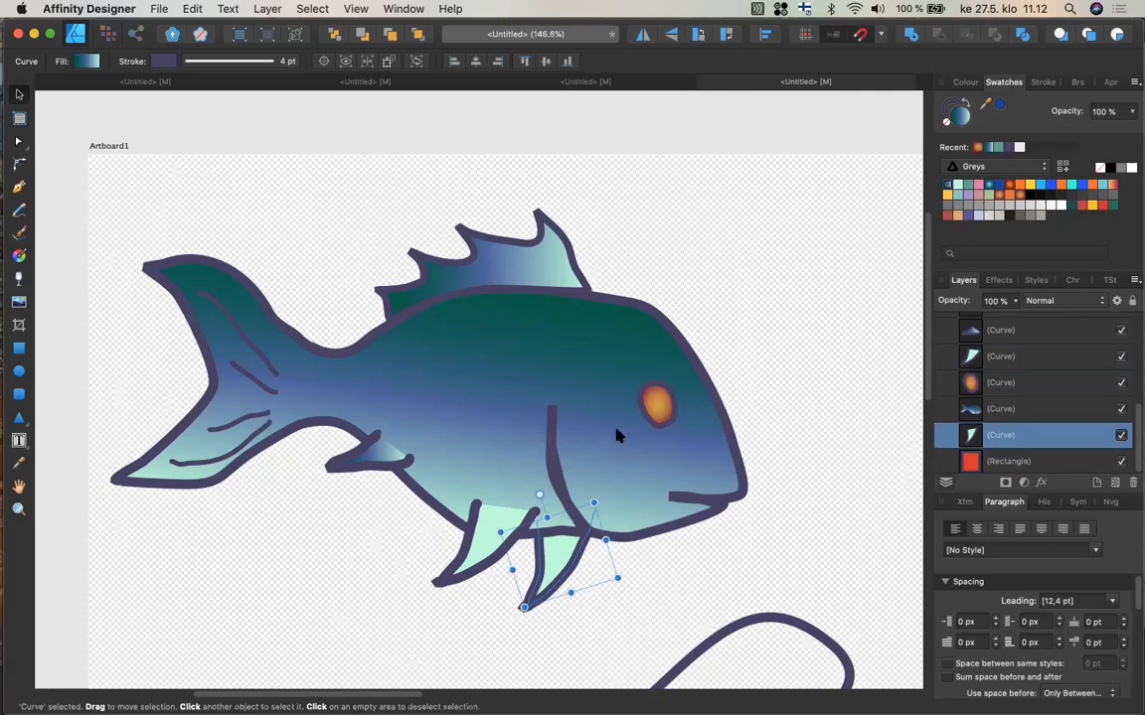
# Try a different recent swatch on the front lower fin, then reapply the gradient swatch.
pyautogui.click(457, 553)
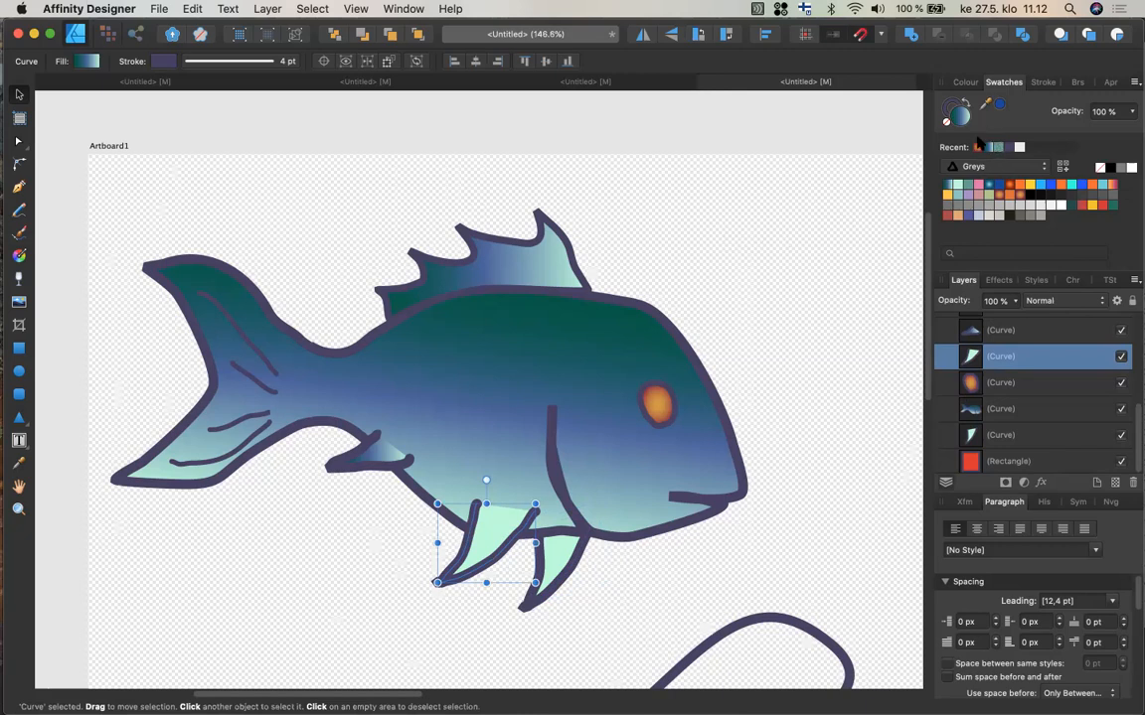
pyautogui.click(977, 148)
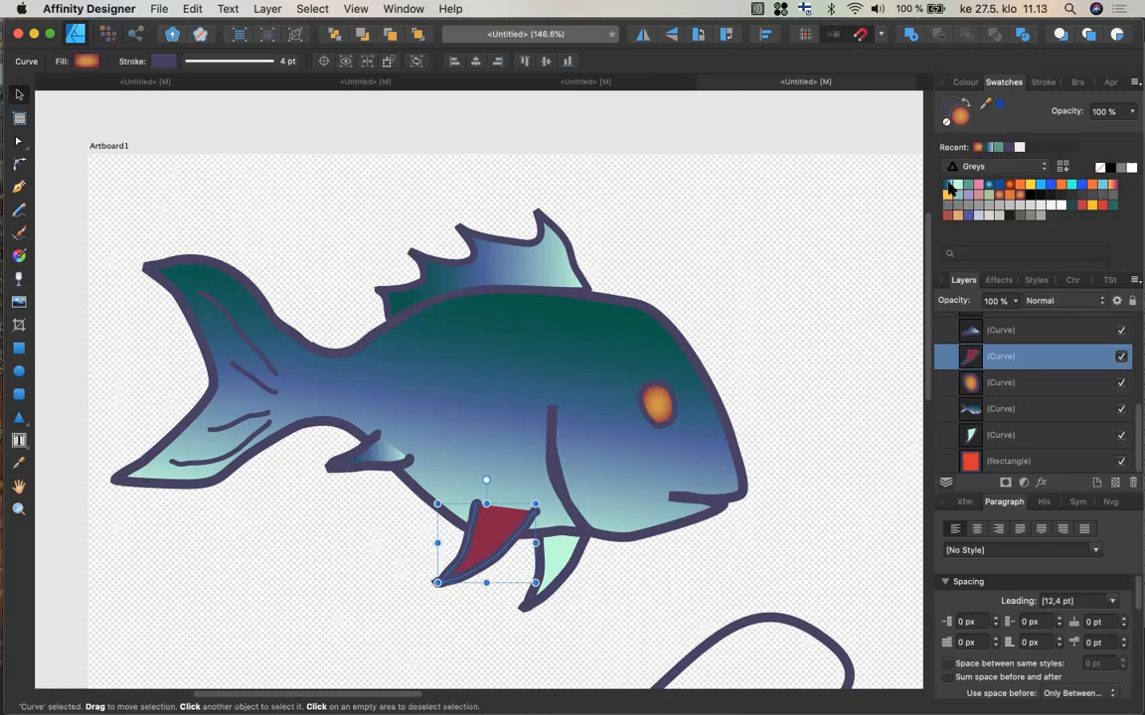
pyautogui.click(994, 147)
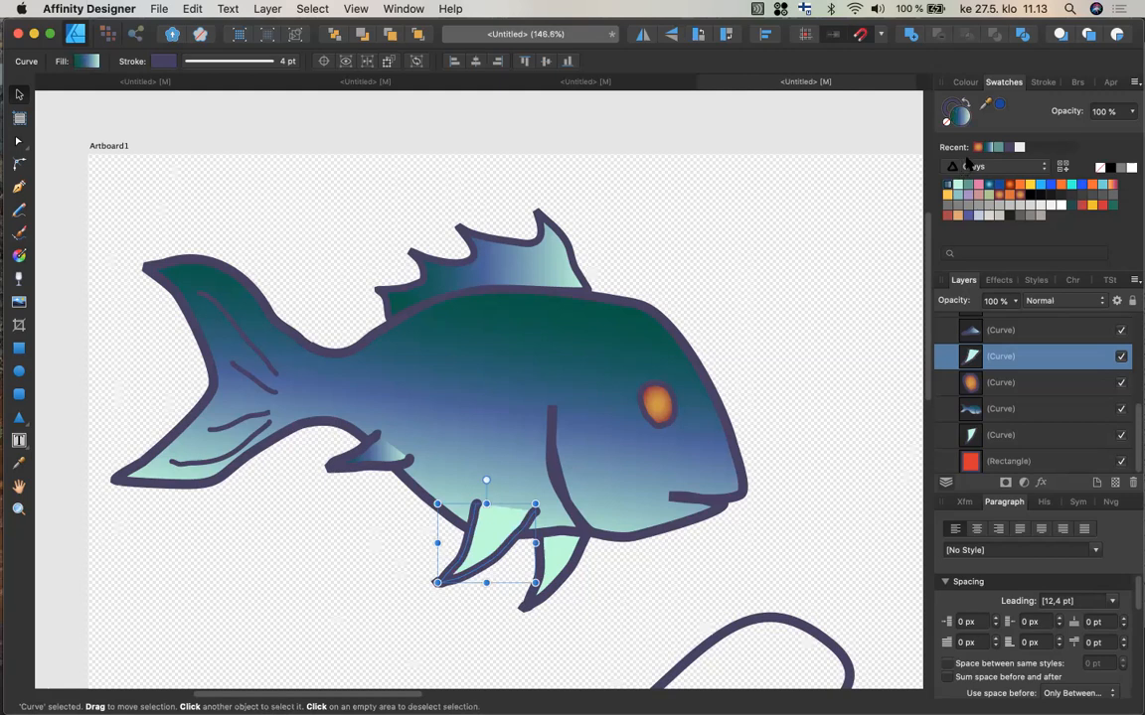
# Move the duplicated fin up and rotate it so it tucks behind the belly.
pyautogui.click(566, 562)
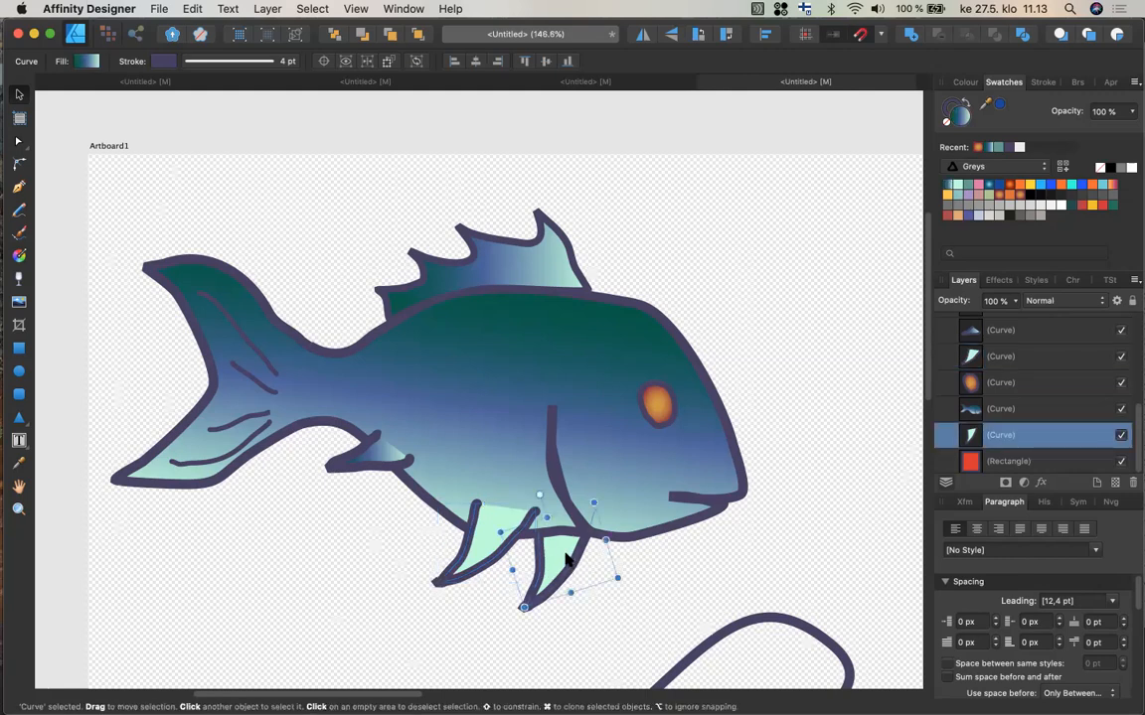
pyautogui.moveTo(568, 562); pyautogui.dragTo(571, 541)
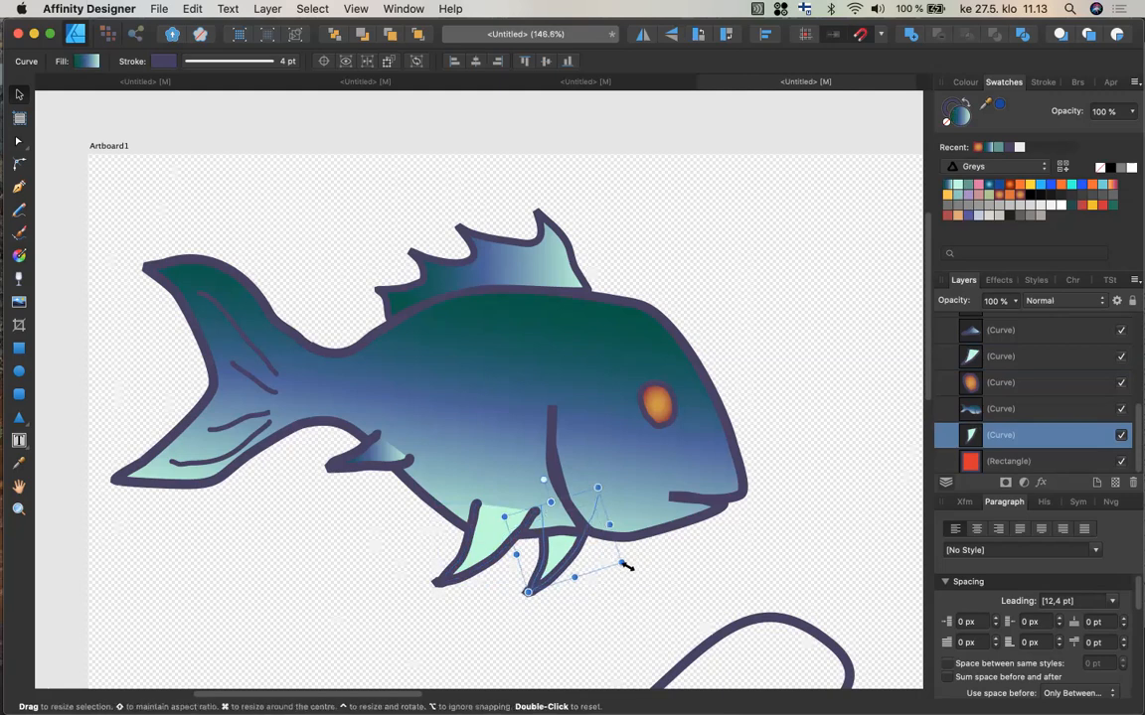
pyautogui.moveTo(616, 559); pyautogui.dragTo(612, 556)
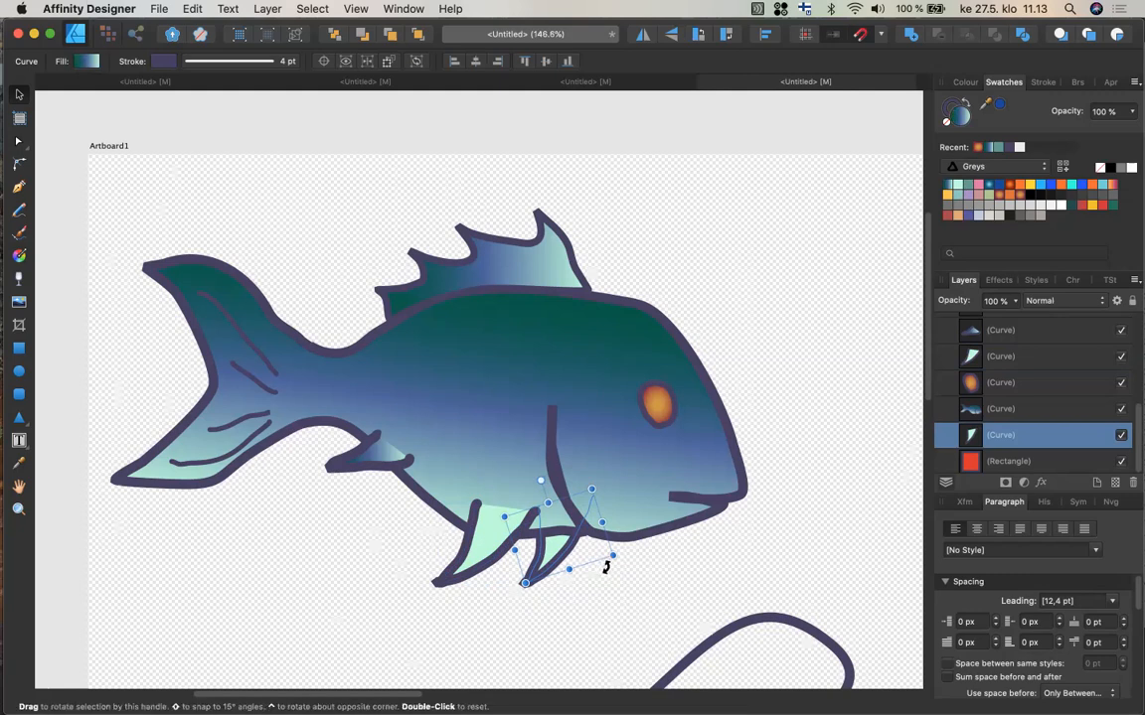
pyautogui.moveTo(609, 563); pyautogui.dragTo(575, 529)
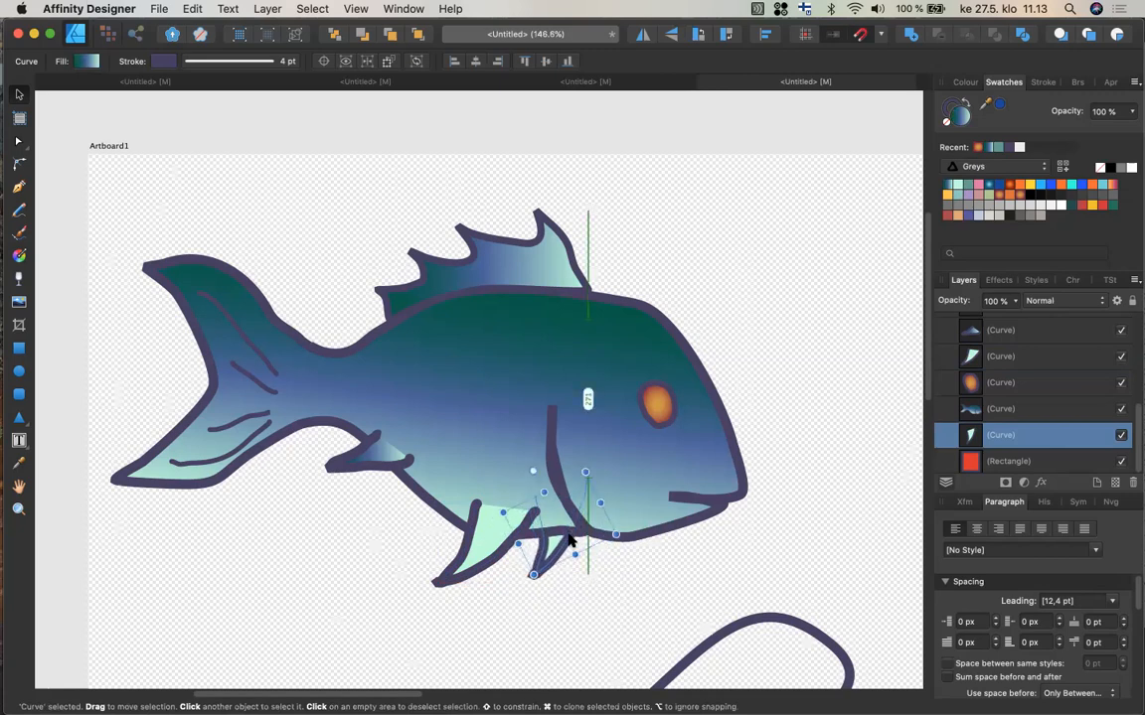
# Copy and paste the small side fin and move the copy slightly down and right.
pyautogui.click(371, 467)
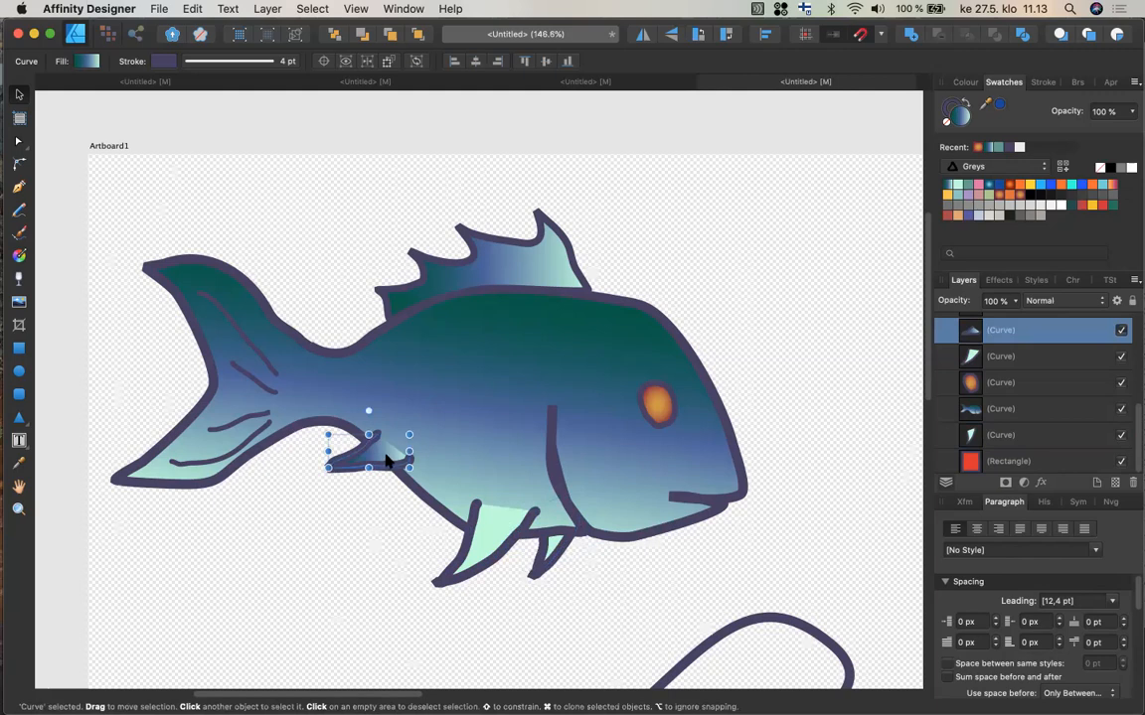
pyautogui.press('super+c')
pyautogui.press('super+v')
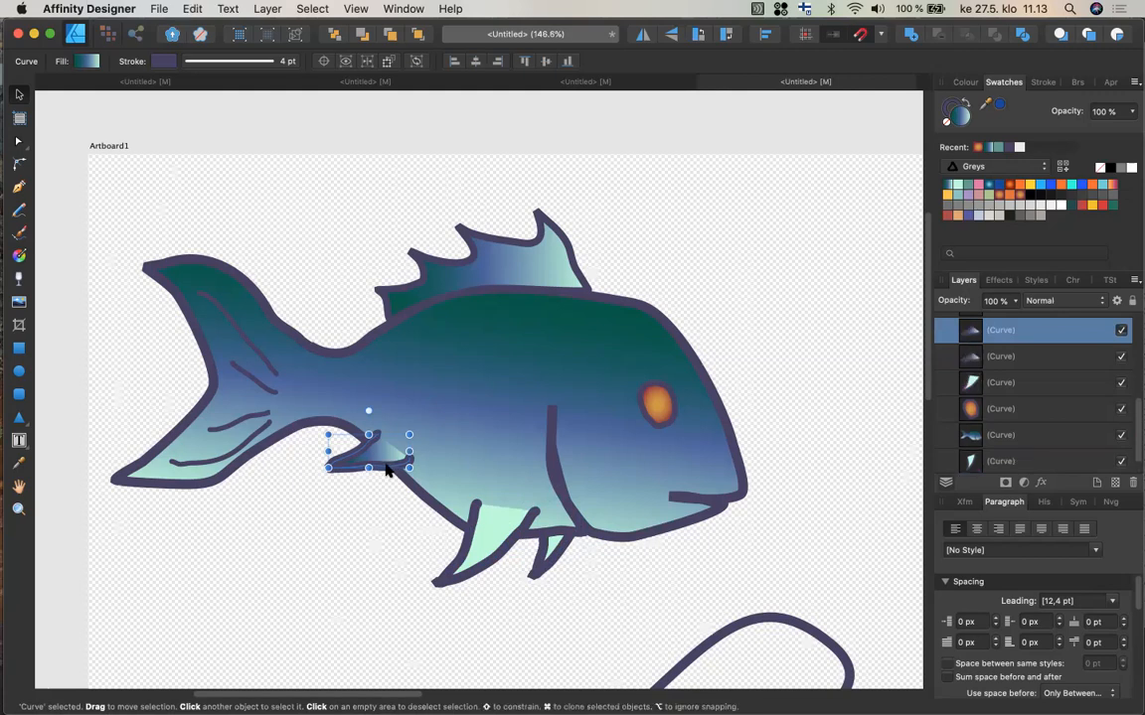
pyautogui.moveTo(386, 473)
pyautogui.mouseDown()
pyautogui.moveTo(390, 508)
pyautogui.moveTo(403, 490)
pyautogui.mouseUp()
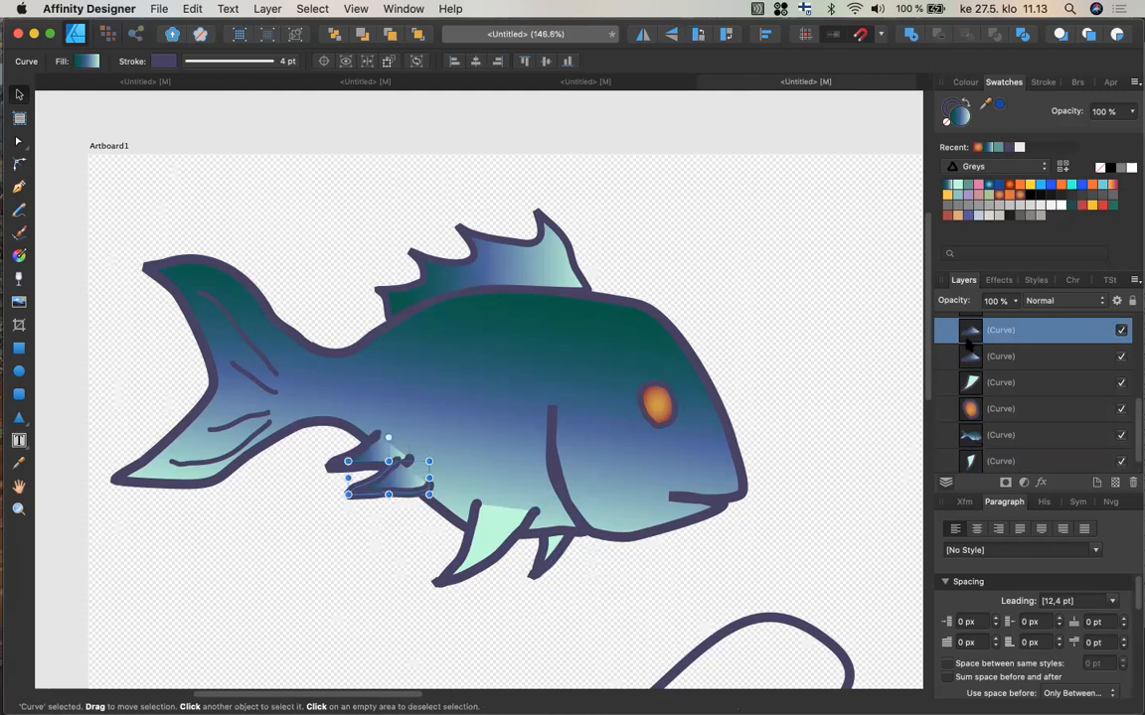
# Place the side-fin copy behind the body layer and scale it down toward the body.
pyautogui.moveTo(972, 361); pyautogui.dragTo(969, 449)
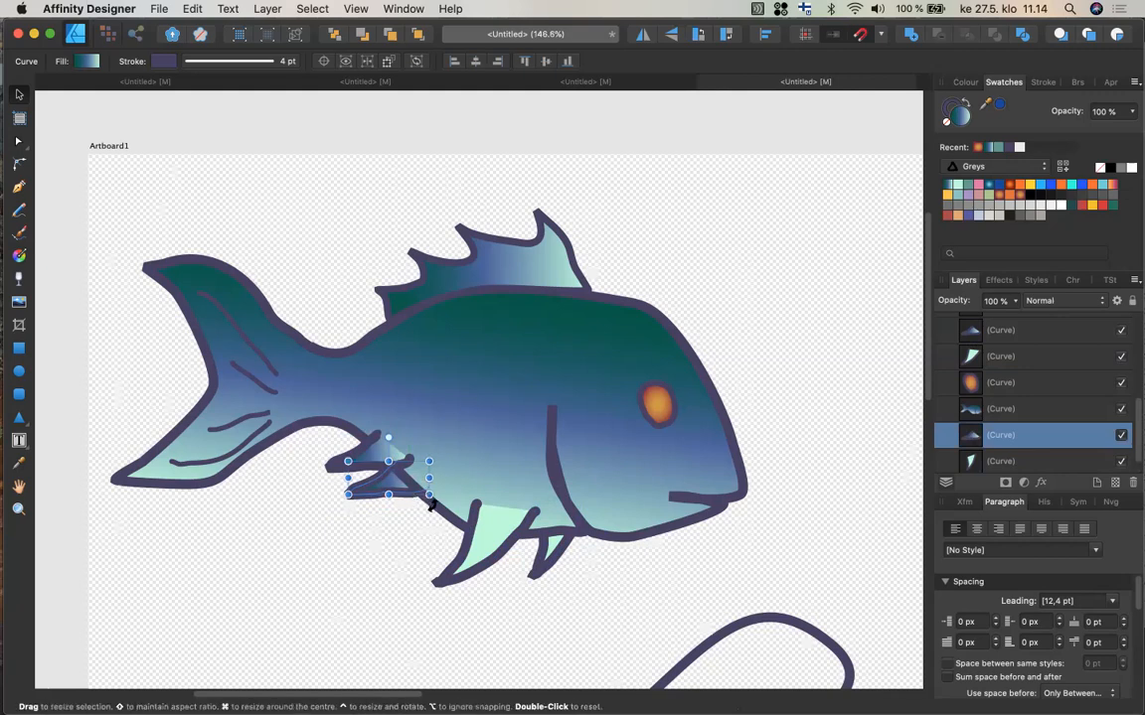
pyautogui.moveTo(433, 509); pyautogui.dragTo(385, 473)
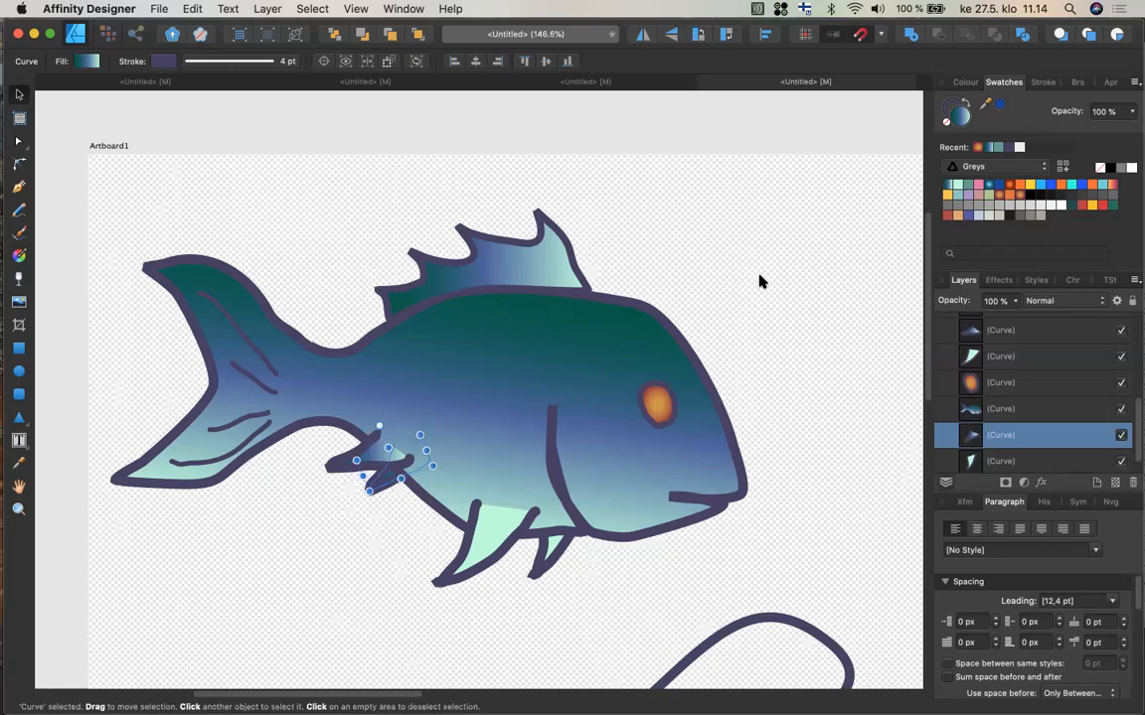
pyautogui.click(745, 331)
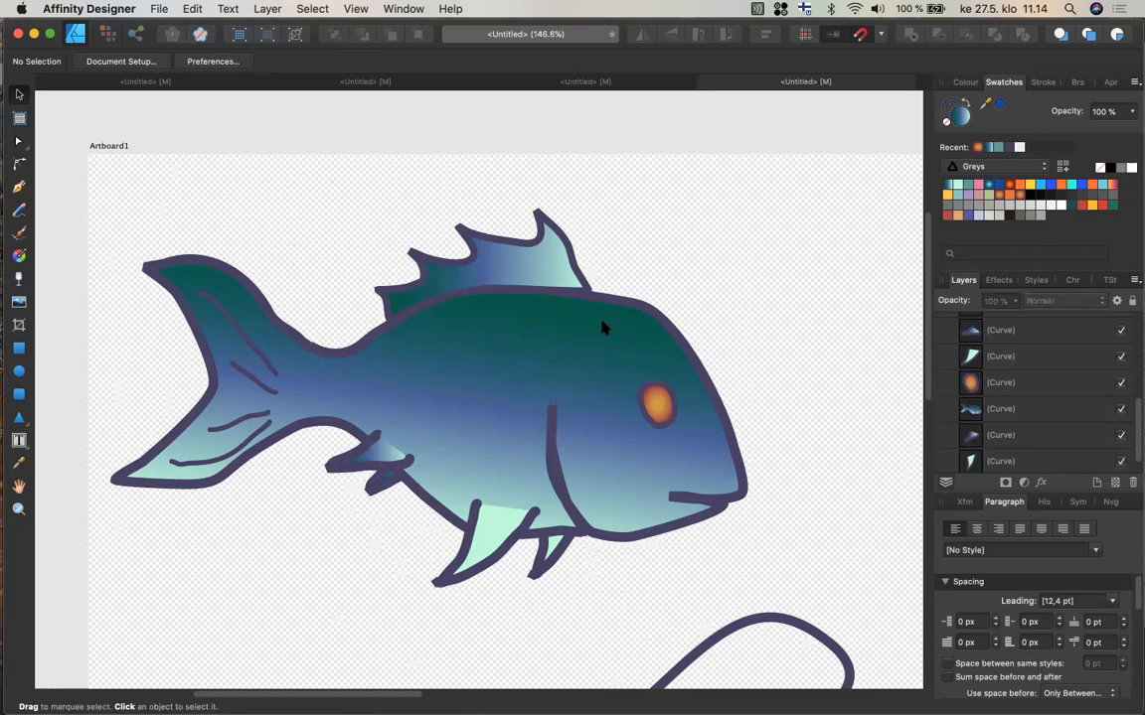
# Add a second fill to the fish body and make it a bitmap fill using graniitti_texture02.jpg.
pyautogui.click(1107, 85)
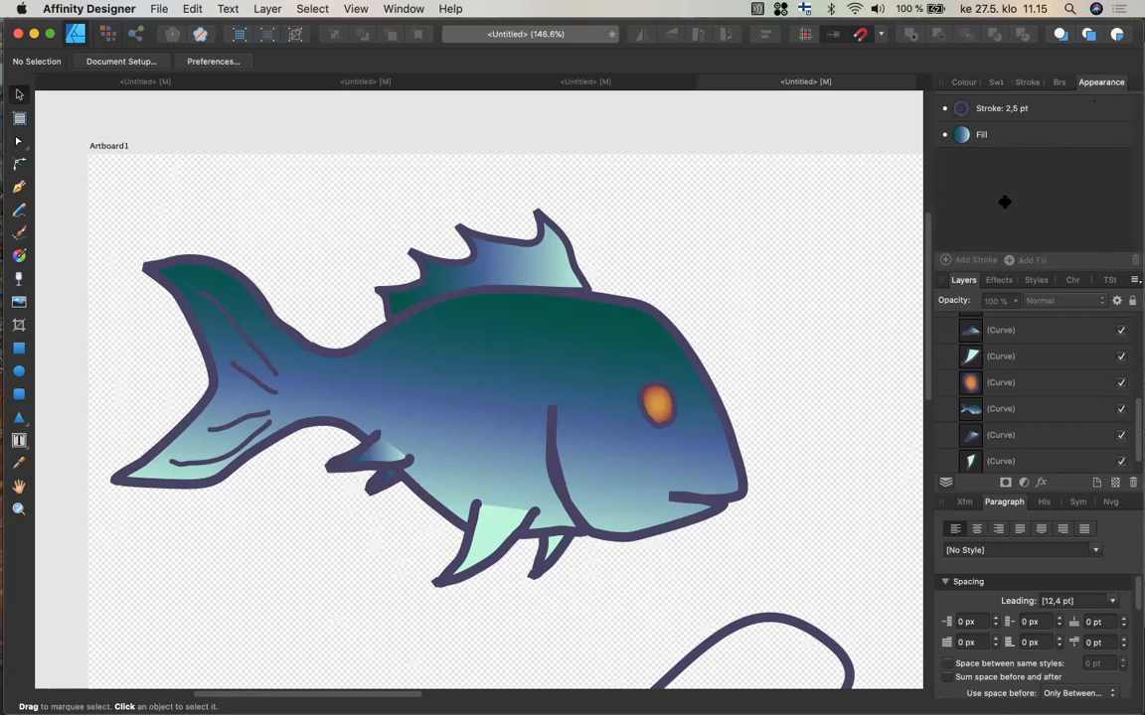
pyautogui.click(666, 333)
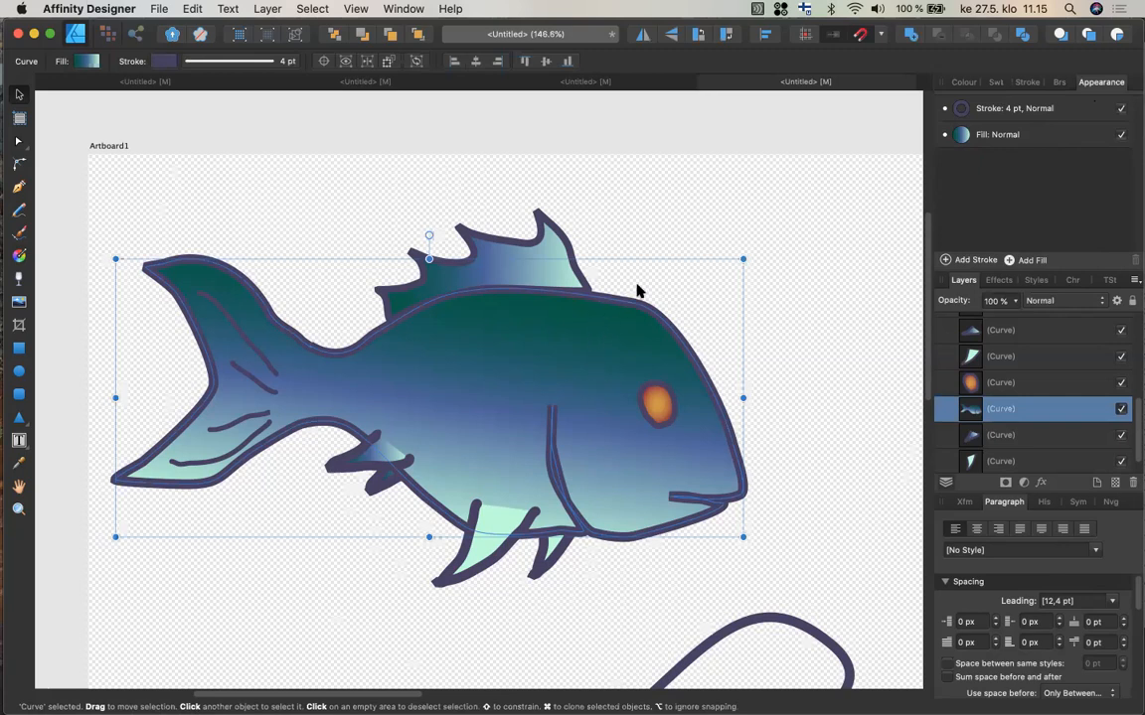
pyautogui.click(1029, 262)
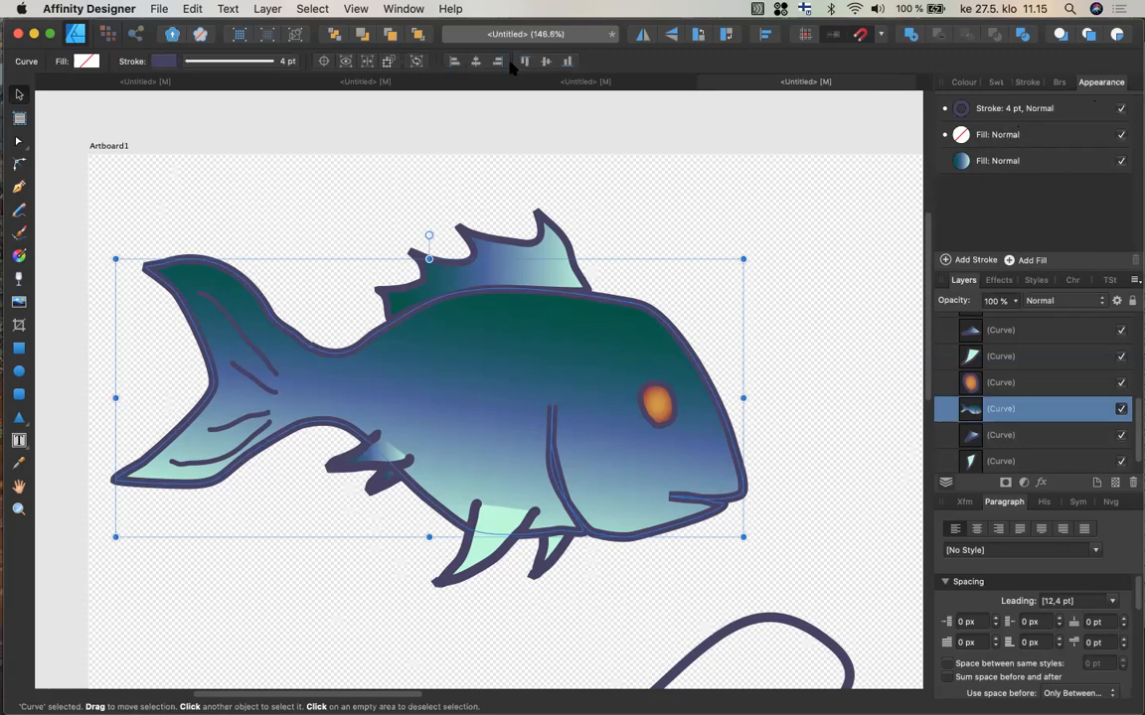
pyautogui.click(18, 255)
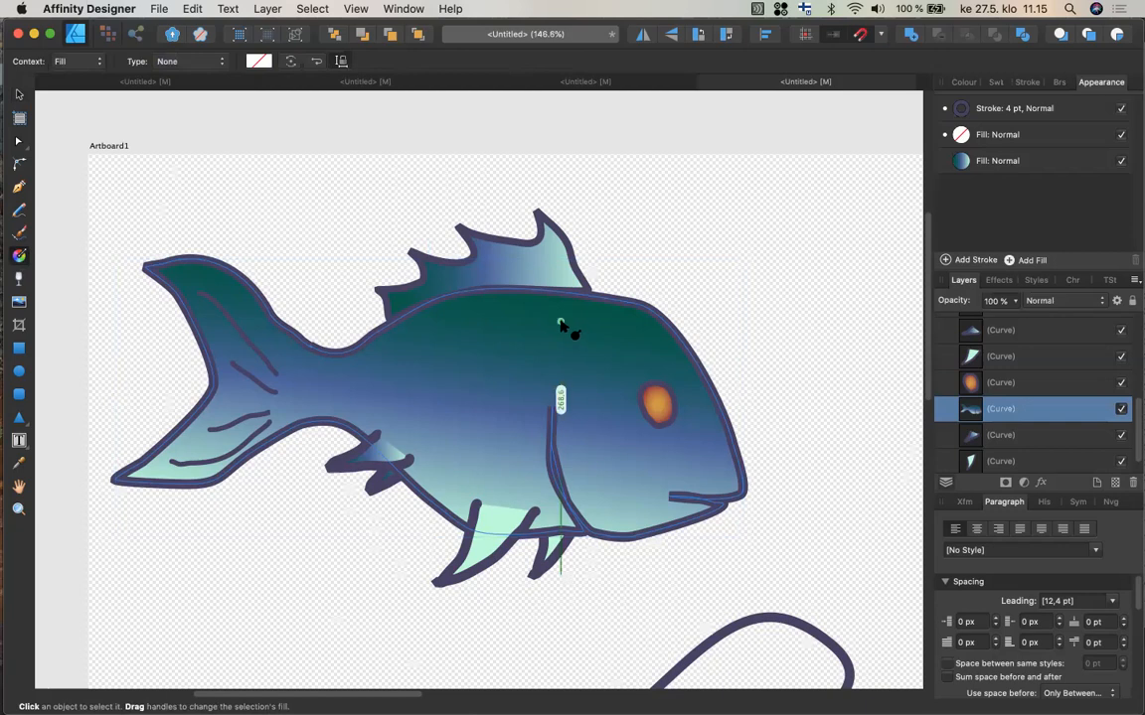
pyautogui.click(215, 63)
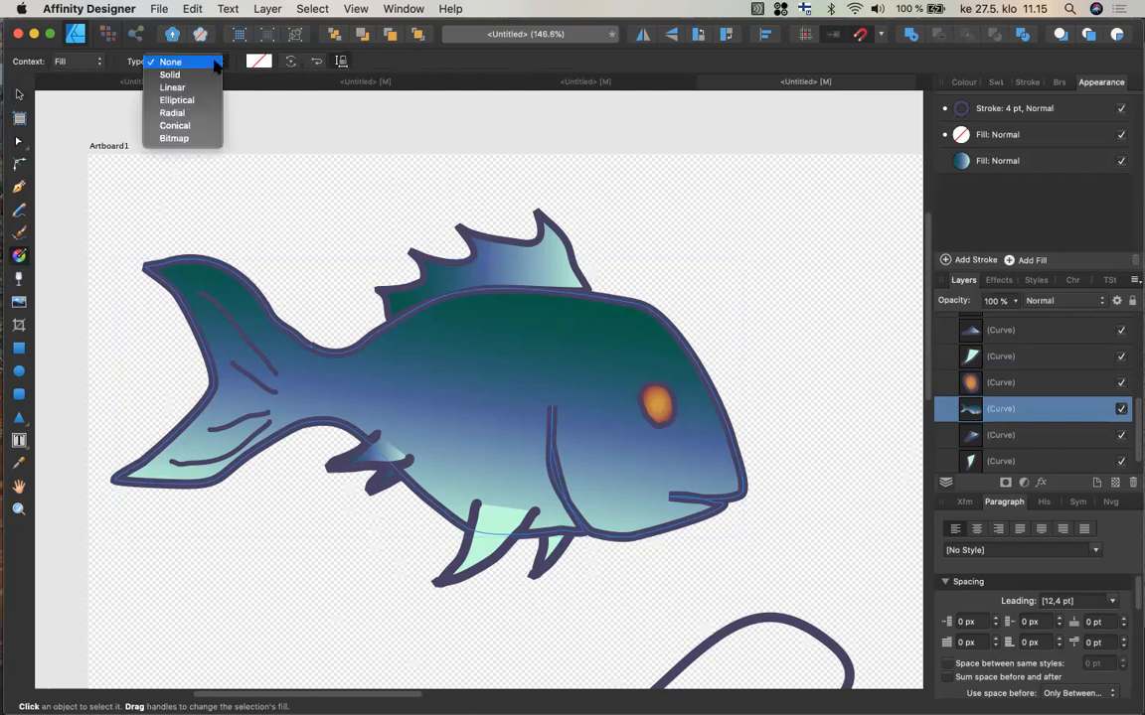
pyautogui.click(188, 138)
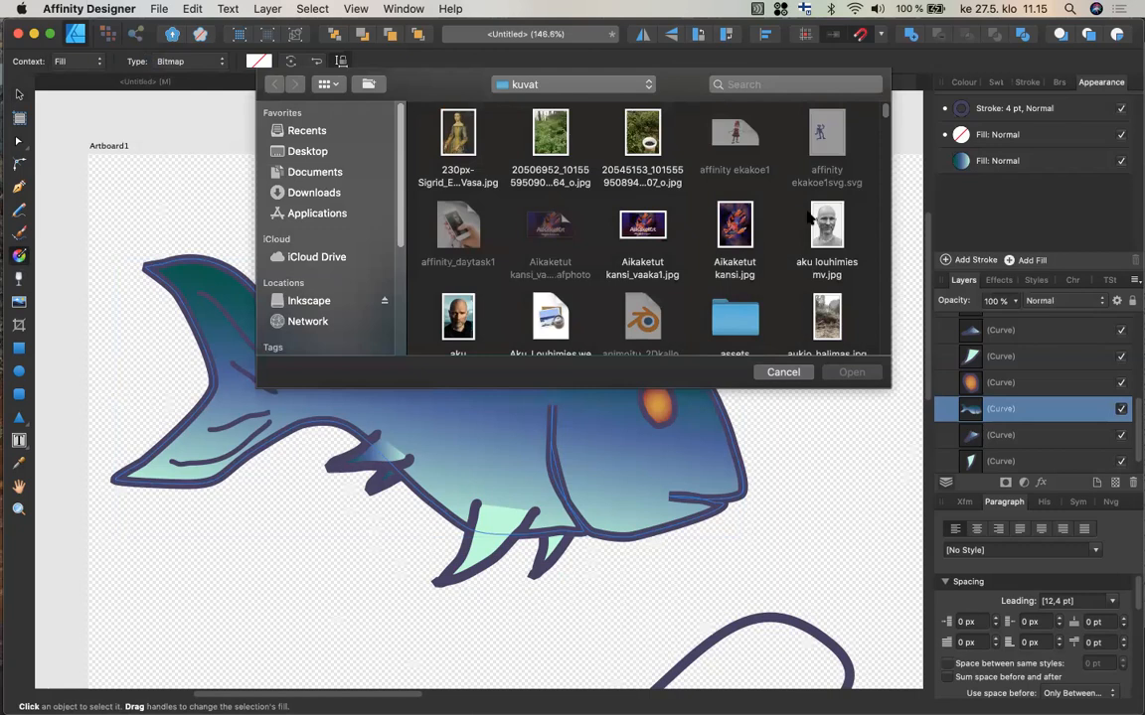
pyautogui.moveTo(884, 114); pyautogui.dragTo(875, 174)
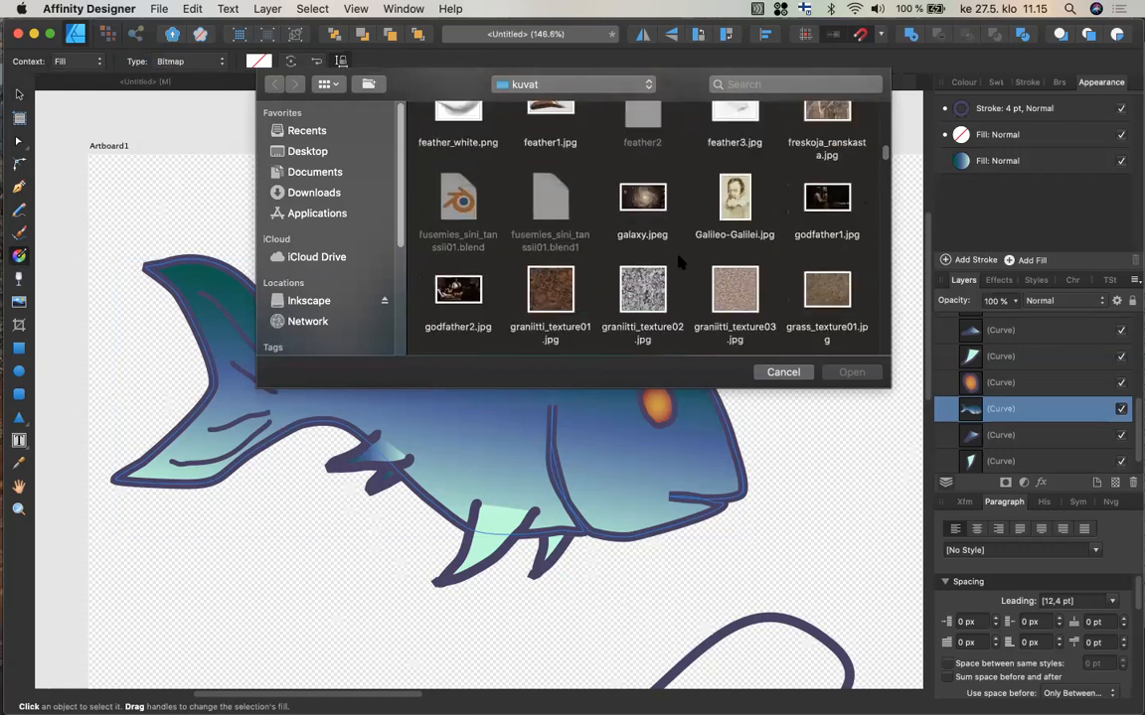
pyautogui.click(645, 306)
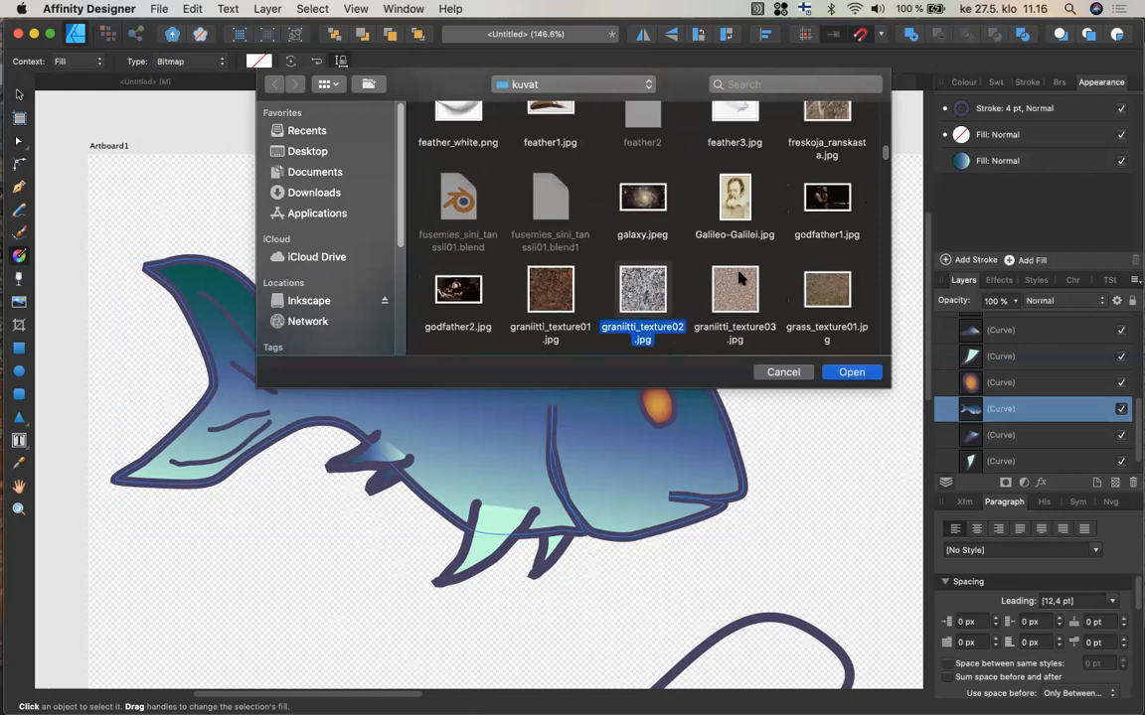
pyautogui.click(851, 373)
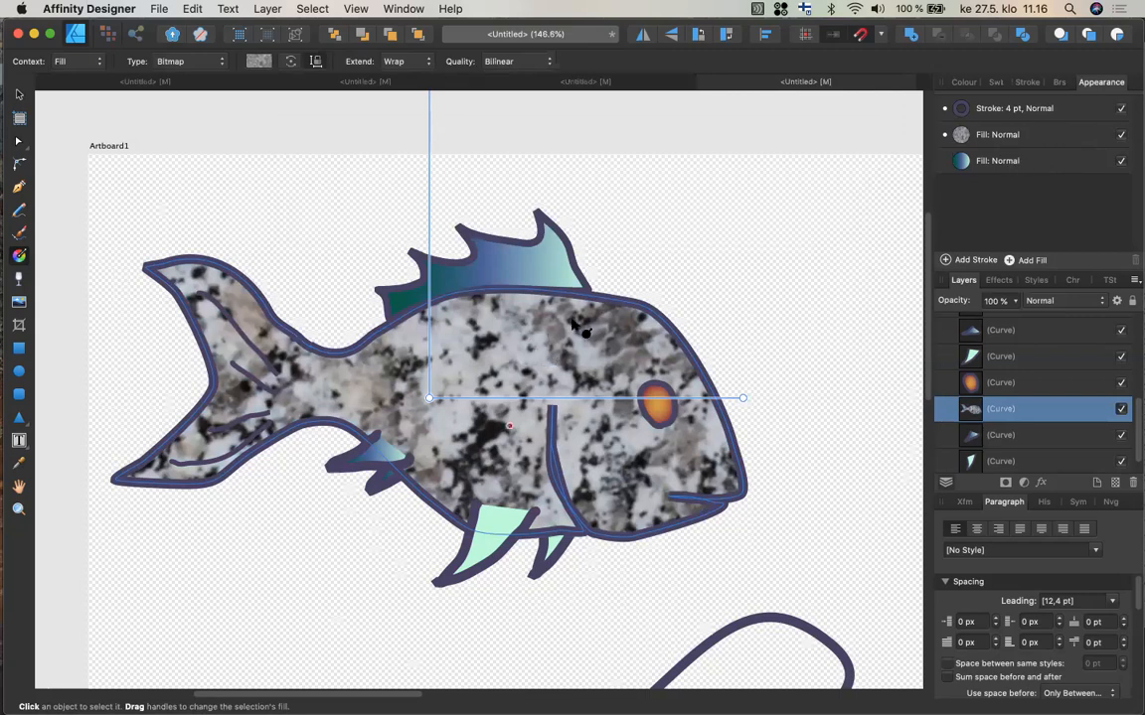
# Set the blend mode of the granite bitmap fill to Overlay.
pyautogui.click(1006, 137)
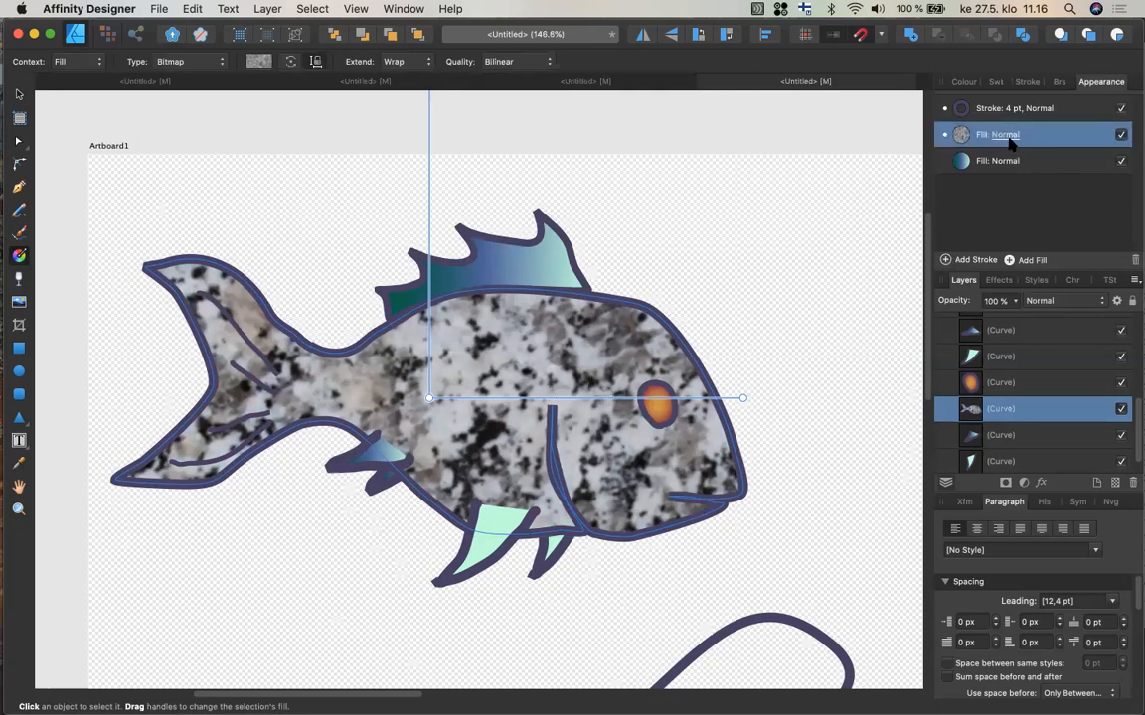
pyautogui.click(1005, 136)
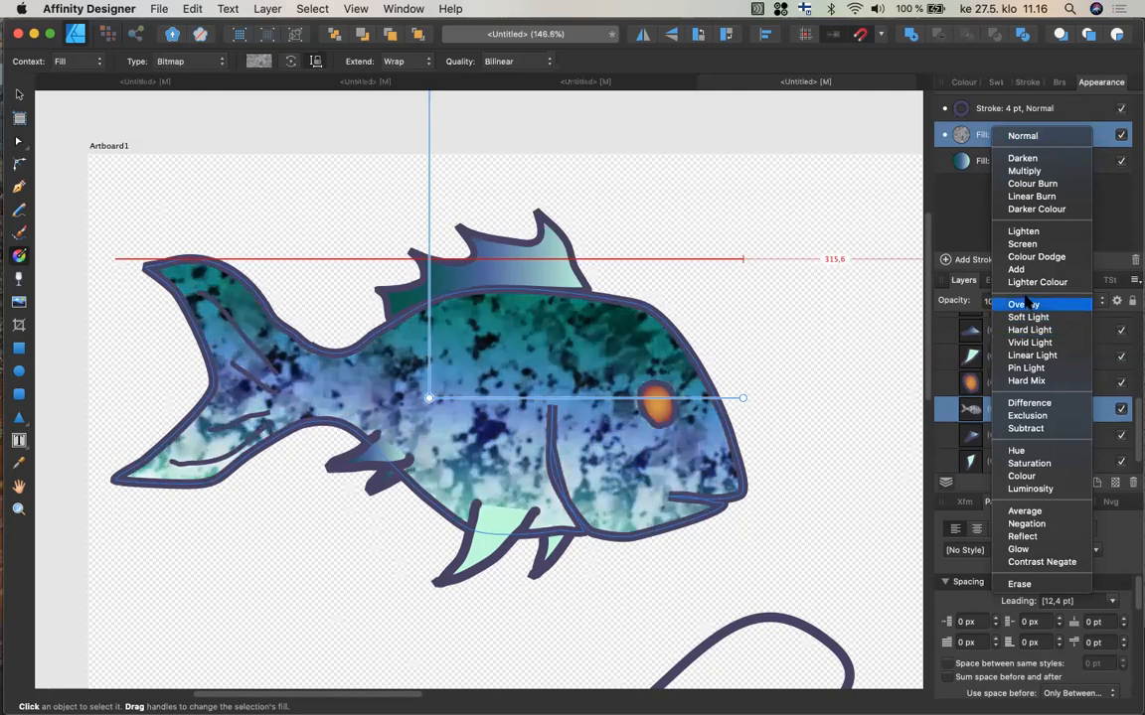
pyautogui.click(1026, 303)
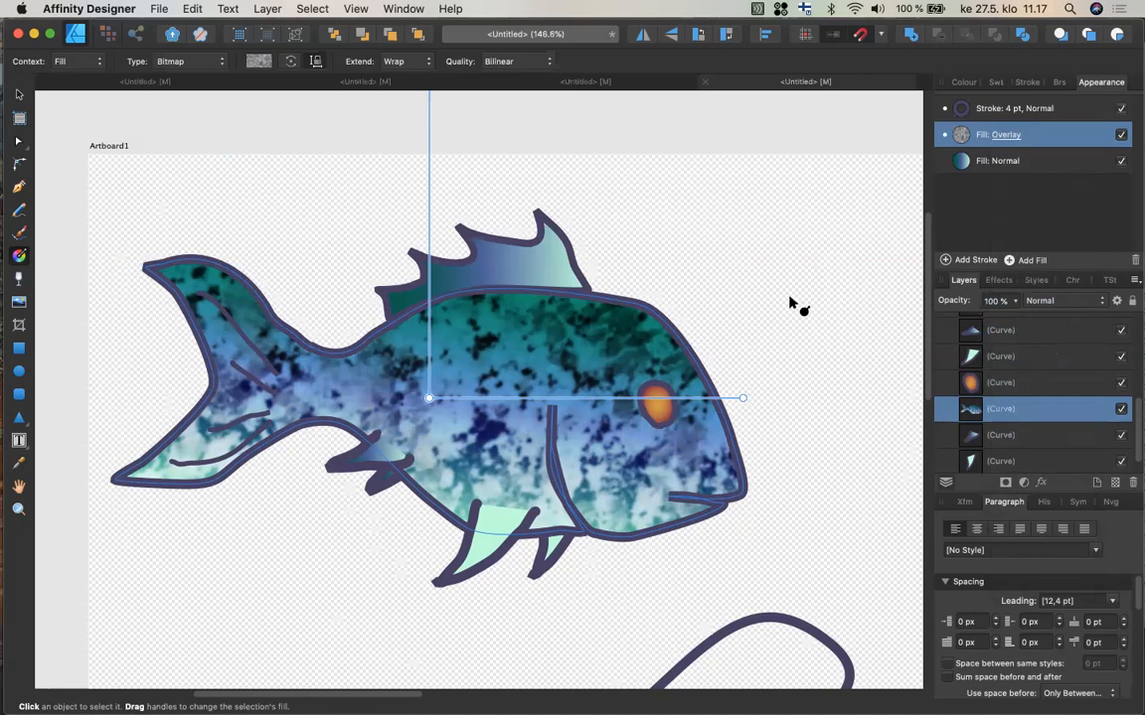
# Save the document as kalaesimerkki.
pyautogui.press('super+s')
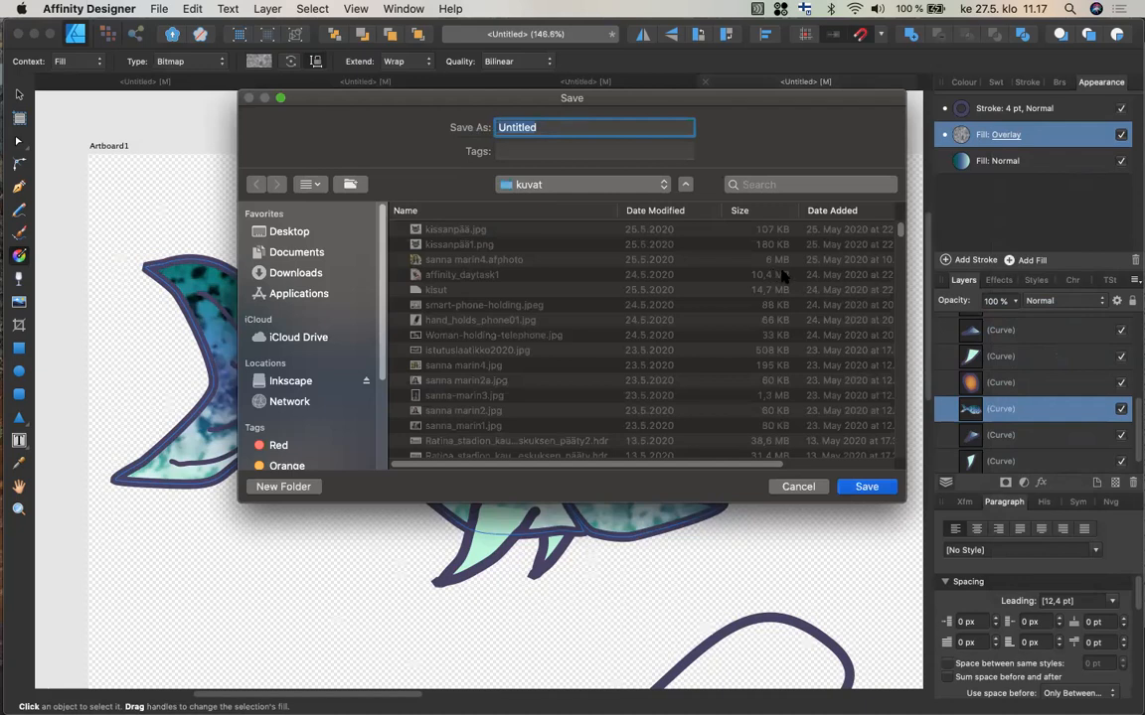
pyautogui.write('kalaesimerkki')
pyautogui.click(866, 486)
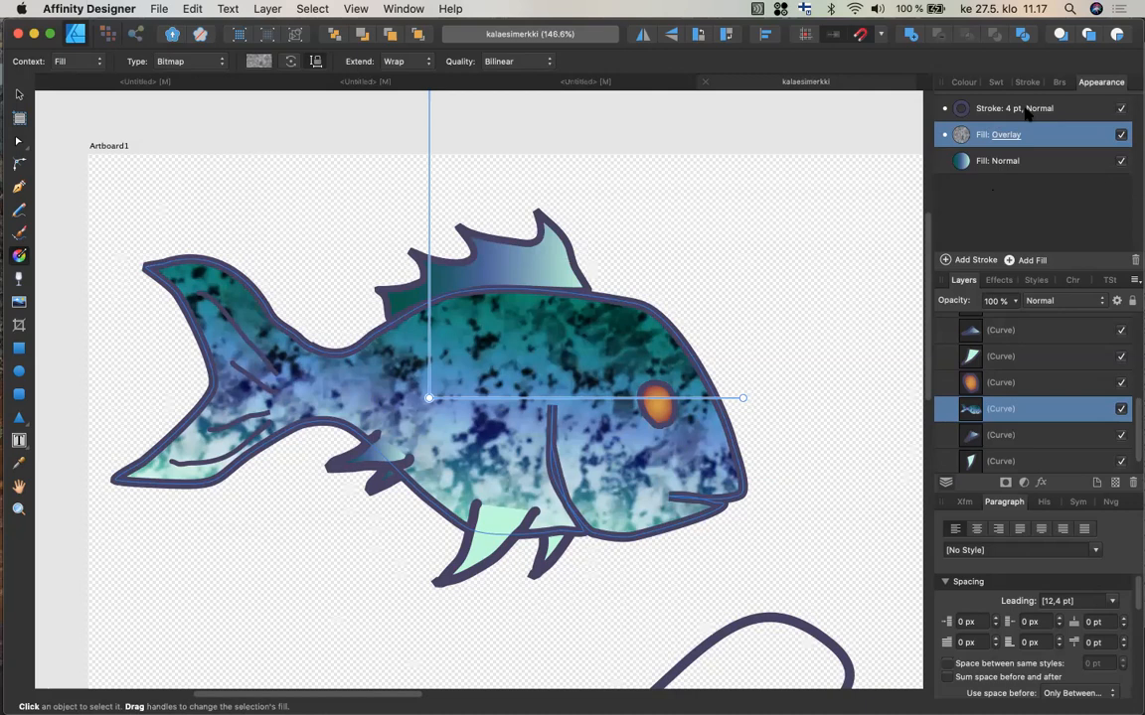
# Hide the red rectangle with its dark frame by turning off its layer visibility.
pyautogui.scroll(-2, 841, 279)
pyautogui.hscroll(2, 842, 278)
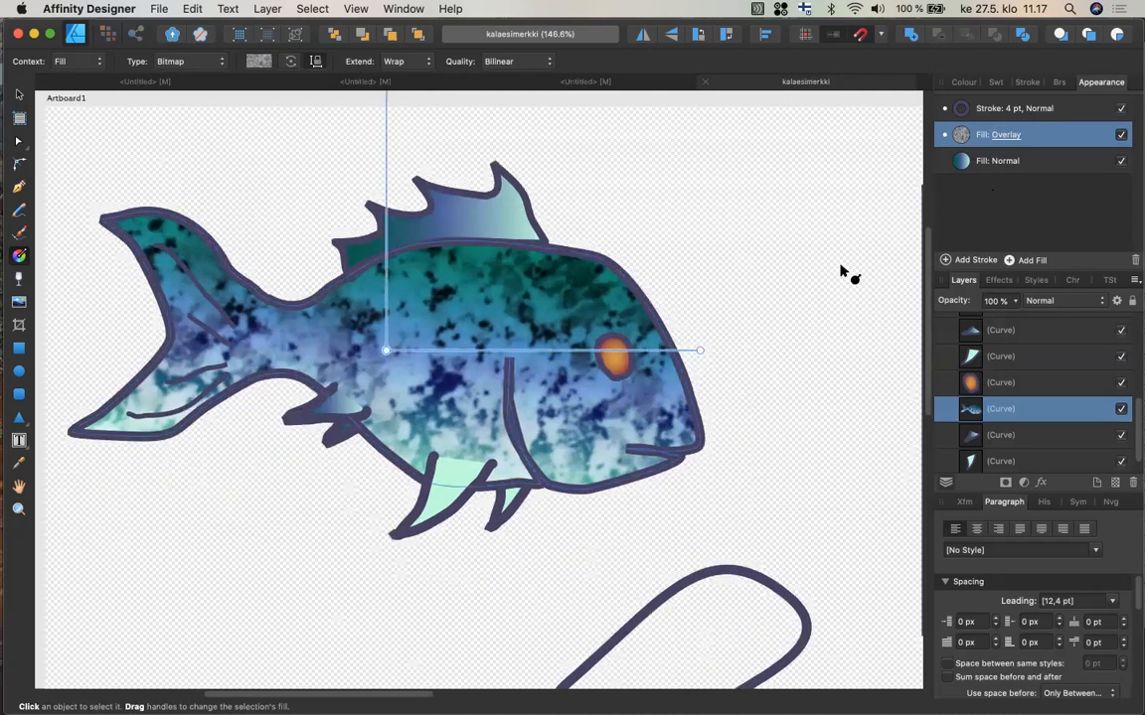
pyautogui.scroll(-3, 841, 278)
pyautogui.hscroll(4, 841, 278)
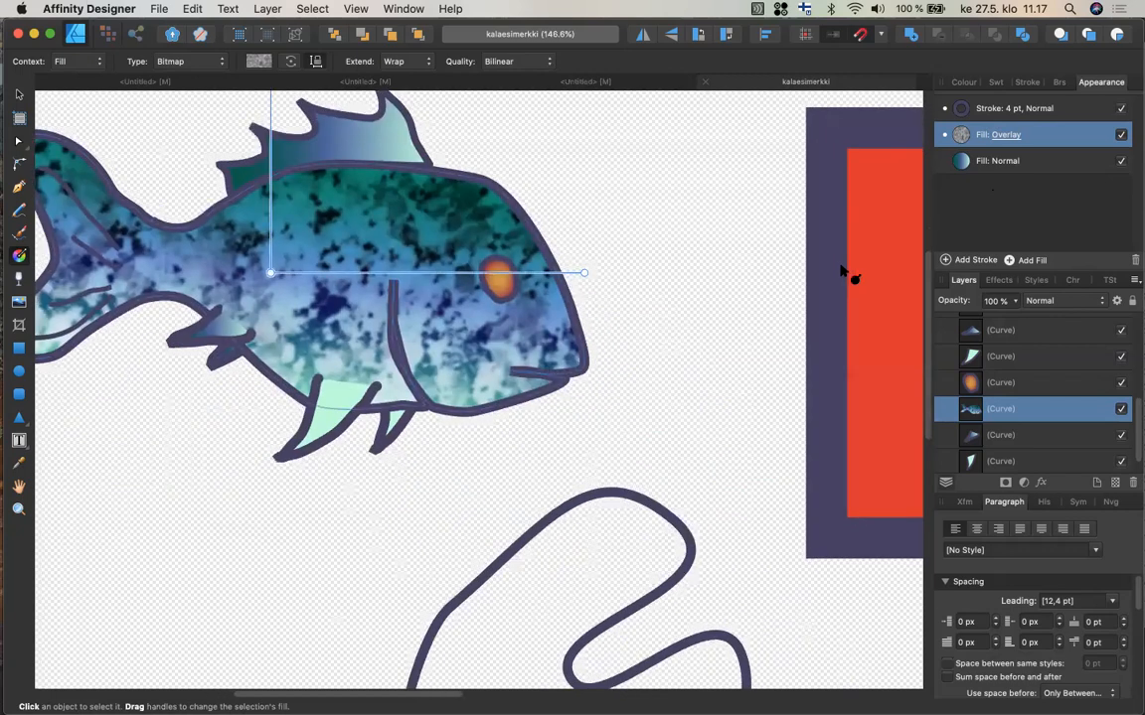
pyautogui.hscroll(10, 842, 270)
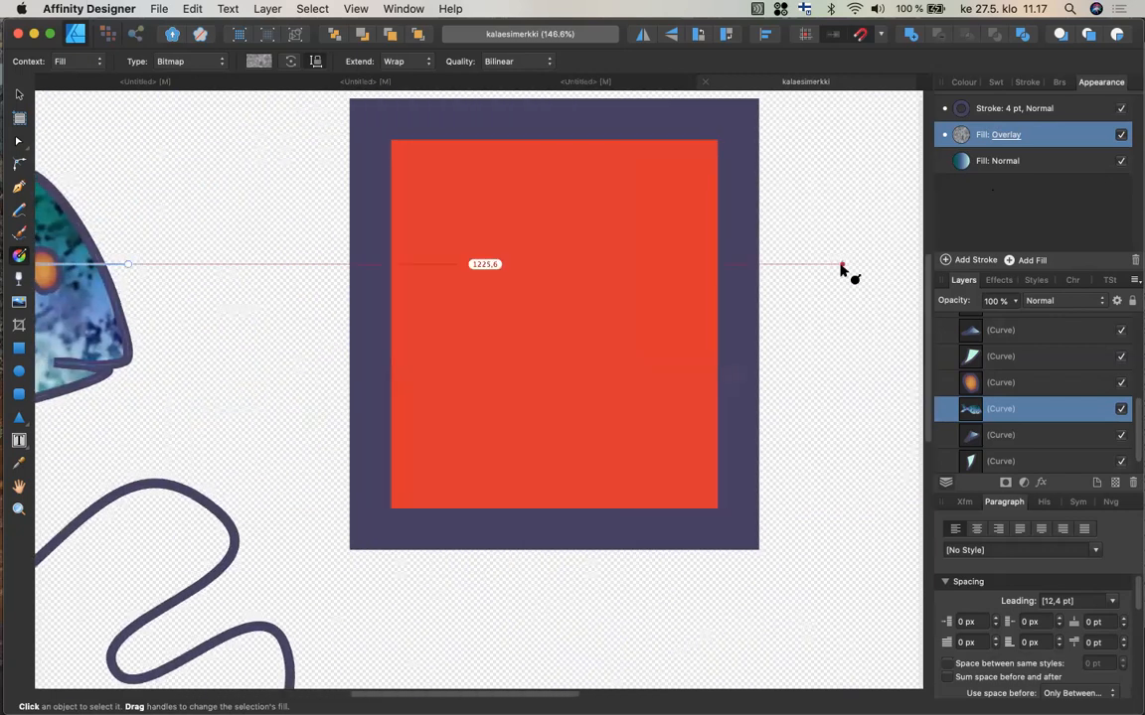
pyautogui.scroll(-1, 842, 270)
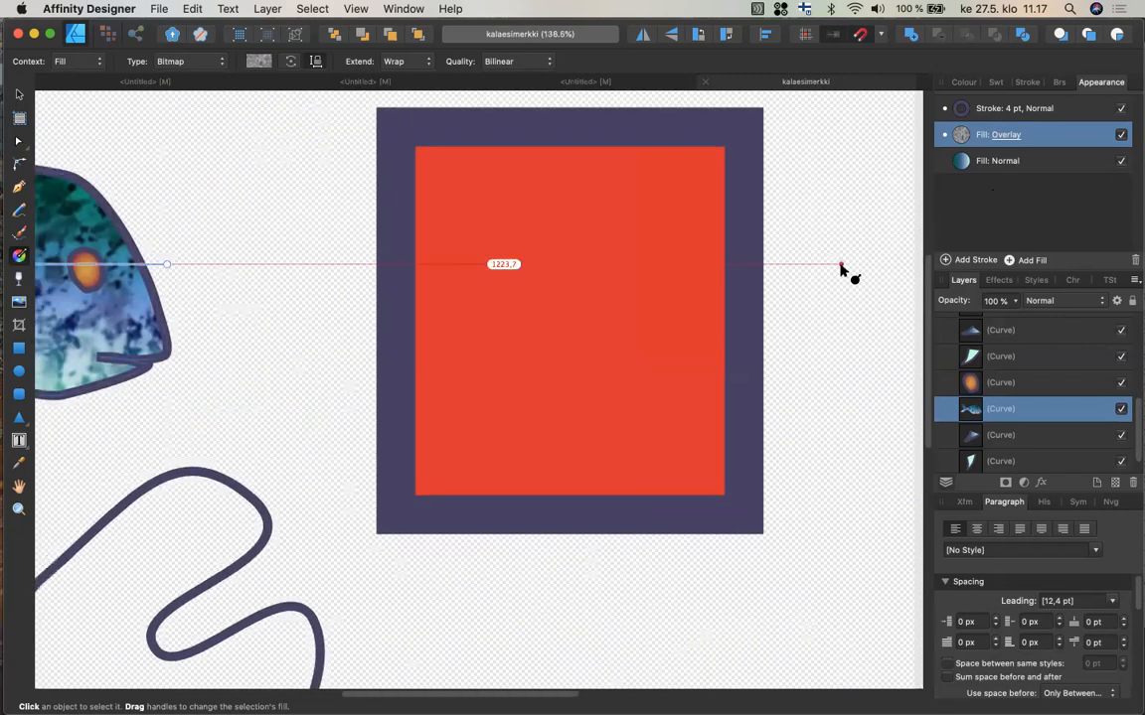
pyautogui.scroll(-5, 841, 270)
pyautogui.scroll(-3, 842, 271)
pyautogui.hscroll(3, 842, 271)
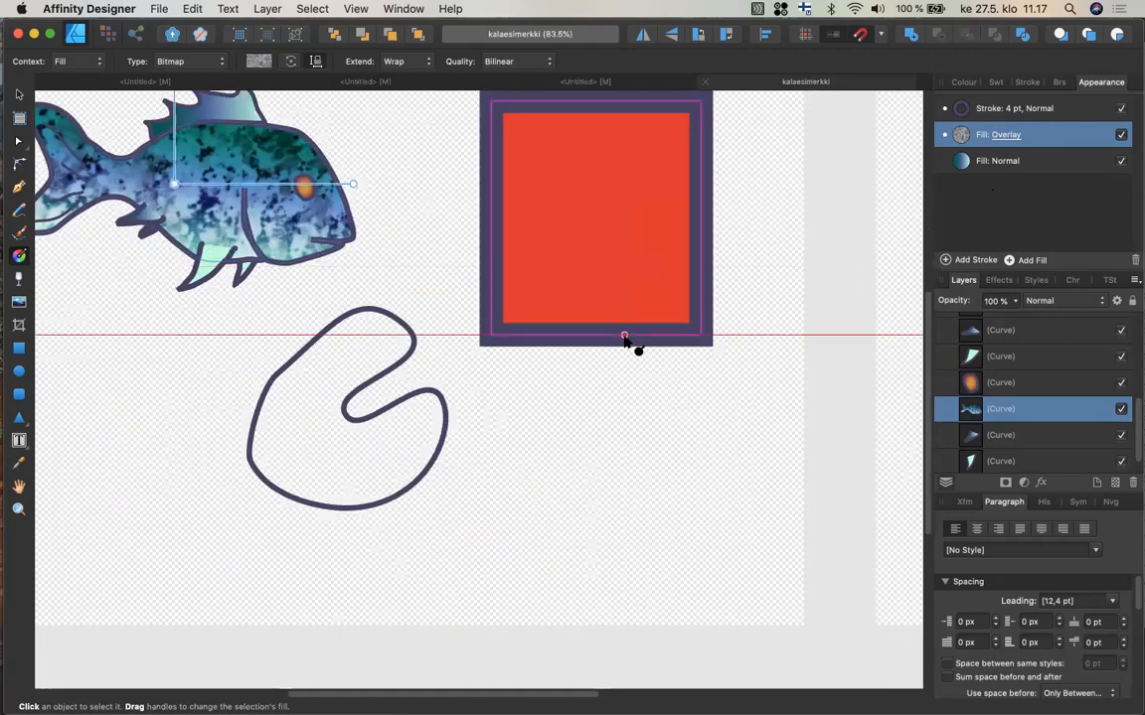
pyautogui.press('v')
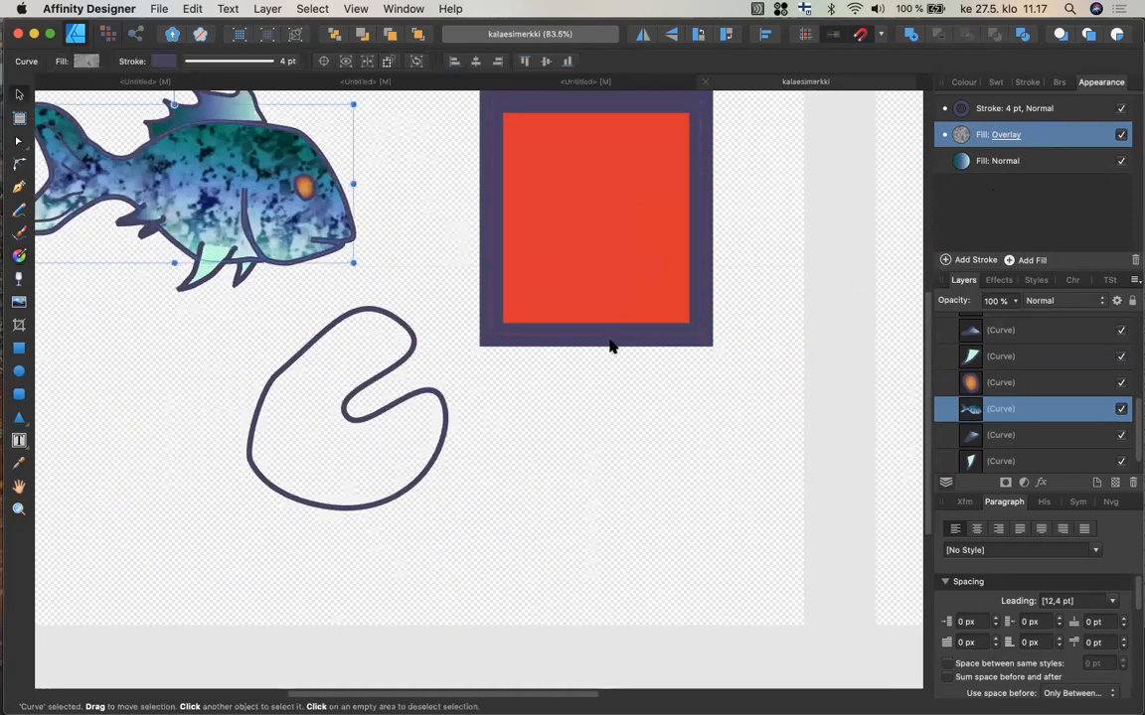
pyautogui.click(608, 345)
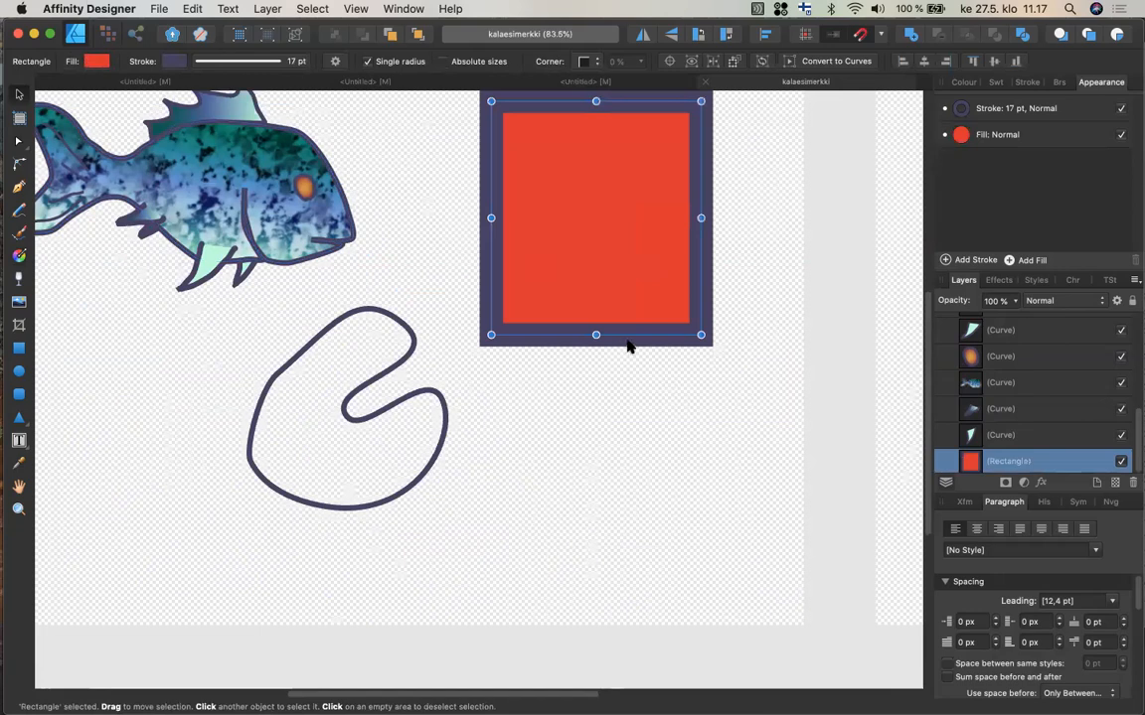
pyautogui.click(1122, 460)
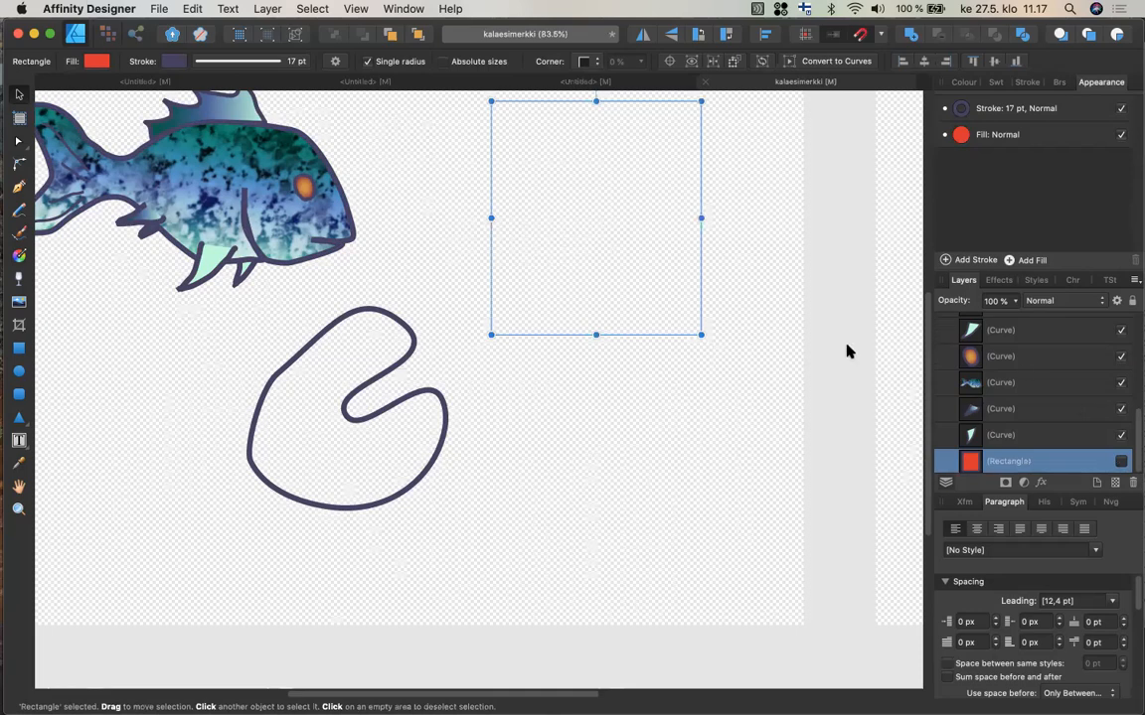
# Copy the looping freehand curve below the fish and then delete it.
pyautogui.click(442, 445)
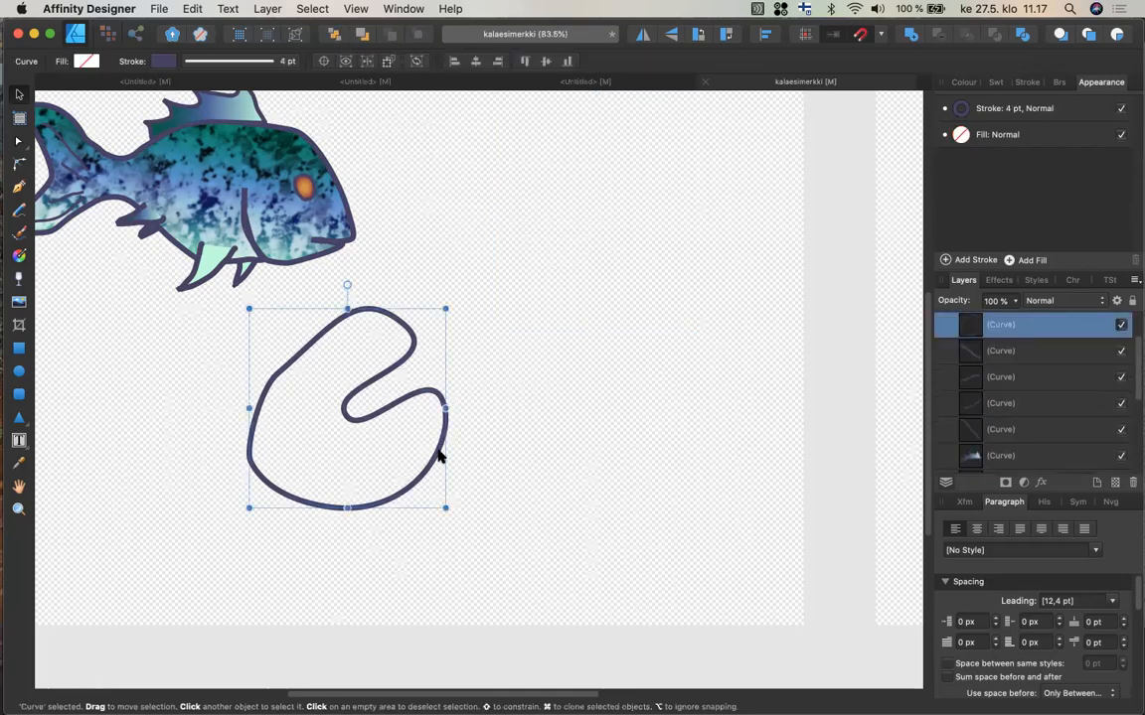
pyautogui.press('super+c')
pyautogui.press('Delete')
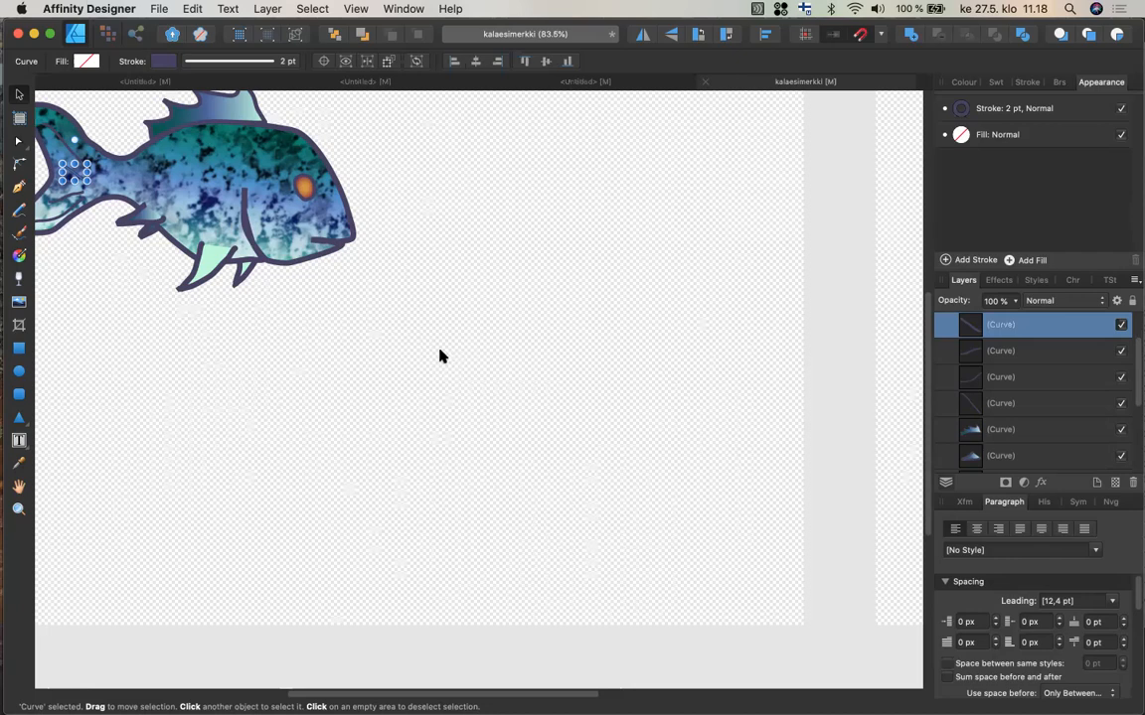
# Switch to the Pencil tool, set its stroke colour to black and turn on the Stabiliser.
pyautogui.click(429, 384)
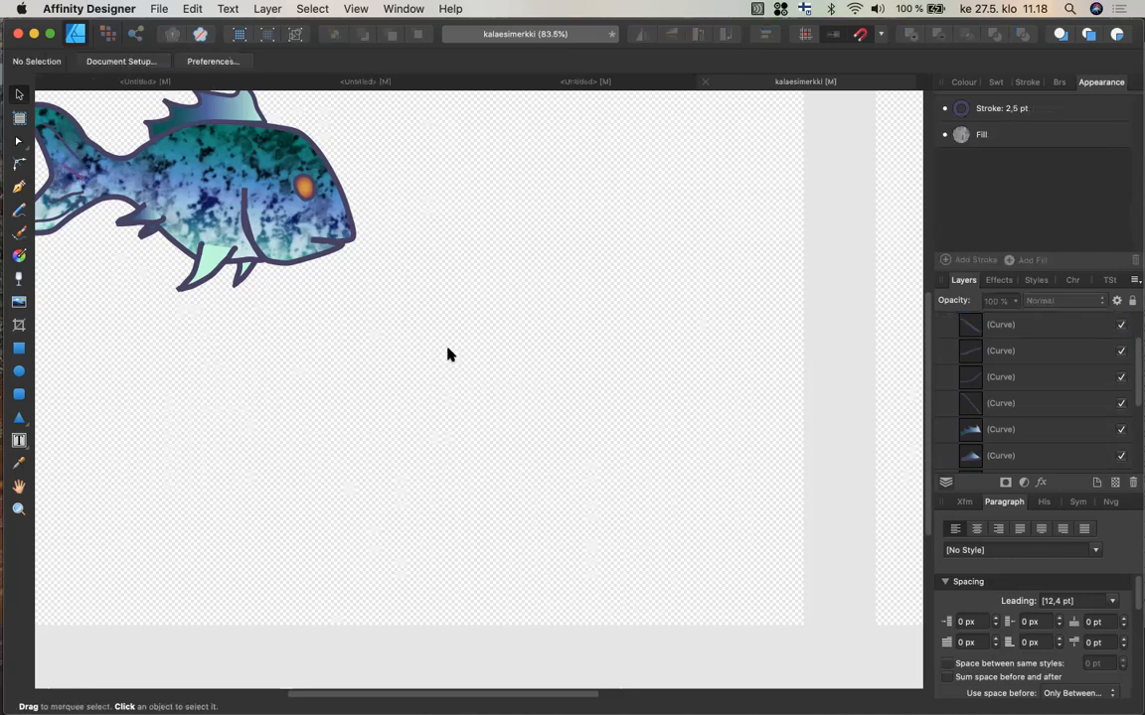
pyautogui.scroll(-2, 449, 348)
pyautogui.scroll(3, 449, 342)
pyautogui.hscroll(3, 449, 342)
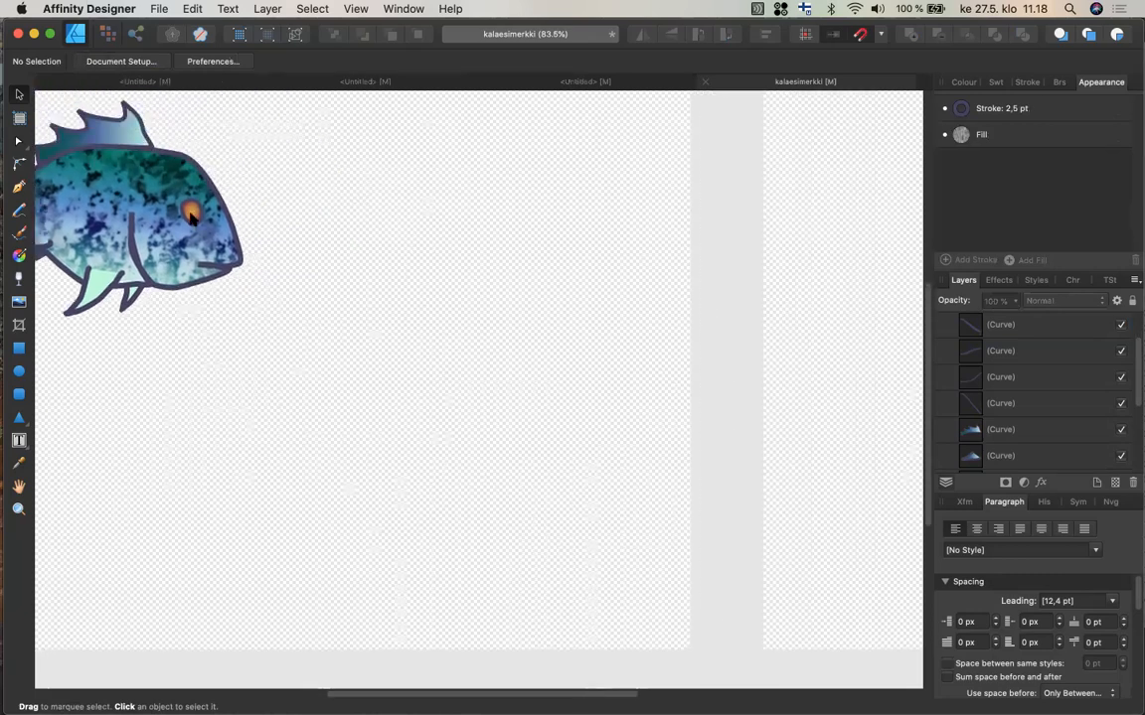
pyautogui.hscroll(-2, 339, 305)
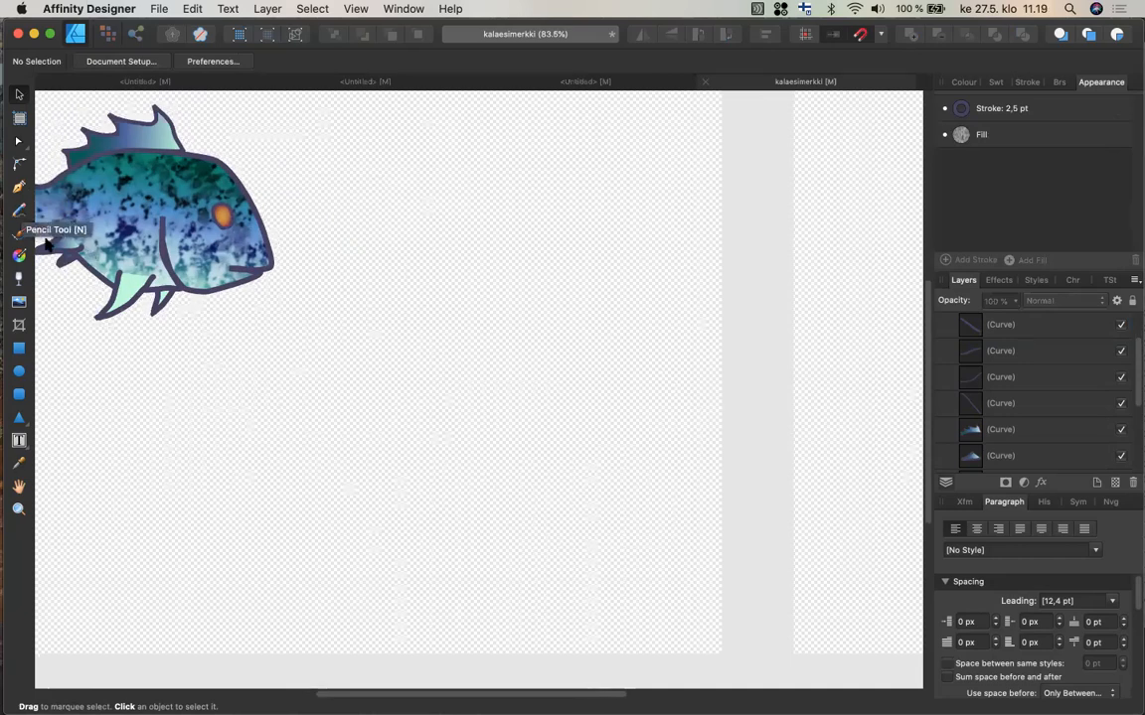
pyautogui.scroll(-4, 36, 221)
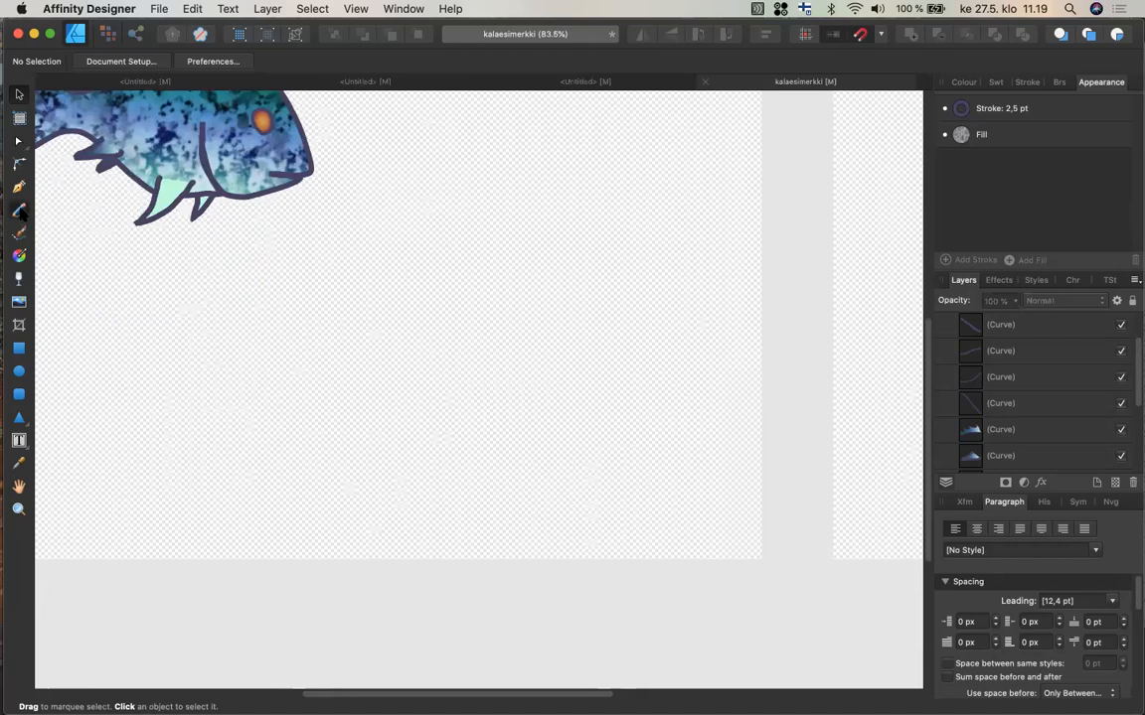
pyautogui.click(19, 211)
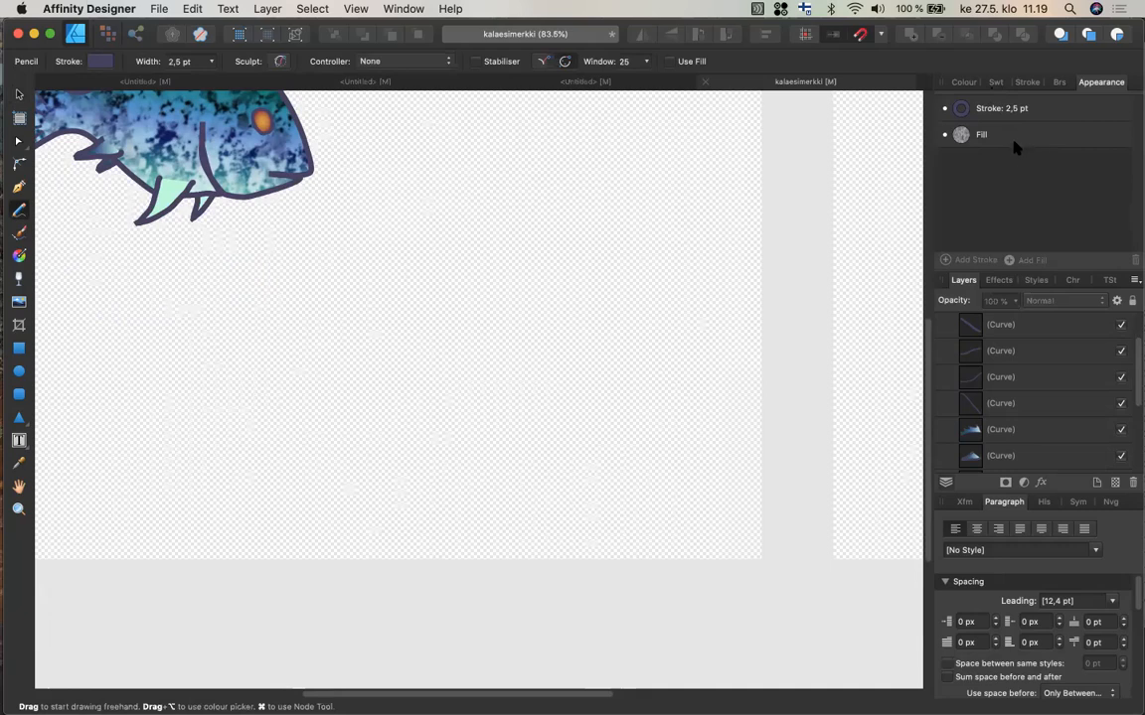
pyautogui.click(964, 82)
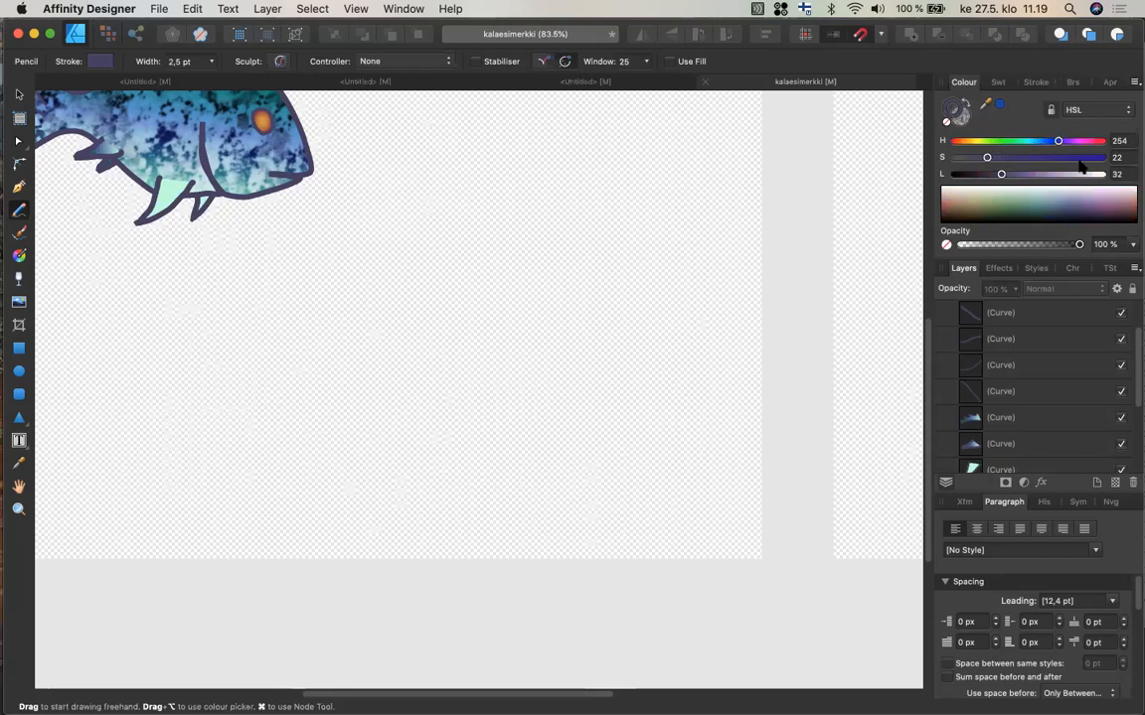
pyautogui.click(1003, 86)
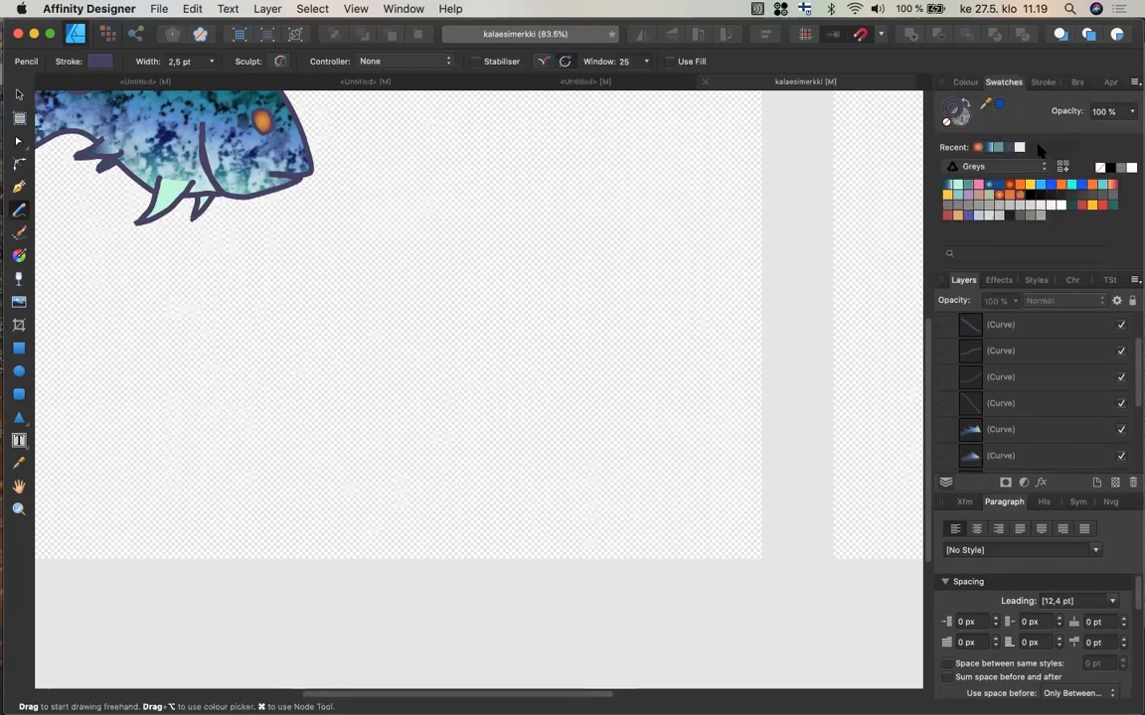
pyautogui.click(1110, 170)
pyautogui.click(960, 117)
pyautogui.click(945, 122)
pyautogui.click(475, 60)
# Draw a freehand C-shaped curve with the Pencil in the empty area right of the fish.
pyautogui.scroll(1, 534, 203)
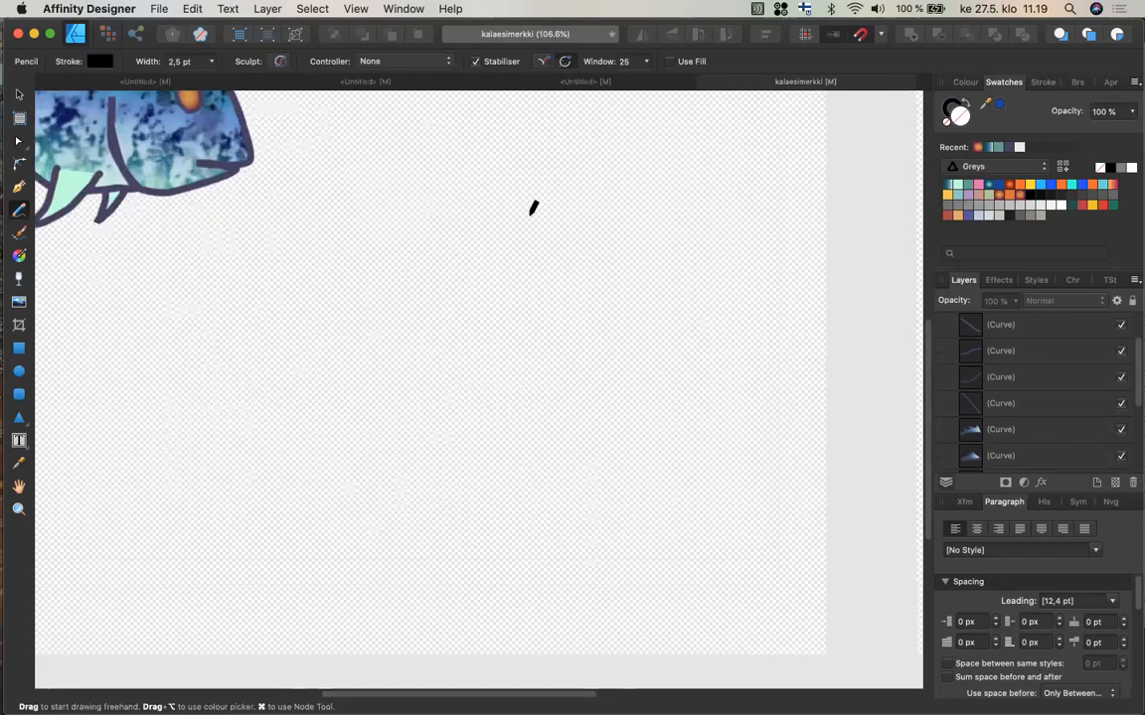
pyautogui.scroll(2, 580, 180)
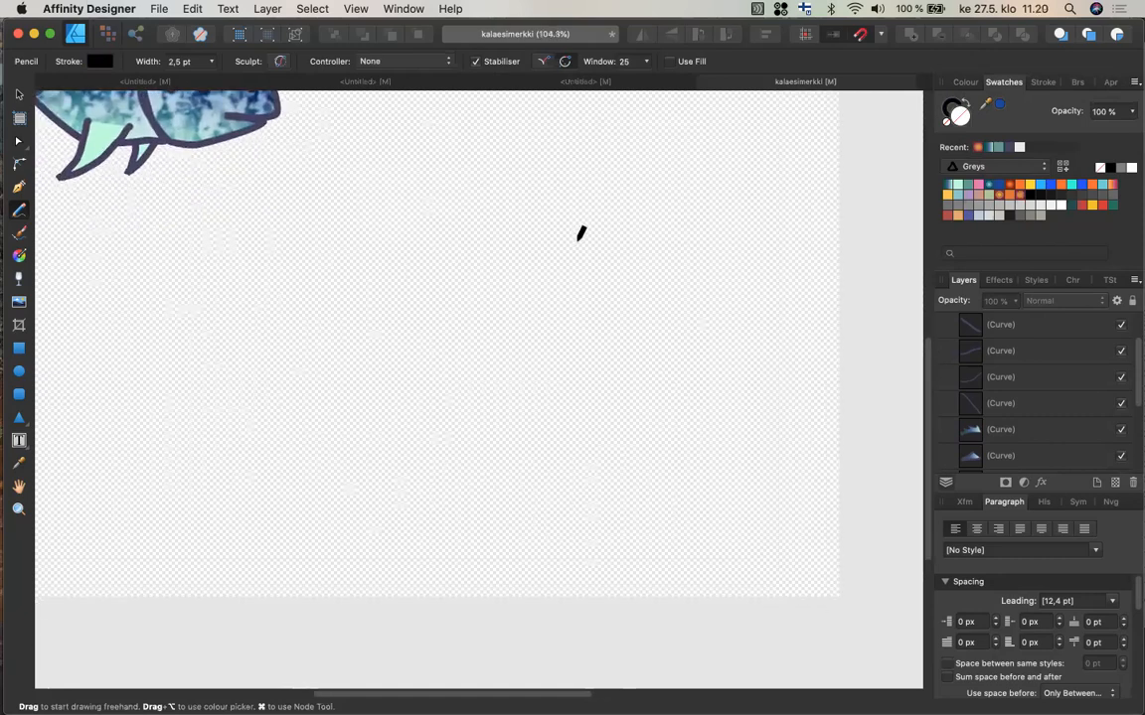
pyautogui.scroll(-1, 596, 221)
pyautogui.moveTo(579, 240)
pyautogui.mouseDown()
pyautogui.moveTo(584, 190)
pyautogui.moveTo(519, 231)
pyautogui.moveTo(595, 329)
pyautogui.mouseUp()
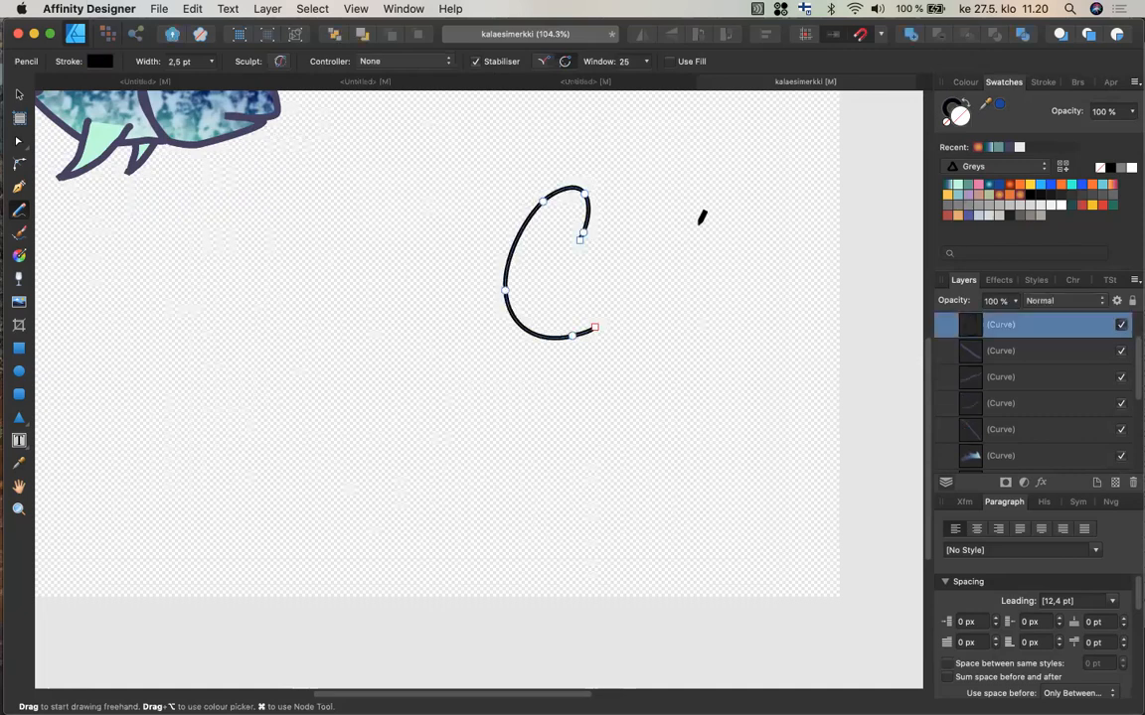
pyautogui.keyDown('super'); pyautogui.click(625, 393); pyautogui.keyUp('super')
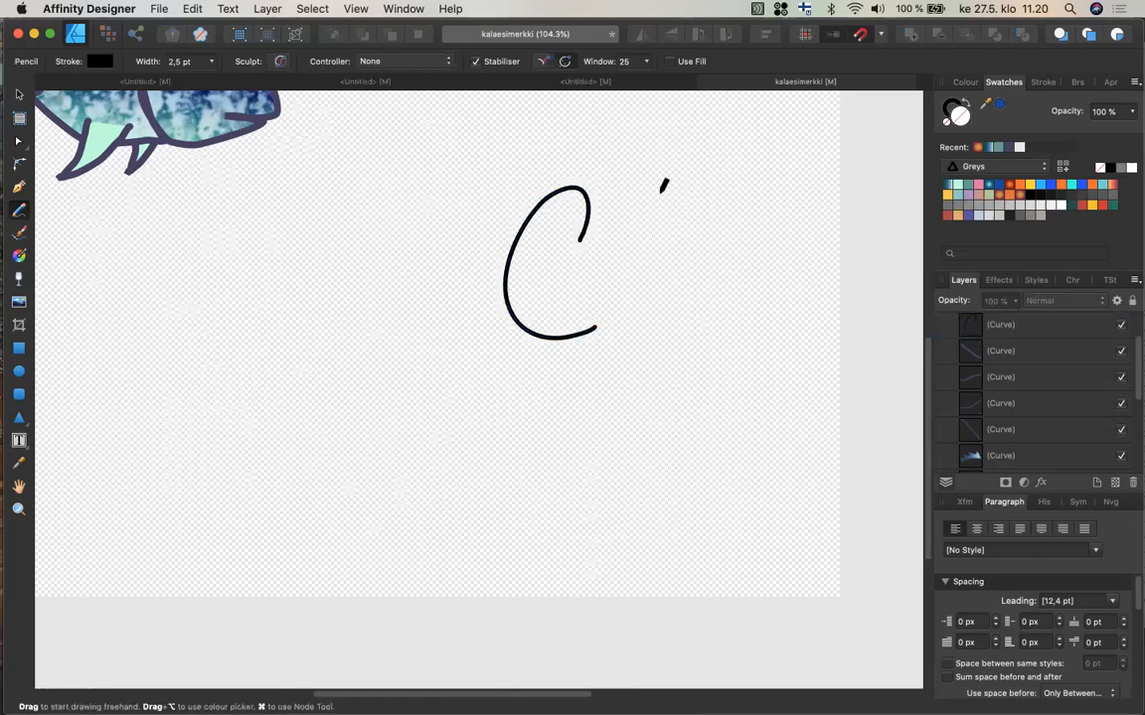
# Extend the Pencil C into a script CF monogram with a diagonal stroke, a curving top bar and a short crossbar.
pyautogui.moveTo(660, 192)
pyautogui.mouseDown()
pyautogui.moveTo(576, 274)
pyautogui.moveTo(565, 310)
pyautogui.mouseUp()
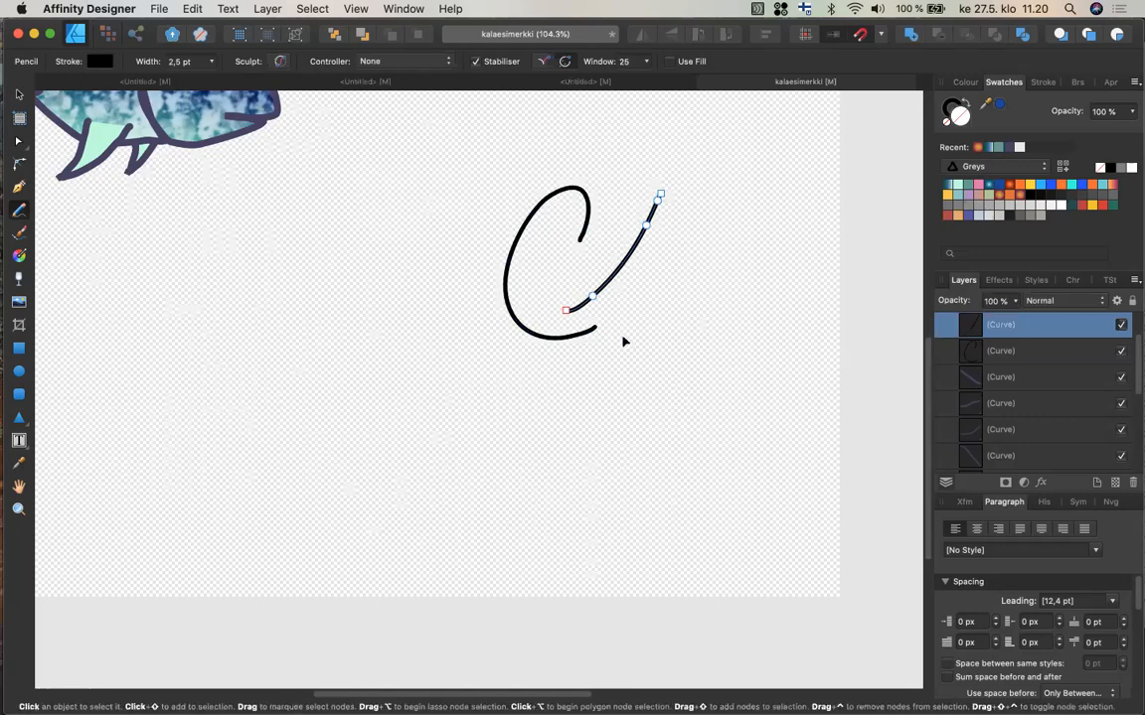
pyautogui.keyDown('super'); pyautogui.click(658, 252); pyautogui.keyUp('super')
pyautogui.moveTo(605, 229); pyautogui.dragTo(600, 239)
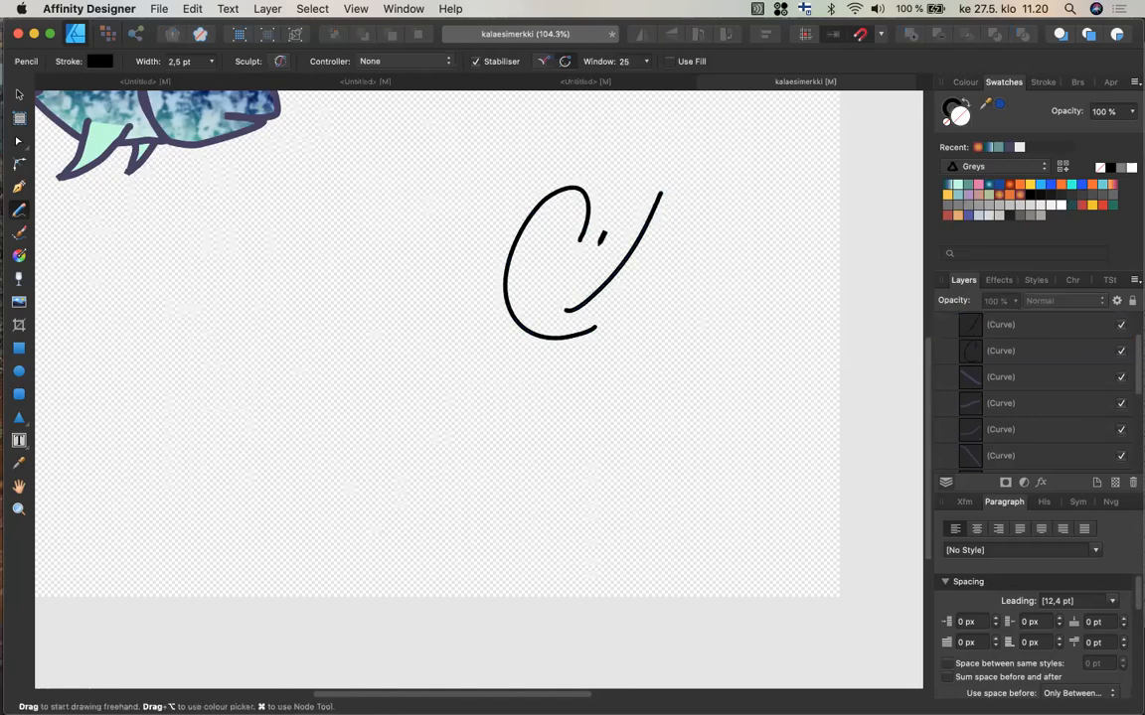
pyautogui.moveTo(600, 246)
pyautogui.mouseDown()
pyautogui.moveTo(653, 189)
pyautogui.moveTo(774, 198)
pyautogui.mouseUp()
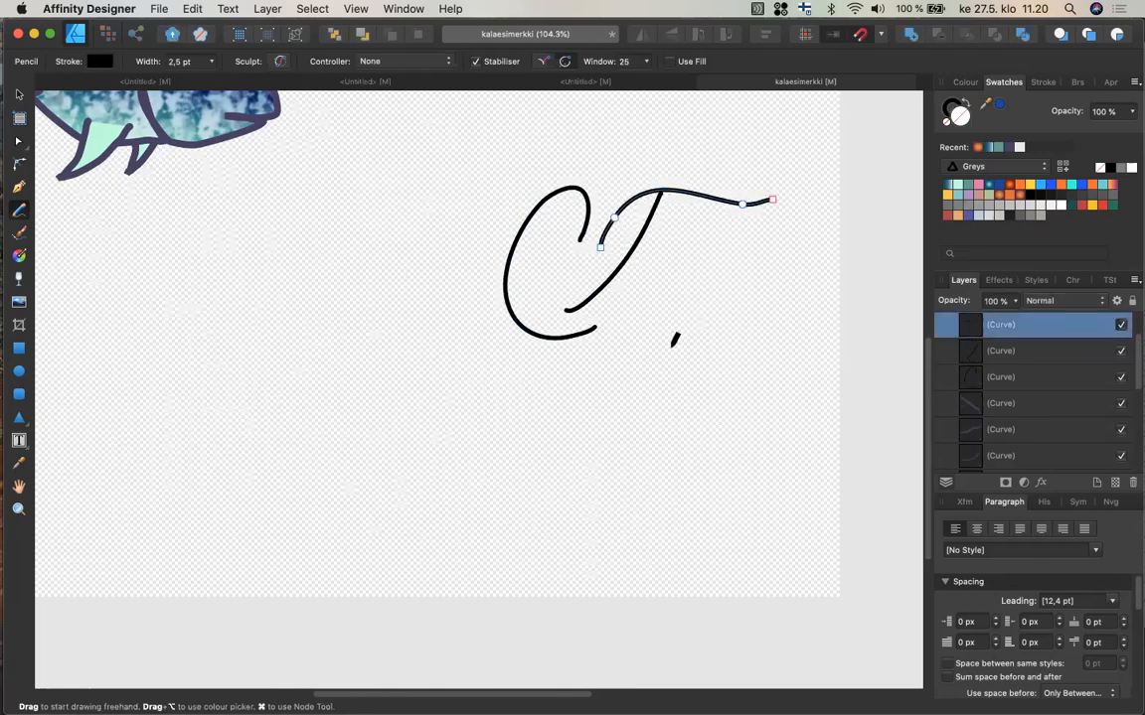
pyautogui.press('super')
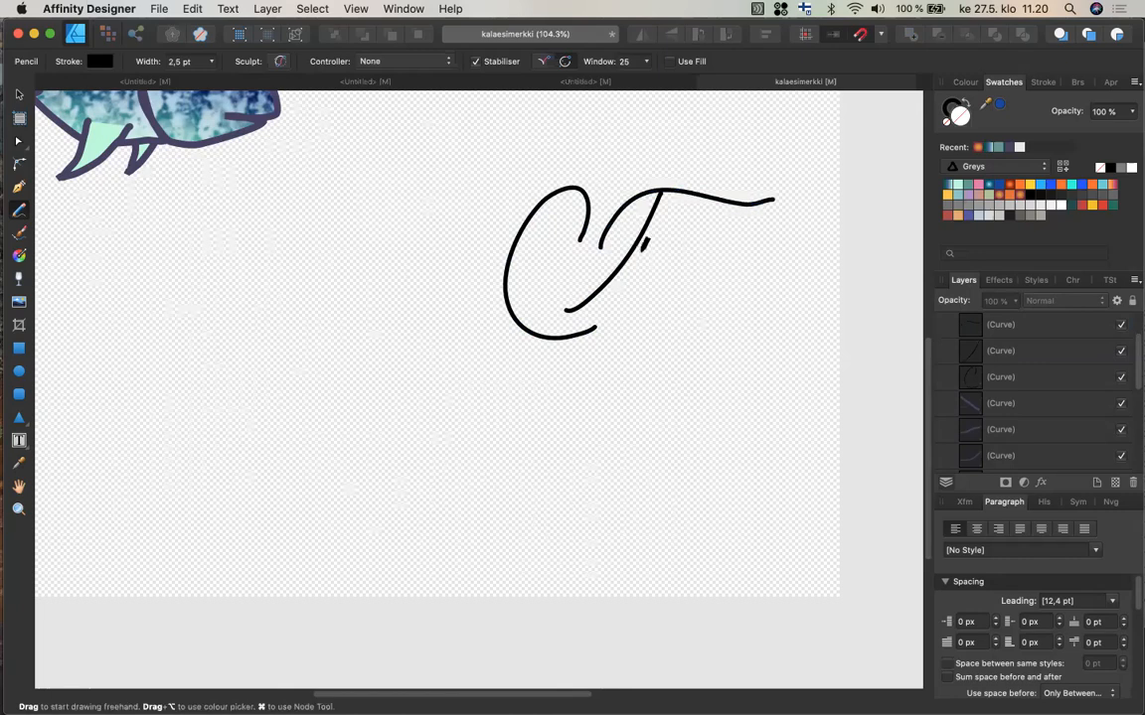
pyautogui.moveTo(636, 238)
pyautogui.mouseDown()
pyautogui.moveTo(615, 258)
pyautogui.moveTo(694, 265)
pyautogui.mouseUp()
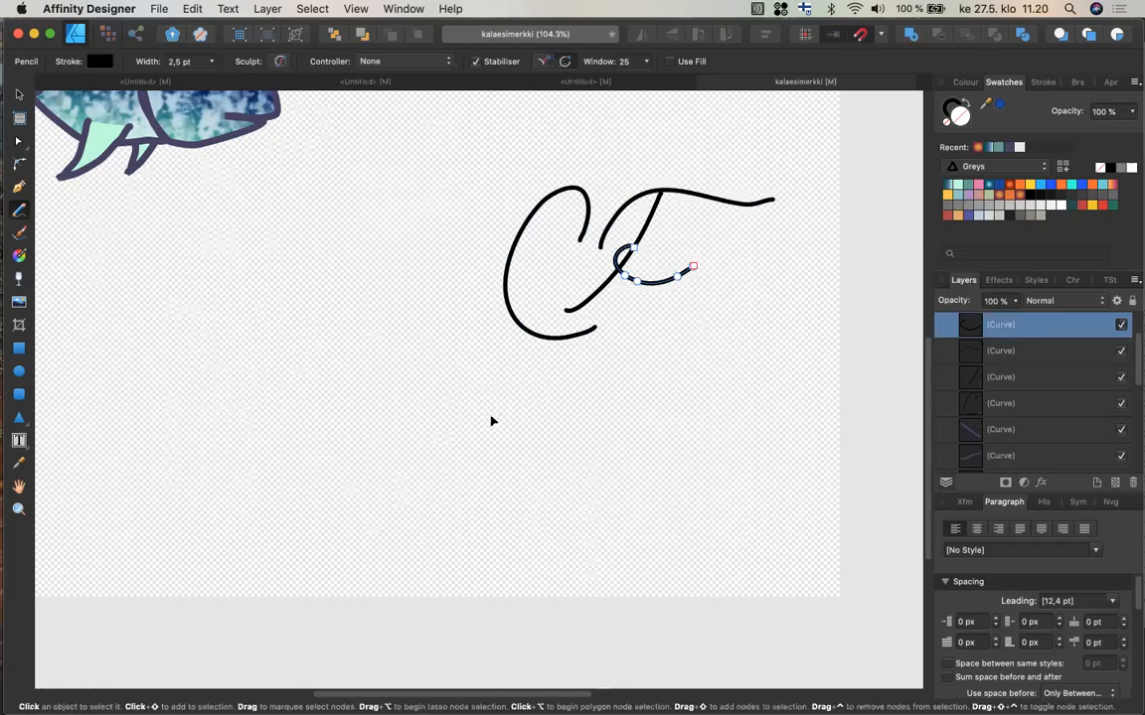
pyautogui.press('super+d')
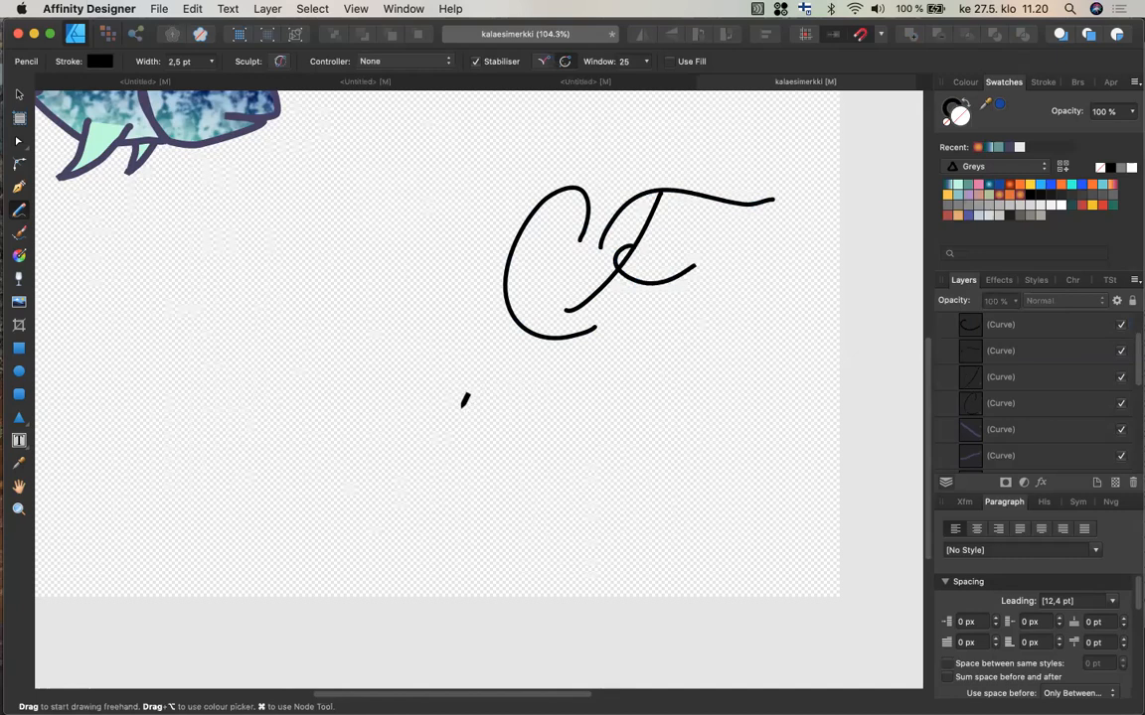
# Draw outlined block letters C and F with the Pencil below the script monogram.
pyautogui.moveTo(463, 407)
pyautogui.mouseDown()
pyautogui.moveTo(485, 385)
pyautogui.moveTo(396, 367)
pyautogui.moveTo(436, 531)
pyautogui.moveTo(499, 503)
pyautogui.moveTo(404, 478)
pyautogui.moveTo(399, 402)
pyautogui.moveTo(439, 383)
pyautogui.moveTo(455, 403)
pyautogui.mouseUp()
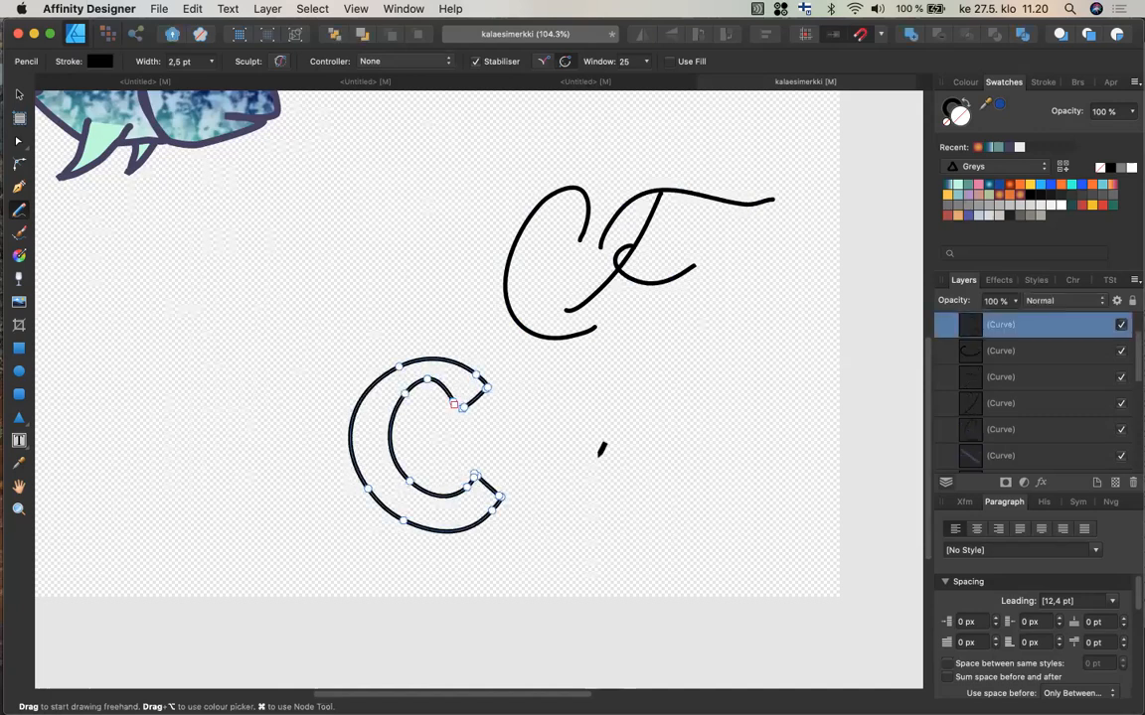
pyautogui.press('super+d')
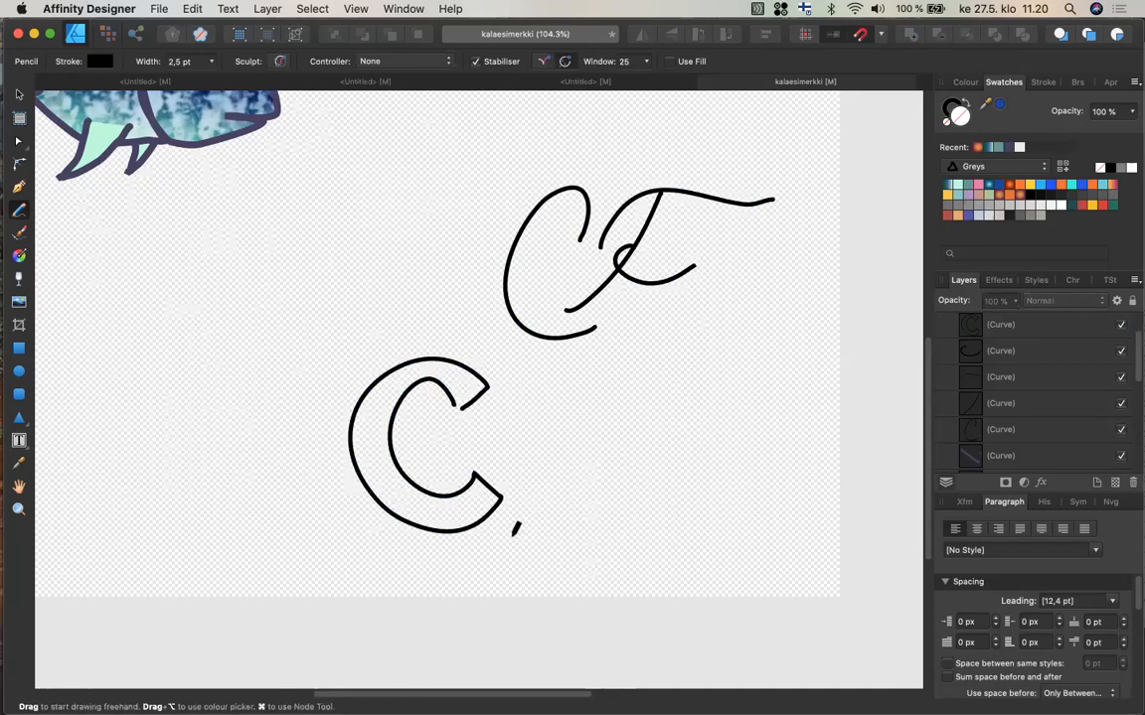
pyautogui.moveTo(518, 524)
pyautogui.mouseDown()
pyautogui.moveTo(545, 434)
pyautogui.moveTo(579, 382)
pyautogui.moveTo(650, 415)
pyautogui.moveTo(575, 405)
pyautogui.moveTo(580, 455)
pyautogui.moveTo(610, 462)
pyautogui.moveTo(612, 486)
pyautogui.moveTo(574, 483)
pyautogui.moveTo(573, 539)
pyautogui.moveTo(582, 540)
pyautogui.mouseUp()
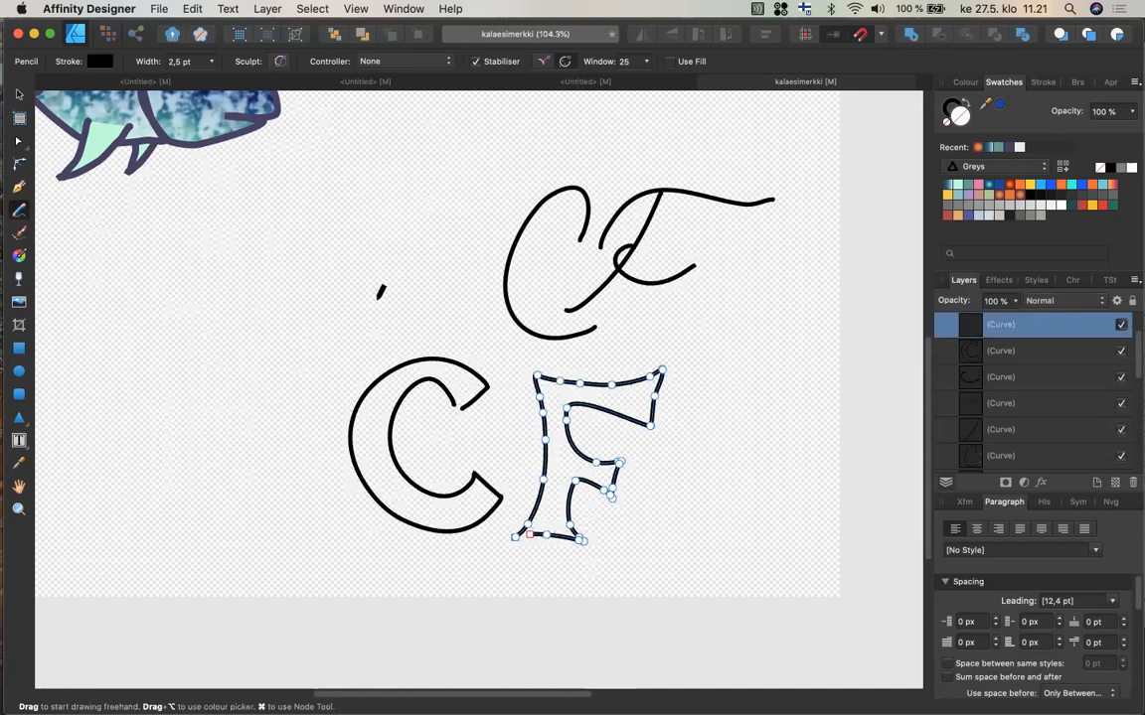
pyautogui.press('super')
pyautogui.keyDown('super'); pyautogui.click(362, 313); pyautogui.keyUp('super')
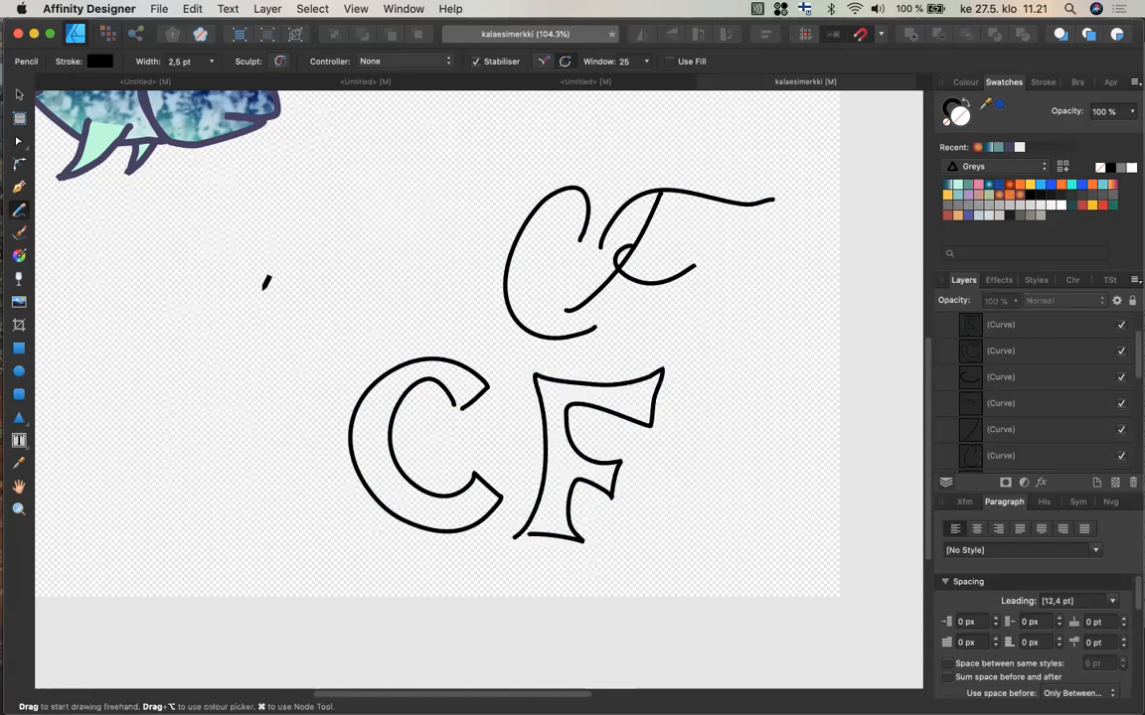
# Write a simple single-stroke CF with the Pencil to the left of the script monogram.
pyautogui.hscroll(-5, 314, 291)
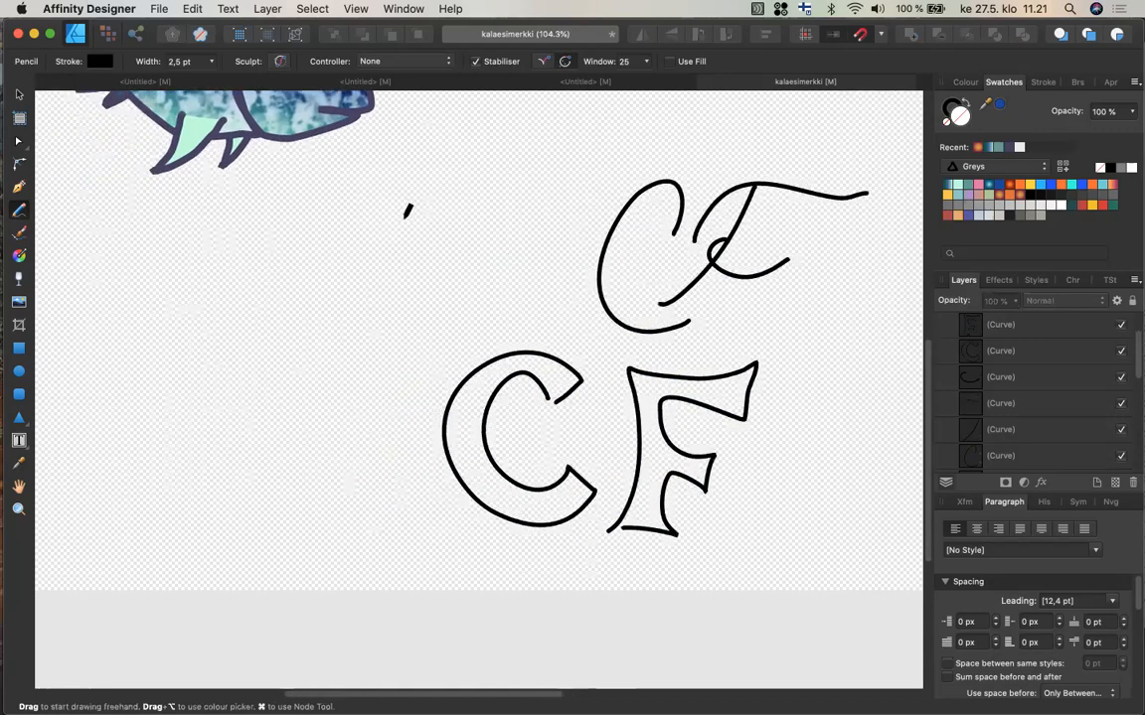
pyautogui.moveTo(401, 215)
pyautogui.mouseDown()
pyautogui.moveTo(362, 293)
pyautogui.moveTo(426, 290)
pyautogui.mouseUp()
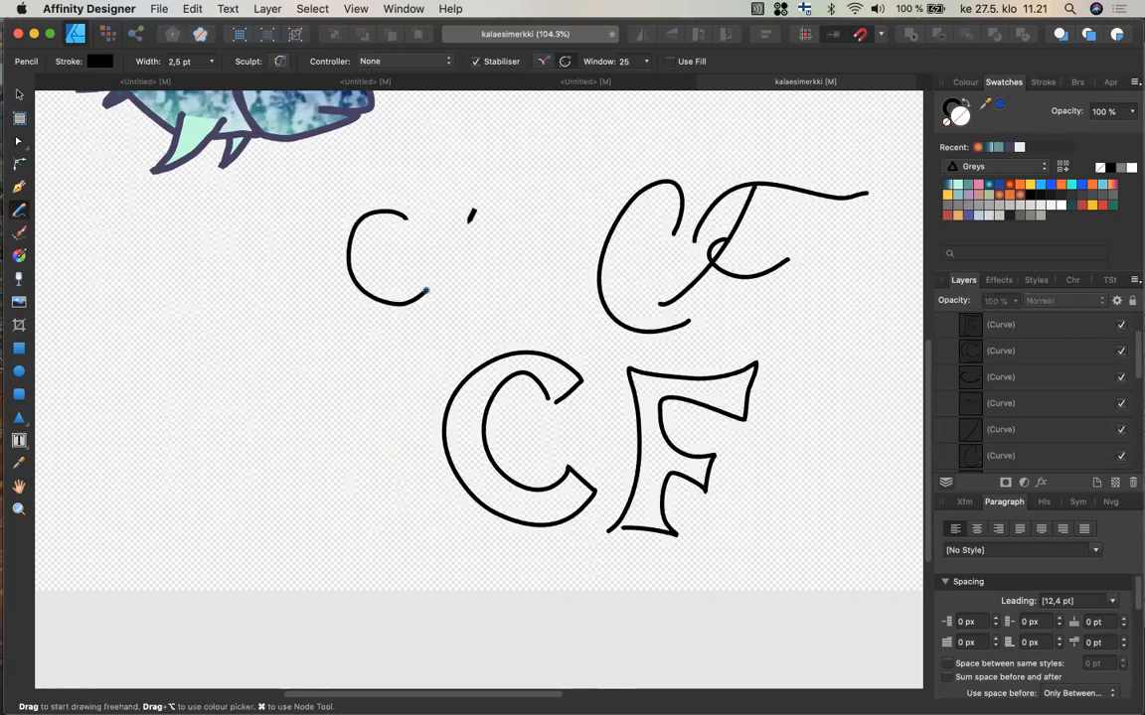
pyautogui.keyDown('super'); pyautogui.click(454, 343); pyautogui.keyUp('super')
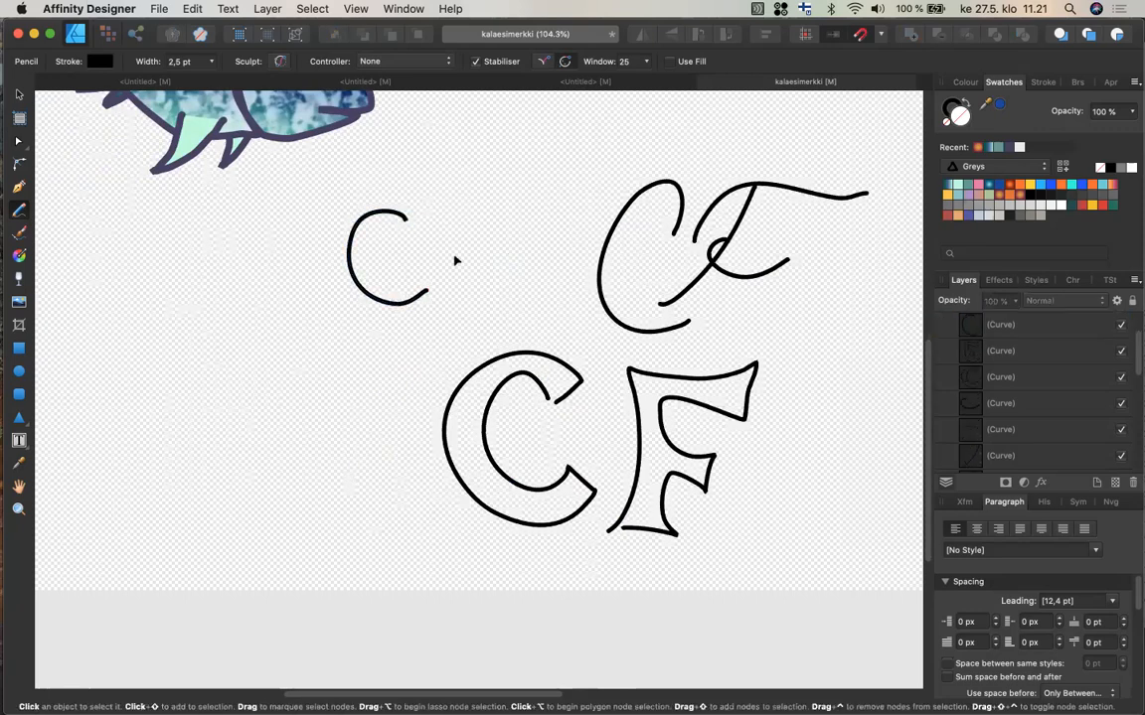
pyautogui.moveTo(448, 206); pyautogui.dragTo(443, 310)
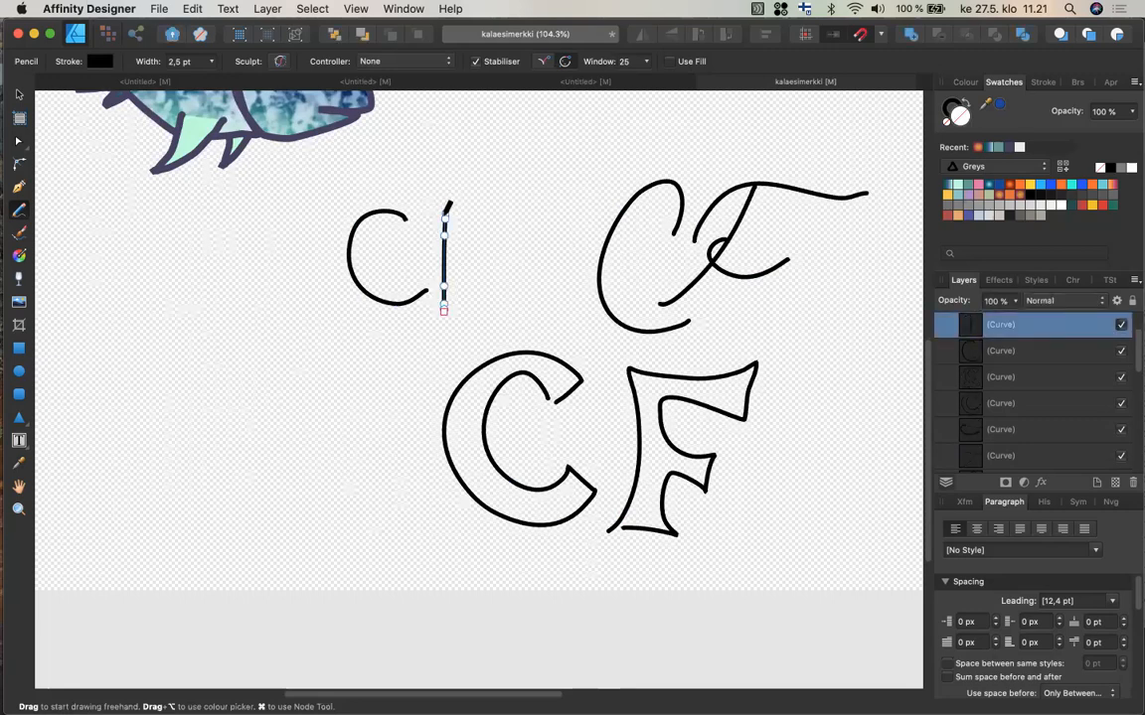
pyautogui.moveTo(444, 216); pyautogui.dragTo(503, 217)
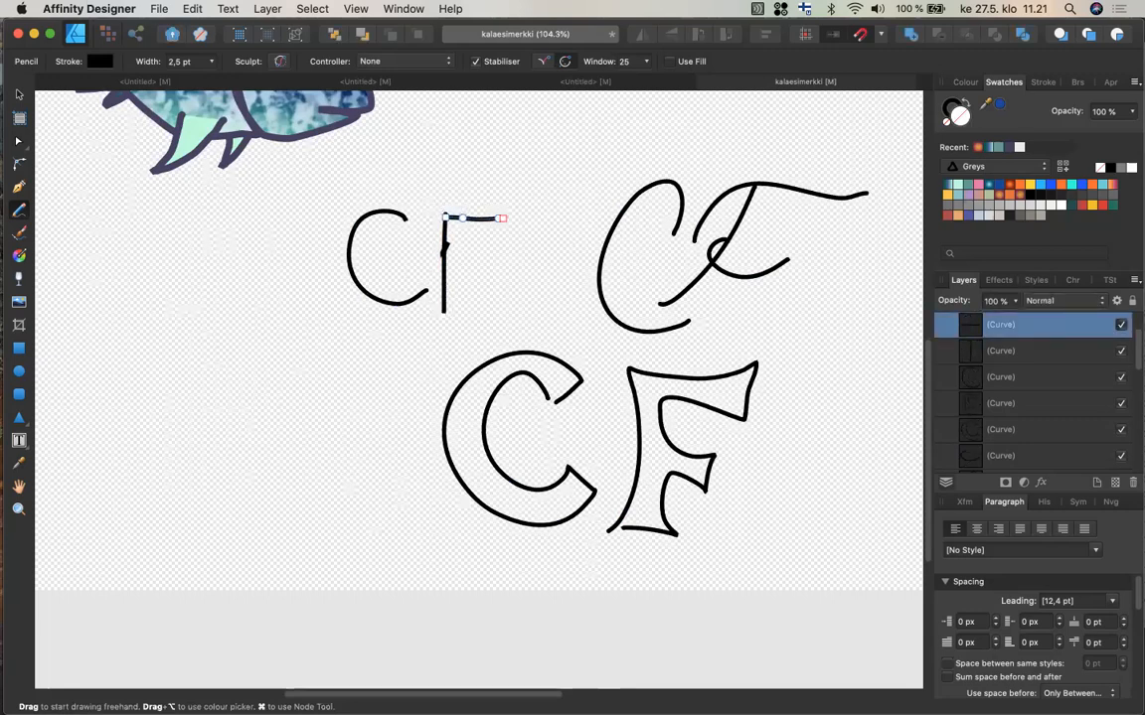
pyautogui.moveTo(441, 257); pyautogui.dragTo(485, 260)
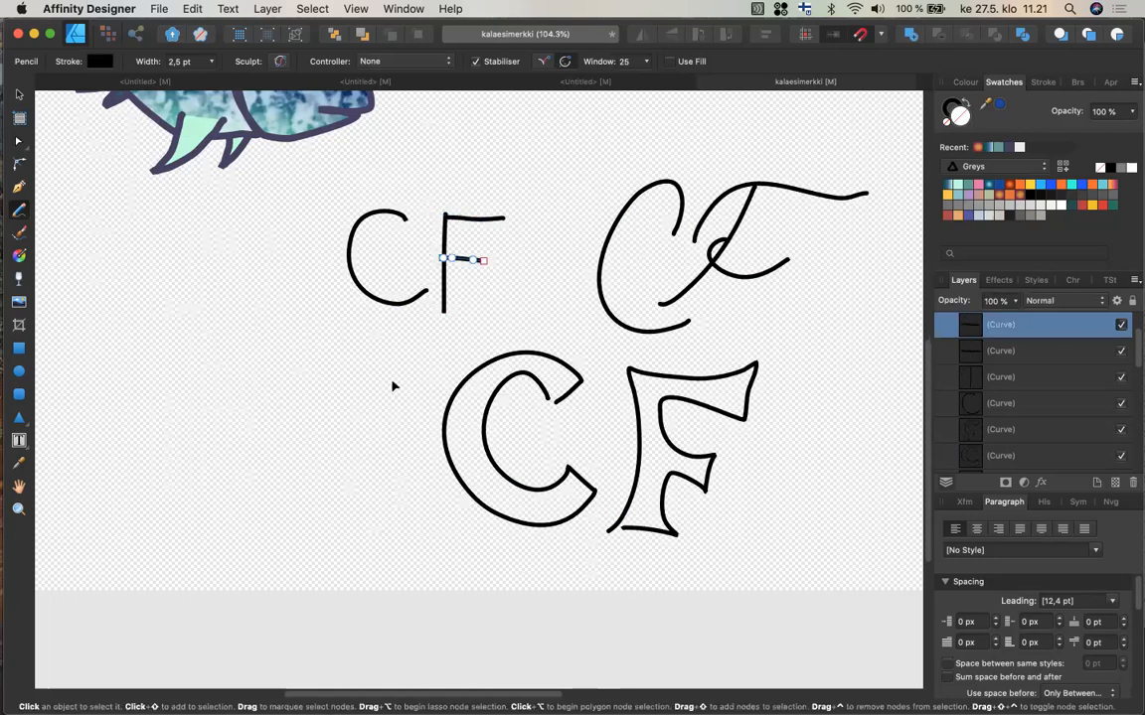
pyautogui.press('super+d')
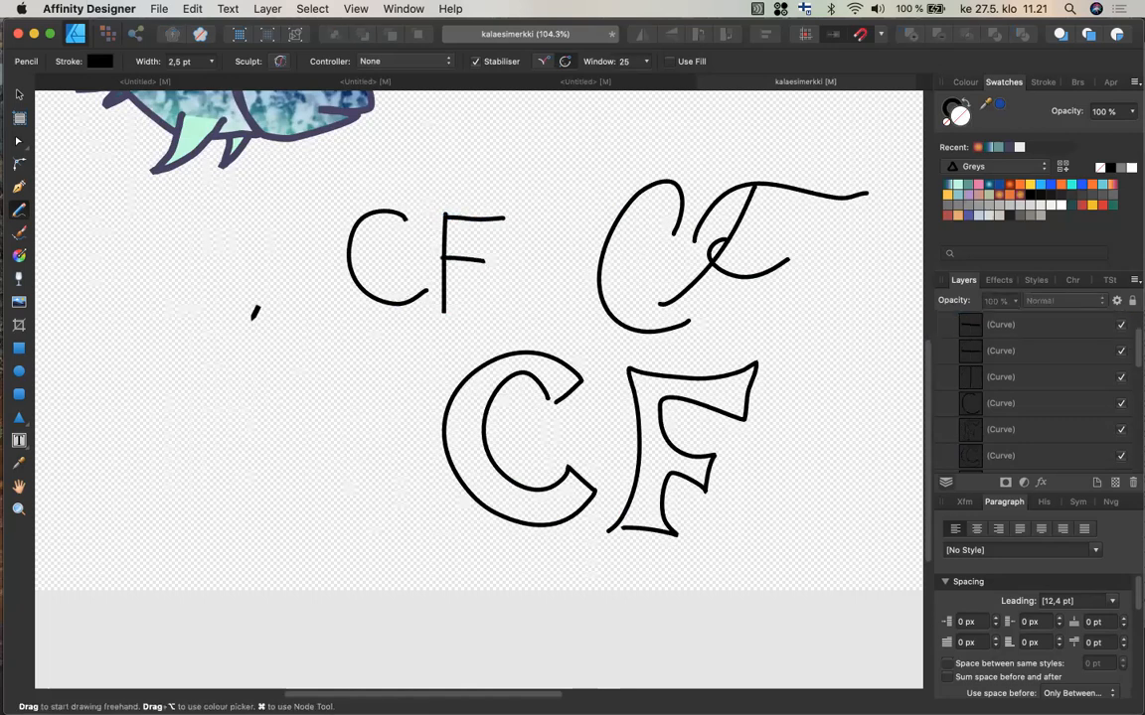
# Draw outlined crescent-style C and F letters with the Pencil at the lower left of the canvas.
pyautogui.moveTo(232, 376)
pyautogui.mouseDown()
pyautogui.moveTo(186, 369)
pyautogui.moveTo(145, 434)
pyautogui.moveTo(184, 493)
pyautogui.moveTo(235, 481)
pyautogui.moveTo(191, 473)
pyautogui.moveTo(204, 396)
pyautogui.moveTo(232, 381)
pyautogui.mouseUp()
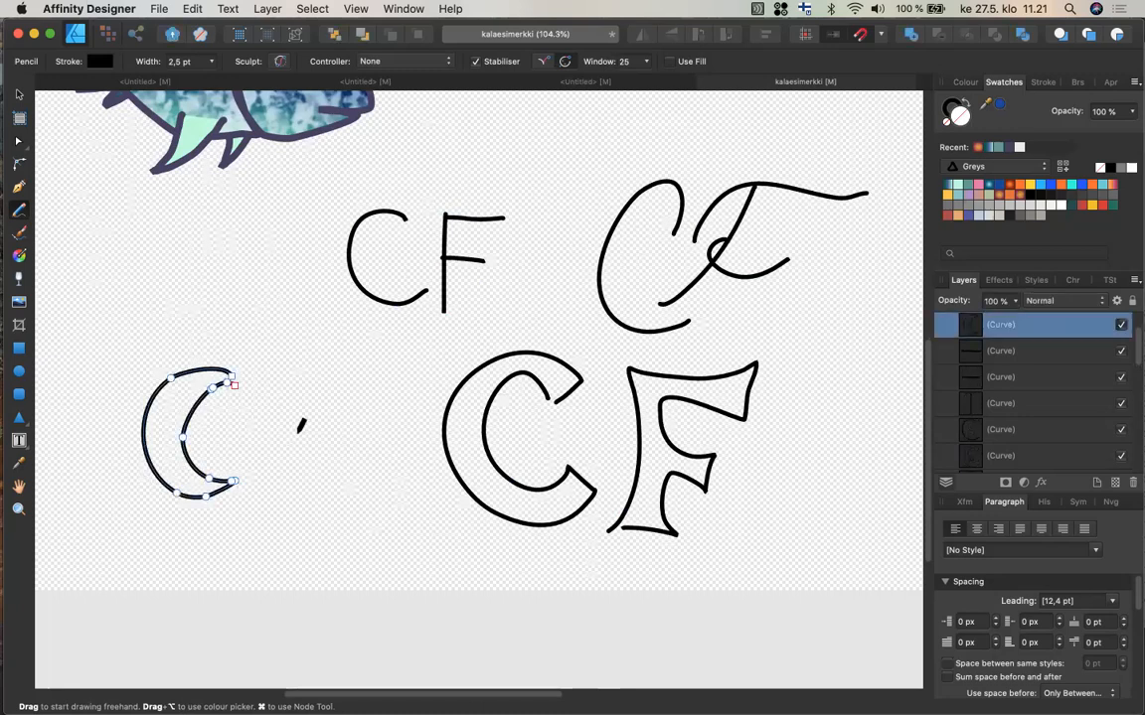
pyautogui.keyDown('super'); pyautogui.click(279, 480); pyautogui.keyUp('super')
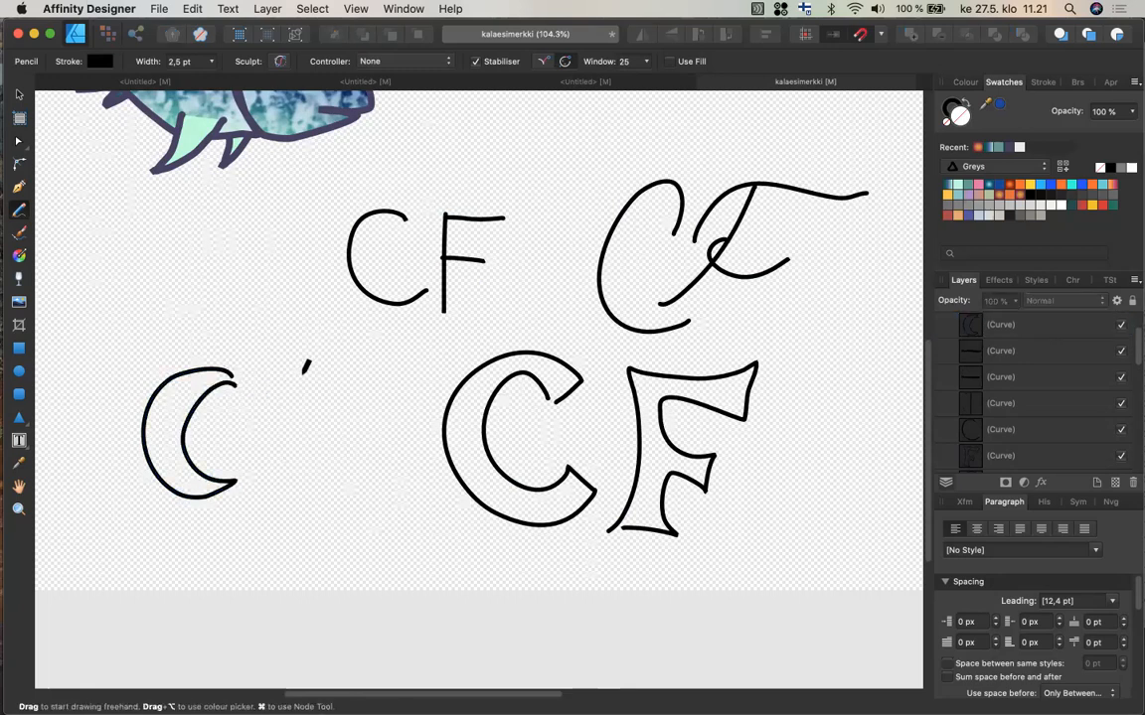
pyautogui.moveTo(304, 376)
pyautogui.mouseDown()
pyautogui.moveTo(272, 495)
pyautogui.moveTo(273, 452)
pyautogui.moveTo(317, 440)
pyautogui.moveTo(266, 412)
pyautogui.moveTo(339, 401)
pyautogui.mouseUp()
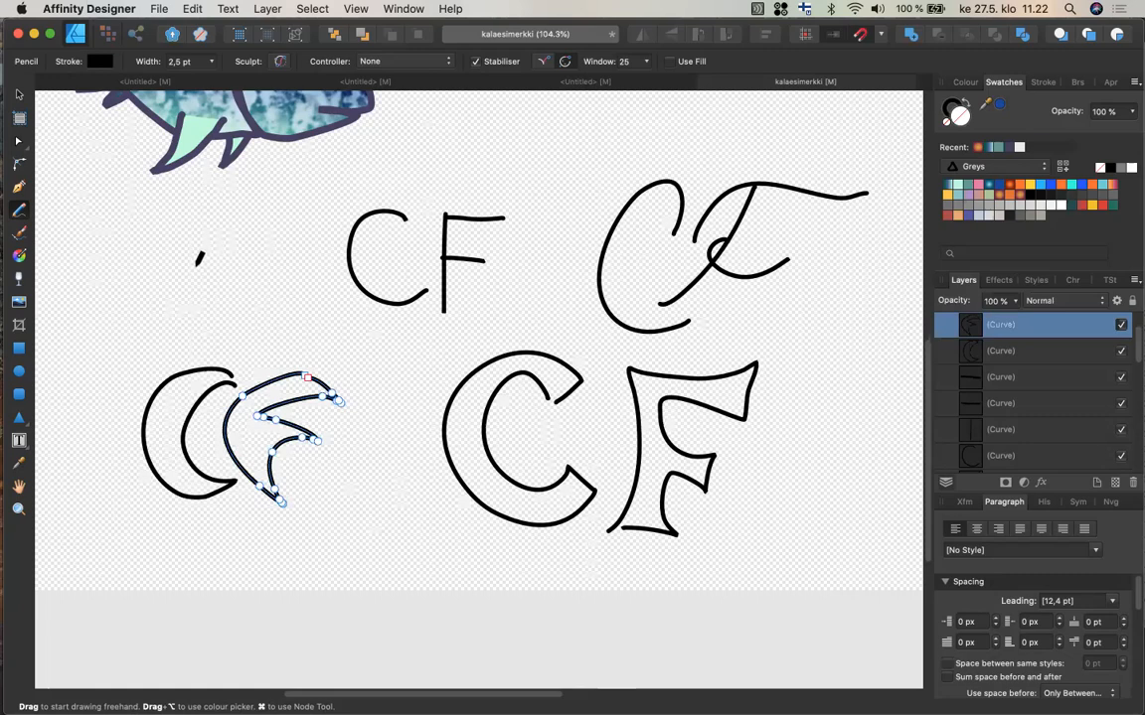
pyautogui.press('space')
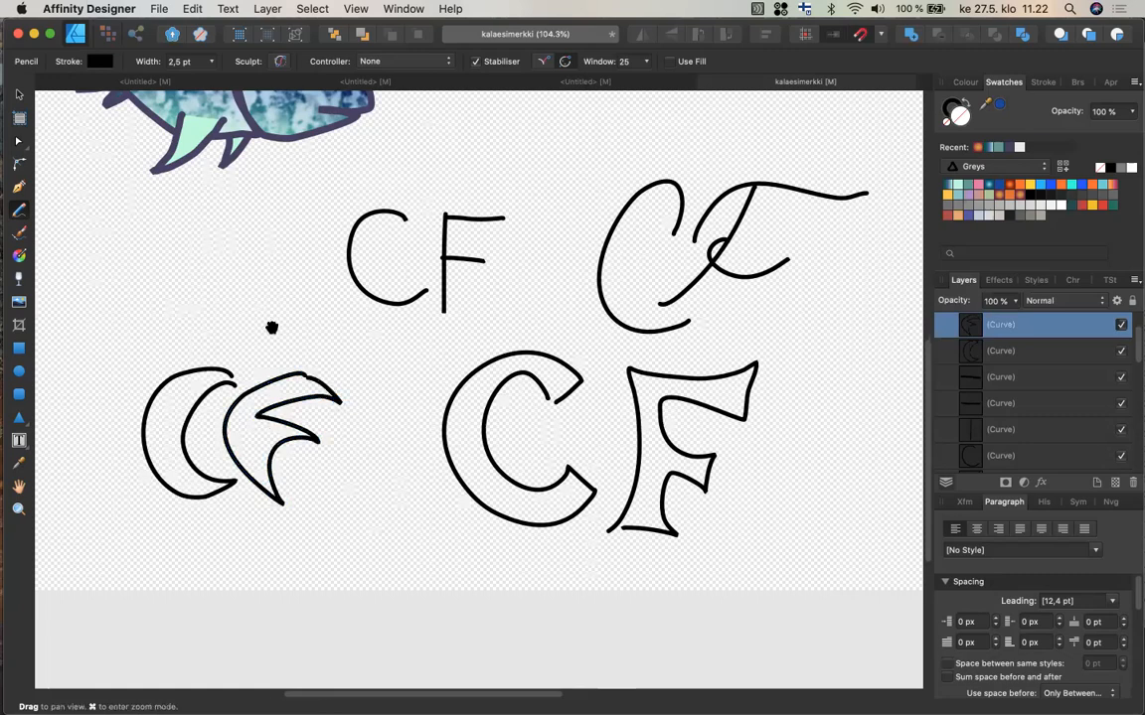
pyautogui.moveTo(271, 327); pyautogui.dragTo(569, 360)
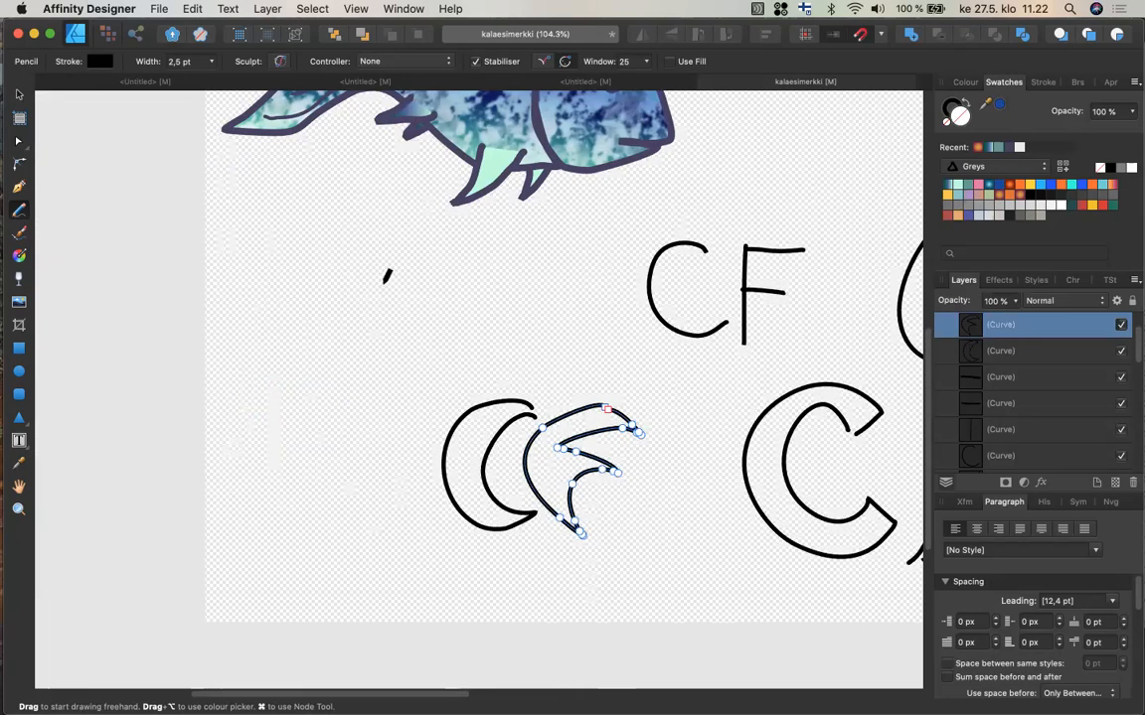
# Draw an interlocking CF monogram with the Pencil, an F stem and crossbar cutting through a round C.
pyautogui.moveTo(419, 295); pyautogui.dragTo(420, 367)
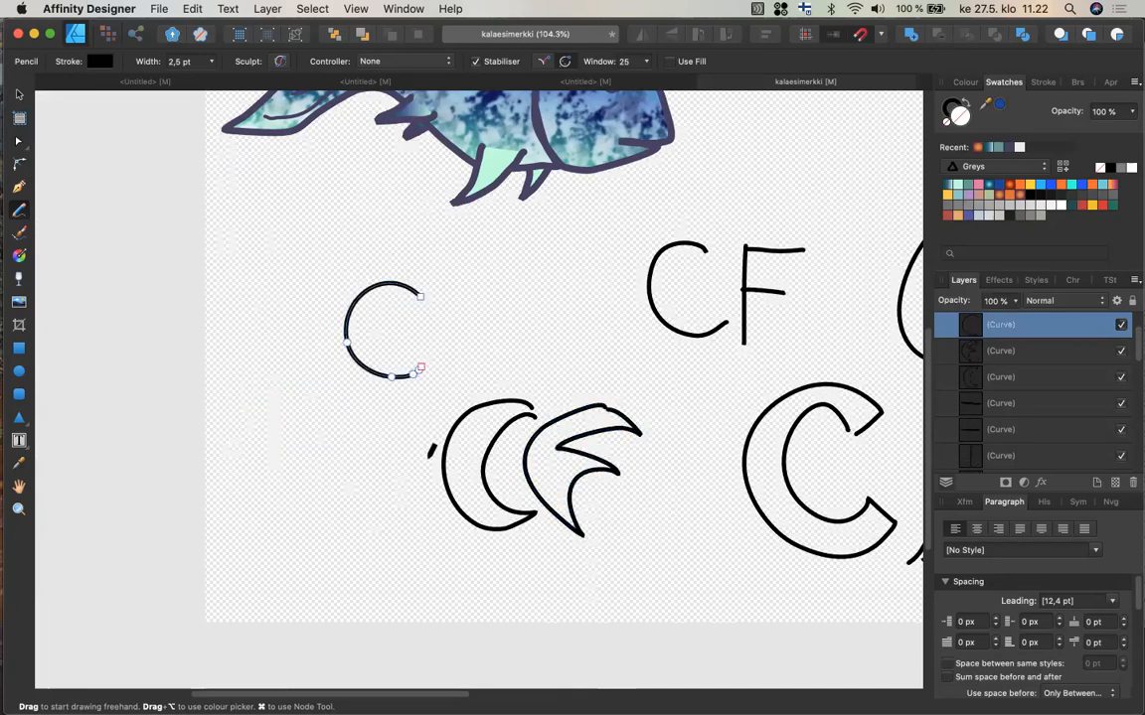
pyautogui.keyDown('super'); pyautogui.click(409, 452); pyautogui.keyUp('super')
pyautogui.moveTo(390, 392)
pyautogui.mouseDown()
pyautogui.moveTo(384, 402)
pyautogui.moveTo(387, 325)
pyautogui.moveTo(348, 248)
pyautogui.moveTo(298, 236)
pyautogui.mouseUp()
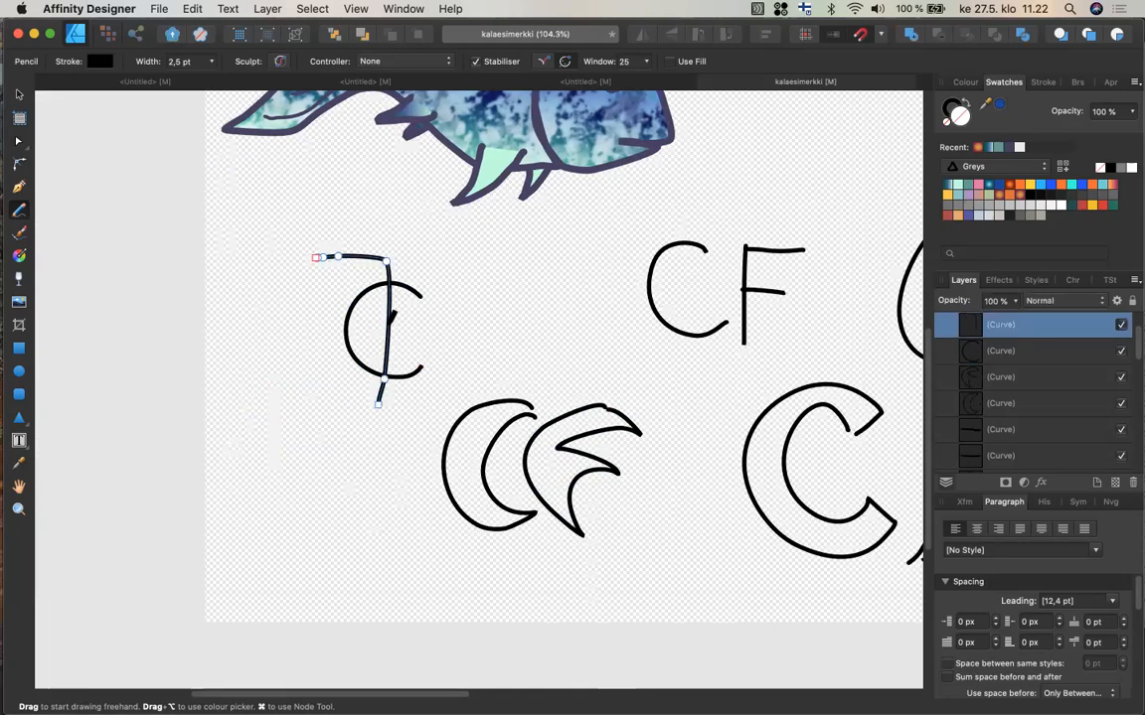
pyautogui.moveTo(389, 315); pyautogui.dragTo(322, 318)
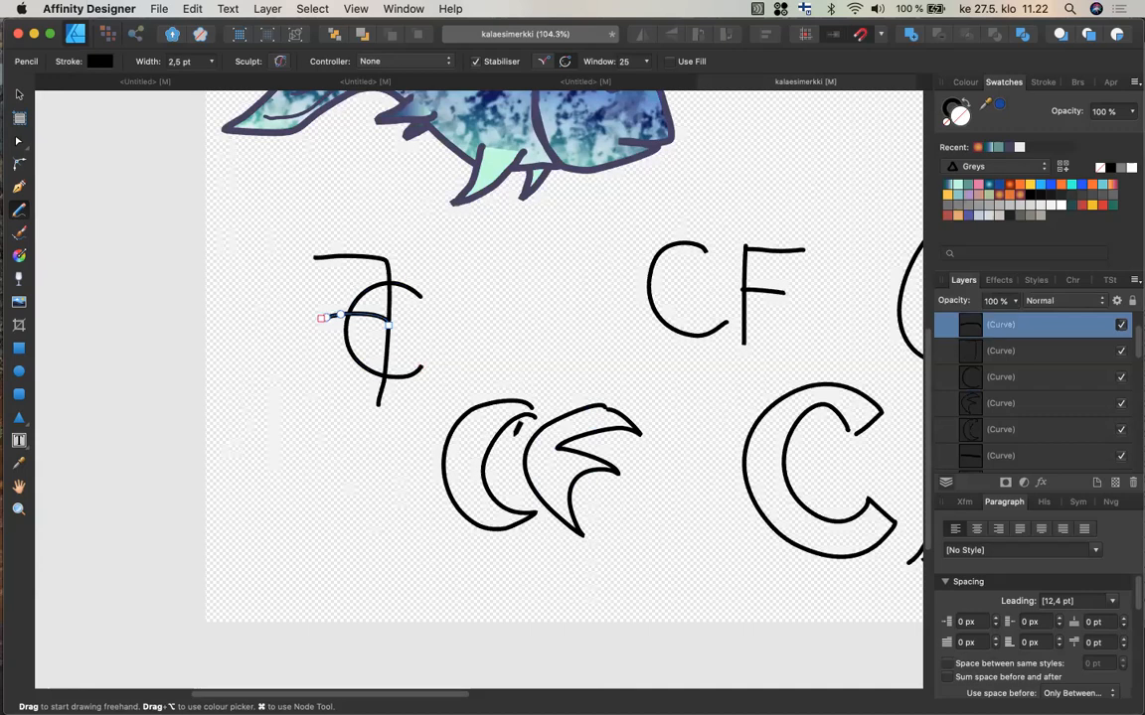
pyautogui.press('super')
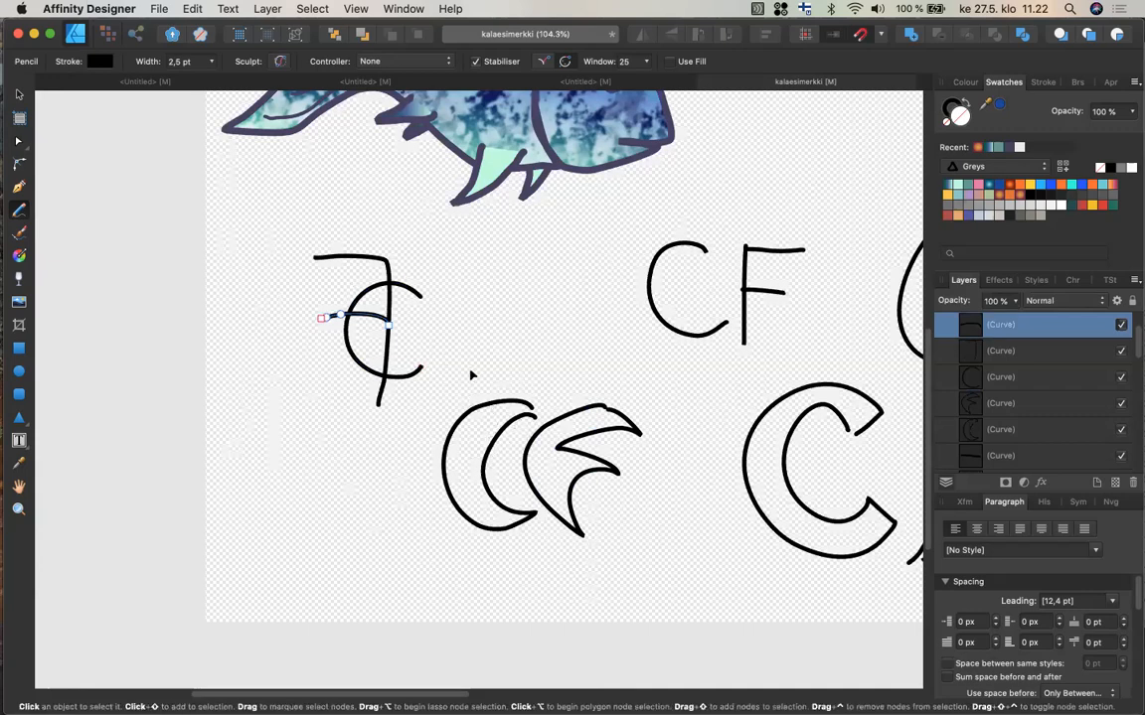
pyautogui.keyDown('super'); pyautogui.click(472, 376); pyautogui.keyUp('super')
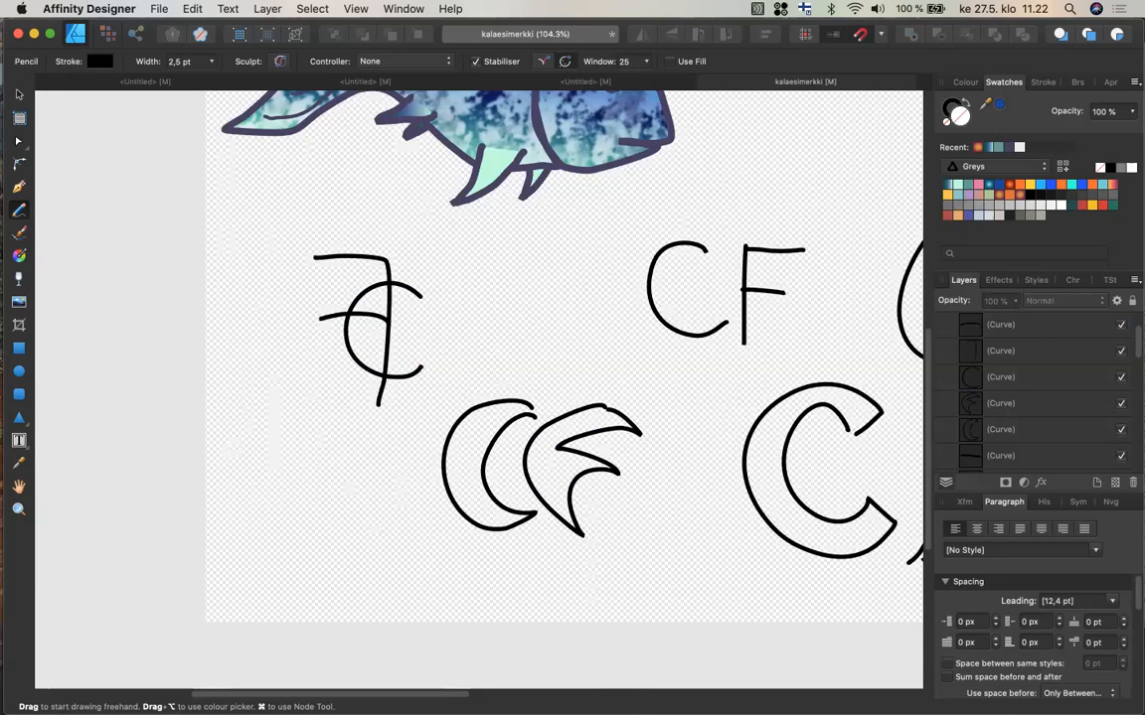
# Draw angular bracket-style C and F letters with the Pencil at the lower left of the canvas.
pyautogui.moveTo(293, 476)
pyautogui.mouseDown()
pyautogui.moveTo(244, 476)
pyautogui.moveTo(242, 551)
pyautogui.moveTo(291, 558)
pyautogui.mouseUp()
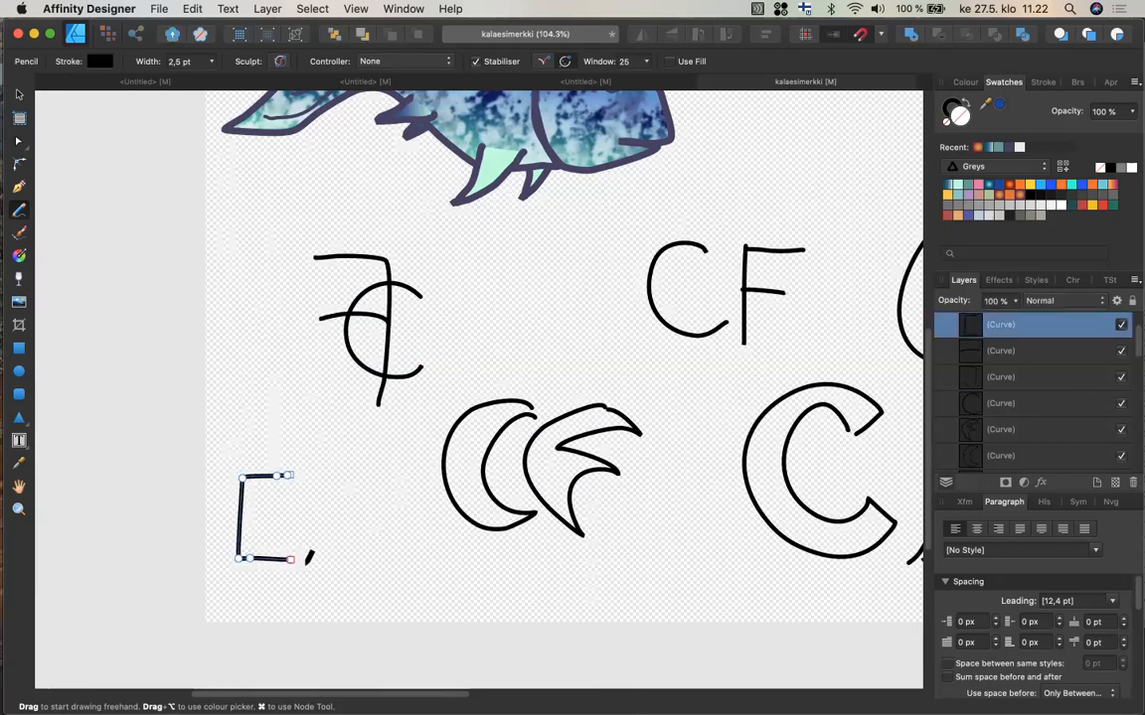
pyautogui.moveTo(307, 560)
pyautogui.mouseDown()
pyautogui.moveTo(309, 491)
pyautogui.moveTo(357, 482)
pyautogui.mouseUp()
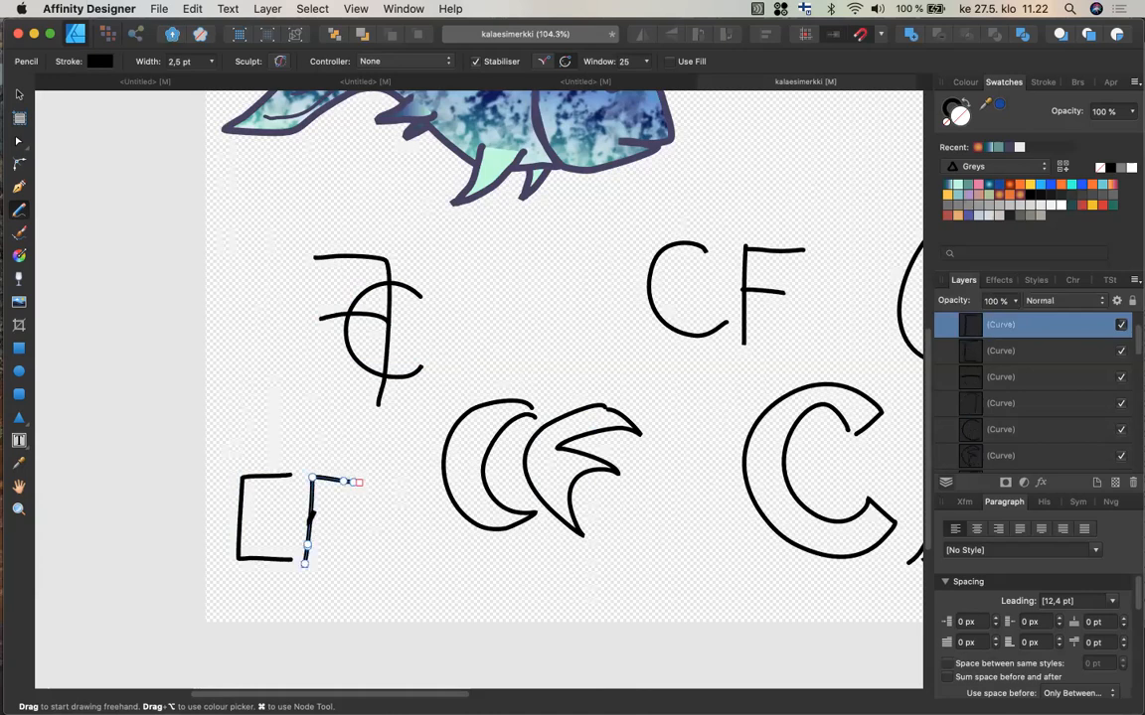
pyautogui.moveTo(308, 518); pyautogui.dragTo(343, 518)
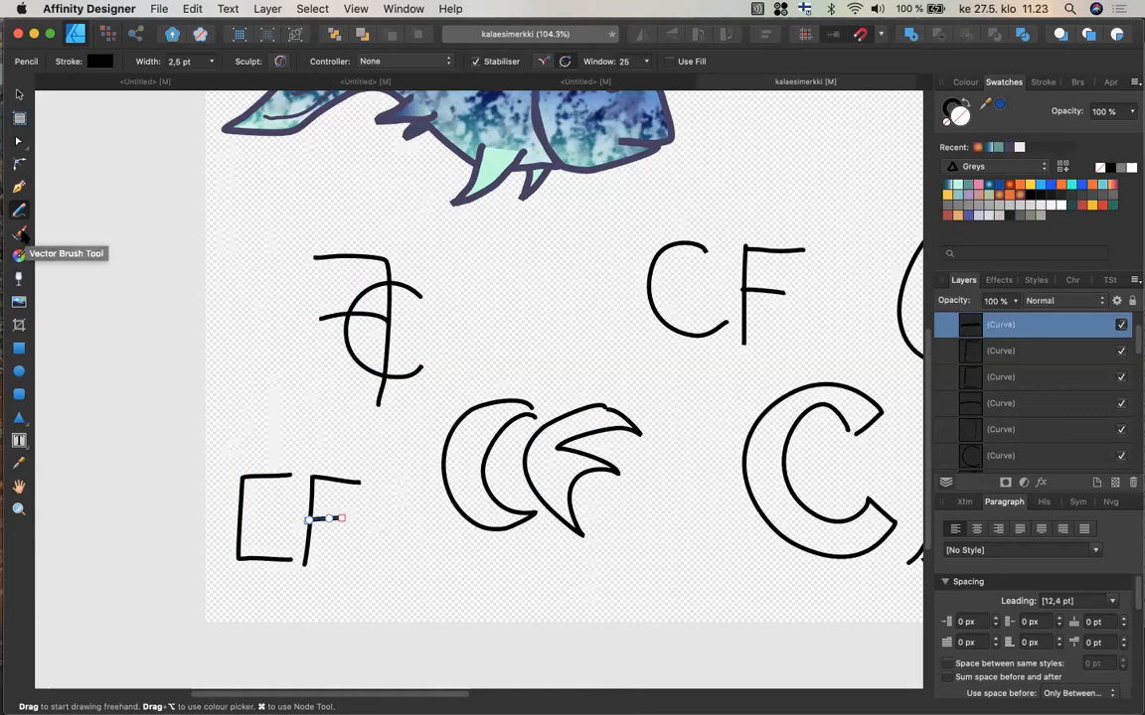
# Switch to the Vector Brush tool and choose a 128 px brush from the Dry Media category.
pyautogui.click(21, 232)
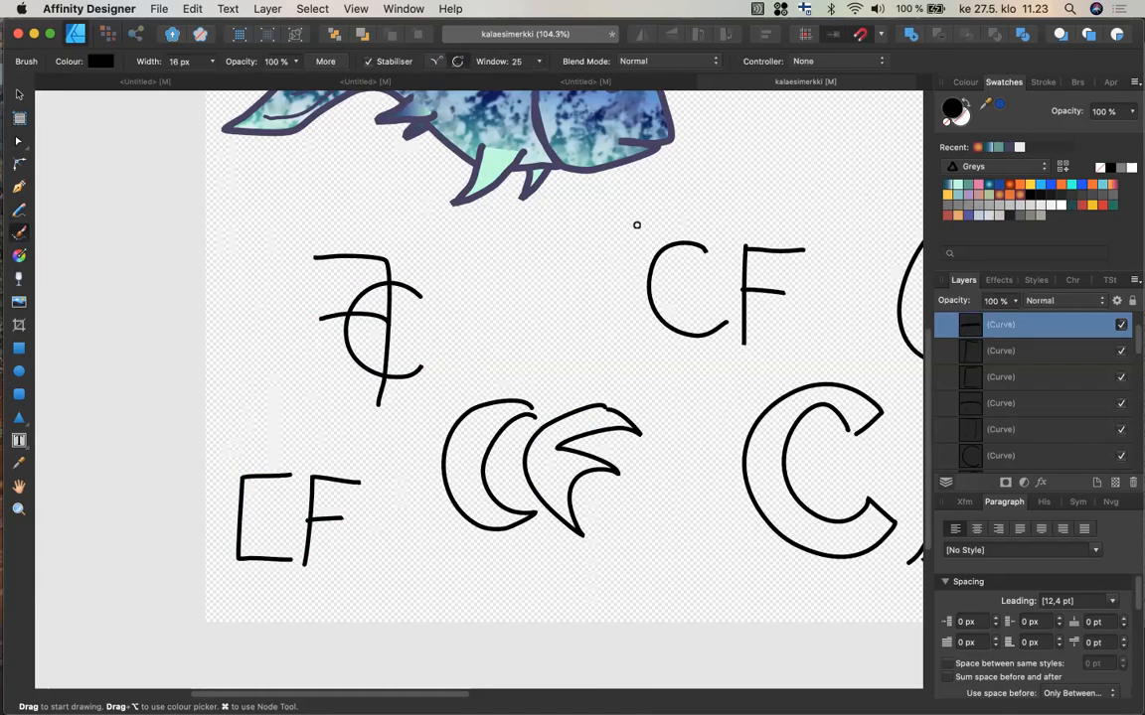
pyautogui.click(1080, 83)
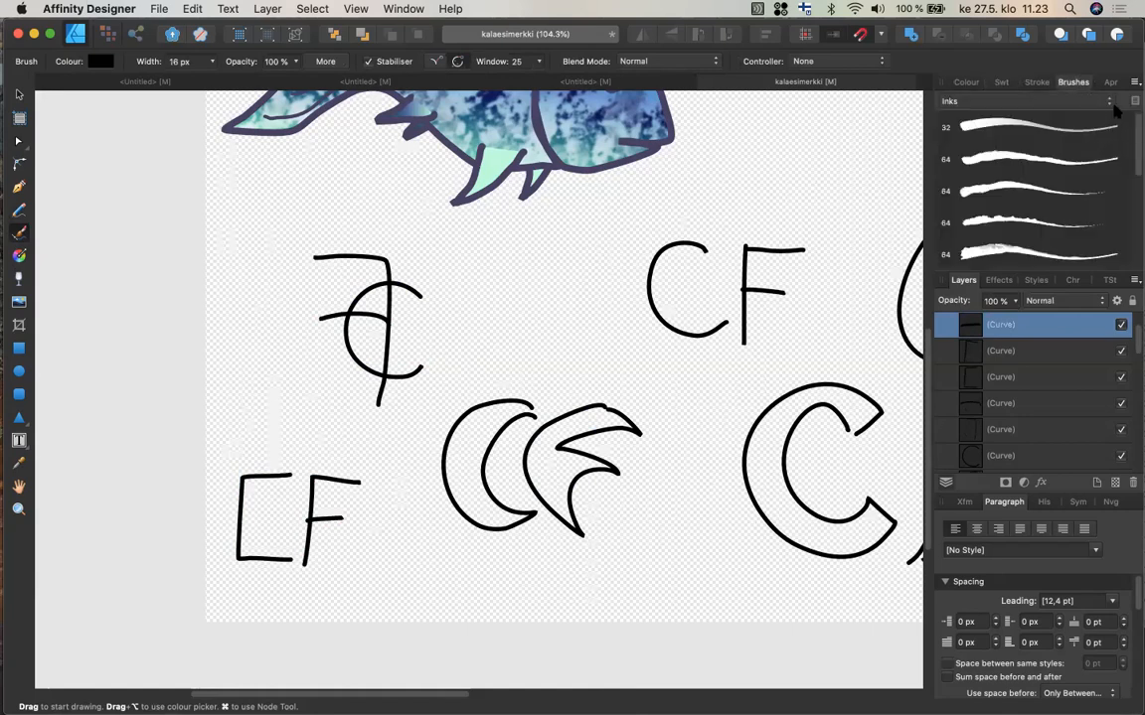
pyautogui.click(1109, 102)
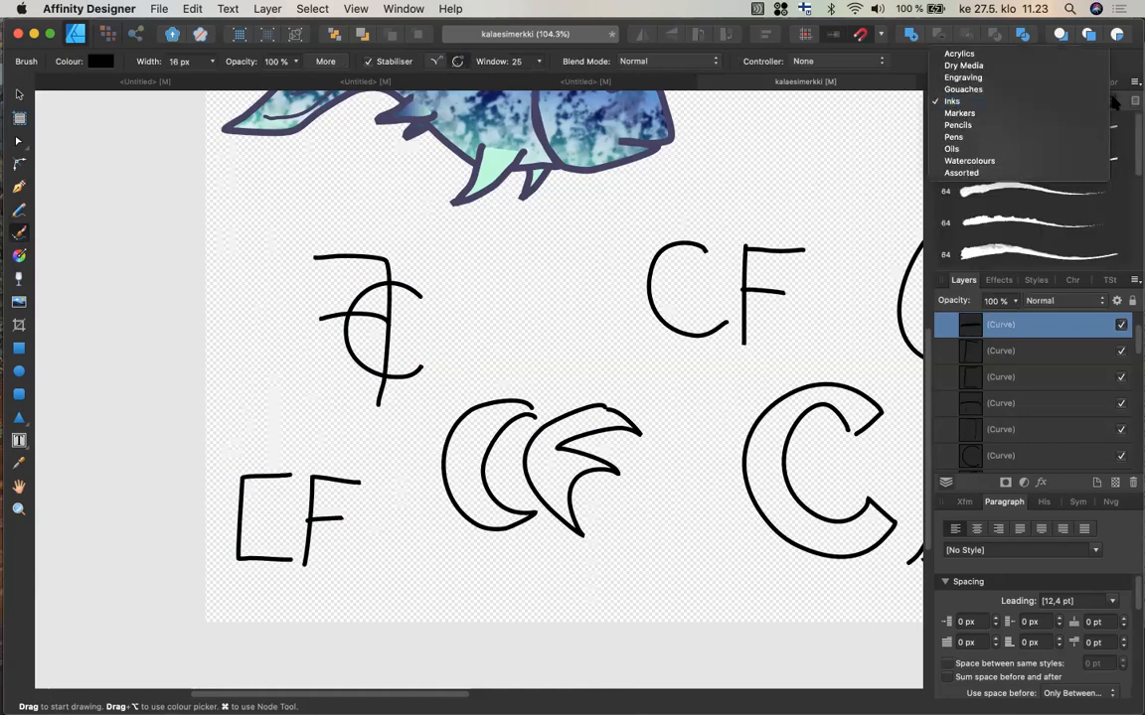
pyautogui.click(1051, 66)
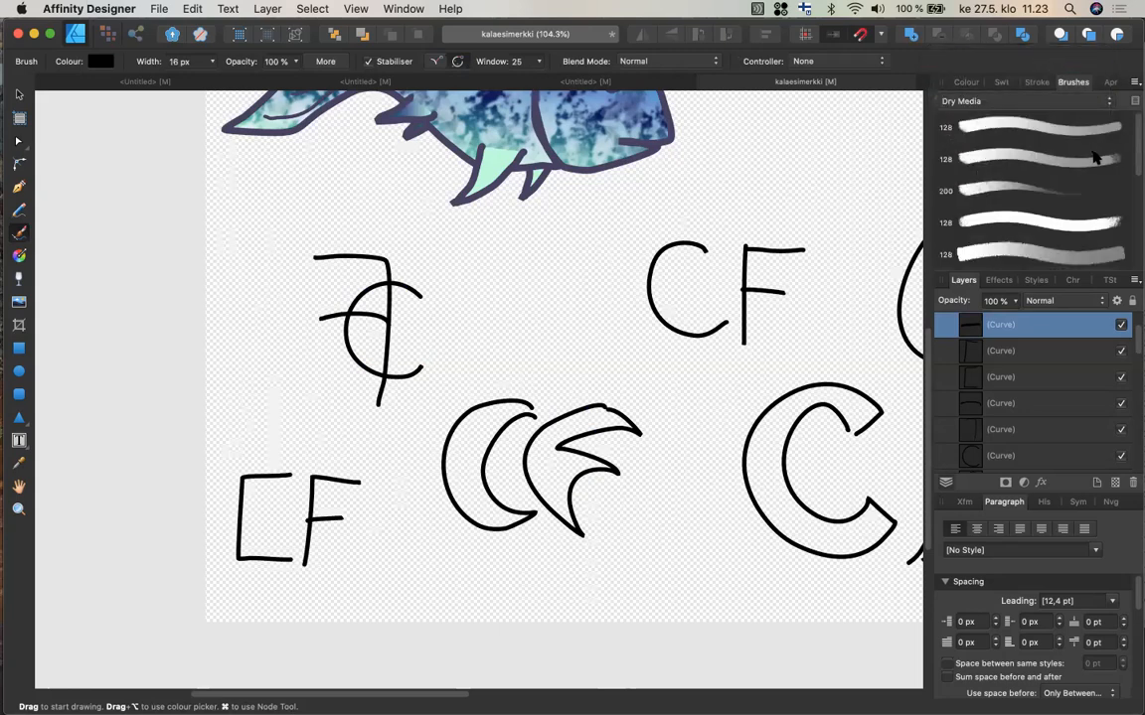
pyautogui.moveTo(1134, 166); pyautogui.dragTo(1134, 189)
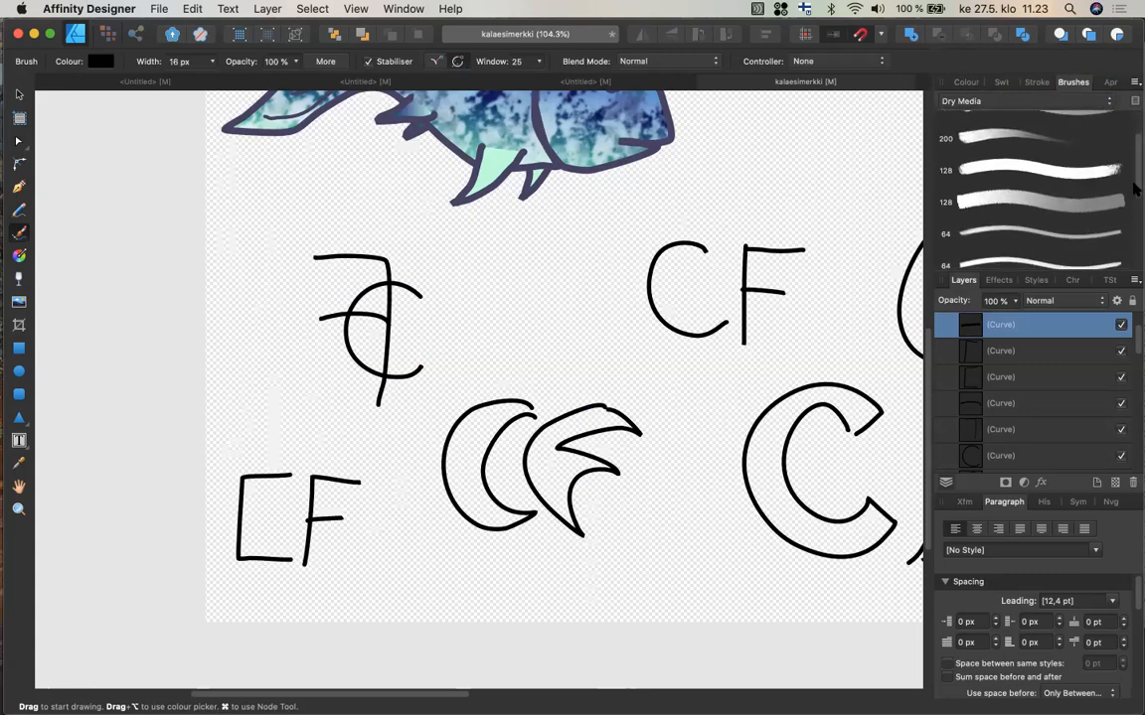
pyautogui.click(1049, 172)
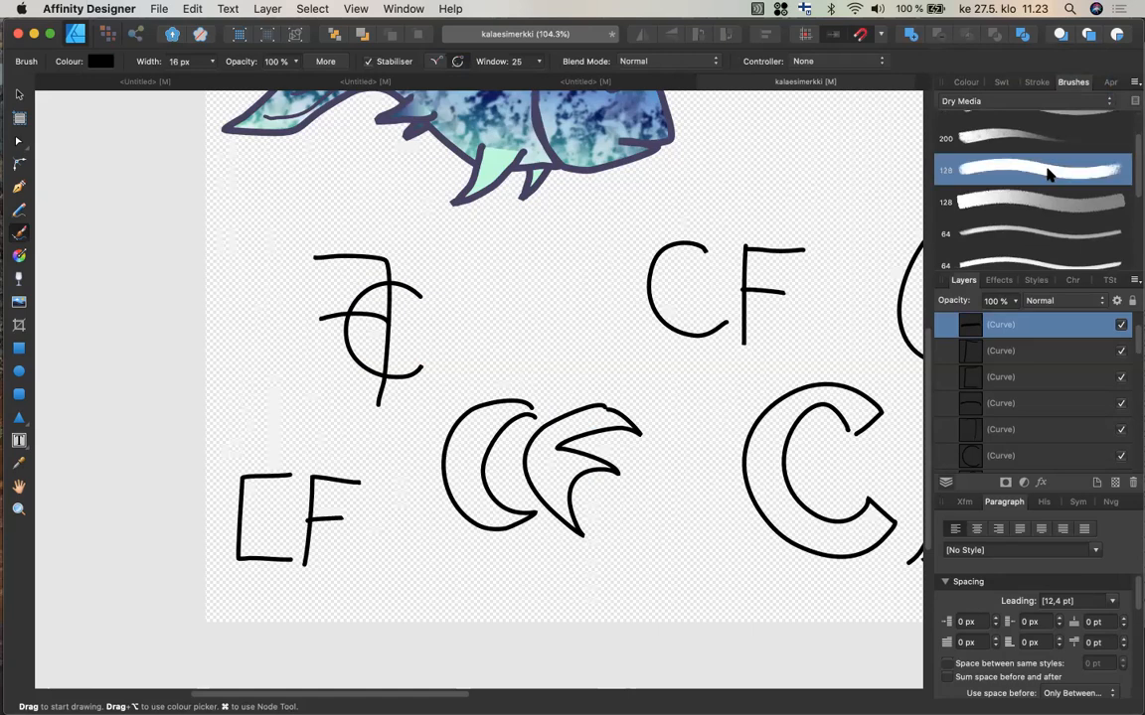
pyautogui.click(1051, 204)
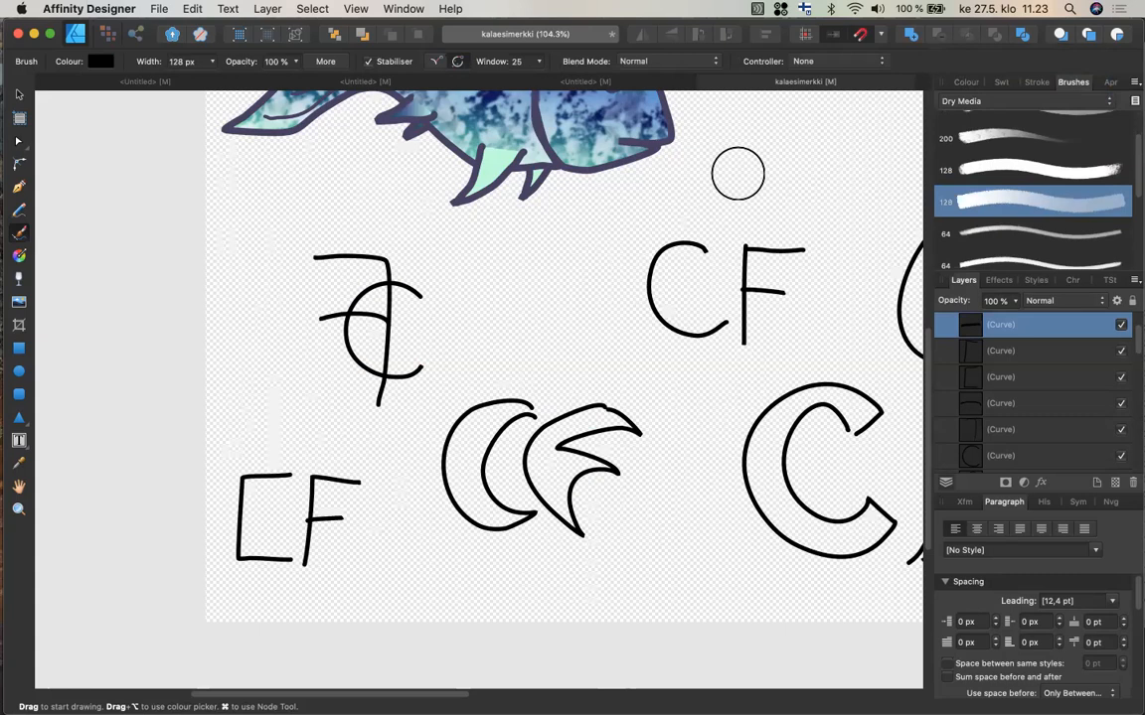
# Set the brush controller to Pressure and width to 47 px, then brush a large C and F in the empty area above.
pyautogui.hscroll(10, 738, 174)
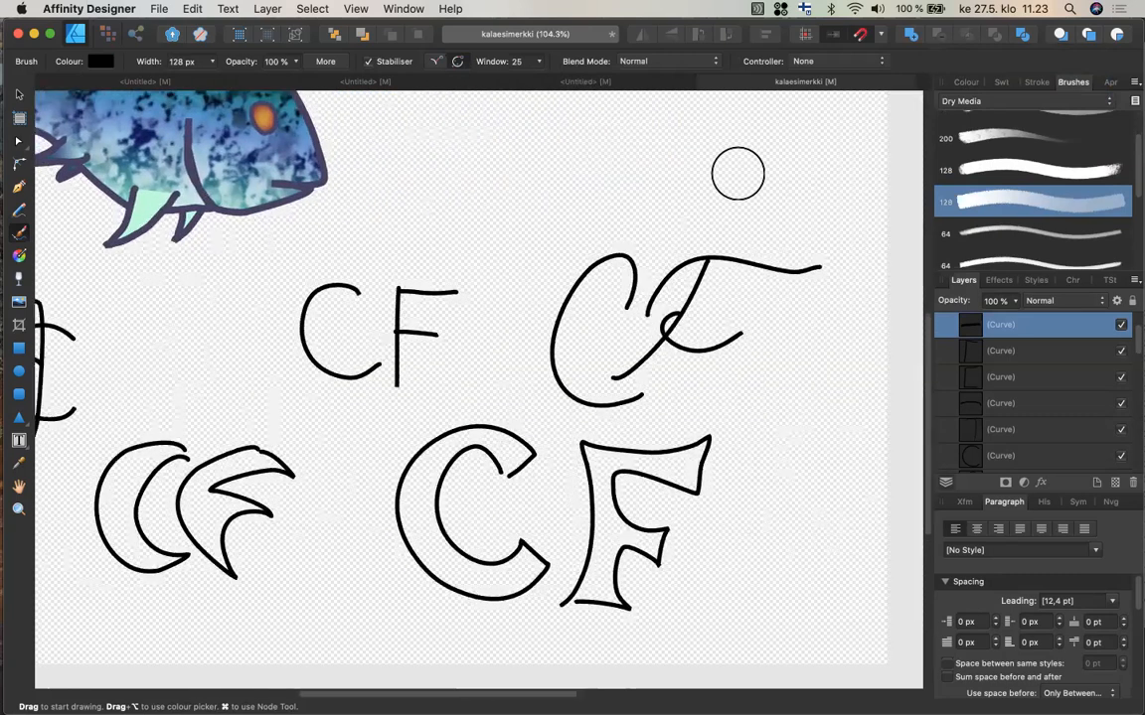
pyautogui.hscroll(5, 737, 174)
pyautogui.scroll(2, 737, 174)
pyautogui.scroll(5, 737, 174)
pyautogui.hscroll(2, 738, 174)
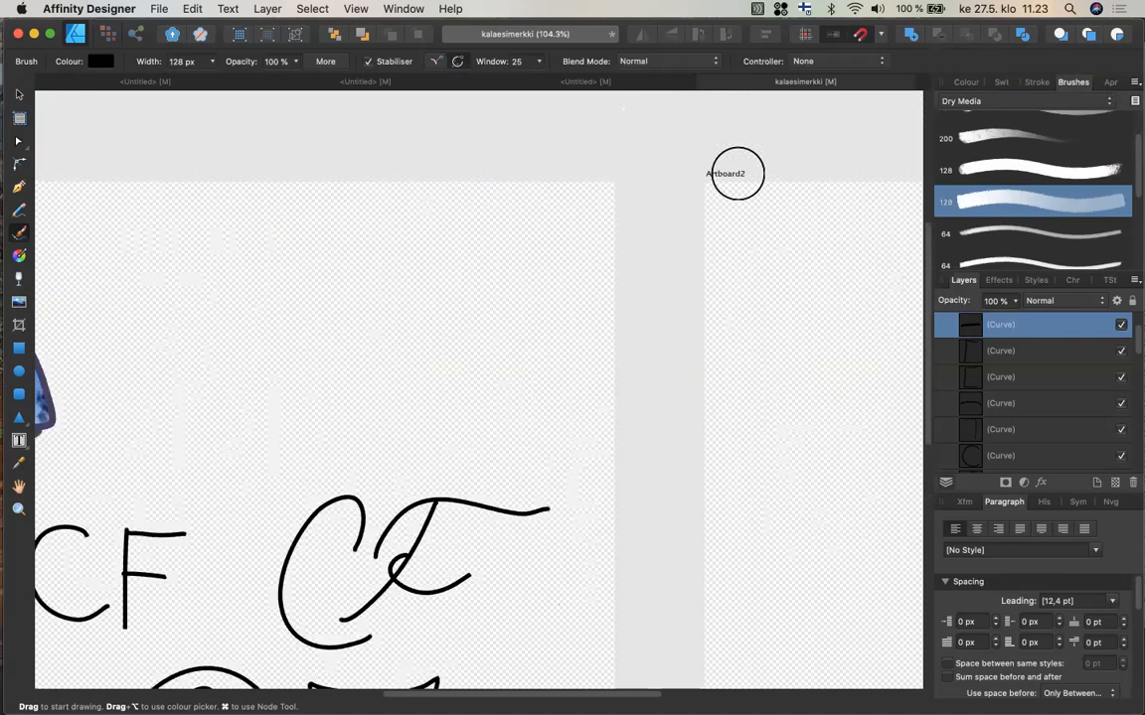
pyautogui.click(870, 64)
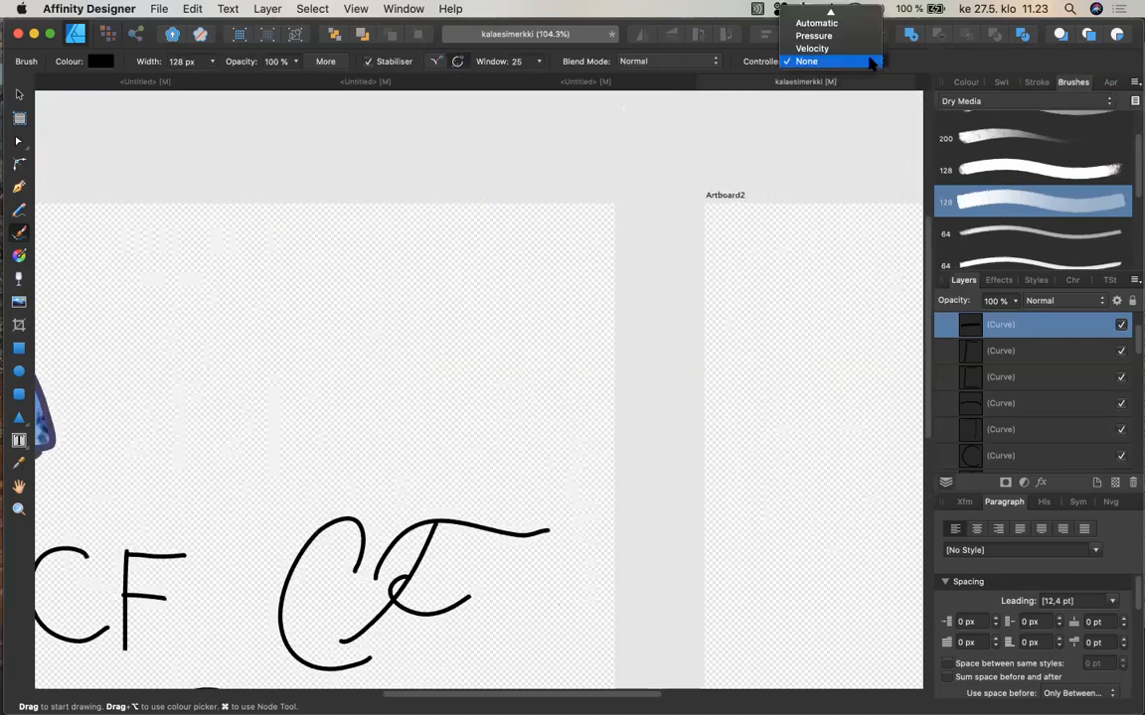
pyautogui.click(859, 37)
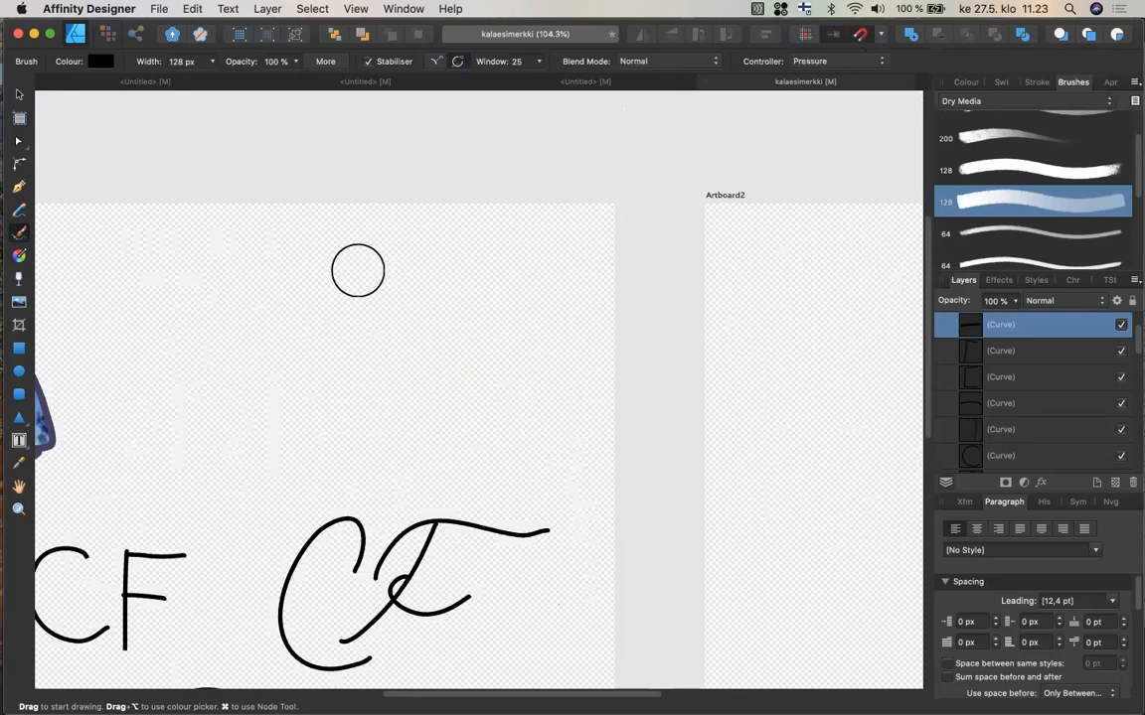
pyautogui.moveTo(213, 64)
pyautogui.mouseDown()
pyautogui.moveTo(170, 76)
pyautogui.moveTo(205, 83)
pyautogui.mouseUp()
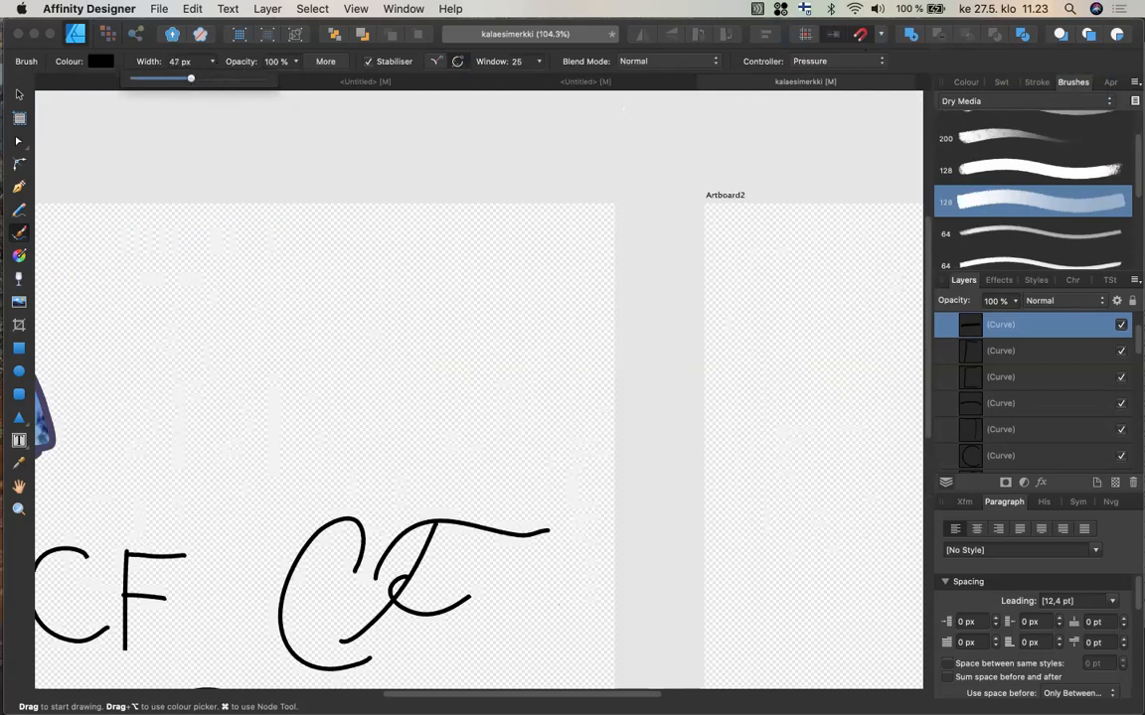
pyautogui.moveTo(318, 288)
pyautogui.mouseDown()
pyautogui.moveTo(231, 267)
pyautogui.moveTo(301, 385)
pyautogui.moveTo(327, 374)
pyautogui.mouseUp()
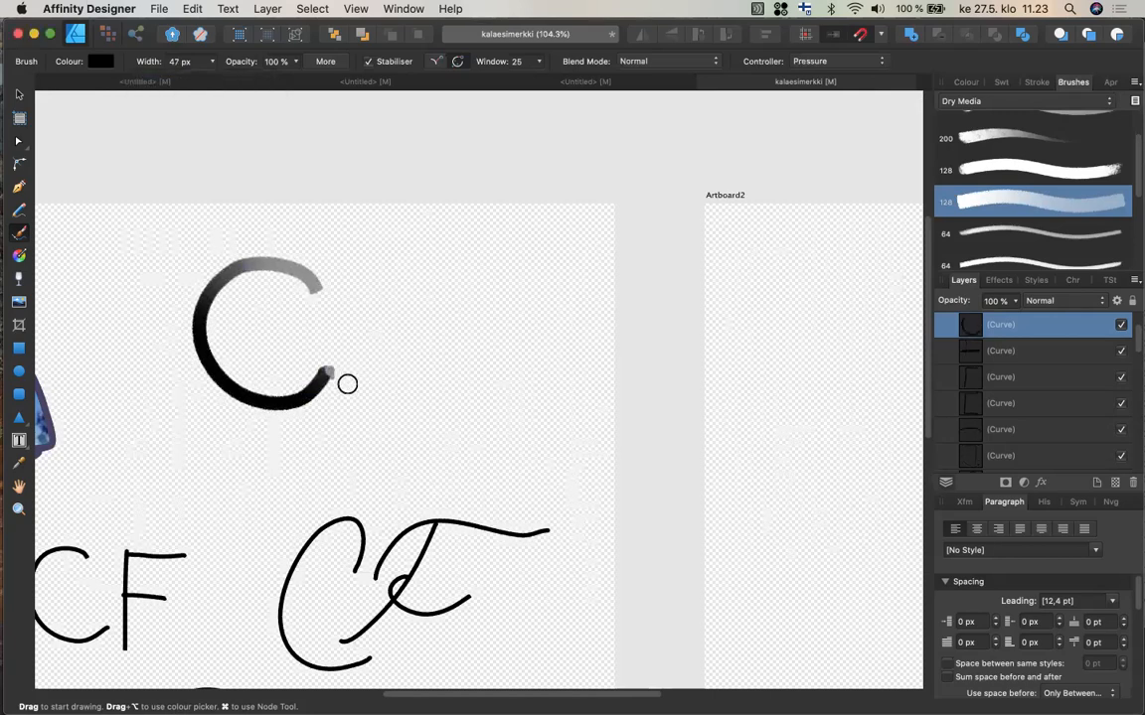
pyautogui.moveTo(337, 407)
pyautogui.mouseDown()
pyautogui.moveTo(360, 287)
pyautogui.moveTo(385, 269)
pyautogui.moveTo(455, 278)
pyautogui.mouseUp()
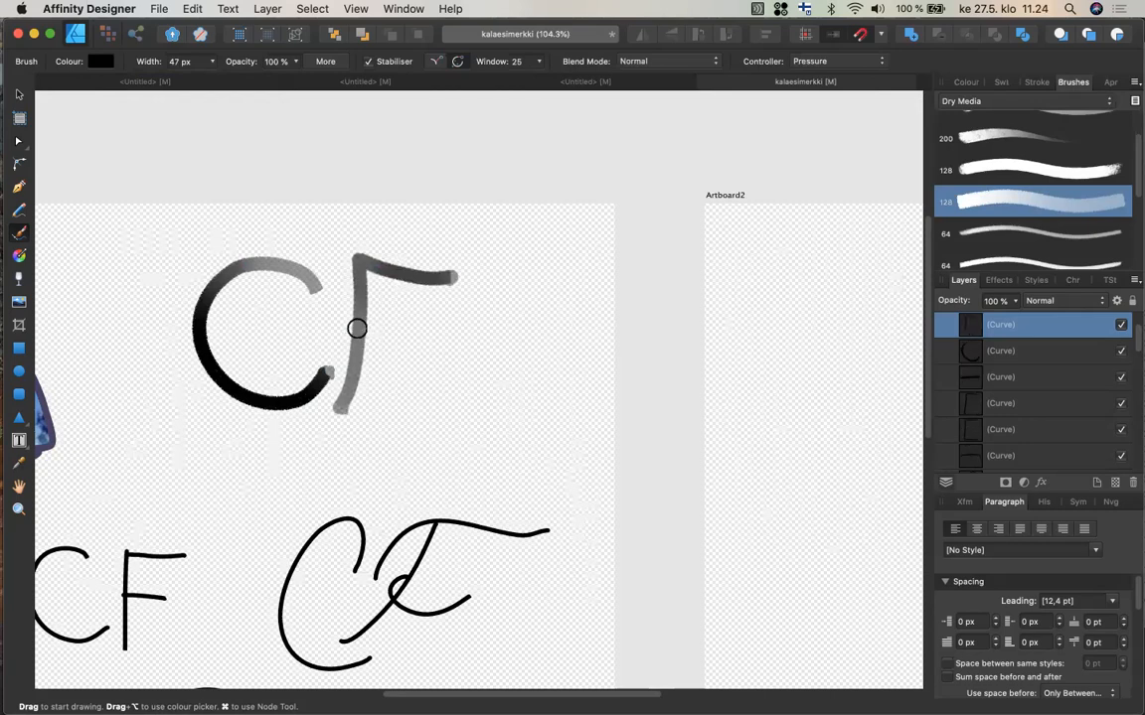
pyautogui.moveTo(357, 327); pyautogui.dragTo(425, 340)
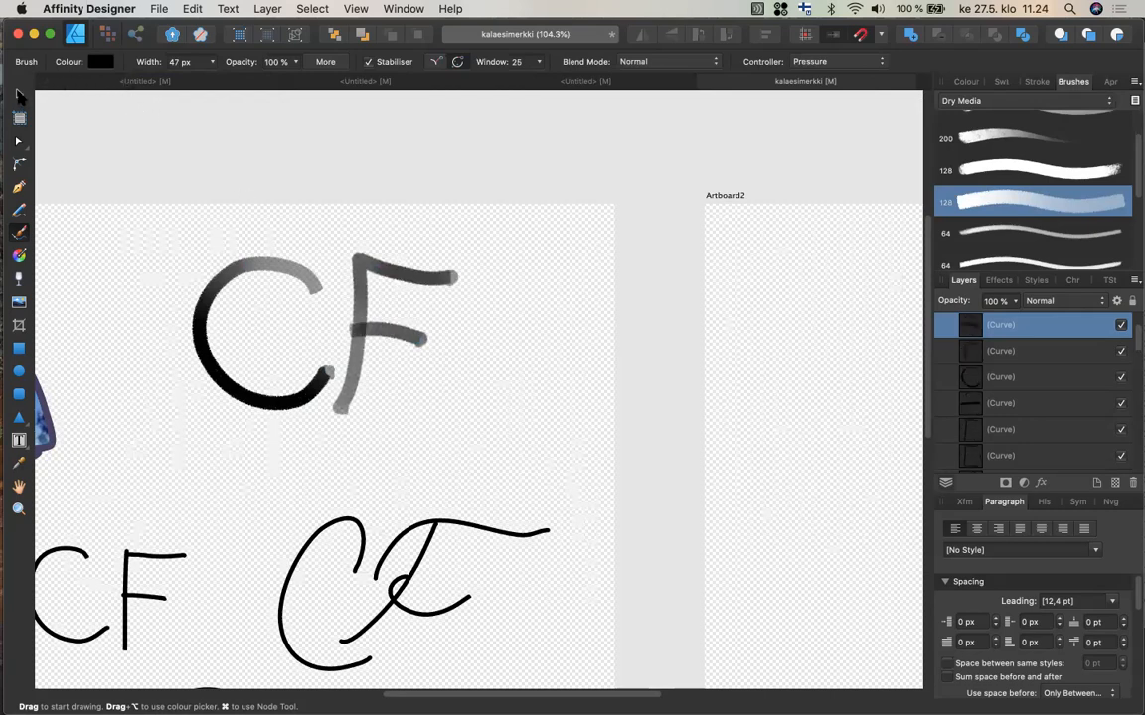
# Select the brushed C and F in turn and browse across the lettering samples on the canvas.
pyautogui.click(19, 94)
pyautogui.click(264, 262)
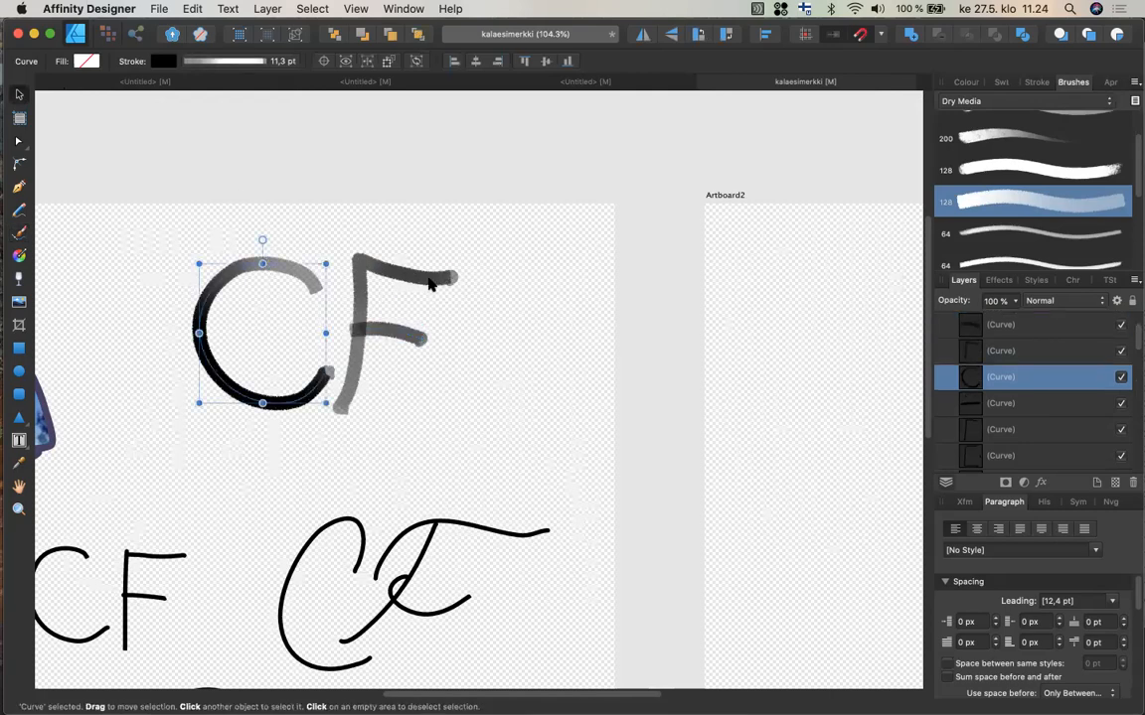
pyautogui.click(389, 261)
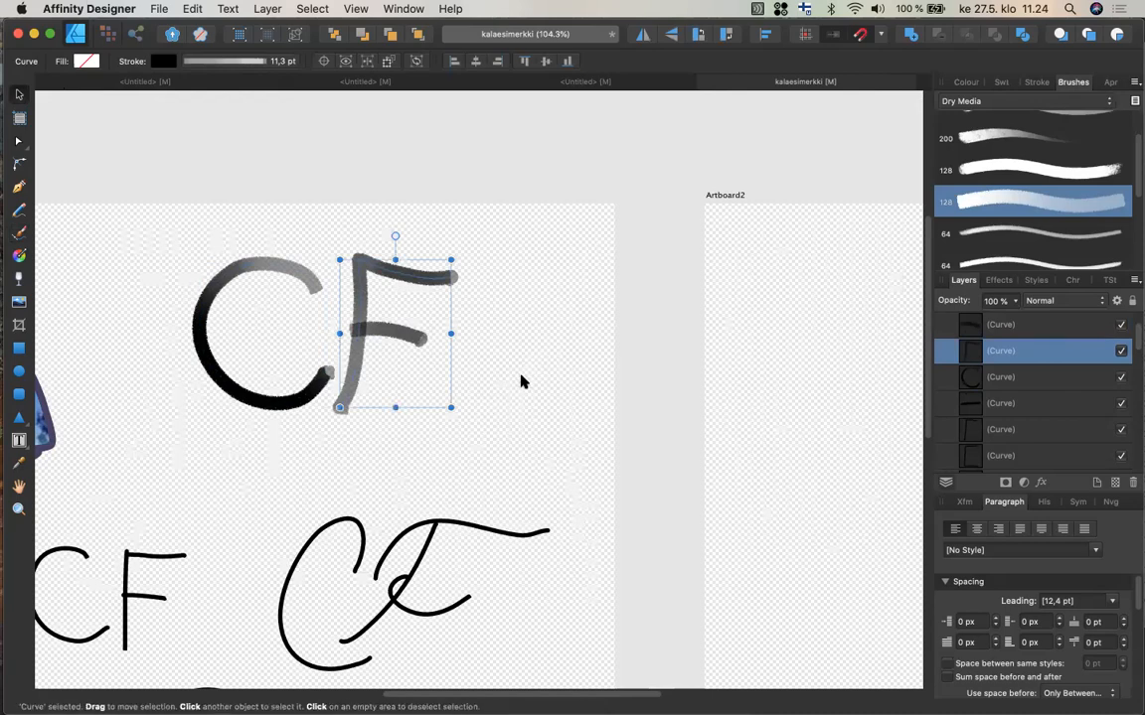
pyautogui.scroll(-5, 511, 388)
pyautogui.hscroll(-3, 511, 387)
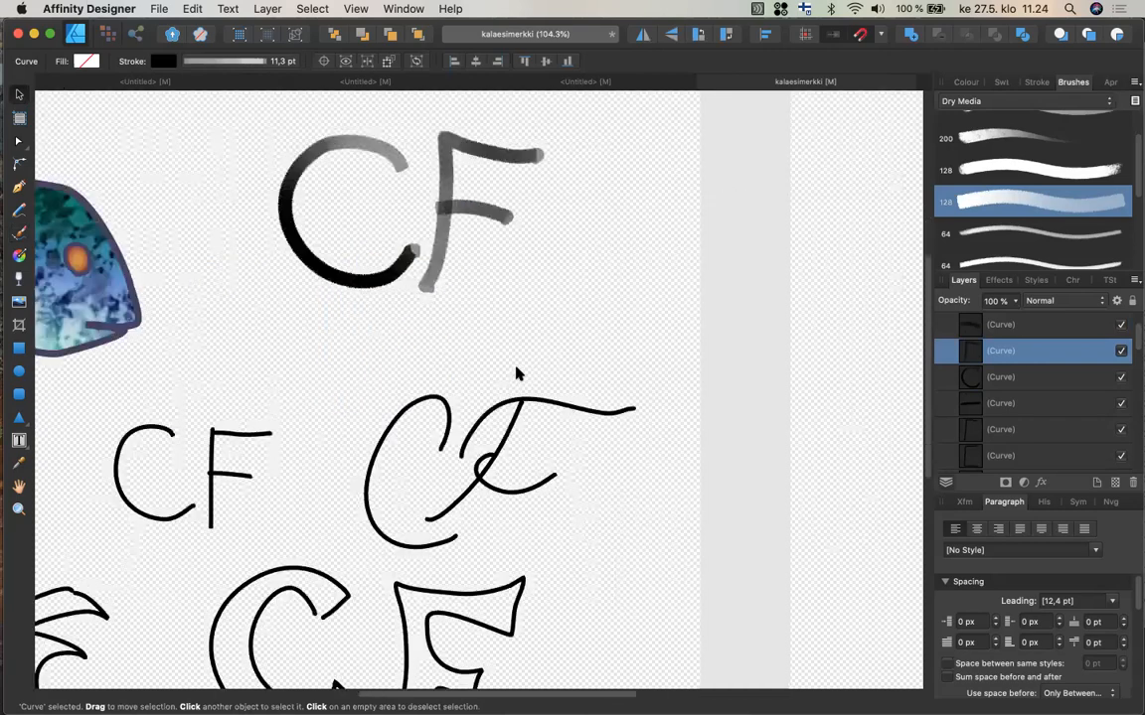
pyautogui.scroll(-4, 473, 273)
pyautogui.hscroll(-3, 473, 273)
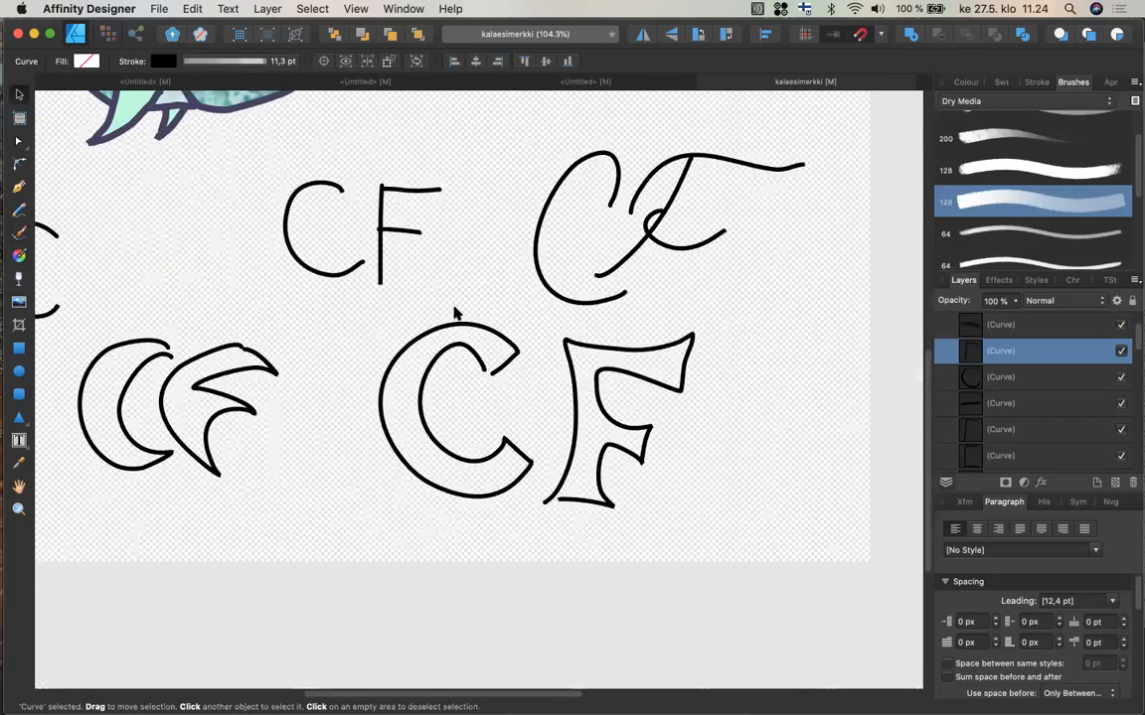
pyautogui.scroll(-1, 454, 312)
pyautogui.hscroll(-6, 454, 312)
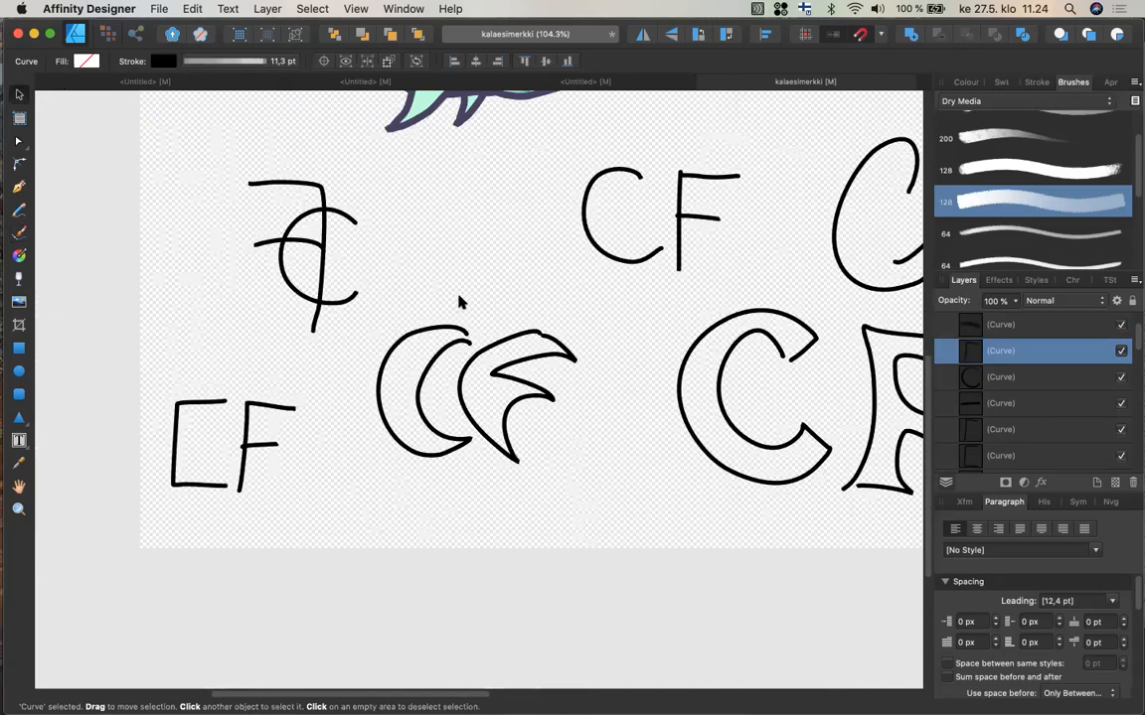
pyautogui.scroll(2, 459, 302)
pyautogui.hscroll(3, 459, 302)
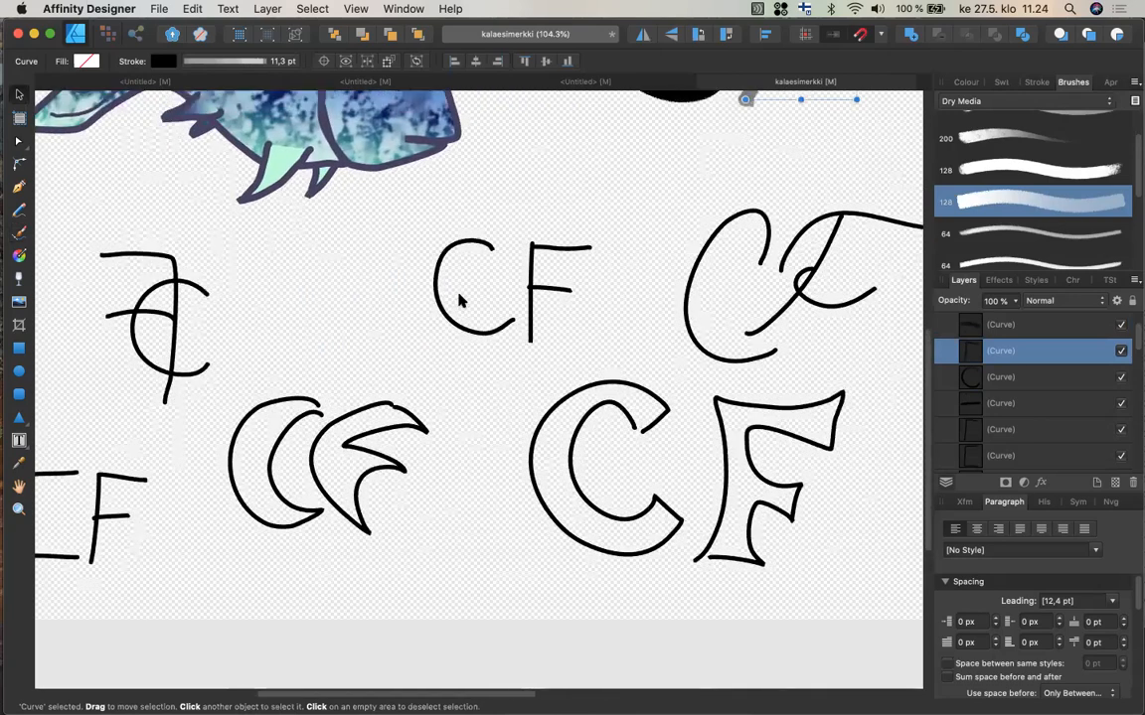
pyautogui.hscroll(1, 460, 260)
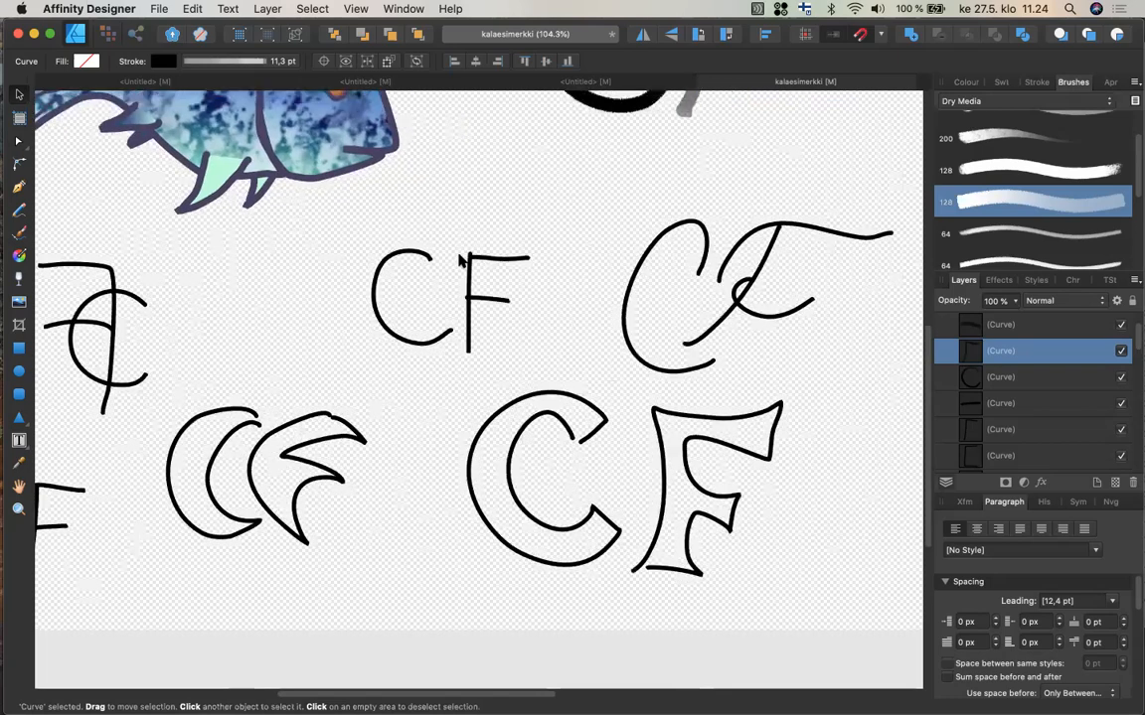
pyautogui.hscroll(2, 460, 260)
# Select all four strokes of the script CF monogram, including its long curving top bar.
pyautogui.moveTo(527, 188)
pyautogui.mouseDown()
pyautogui.moveTo(759, 370)
pyautogui.moveTo(765, 391)
pyautogui.mouseUp()
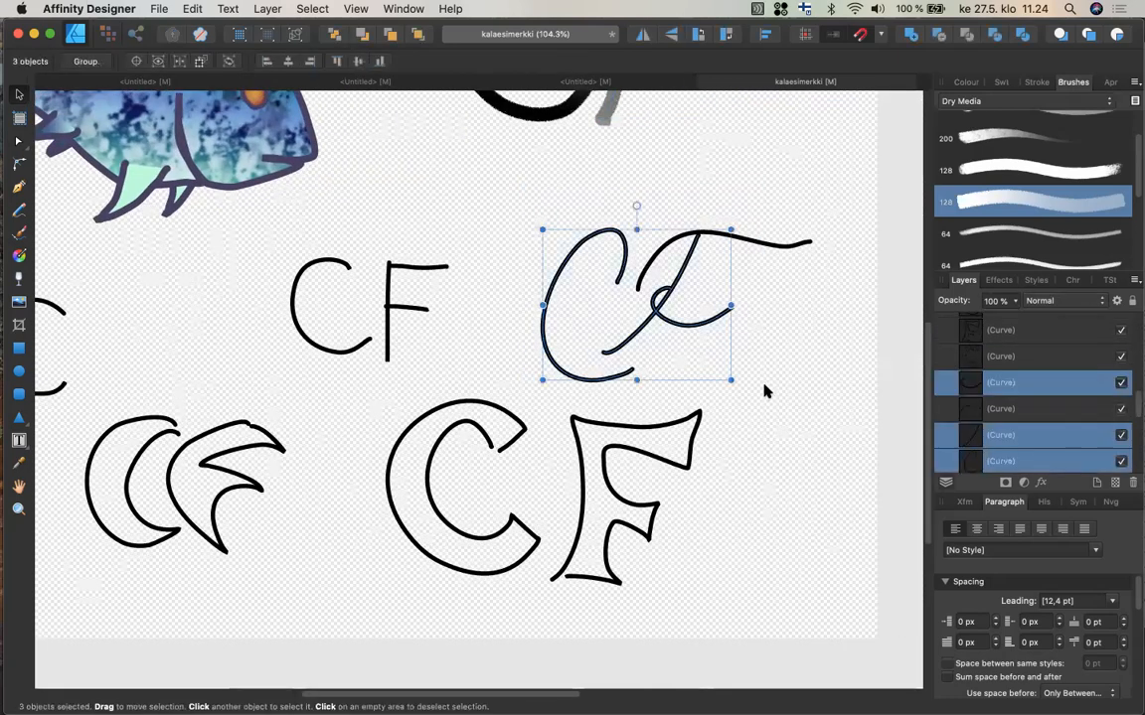
pyautogui.keyDown('shift'); pyautogui.click(808, 246); pyautogui.keyUp('shift')
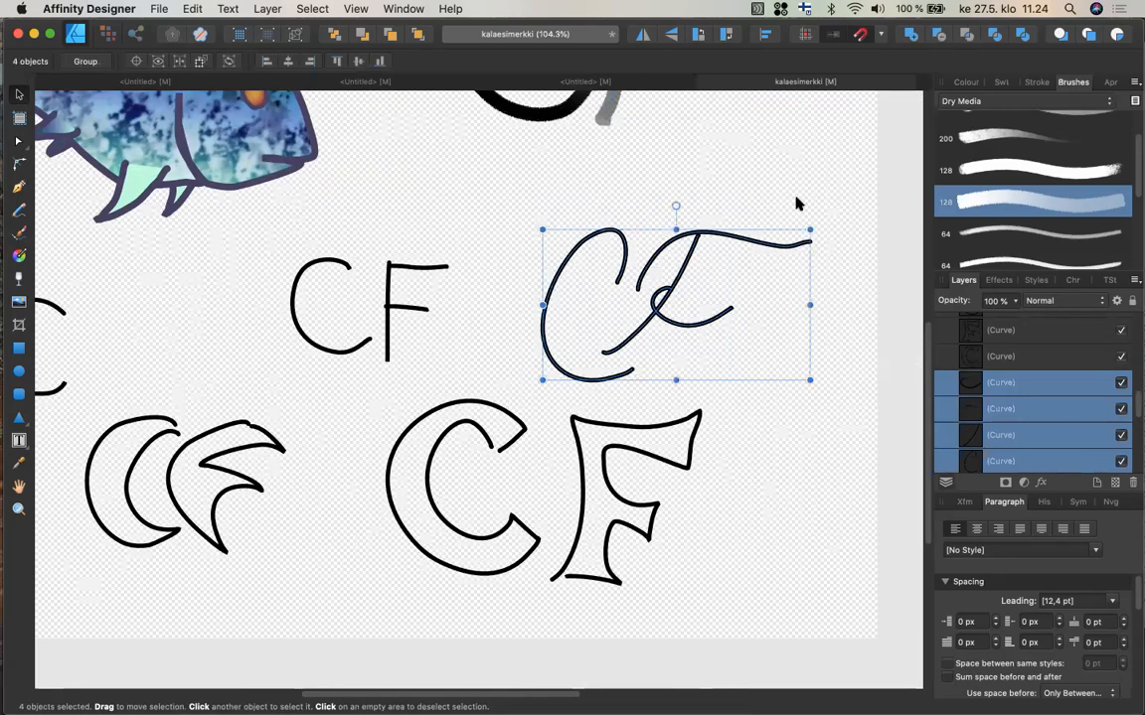
pyautogui.hscroll(1, 807, 199)
pyautogui.hscroll(10, 807, 206)
pyautogui.scroll(2, 806, 205)
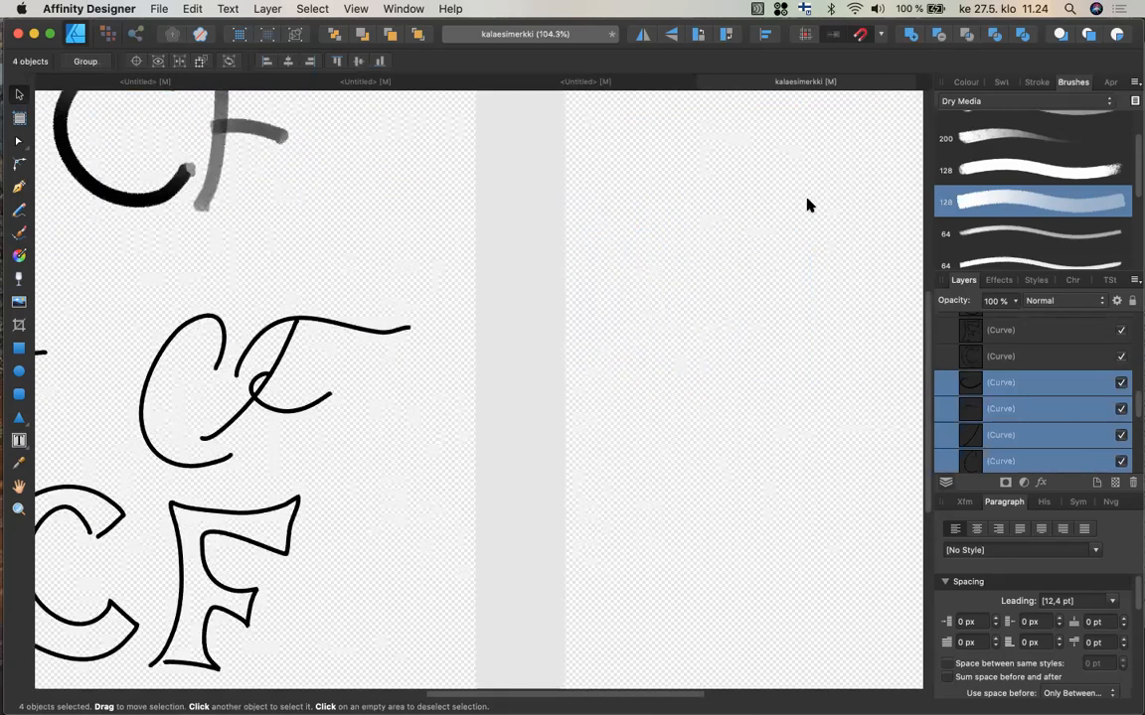
# Collapse Artboard1's layers and make Artboard2 visible.
pyautogui.moveTo(1136, 409); pyautogui.dragTo(1137, 319)
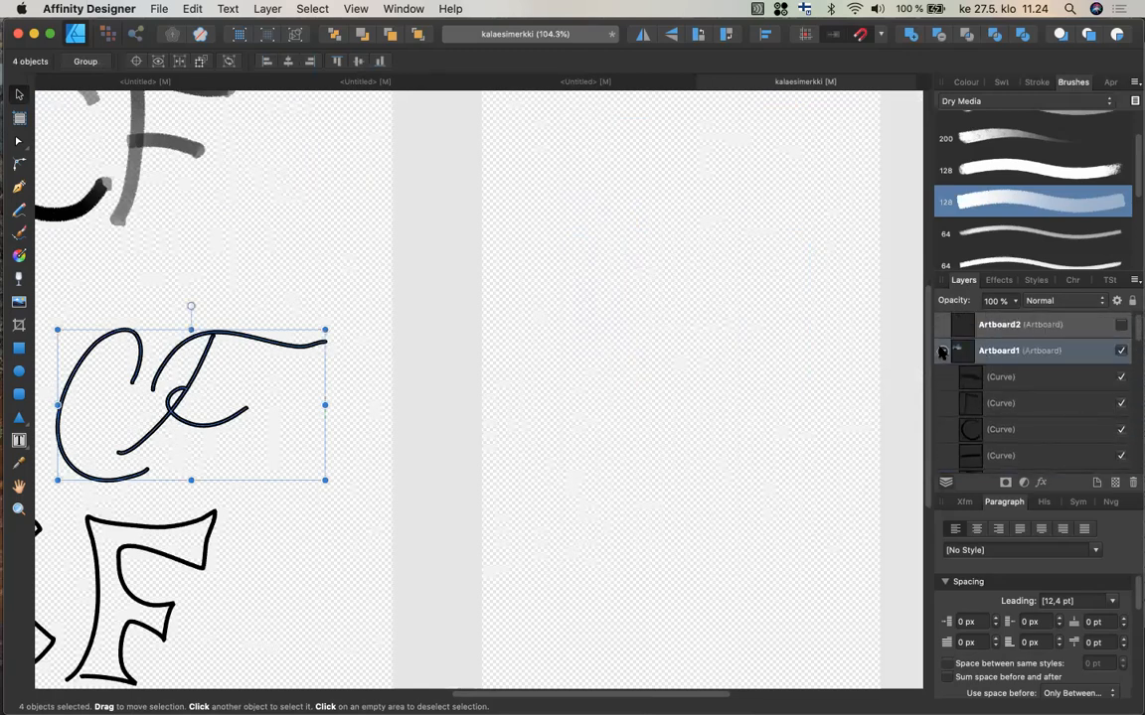
pyautogui.click(942, 353)
pyautogui.click(1120, 325)
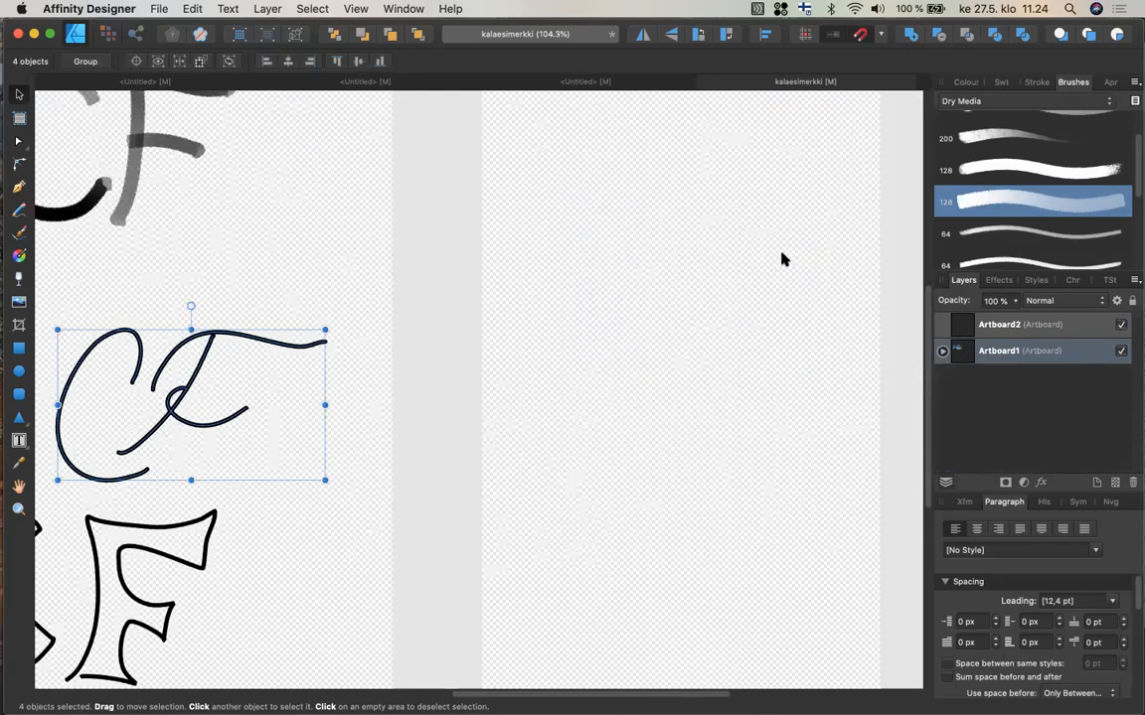
# Copy the script CF monogram and paste the duplicate onto Artboard2, then deselect it.
pyautogui.scroll(3, 649, 237)
pyautogui.hscroll(1, 649, 237)
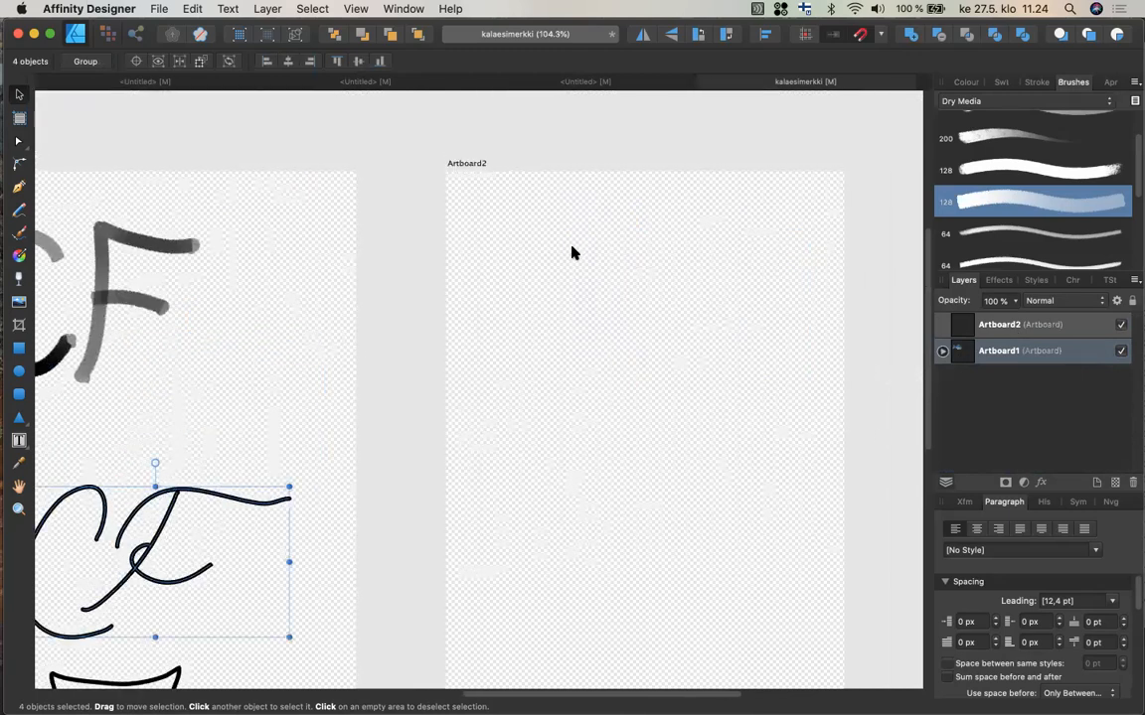
pyautogui.press('super+c')
pyautogui.press('super+v')
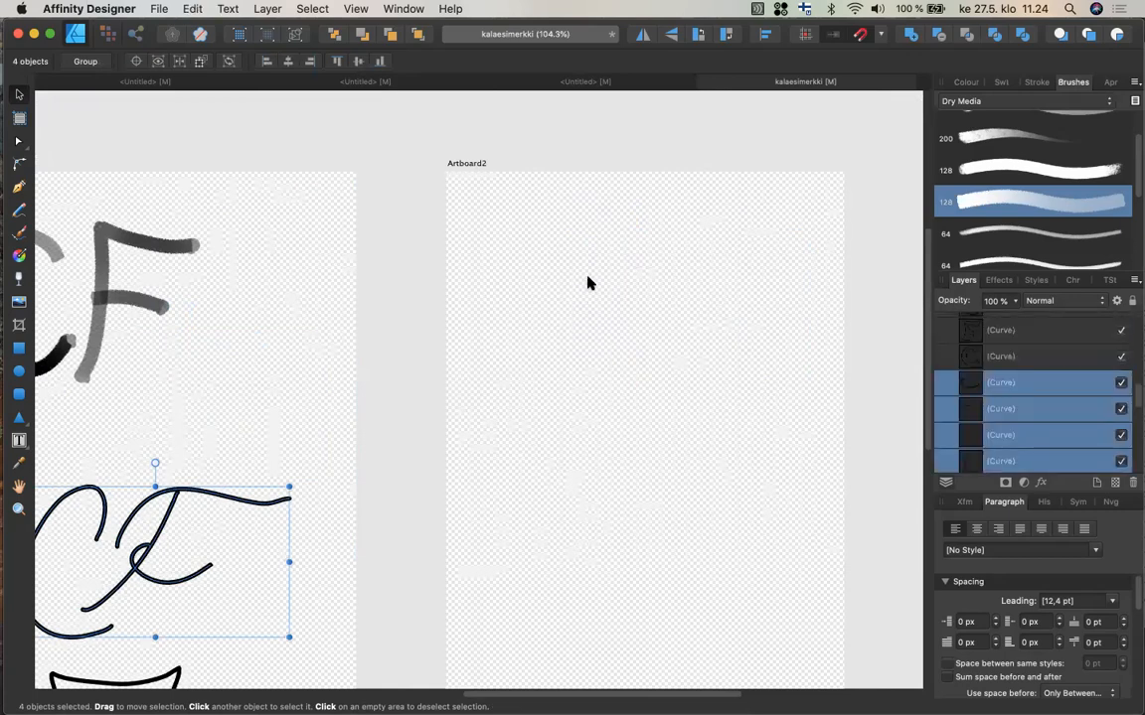
pyautogui.moveTo(232, 506)
pyautogui.mouseDown()
pyautogui.moveTo(621, 350)
pyautogui.moveTo(759, 251)
pyautogui.moveTo(728, 268)
pyautogui.mouseUp()
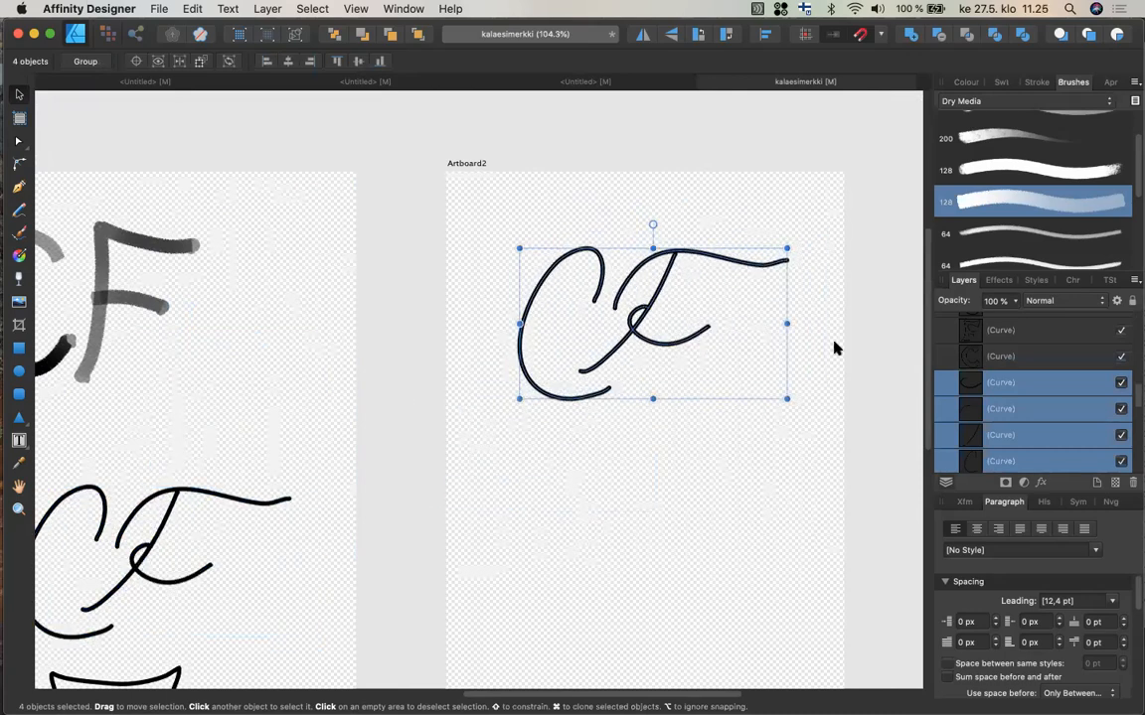
pyautogui.hscroll(5, 765, 303)
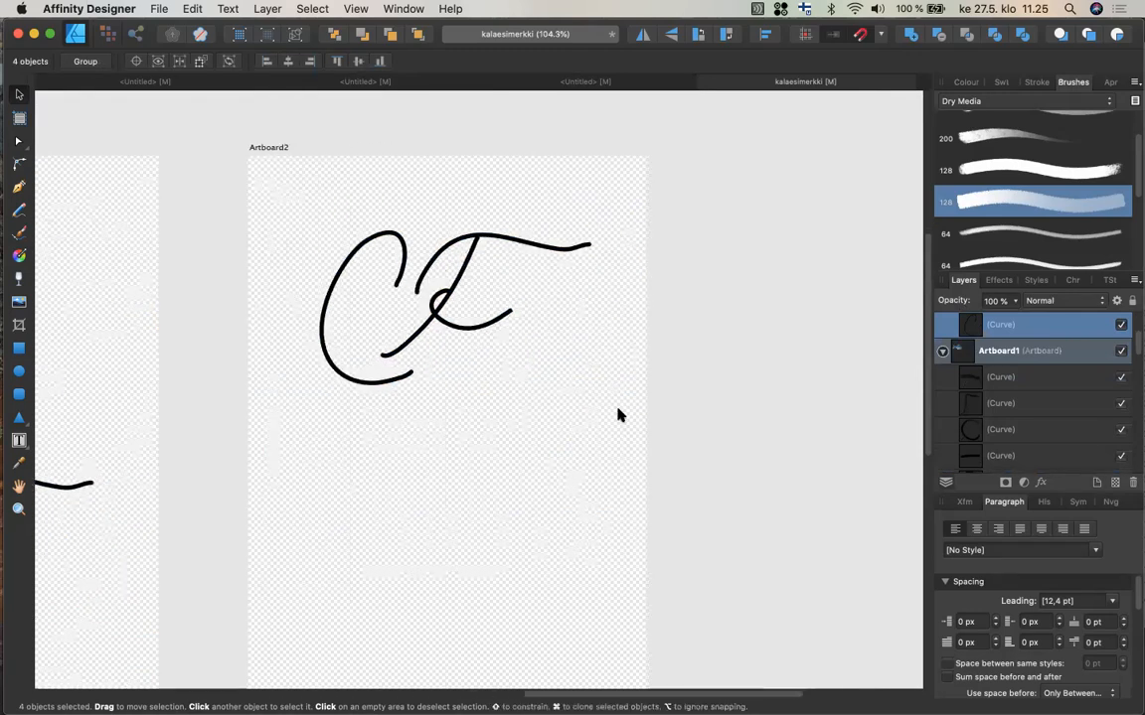
pyautogui.click(632, 469)
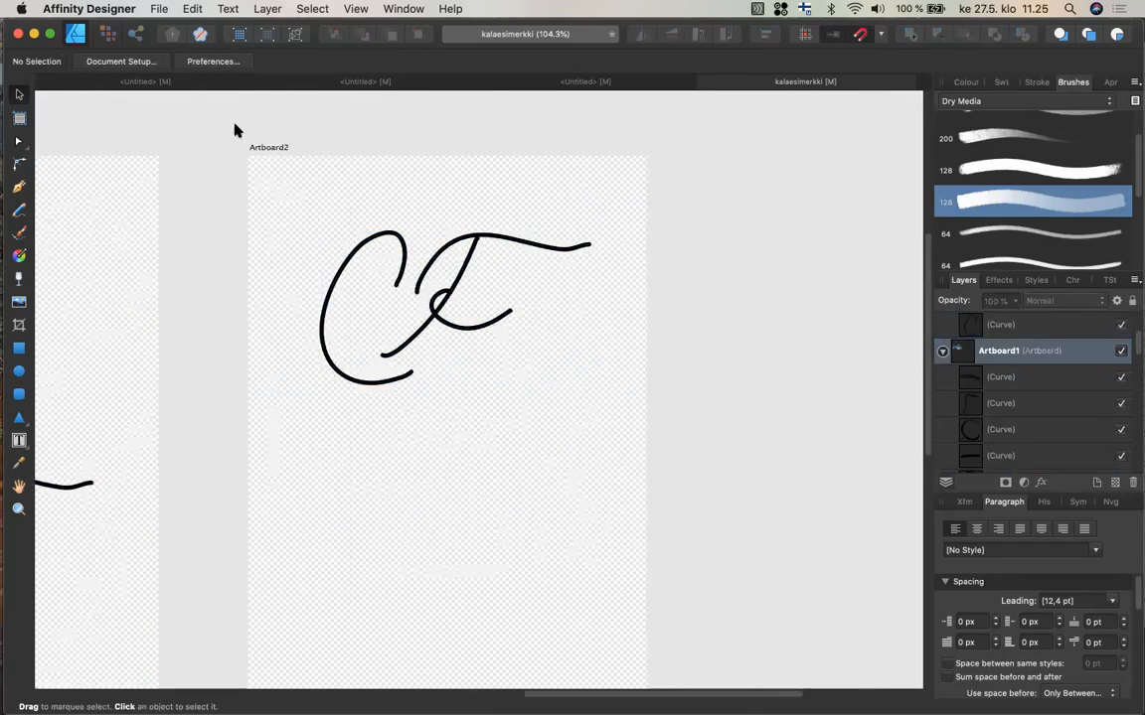
# Widen Artboard2 to the right with the Artboard tool, then return to the Move tool.
pyautogui.click(19, 117)
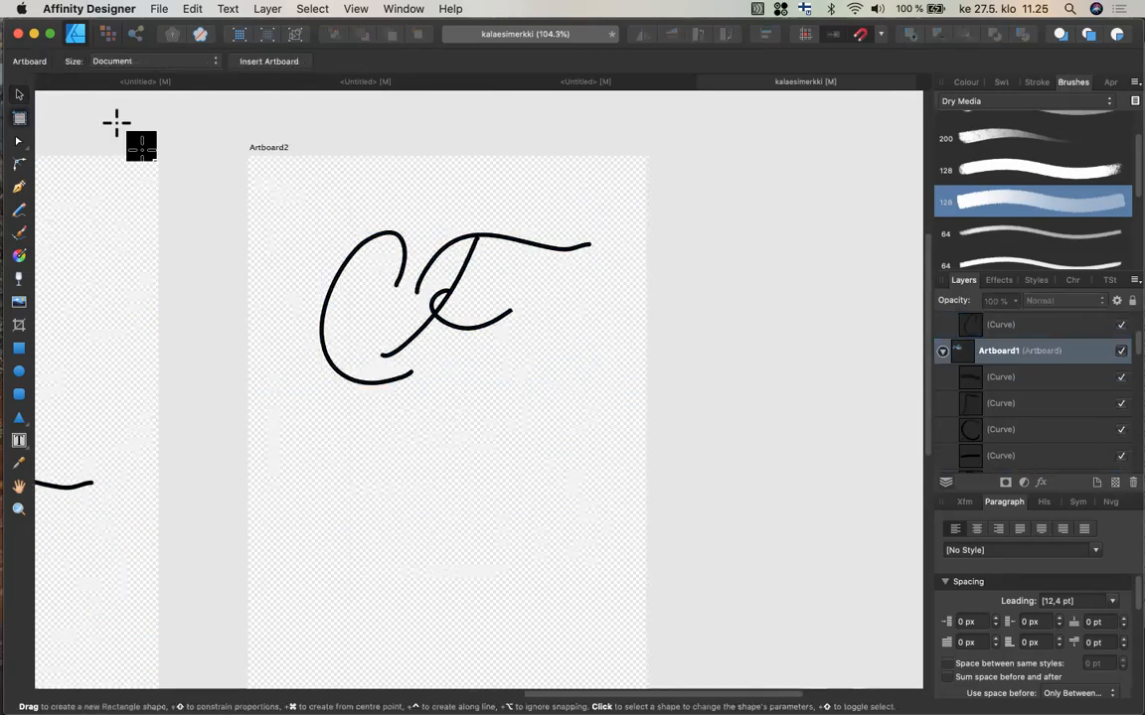
pyautogui.click(562, 452)
pyautogui.moveTo(671, 524); pyautogui.dragTo(909, 527)
pyautogui.press('m')
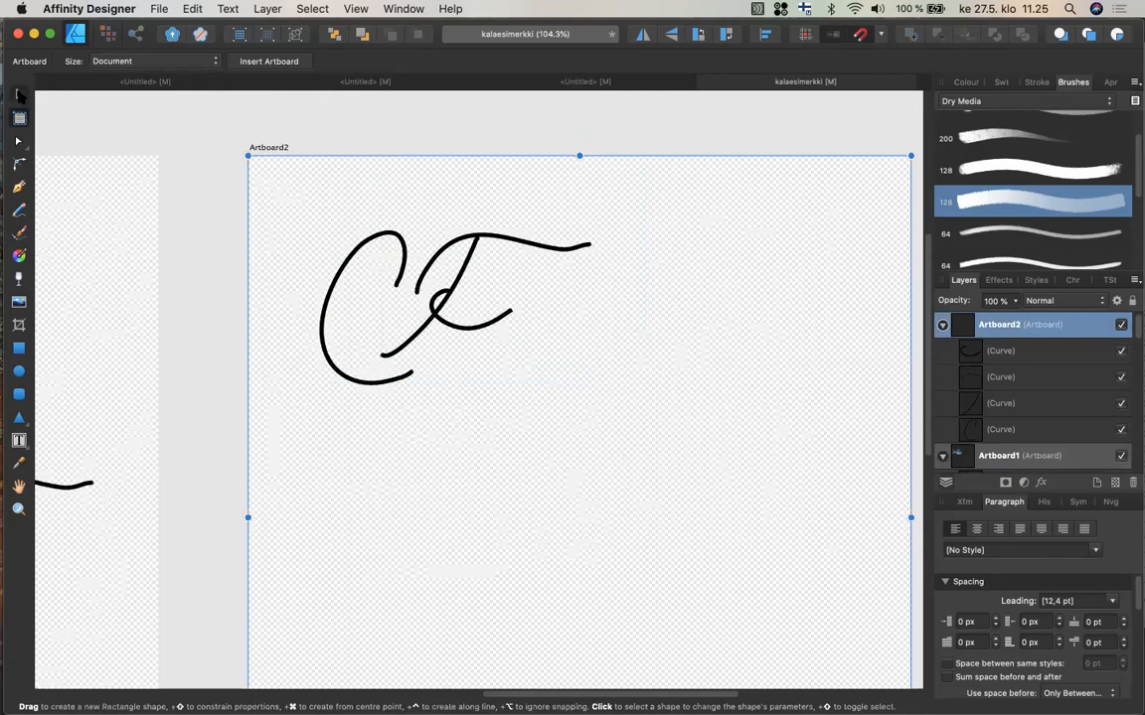
pyautogui.click(20, 94)
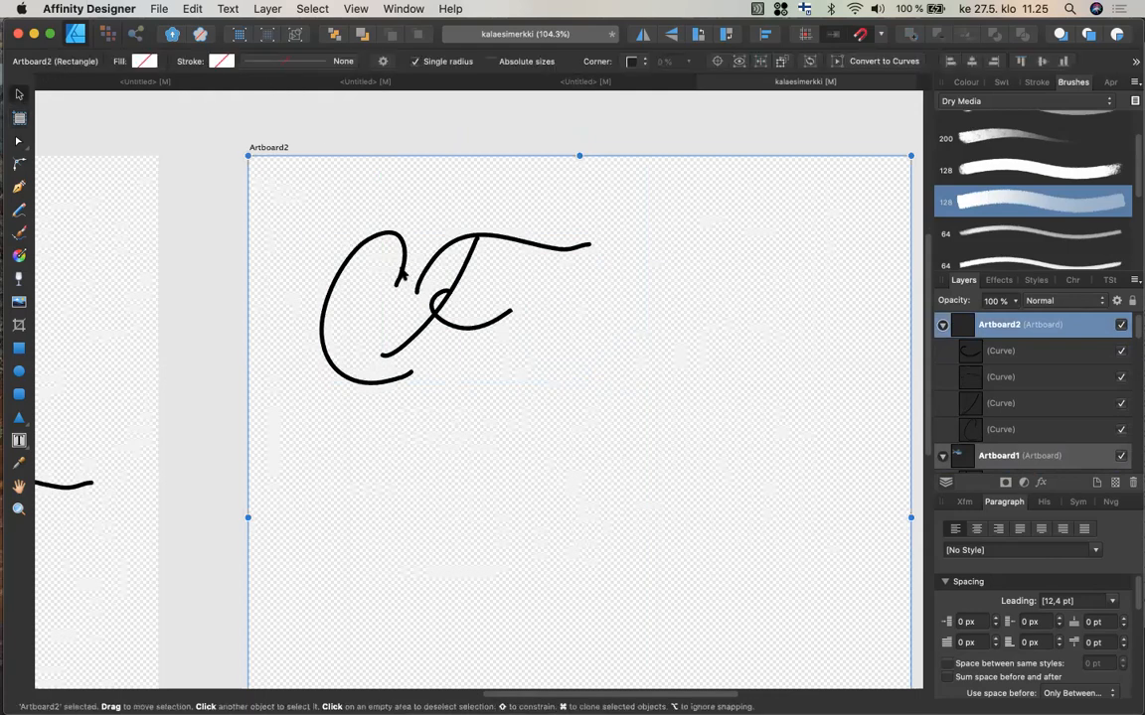
# Select the monogram's C stroke and try out several Dry Media brushes on it.
pyautogui.click(401, 270)
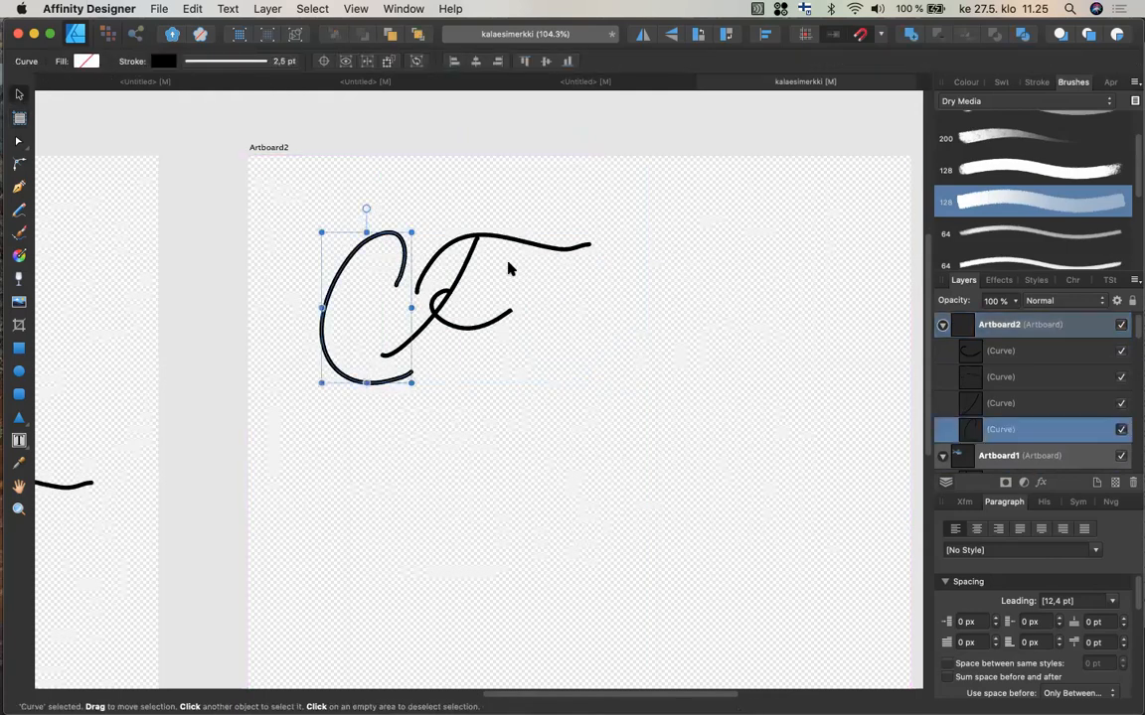
pyautogui.click(1036, 84)
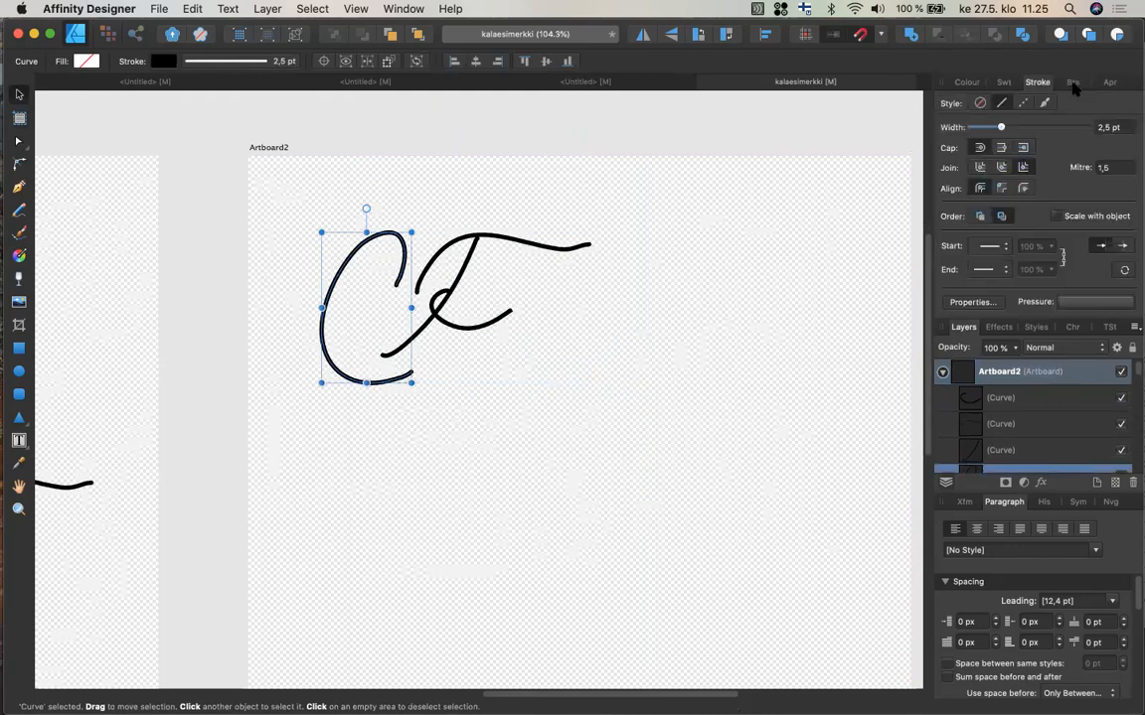
pyautogui.click(1073, 83)
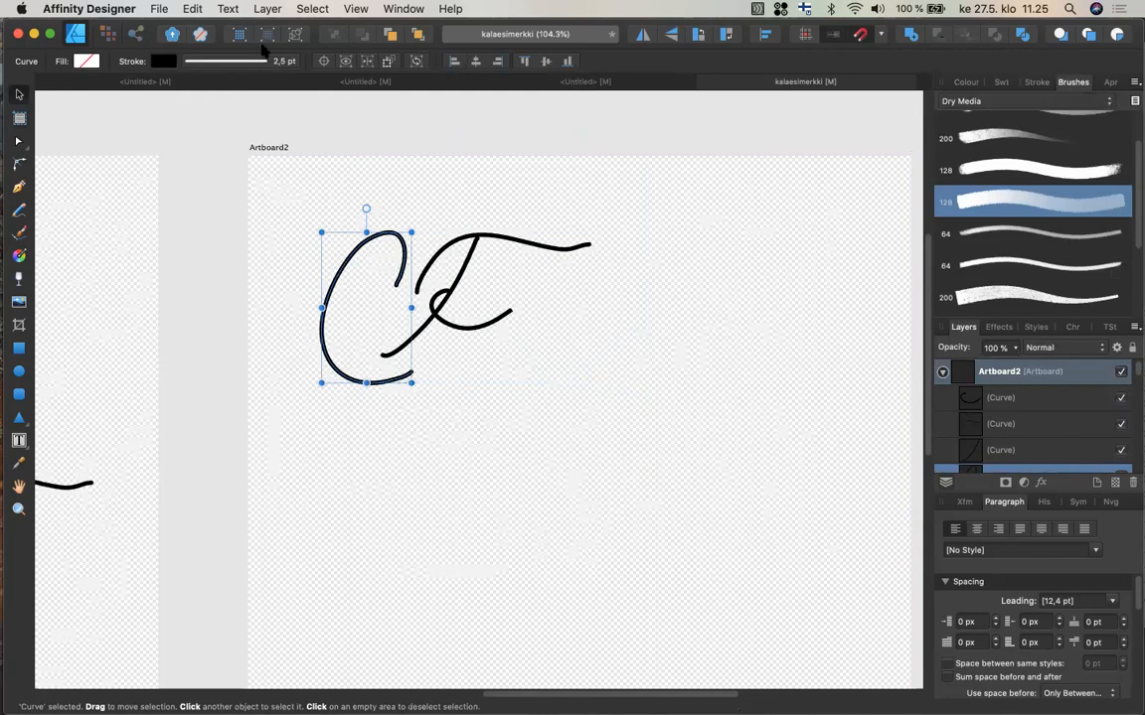
pyautogui.click(220, 60)
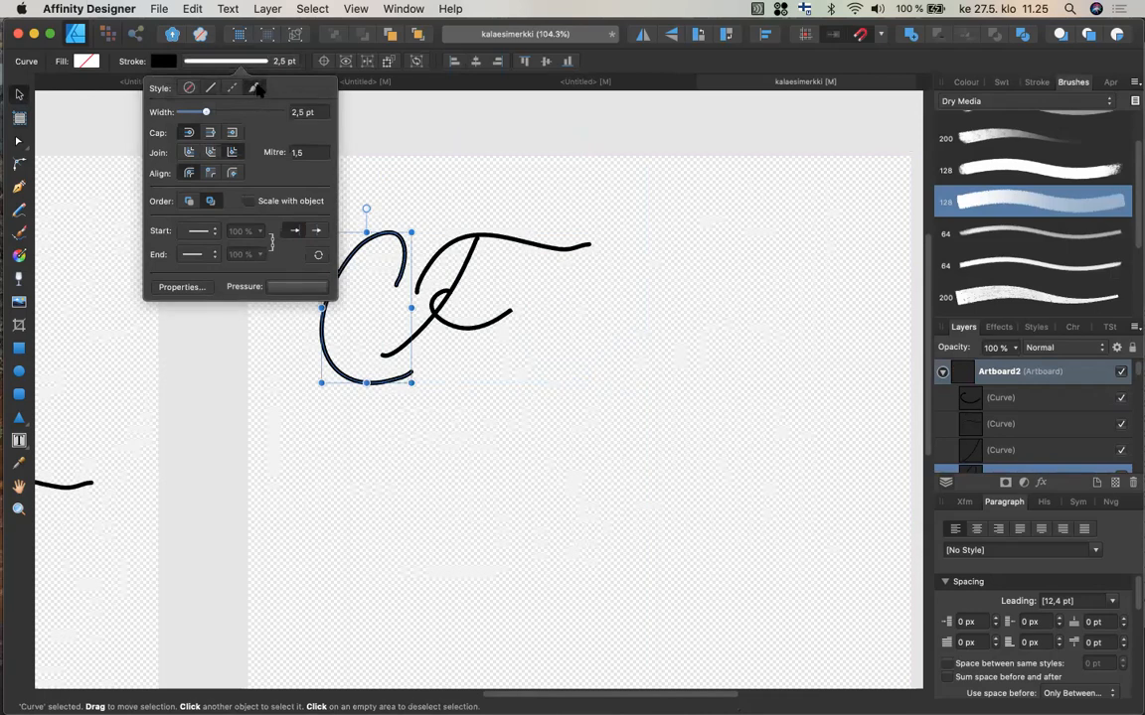
pyautogui.click(1000, 173)
pyautogui.click(1006, 232)
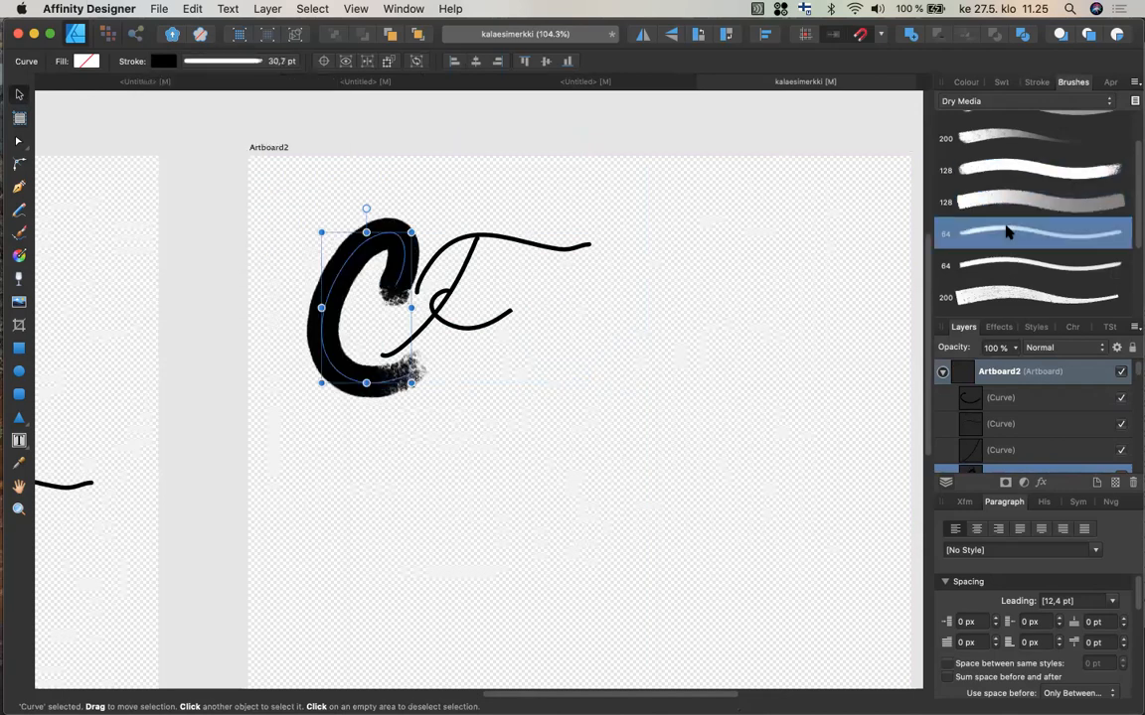
pyautogui.click(1015, 199)
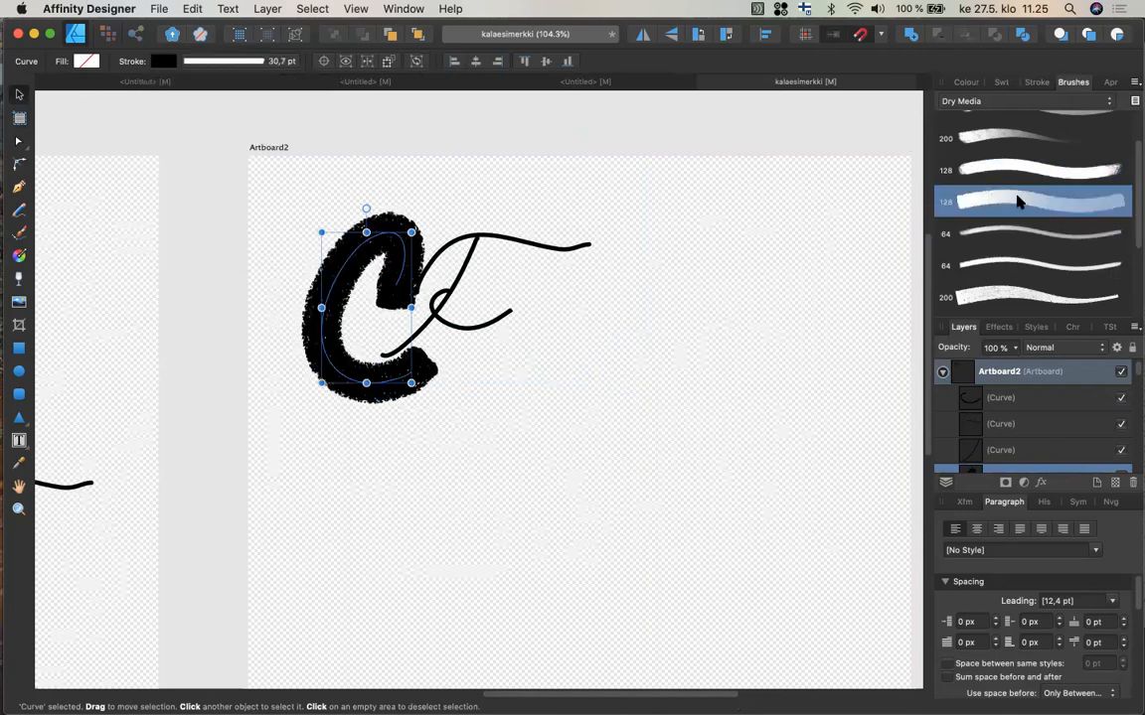
pyautogui.click(1001, 139)
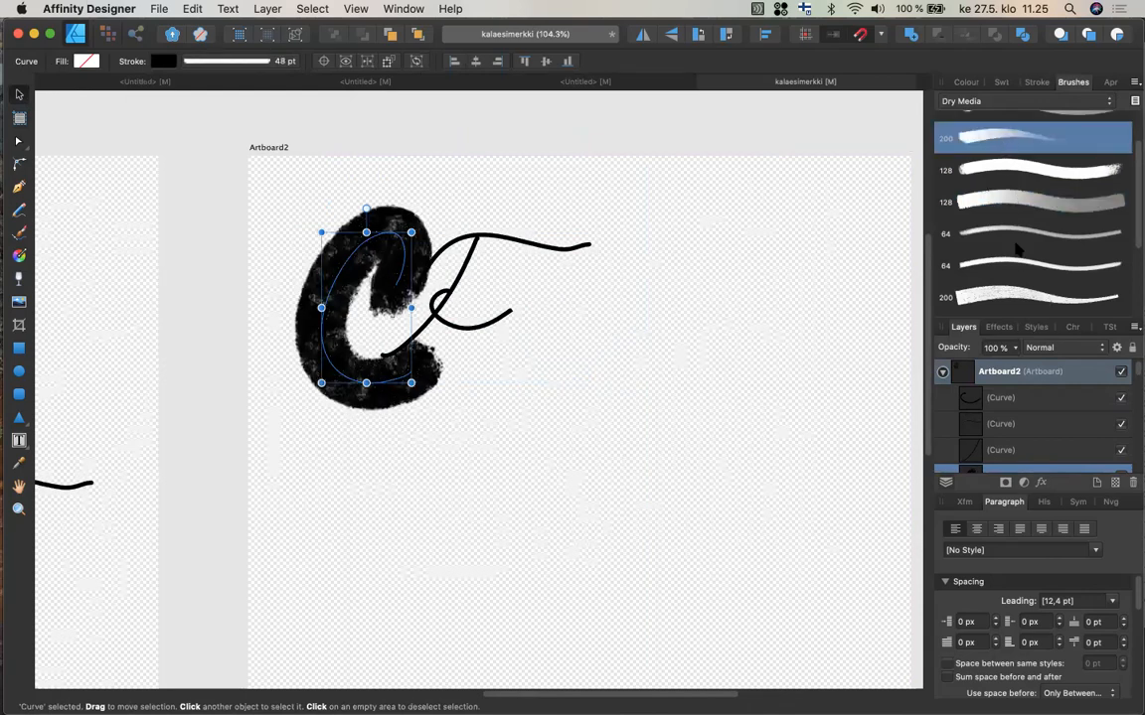
pyautogui.click(1017, 291)
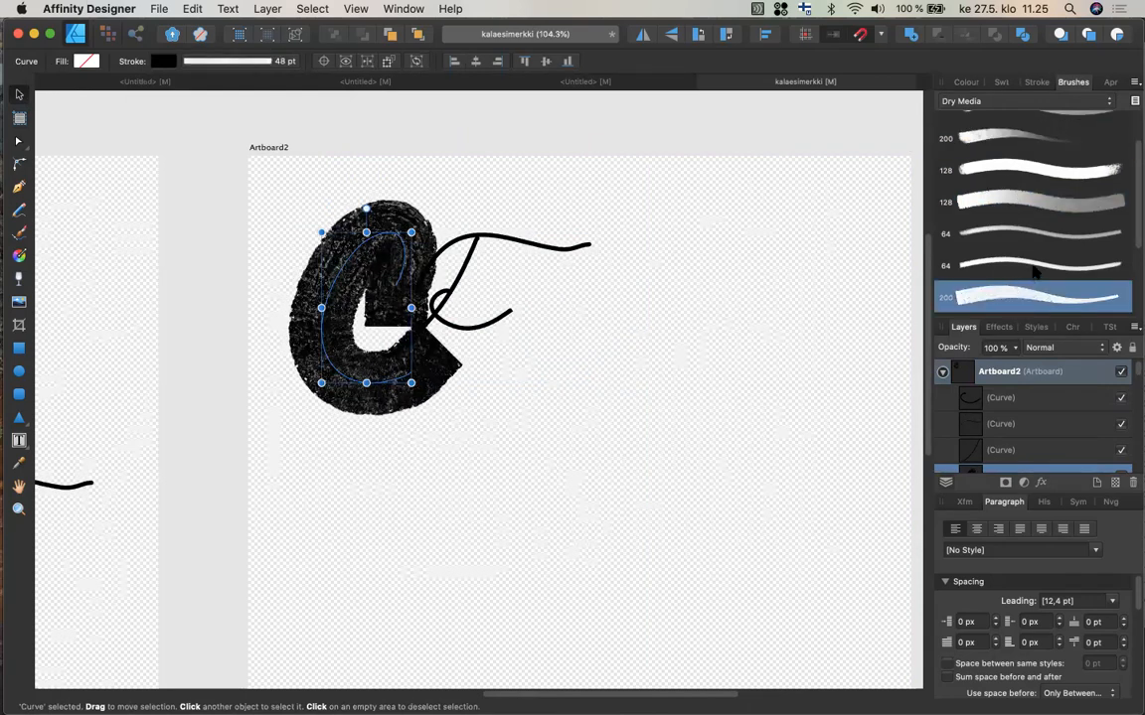
pyautogui.scroll(2, 1133, 224)
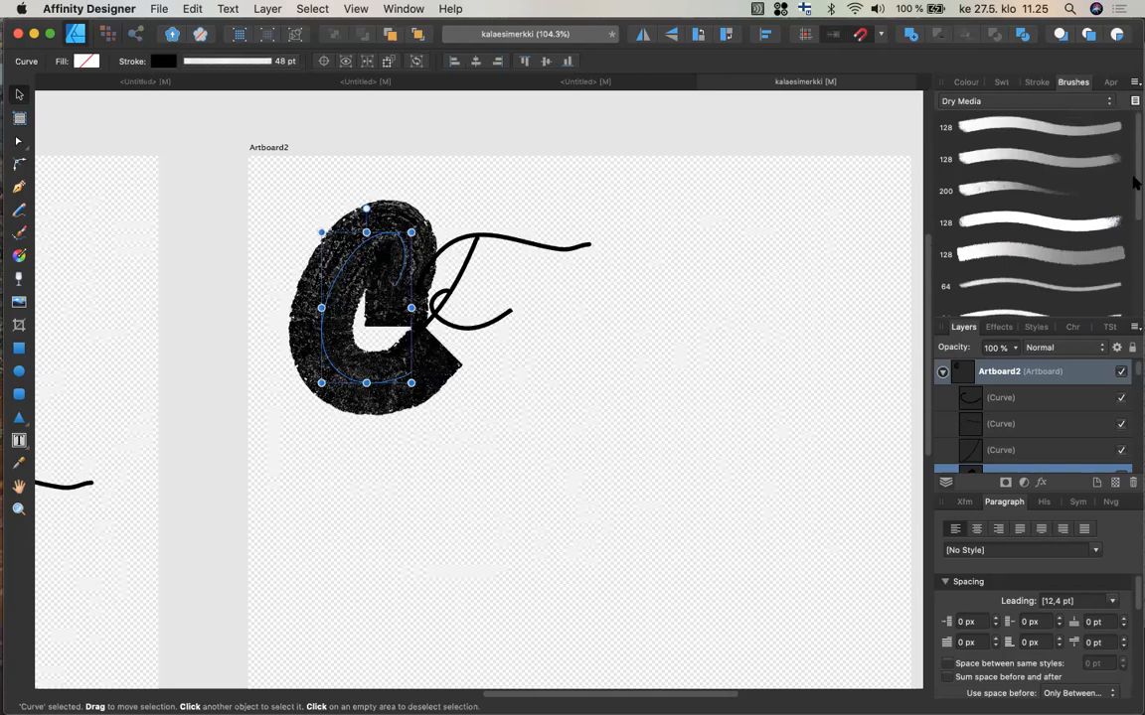
pyautogui.click(1002, 188)
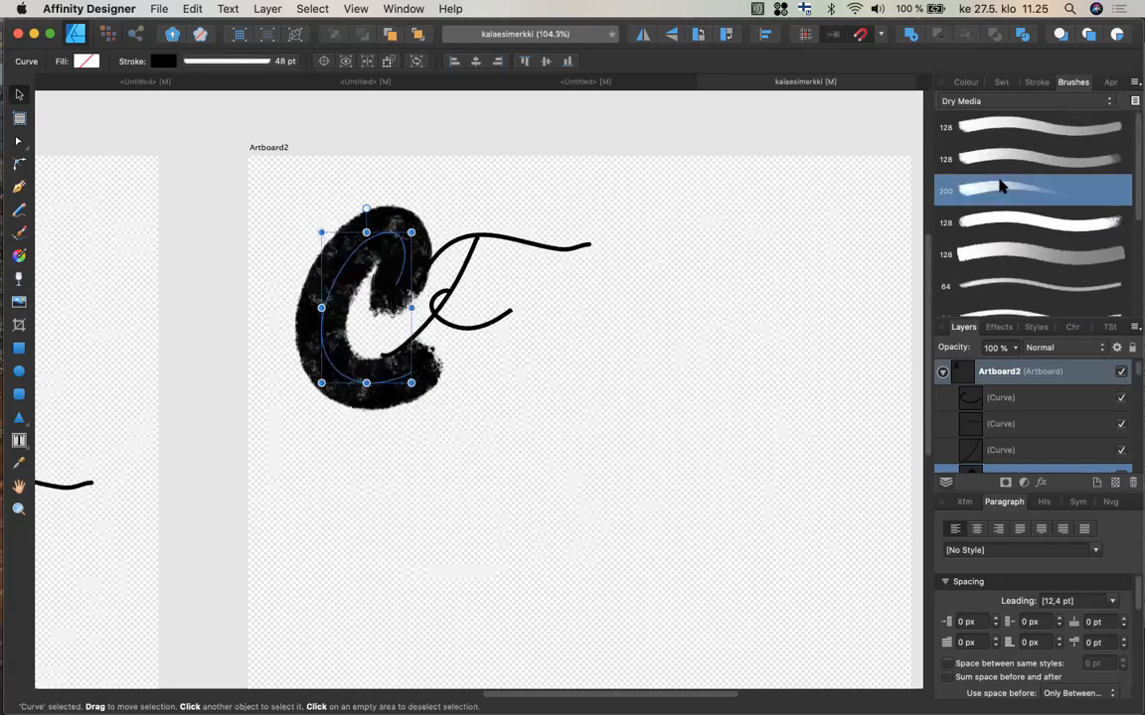
pyautogui.click(1006, 155)
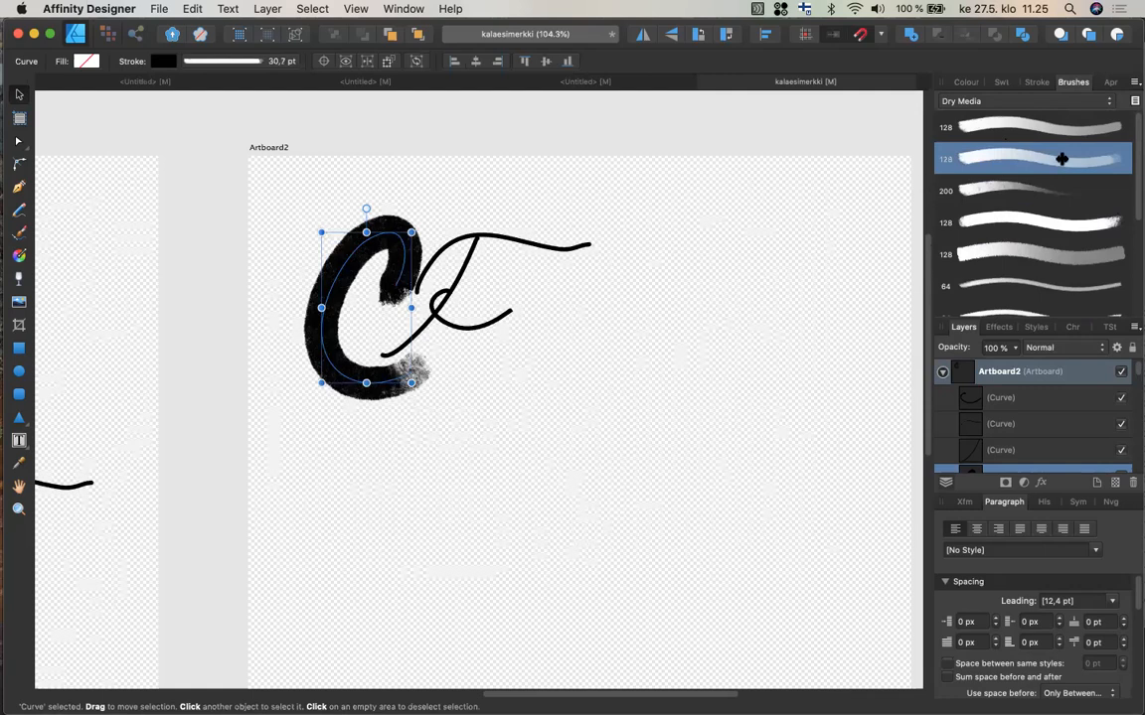
# Switch the brush category to Inks and apply a 64 px ink brush to the C stroke.
pyautogui.click(1000, 95)
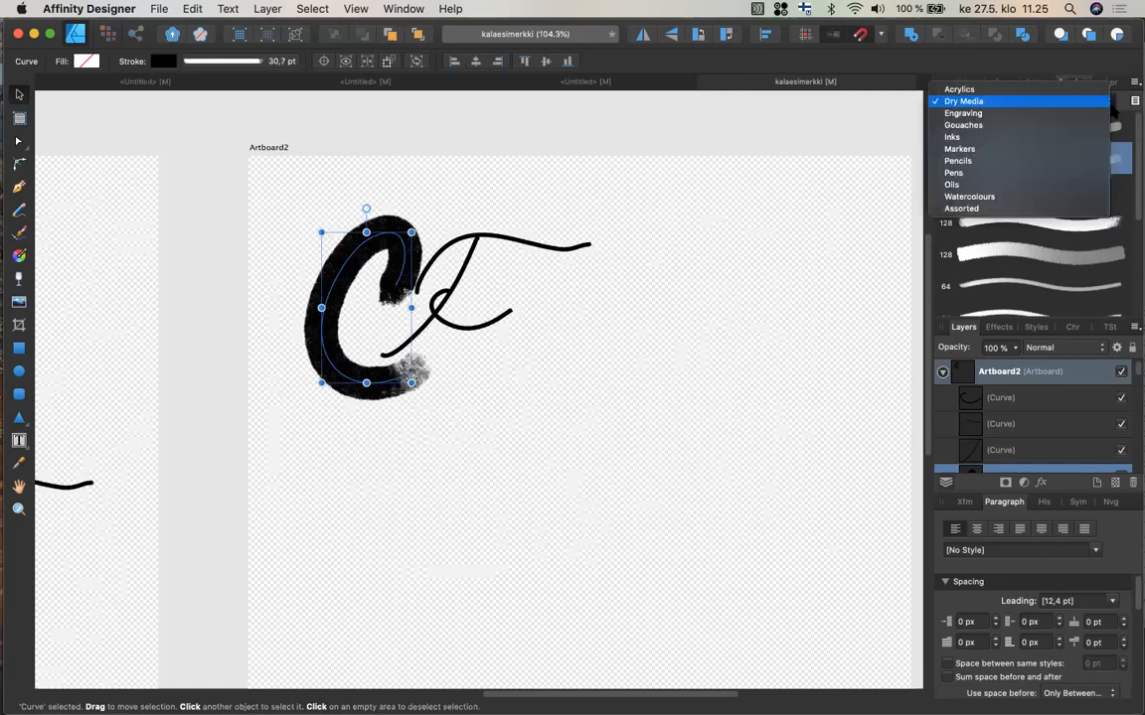
pyautogui.click(1073, 141)
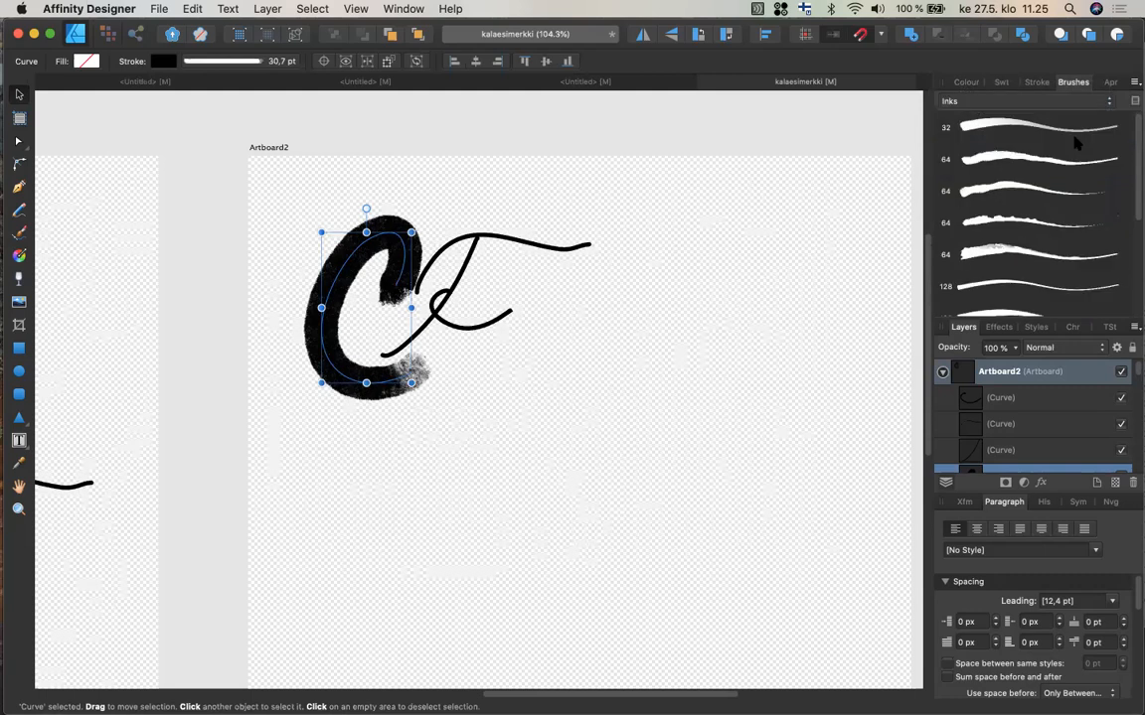
pyautogui.click(1045, 222)
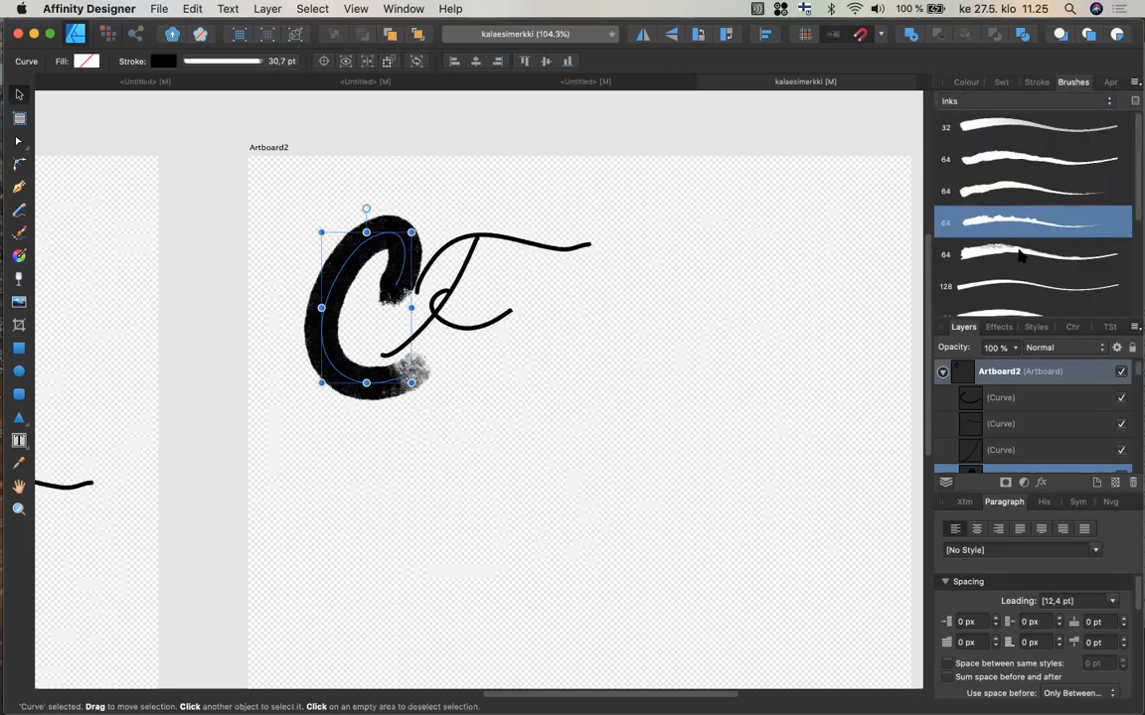
pyautogui.click(1020, 255)
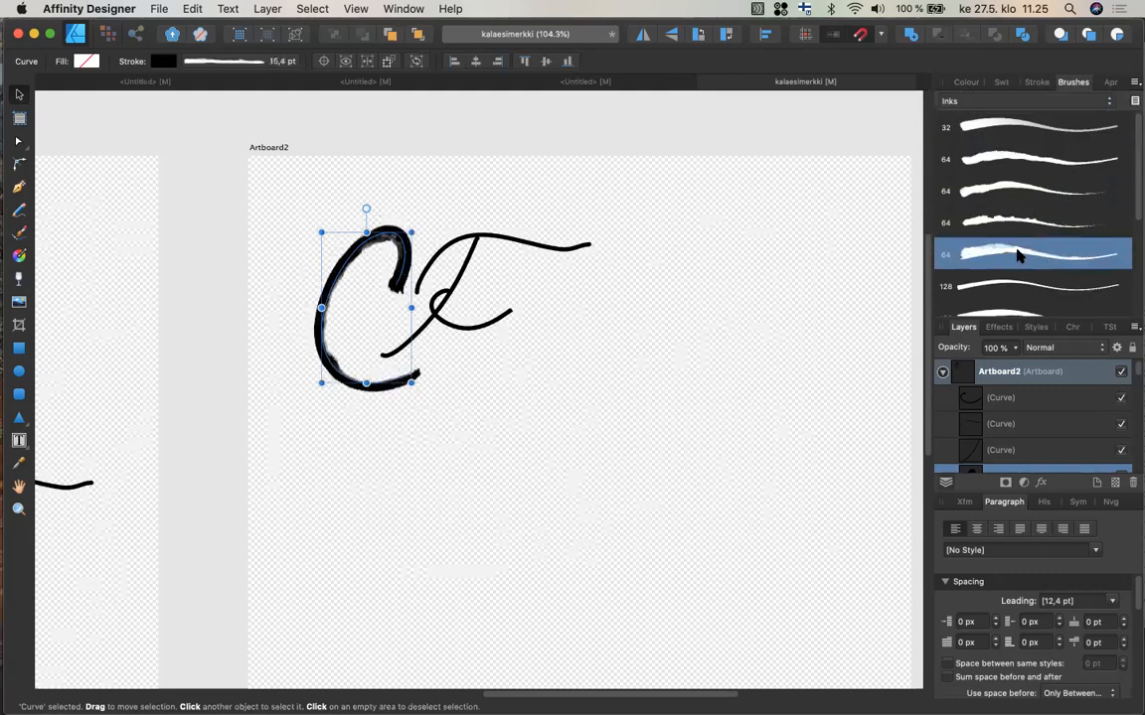
pyautogui.click(1026, 195)
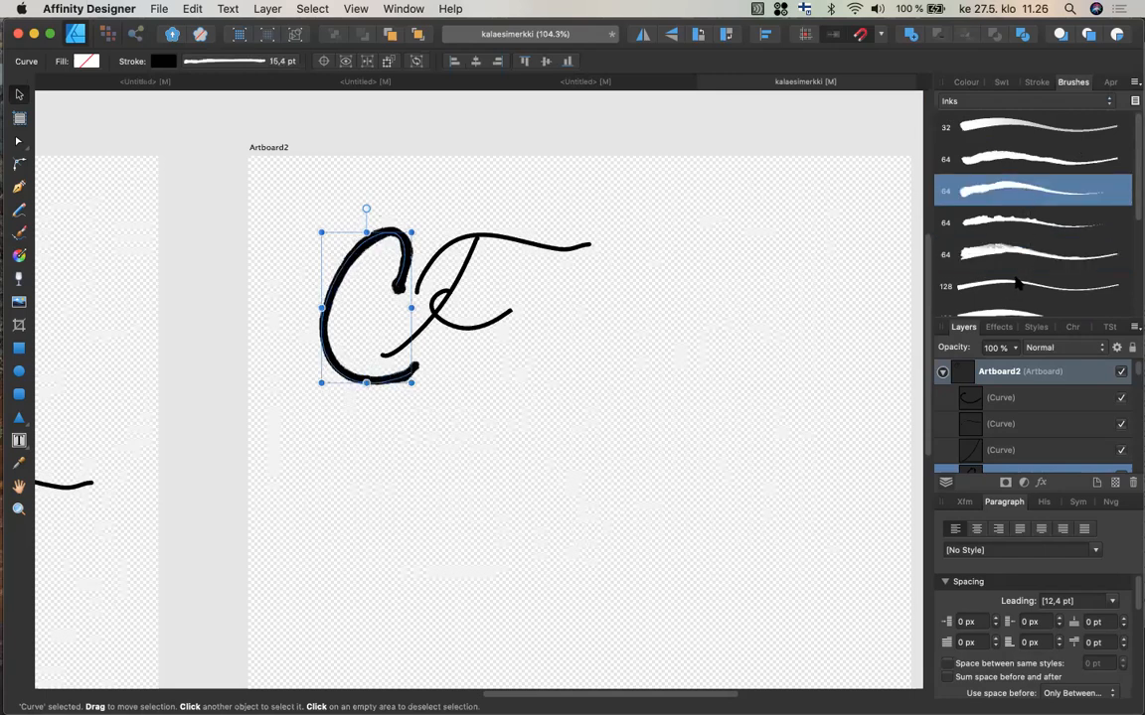
pyautogui.scroll(-3, 1023, 191)
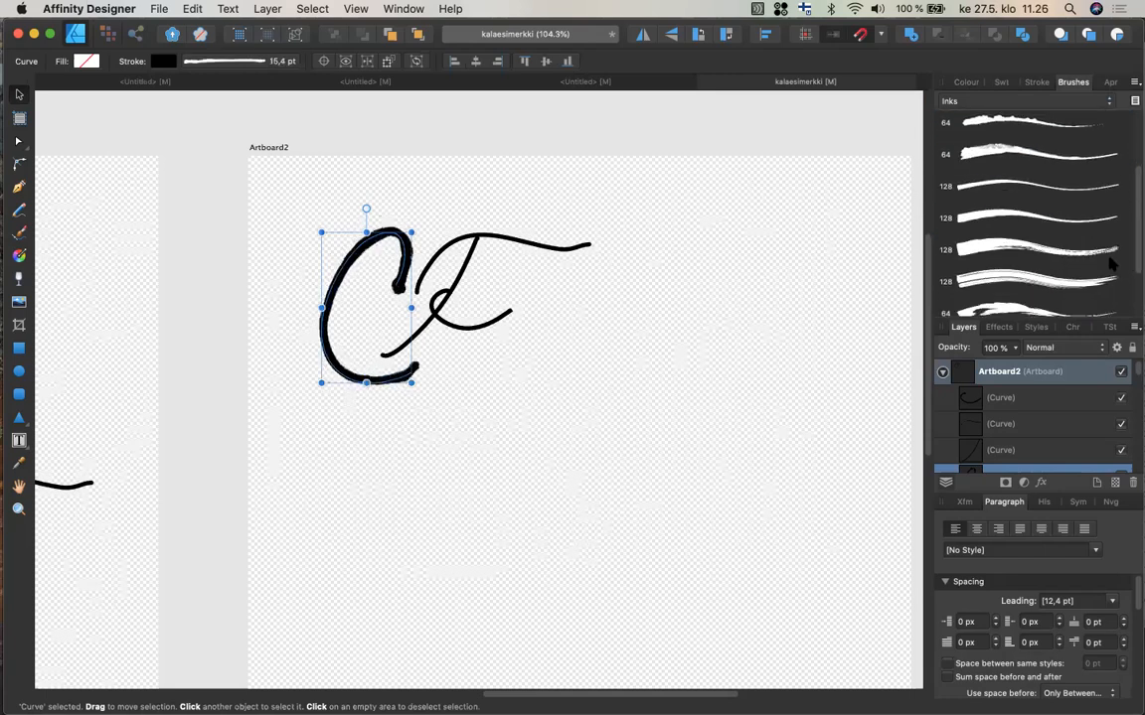
pyautogui.click(1033, 280)
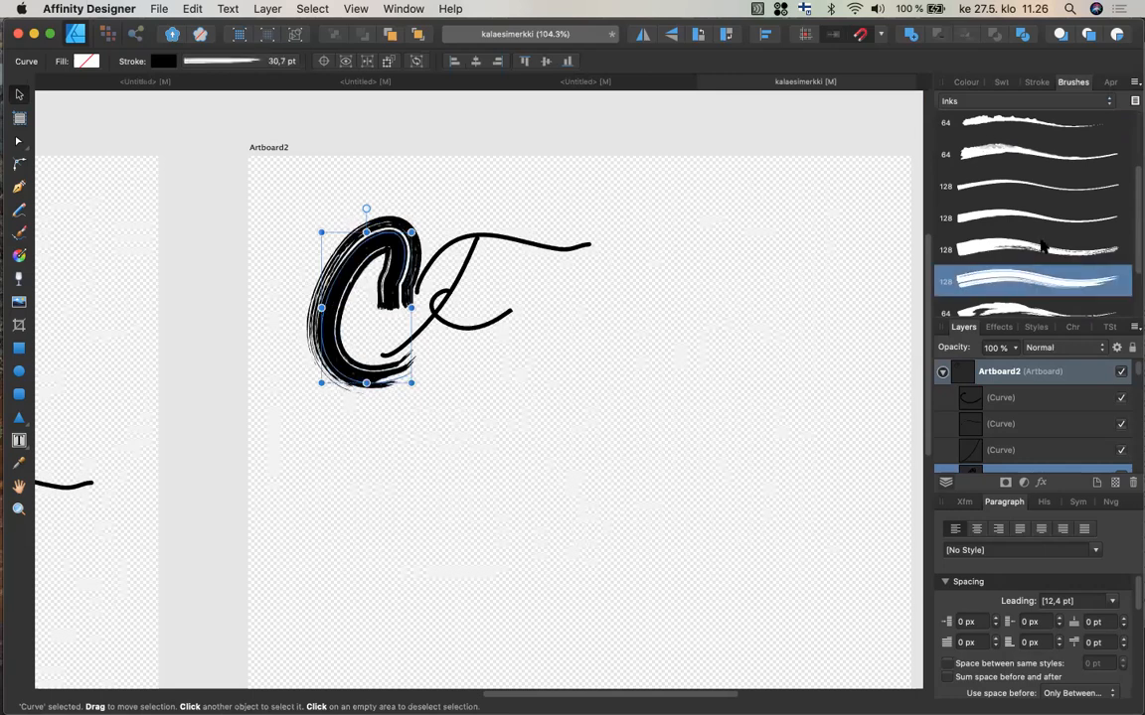
pyautogui.click(1041, 248)
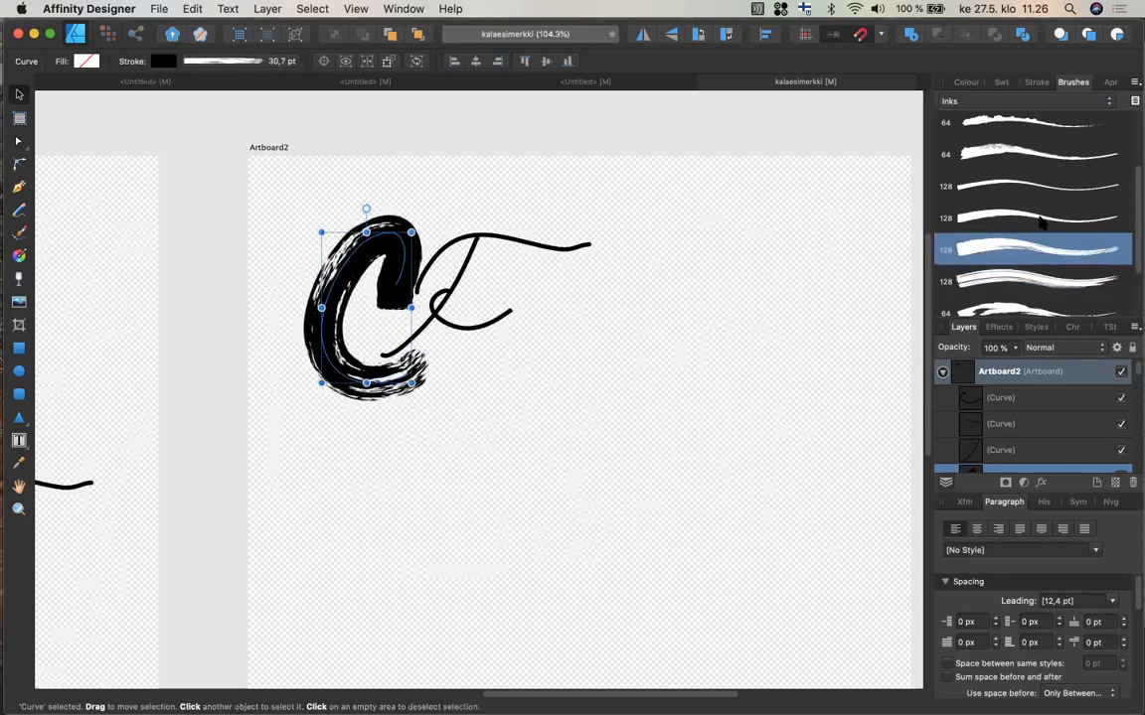
pyautogui.click(1041, 218)
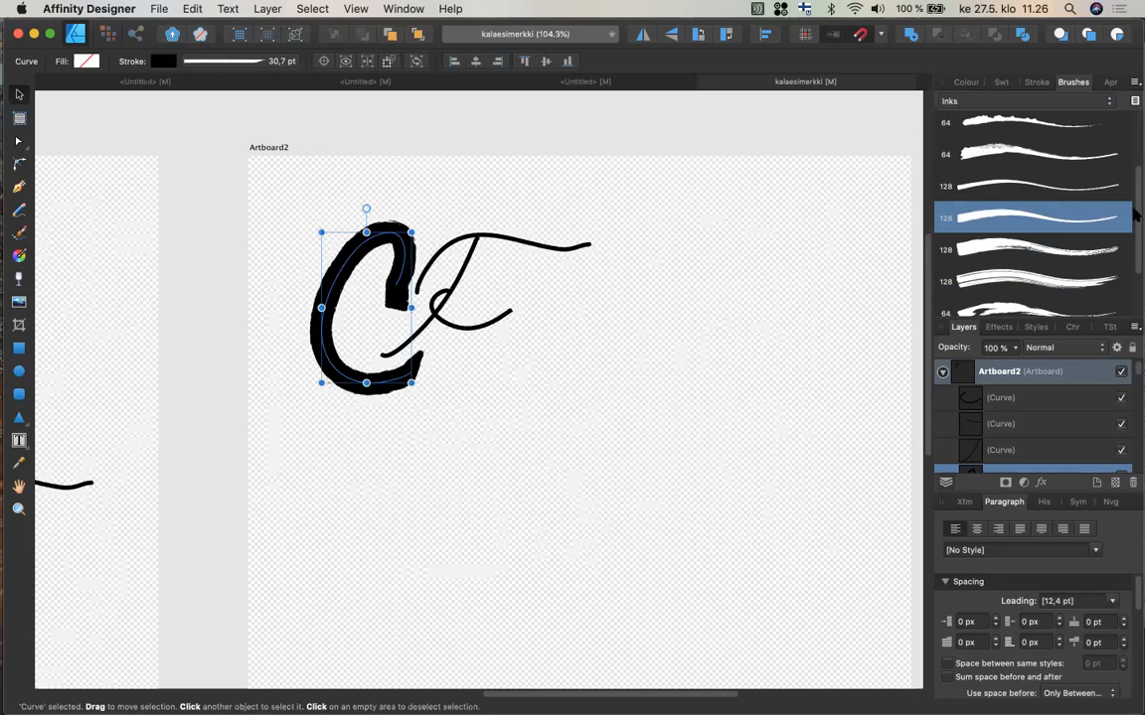
pyautogui.moveTo(1136, 221); pyautogui.dragTo(1131, 258)
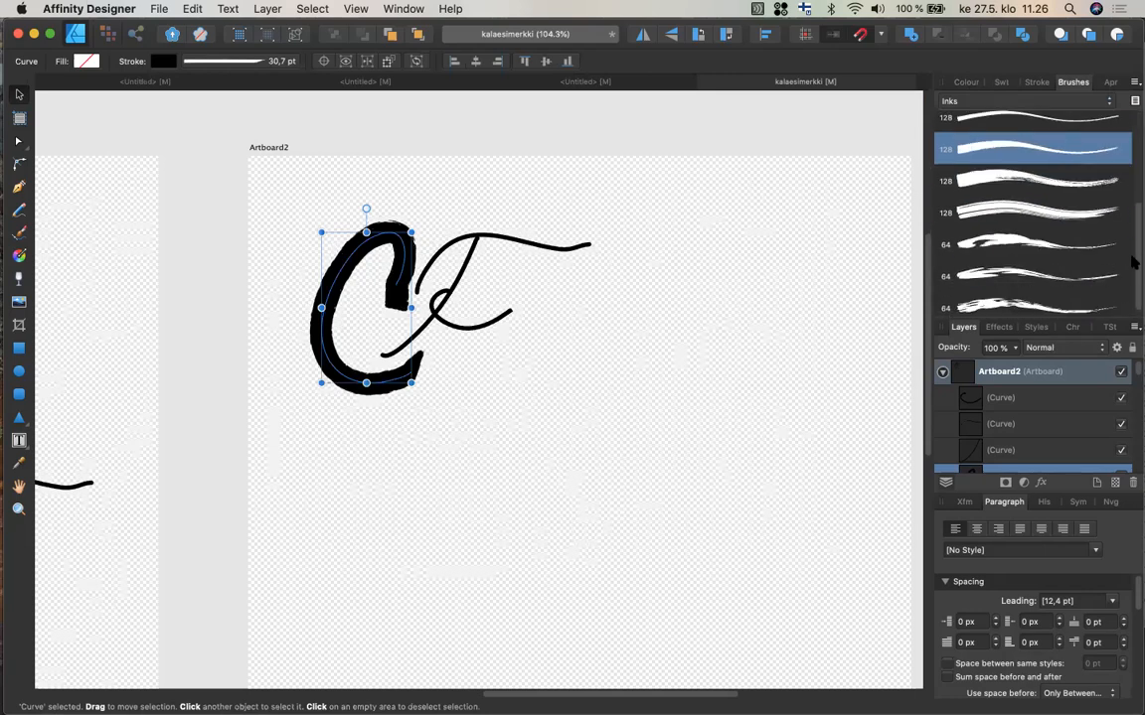
pyautogui.click(1036, 302)
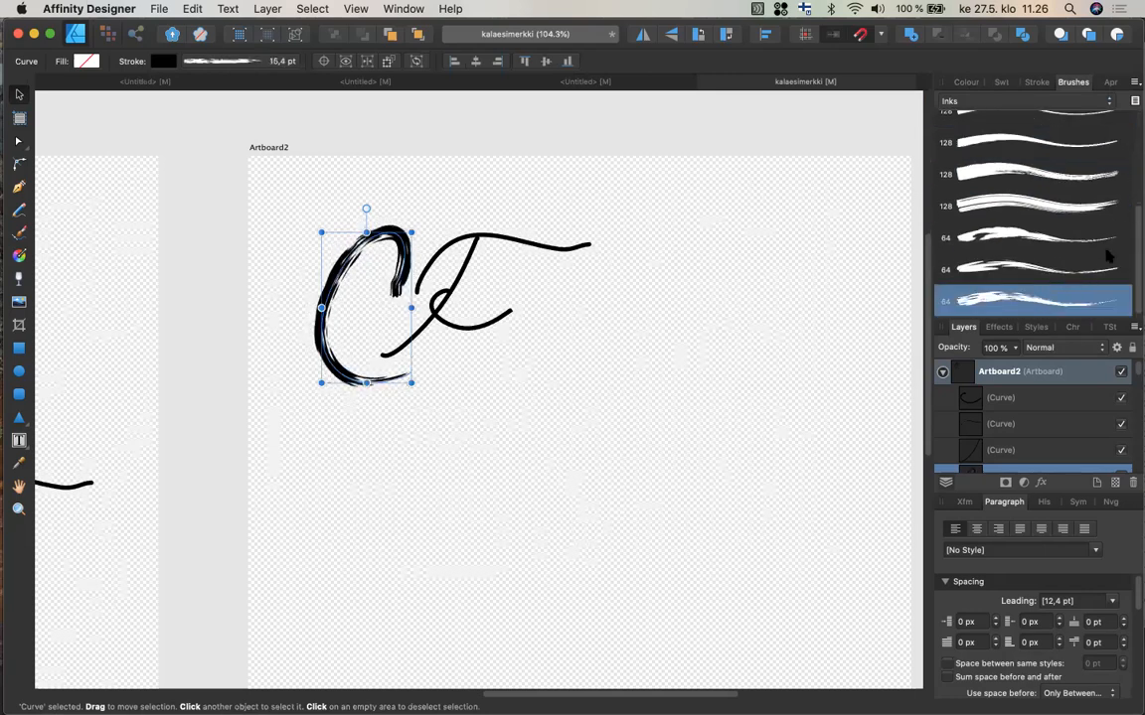
# Apply the same 64 px ink brush to the F's long top bar.
pyautogui.click(573, 252)
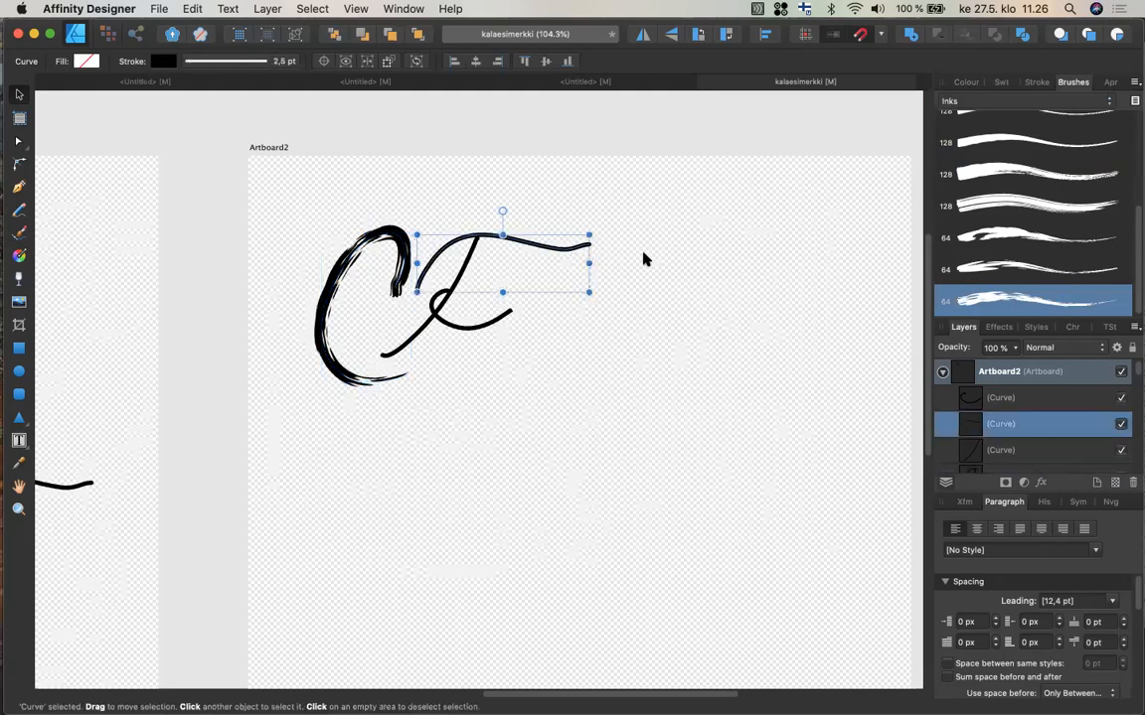
pyautogui.click(984, 304)
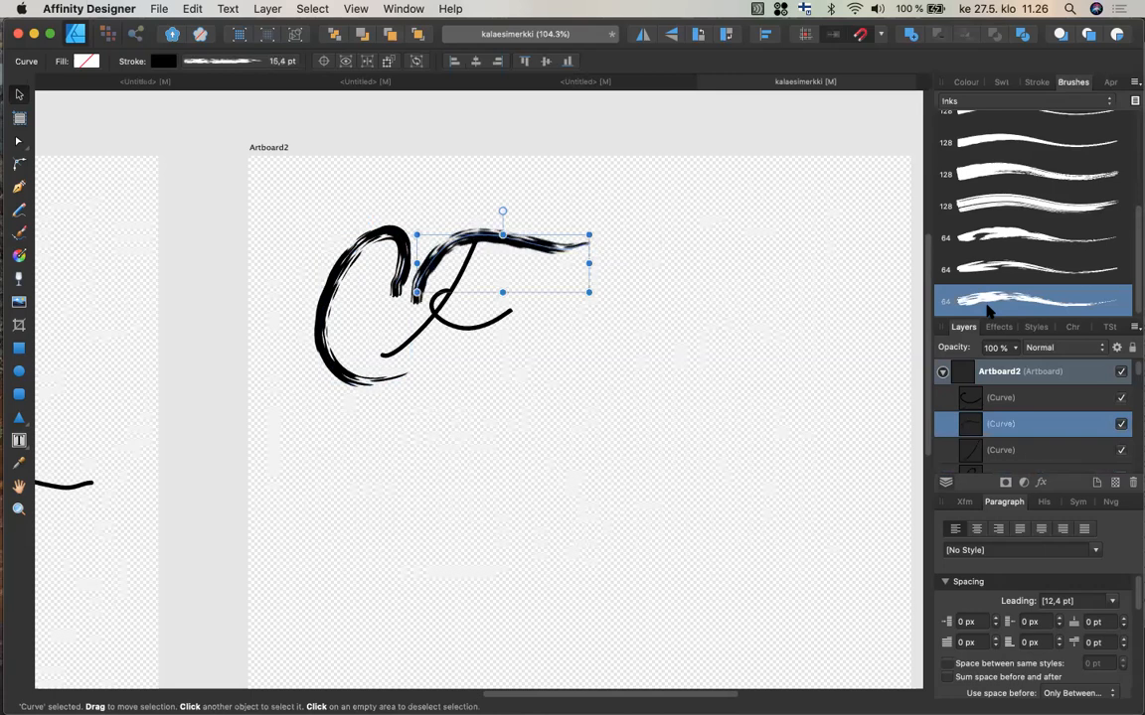
# Apply the same 64 px ink brush to the F's crossbar loop and to its vertical stem.
pyautogui.click(454, 323)
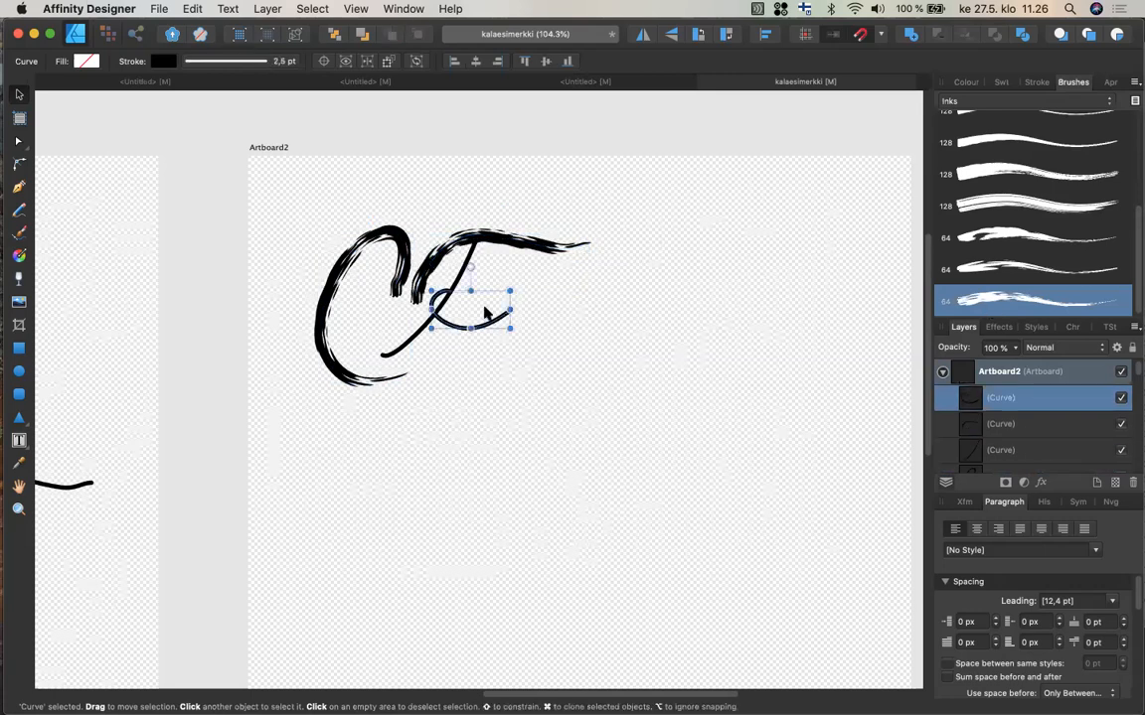
pyautogui.click(988, 307)
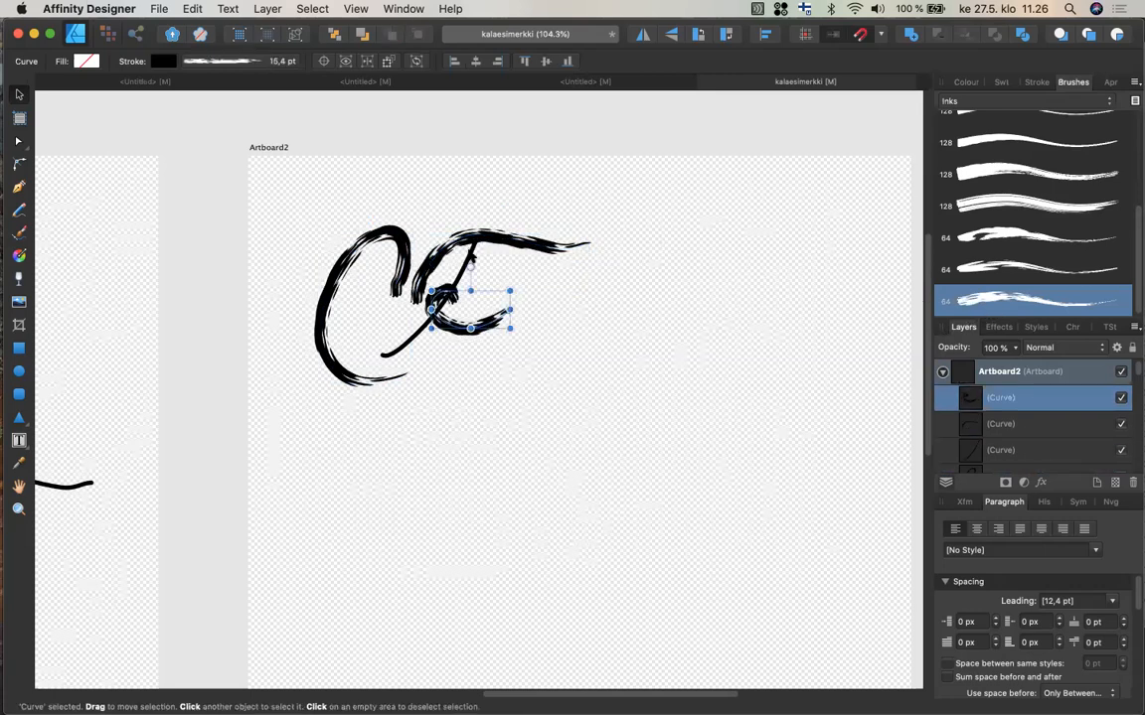
pyautogui.click(472, 260)
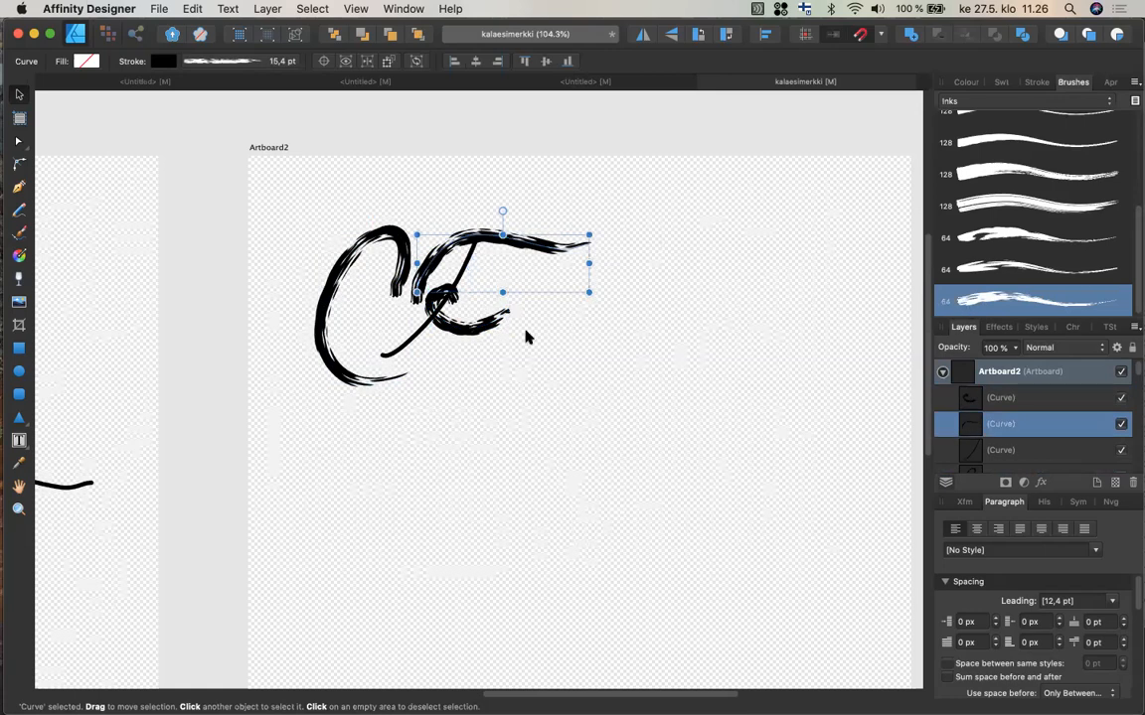
pyautogui.click(405, 346)
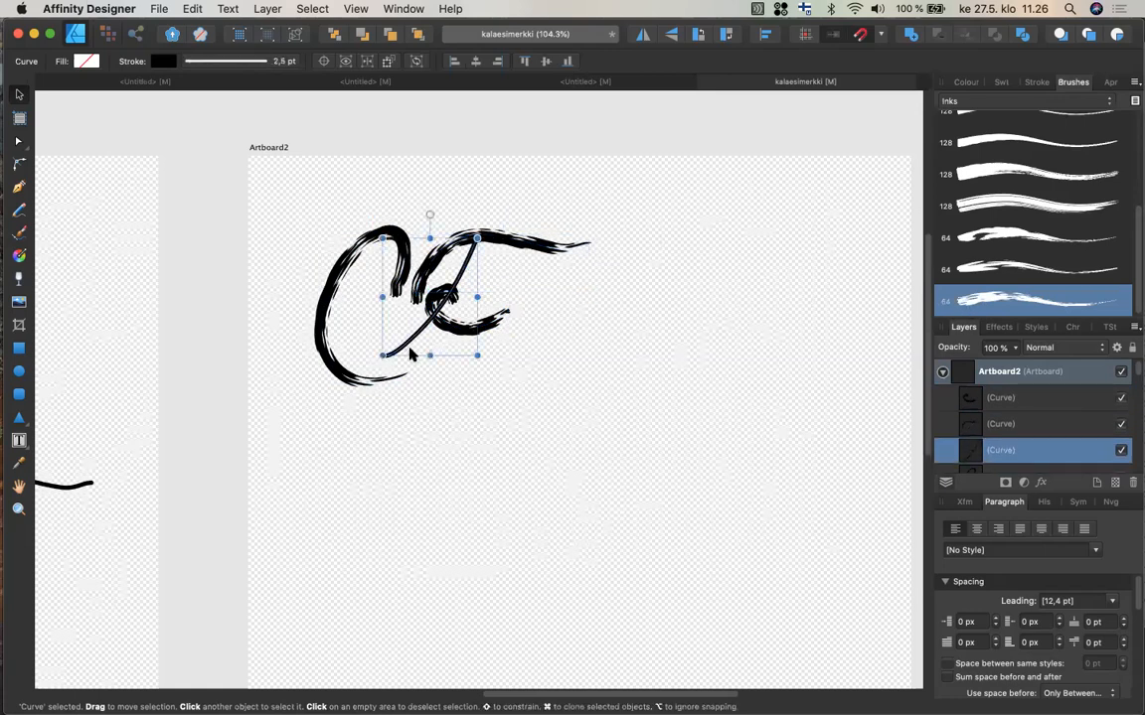
pyautogui.click(1040, 310)
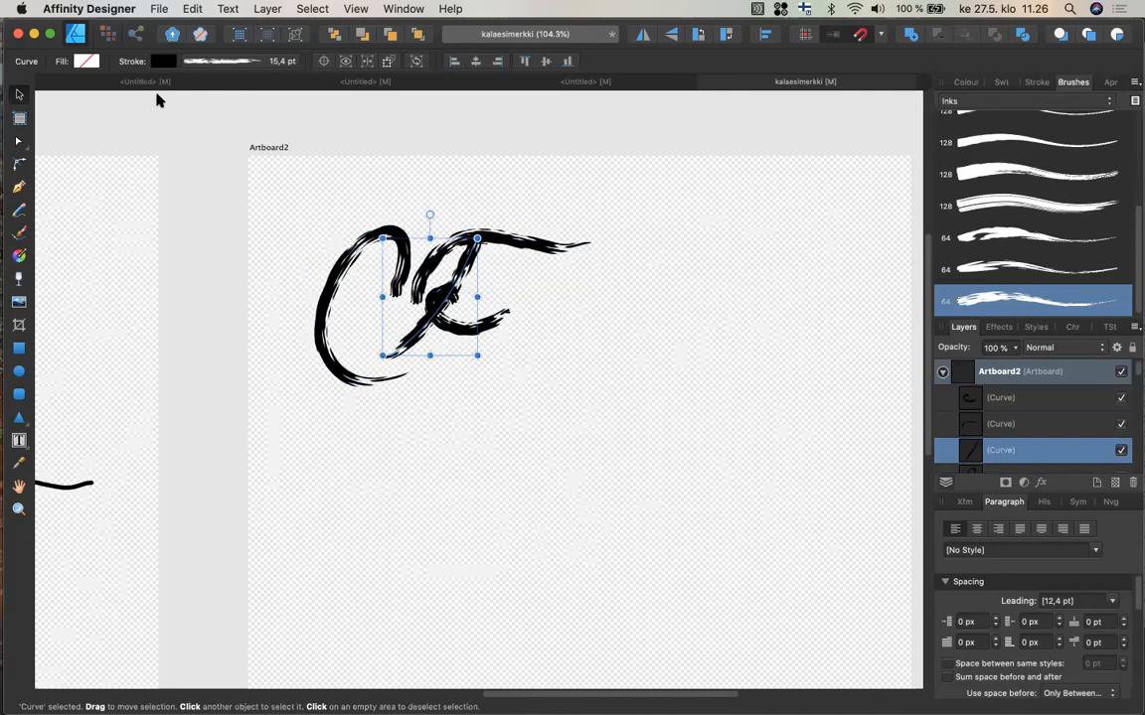
# Try adjusting a node and handle on the C's upper curve with the Node tool, undoing both attempts.
pyautogui.click(17, 140)
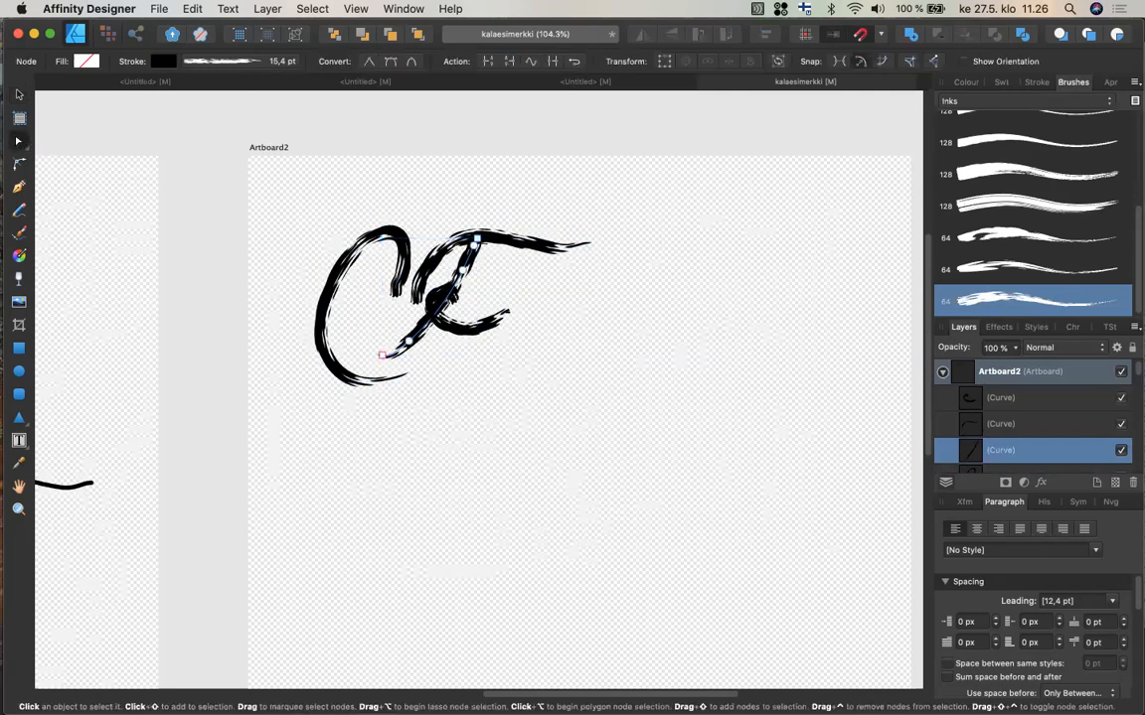
pyautogui.scroll(5, 433, 304)
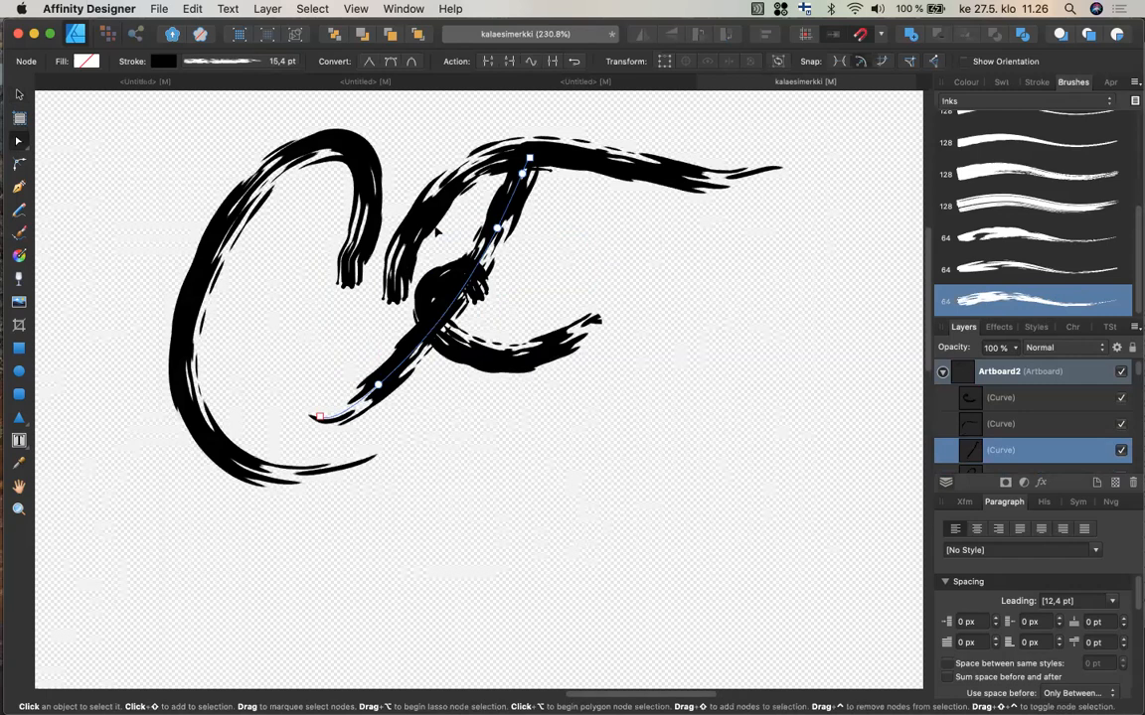
pyautogui.scroll(1, 435, 231)
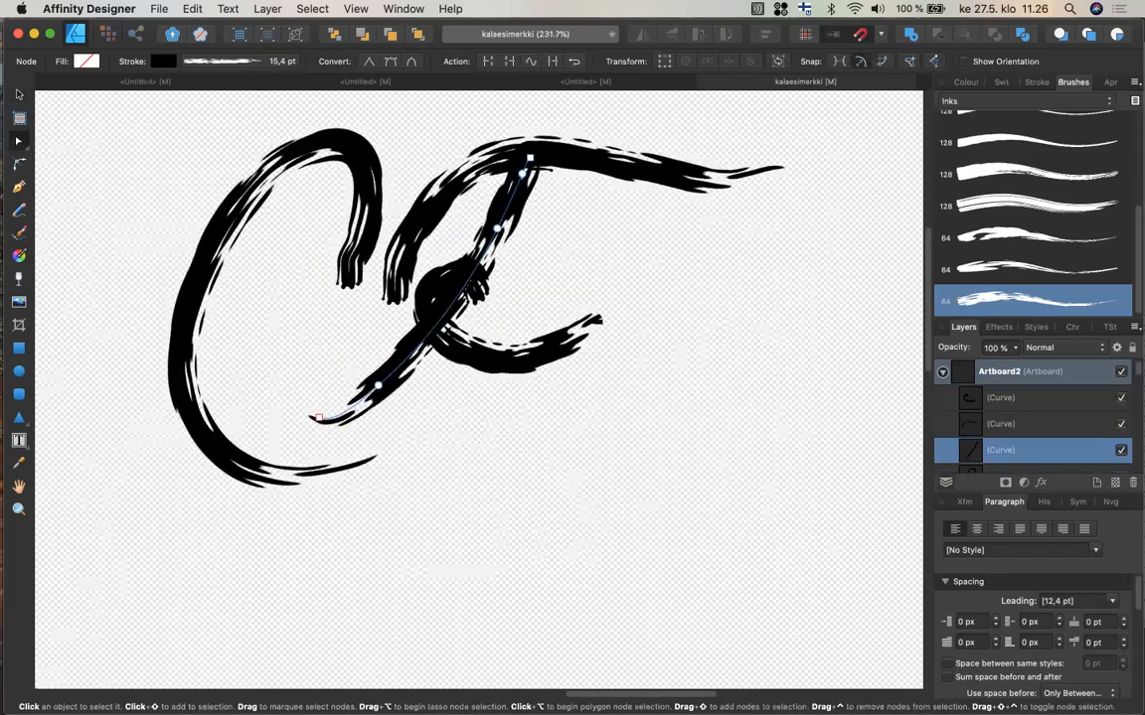
pyautogui.click(241, 166)
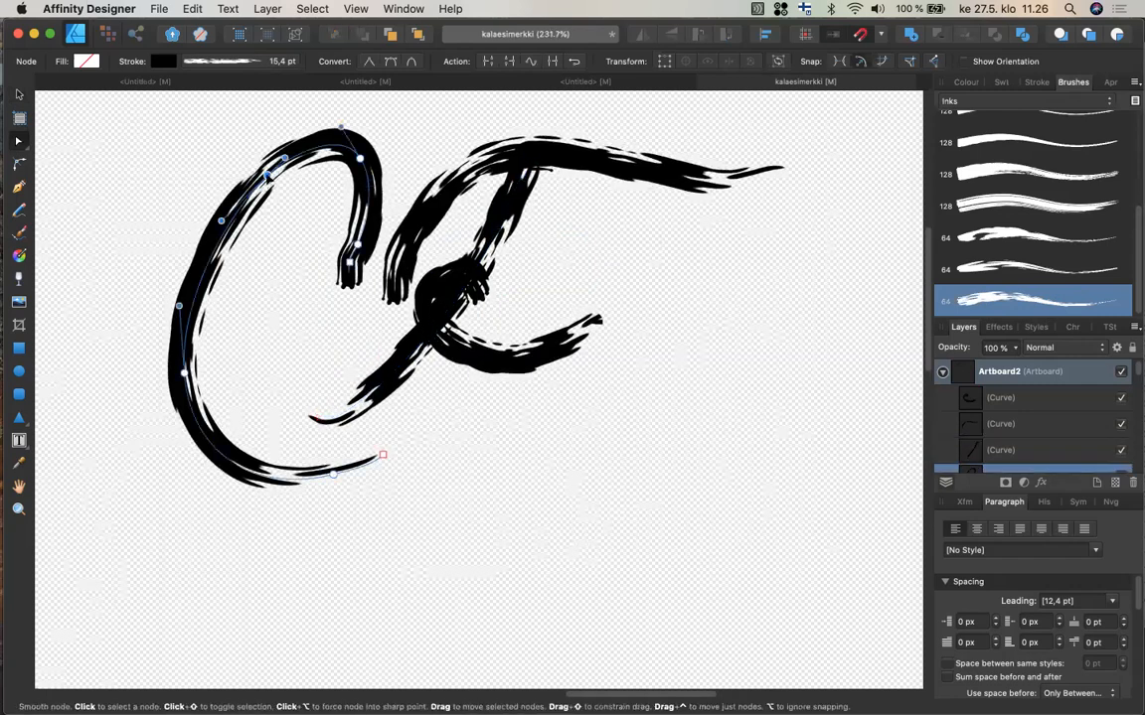
pyautogui.moveTo(266, 172)
pyautogui.mouseDown()
pyautogui.moveTo(244, 157)
pyautogui.moveTo(279, 191)
pyautogui.mouseUp()
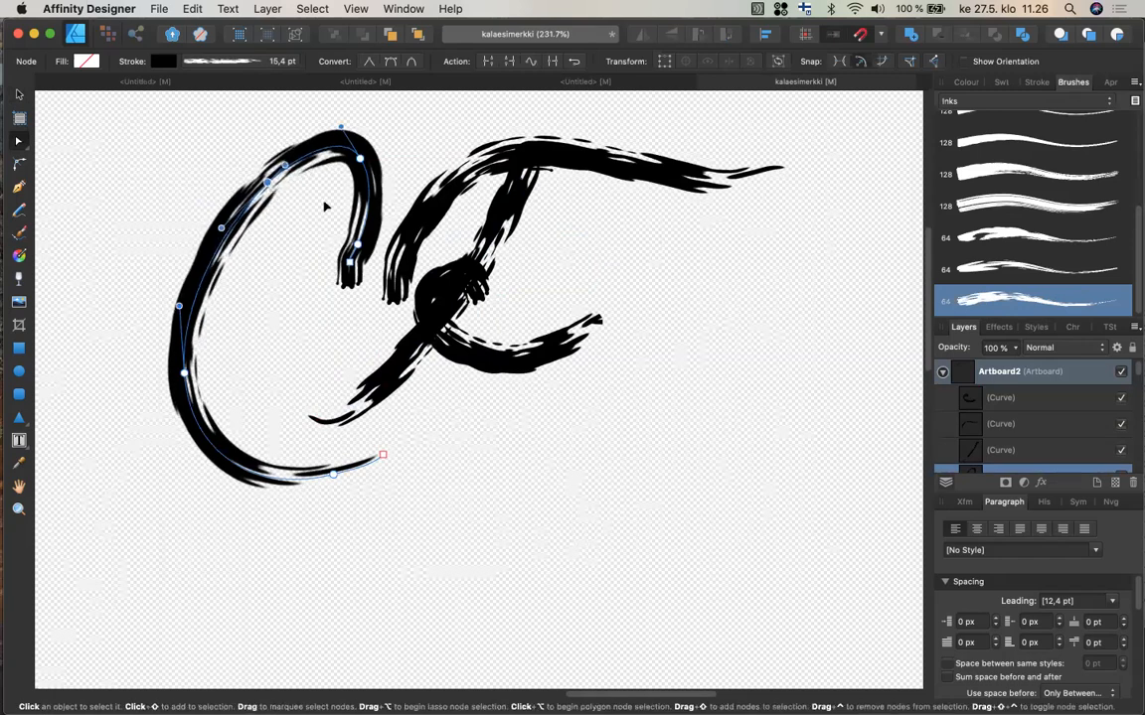
pyautogui.press('super+z')
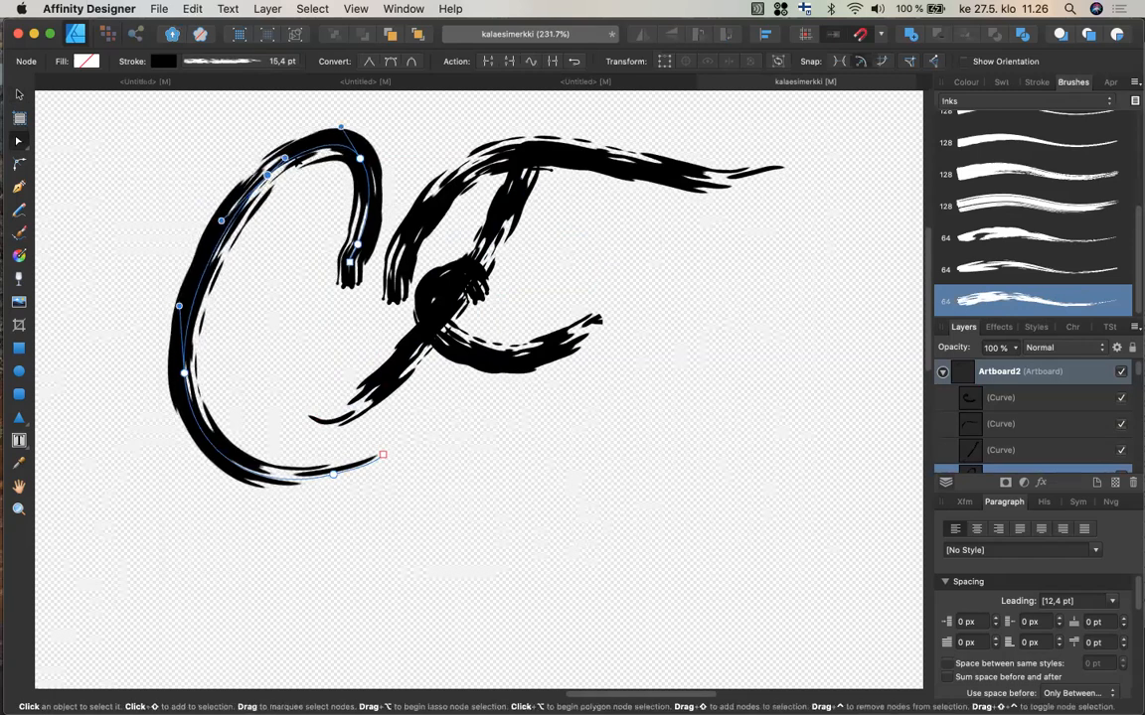
pyautogui.moveTo(266, 179); pyautogui.dragTo(309, 189)
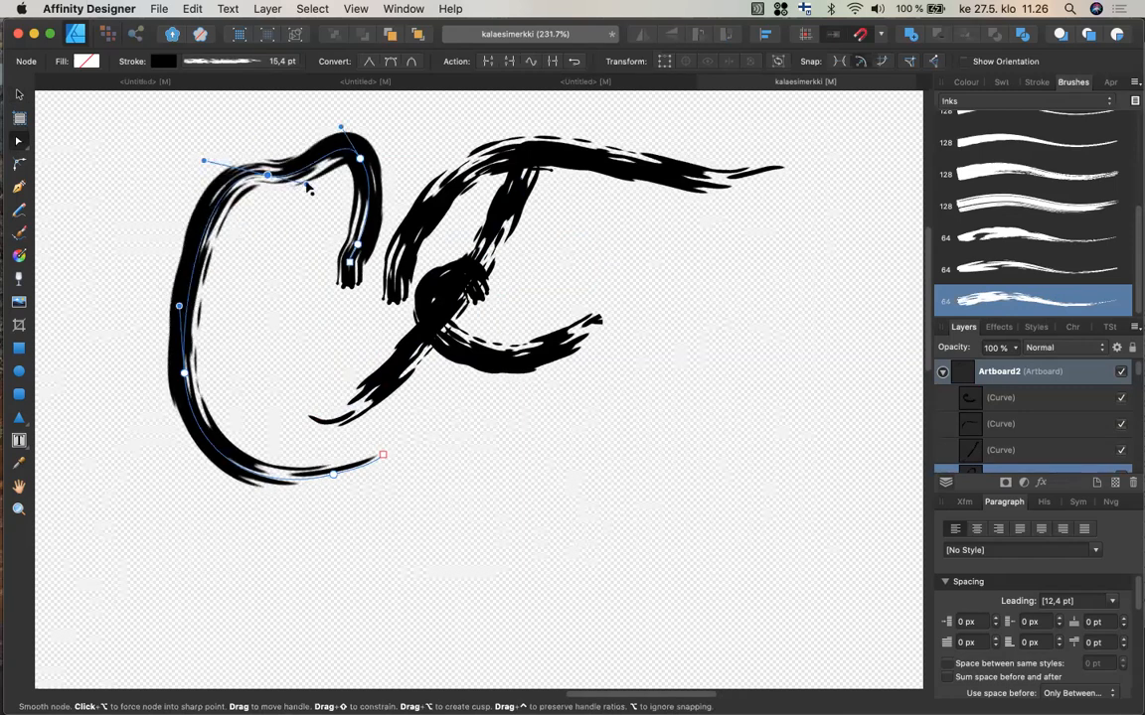
pyautogui.press('super+z')
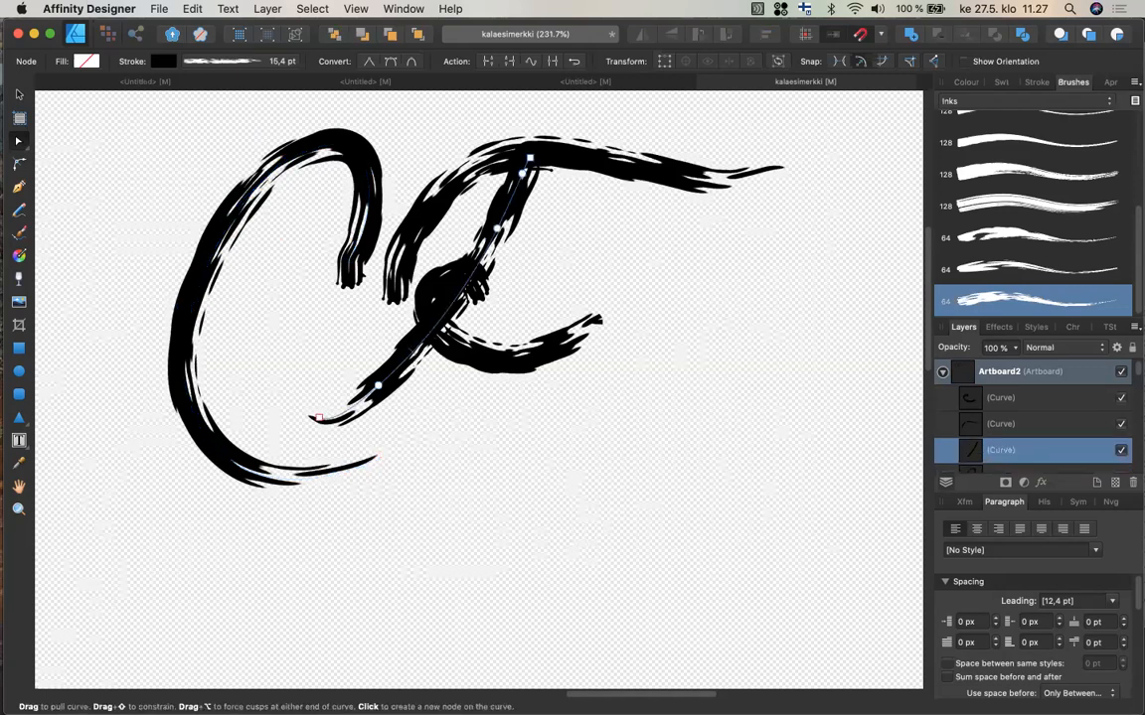
# Move the F's vertical stem down and to the left so it crosses the C's tail.
pyautogui.click(19, 94)
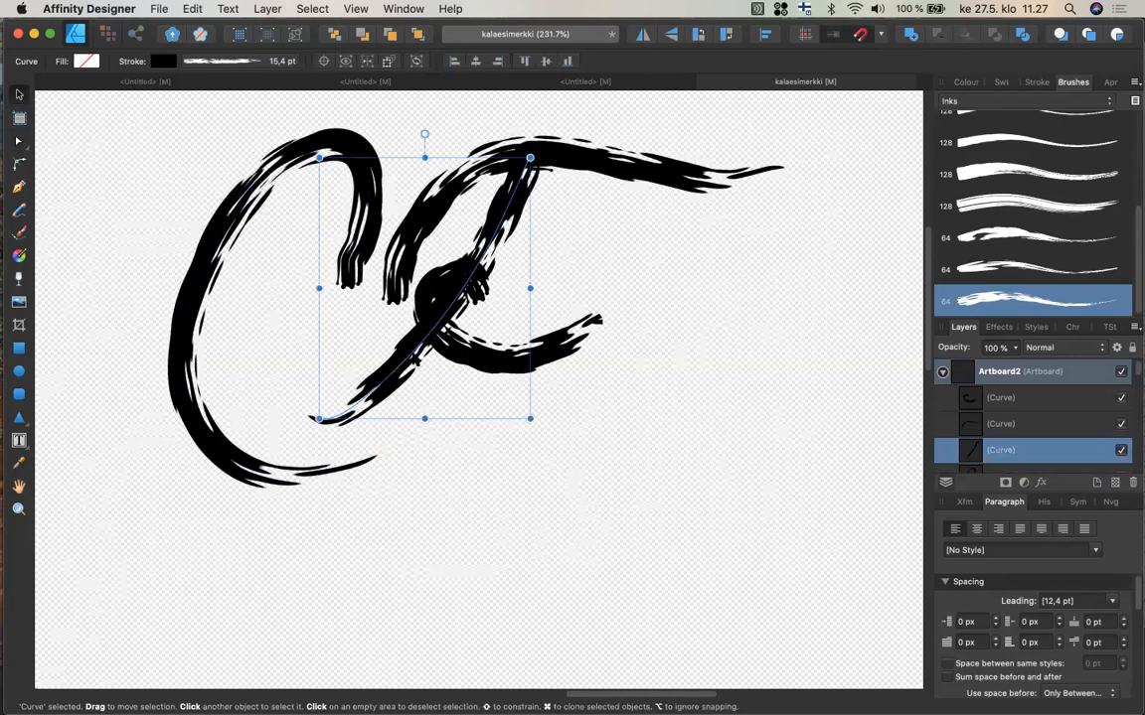
pyautogui.moveTo(370, 324); pyautogui.dragTo(348, 348)
pyautogui.moveTo(388, 392)
pyautogui.mouseDown()
pyautogui.moveTo(373, 398)
pyautogui.moveTo(370, 474)
pyautogui.mouseUp()
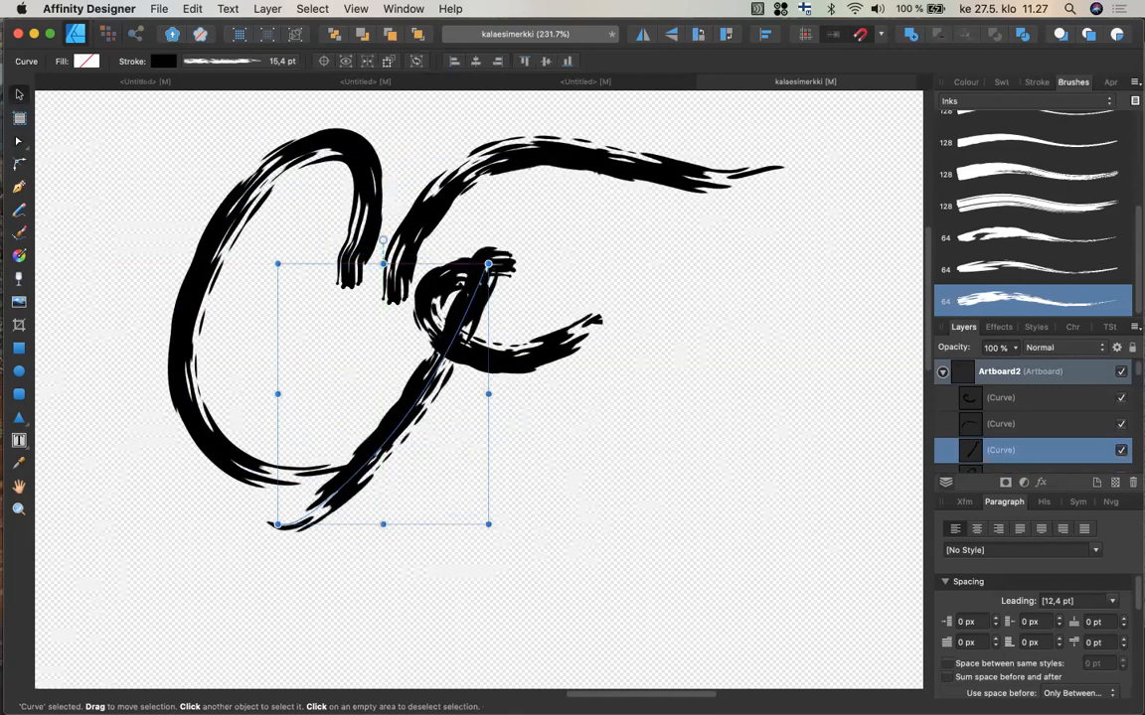
# Extend the F's vertical stem upward by moving its top node with the Node tool.
pyautogui.click(571, 159)
pyautogui.moveTo(618, 180)
pyautogui.mouseDown()
pyautogui.moveTo(568, 263)
pyautogui.moveTo(628, 157)
pyautogui.moveTo(607, 174)
pyautogui.moveTo(615, 181)
pyautogui.mouseUp()
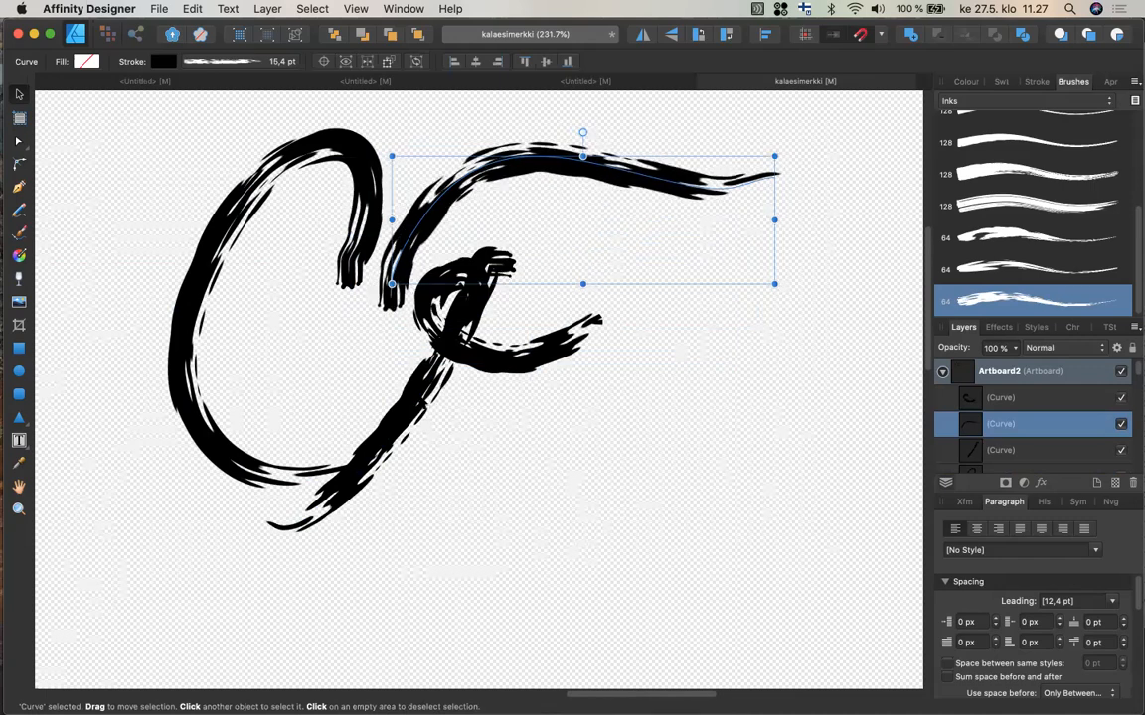
pyautogui.click(383, 364)
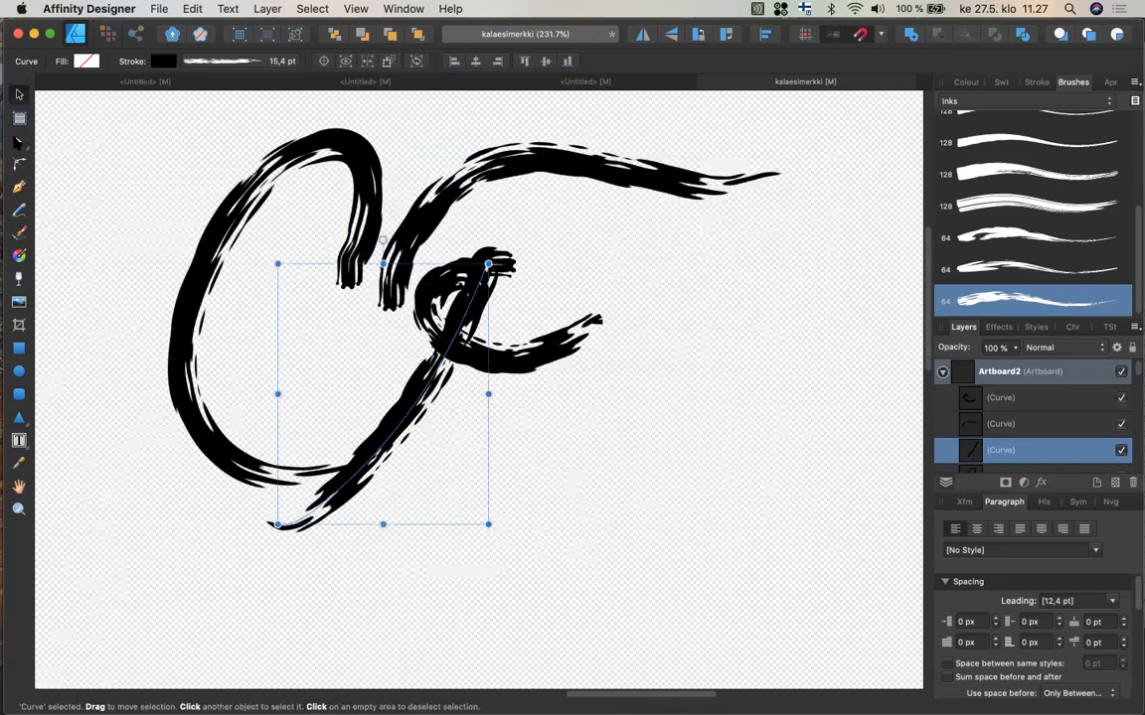
pyautogui.click(18, 140)
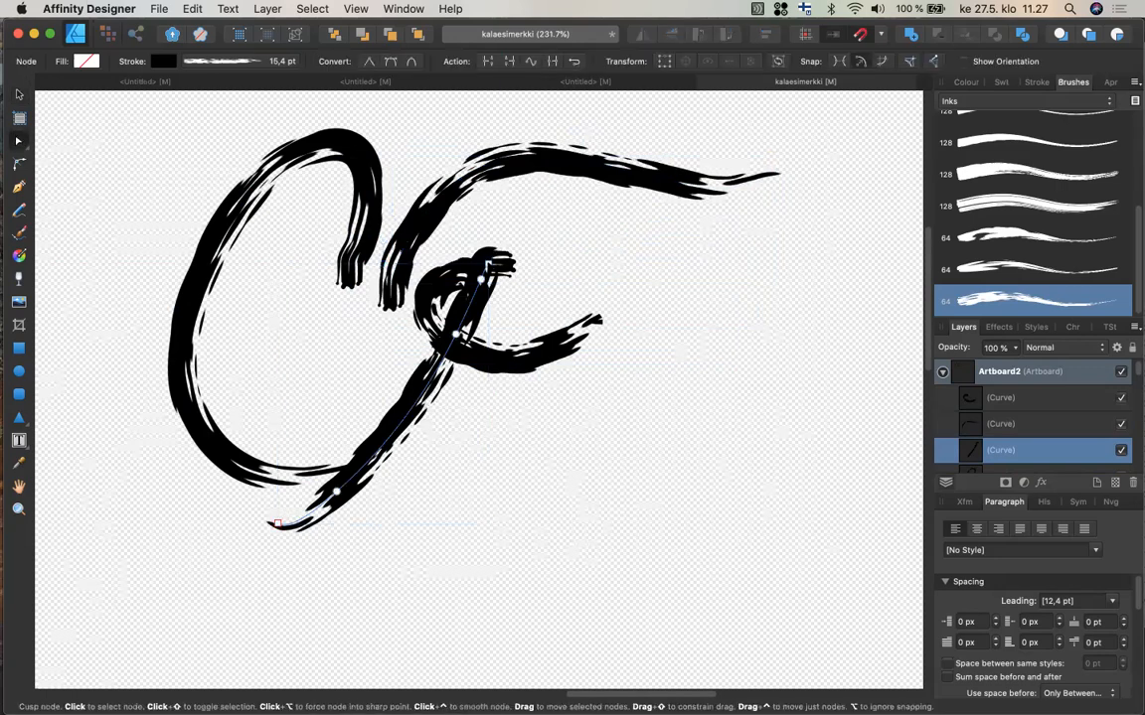
pyautogui.click(487, 266)
pyautogui.moveTo(487, 265)
pyautogui.mouseDown()
pyautogui.moveTo(515, 209)
pyautogui.moveTo(505, 203)
pyautogui.mouseUp()
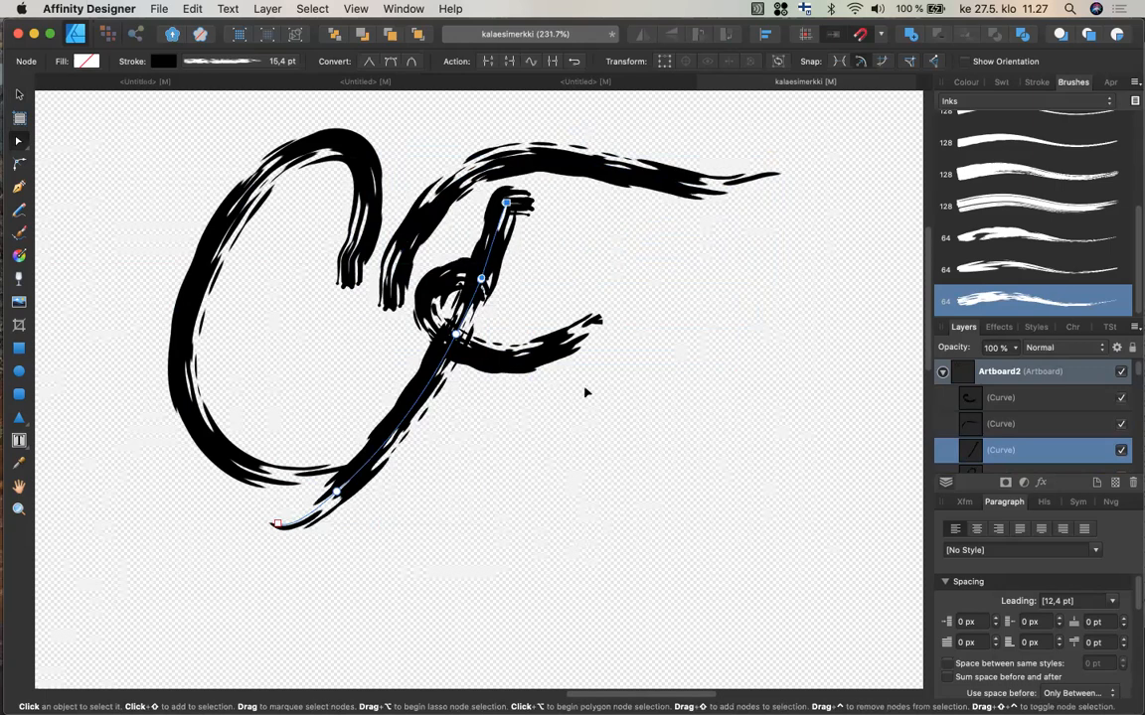
# Reposition the F's top bar slightly lower and to the left.
pyautogui.click(600, 319)
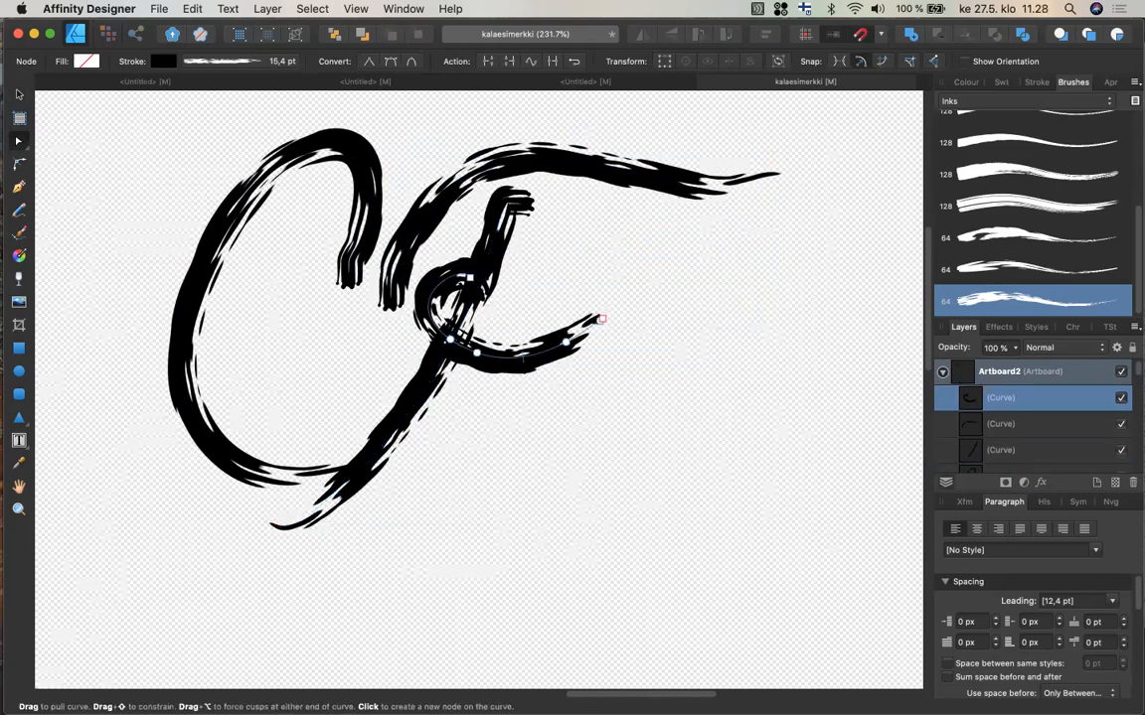
pyautogui.click(18, 93)
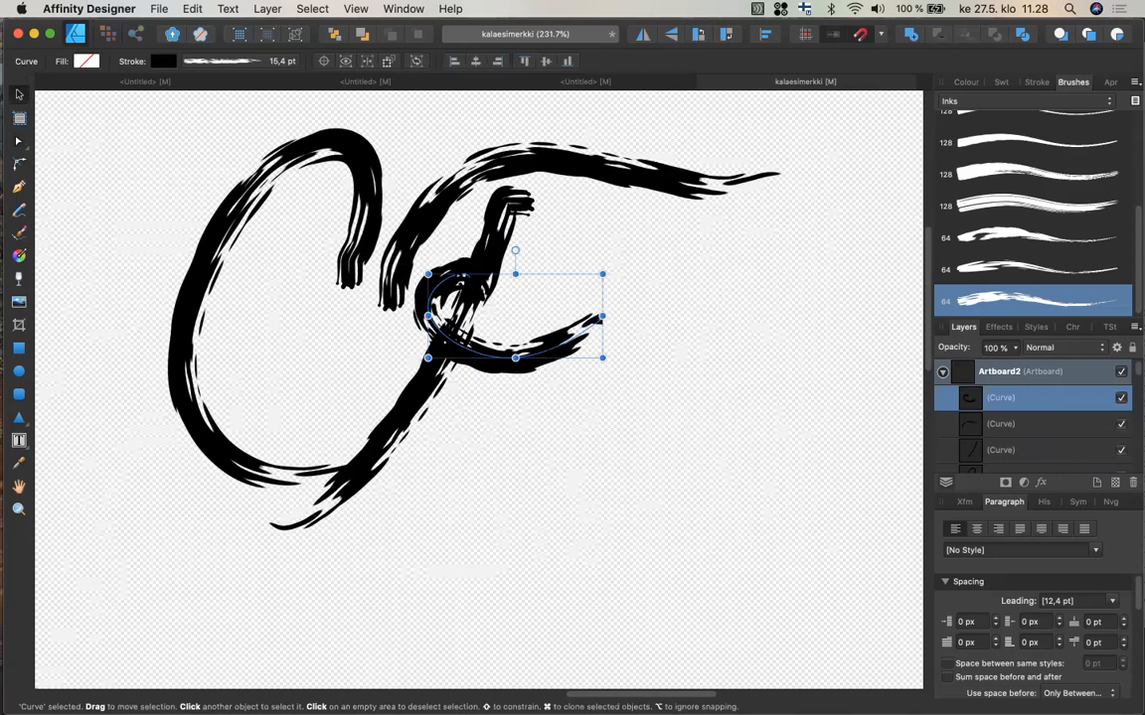
pyautogui.click(397, 205)
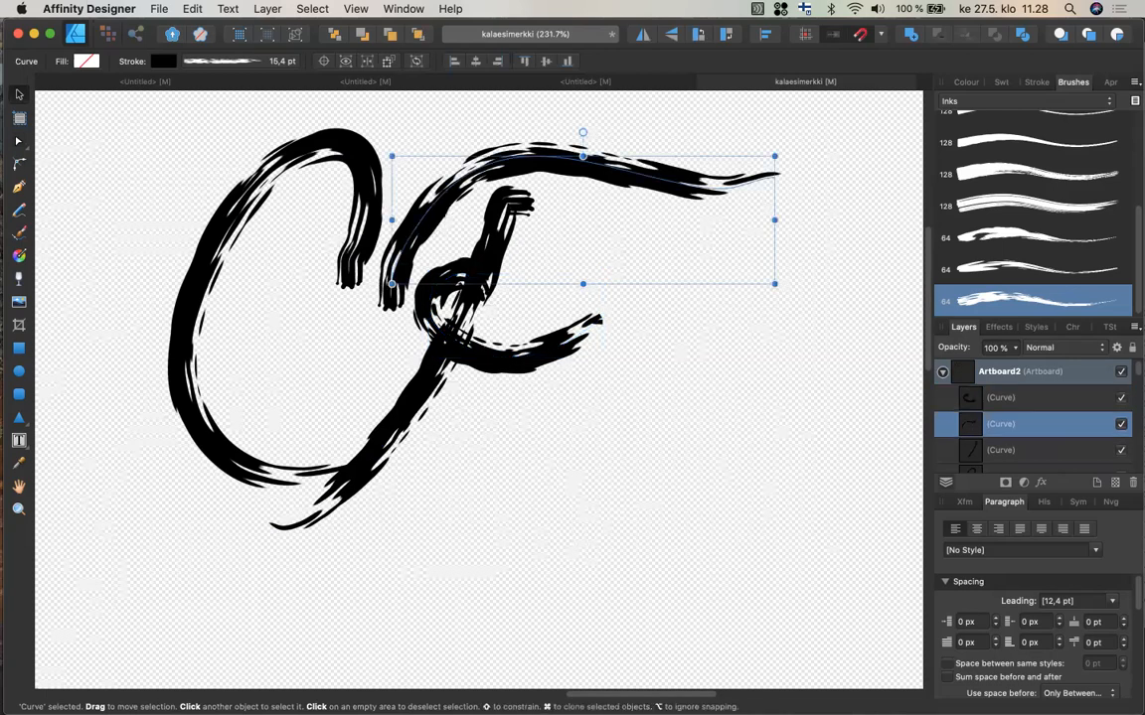
pyautogui.moveTo(398, 205)
pyautogui.mouseDown()
pyautogui.moveTo(416, 168)
pyautogui.moveTo(409, 175)
pyautogui.mouseUp()
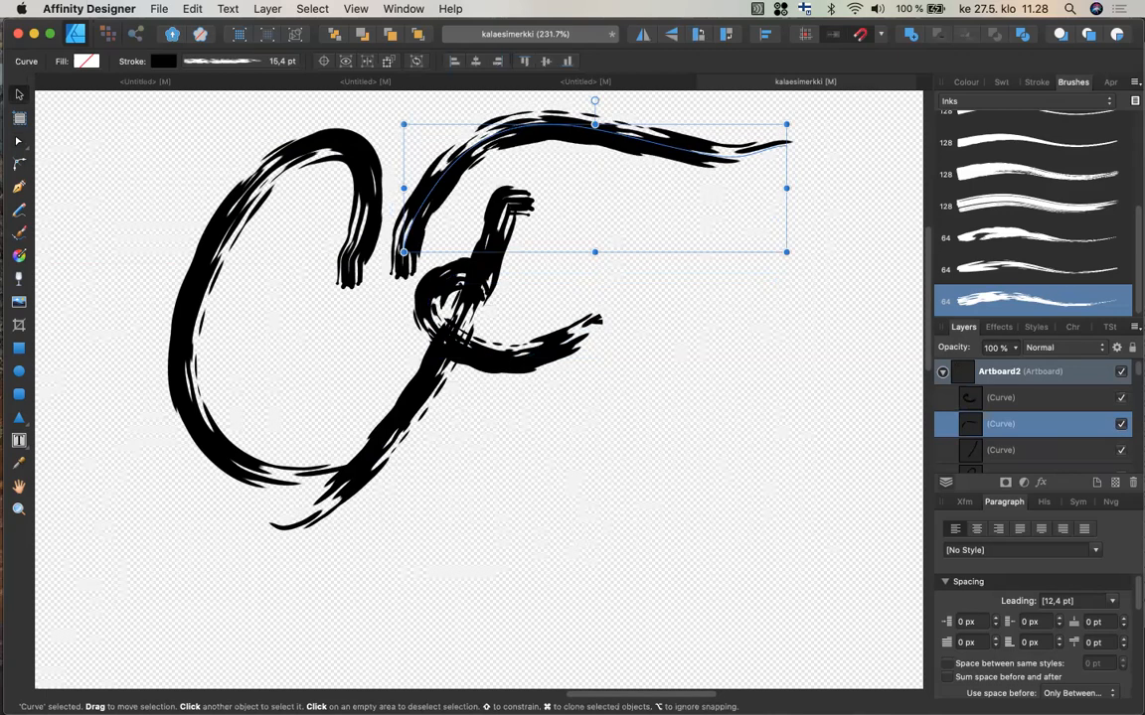
pyautogui.moveTo(569, 133)
pyautogui.mouseDown()
pyautogui.moveTo(558, 147)
pyautogui.moveTo(561, 191)
pyautogui.moveTo(555, 171)
pyautogui.moveTo(536, 189)
pyautogui.mouseUp()
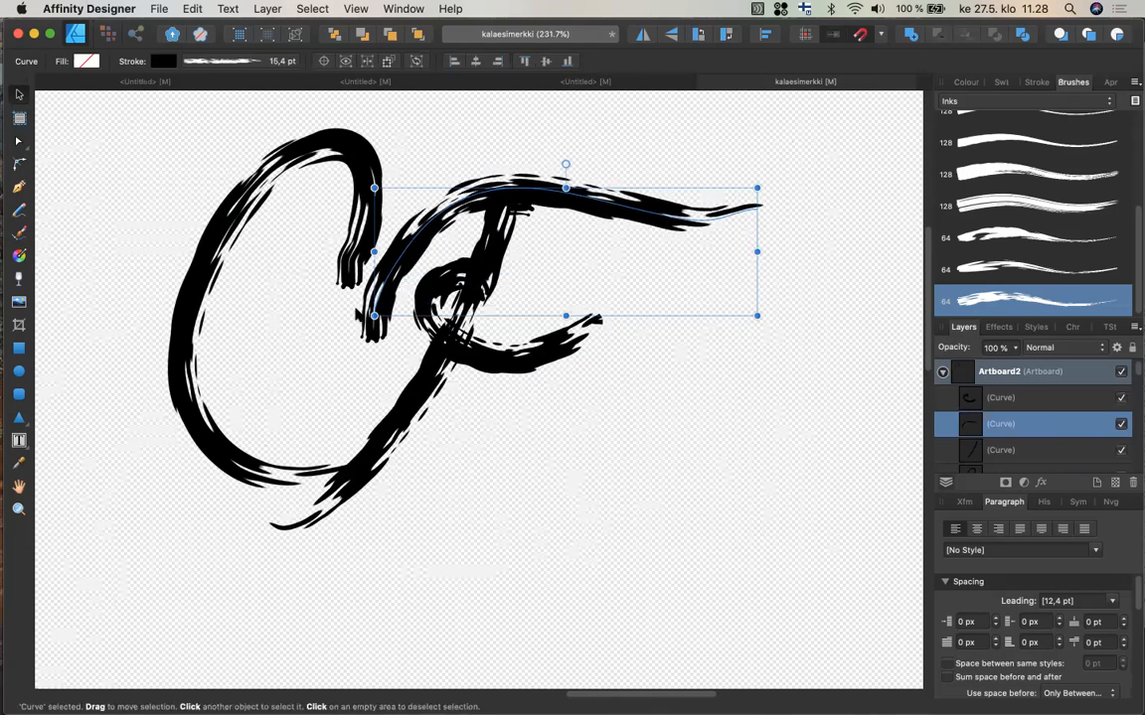
# Move the F's crossbar loop slightly down, then deselect.
pyautogui.click(524, 447)
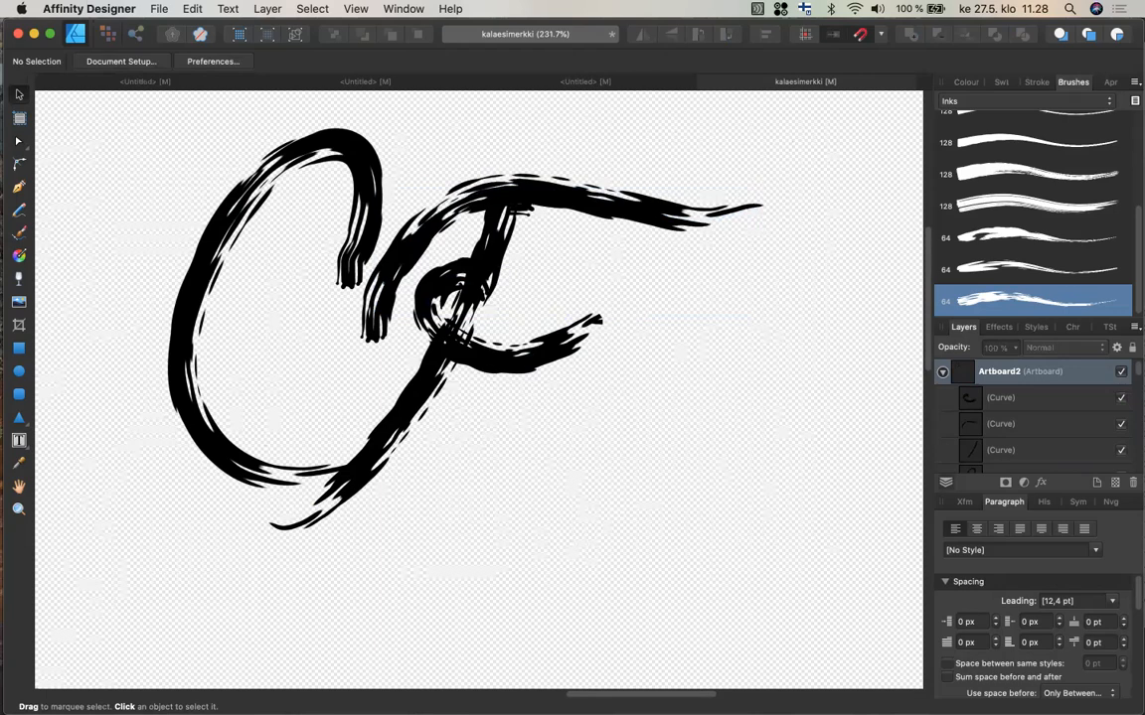
pyautogui.click(513, 373)
pyautogui.moveTo(513, 374); pyautogui.dragTo(516, 392)
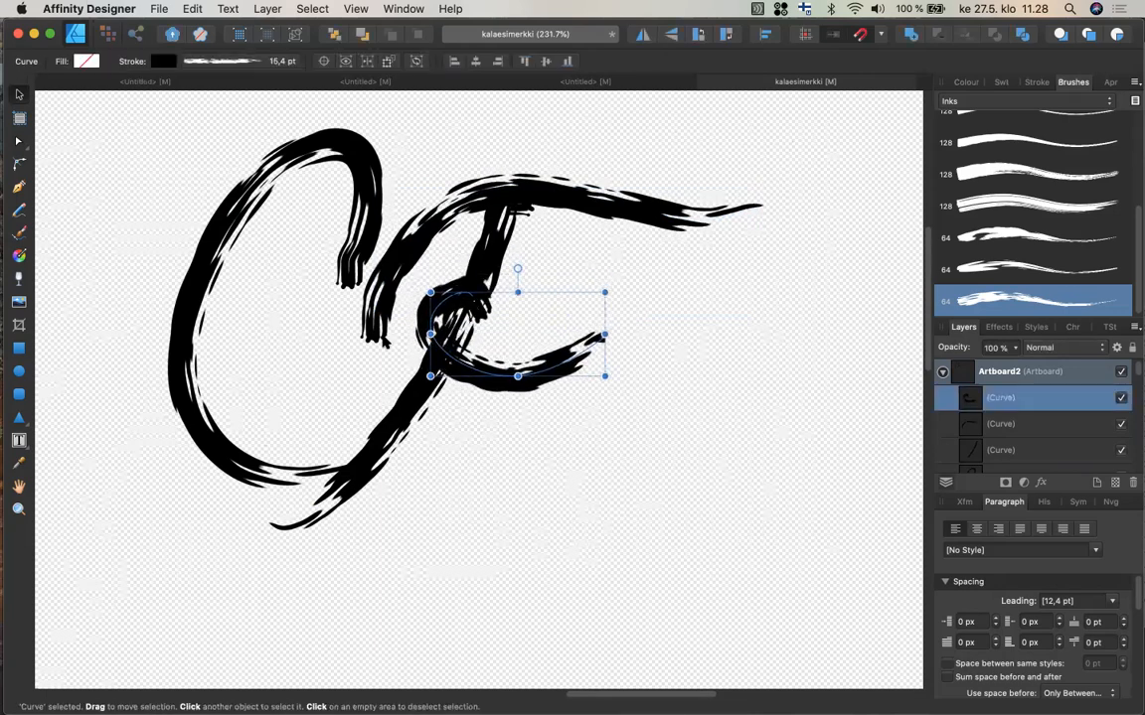
pyautogui.click(266, 255)
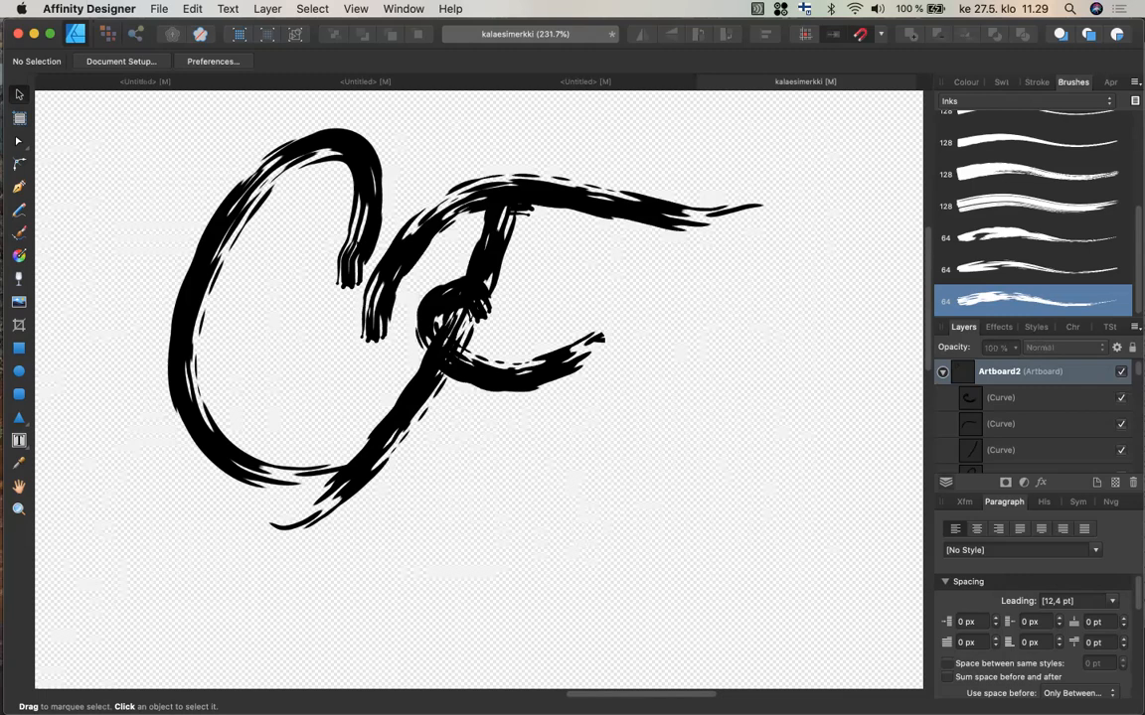
# Delete the extra node near the inner end of the C's upper hook with the Node tool.
pyautogui.click(401, 258)
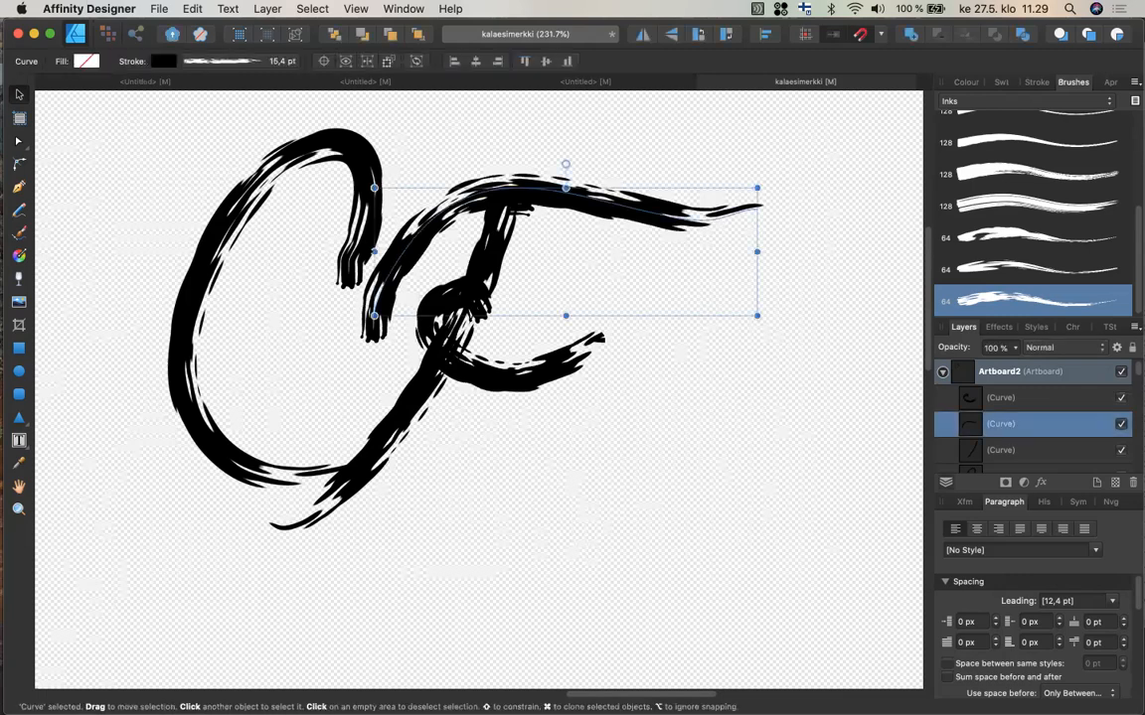
pyautogui.click(245, 177)
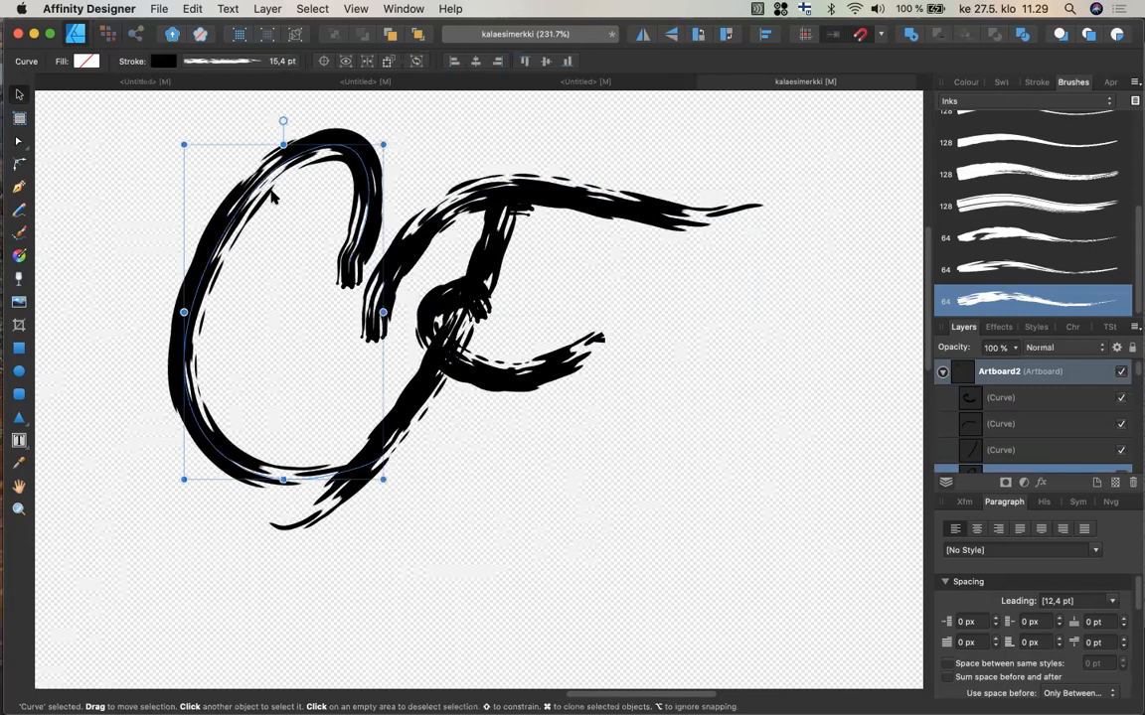
pyautogui.click(18, 142)
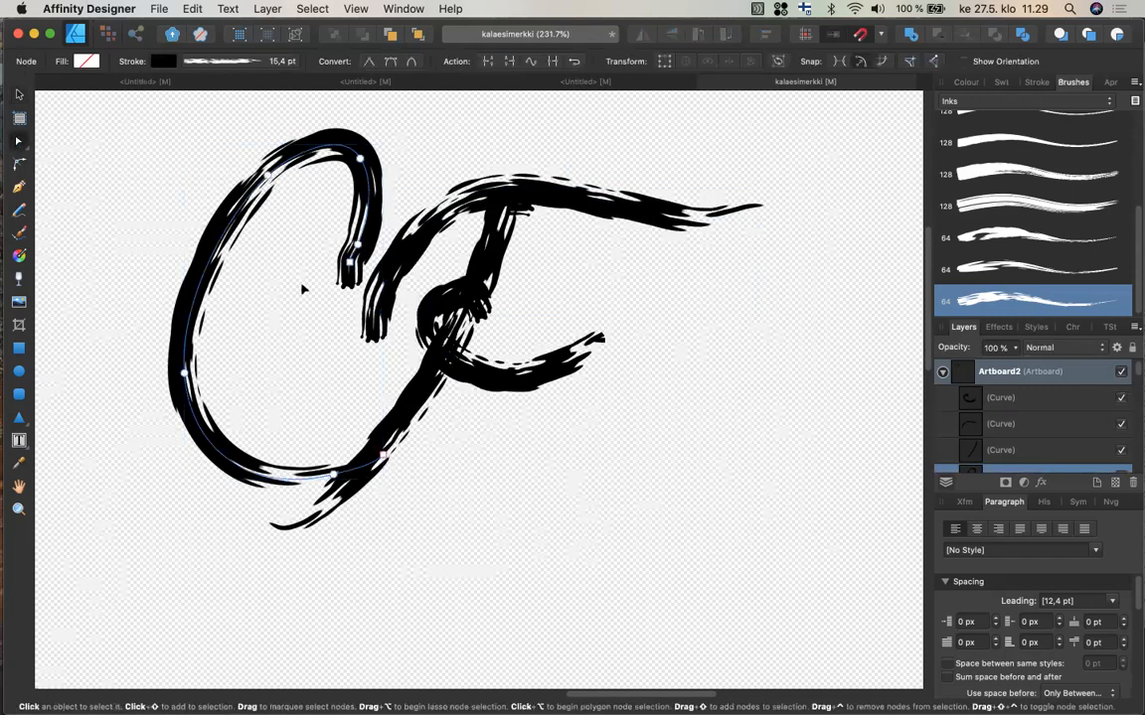
pyautogui.click(350, 261)
pyautogui.click(269, 177)
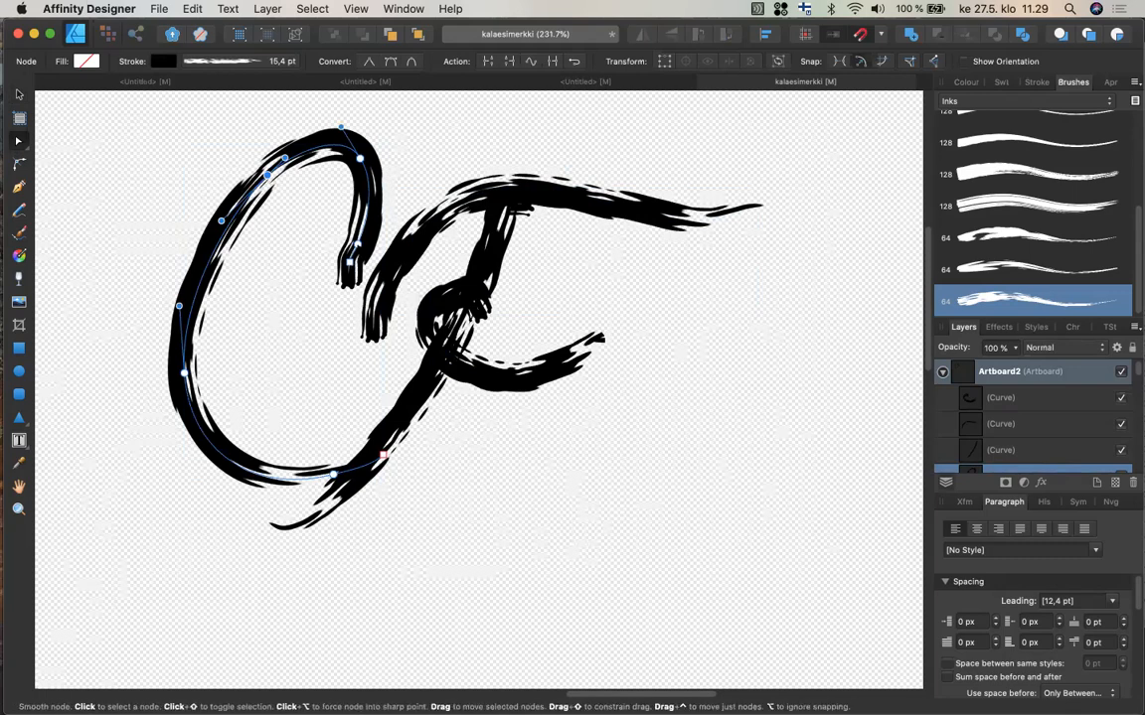
pyautogui.click(357, 245)
pyautogui.press('Delete')
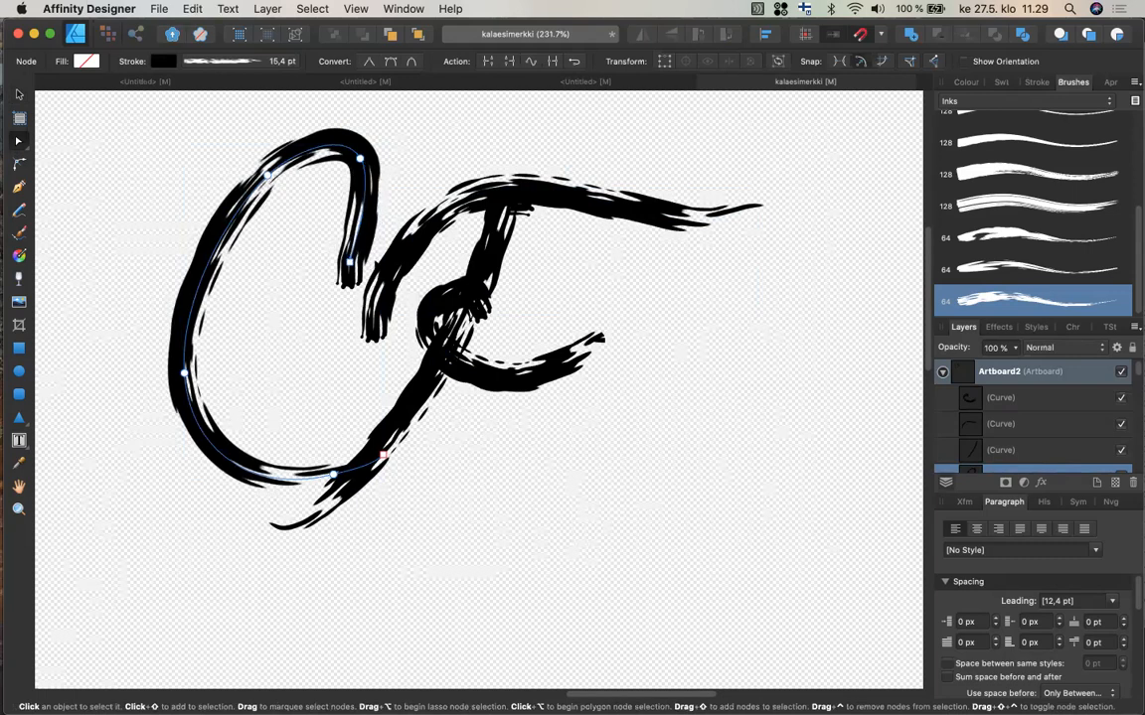
# Reshape the C's hook by adjusting its end node and the neighbouring curve handle.
pyautogui.click(349, 260)
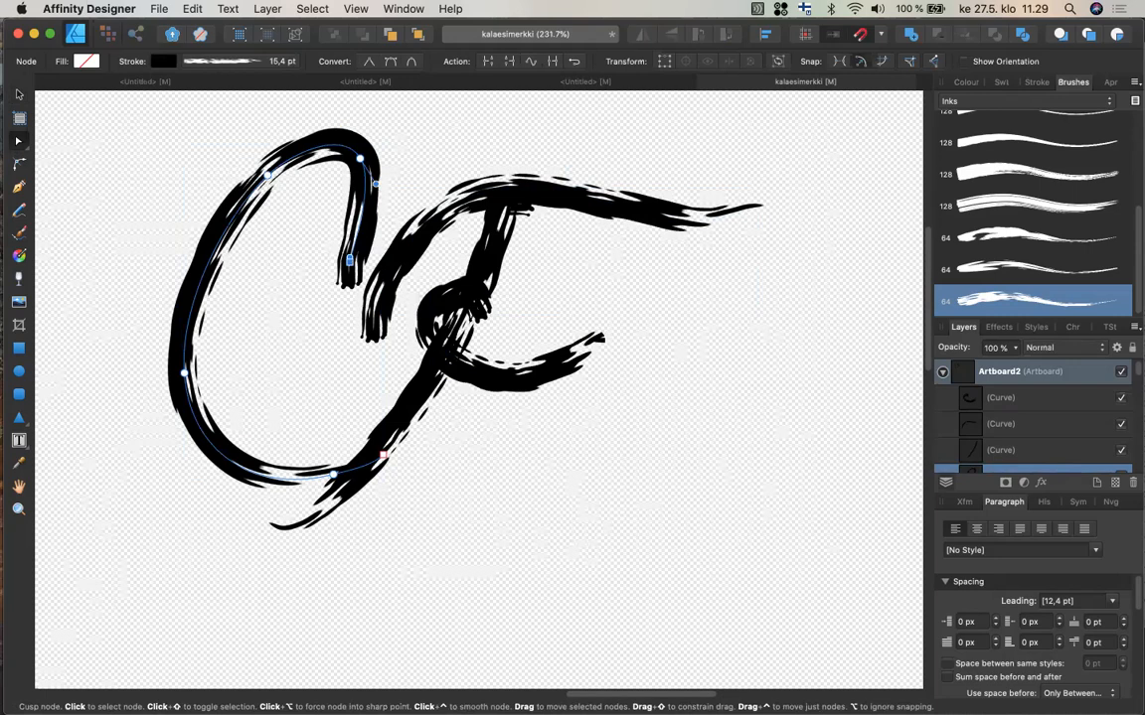
pyautogui.moveTo(350, 260)
pyautogui.mouseDown()
pyautogui.moveTo(363, 256)
pyautogui.moveTo(345, 261)
pyautogui.mouseUp()
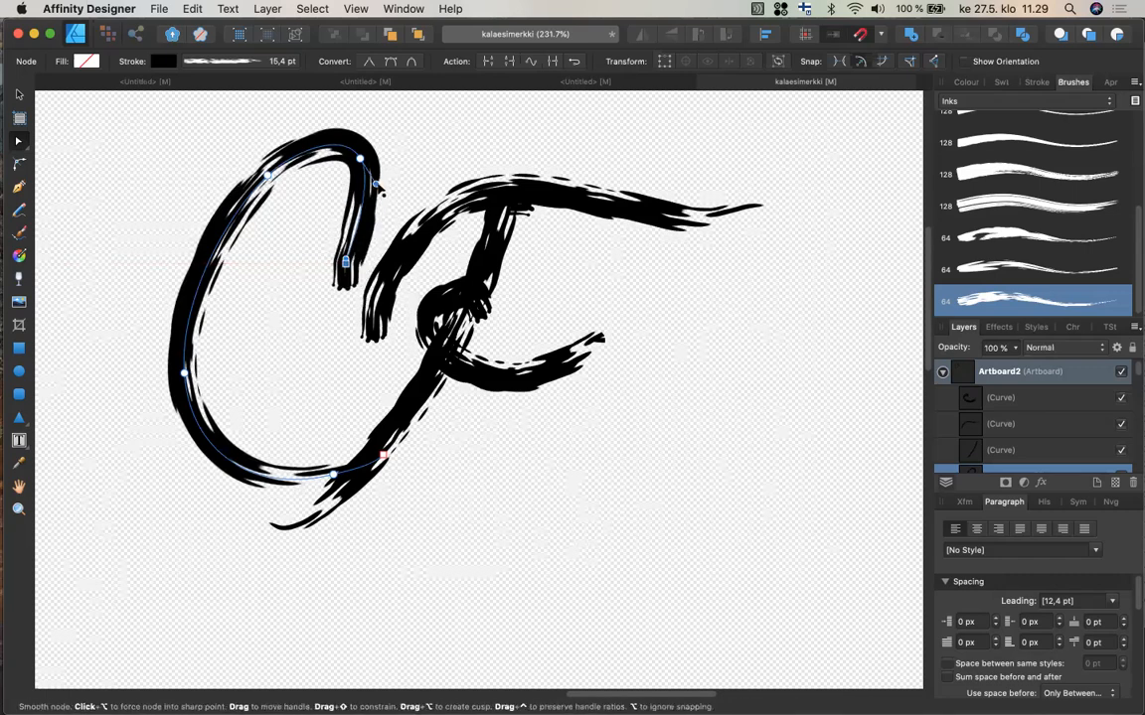
pyautogui.moveTo(377, 186); pyautogui.dragTo(400, 195)
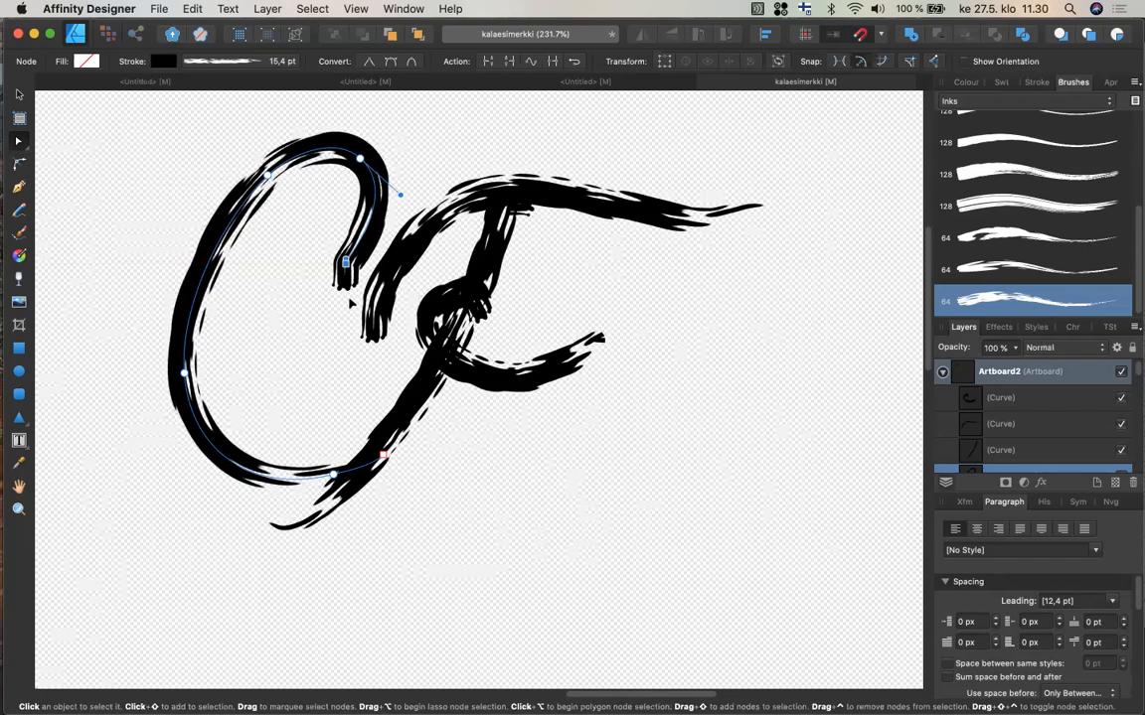
# Refine the C's hook end by adjusting the handle of its end node.
pyautogui.scroll(4, 355, 296)
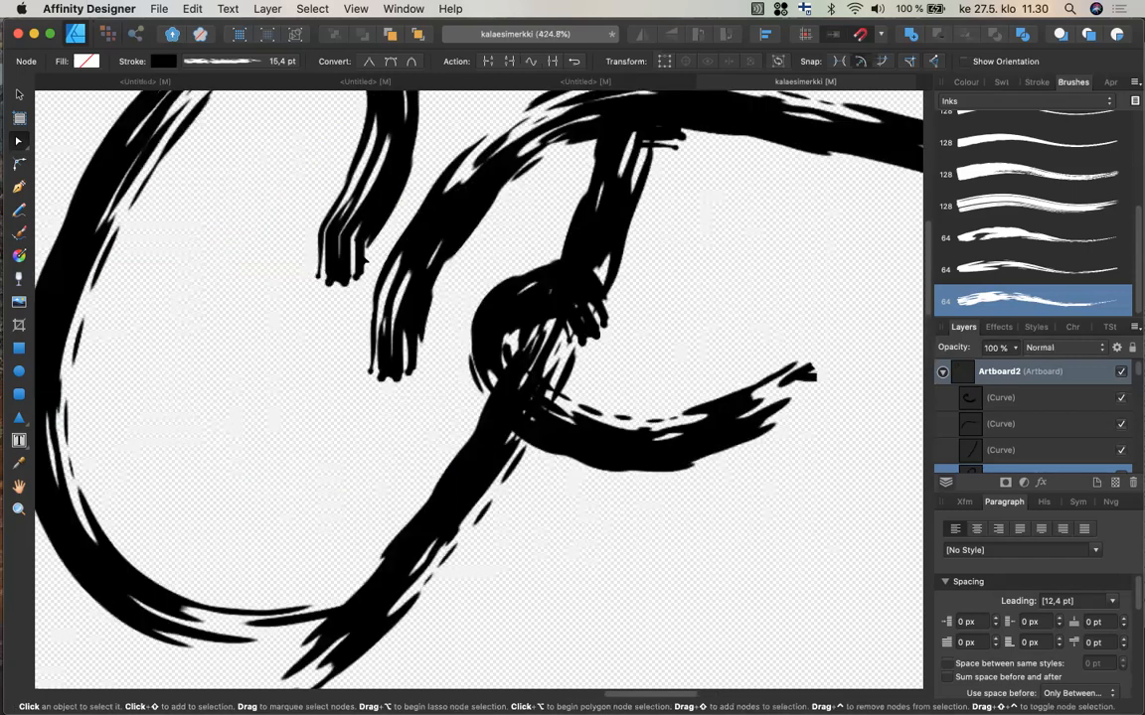
pyautogui.scroll(2, 358, 296)
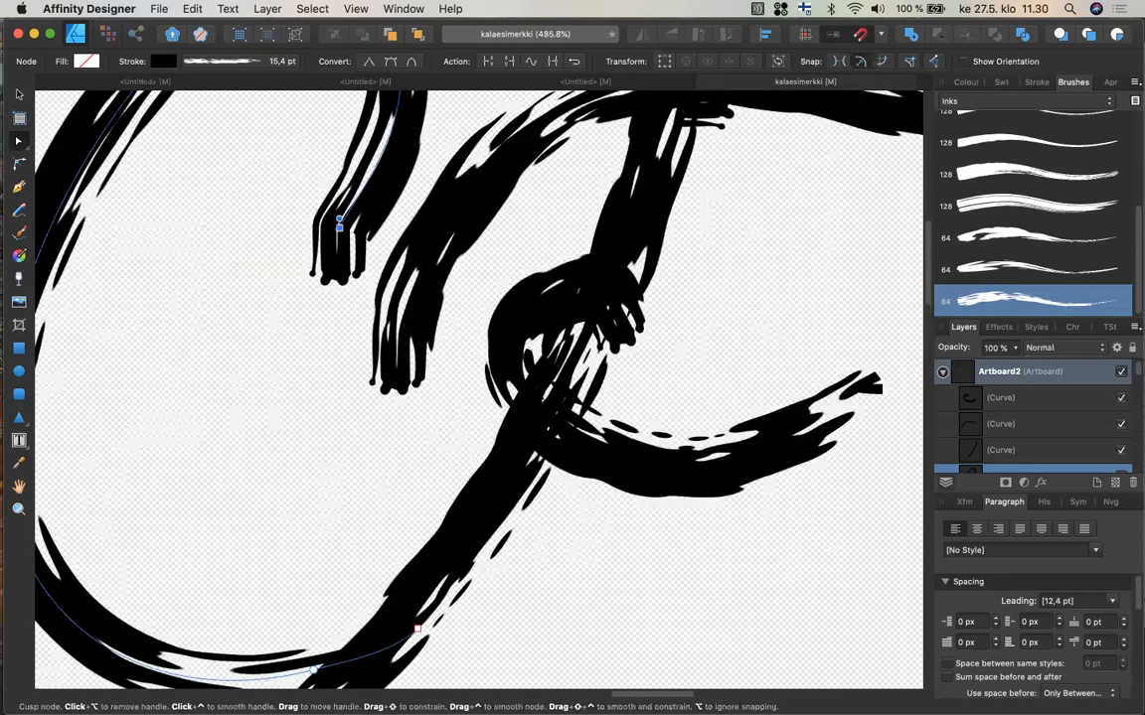
pyautogui.moveTo(338, 218)
pyautogui.mouseDown()
pyautogui.moveTo(327, 214)
pyautogui.moveTo(347, 211)
pyautogui.mouseUp()
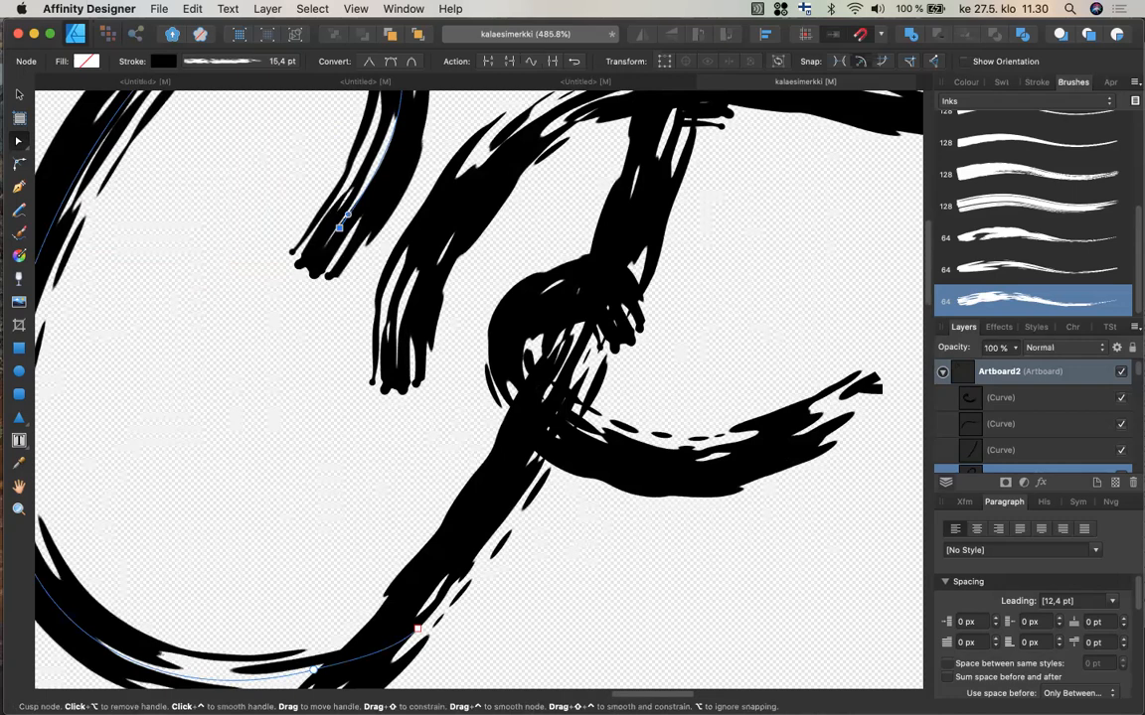
pyautogui.moveTo(348, 214); pyautogui.dragTo(353, 212)
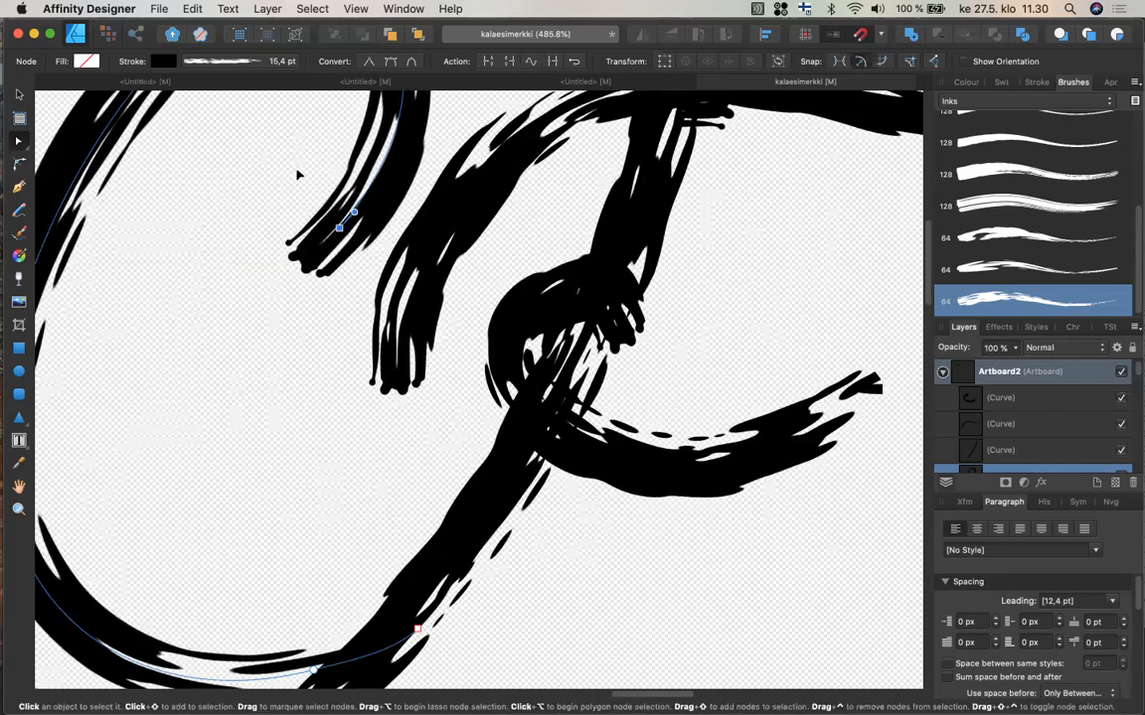
# Draw a rectangle framing the whole CF monogram with the Rectangle tool.
pyautogui.scroll(-1, 298, 174)
pyautogui.scroll(-2, 298, 177)
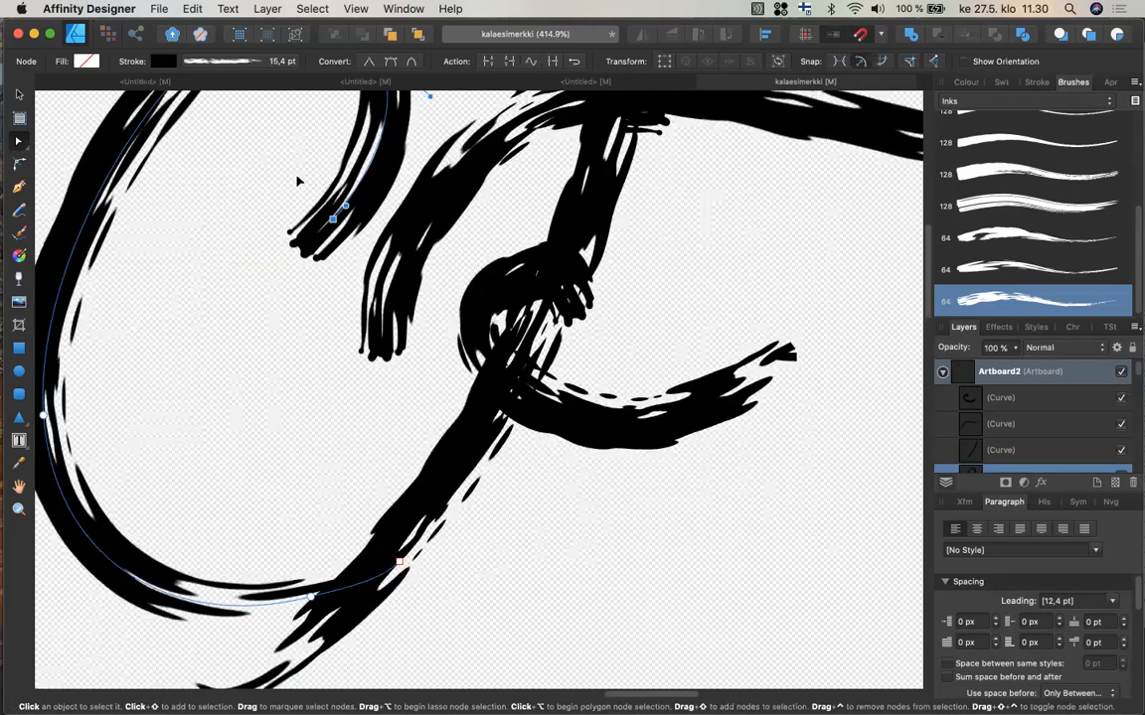
pyautogui.scroll(-4, 297, 181)
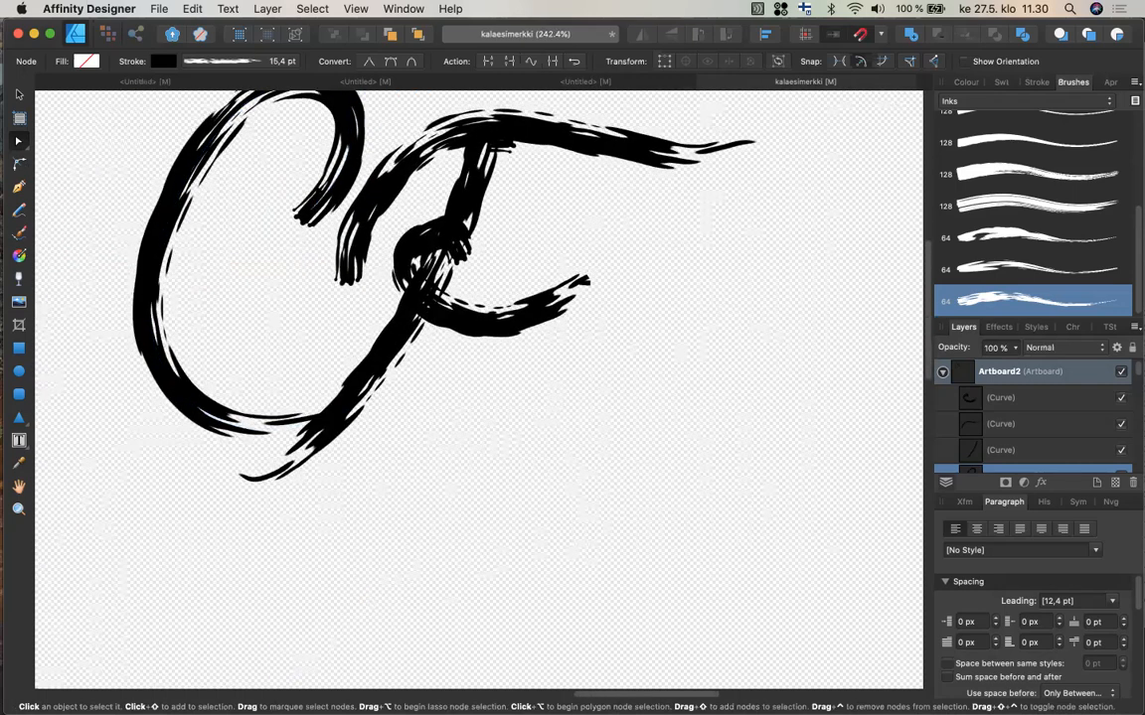
pyautogui.scroll(2, 300, 180)
pyautogui.hscroll(-1, 300, 180)
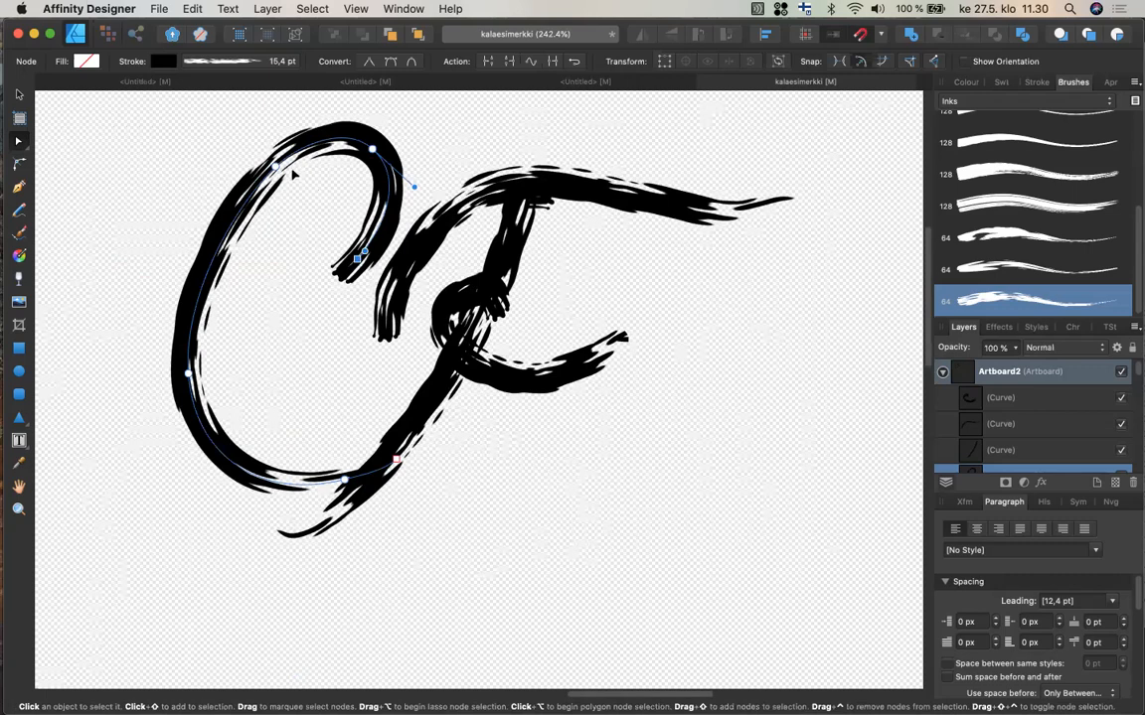
pyautogui.scroll(-1, 295, 175)
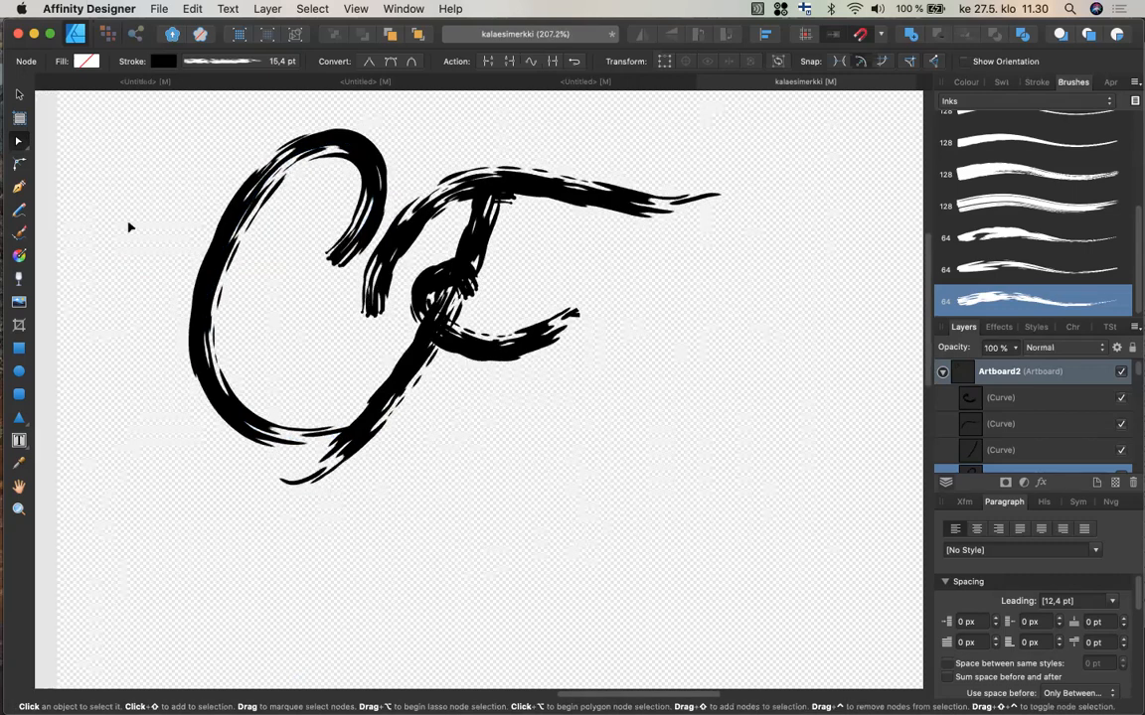
pyautogui.scroll(1, 130, 226)
pyautogui.hscroll(-1, 130, 227)
pyautogui.click(18, 348)
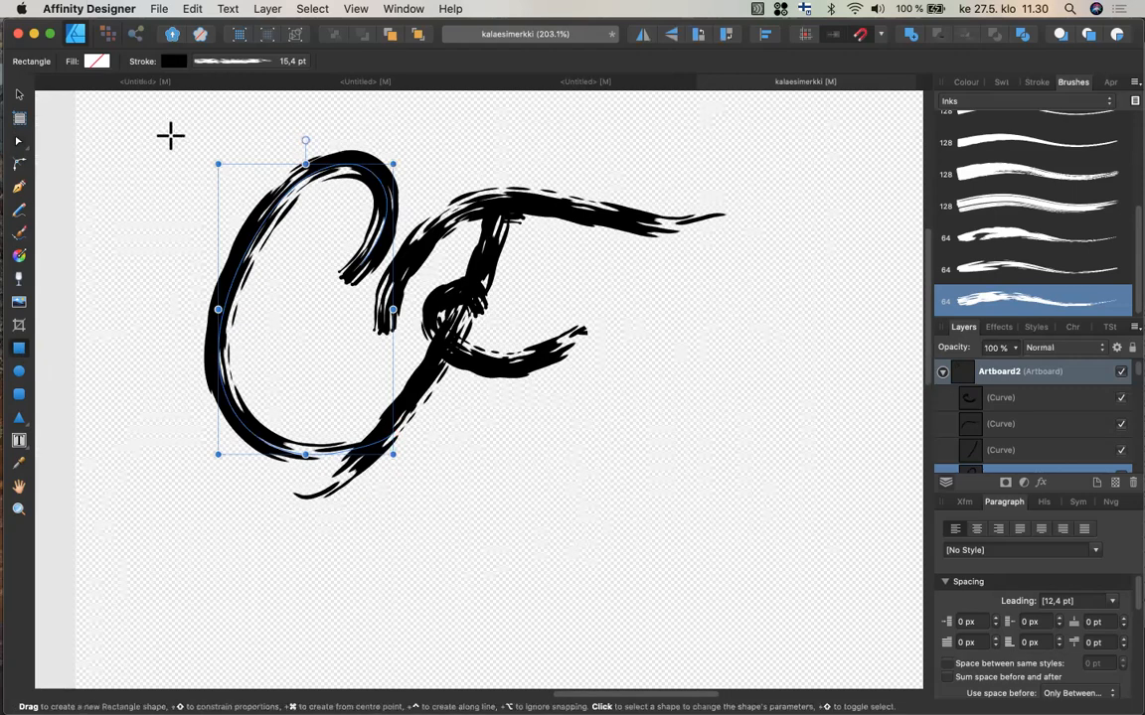
pyautogui.moveTo(170, 136); pyautogui.dragTo(177, 138)
pyautogui.moveTo(563, 485)
pyautogui.mouseDown()
pyautogui.moveTo(720, 542)
pyautogui.moveTo(732, 512)
pyautogui.mouseUp()
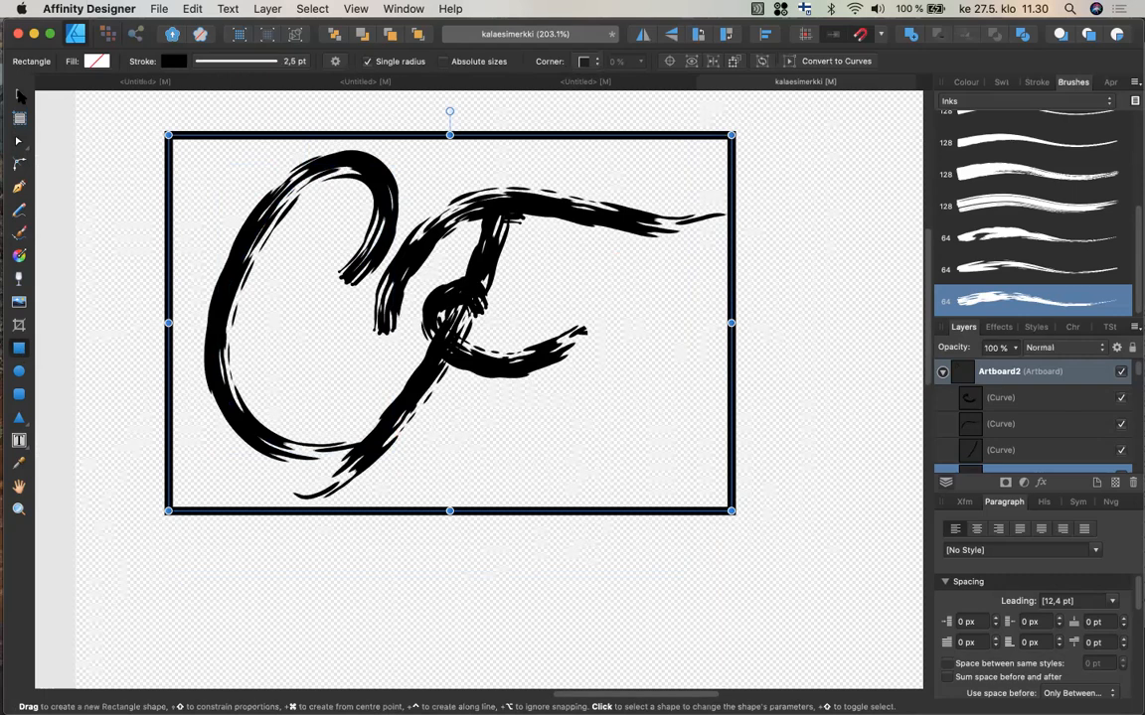
# Fill the rectangle with a teal swatch and remove its stroke.
pyautogui.click(20, 96)
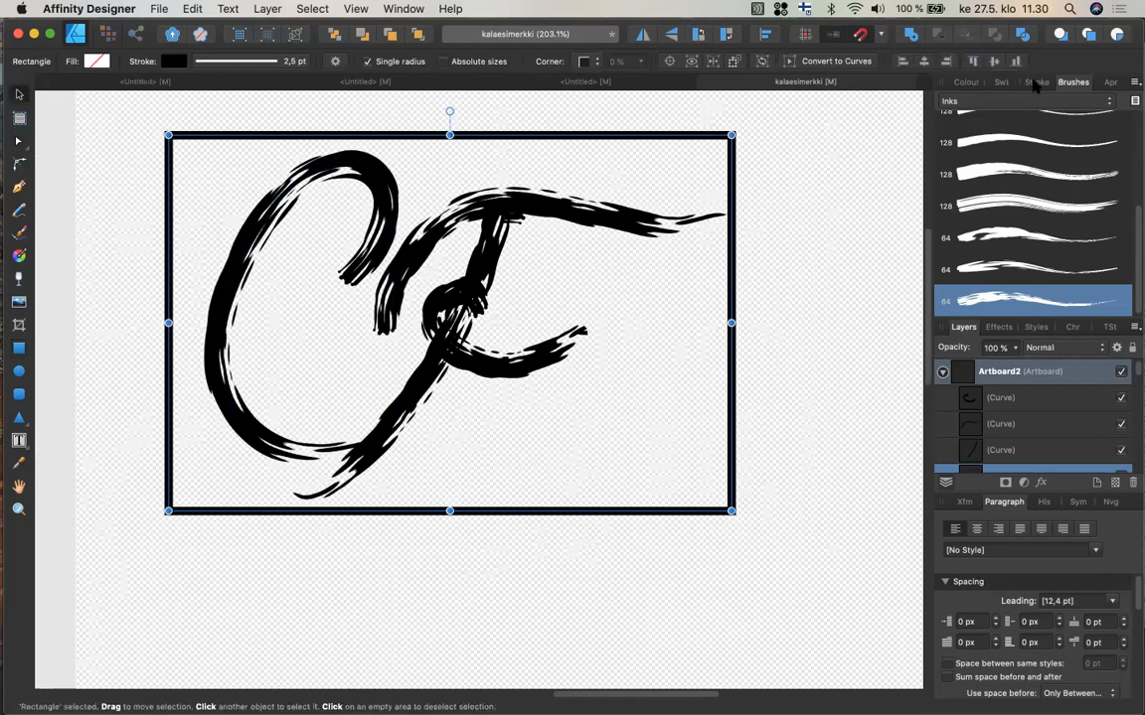
pyautogui.click(963, 81)
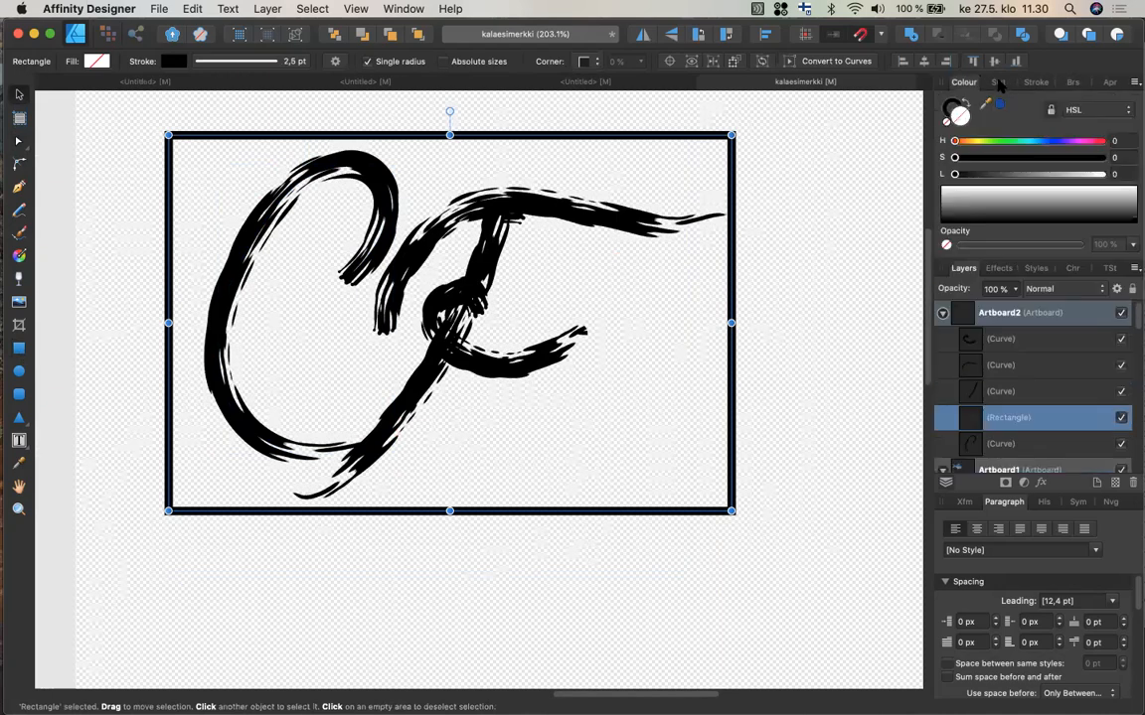
pyautogui.click(999, 83)
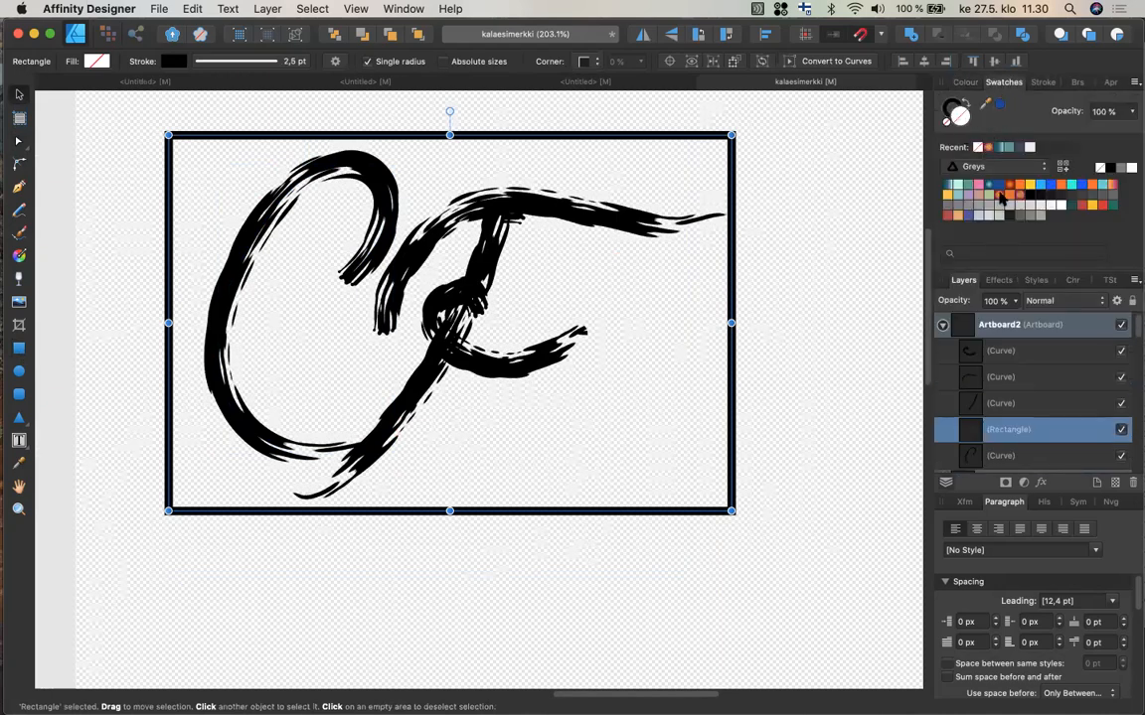
pyautogui.click(1006, 148)
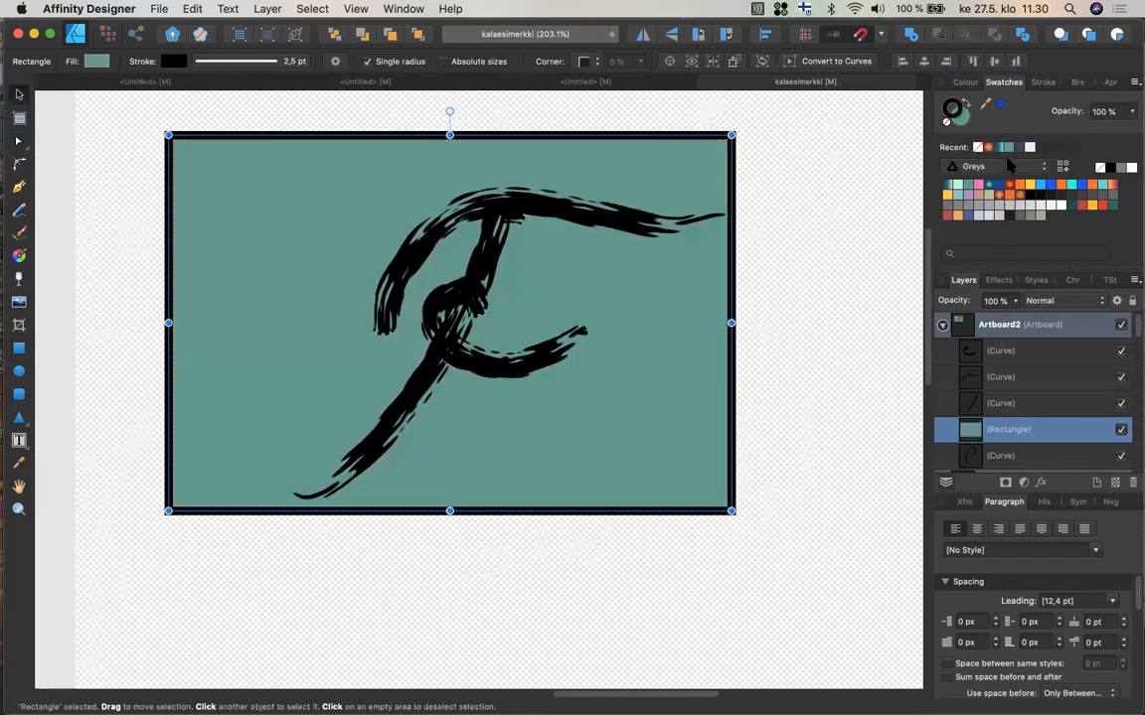
pyautogui.click(977, 147)
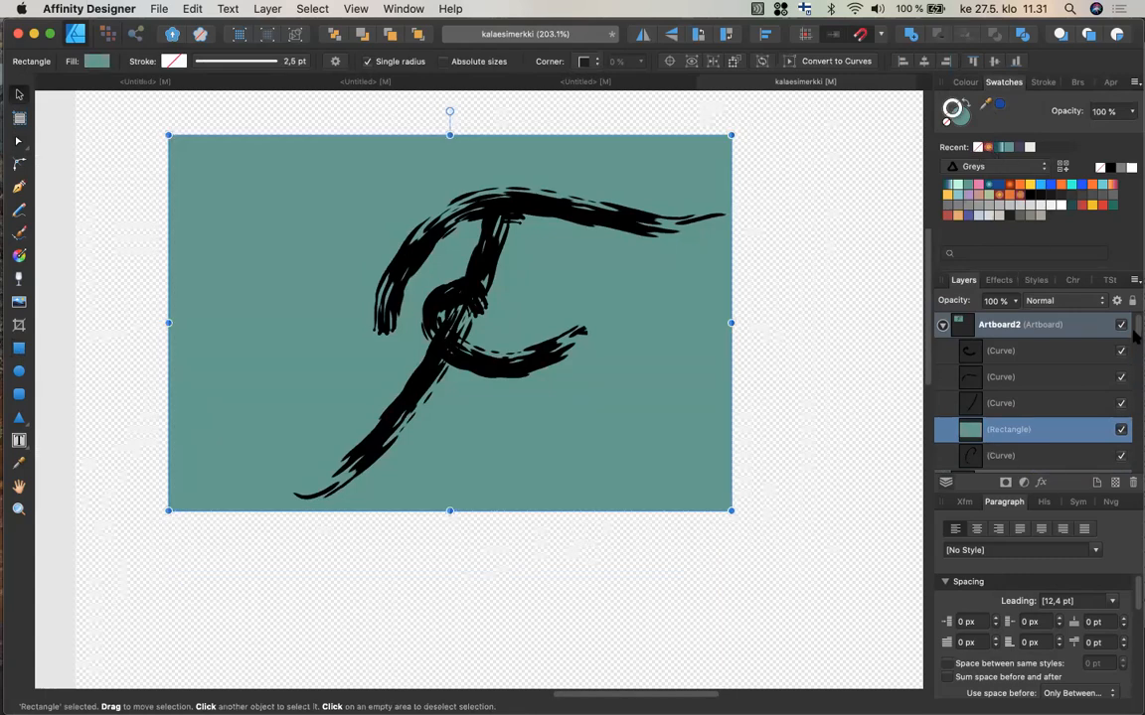
# Move the rectangle below the monogram strokes in the layer stack.
pyautogui.scroll(-2, 1138, 336)
pyautogui.moveTo(974, 393); pyautogui.dragTo(973, 430)
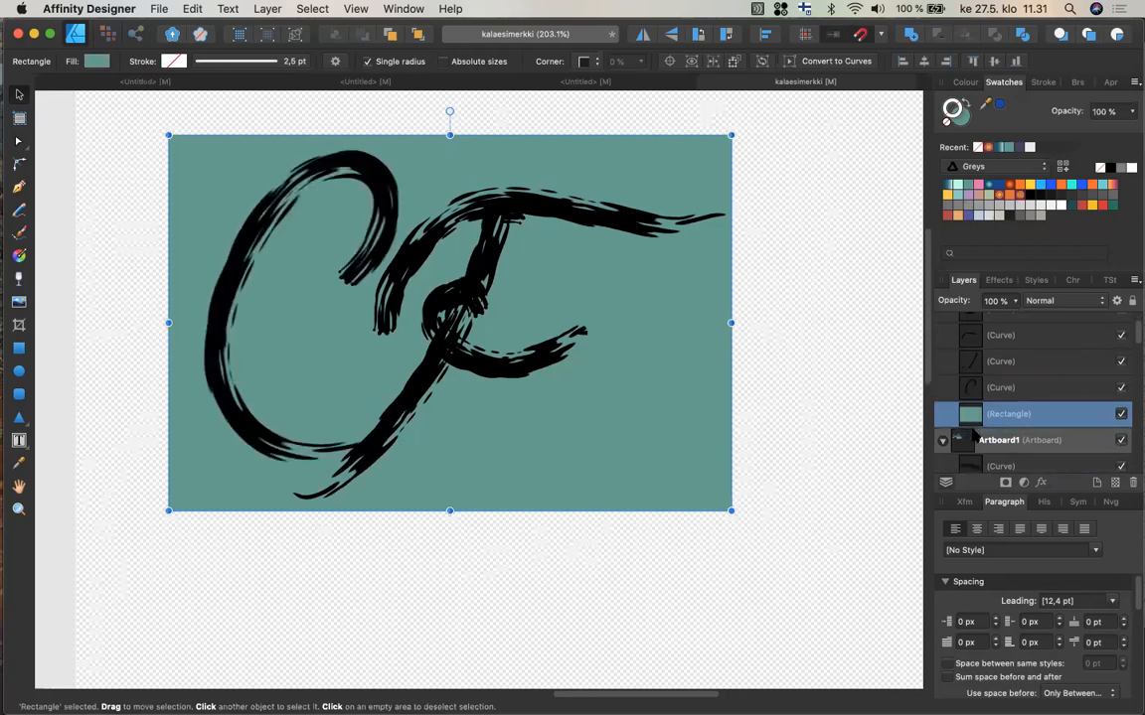
pyautogui.rightClick(642, 328)
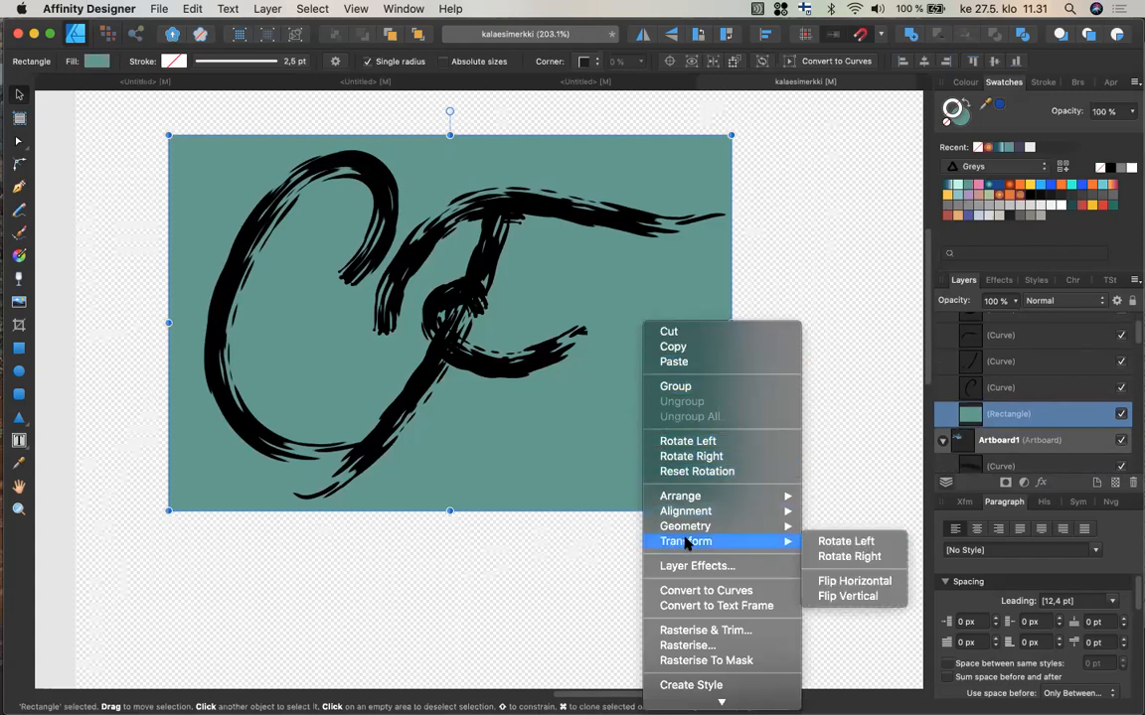
pyautogui.moveTo(723, 512)
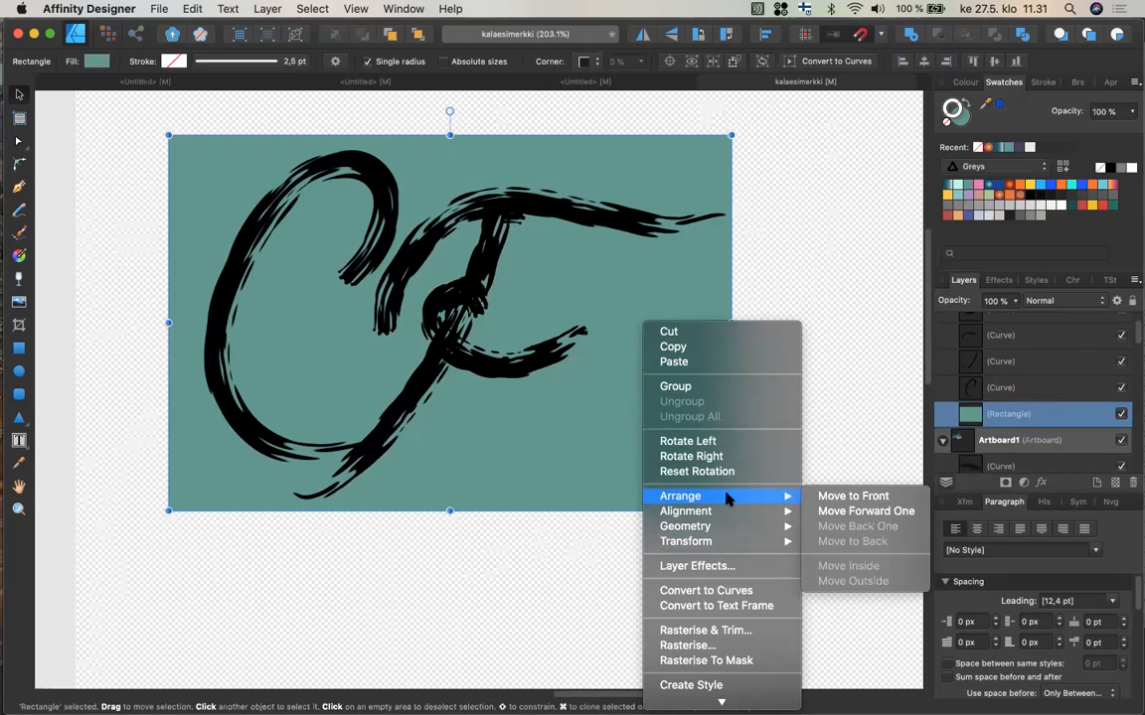
pyautogui.click(862, 239)
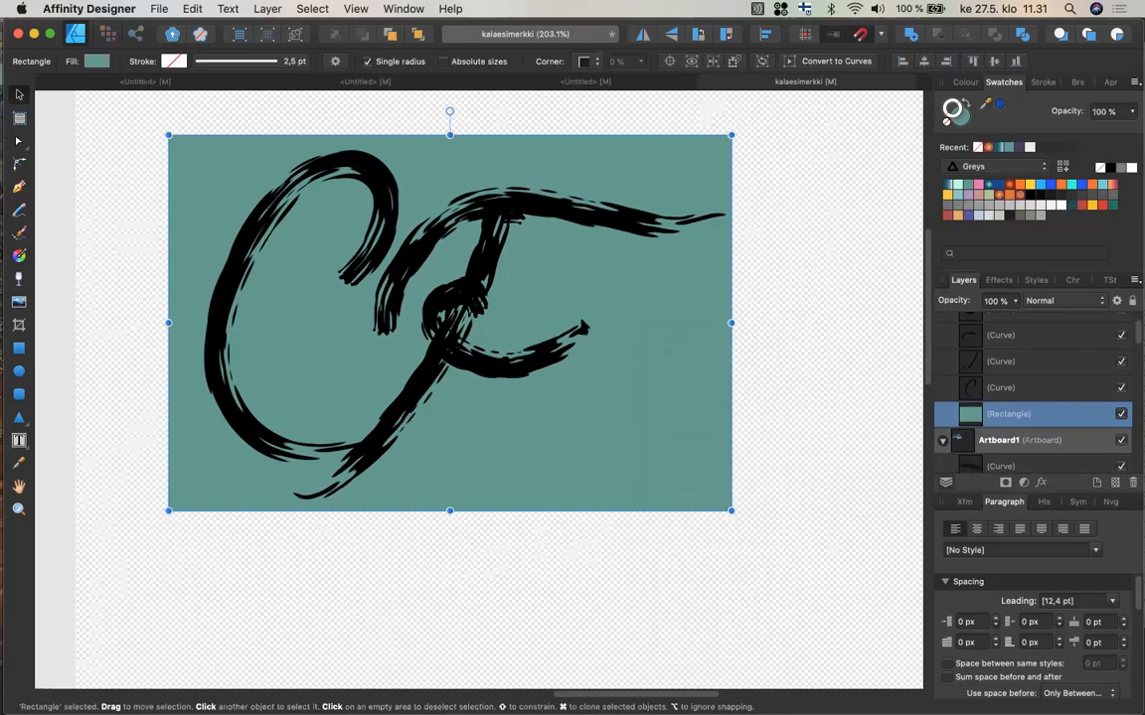
# Change the rectangle's fill to a light purple swatch.
pyautogui.click(979, 191)
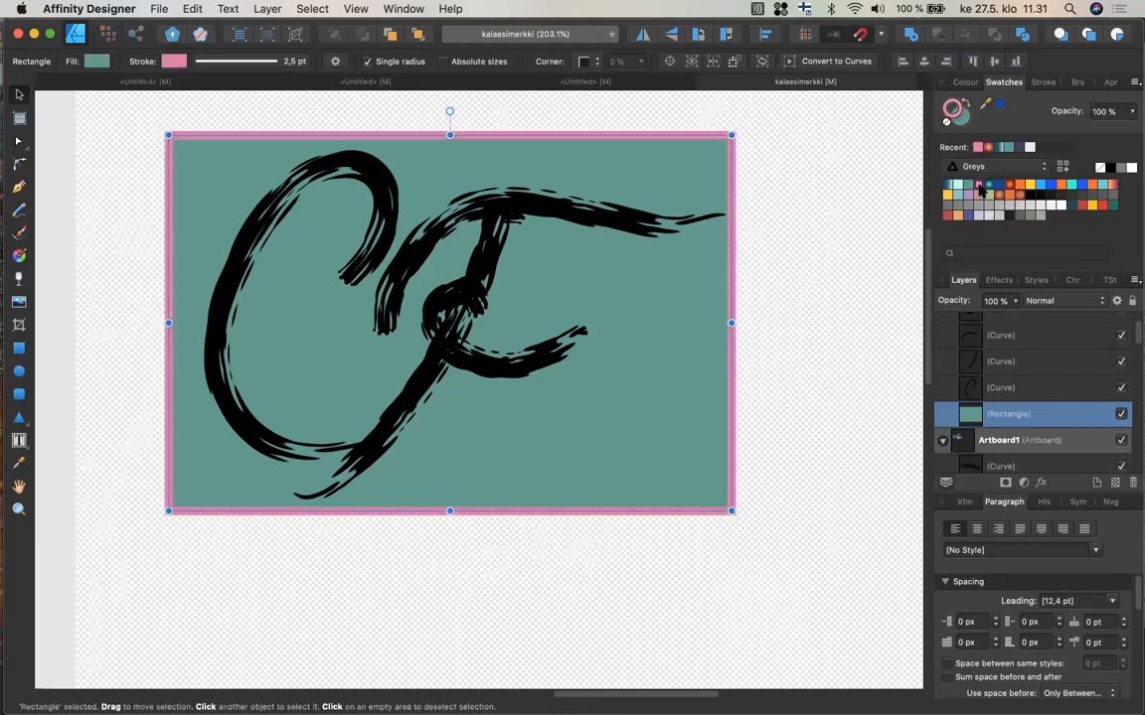
pyautogui.press('super+z')
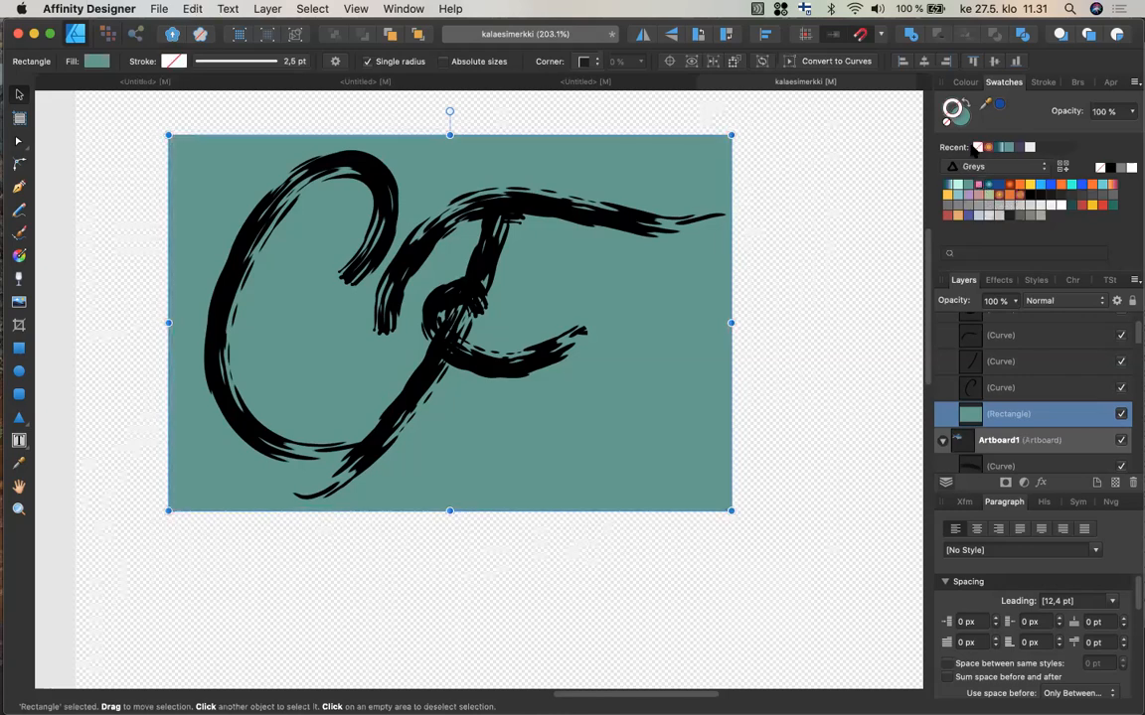
pyautogui.click(962, 118)
pyautogui.click(965, 195)
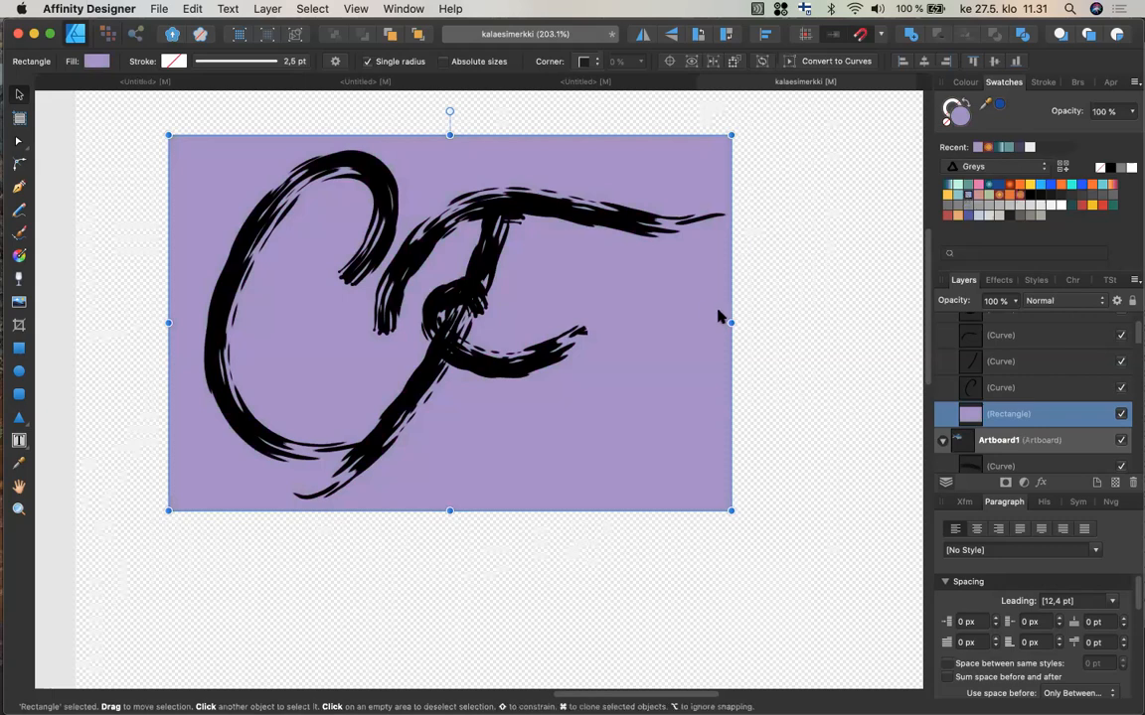
# Adjust the rectangle's side edges to a width of about 698 px.
pyautogui.moveTo(726, 321); pyautogui.dragTo(724, 321)
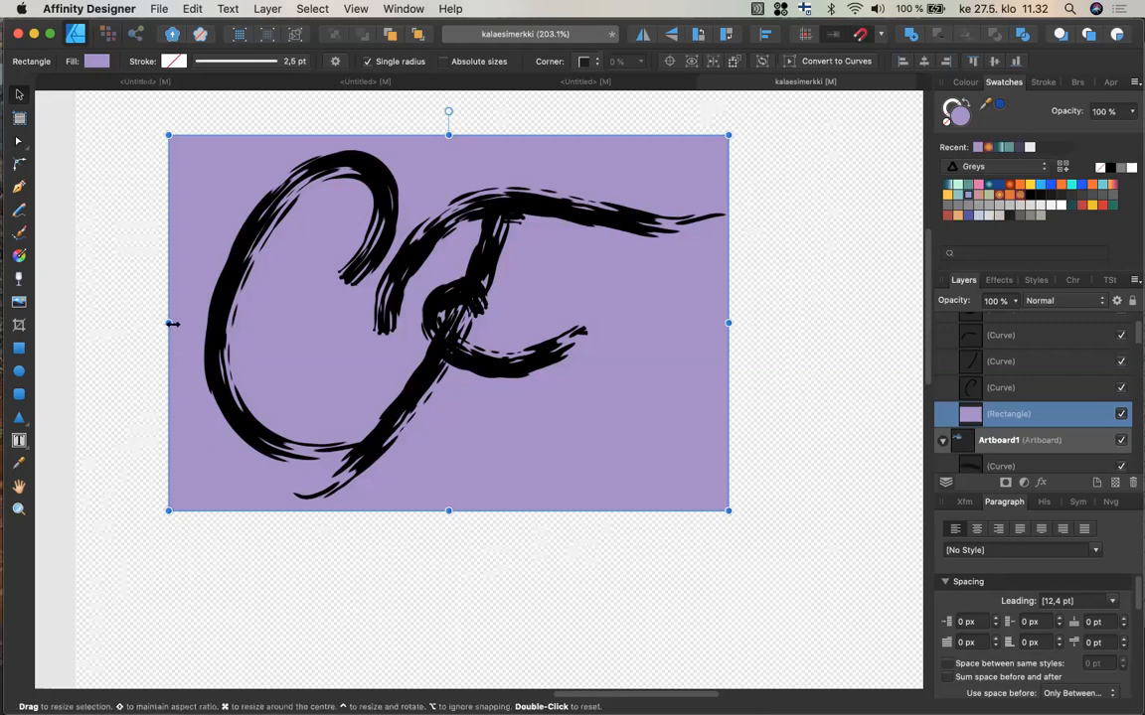
pyautogui.moveTo(169, 323)
pyautogui.mouseDown()
pyautogui.moveTo(187, 323)
pyautogui.moveTo(149, 321)
pyautogui.moveTo(159, 322)
pyautogui.mouseUp()
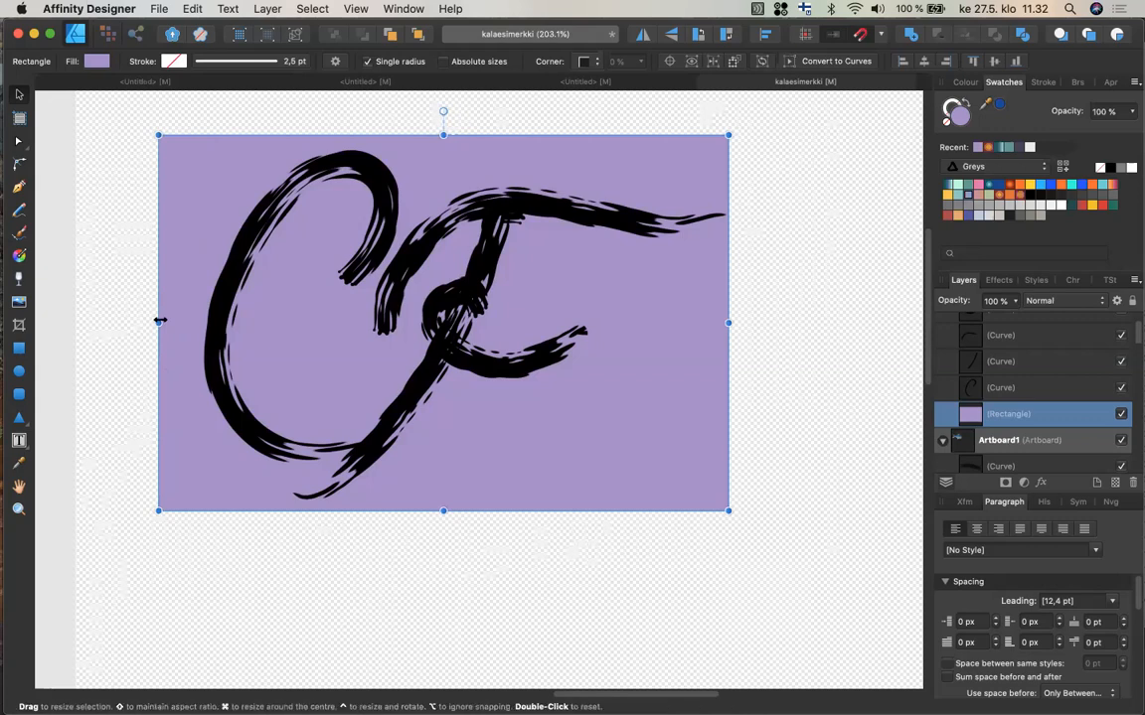
pyautogui.moveTo(159, 321); pyautogui.dragTo(166, 321)
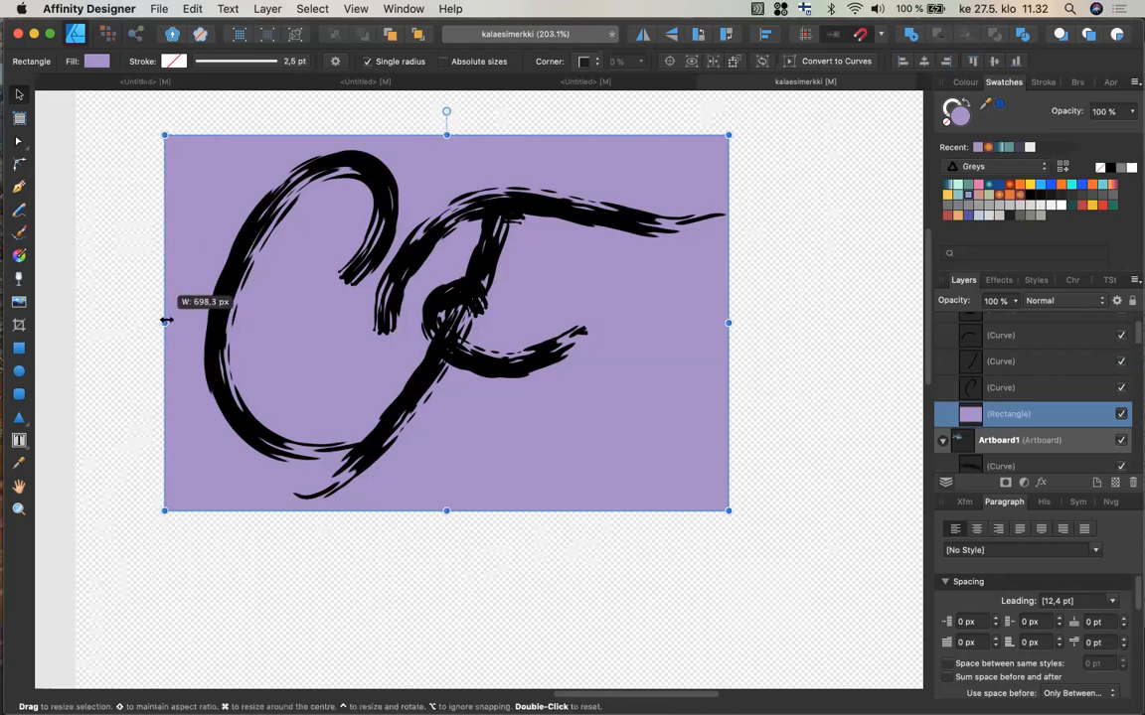
pyautogui.moveTo(166, 321); pyautogui.dragTo(166, 320)
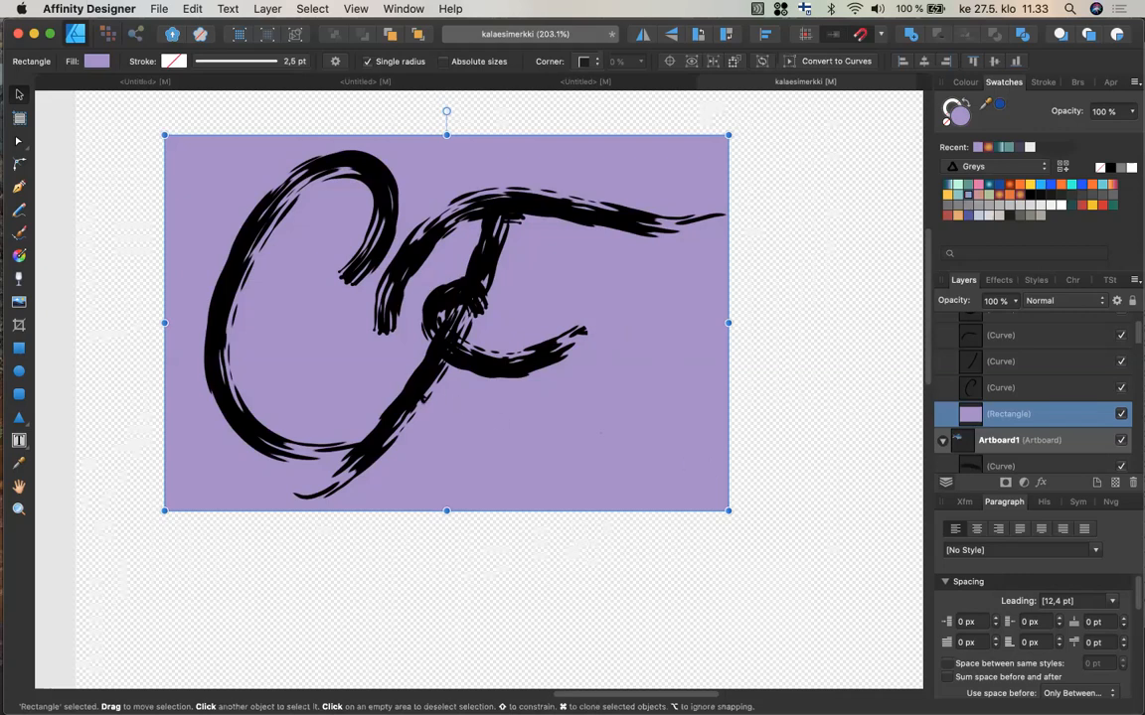
# Select the three strokes forming the F and group them.
pyautogui.click(422, 393)
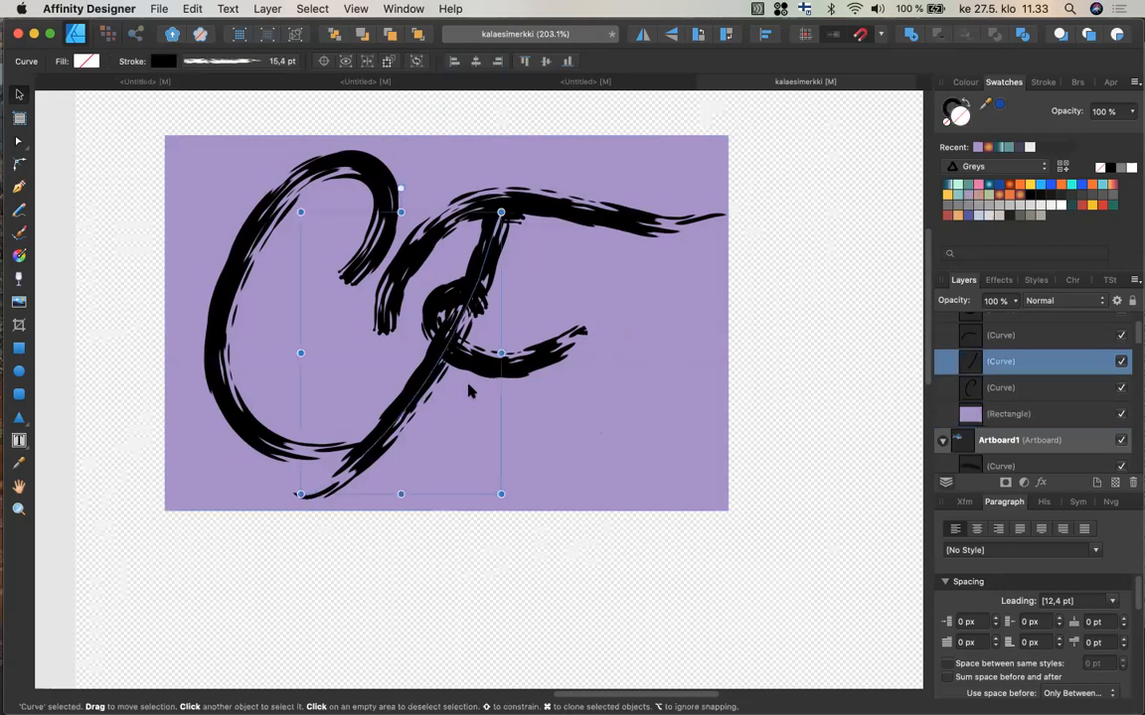
pyautogui.keyDown('shift'); pyautogui.click(482, 333); pyautogui.keyUp('shift')
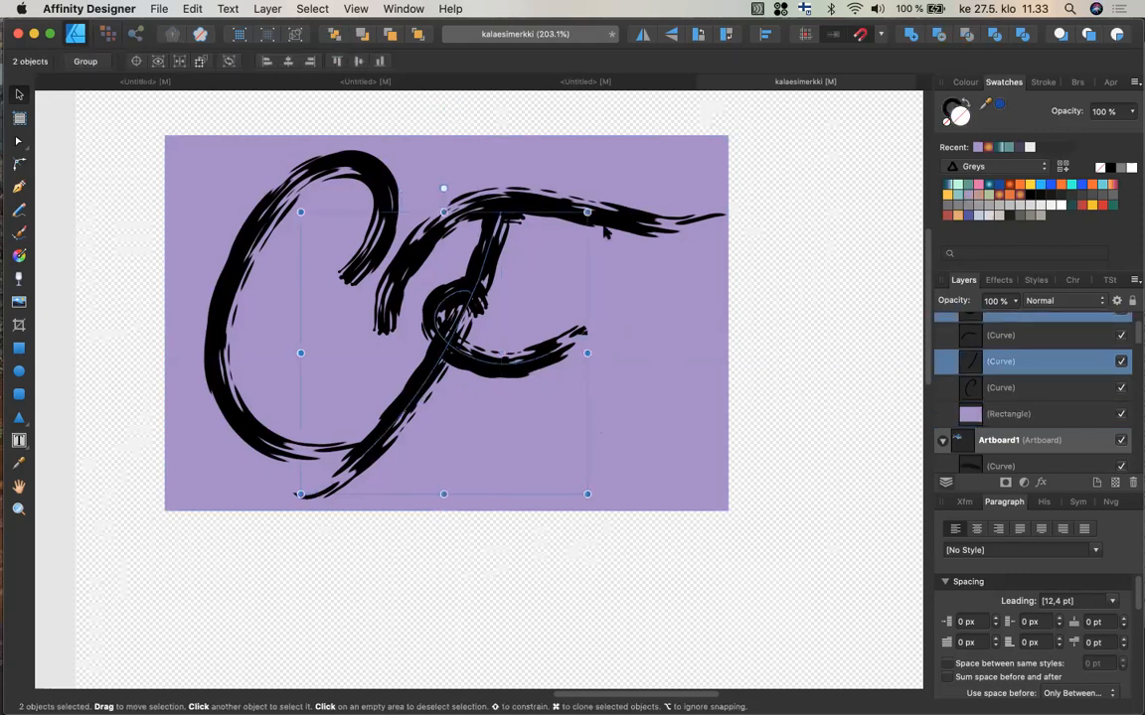
pyautogui.keyDown('shift'); pyautogui.click(557, 205); pyautogui.keyUp('shift')
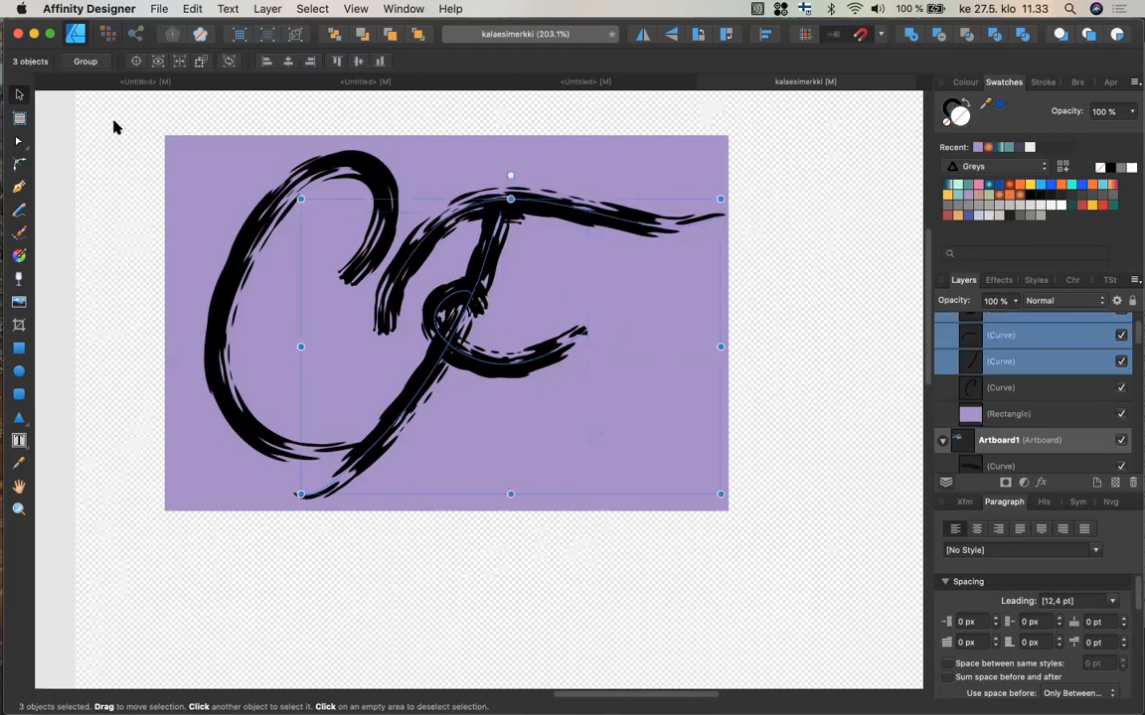
pyautogui.click(86, 61)
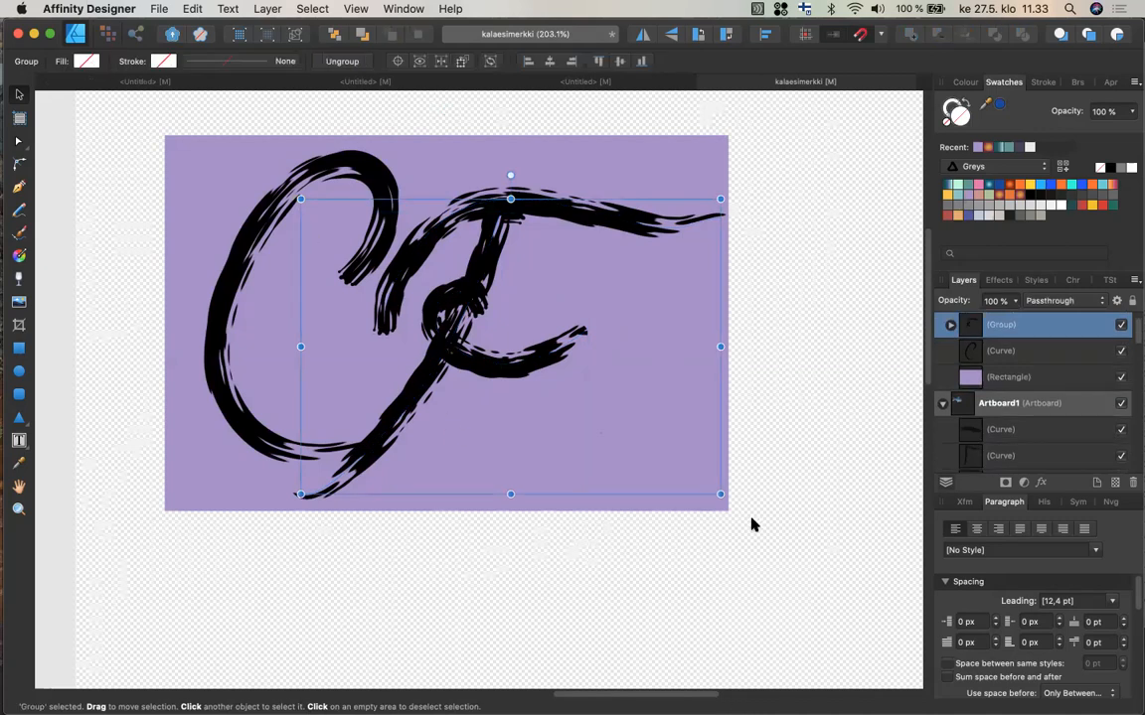
# Rotate the F group slightly and move it down and to the left.
pyautogui.moveTo(728, 498); pyautogui.dragTo(753, 487)
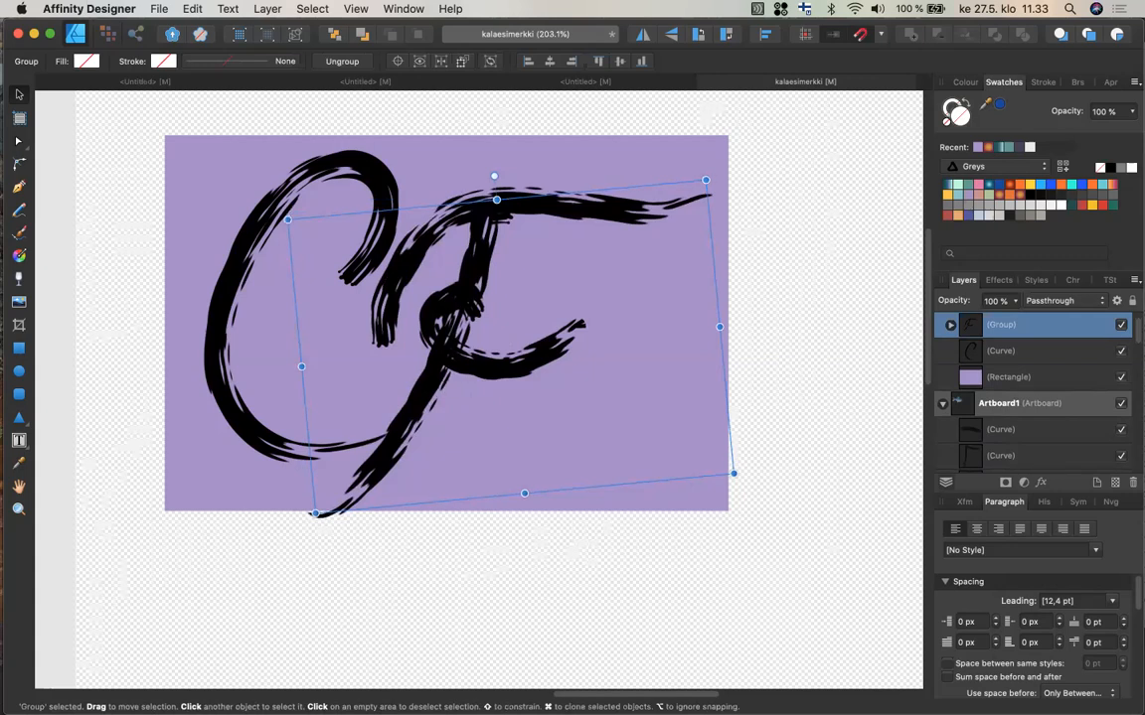
pyautogui.moveTo(436, 392); pyautogui.dragTo(427, 420)
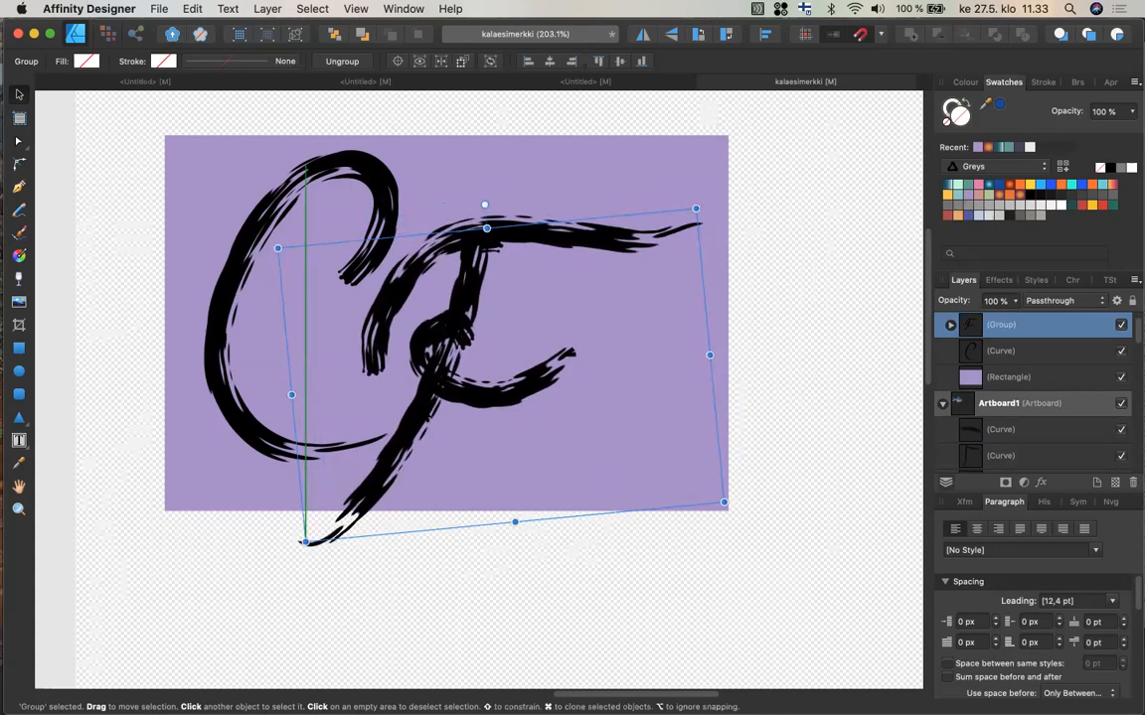
# Narrow the background rectangle by pulling its right edge inward and nudging its left edge.
pyautogui.click(552, 167)
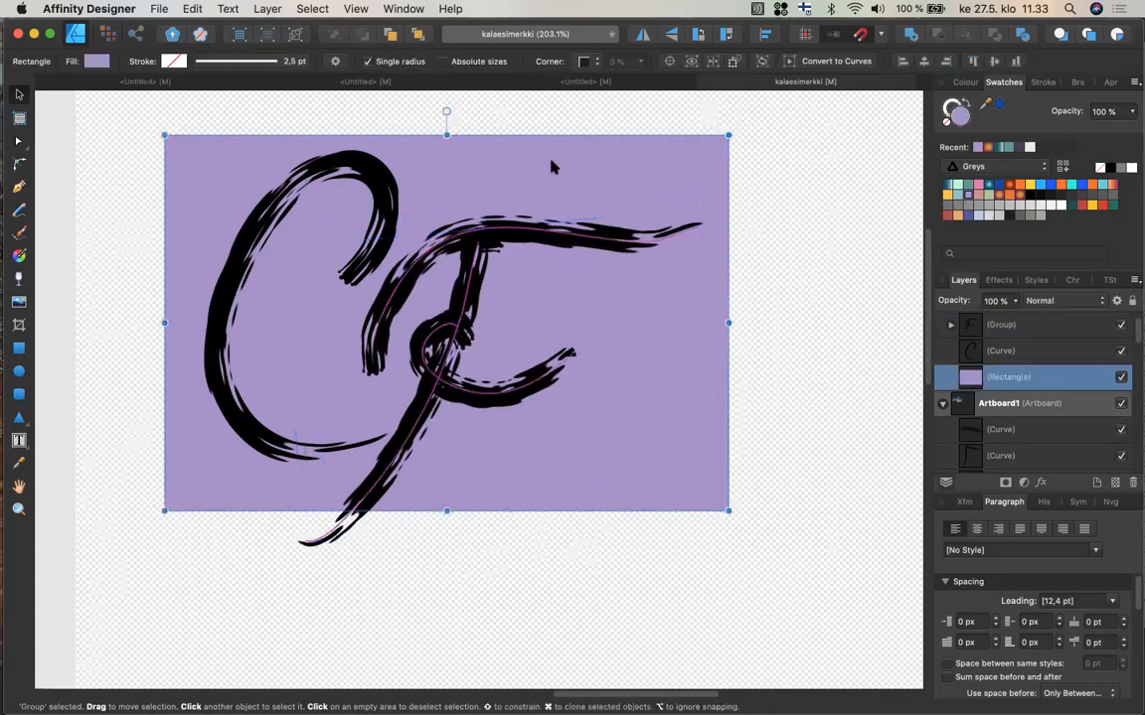
pyautogui.moveTo(729, 326); pyautogui.dragTo(688, 327)
pyautogui.moveTo(660, 329)
pyautogui.mouseDown()
pyautogui.moveTo(621, 325)
pyautogui.moveTo(644, 327)
pyautogui.mouseUp()
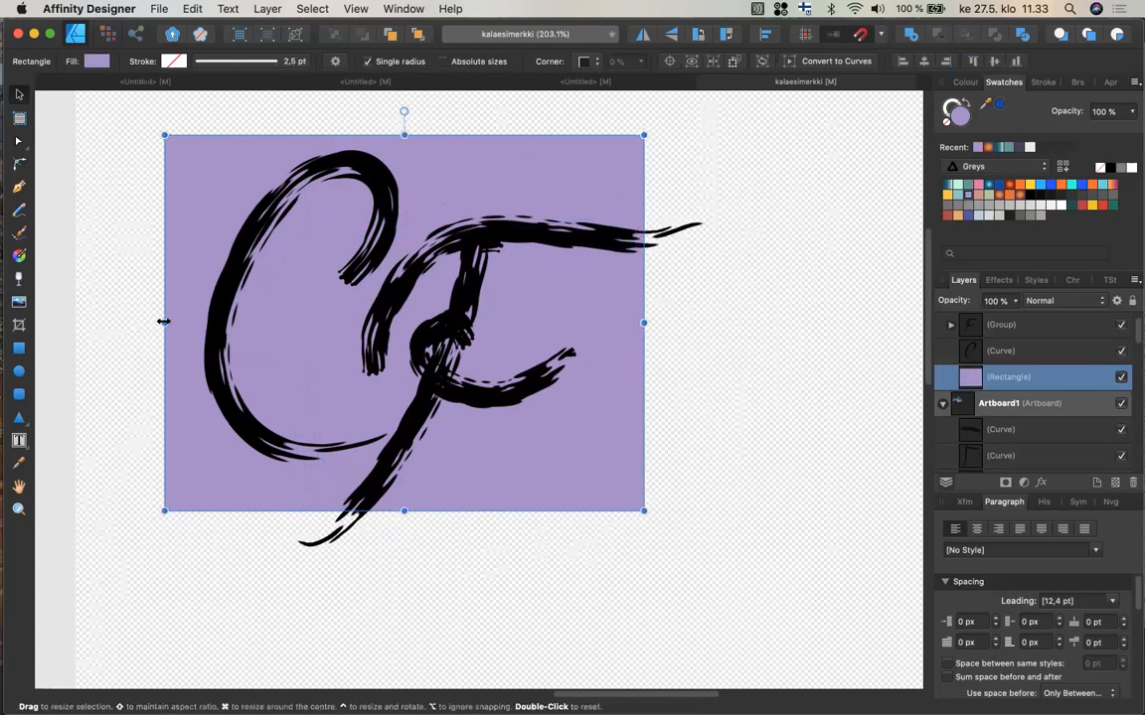
pyautogui.moveTo(166, 322); pyautogui.dragTo(170, 322)
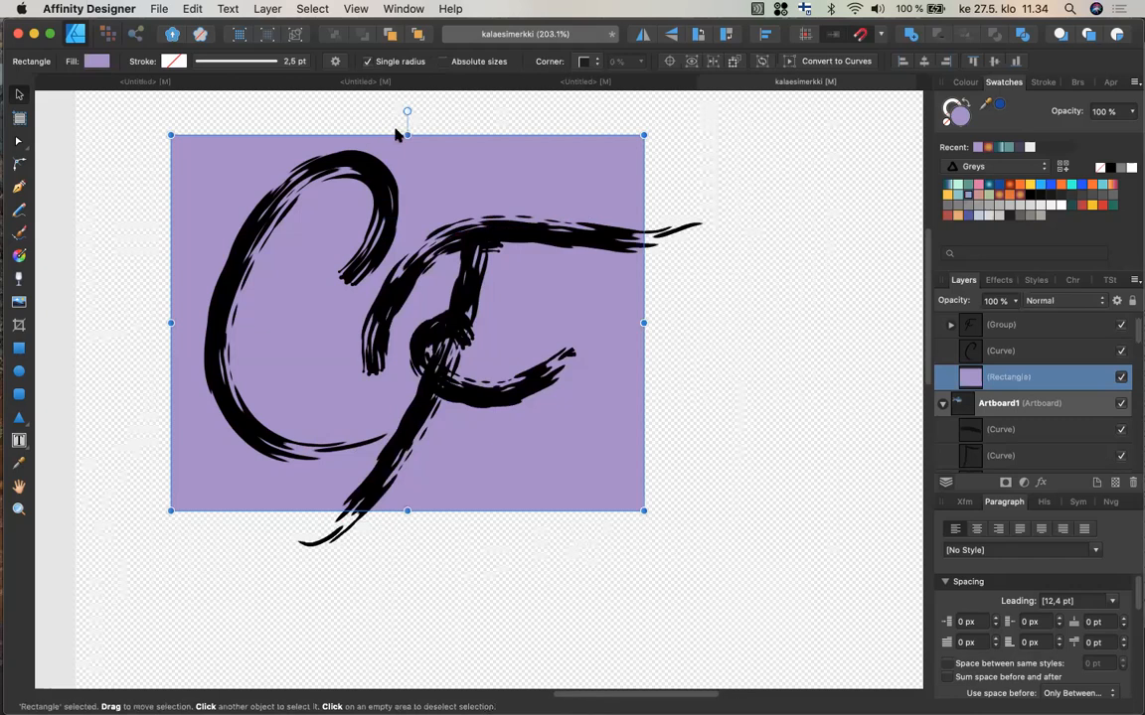
# Lower the background rectangle's top edge slightly, to a height of about 461 px.
pyautogui.moveTo(403, 132); pyautogui.dragTo(406, 136)
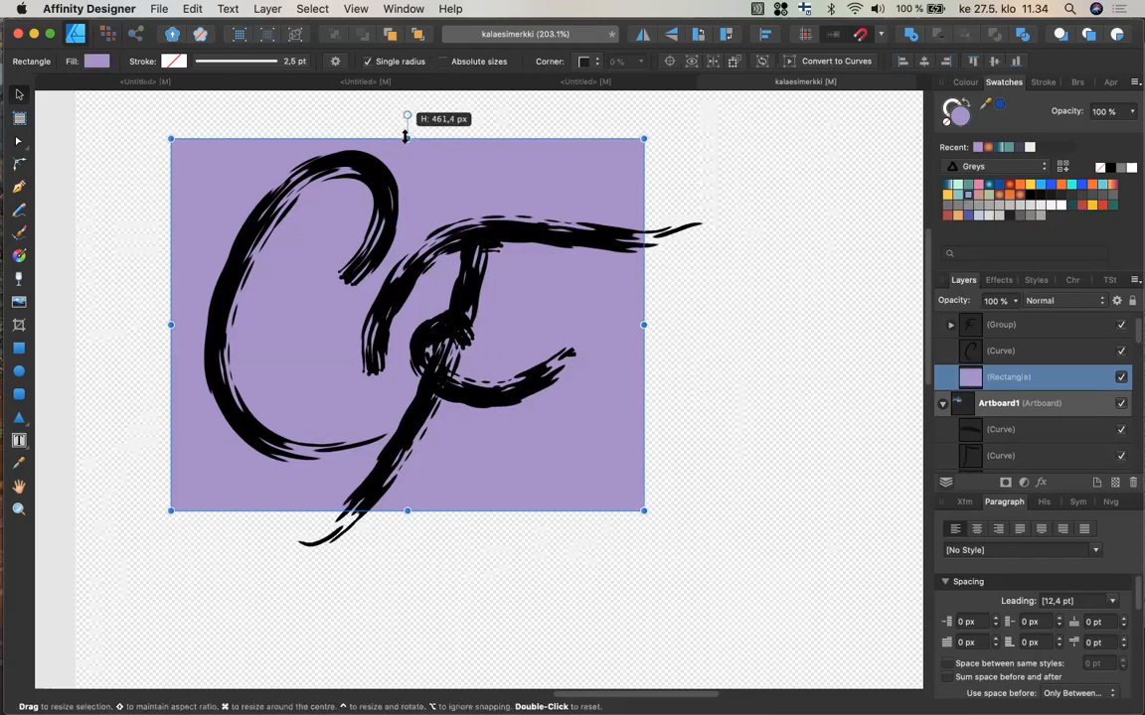
pyautogui.moveTo(404, 137); pyautogui.dragTo(404, 137)
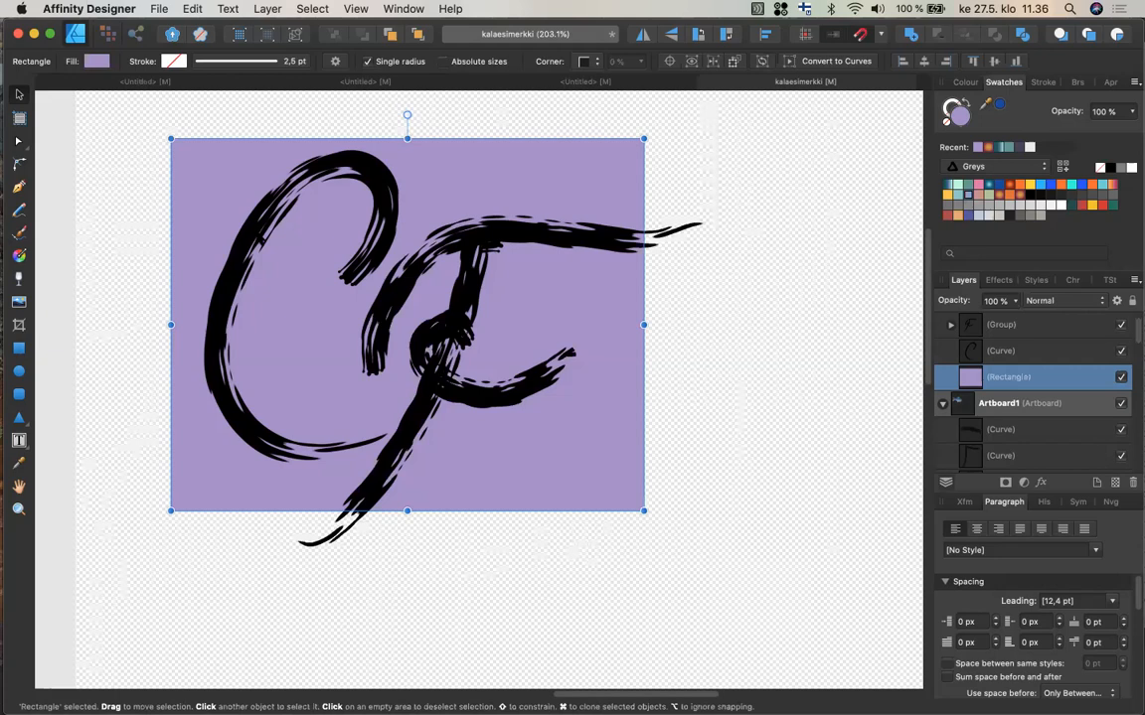
# Try changing the C stroke's style to a plain solid line, then undo it.
pyautogui.click(999, 350)
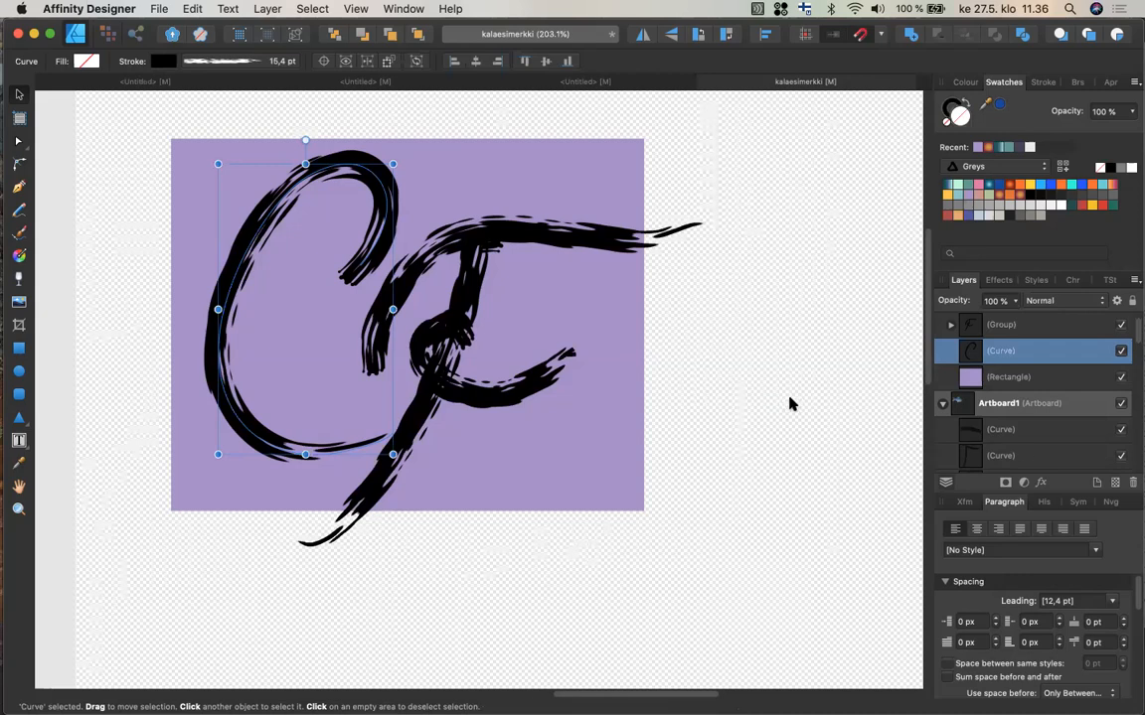
pyautogui.scroll(-3, 689, 335)
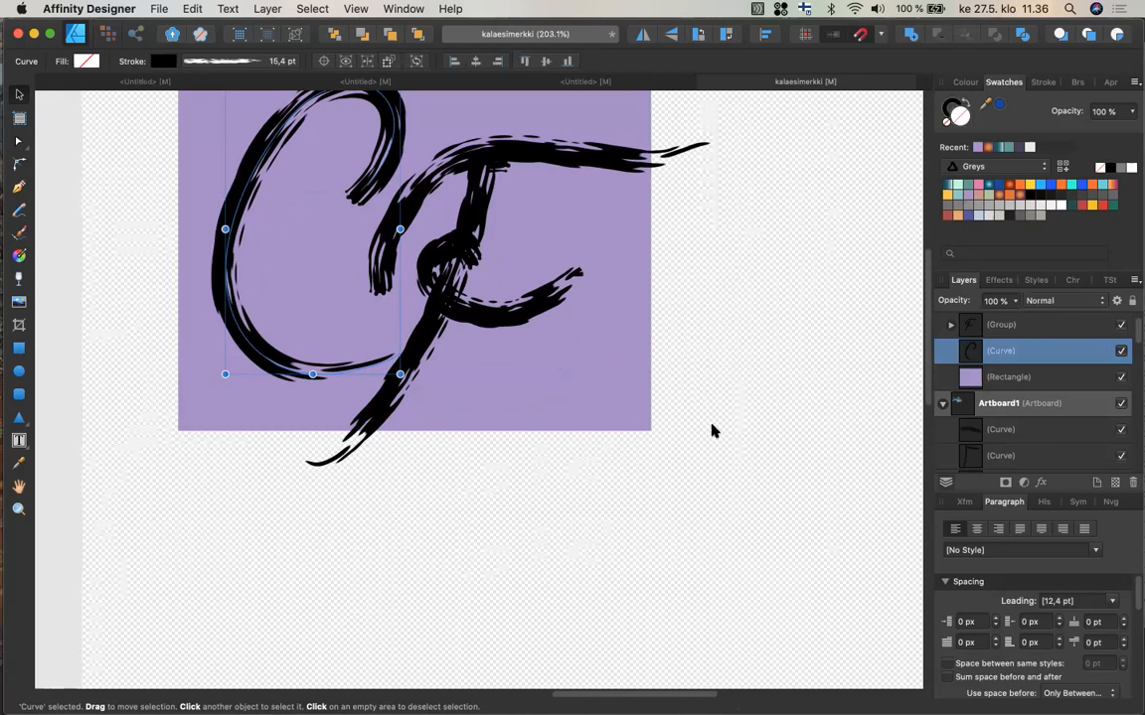
pyautogui.hscroll(1, 82, 133)
pyautogui.scroll(-1, 82, 133)
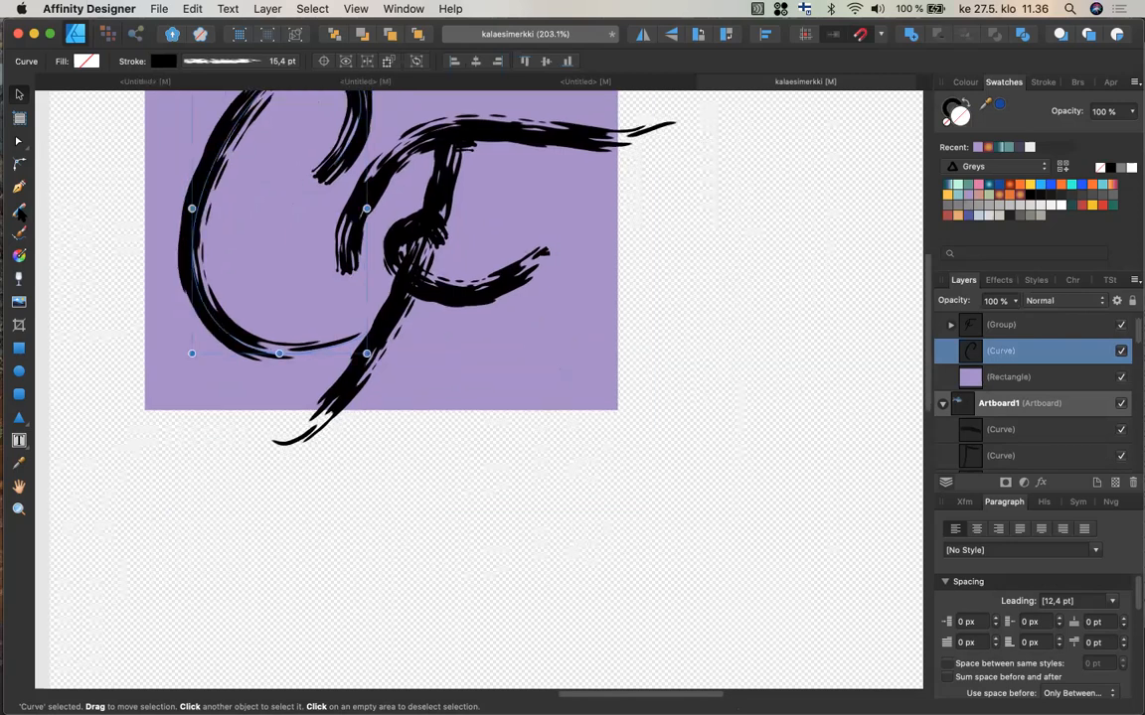
pyautogui.click(20, 210)
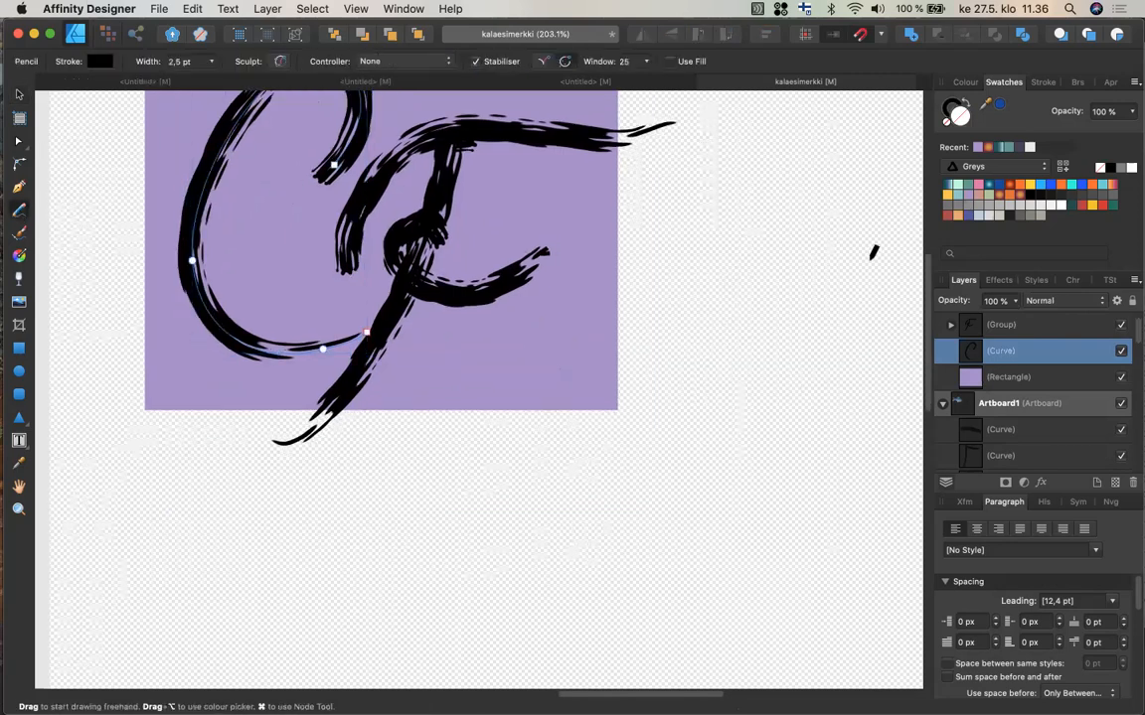
pyautogui.hscroll(2, 873, 248)
pyautogui.scroll(-1, 874, 248)
pyautogui.hscroll(5, 801, 370)
pyautogui.scroll(1, 801, 369)
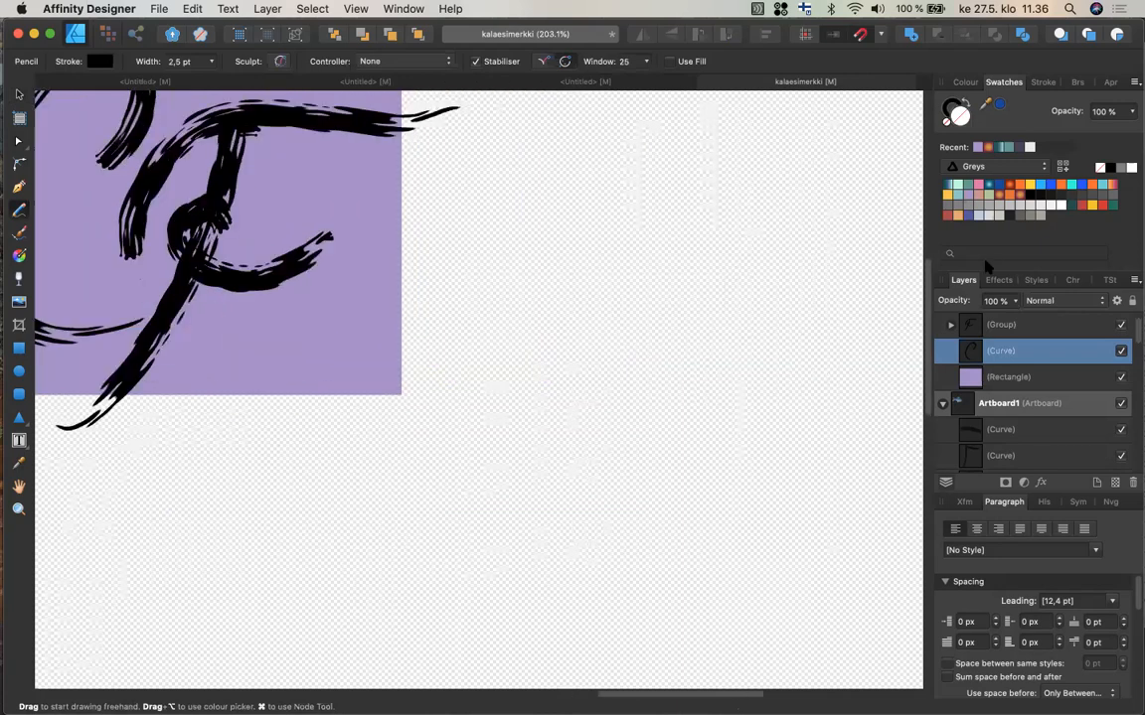
pyautogui.click(1043, 84)
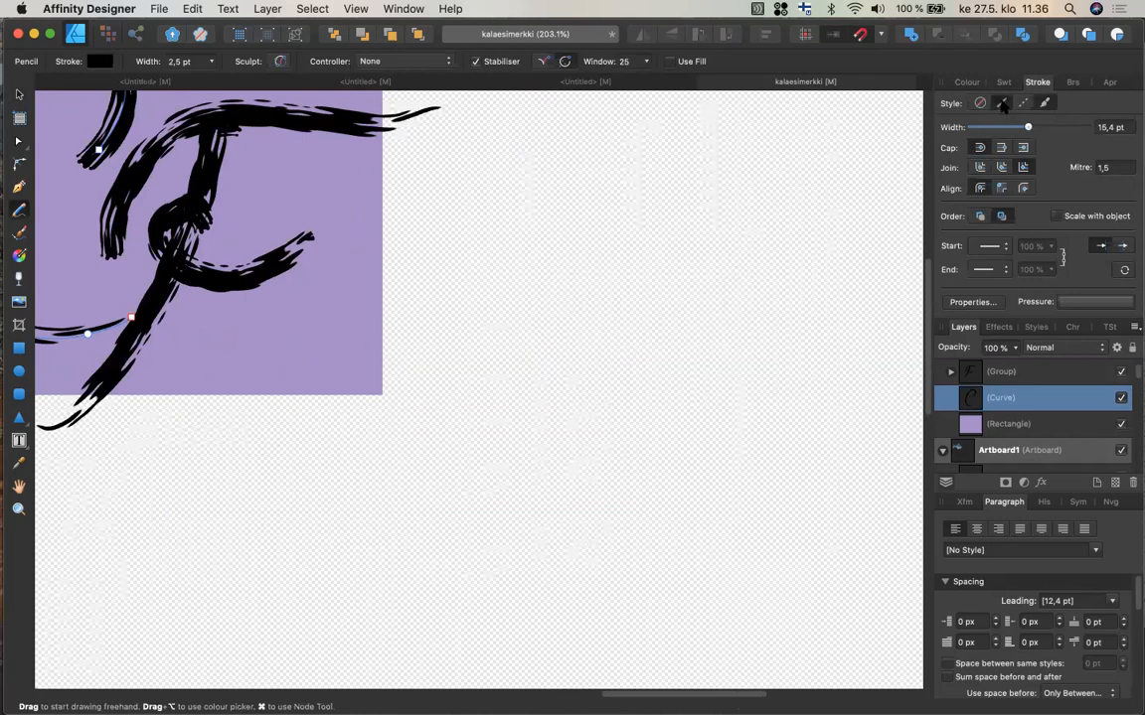
pyautogui.click(1001, 103)
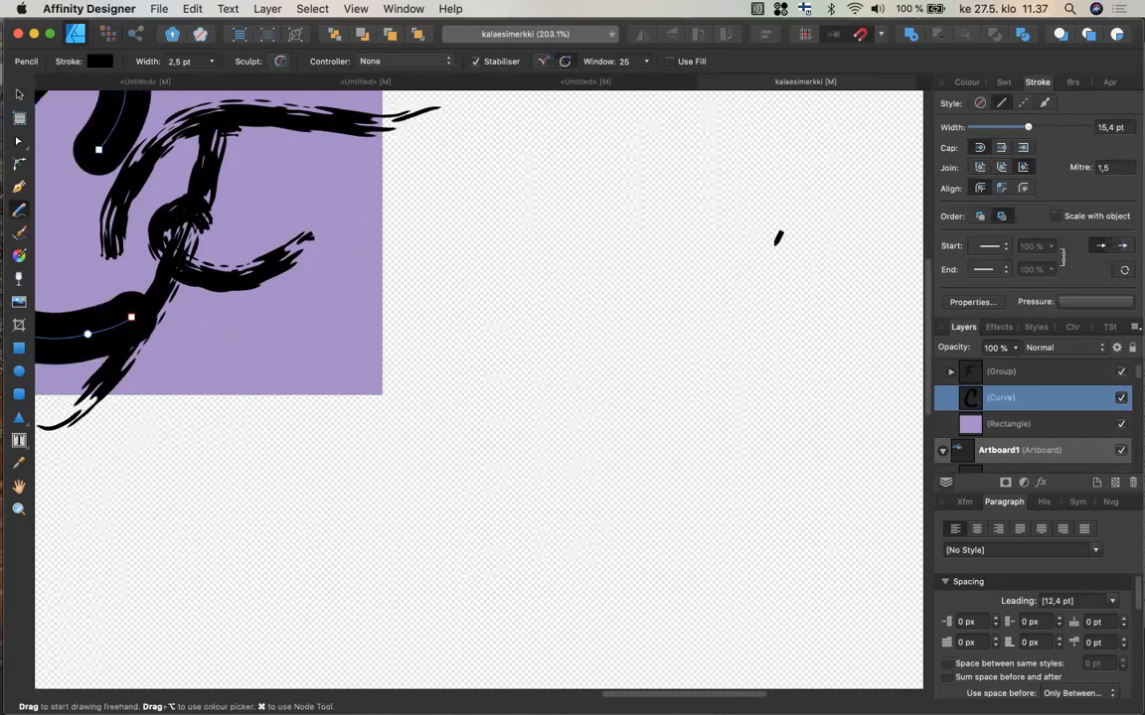
pyautogui.press('super+z')
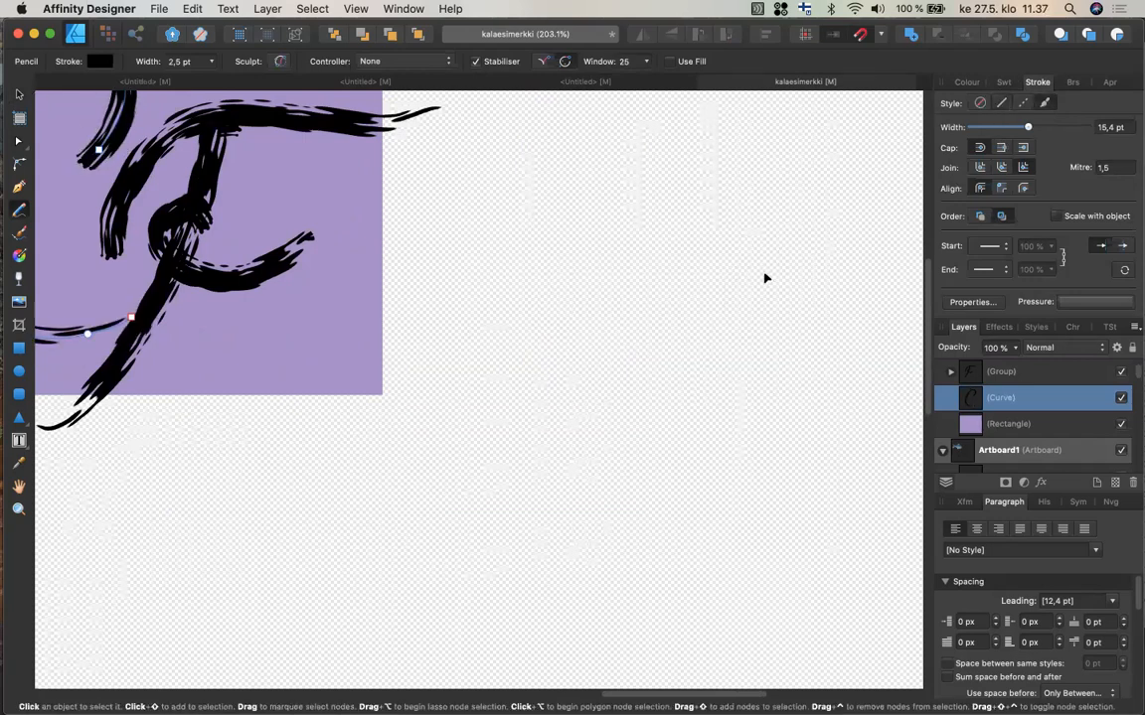
# Deselect everything and sketch a cartoon face with ears and spiky hair using the Pencil tool at 2.5 pt.
pyautogui.press('super+d')
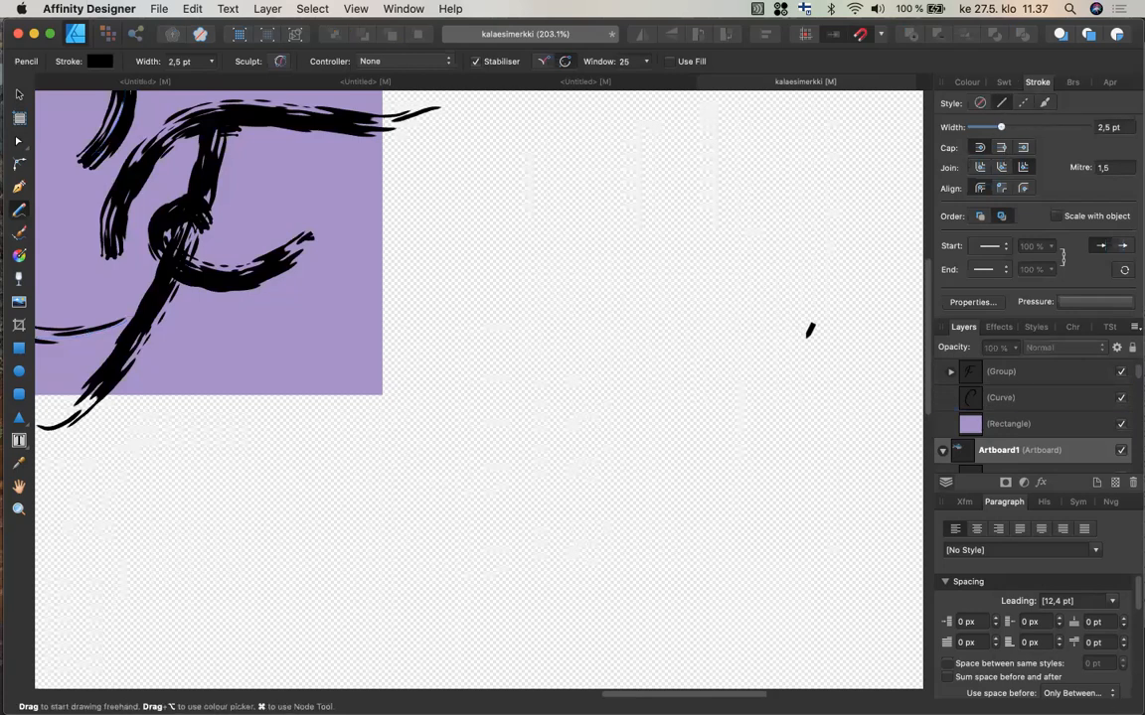
pyautogui.moveTo(777, 343)
pyautogui.mouseDown()
pyautogui.moveTo(815, 263)
pyautogui.moveTo(691, 338)
pyautogui.mouseUp()
pyautogui.moveTo(690, 338); pyautogui.dragTo(795, 341)
pyautogui.moveTo(784, 283)
pyautogui.mouseDown()
pyautogui.moveTo(791, 270)
pyautogui.moveTo(777, 288)
pyautogui.moveTo(785, 280)
pyautogui.moveTo(707, 274)
pyautogui.moveTo(791, 322)
pyautogui.mouseUp()
pyautogui.moveTo(766, 252); pyautogui.dragTo(743, 338)
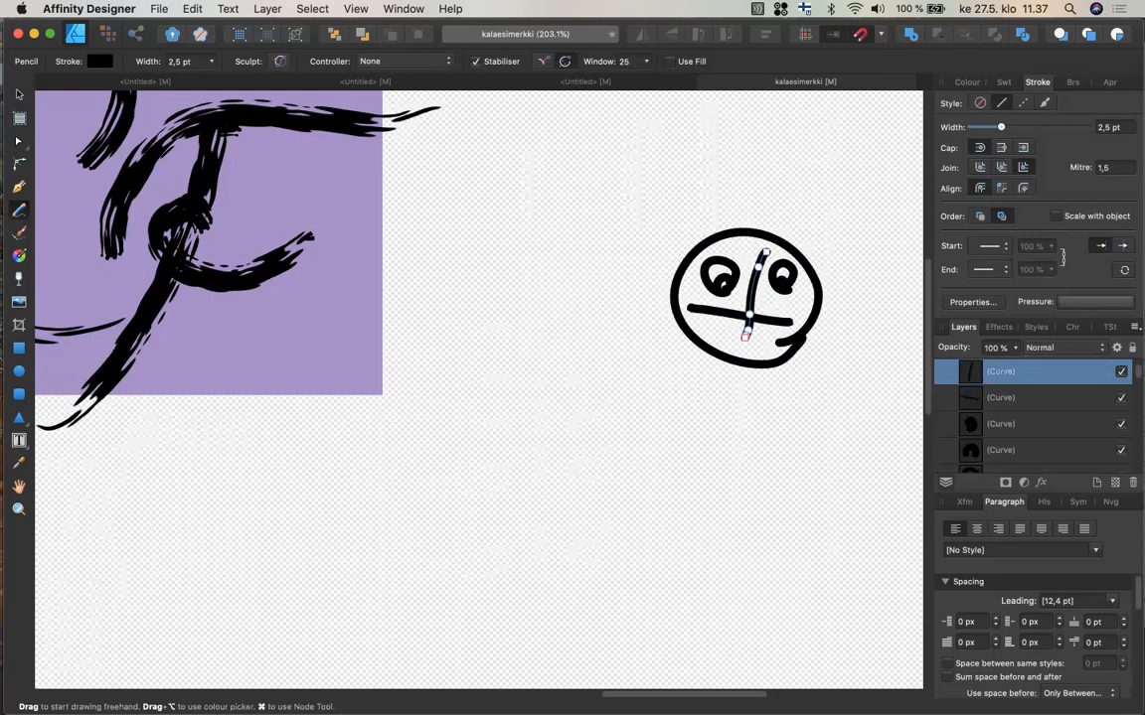
pyautogui.moveTo(675, 254); pyautogui.dragTo(672, 298)
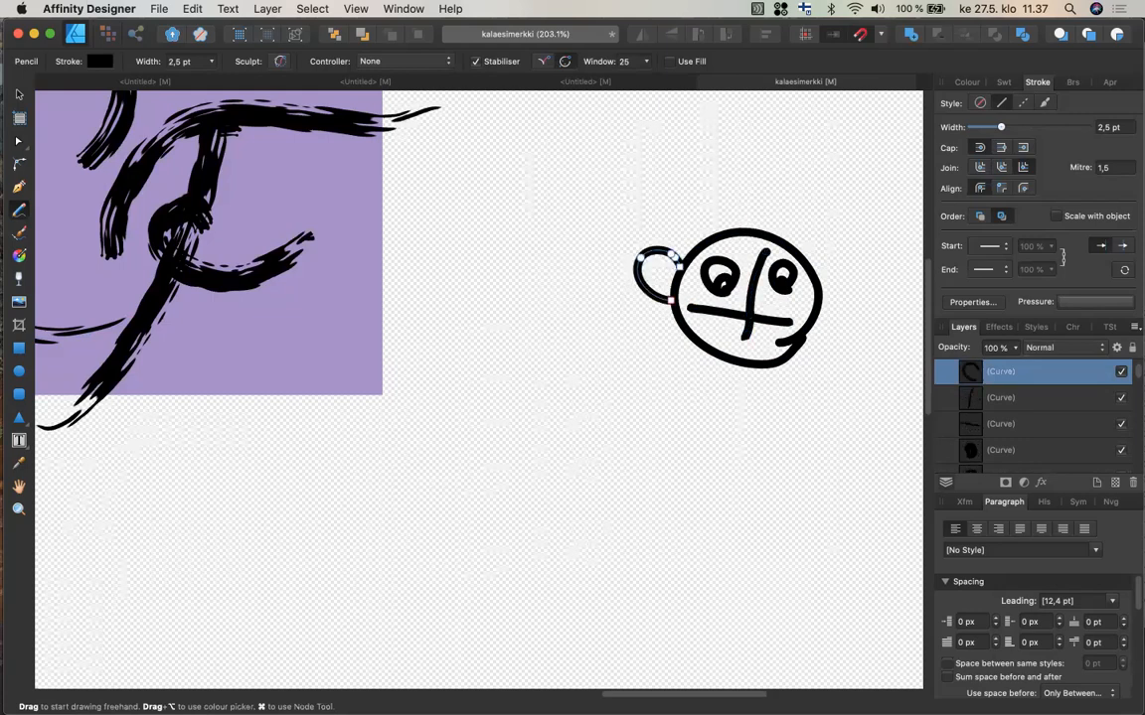
pyautogui.moveTo(824, 268)
pyautogui.mouseDown()
pyautogui.moveTo(823, 310)
pyautogui.moveTo(845, 286)
pyautogui.moveTo(852, 328)
pyautogui.moveTo(815, 324)
pyautogui.moveTo(840, 312)
pyautogui.mouseUp()
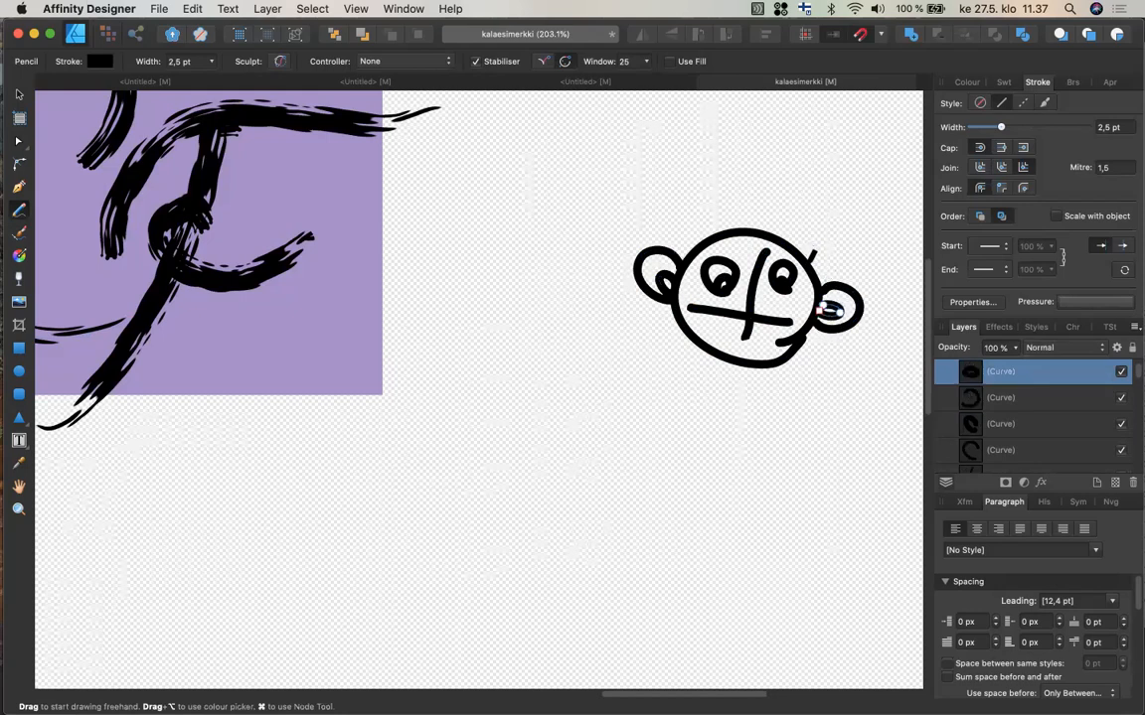
pyautogui.moveTo(809, 262)
pyautogui.mouseDown()
pyautogui.moveTo(777, 216)
pyautogui.moveTo(749, 214)
pyautogui.moveTo(749, 231)
pyautogui.moveTo(703, 227)
pyautogui.mouseUp()
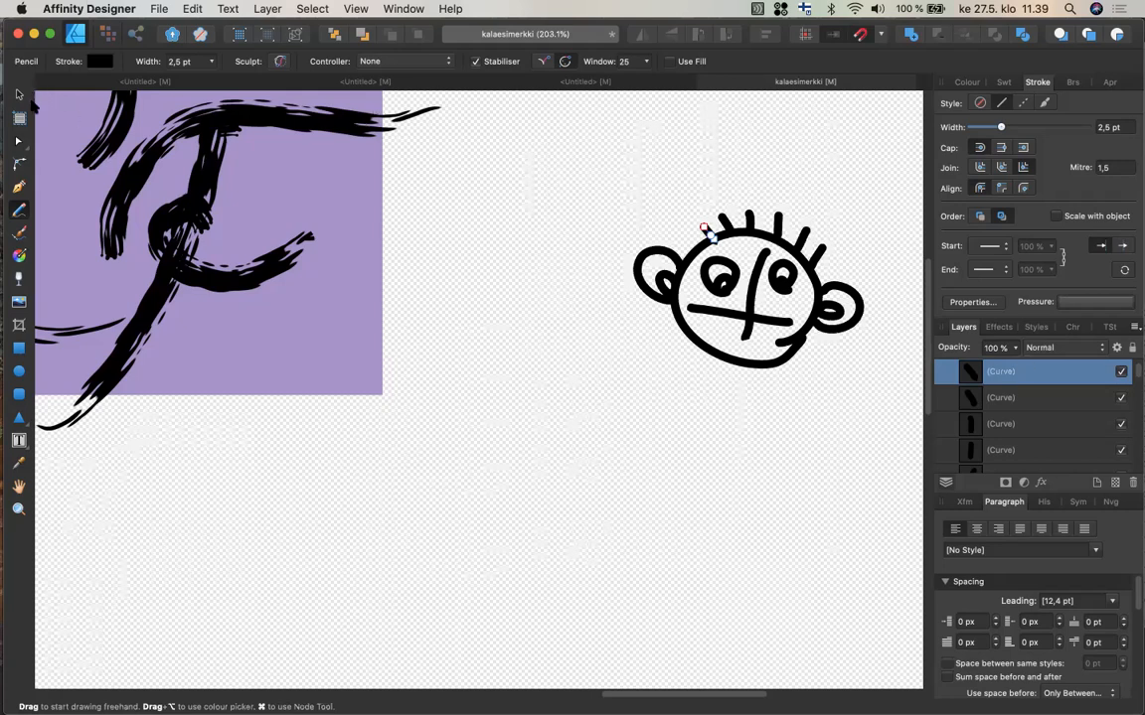
pyautogui.click(17, 93)
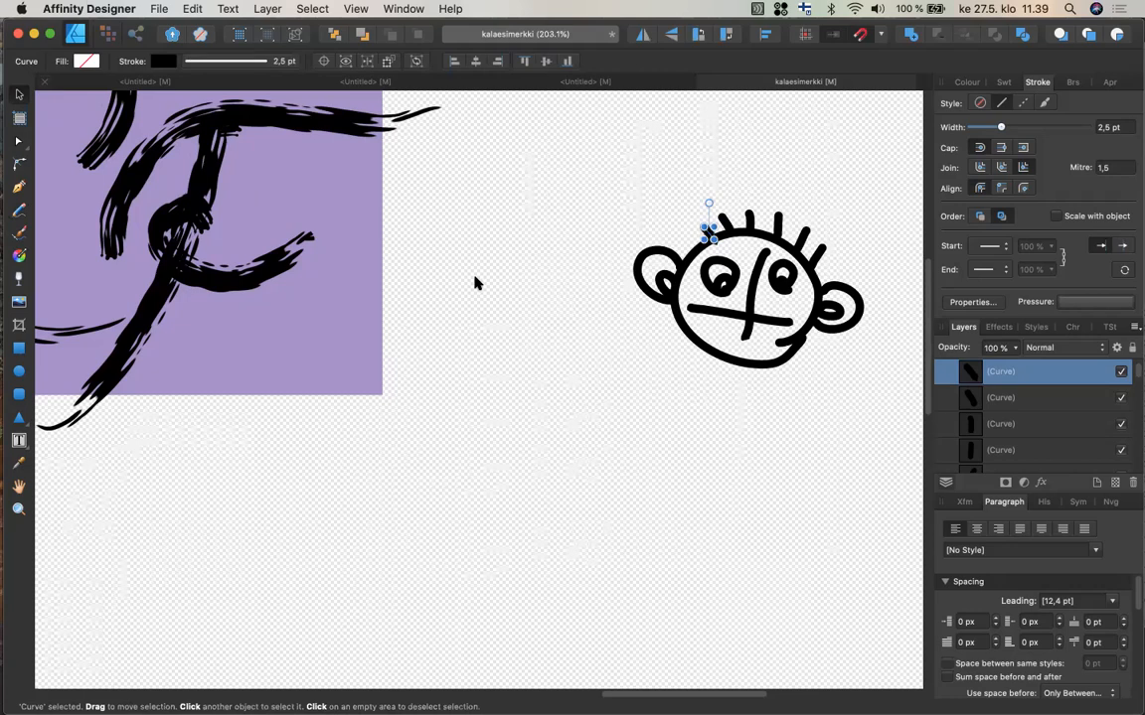
pyautogui.moveTo(611, 176)
pyautogui.mouseDown()
pyautogui.moveTo(850, 430)
pyautogui.moveTo(869, 434)
pyautogui.mouseUp()
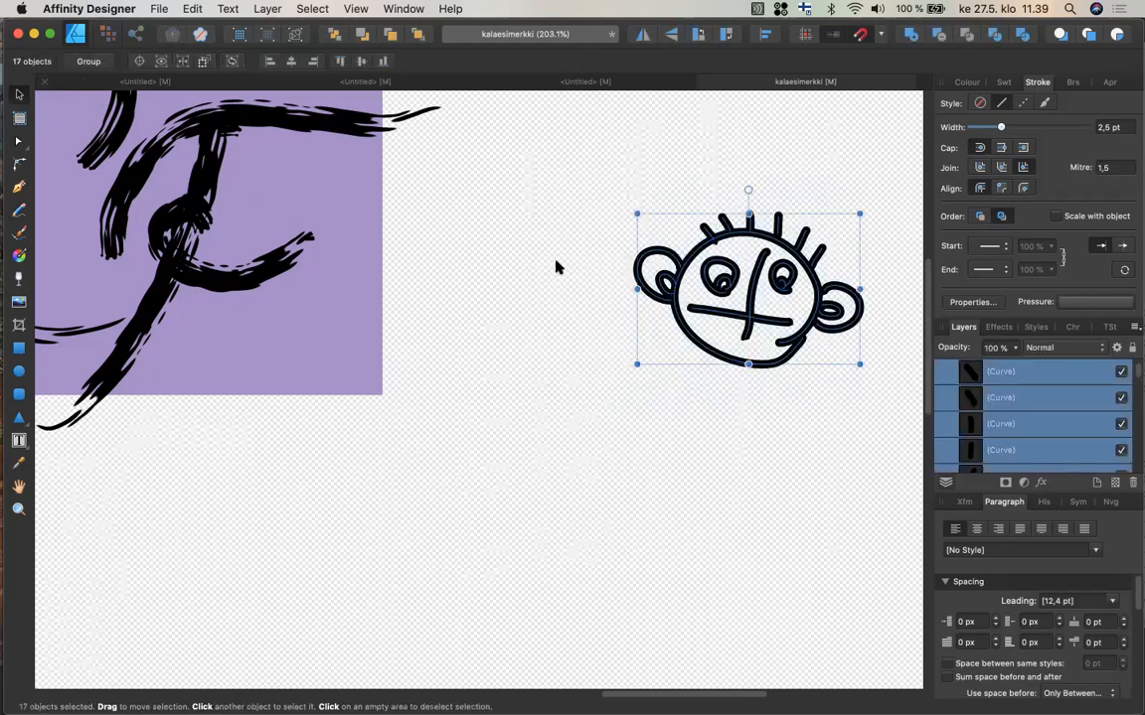
pyautogui.click(556, 263)
# Browse the neighbouring artboards to review the earlier CF letter sketches.
pyautogui.scroll(-3, 558, 264)
pyautogui.hscroll(-3, 559, 263)
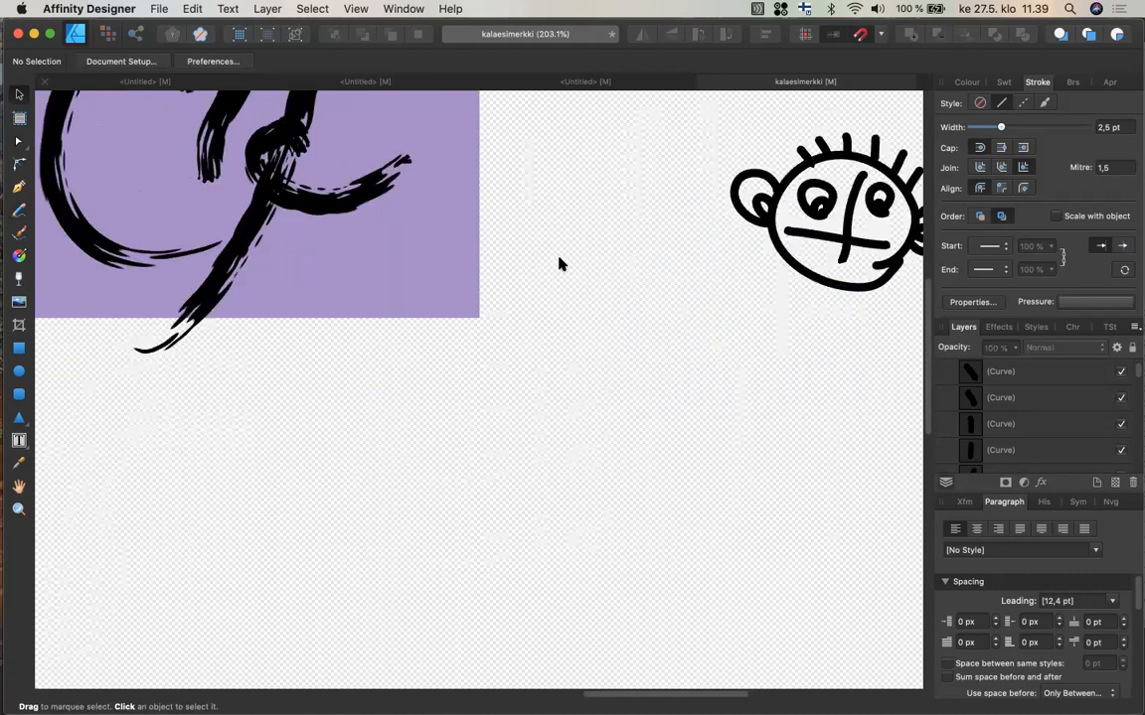
pyautogui.hscroll(-10, 559, 263)
pyautogui.scroll(-4, 559, 264)
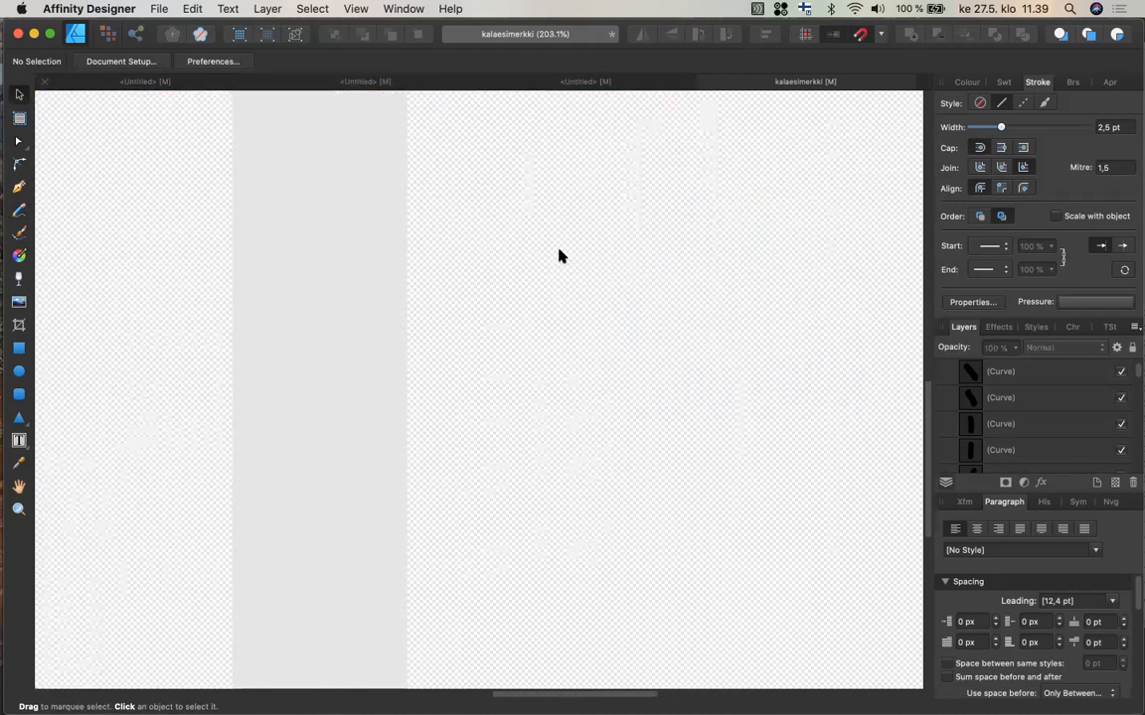
pyautogui.scroll(-5, 567, 239)
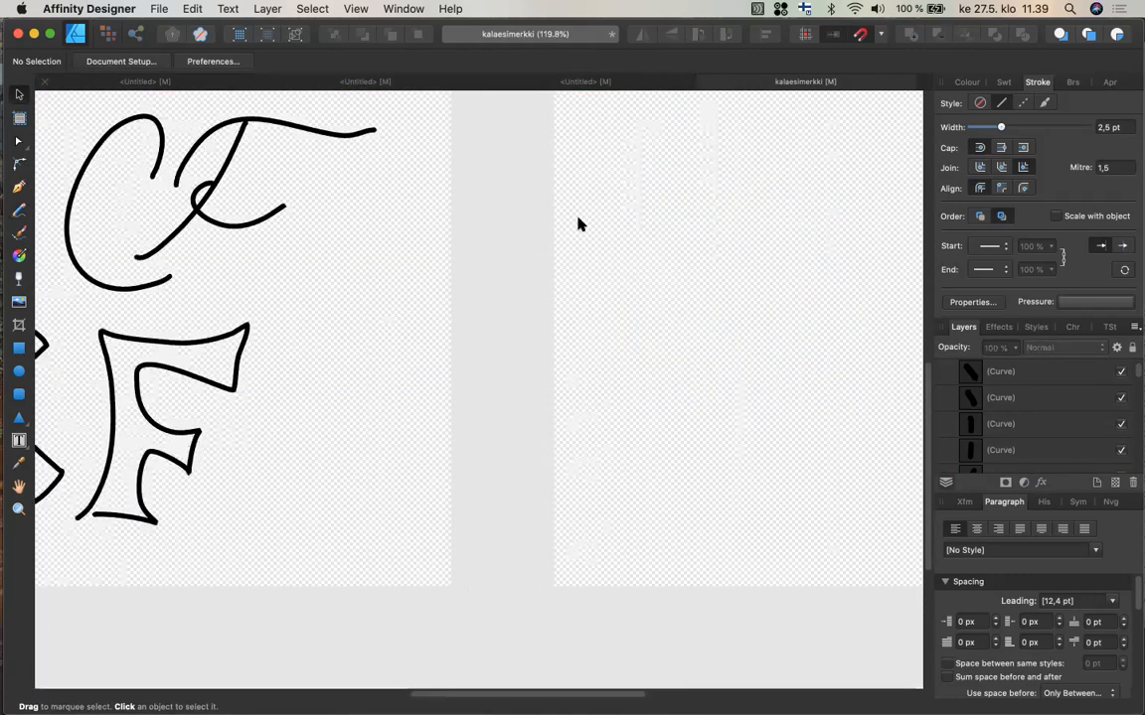
pyautogui.hscroll(-10, 578, 225)
pyautogui.hscroll(-1, 581, 225)
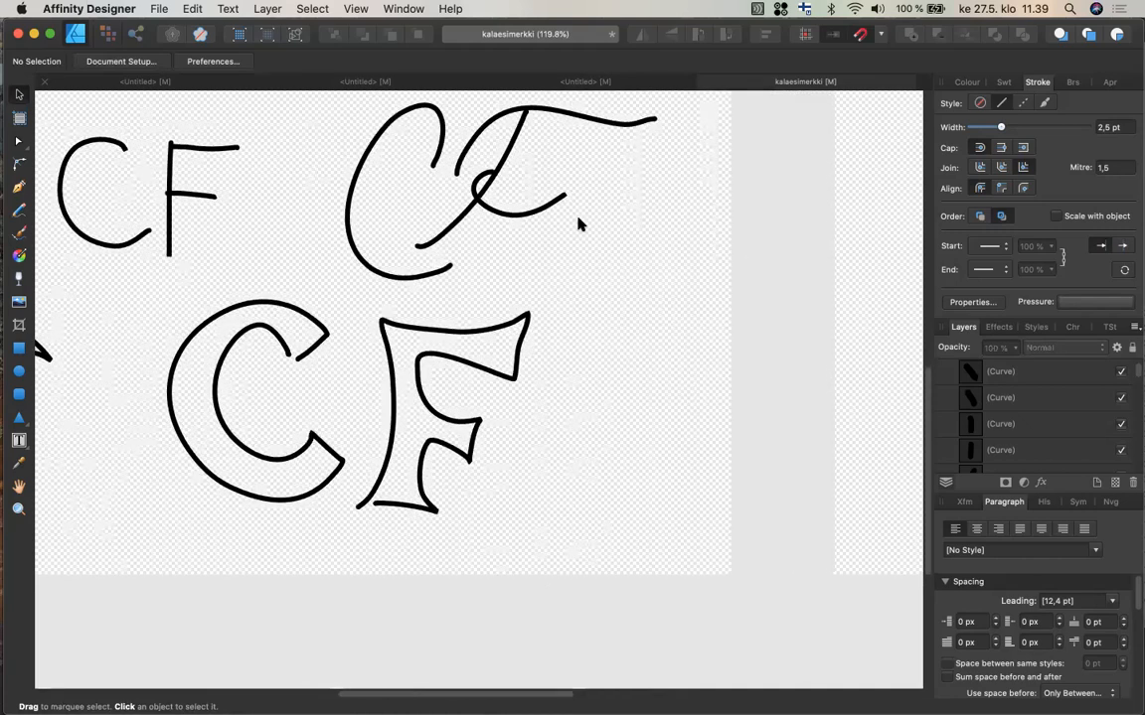
pyautogui.scroll(3, 581, 224)
pyautogui.hscroll(-2, 581, 224)
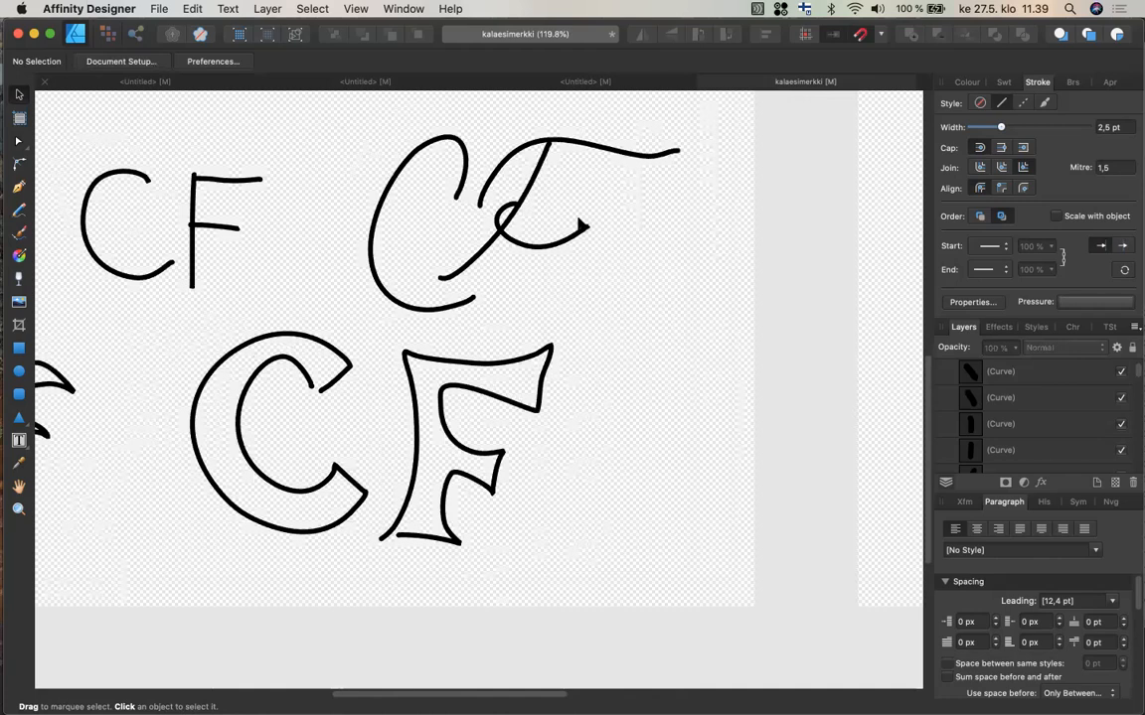
pyautogui.hscroll(-2, 581, 225)
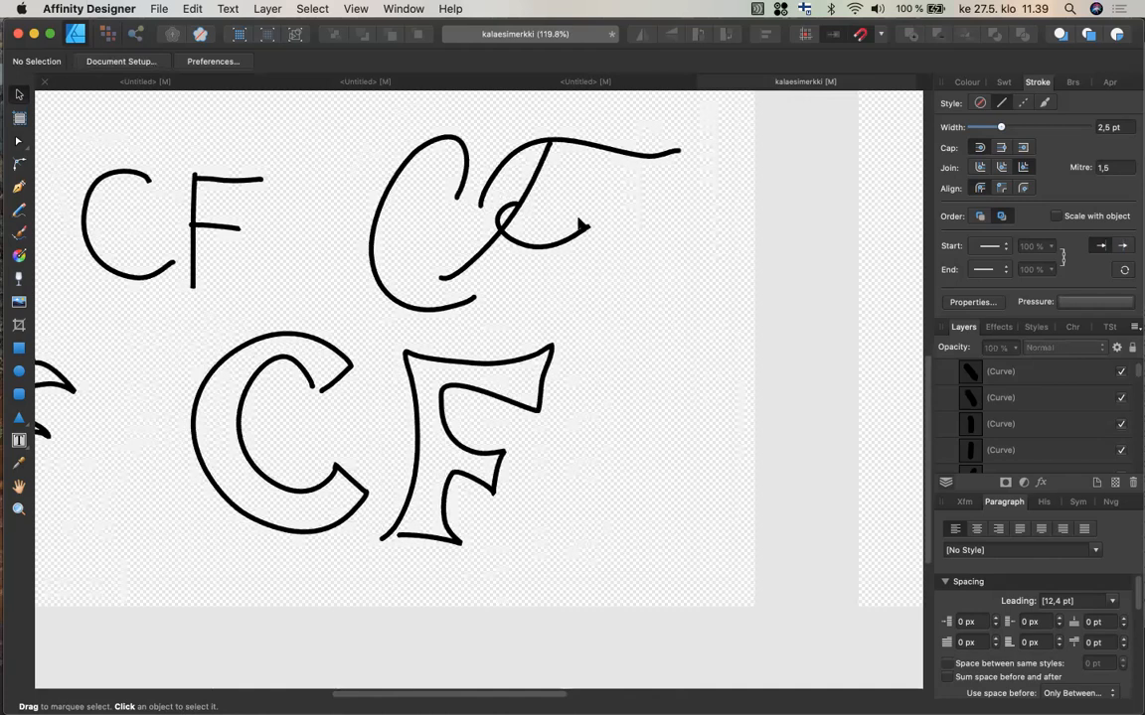
pyautogui.hscroll(-8, 581, 225)
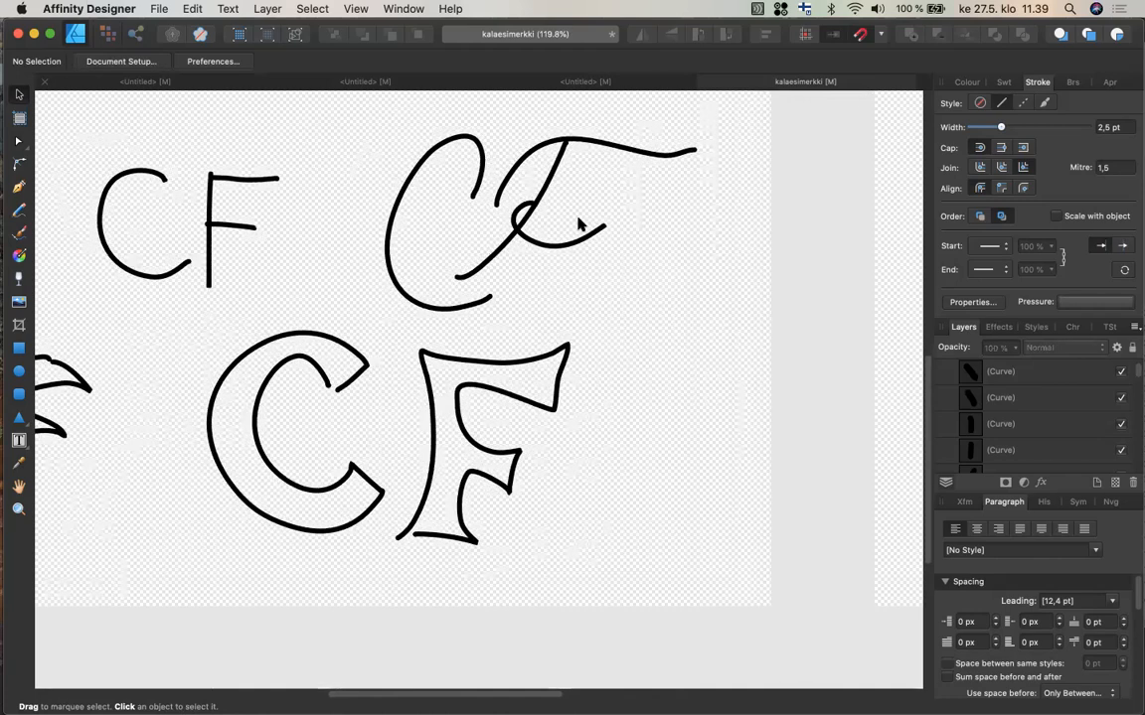
pyautogui.scroll(1, 581, 224)
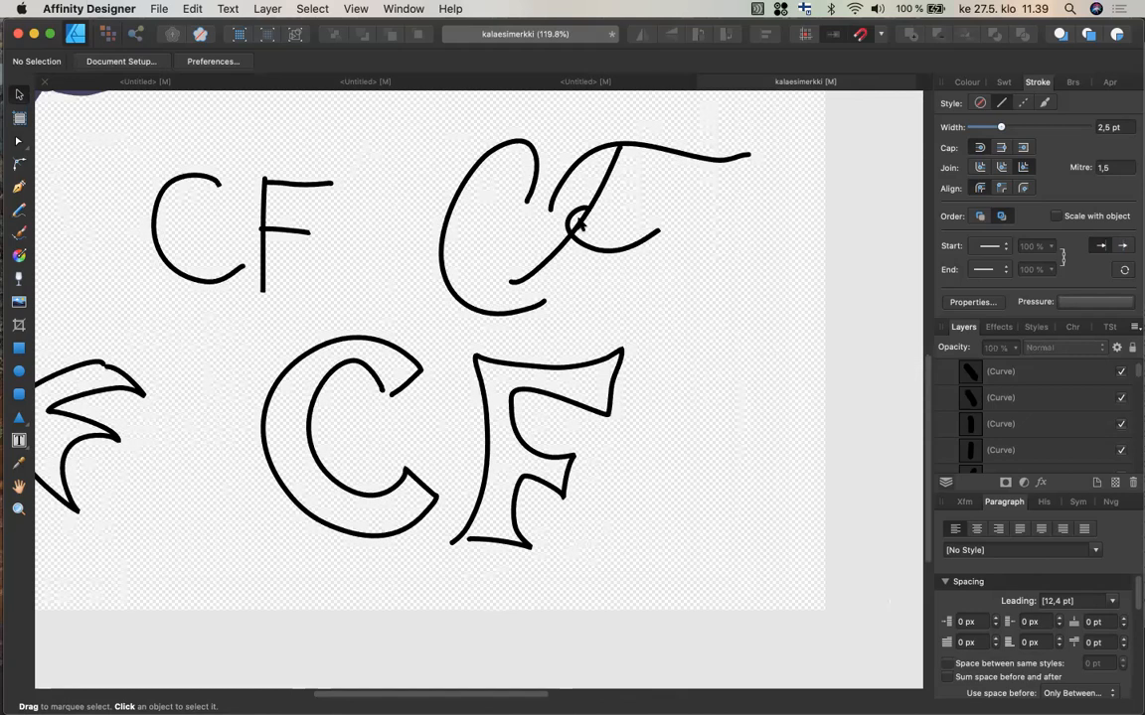
pyautogui.hscroll(-5, 581, 223)
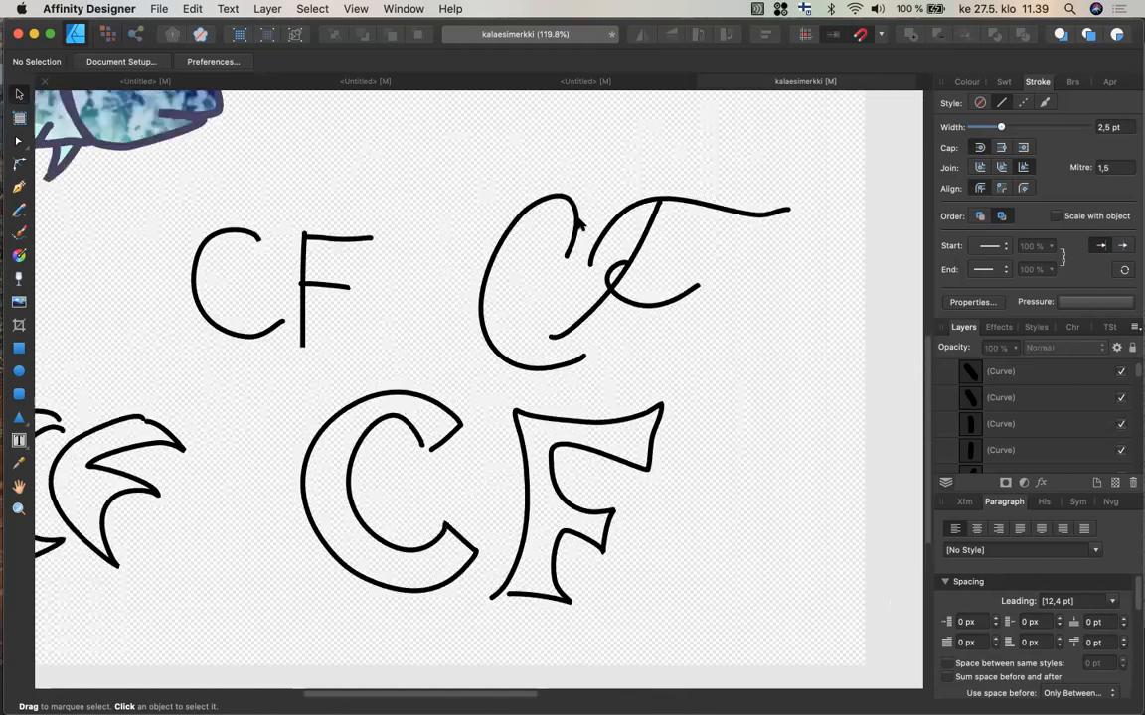
pyautogui.scroll(2, 581, 224)
pyautogui.hscroll(2, 581, 223)
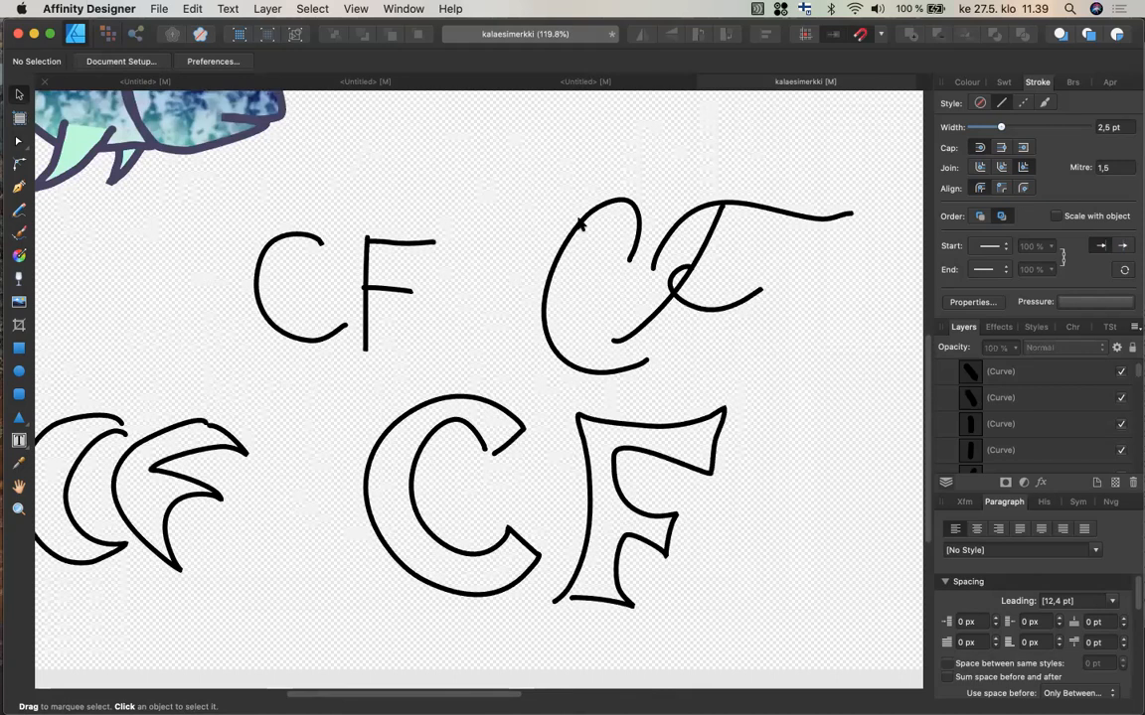
pyautogui.scroll(-3, 582, 226)
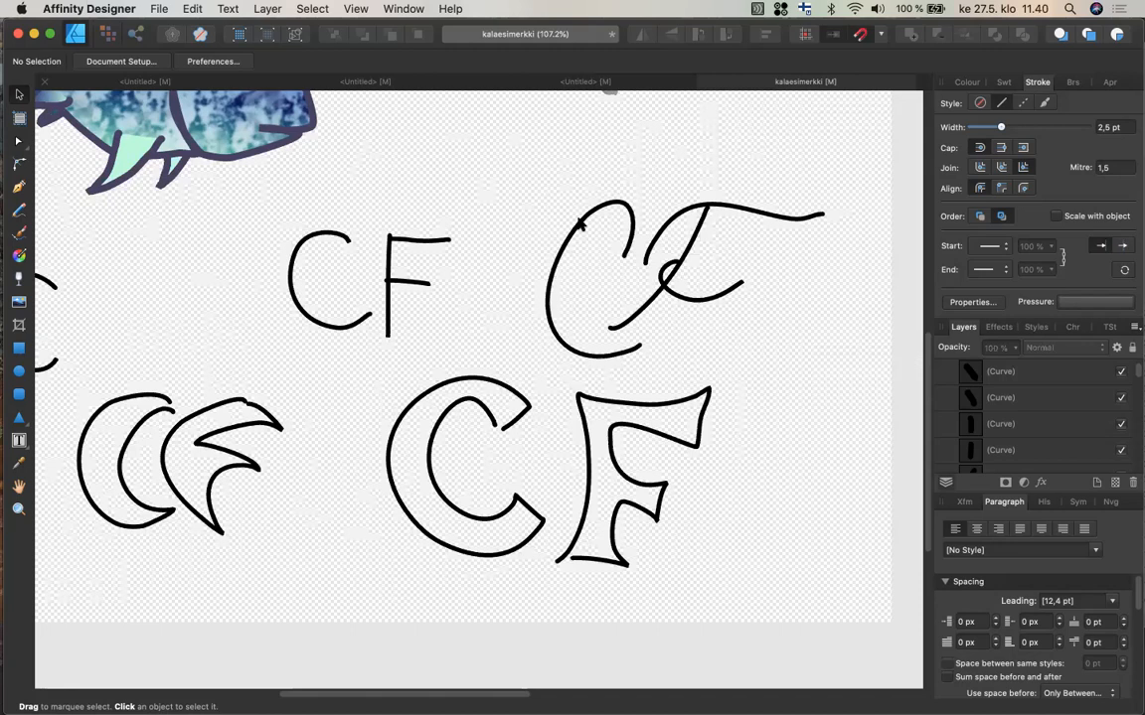
pyautogui.hscroll(3, 581, 225)
pyautogui.scroll(1, 581, 224)
pyautogui.hscroll(6, 579, 224)
pyautogui.scroll(2, 579, 224)
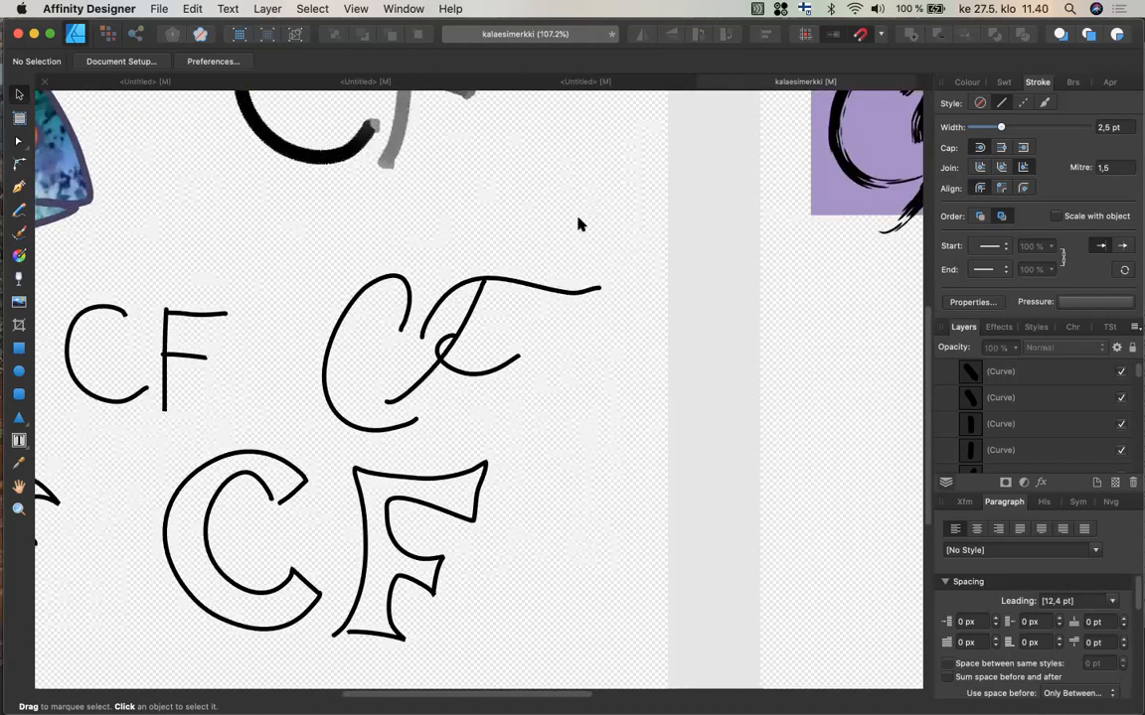
# Move the simple CF sketch onto the monogram's artboard, below the purple rectangle.
pyautogui.moveTo(237, 288); pyautogui.dragTo(64, 420)
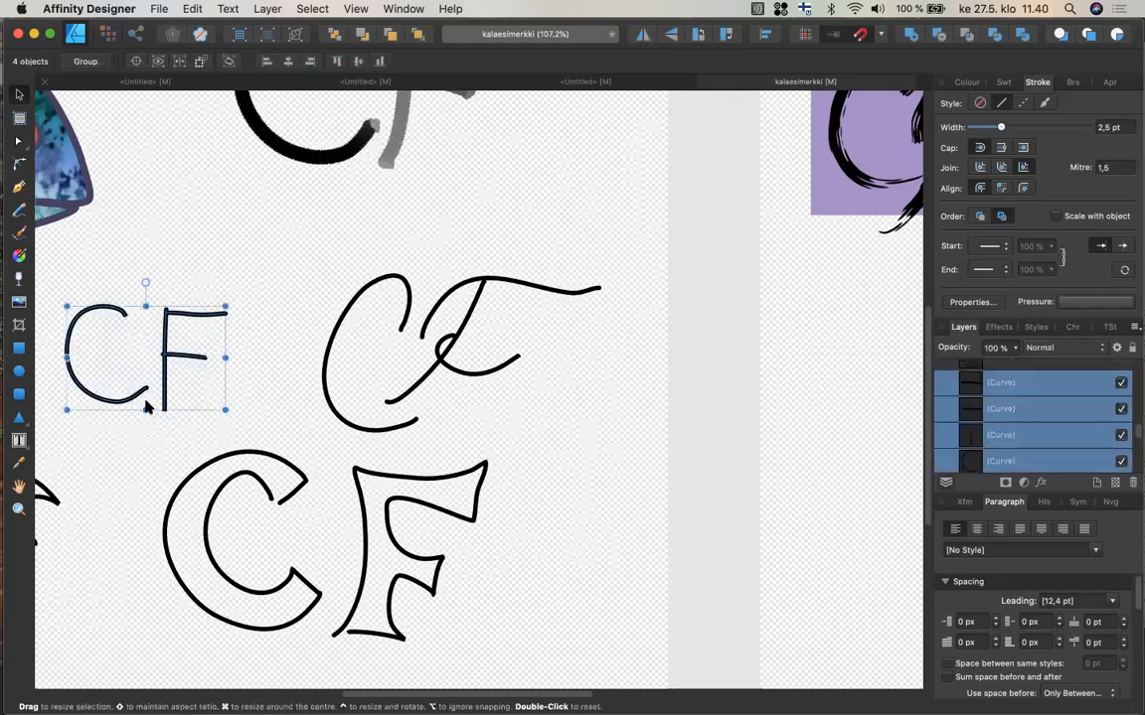
pyautogui.moveTo(162, 395); pyautogui.dragTo(875, 402)
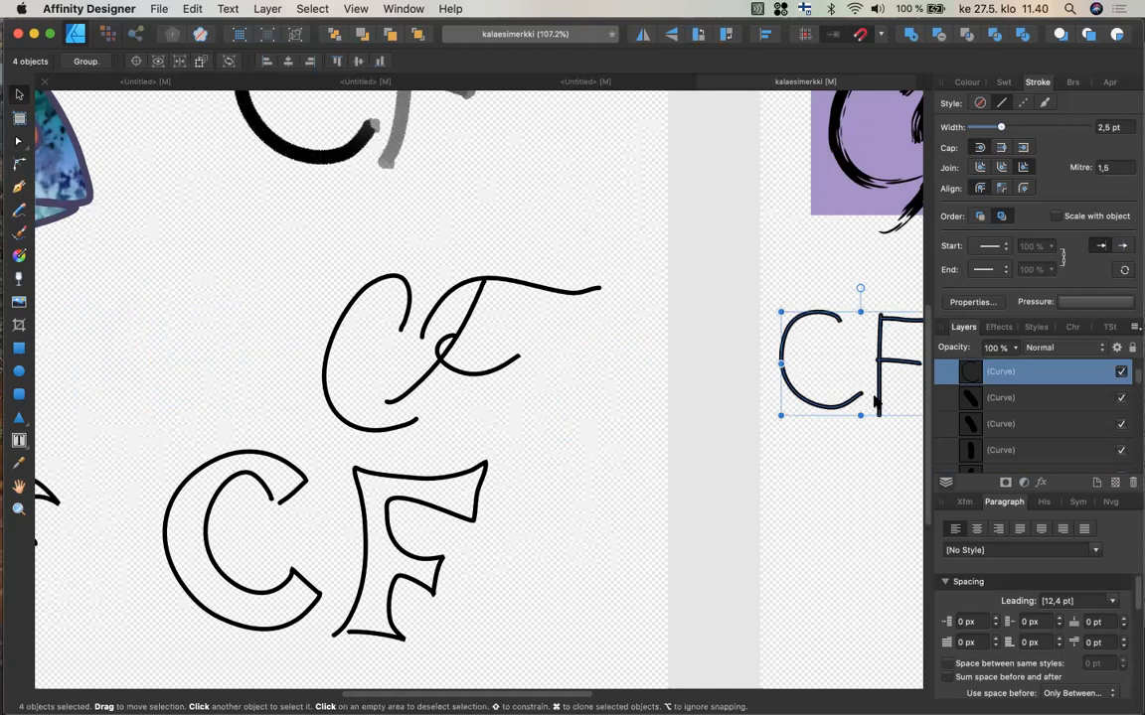
pyautogui.hscroll(6, 876, 402)
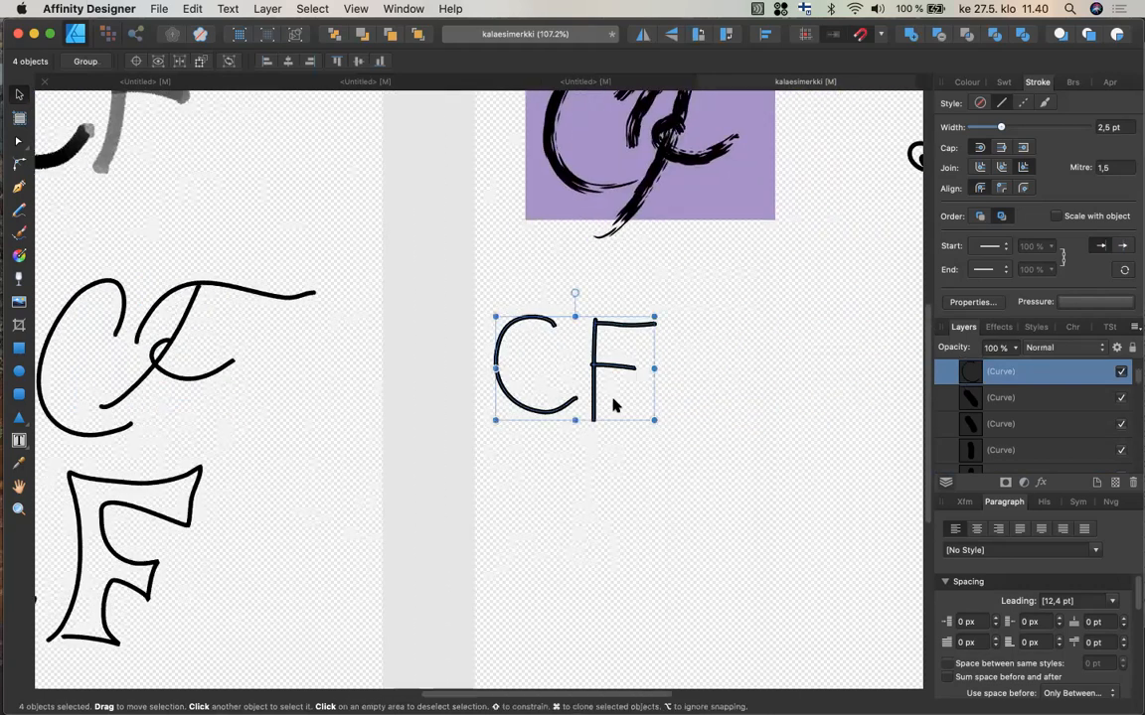
pyautogui.moveTo(596, 390); pyautogui.dragTo(683, 415)
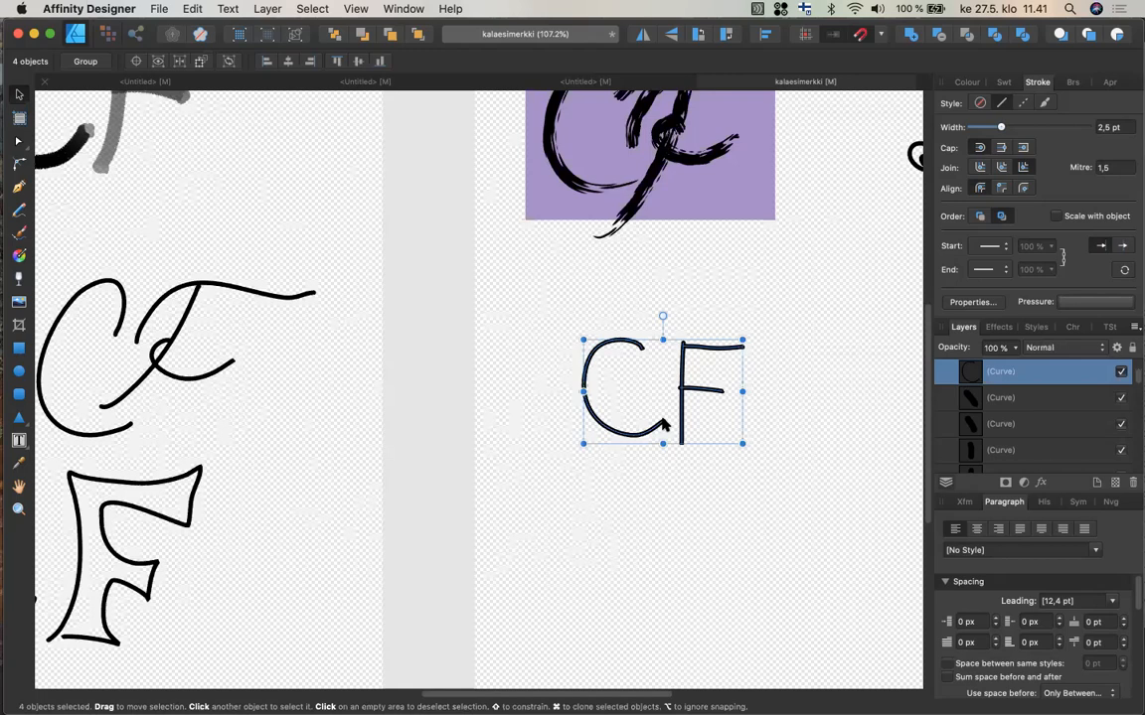
pyautogui.hscroll(-2, 664, 425)
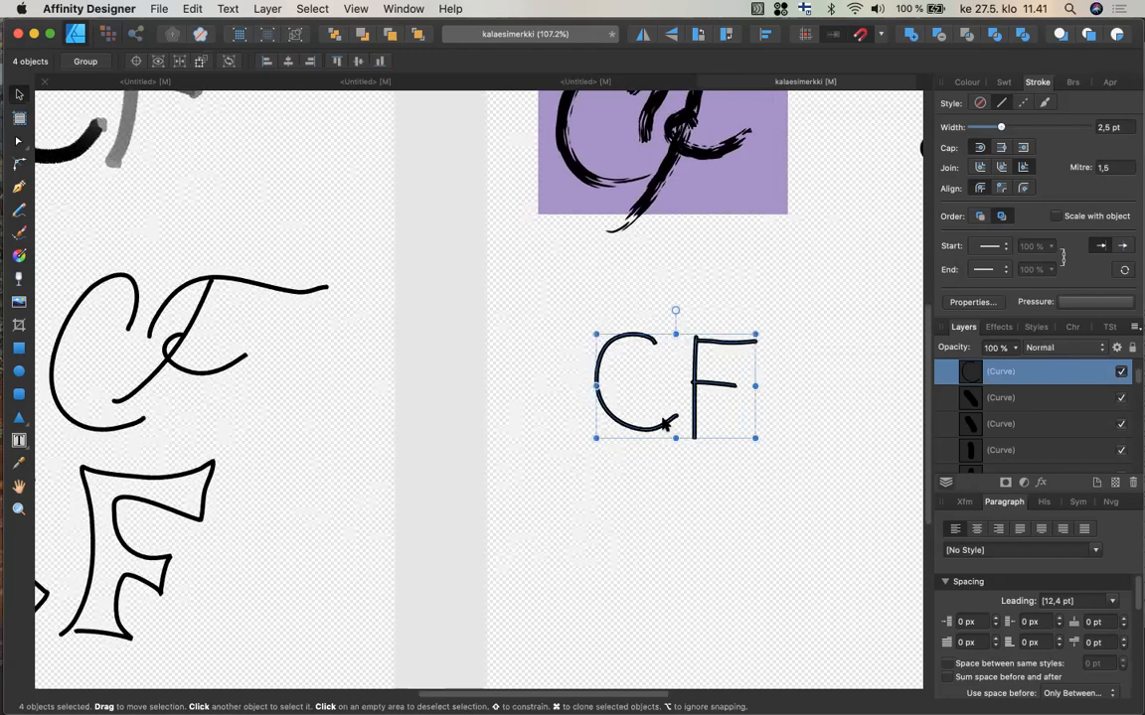
pyautogui.hscroll(-10, 664, 425)
pyautogui.scroll(4, 663, 425)
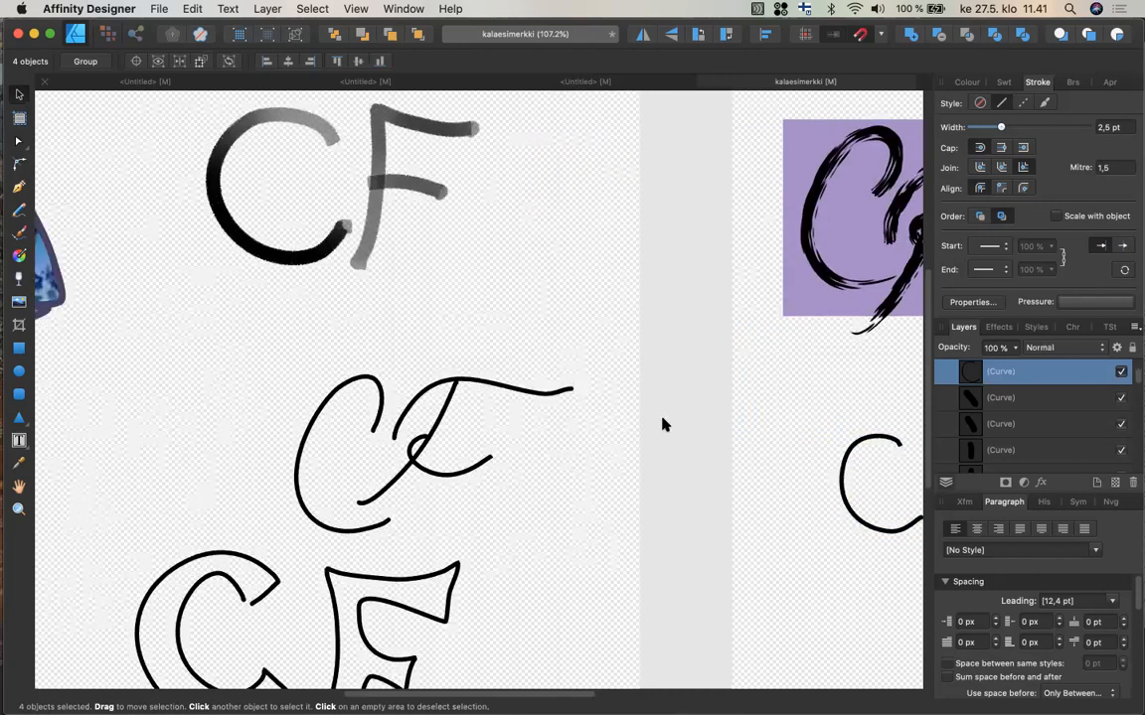
# Create artistic text reading "Start writing anything at all" beside the simple CF sketch on the monogram's artboard.
pyautogui.hscroll(-12, 664, 425)
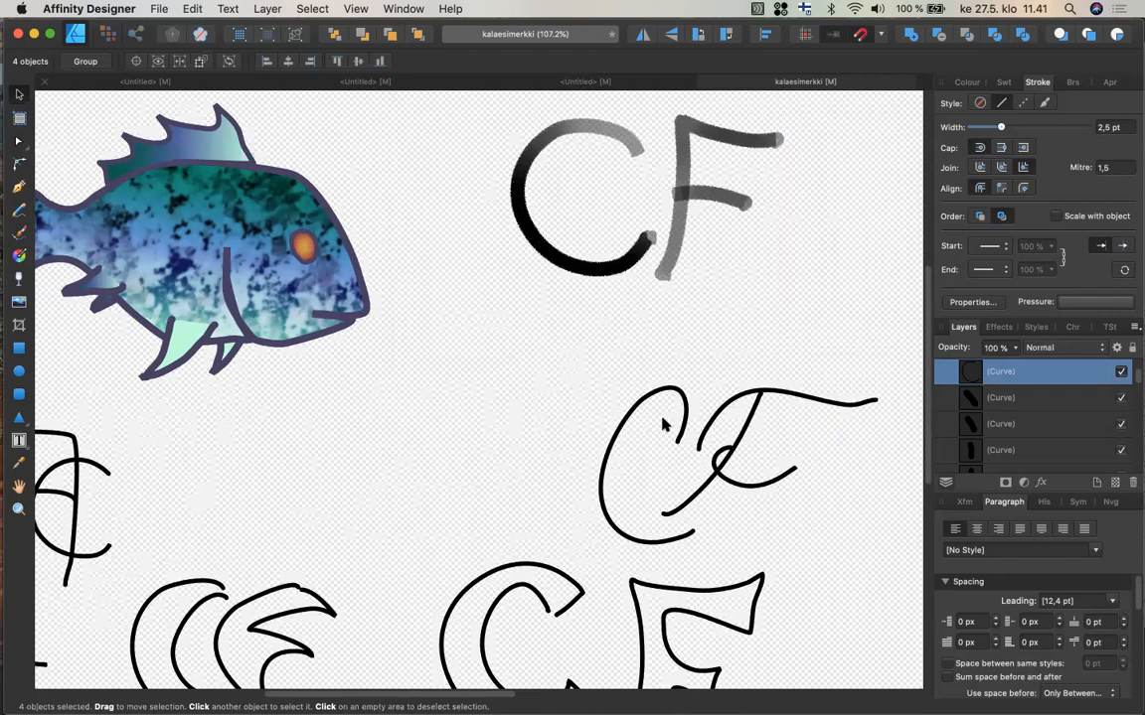
pyautogui.hscroll(10, 664, 425)
pyautogui.scroll(-4, 664, 426)
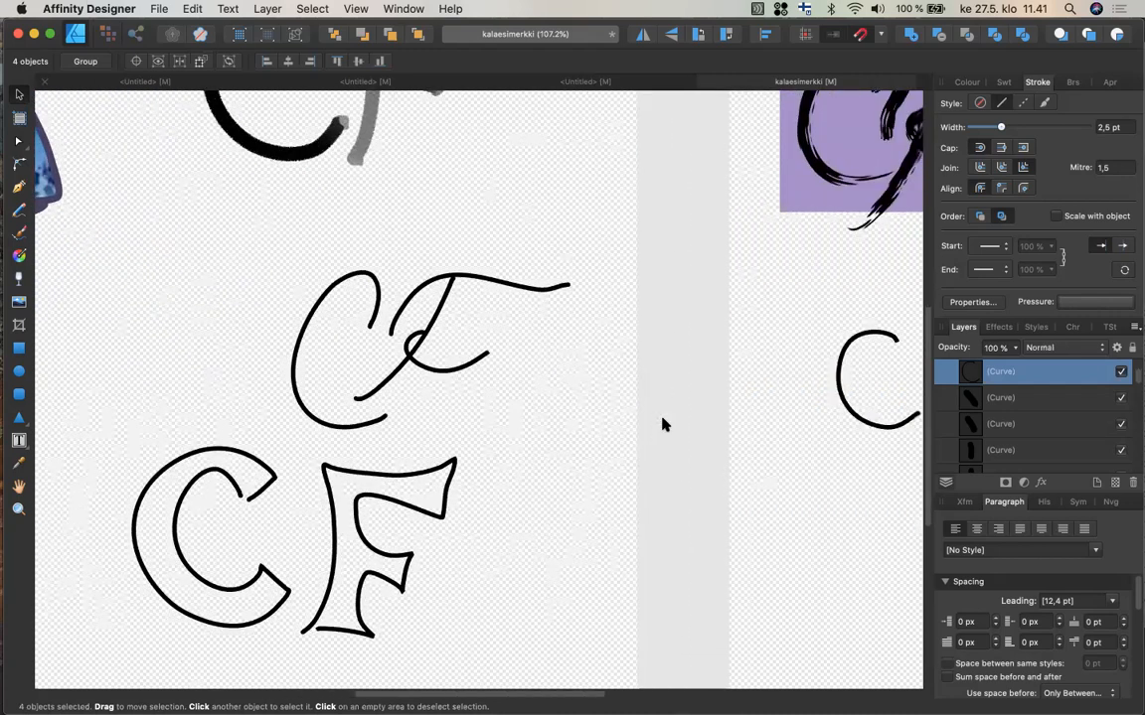
pyautogui.hscroll(15, 663, 425)
pyautogui.scroll(-2, 663, 425)
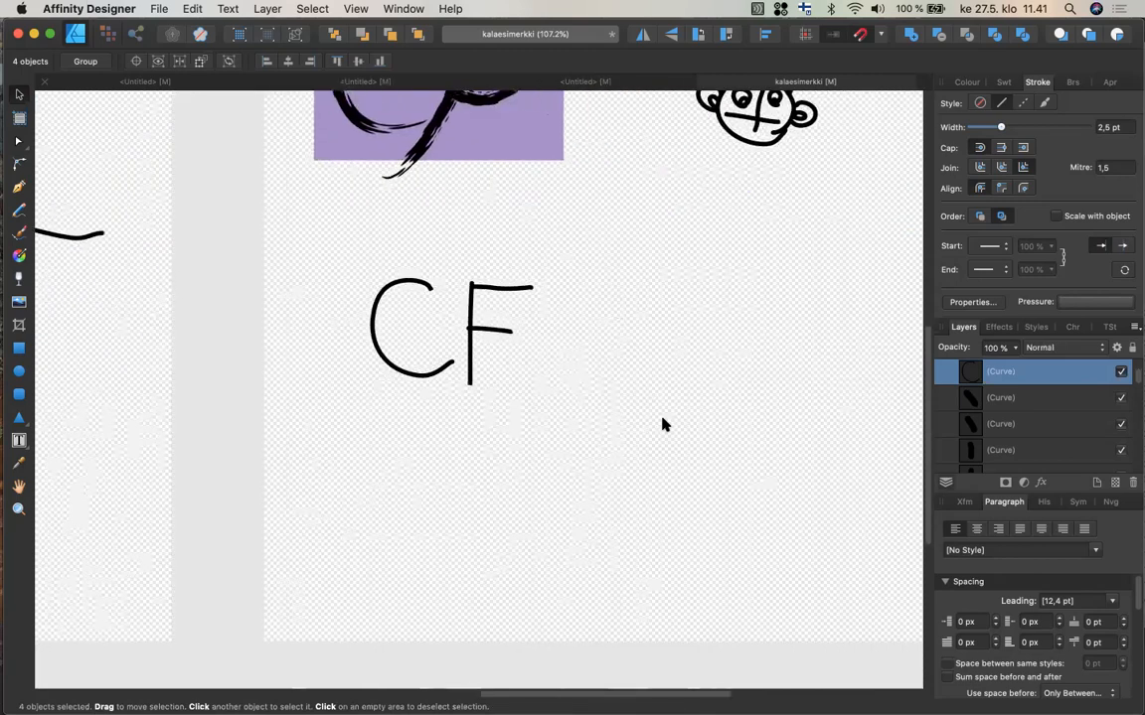
pyautogui.hscroll(4, 664, 425)
pyautogui.scroll(2, 664, 425)
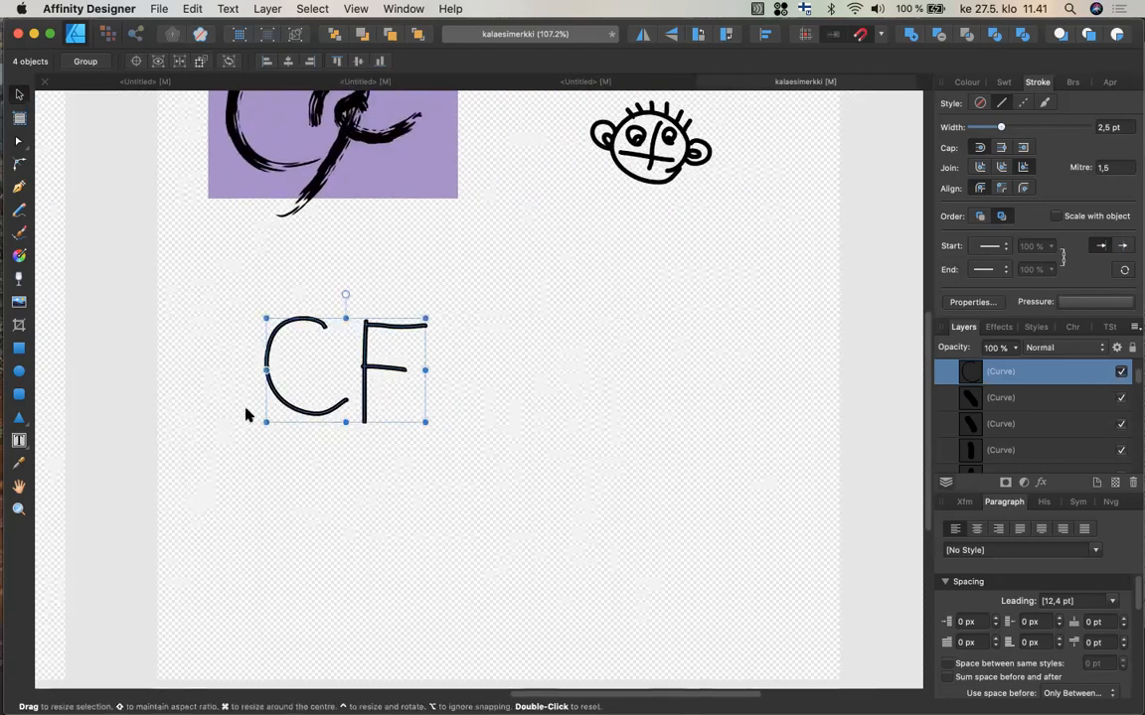
pyautogui.click(18, 441)
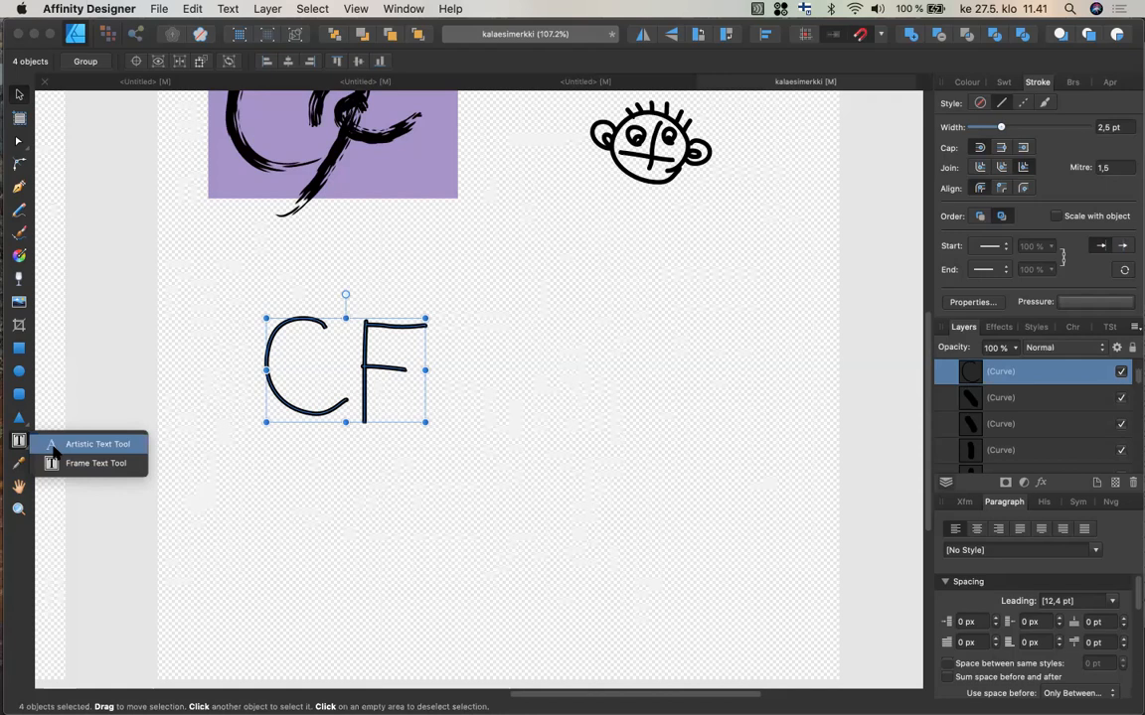
pyautogui.click(98, 444)
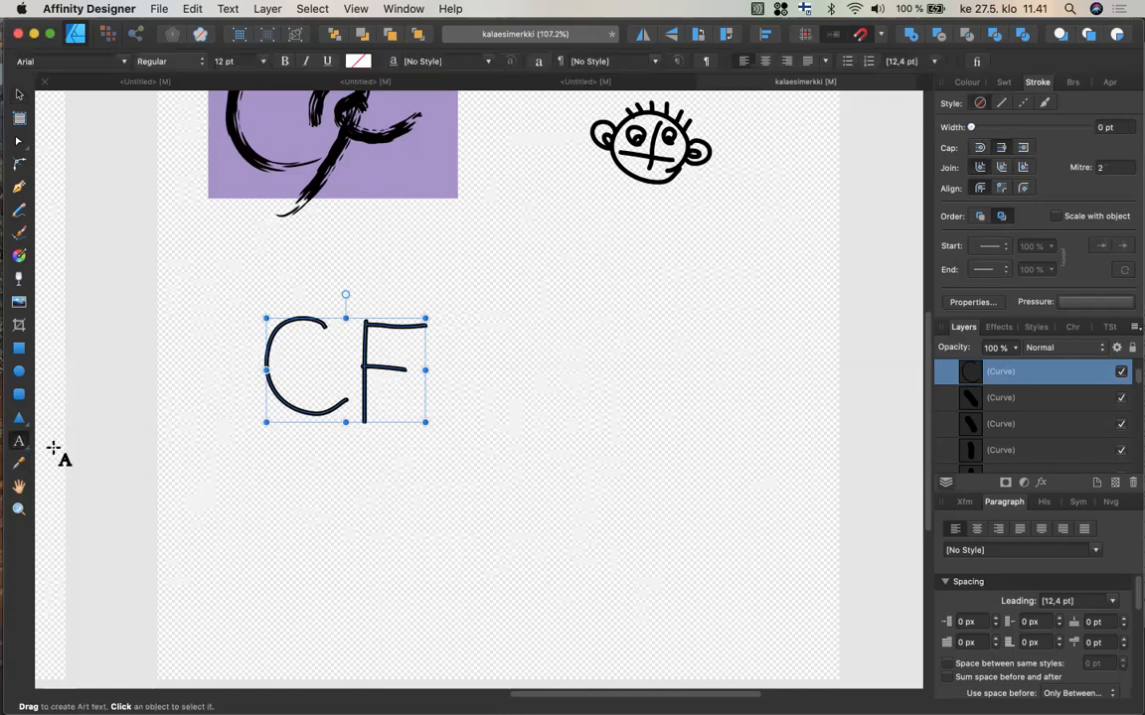
pyautogui.hscroll(2, 457, 328)
pyautogui.scroll(-1, 457, 327)
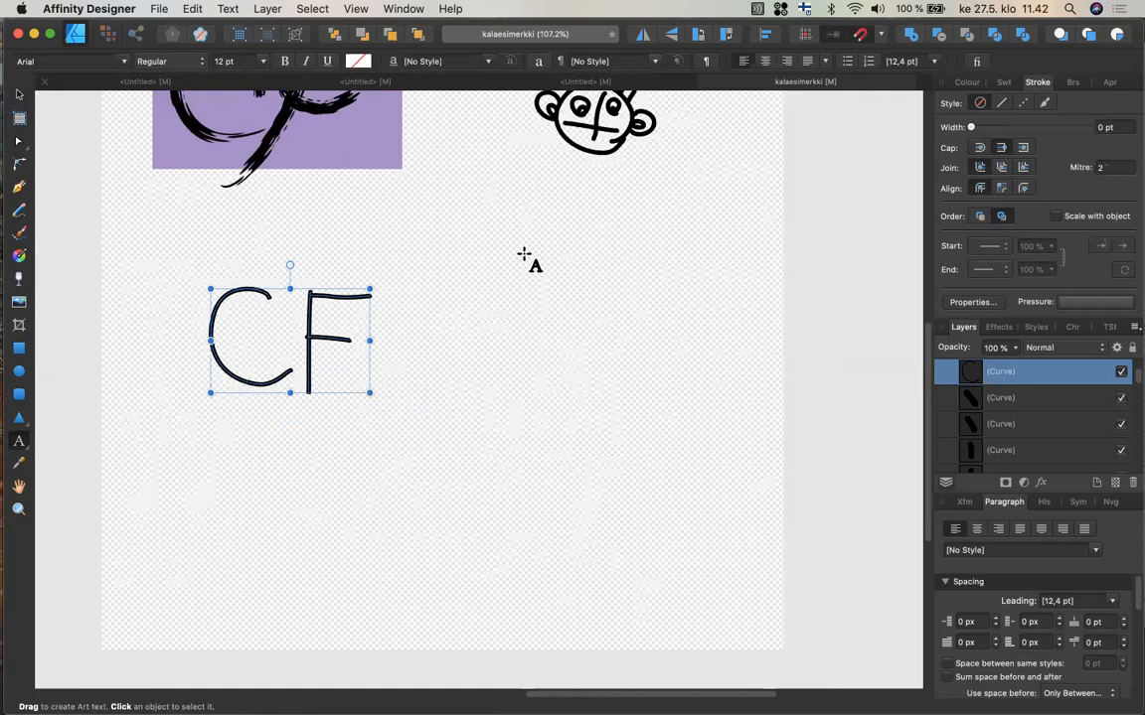
pyautogui.click(523, 255)
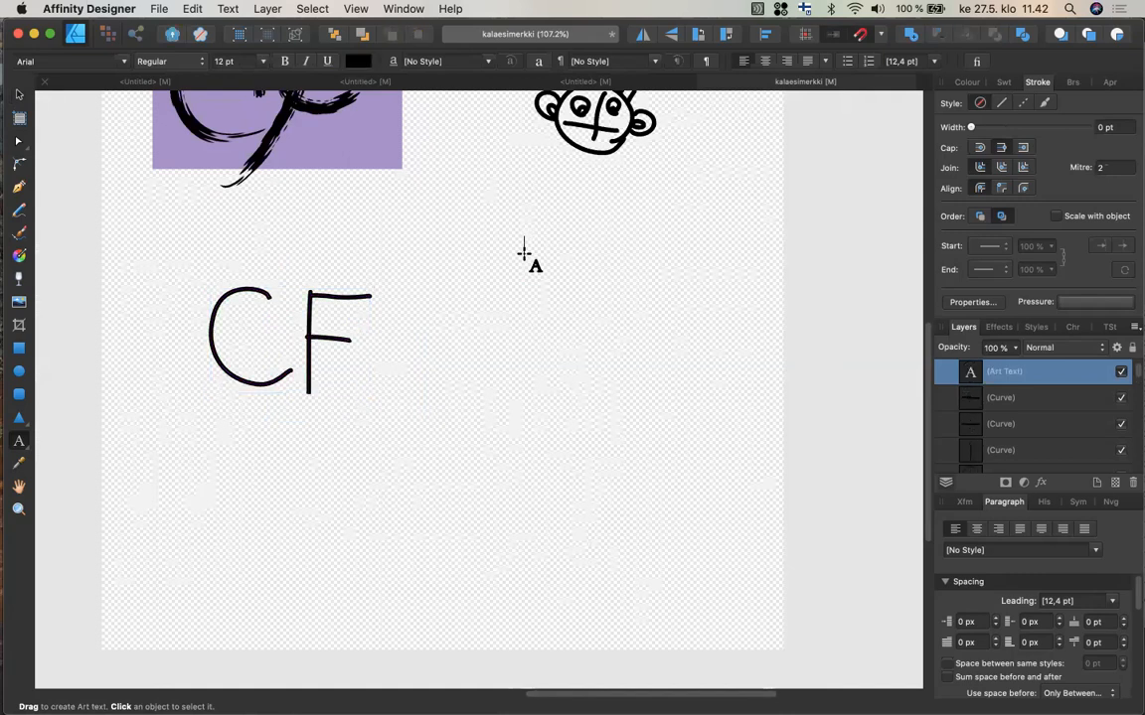
pyautogui.write('Start writing anything')
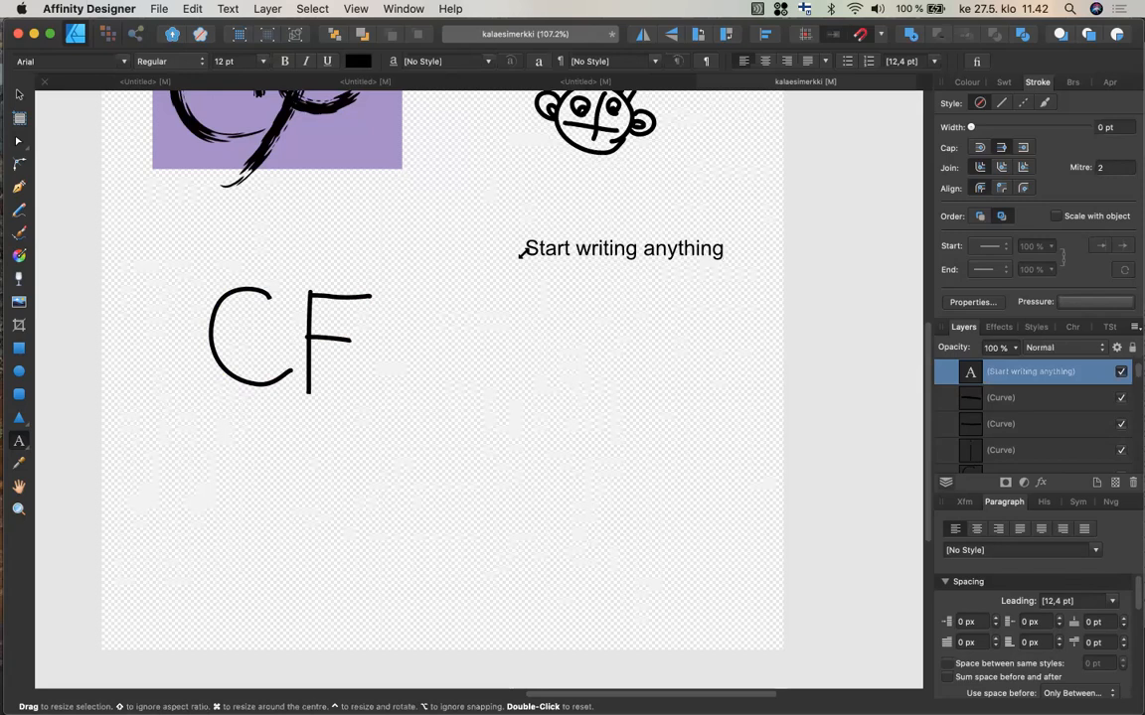
pyautogui.write('at all')
pyautogui.press('Escape')
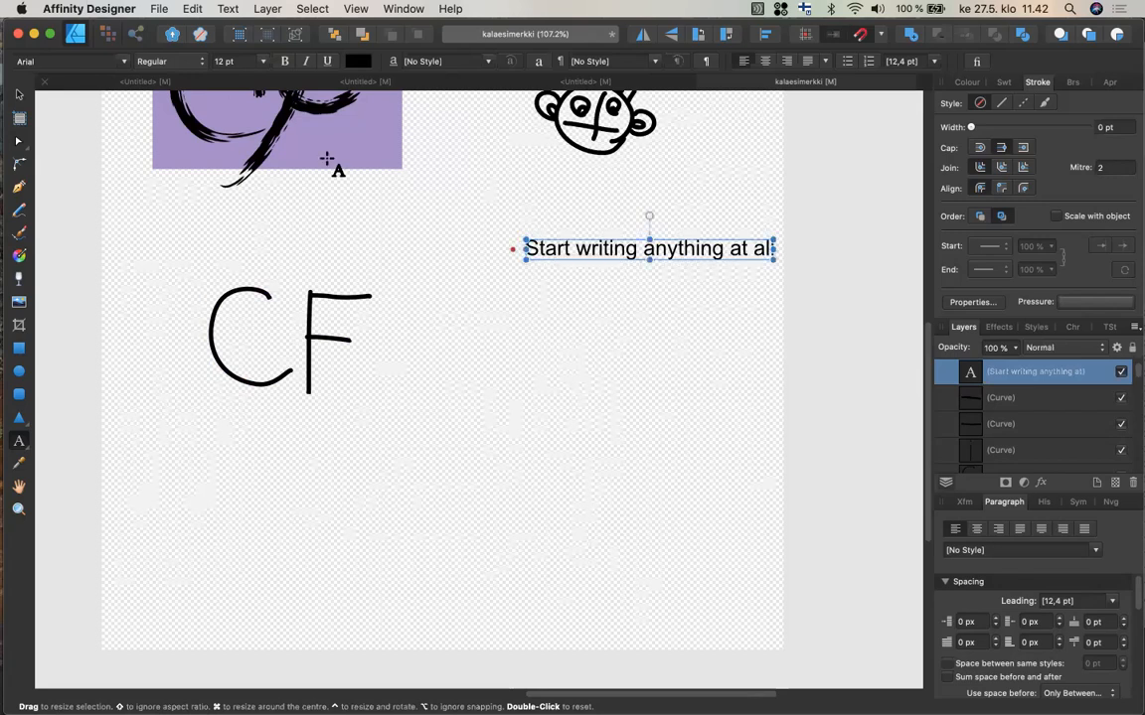
pyautogui.click(123, 63)
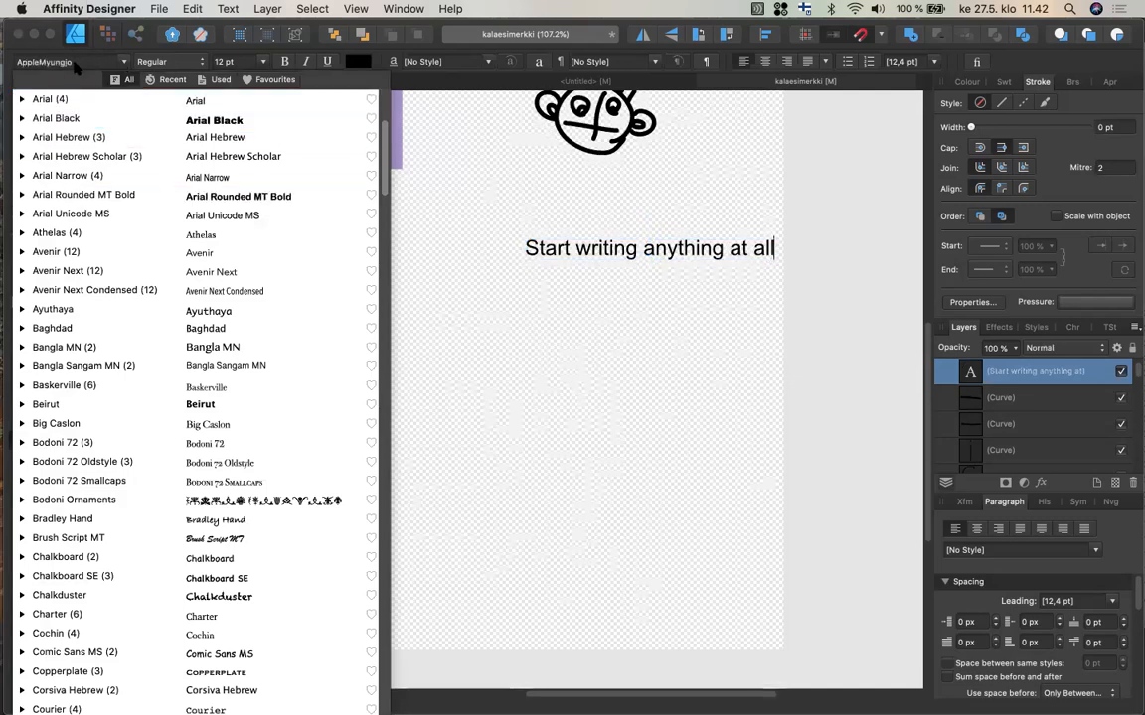
pyautogui.click(74, 62)
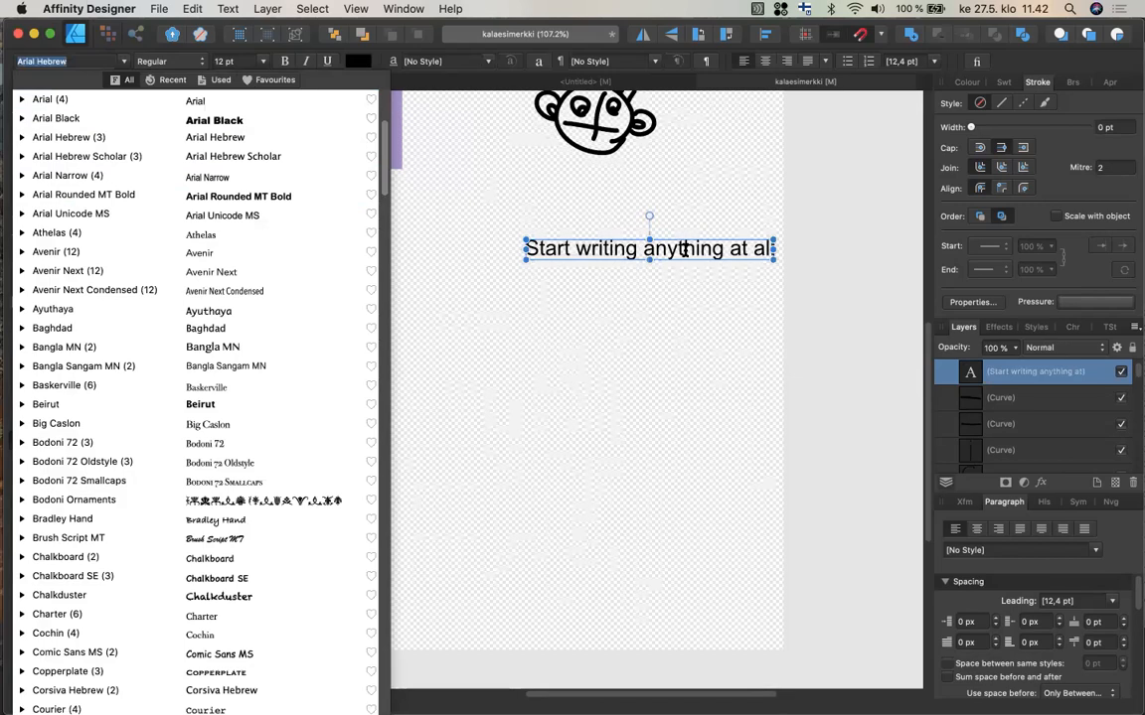
pyautogui.press('Escape')
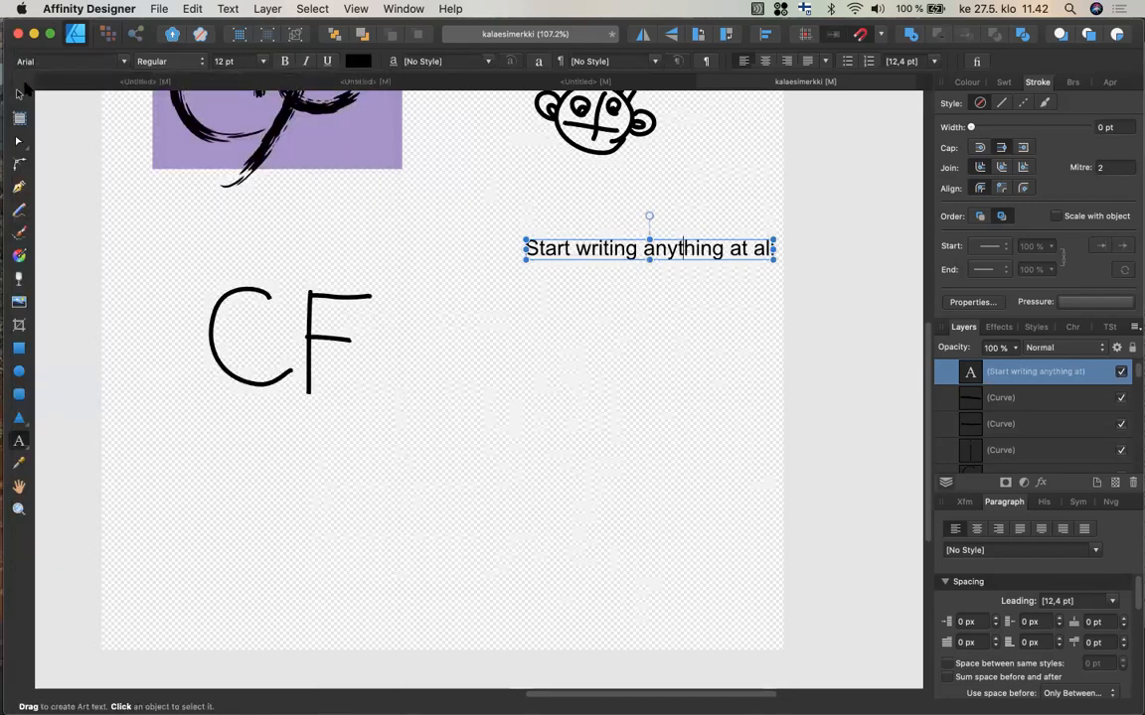
# Select the text object and nudge it slightly left and down.
pyautogui.click(20, 96)
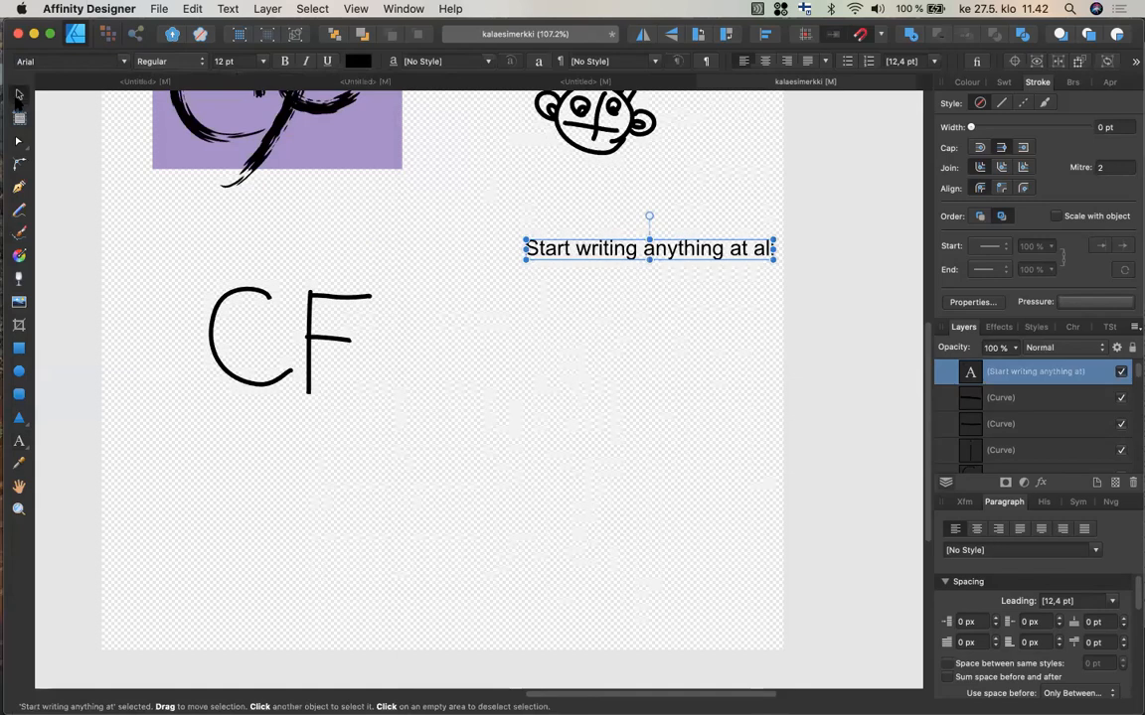
pyautogui.click(694, 254)
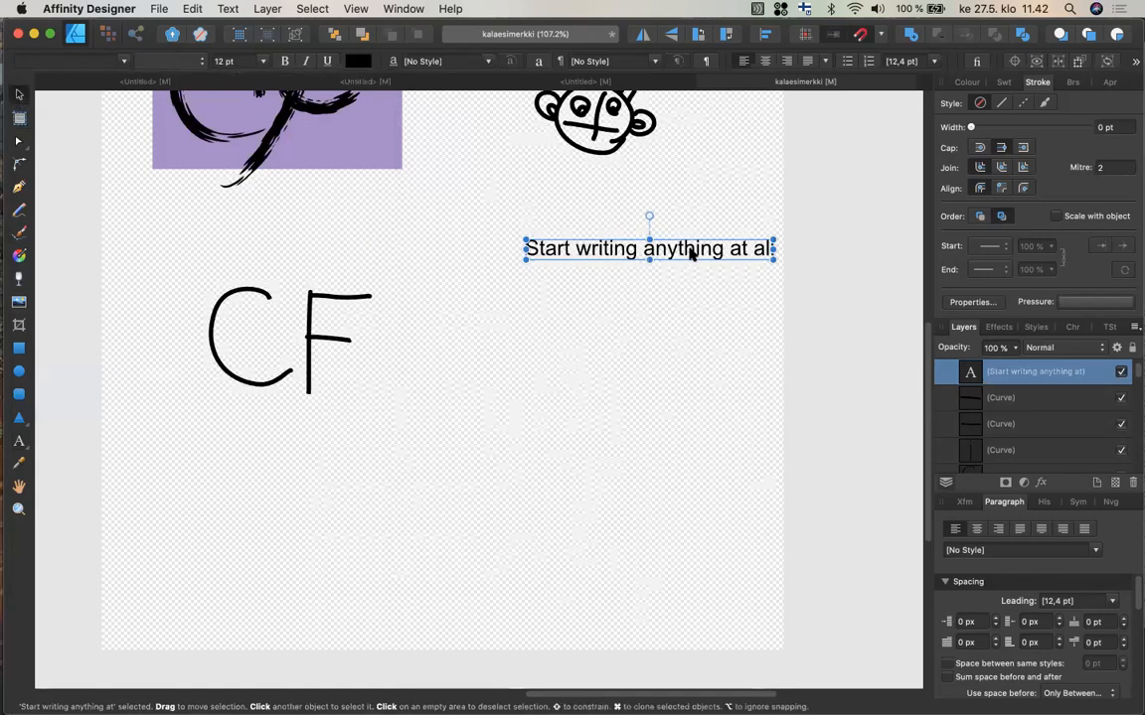
pyautogui.moveTo(693, 255); pyautogui.dragTo(678, 259)
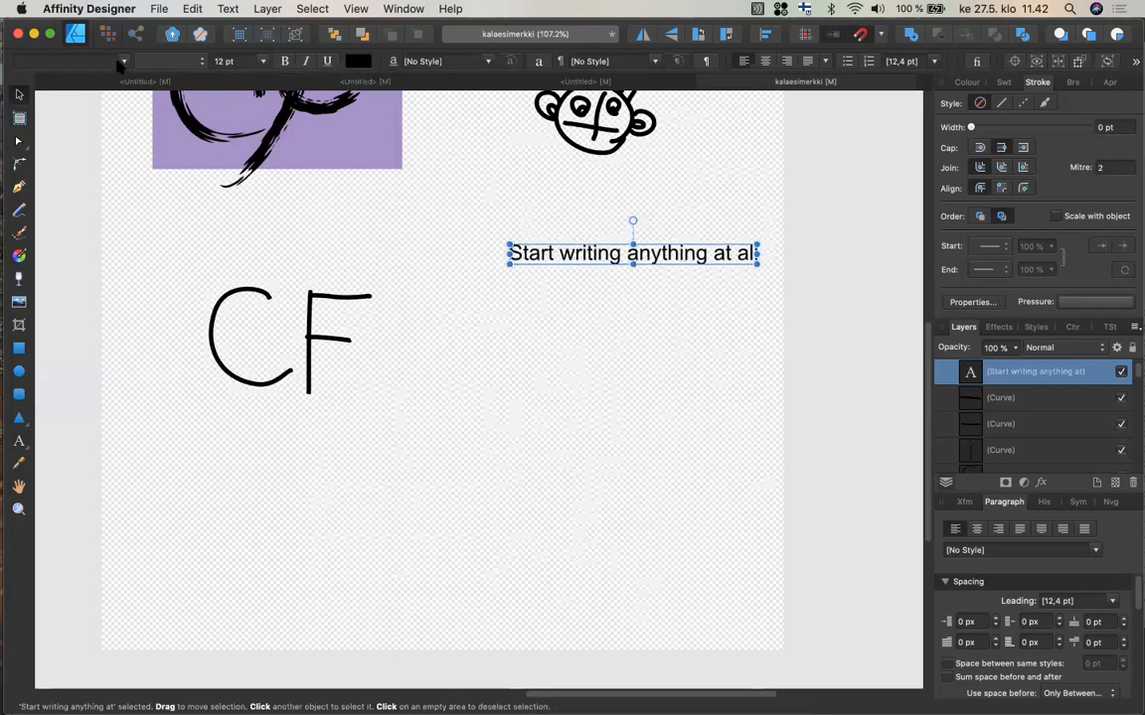
# Change the text's font to Helvetica Neue Bold.
pyautogui.click(119, 62)
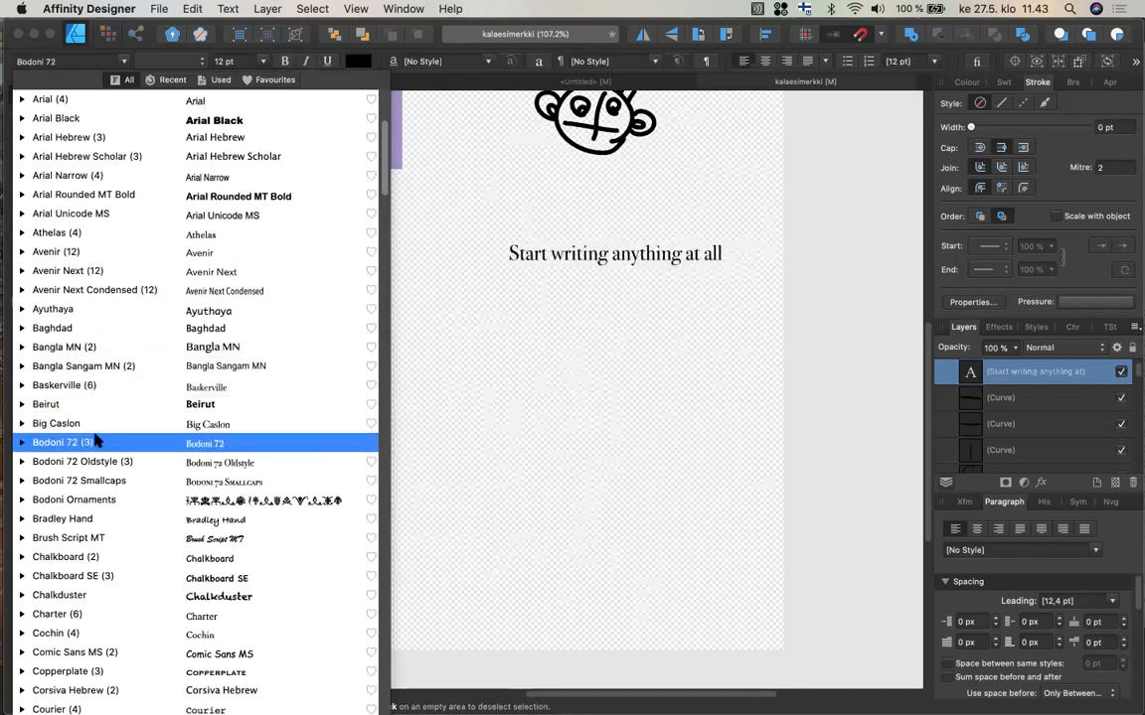
pyautogui.scroll(-5, 102, 516)
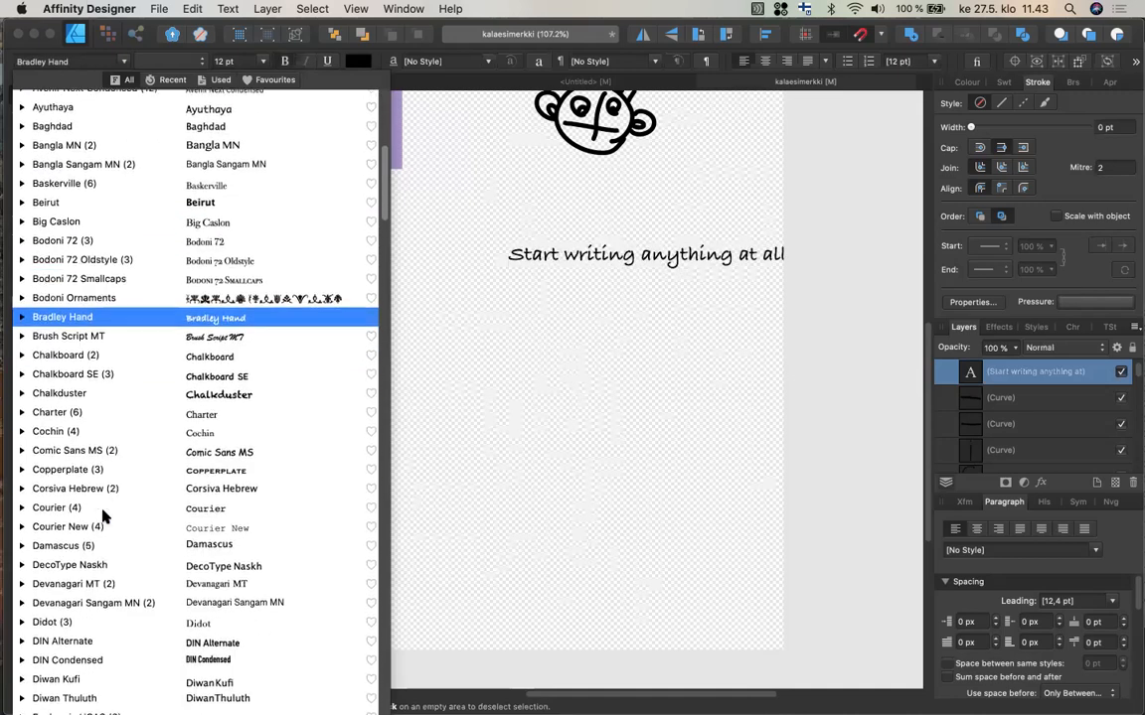
pyautogui.scroll(-10, 103, 516)
pyautogui.scroll(-4, 102, 515)
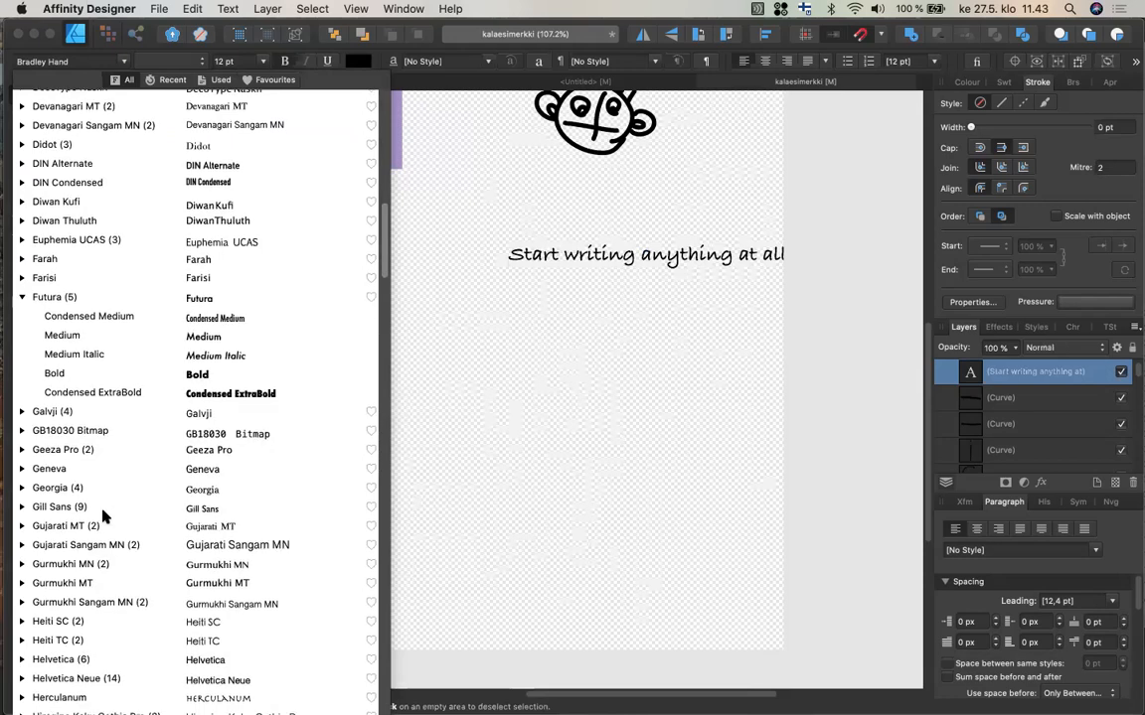
pyautogui.scroll(-4, 102, 516)
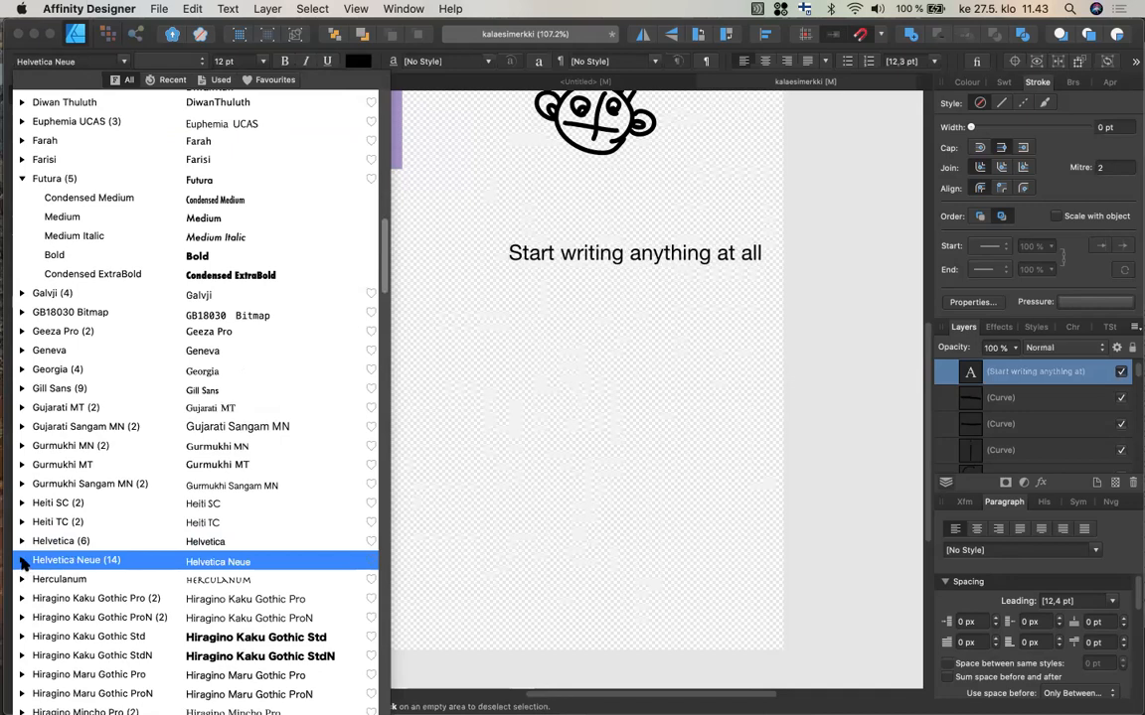
pyautogui.click(22, 561)
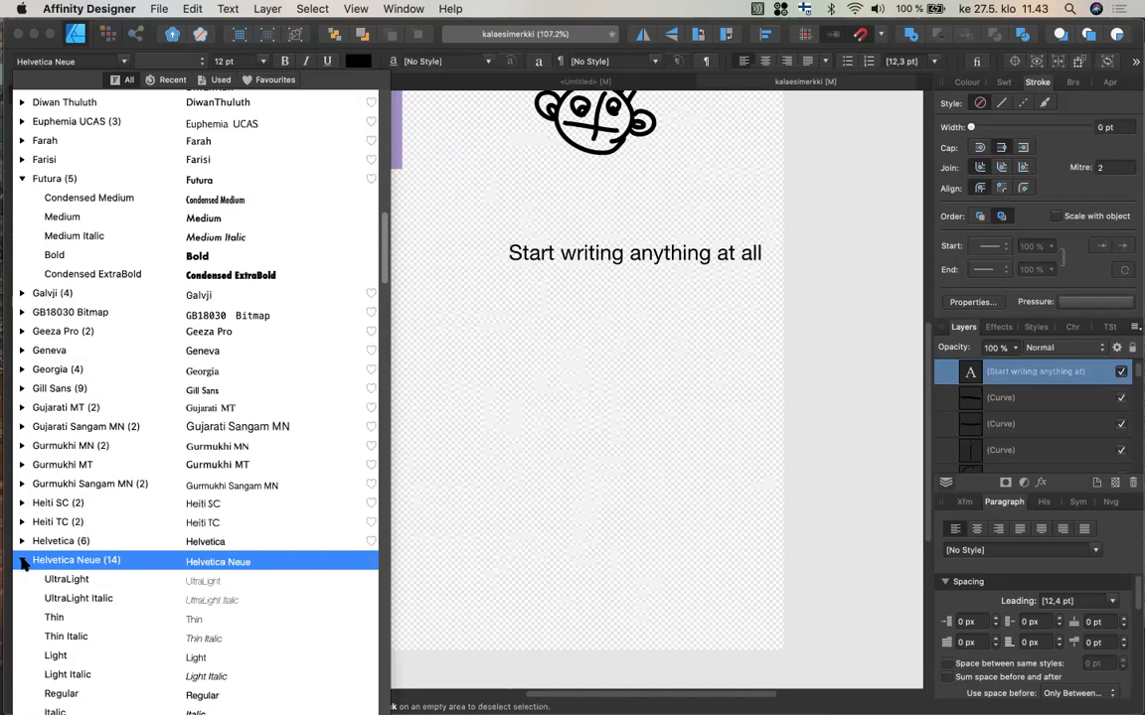
pyautogui.click(69, 693)
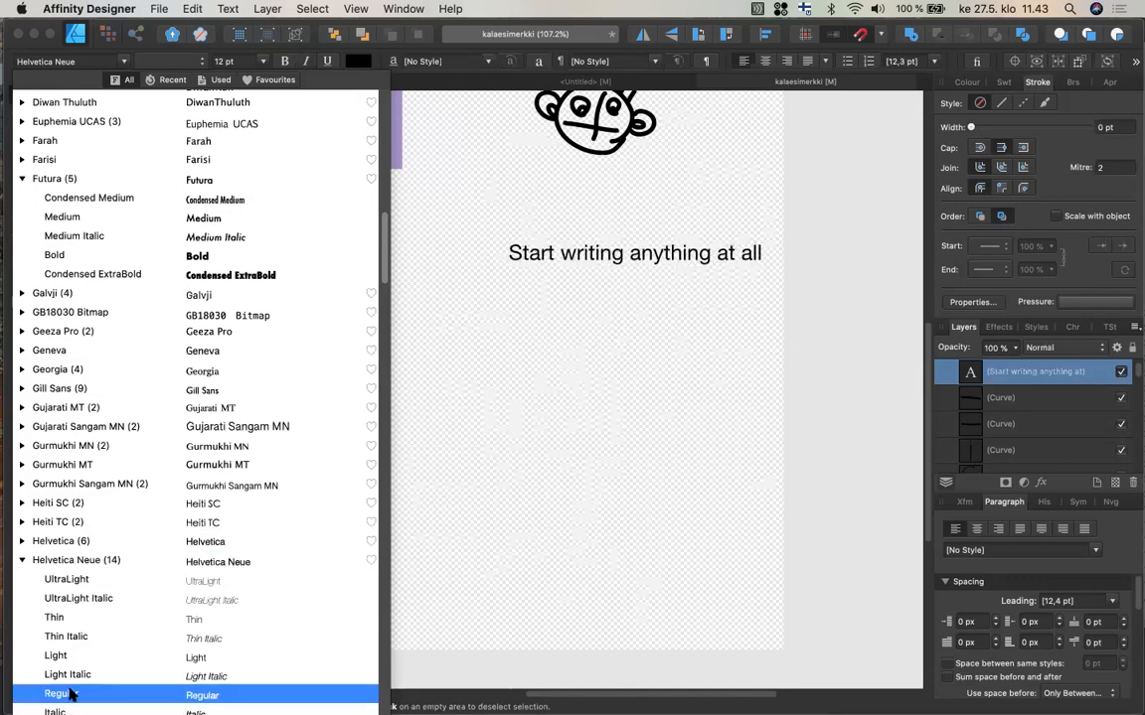
pyautogui.click(80, 675)
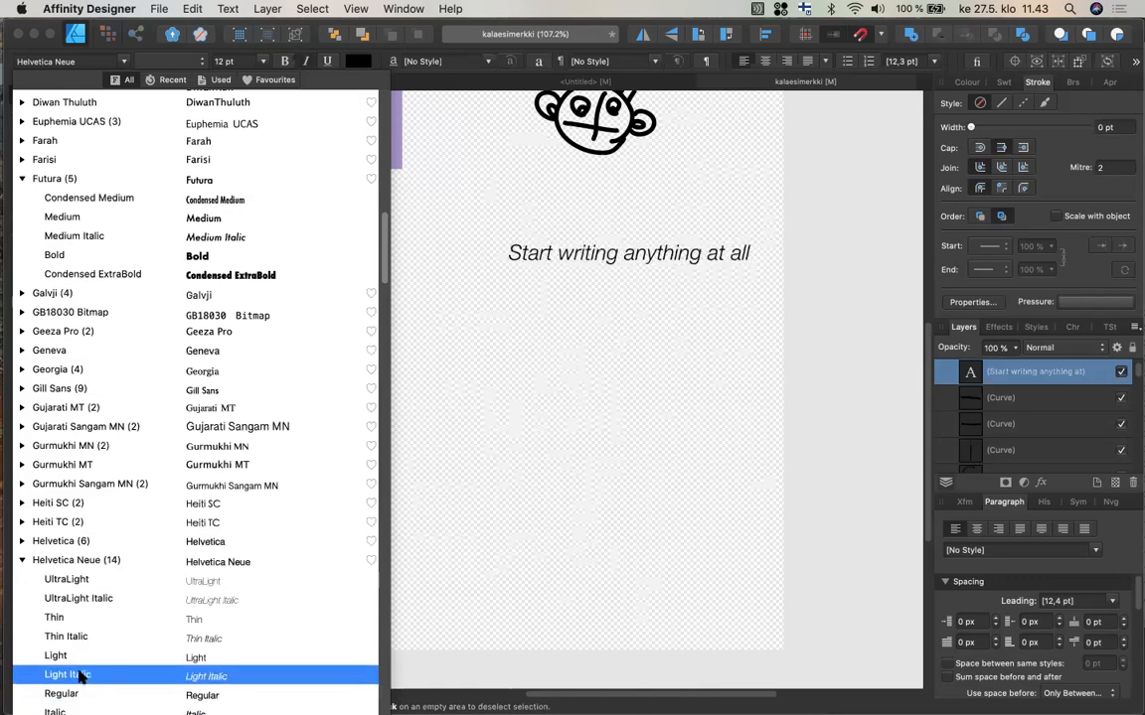
pyautogui.scroll(-3, 80, 676)
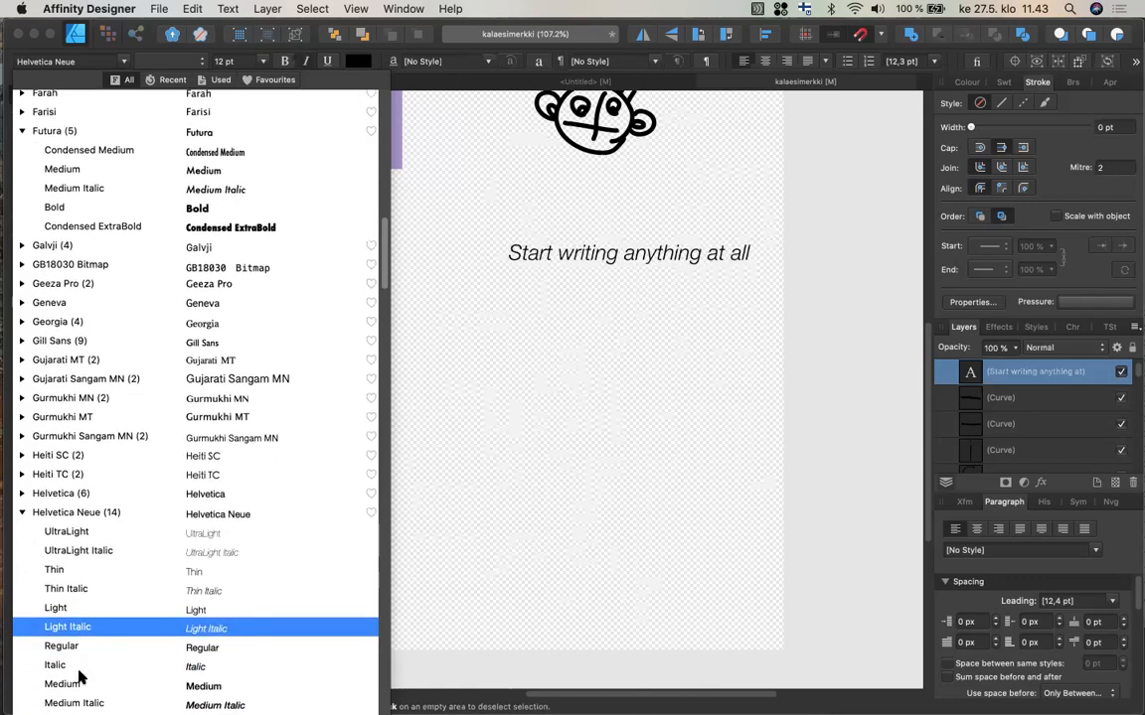
pyautogui.click(97, 683)
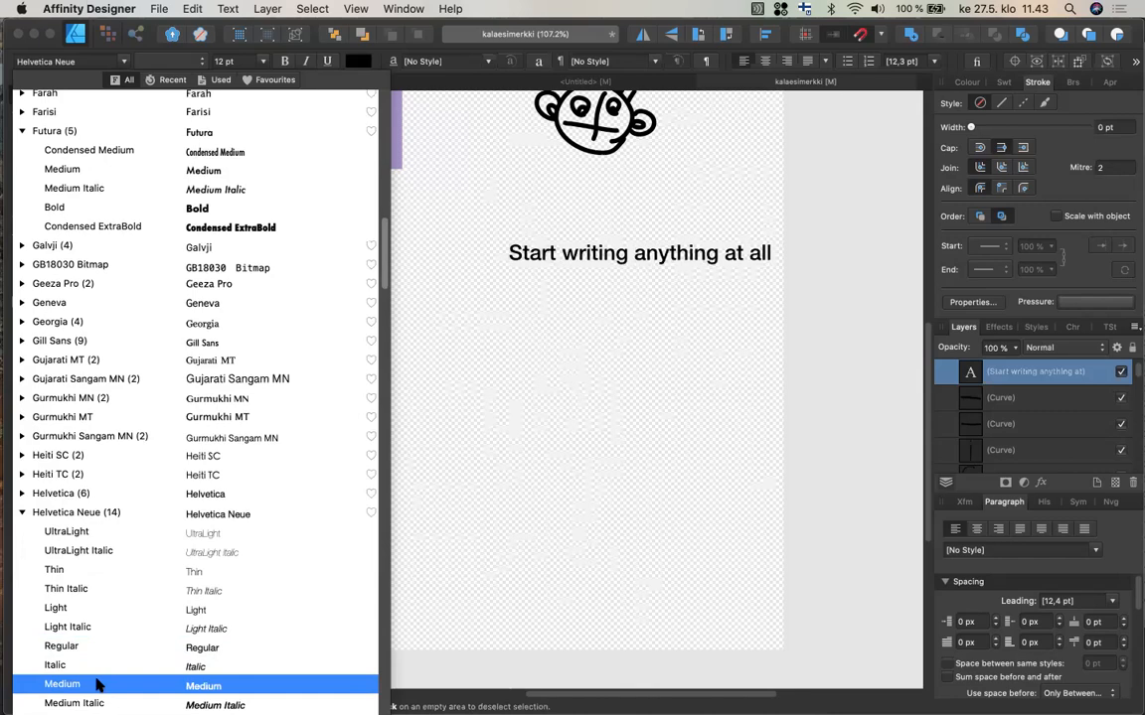
pyautogui.scroll(-5, 97, 684)
pyautogui.click(102, 655)
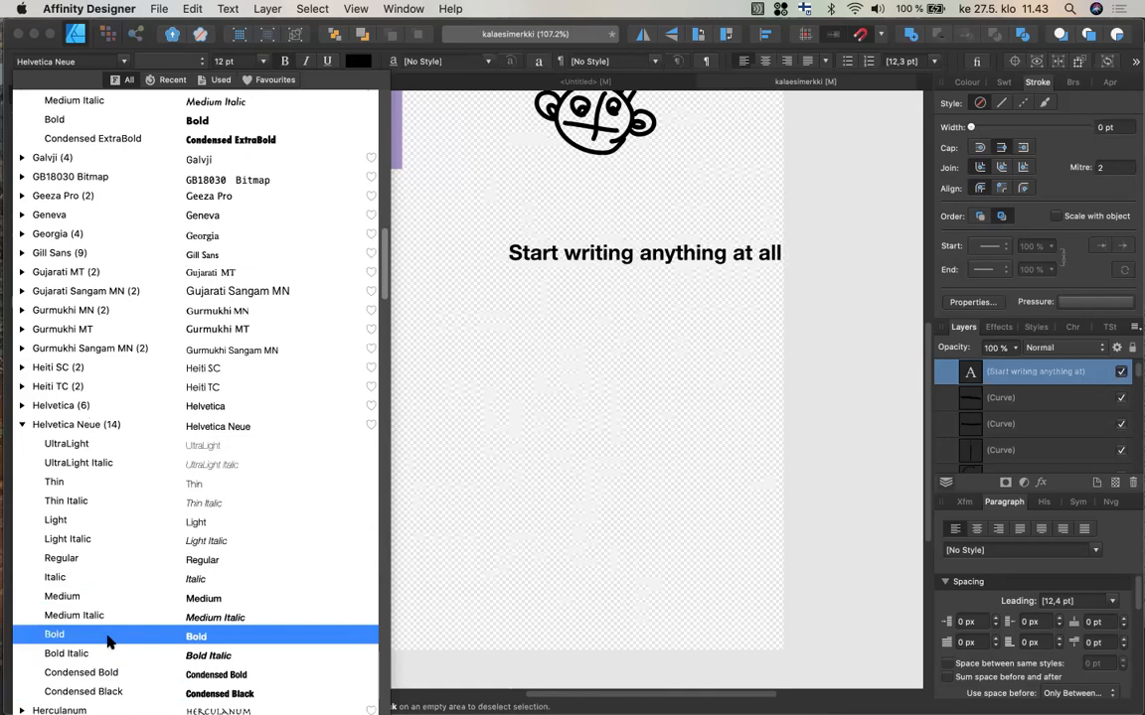
pyautogui.click(109, 643)
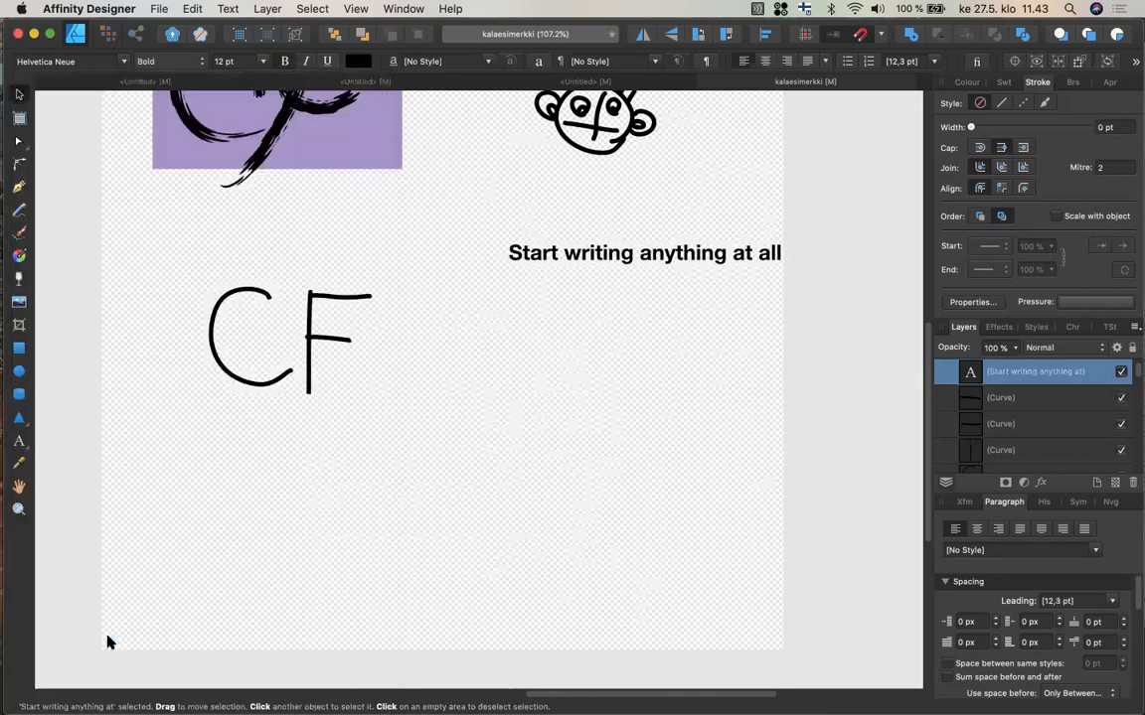
# Move the text left above the CF sketch and set its font size to 24 pt.
pyautogui.click(261, 61)
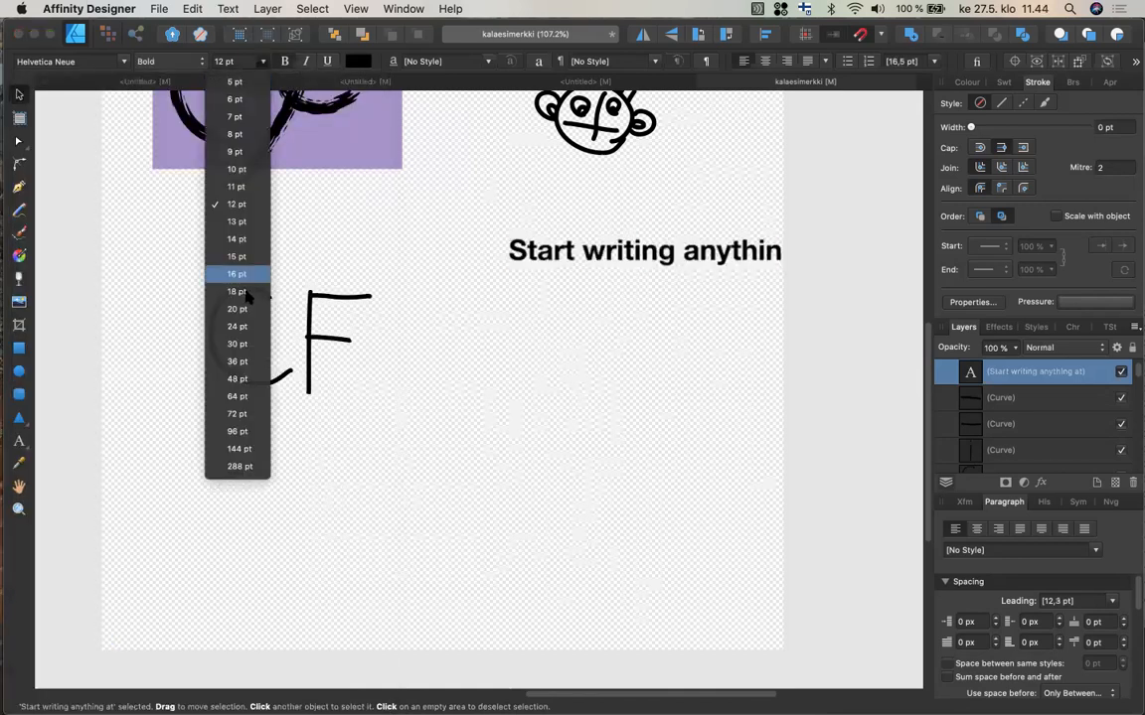
pyautogui.click(238, 362)
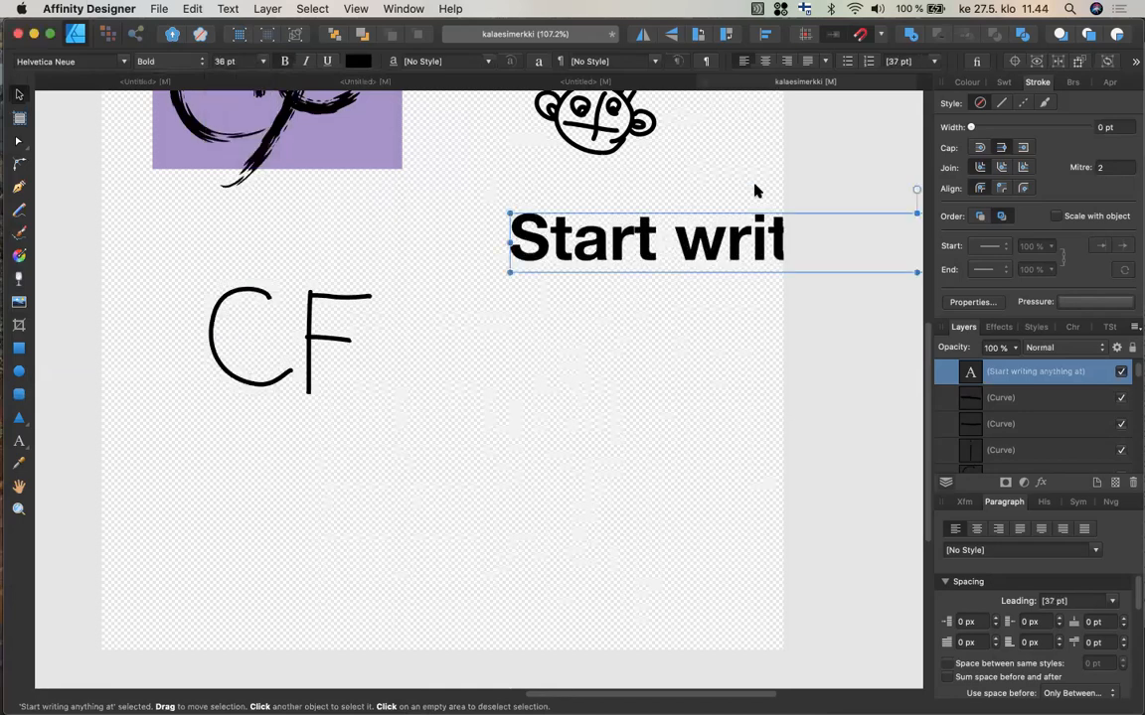
pyautogui.moveTo(743, 242); pyautogui.dragTo(401, 237)
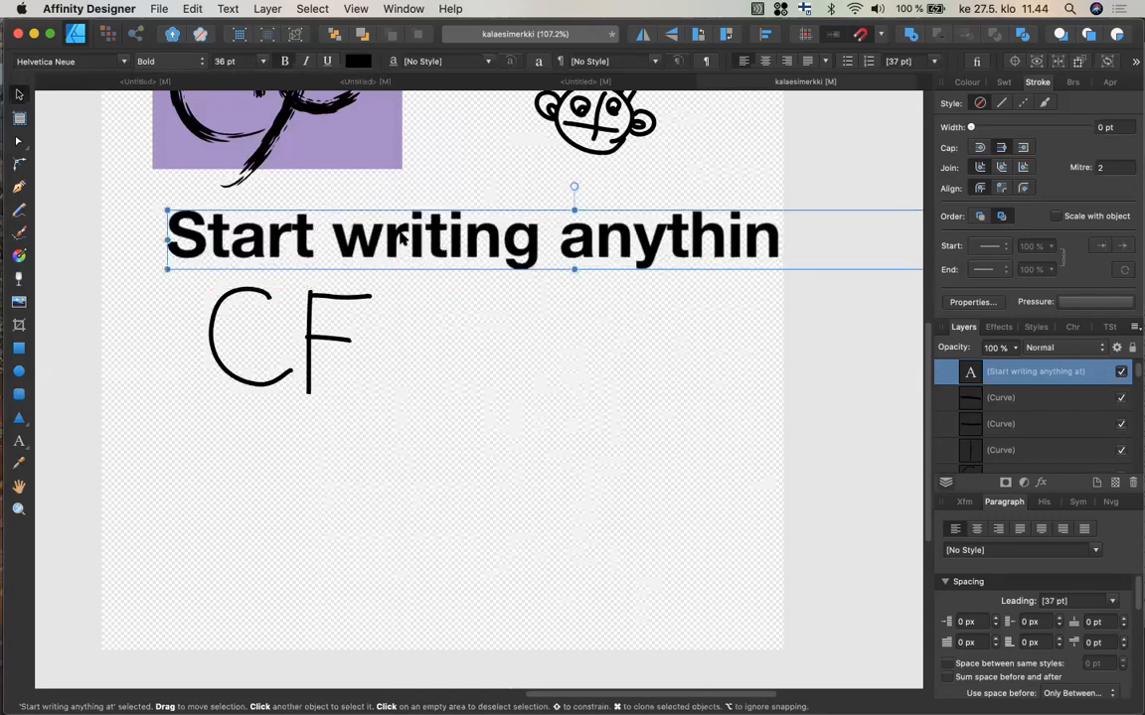
pyautogui.click(262, 62)
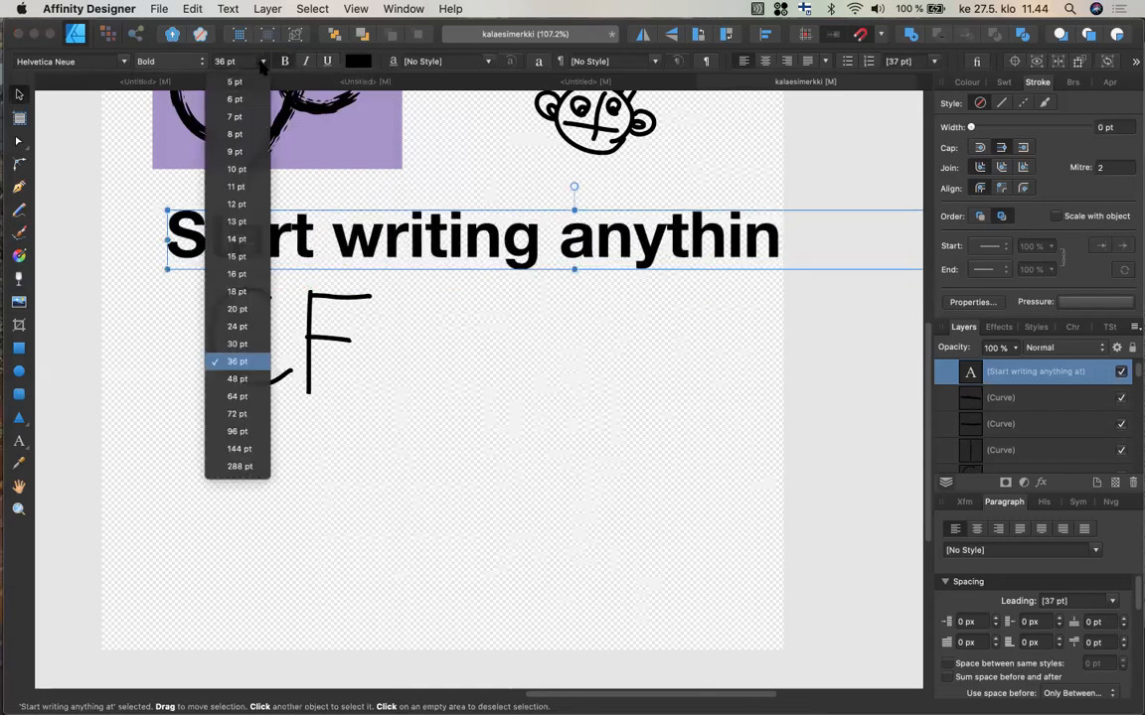
pyautogui.click(239, 327)
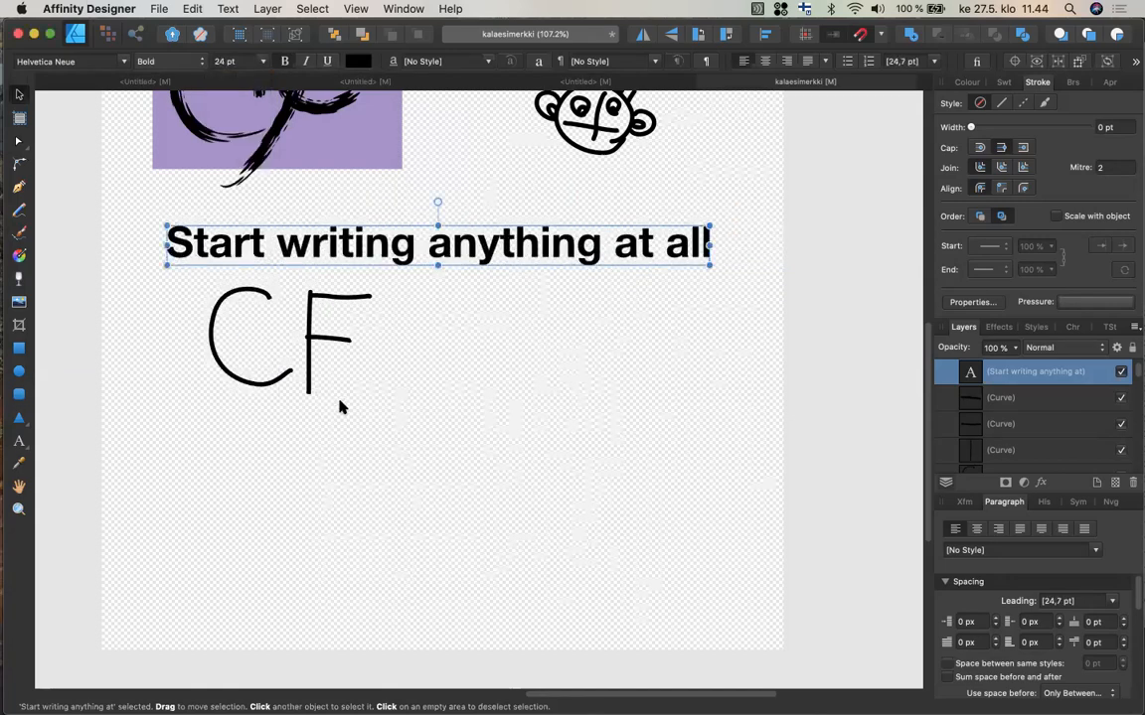
# Select all curves of the simple CF sketch and move it down near the artboard's lower edge.
pyautogui.moveTo(340, 404); pyautogui.dragTo(185, 288)
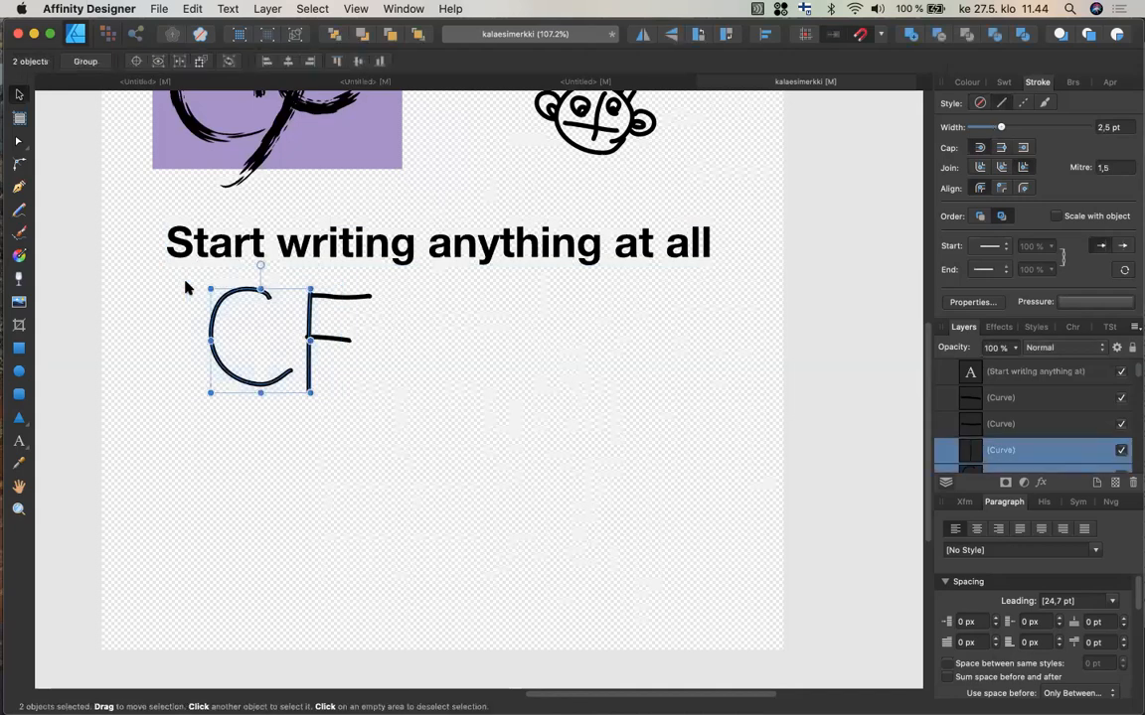
pyautogui.click(417, 418)
pyautogui.moveTo(447, 453); pyautogui.dragTo(179, 288)
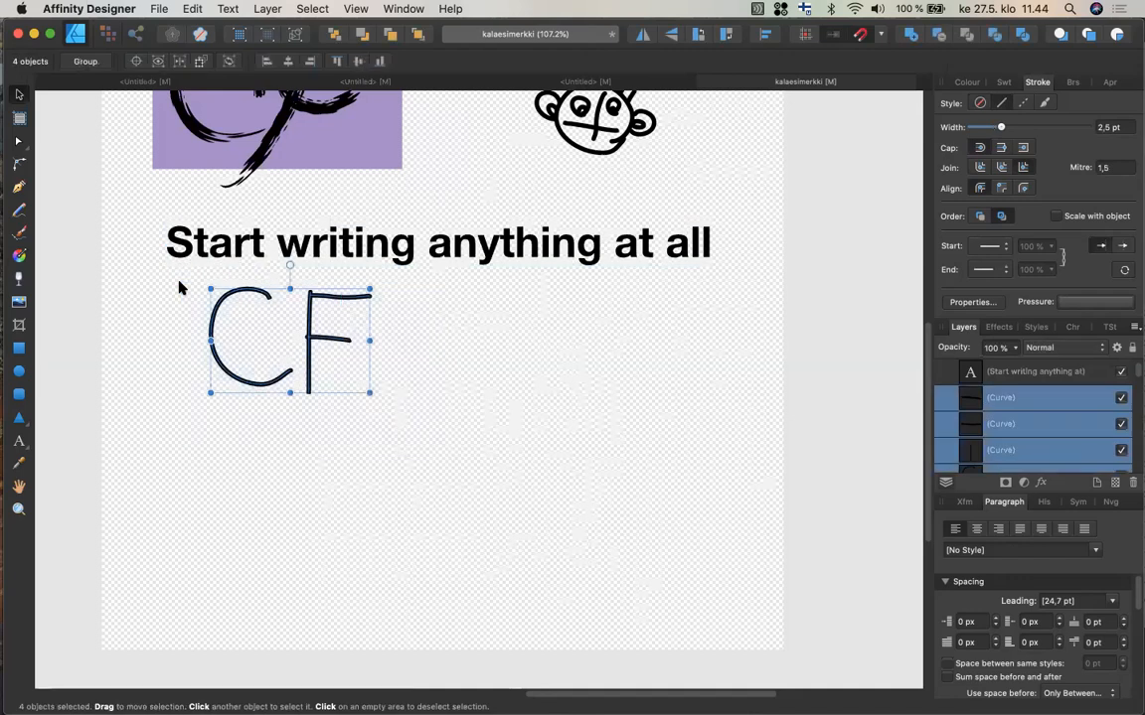
pyautogui.moveTo(243, 380); pyautogui.dragTo(198, 577)
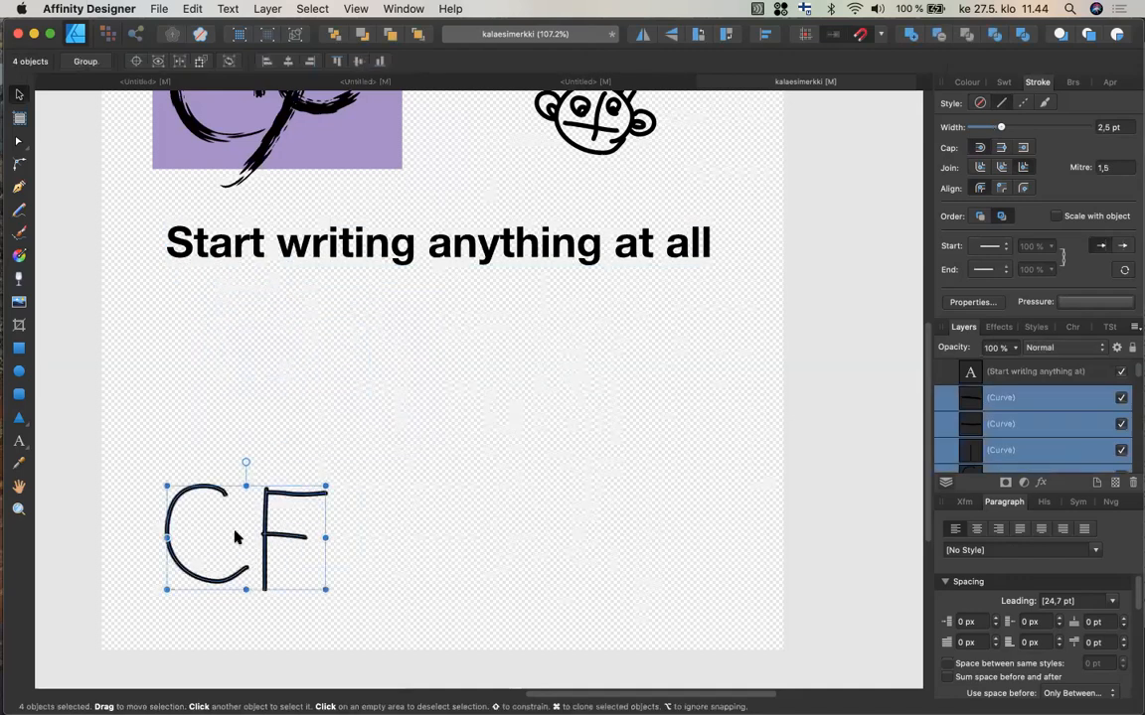
# Select the text and stretch it taller by its frame handle, then undo the stretch.
pyautogui.click(529, 253)
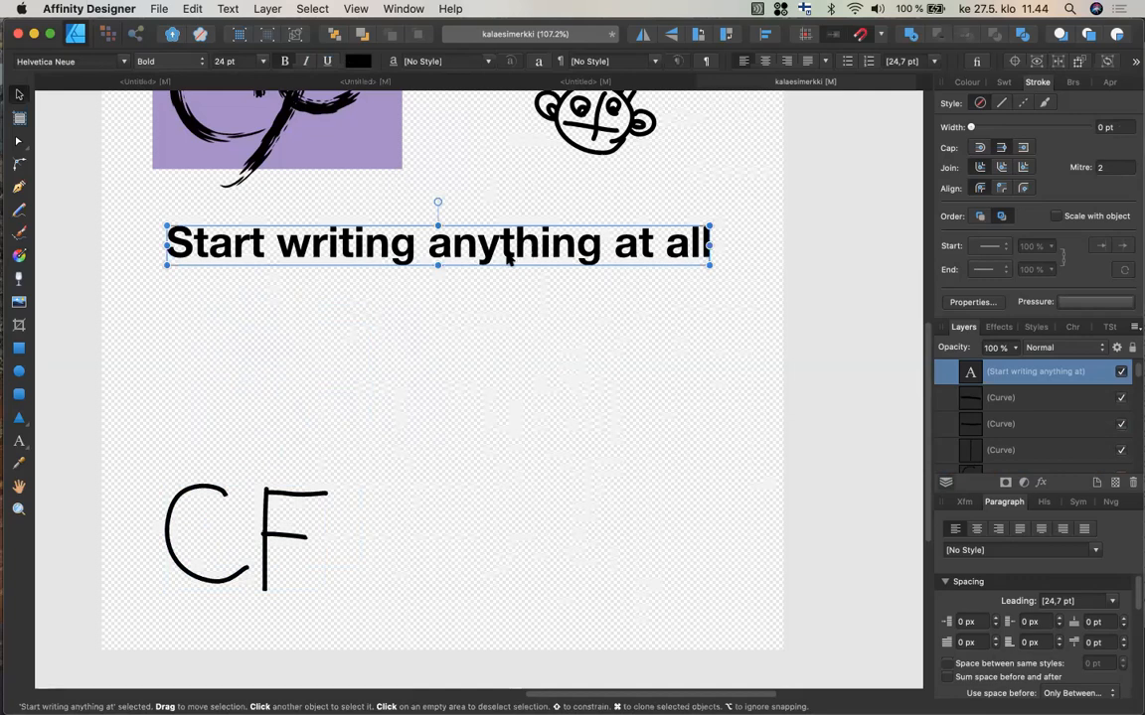
pyautogui.moveTo(437, 268); pyautogui.dragTo(438, 296)
pyautogui.moveTo(442, 345)
pyautogui.mouseDown()
pyautogui.moveTo(439, 371)
pyautogui.moveTo(426, 294)
pyautogui.moveTo(433, 346)
pyautogui.mouseUp()
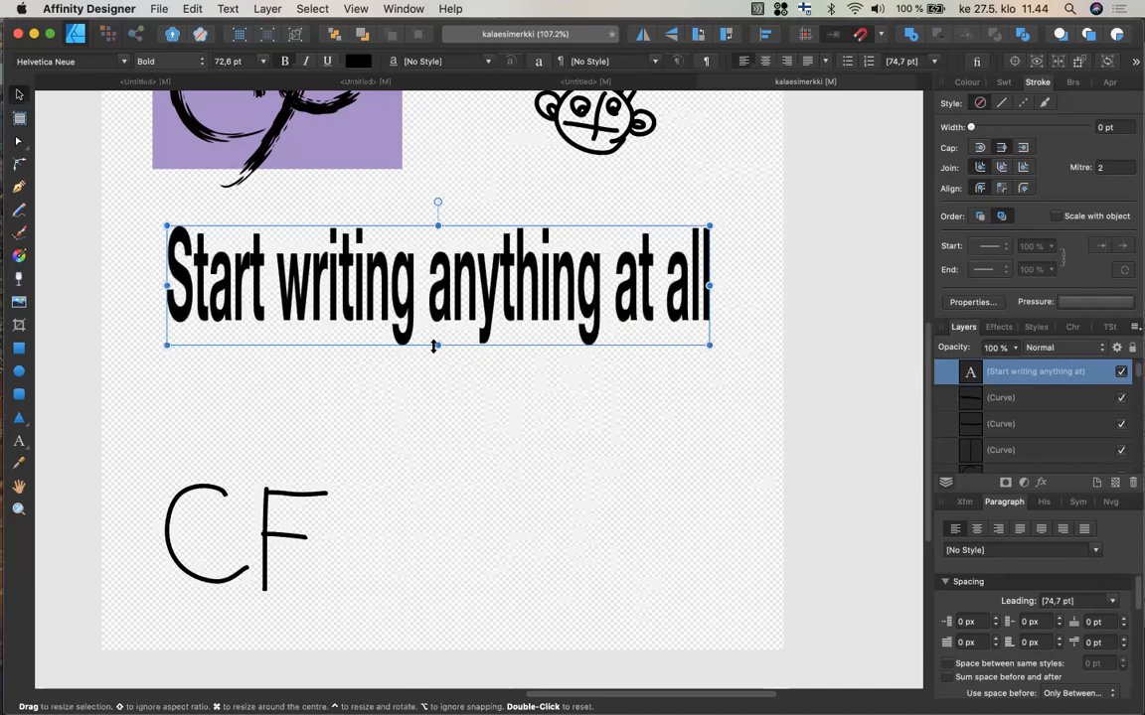
pyautogui.press('super+z')
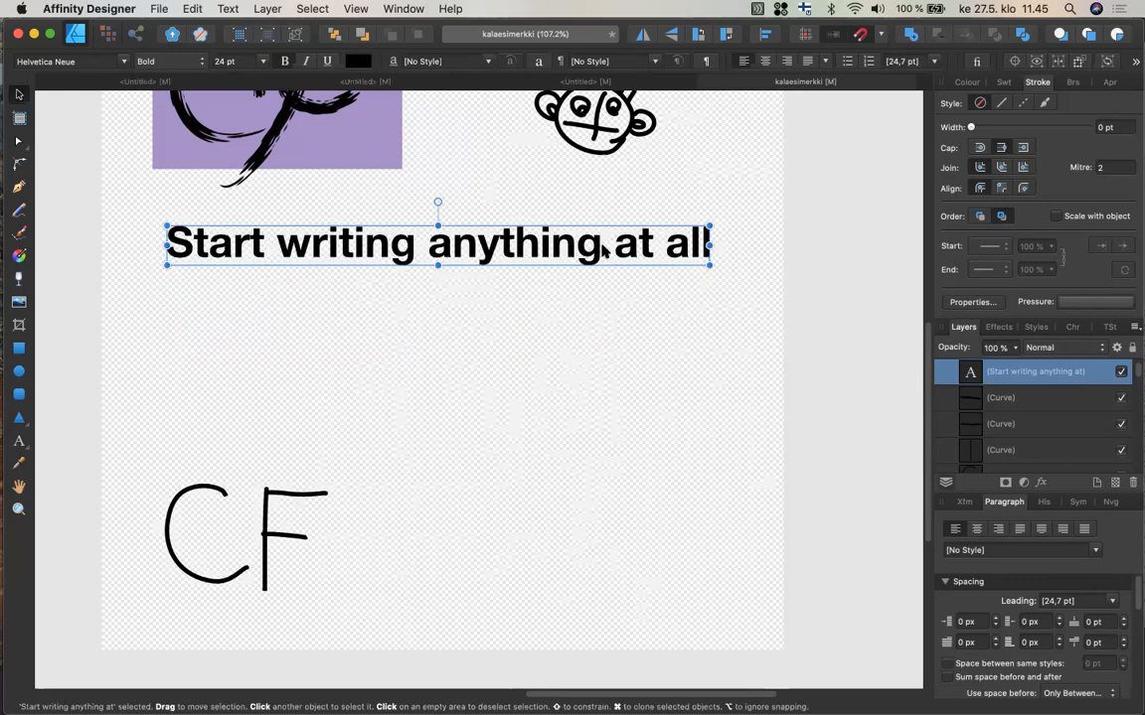
# Examine the text's Transform, Paragraph and Character panels and the Text menu options.
pyautogui.moveTo(710, 244); pyautogui.dragTo(631, 304)
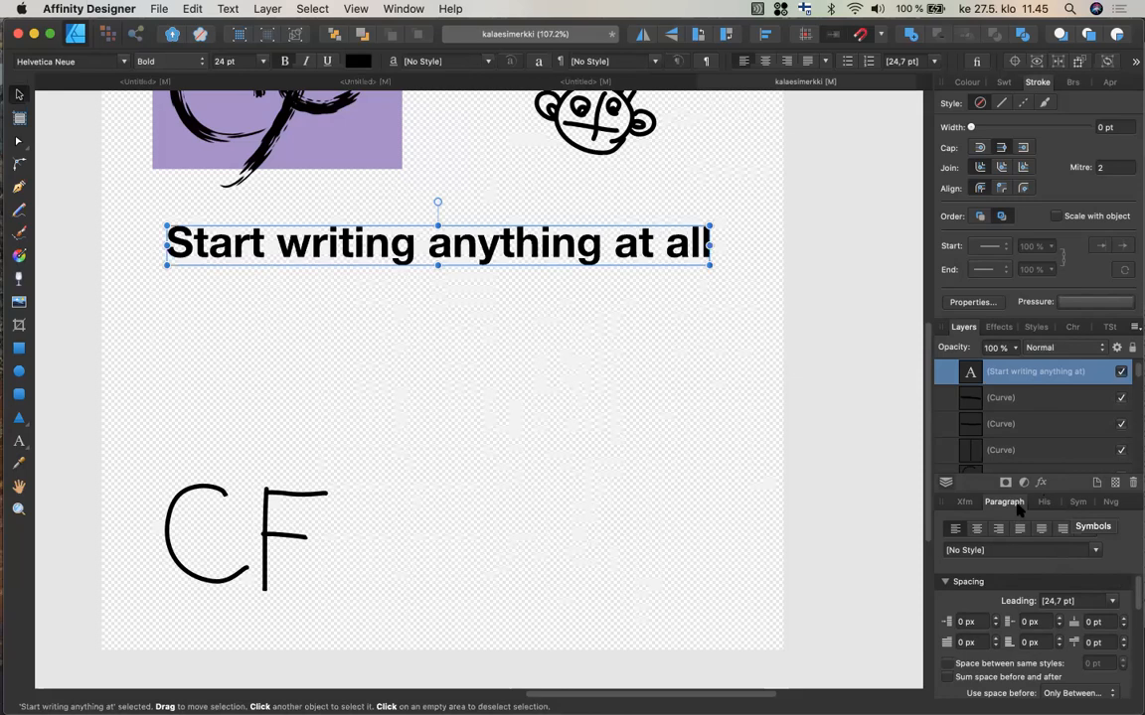
pyautogui.click(964, 503)
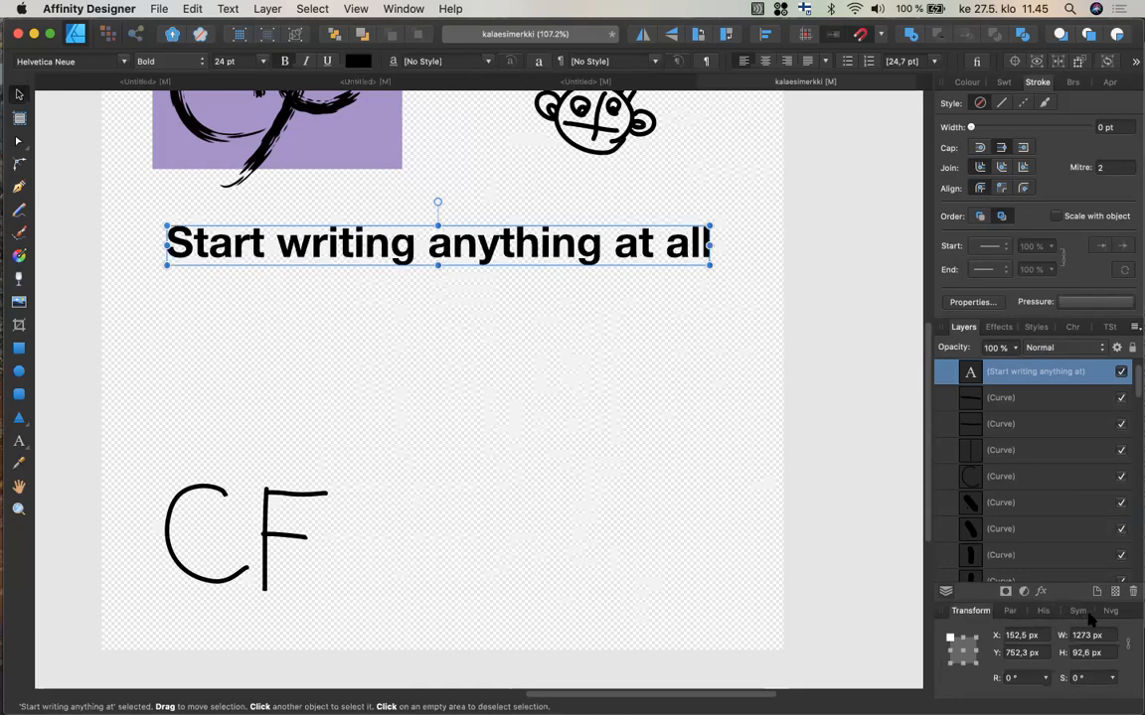
pyautogui.click(1010, 611)
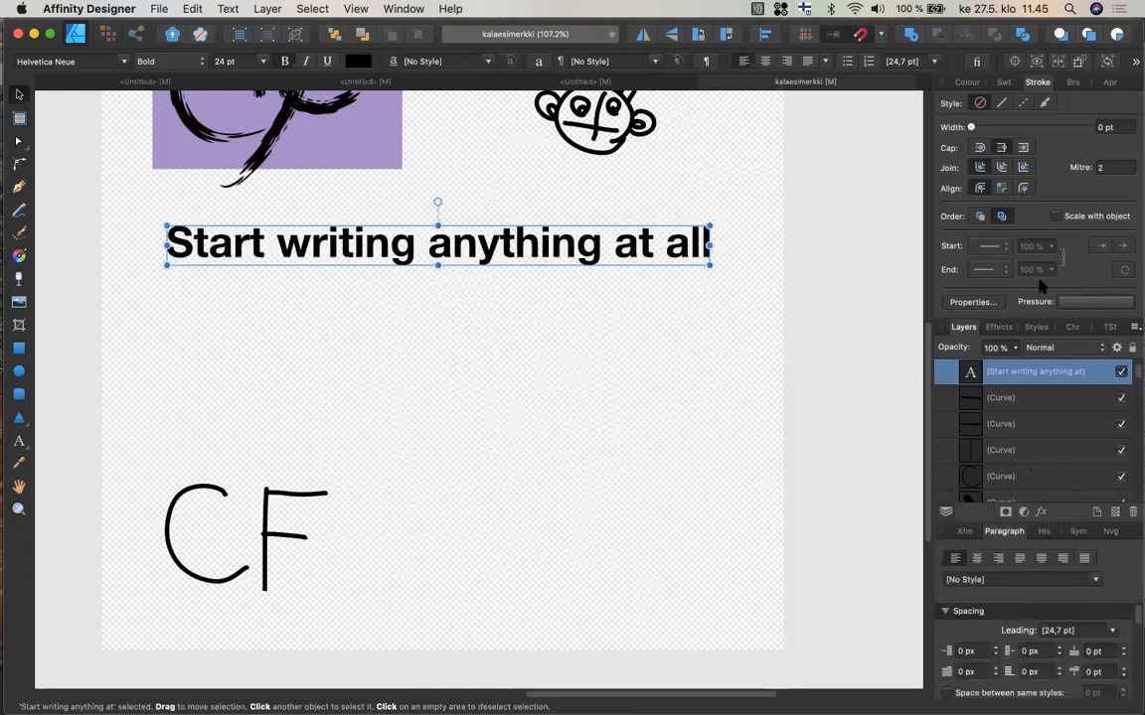
pyautogui.click(1068, 327)
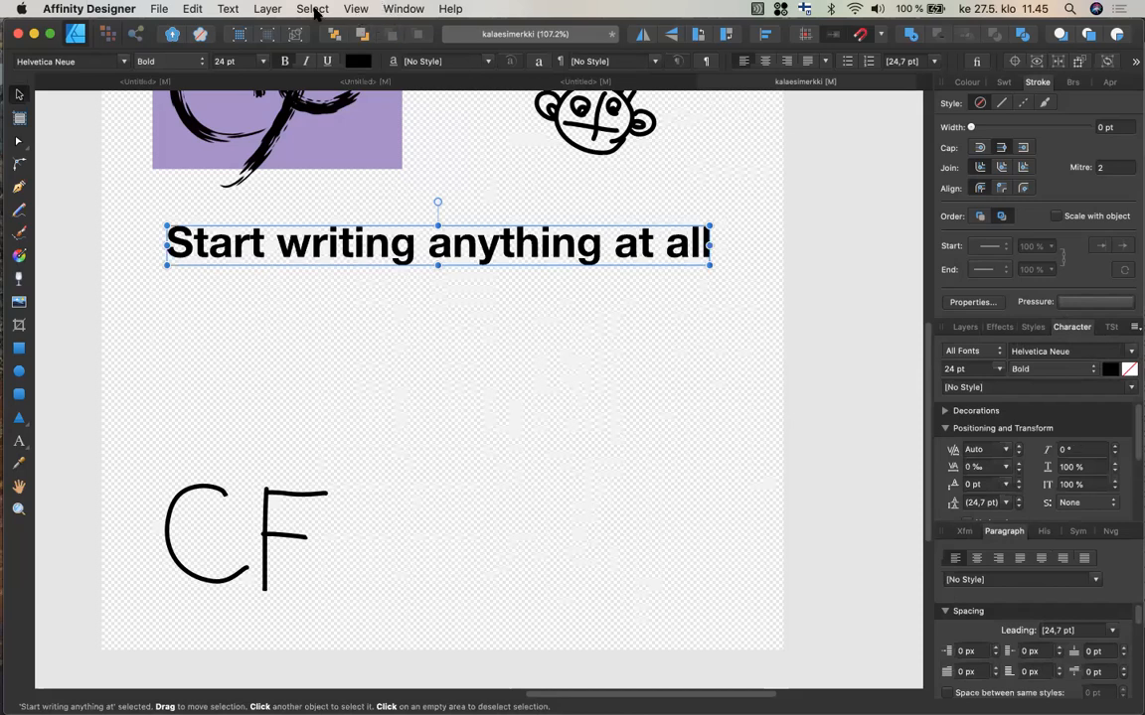
pyautogui.click(227, 9)
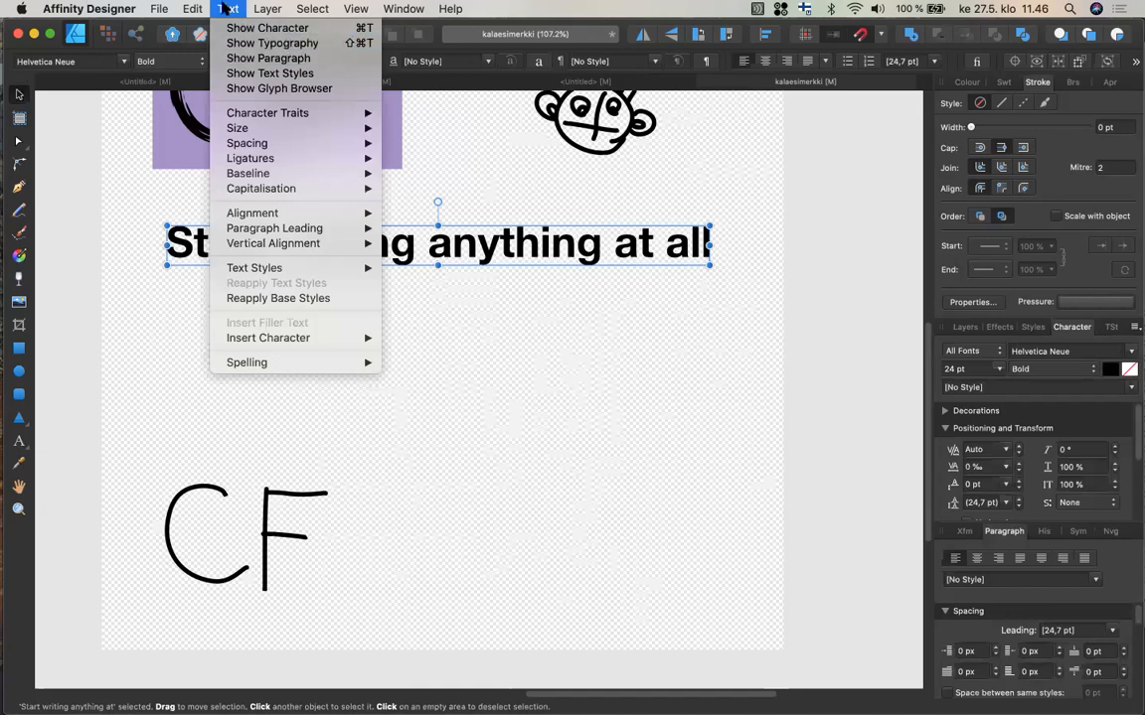
pyautogui.click(227, 8)
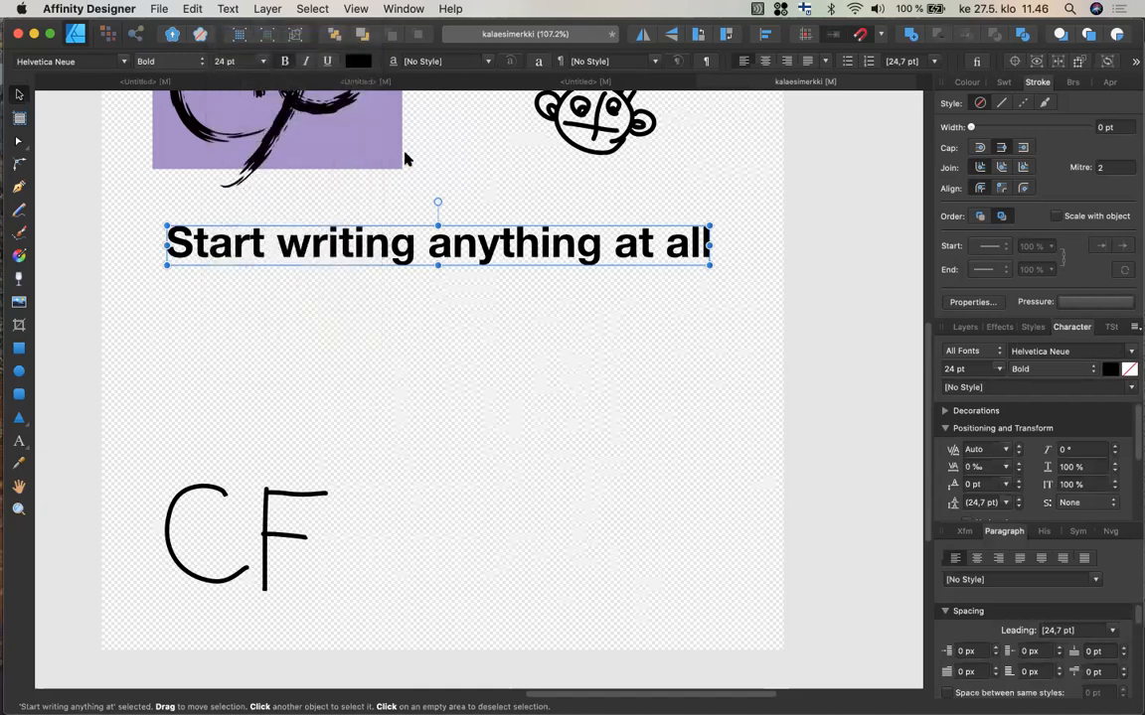
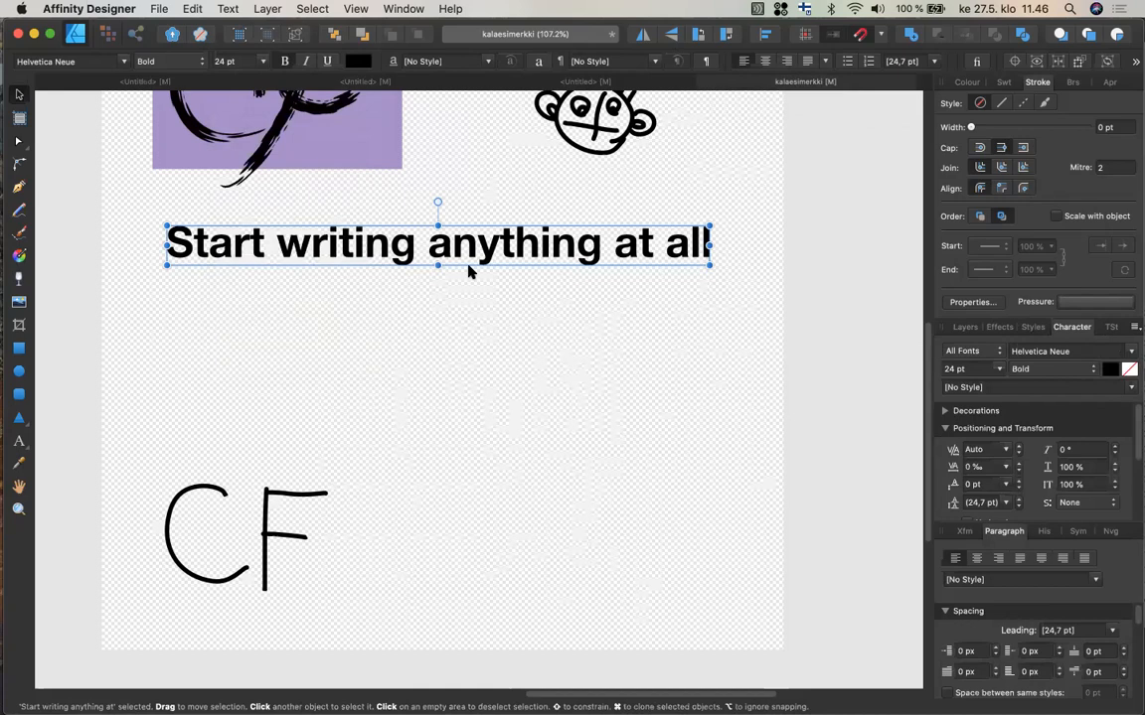
# Fill the 'Start writing anything at all' text with a teal gradient swatch from the swatches palette.
pyautogui.click(1005, 83)
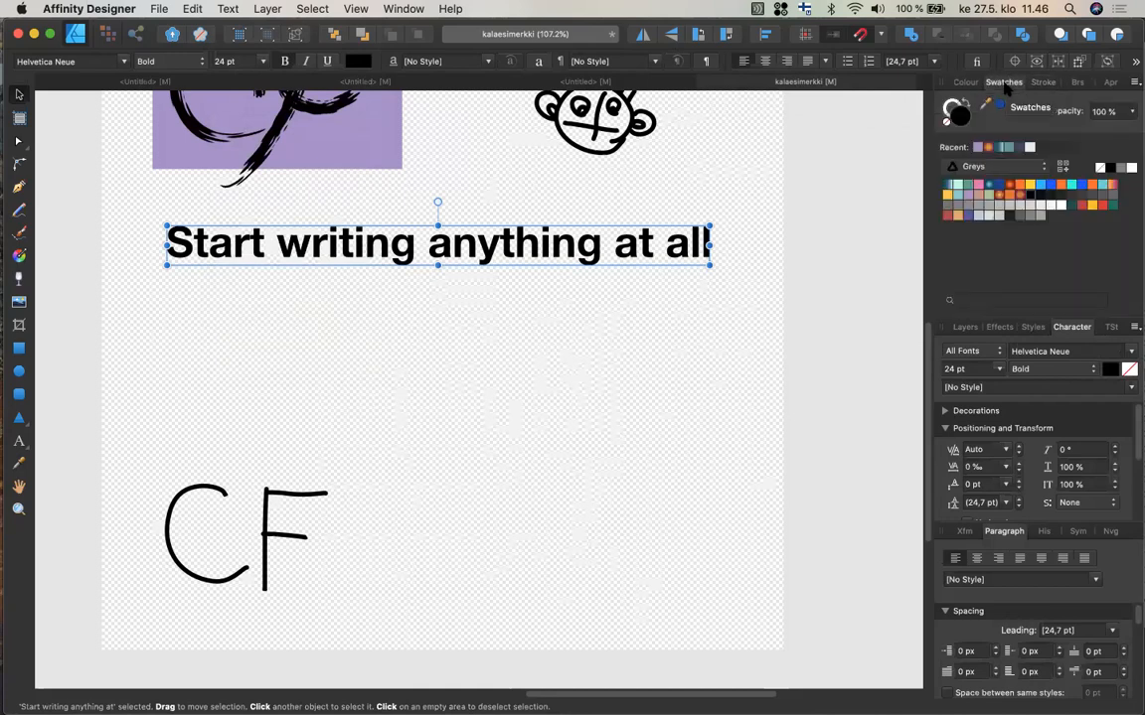
pyautogui.click(949, 188)
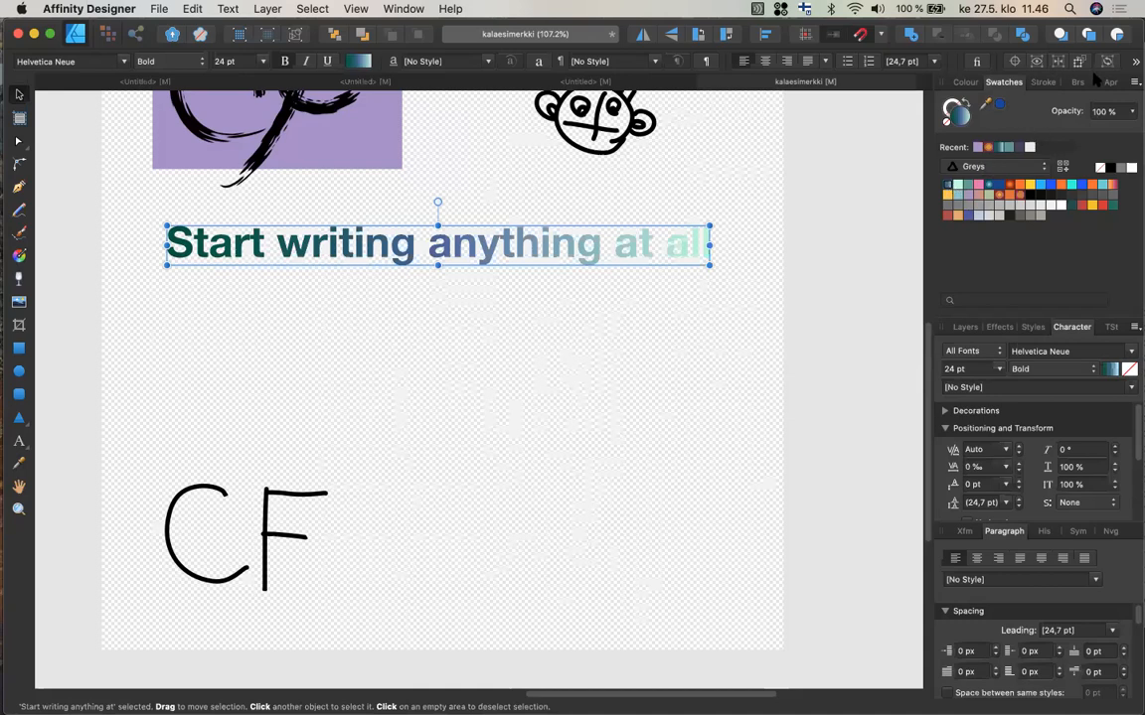
pyautogui.click(1105, 83)
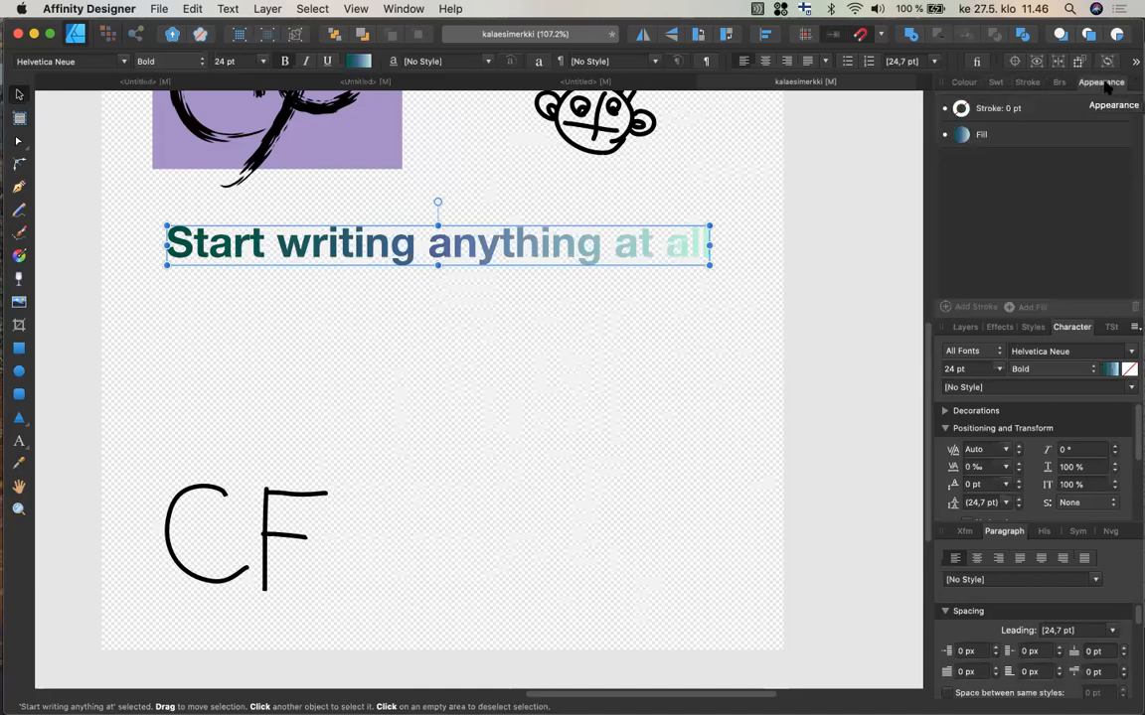
pyautogui.click(961, 85)
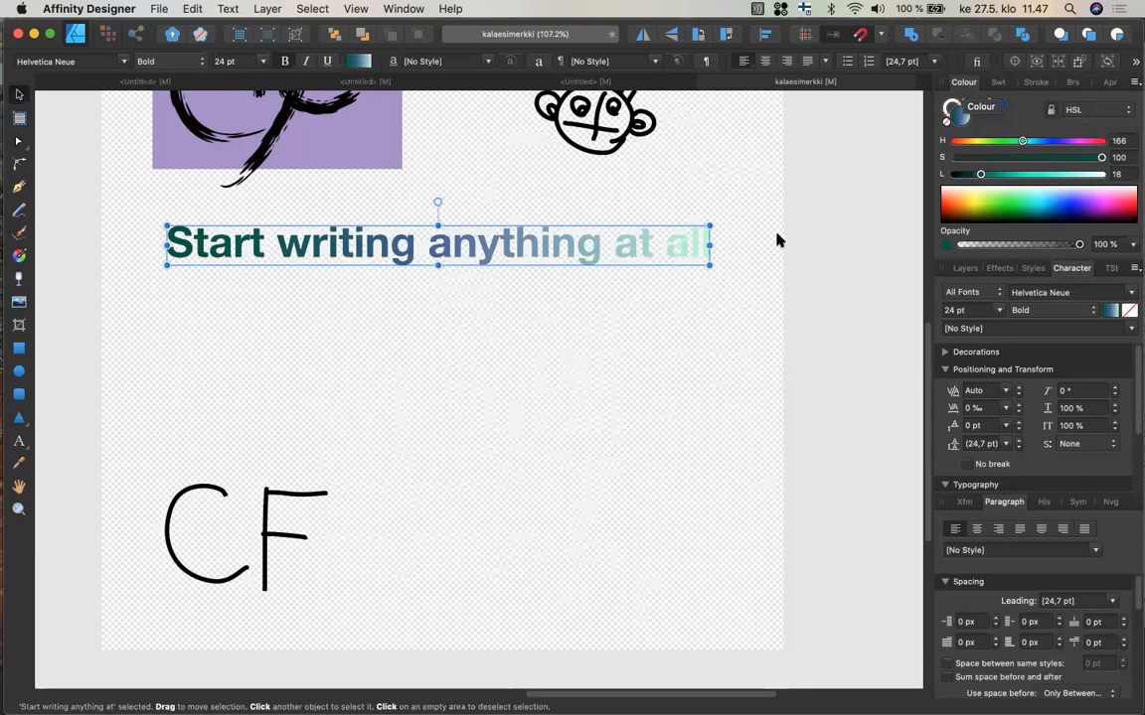
# Draw a square text frame with the Frame Text Tool between the heading and the CF sketch, right of center.
pyautogui.click(22, 444)
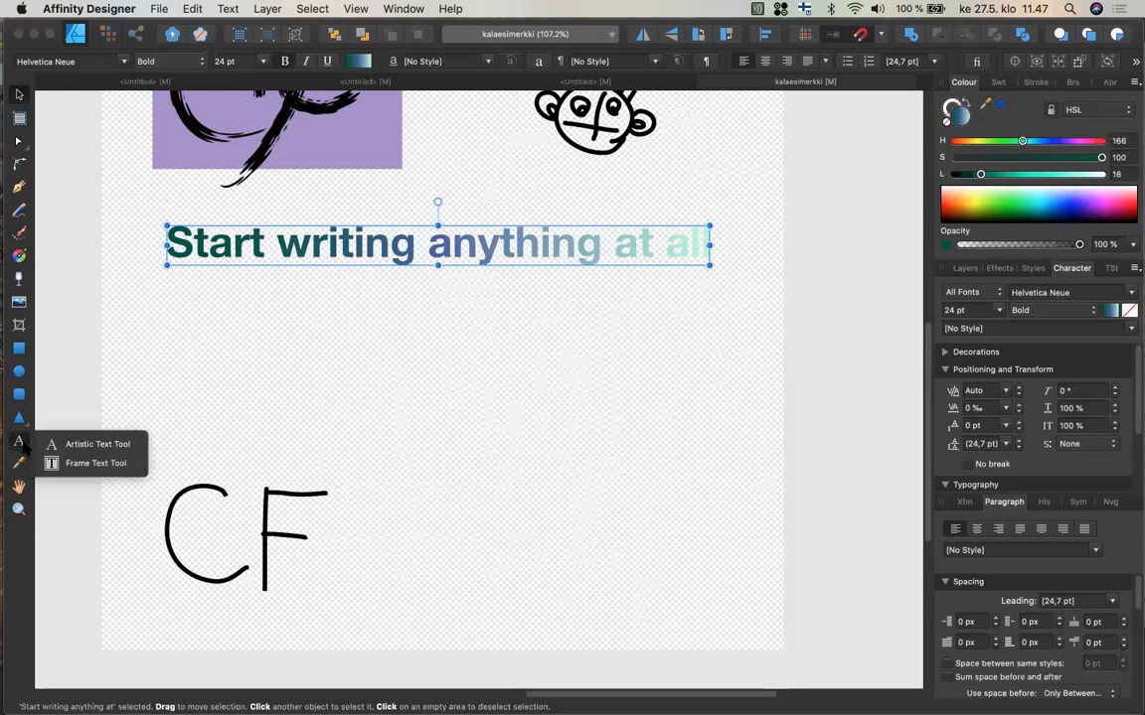
pyautogui.click(70, 465)
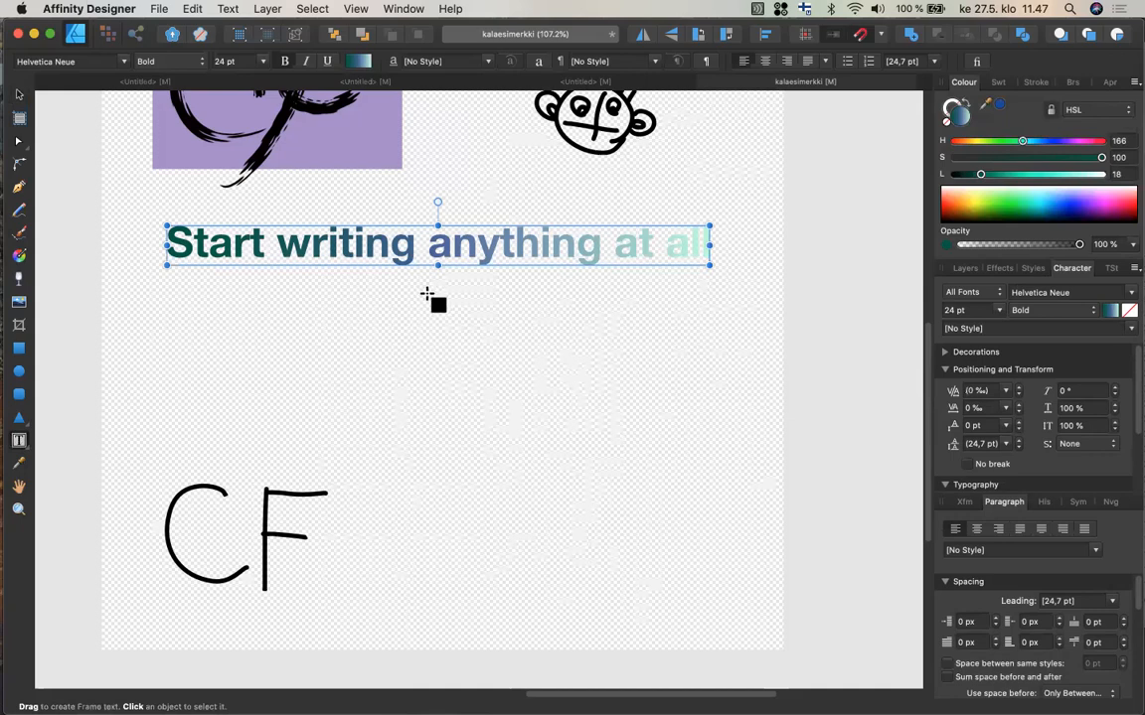
pyautogui.moveTo(394, 329); pyautogui.dragTo(641, 566)
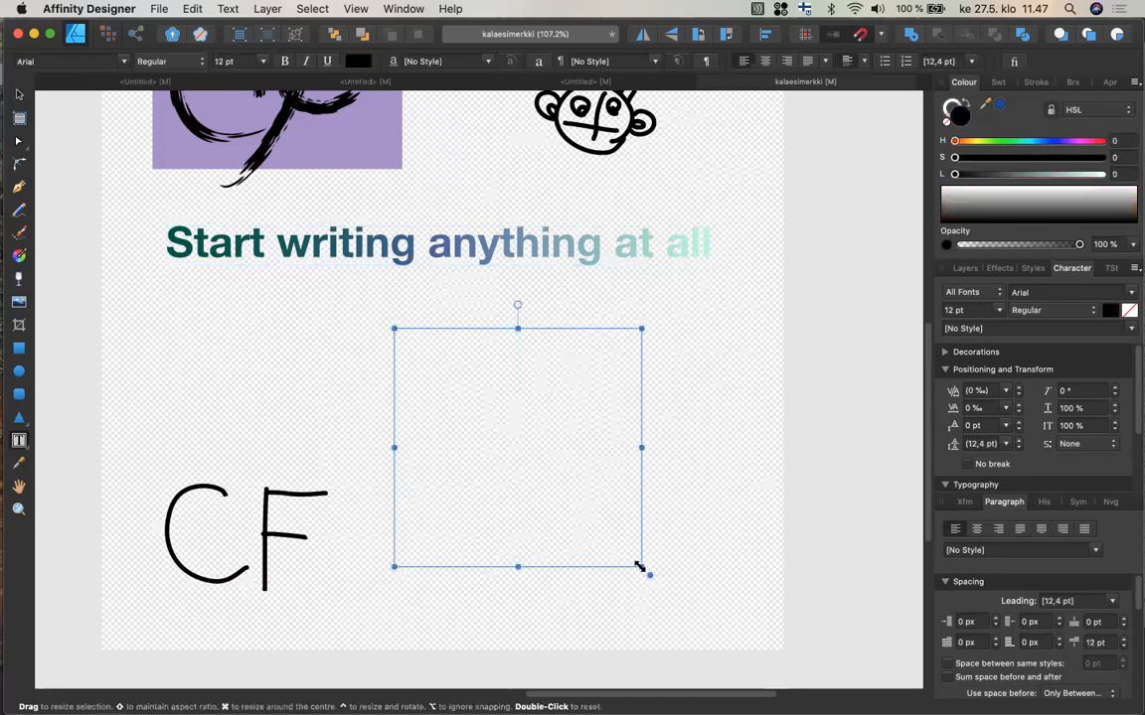
# Type 'Now everything I write will stay inside this frame neatly and all is good and well in the world.' into the frame.
pyautogui.write('Now evert')
pyautogui.press('BackSpace')
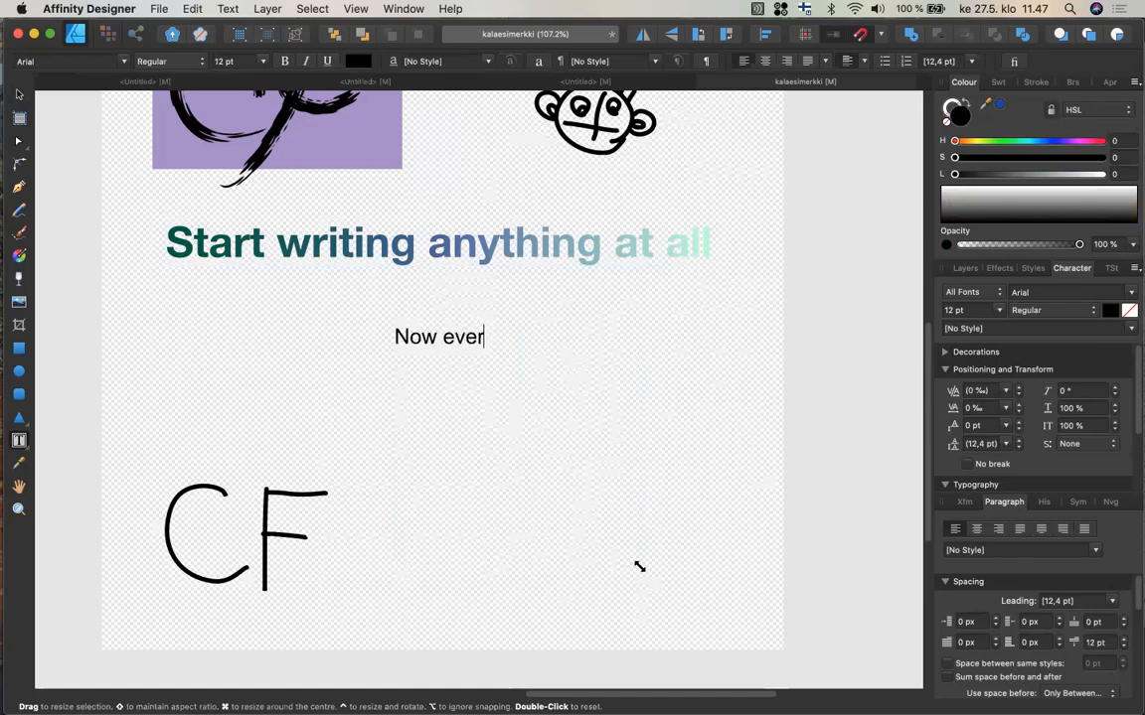
pyautogui.write('ything l')
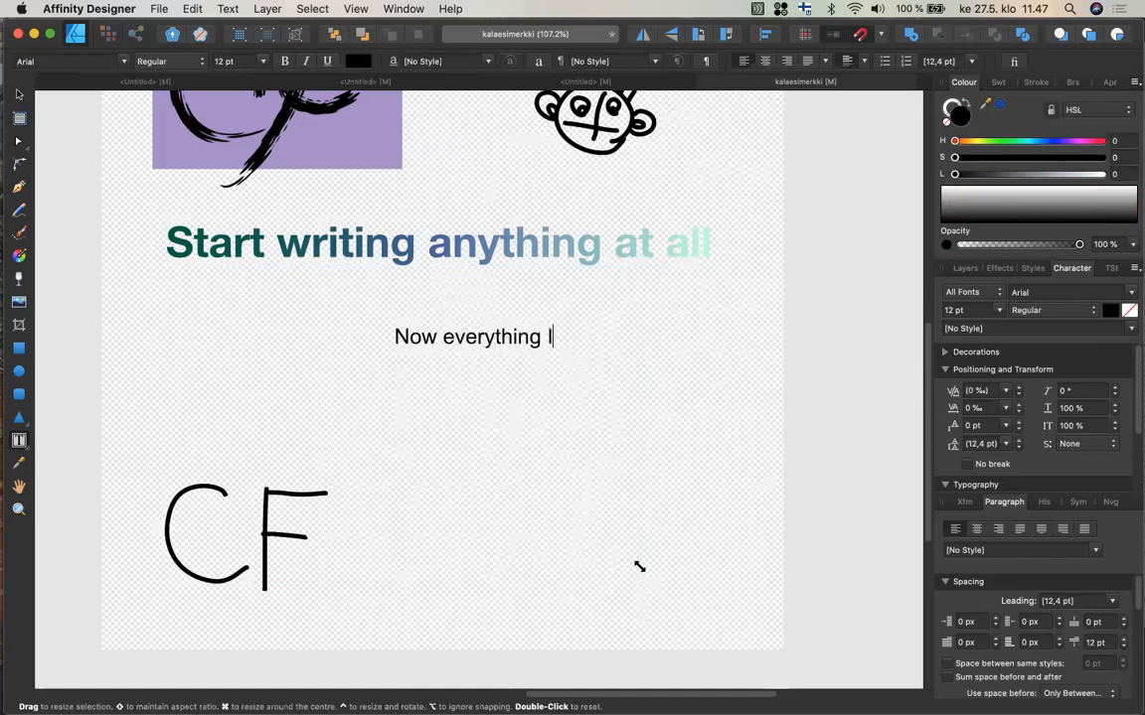
pyautogui.write(' write will stay ')
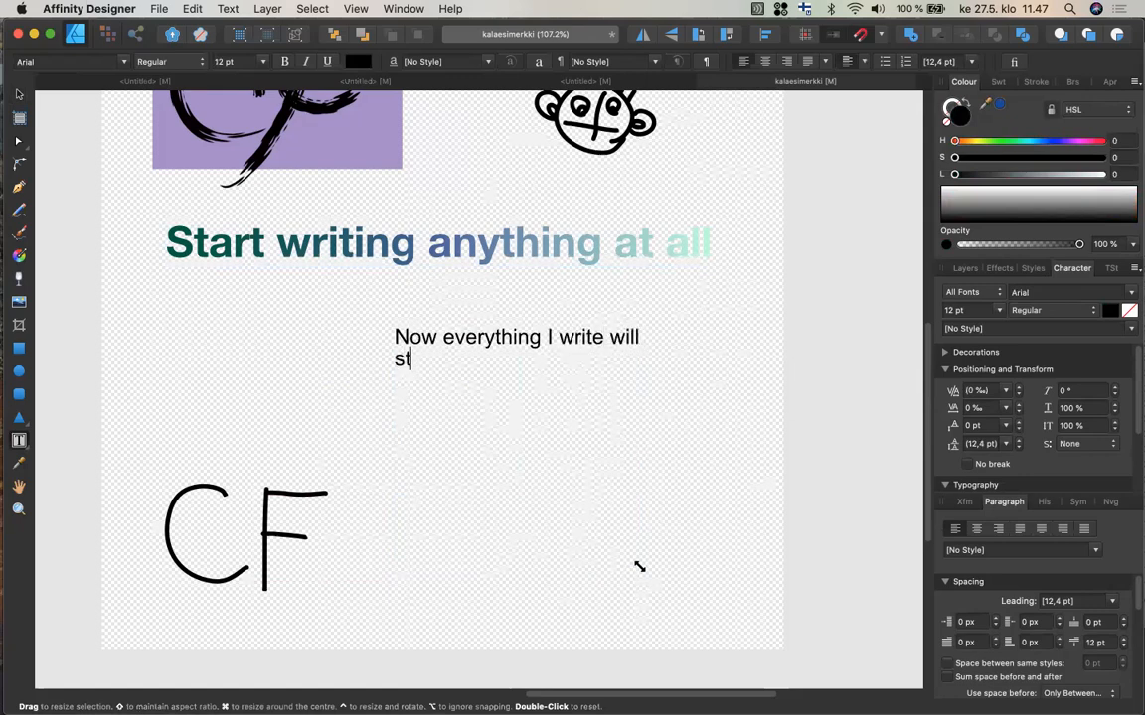
pyautogui.write('inside this frame')
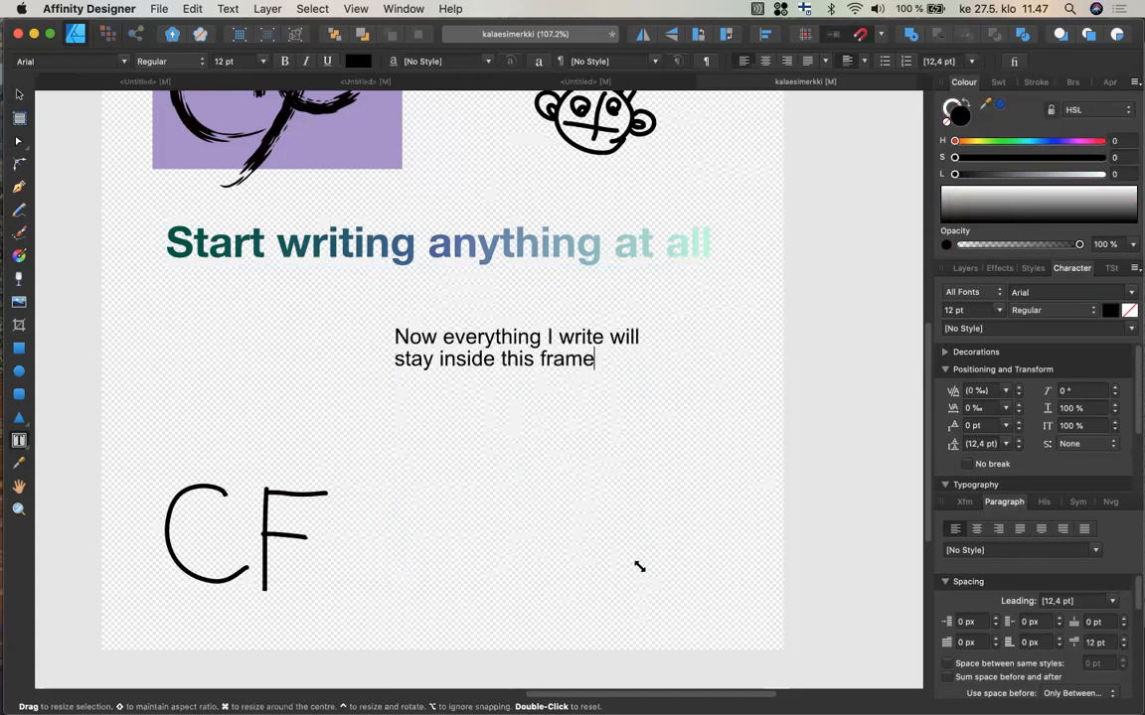
pyautogui.write(' neatly and')
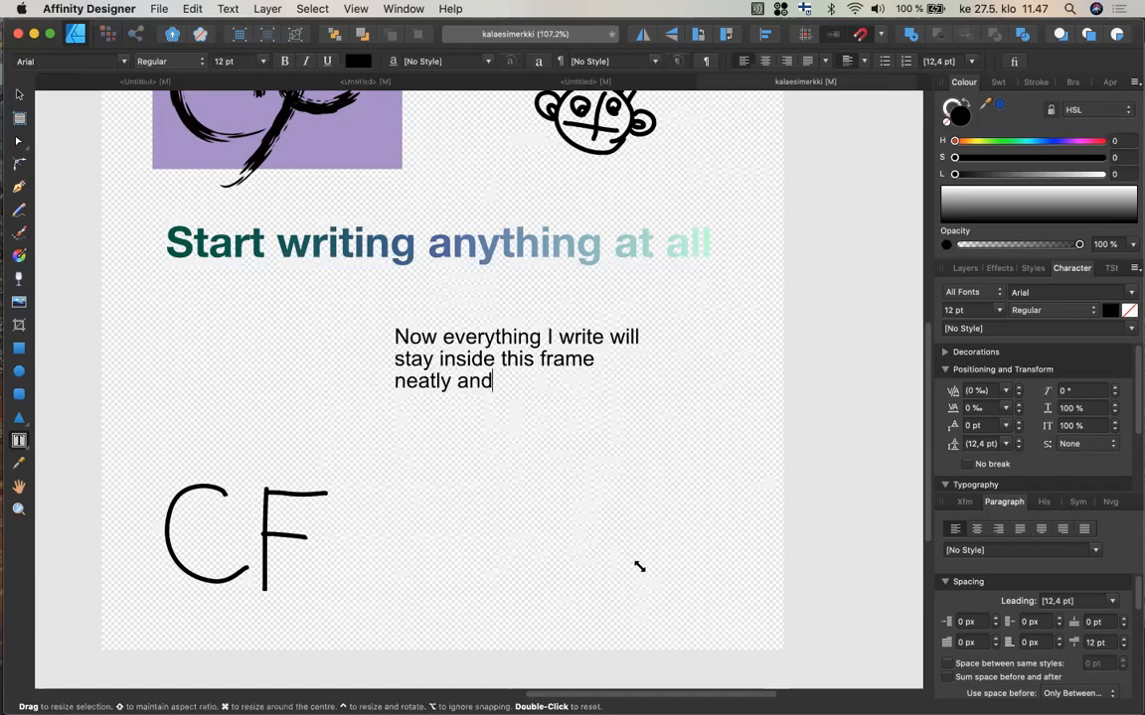
pyautogui.write(' all is good and well in t')
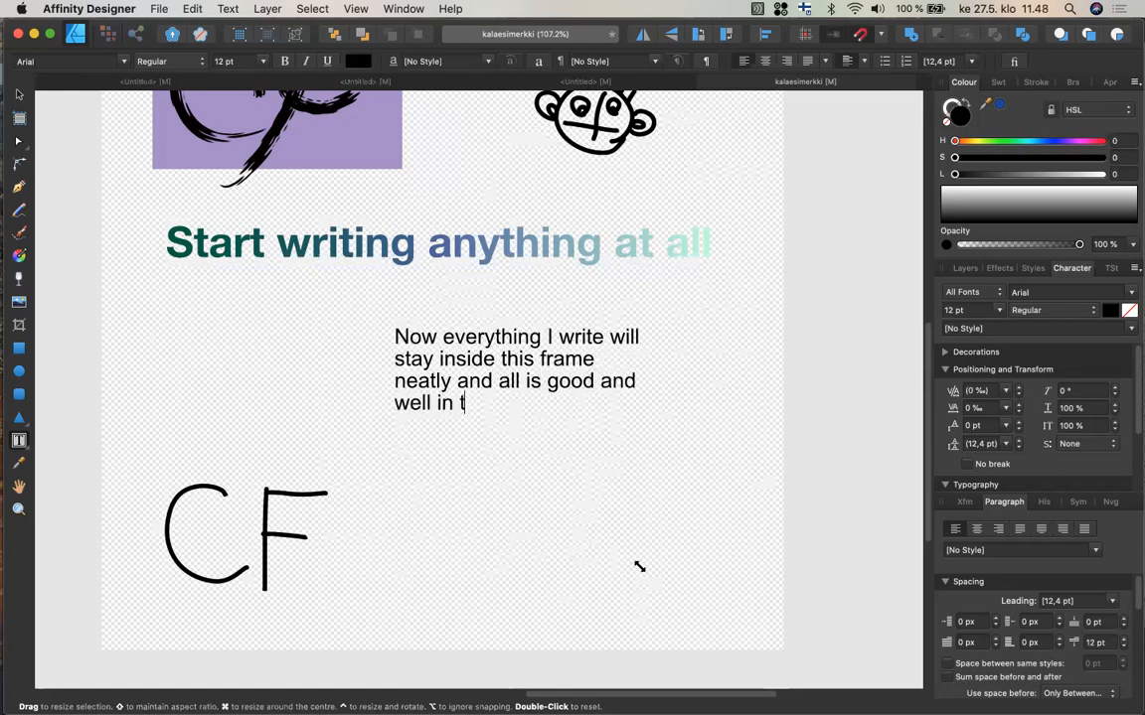
pyautogui.write('he world.')
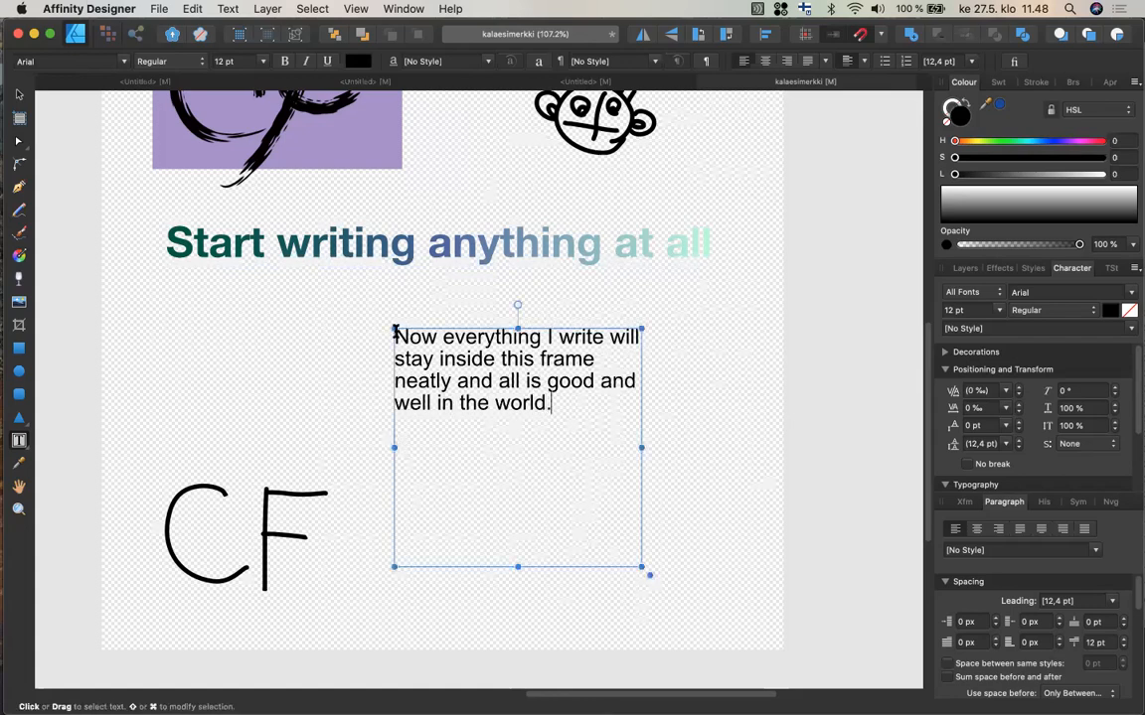
# Narrow the text frame and move it left, placing it above the CF sketch under the heading.
pyautogui.click(20, 95)
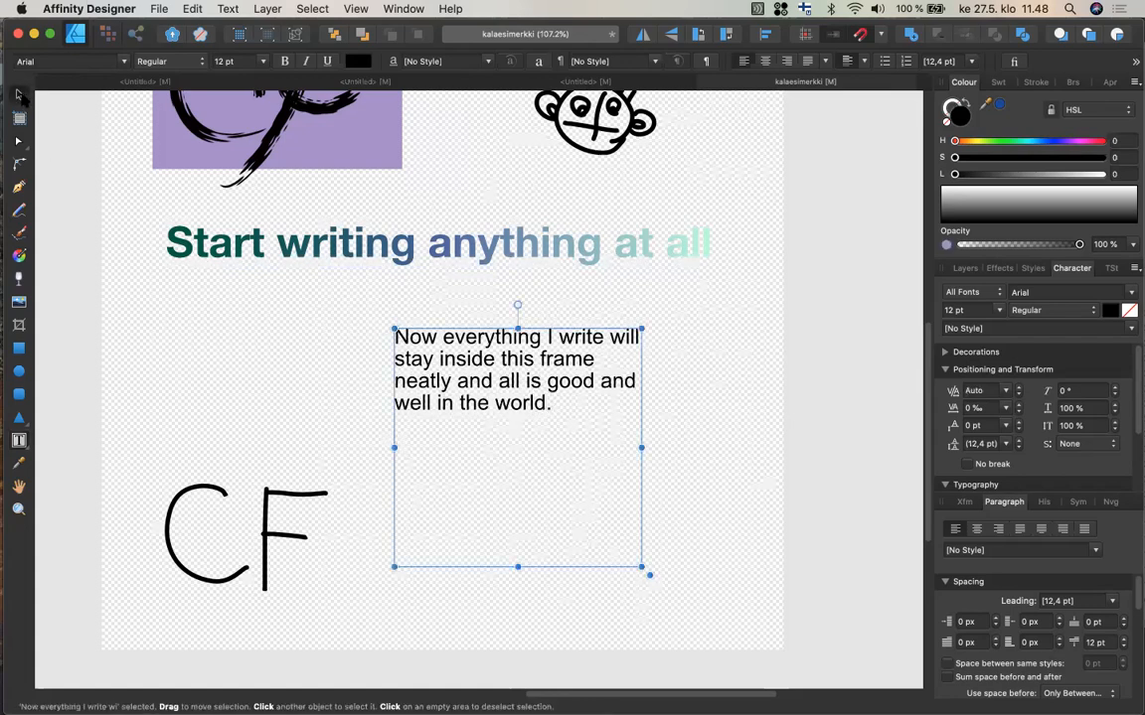
pyautogui.moveTo(640, 452); pyautogui.dragTo(532, 469)
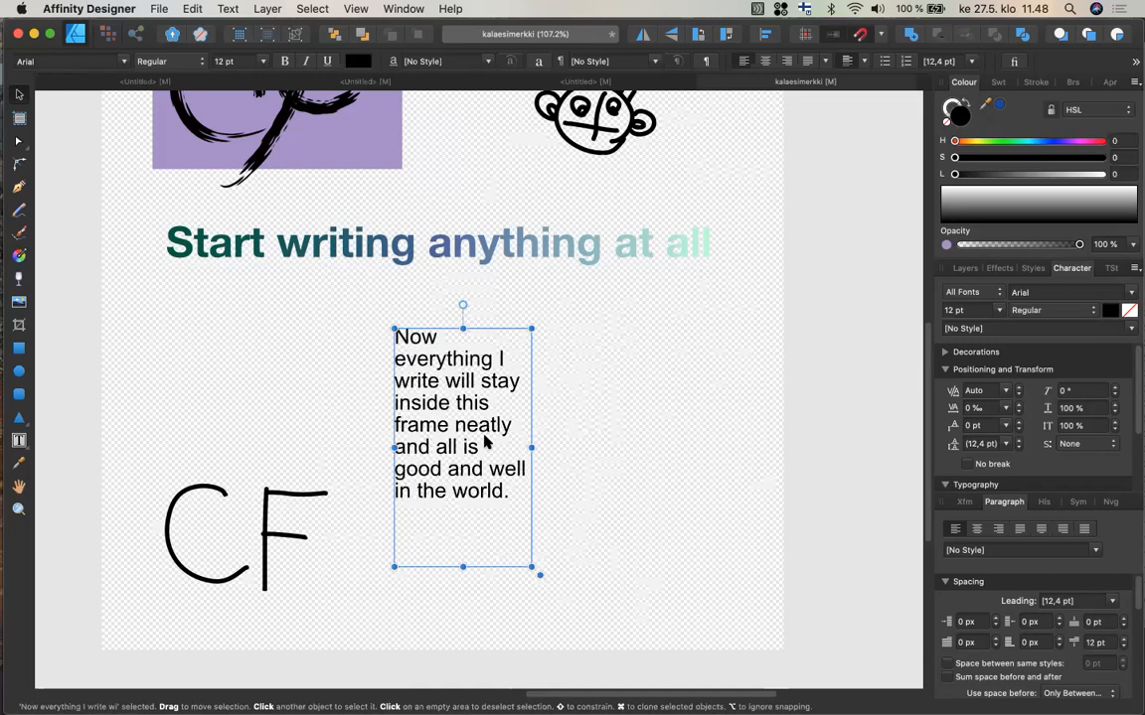
pyautogui.moveTo(463, 425); pyautogui.dragTo(223, 374)
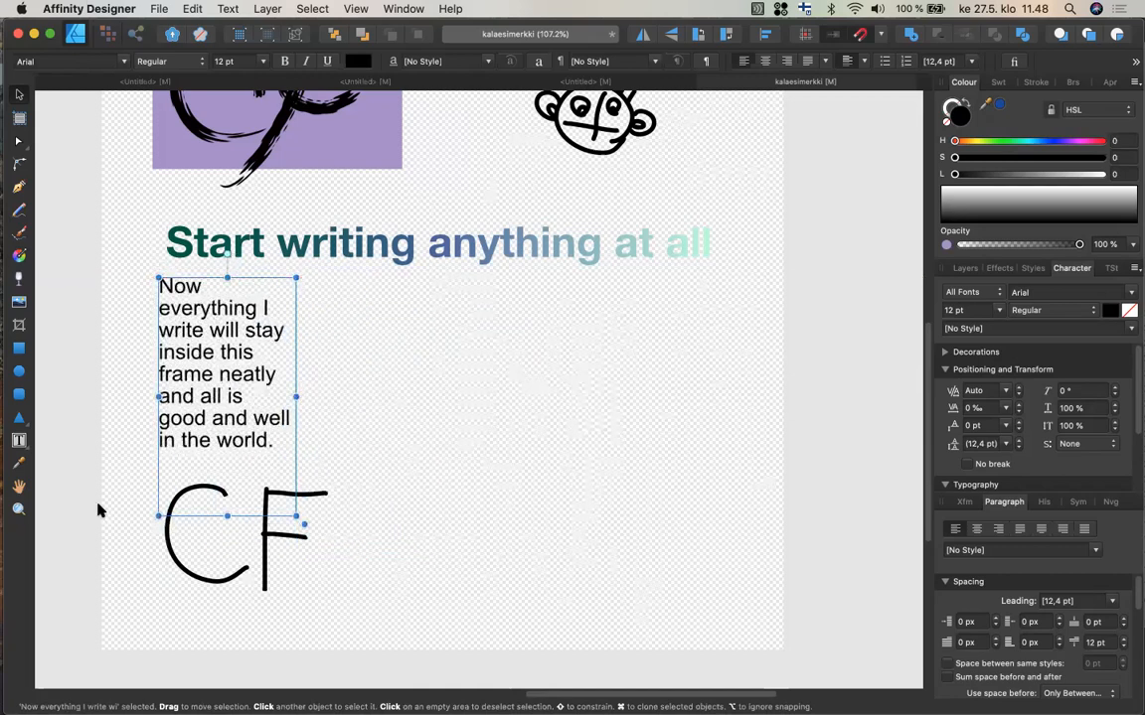
# Draw a wavy open curve with the Pen tool to the right of the text frame.
pyautogui.moveTo(20, 443); pyautogui.dragTo(41, 443)
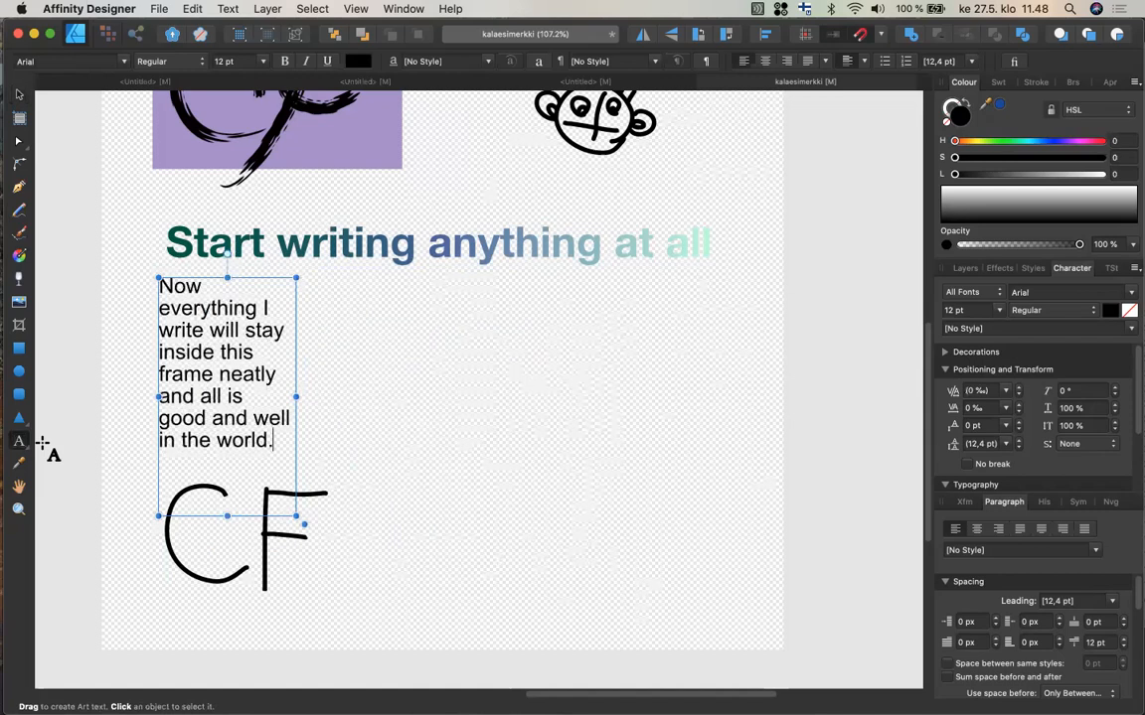
pyautogui.click(19, 188)
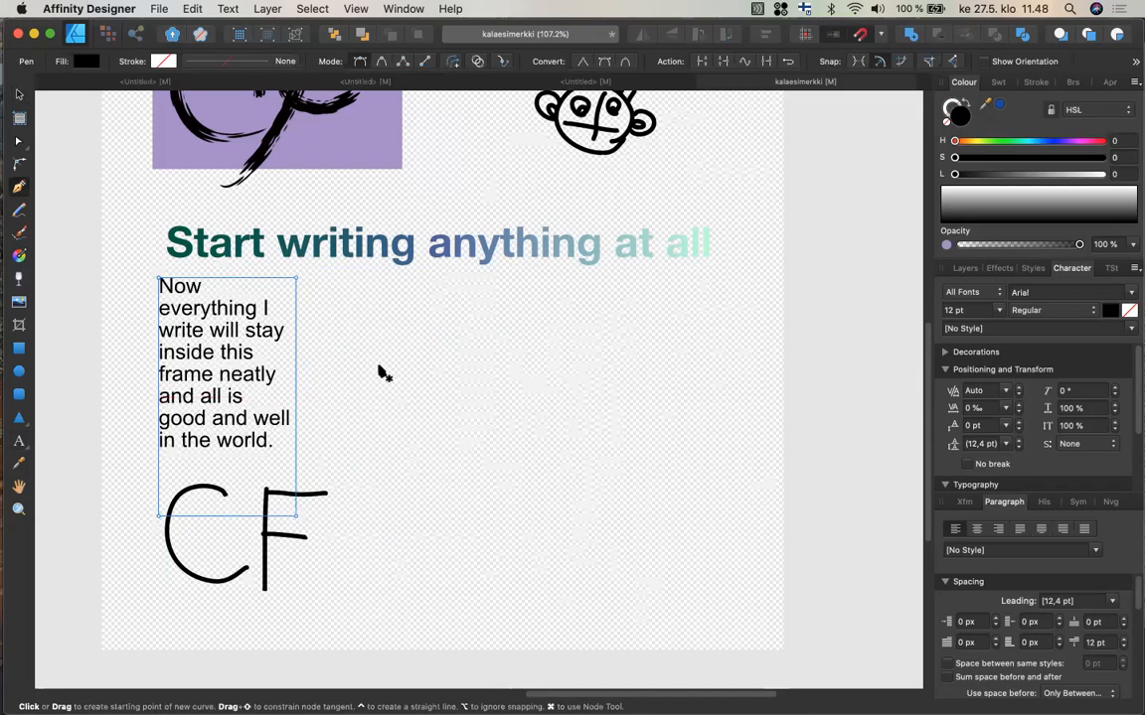
pyautogui.moveTo(380, 366); pyautogui.dragTo(380, 396)
pyautogui.moveTo(544, 534); pyautogui.dragTo(653, 517)
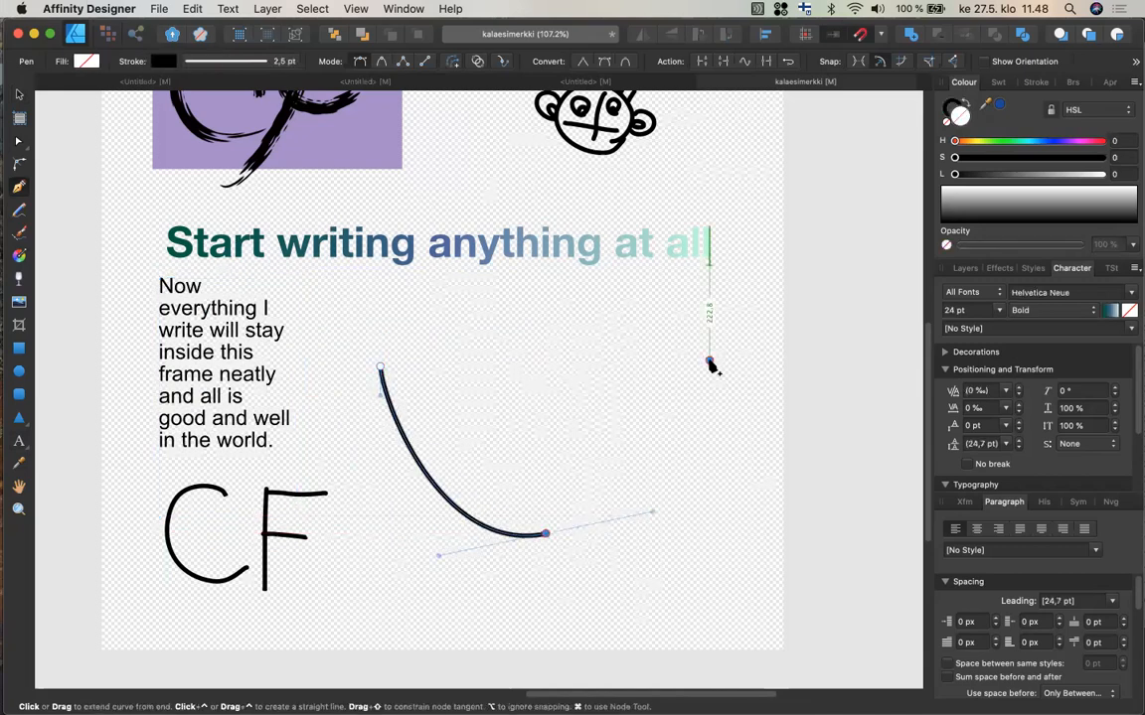
pyautogui.moveTo(709, 361); pyautogui.dragTo(768, 398)
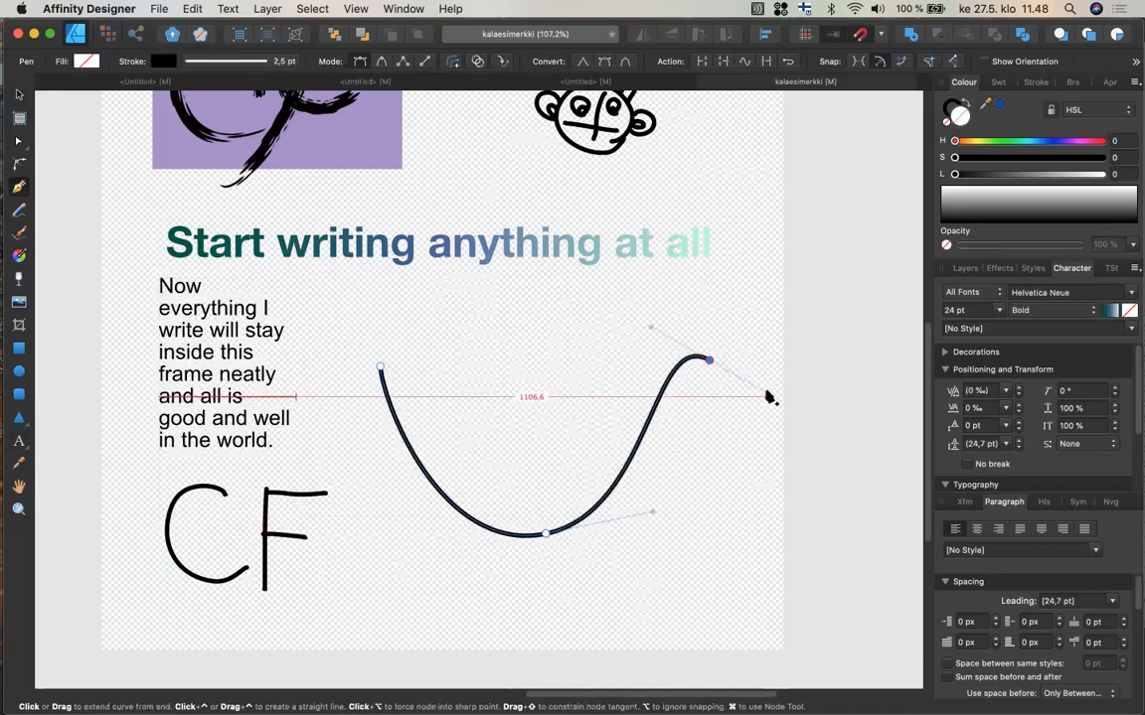
pyautogui.moveTo(761, 457); pyautogui.dragTo(763, 486)
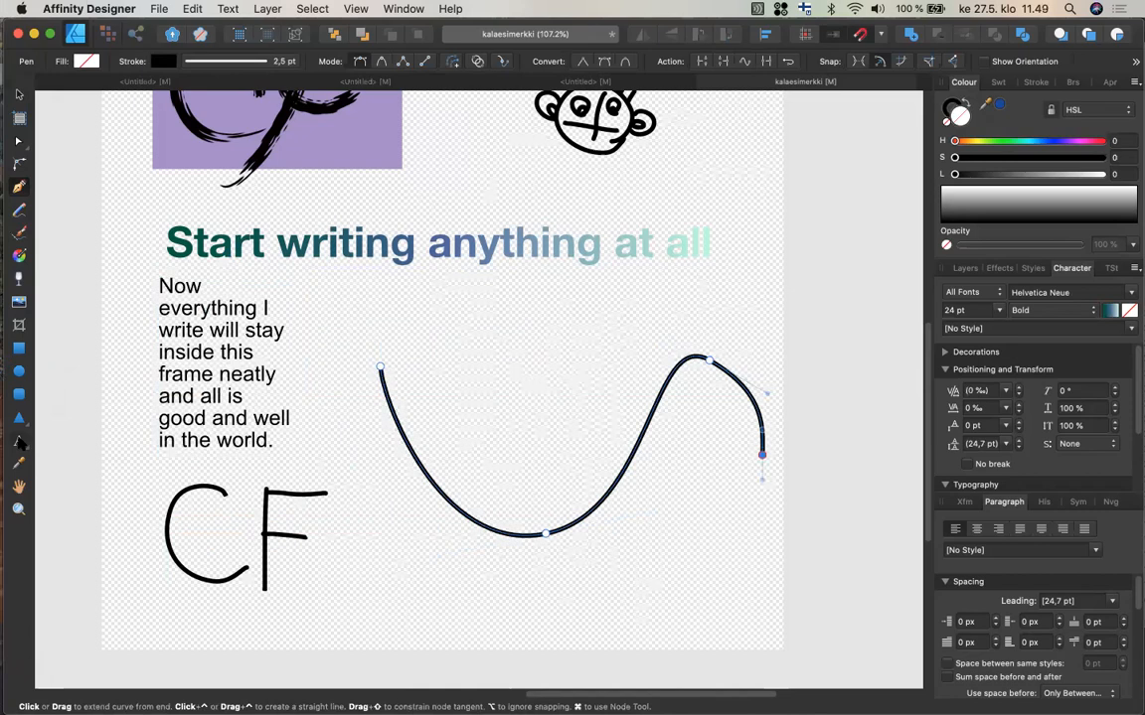
# Turn the curve into a text path and type 'I can start writing right here' along it.
pyautogui.click(18, 442)
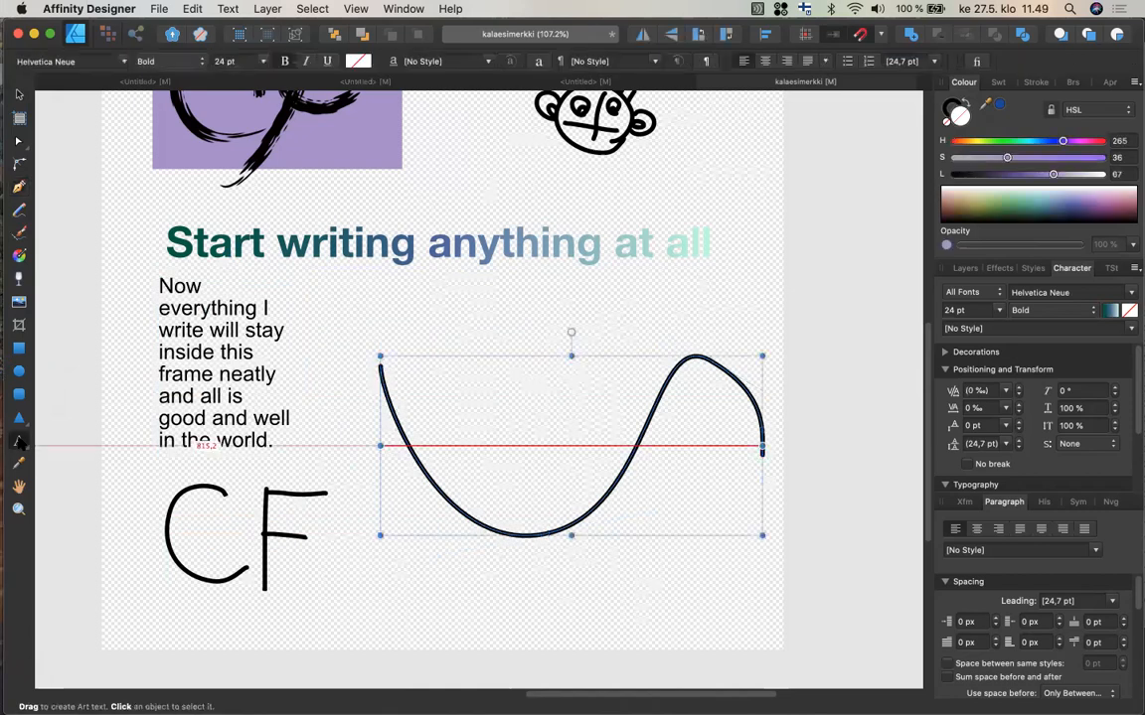
pyautogui.click(394, 411)
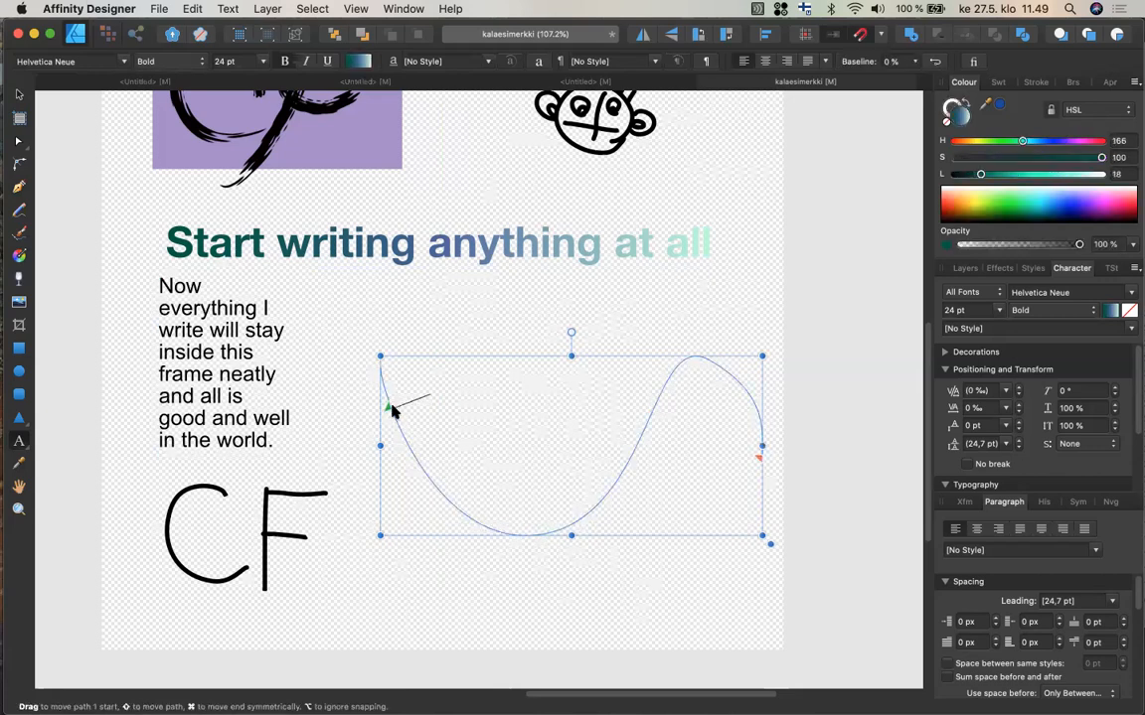
pyautogui.write('I ca')
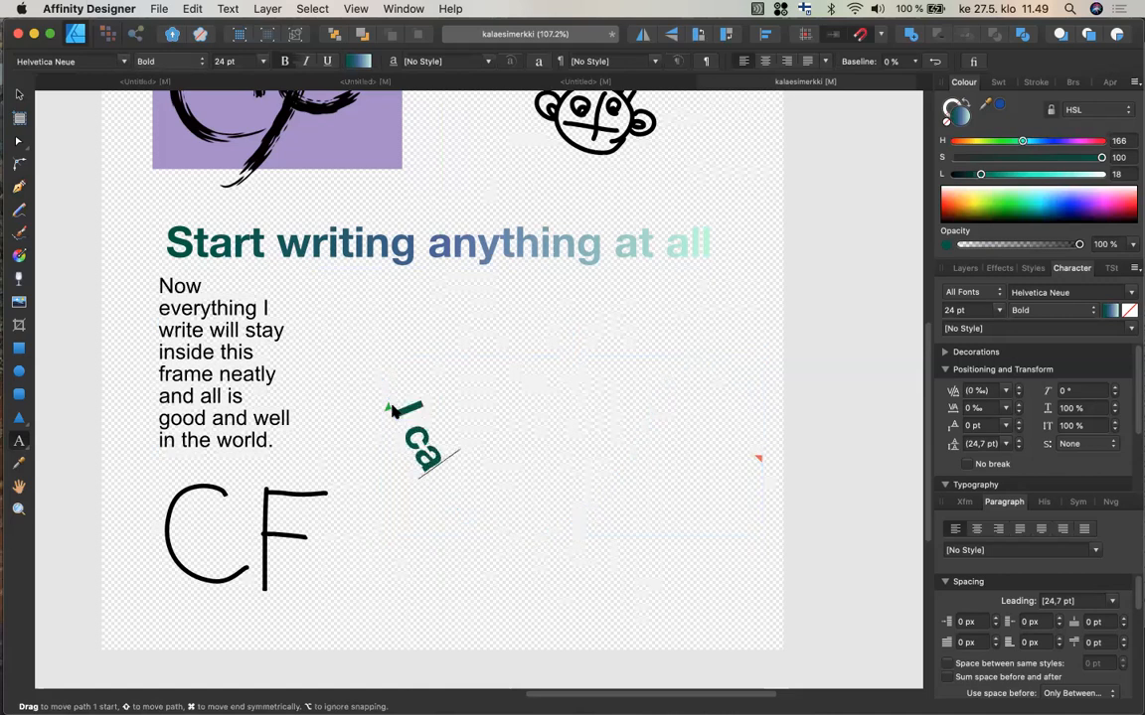
pyautogui.write('n start')
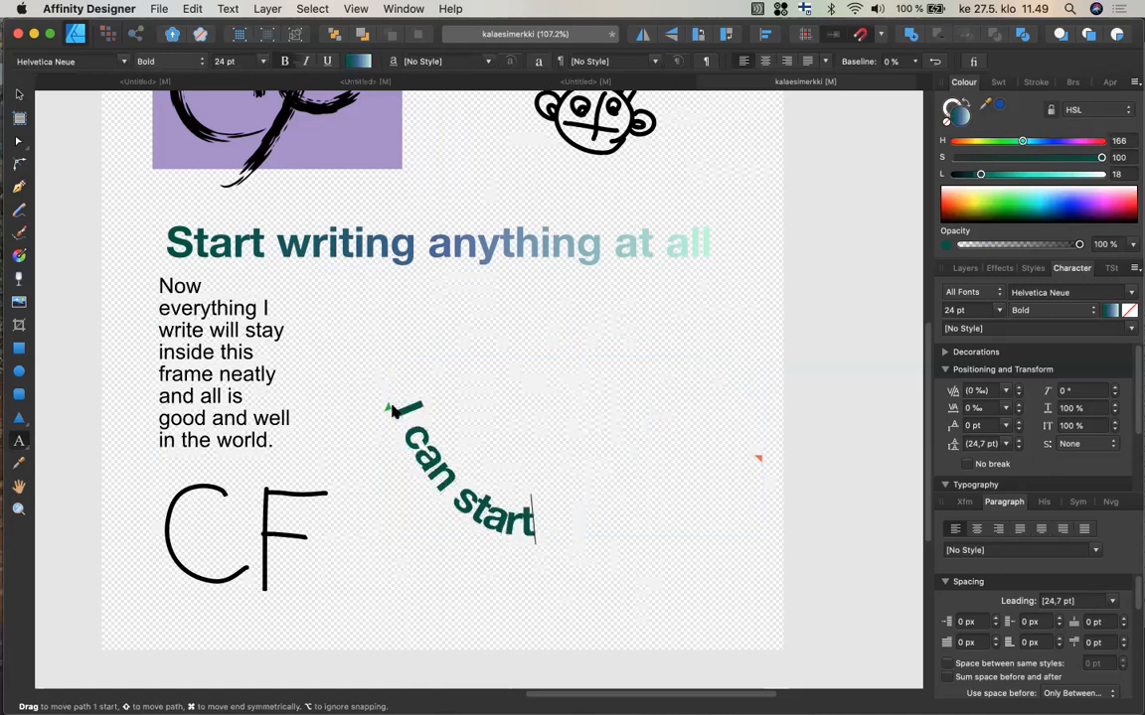
pyautogui.write(' writing')
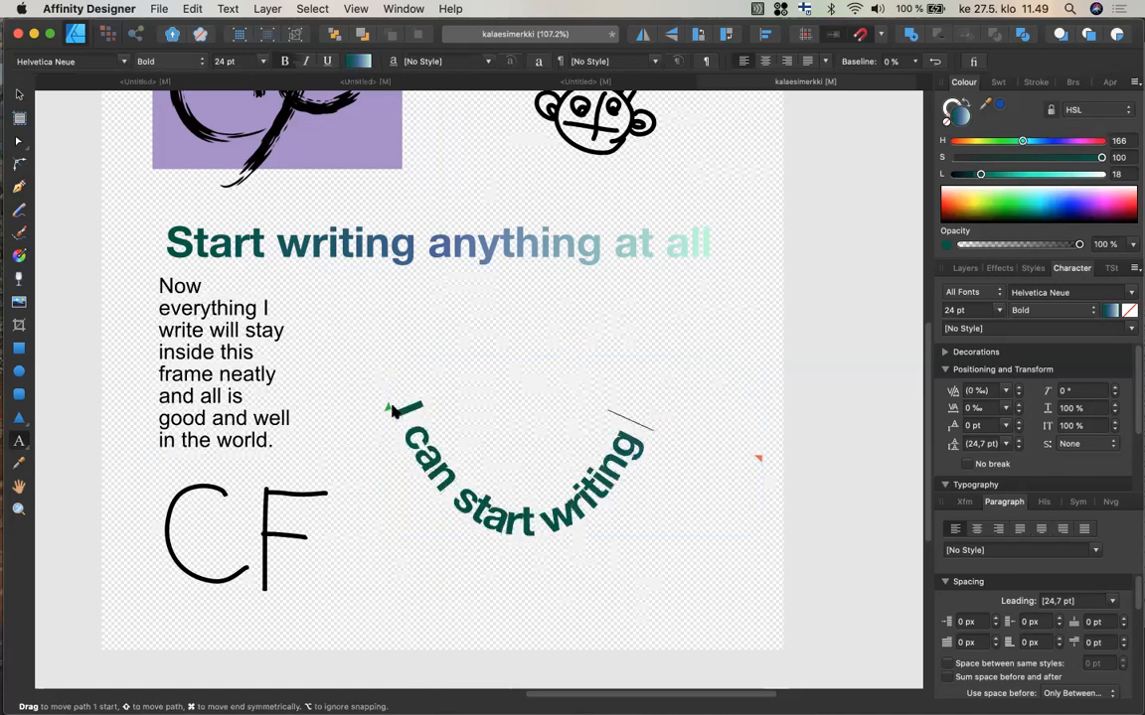
pyautogui.write(' right here')
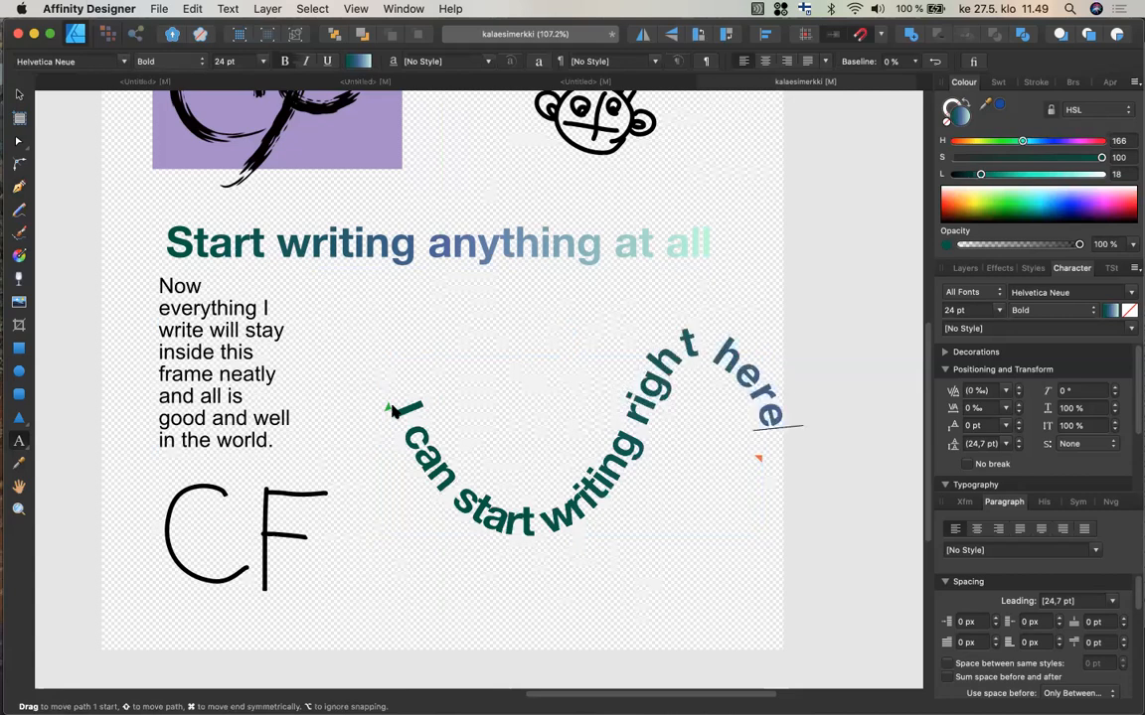
pyautogui.press('Escape')
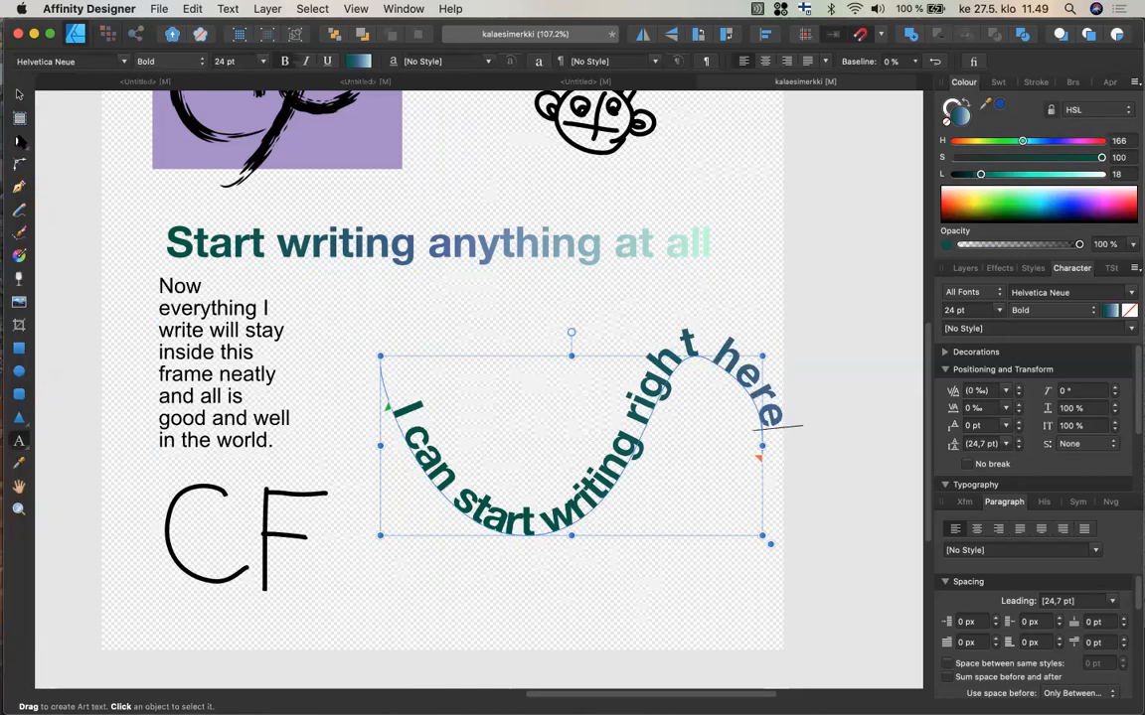
# Reshape the text path's curve by moving its start and bottom nodes and adjusting their handles with the Node tool.
pyautogui.click(18, 141)
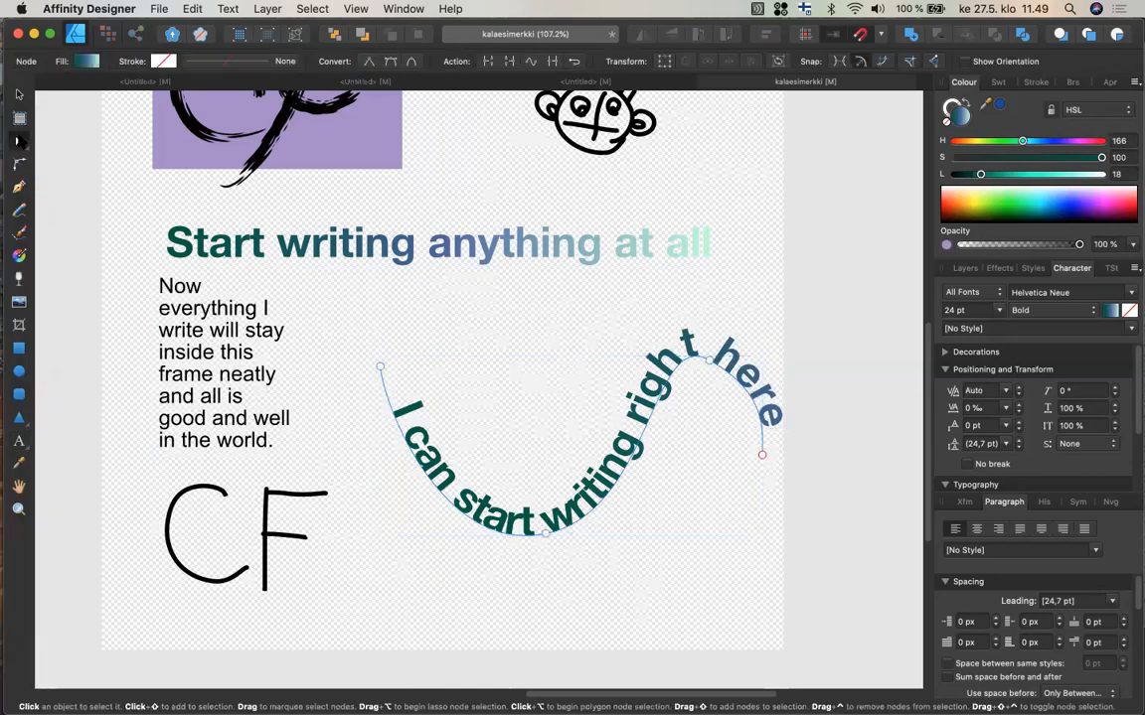
pyautogui.click(546, 538)
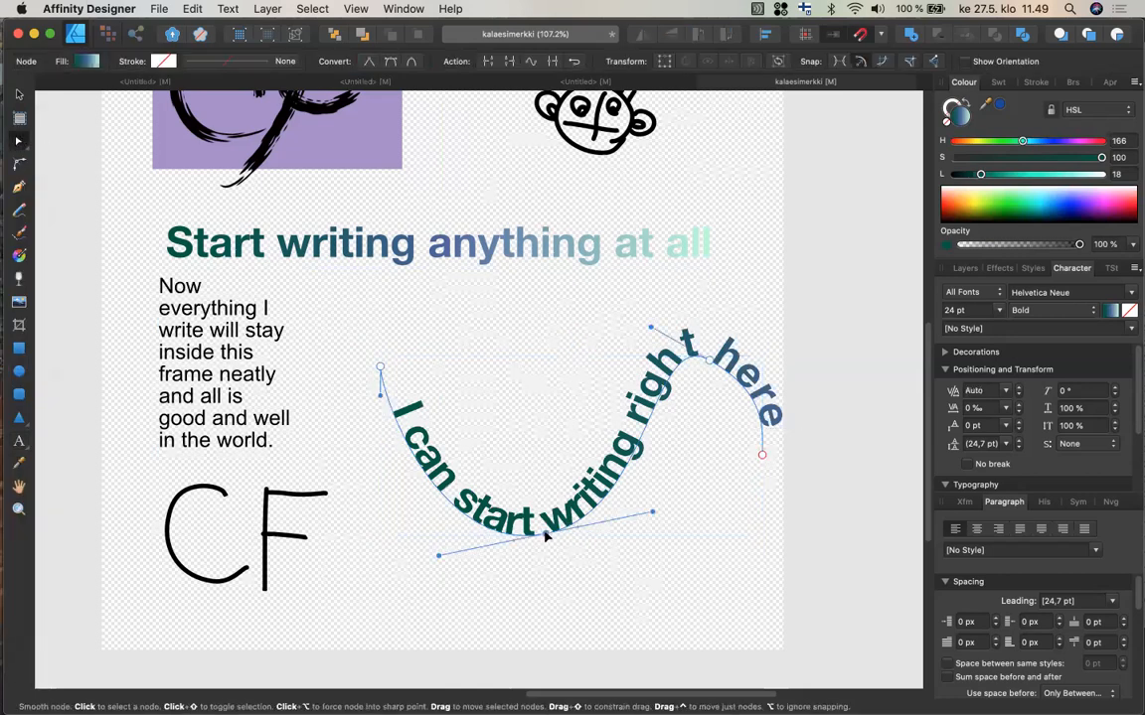
pyautogui.moveTo(545, 537); pyautogui.dragTo(468, 567)
pyautogui.moveTo(512, 477); pyautogui.dragTo(543, 589)
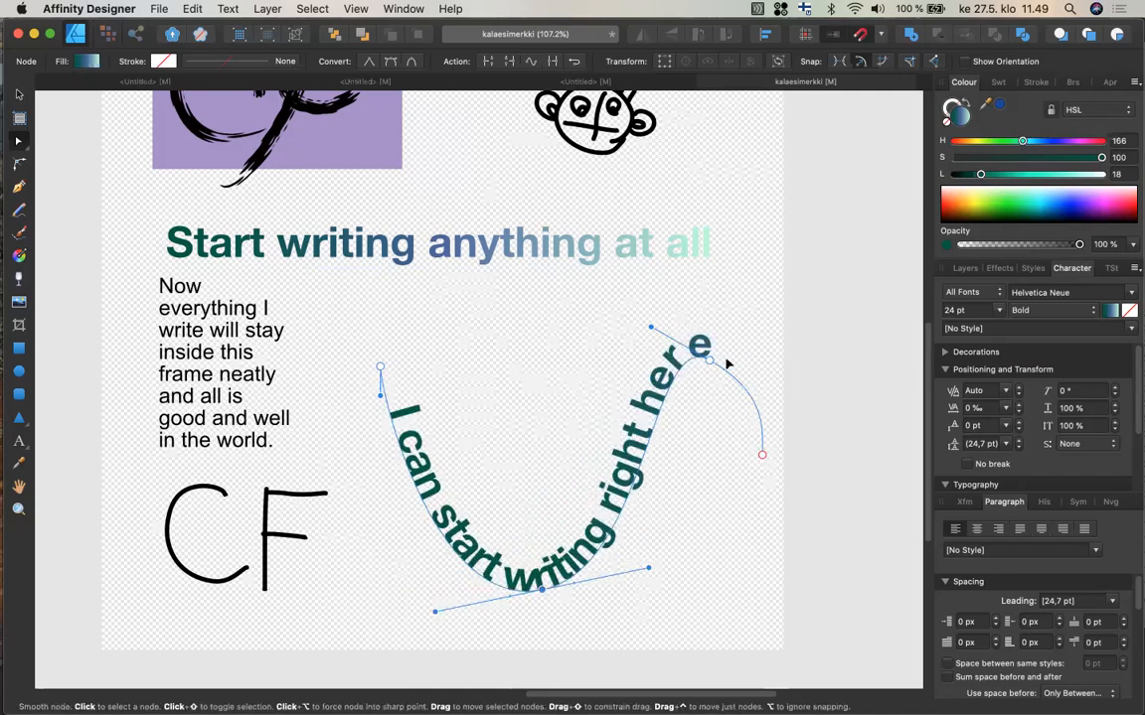
pyautogui.moveTo(711, 361); pyautogui.dragTo(752, 390)
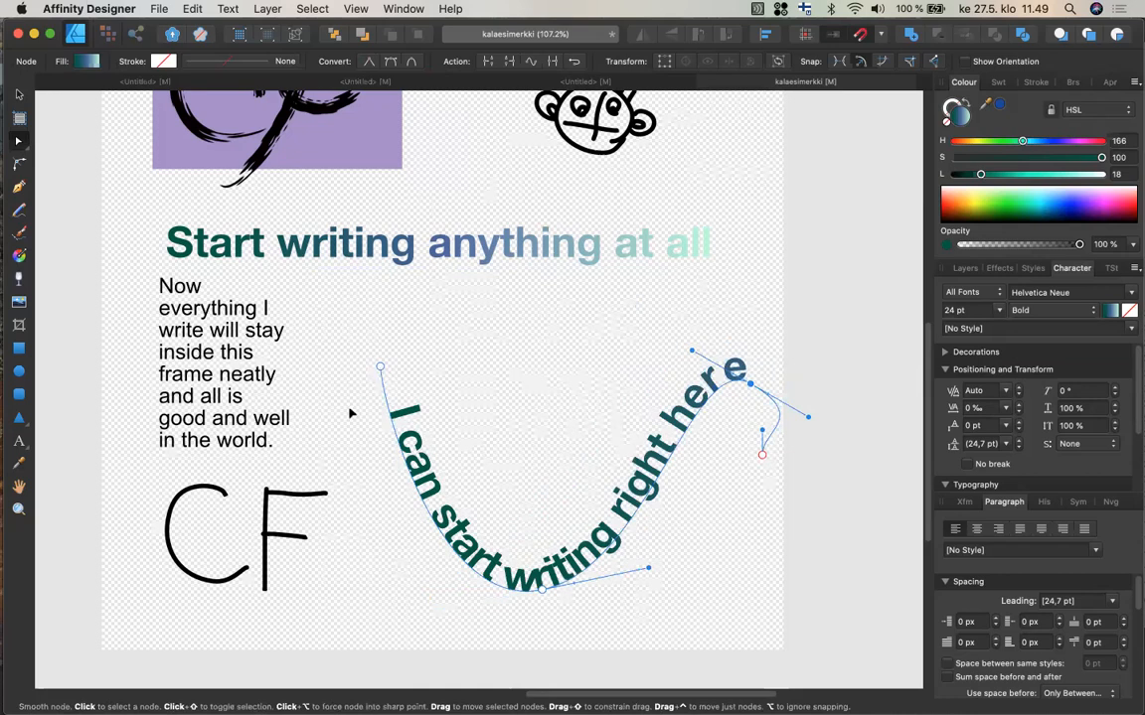
pyautogui.moveTo(379, 368); pyautogui.dragTo(354, 517)
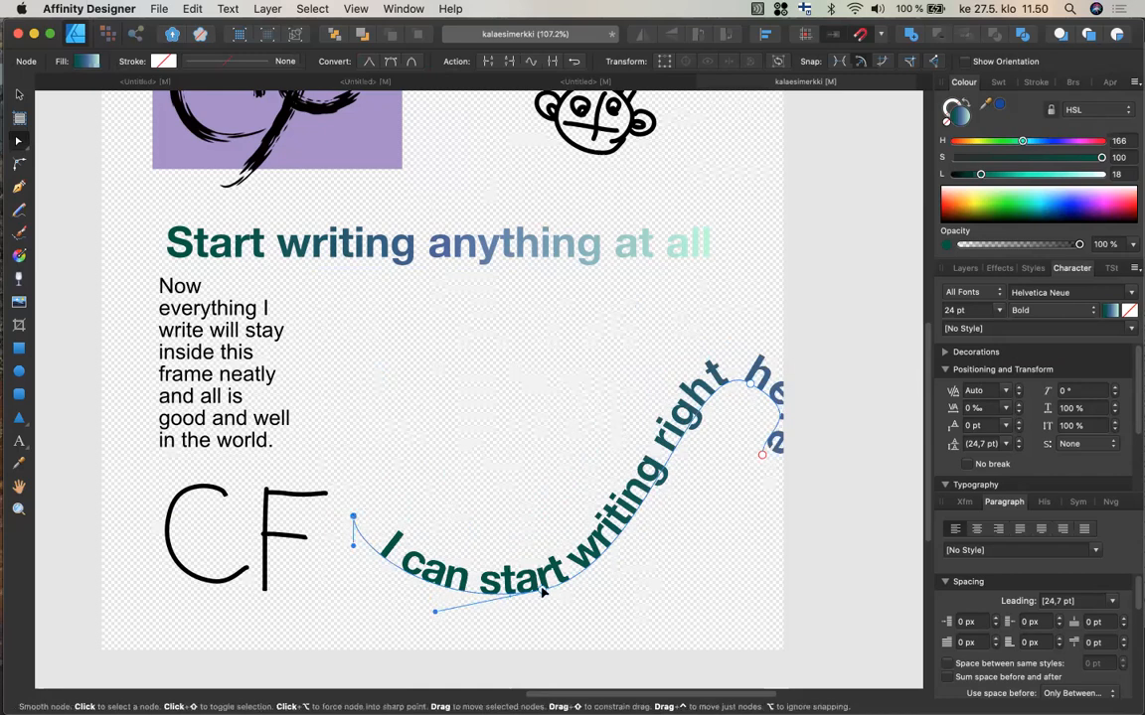
pyautogui.moveTo(536, 569); pyautogui.dragTo(558, 613)
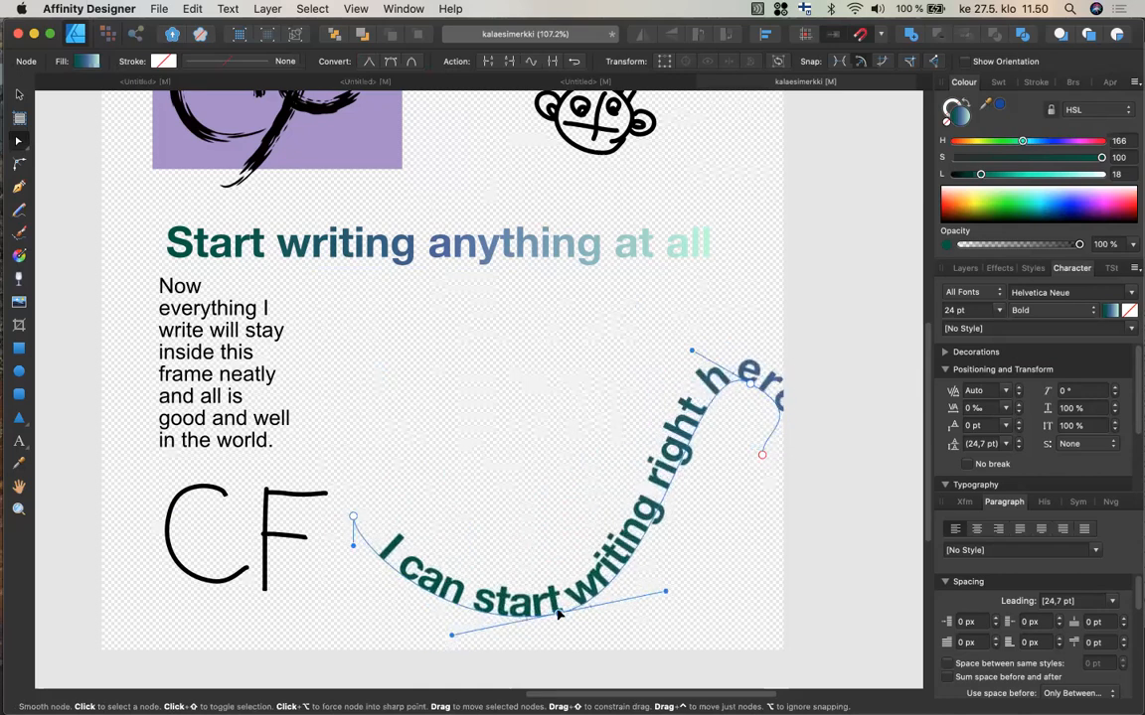
pyautogui.click(750, 389)
pyautogui.moveTo(750, 390); pyautogui.dragTo(552, 624)
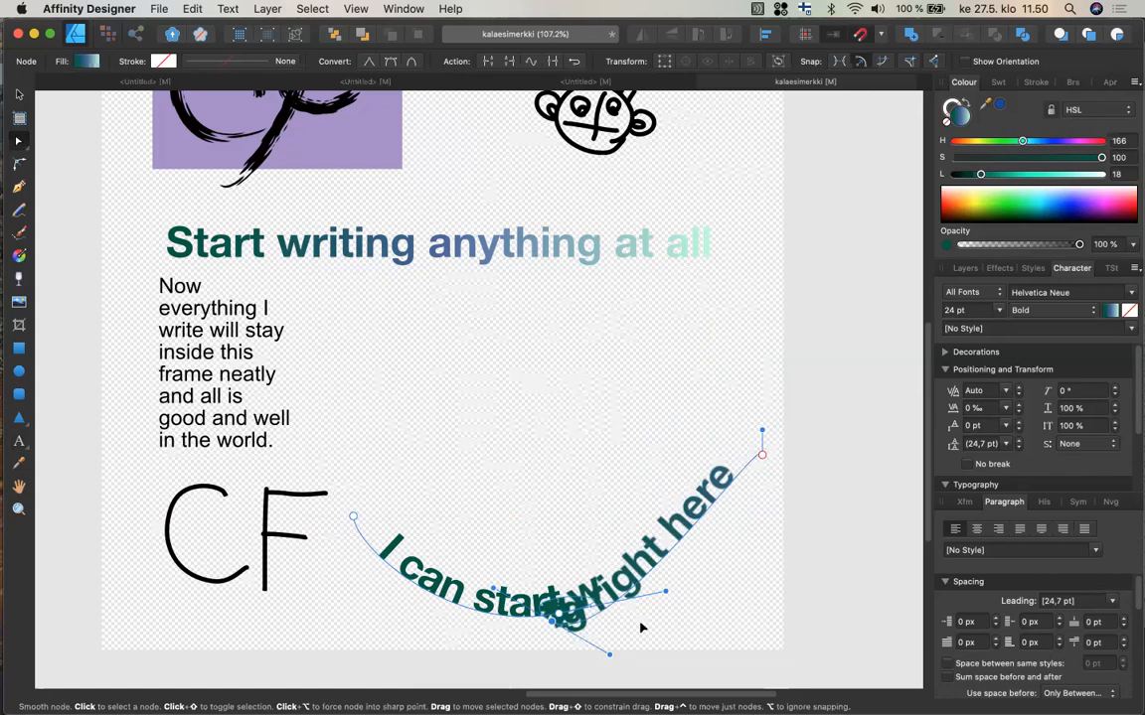
pyautogui.press('super+z')
# Reshape the text path by pulling its lower curve segment upward so the words climb vertically.
pyautogui.moveTo(651, 616); pyautogui.dragTo(662, 374)
pyautogui.moveTo(661, 377); pyautogui.dragTo(659, 375)
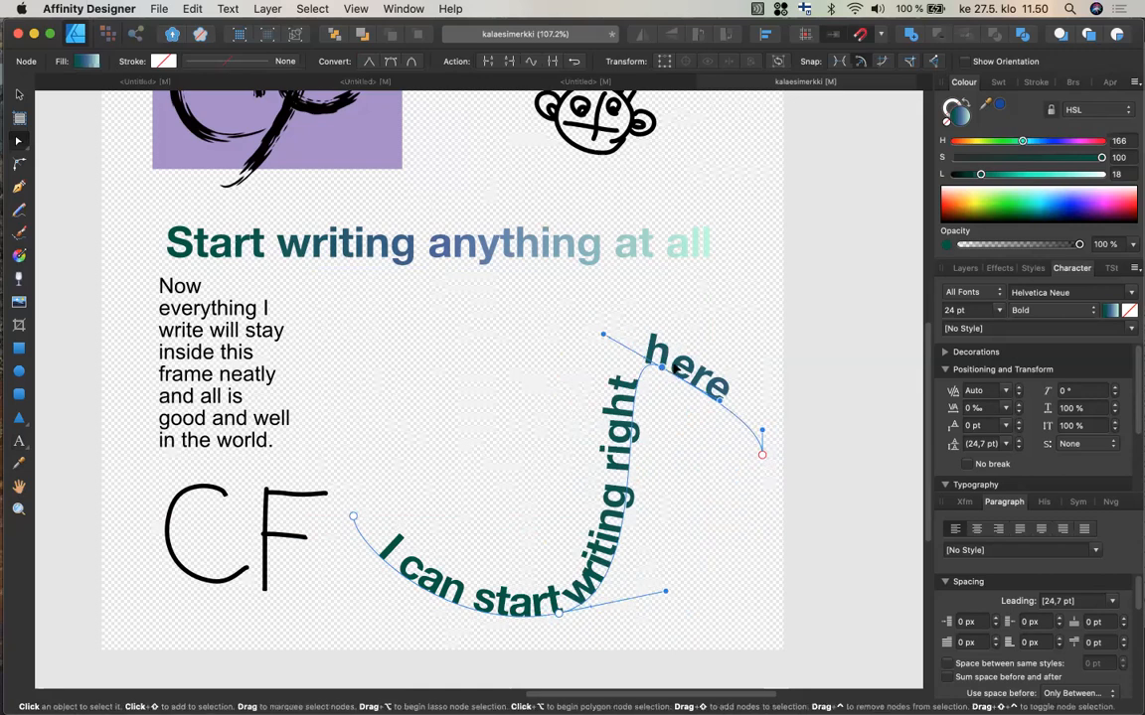
# Select all the path text with the Text tool and set its baseline shift to 1 pt.
pyautogui.press('t')
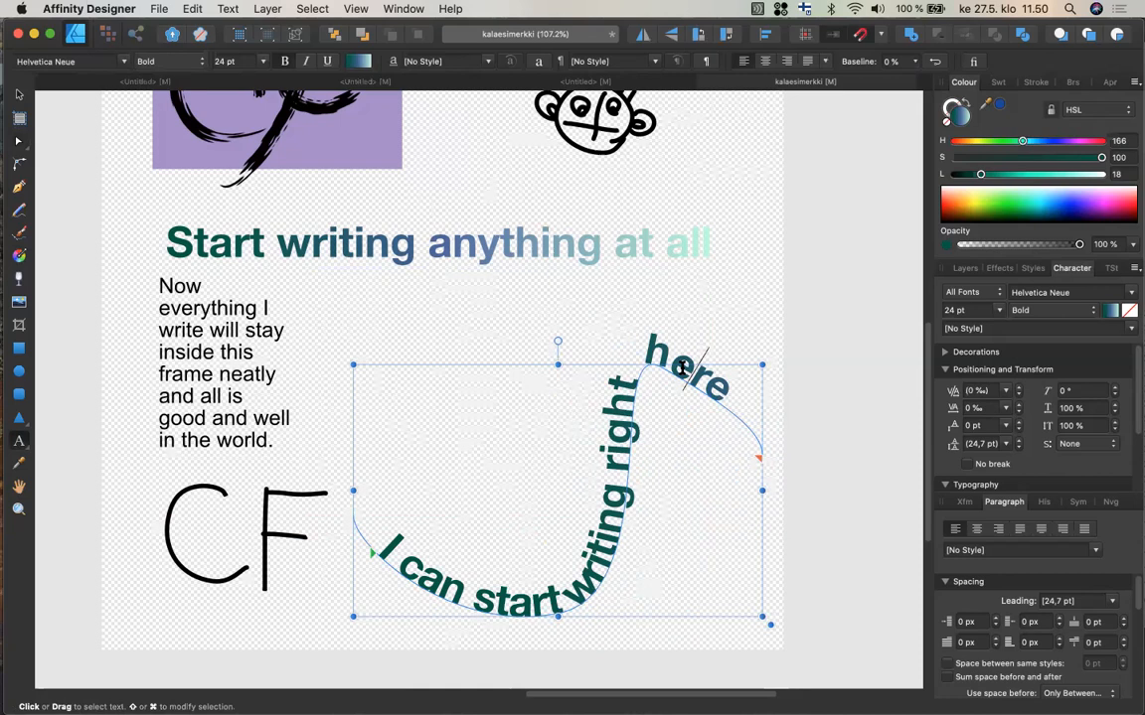
pyautogui.press('Escape')
pyautogui.tripleClick(682, 368)
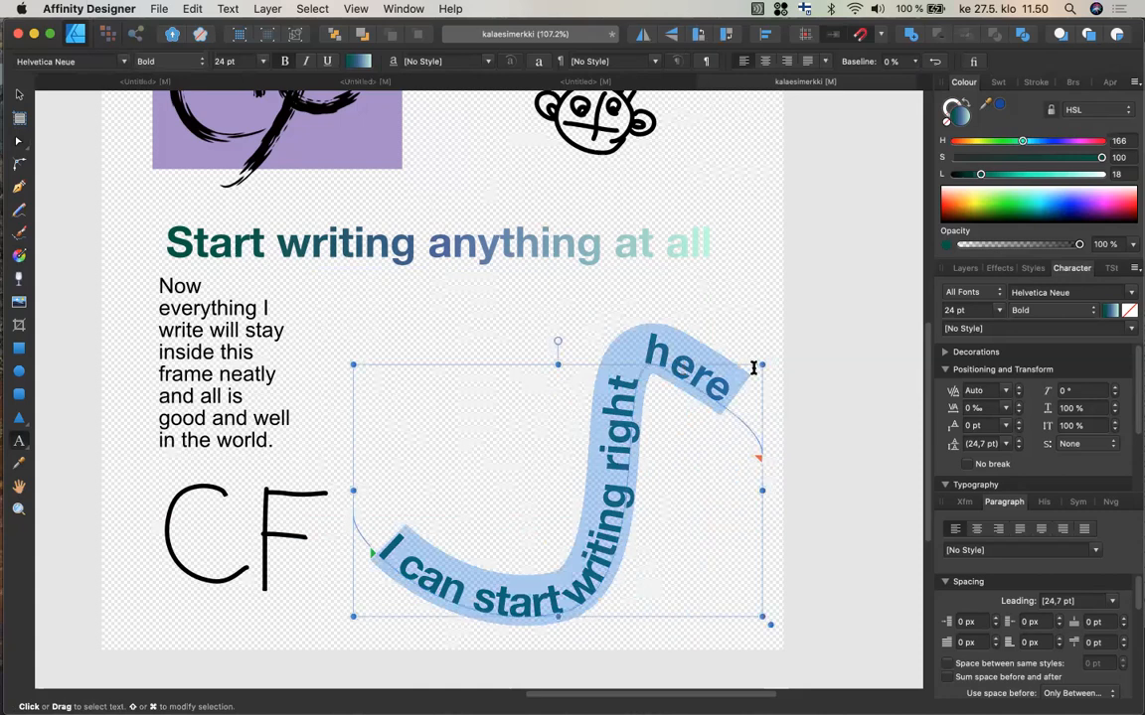
pyautogui.click(1017, 430)
pyautogui.click(1017, 431)
pyautogui.click(1017, 430)
pyautogui.click(1017, 430)
pyautogui.click(1018, 431)
pyautogui.click(1018, 430)
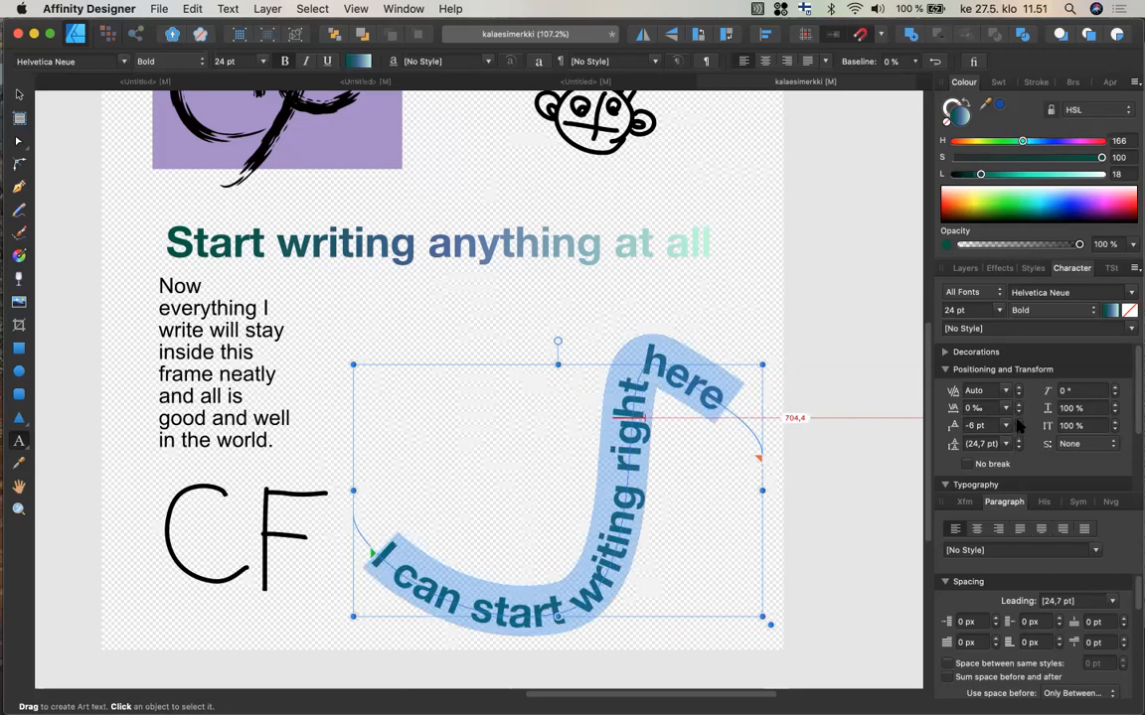
pyautogui.click(1018, 422)
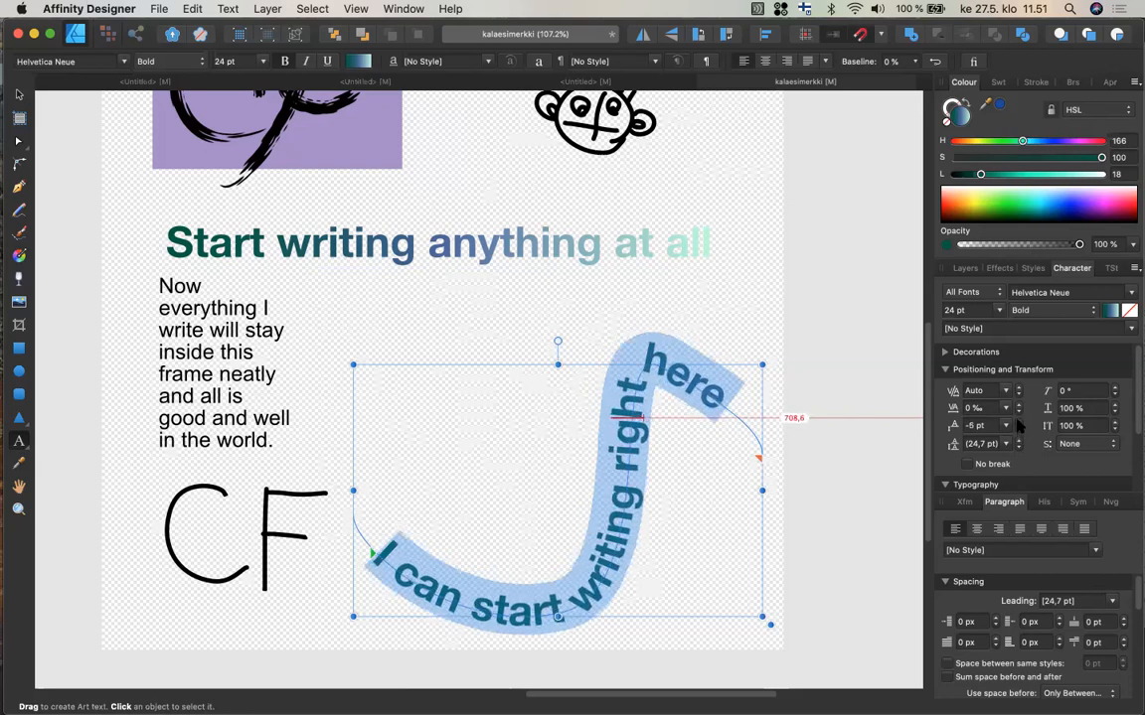
pyautogui.click(1017, 422)
pyautogui.click(1017, 422)
pyautogui.click(1017, 422)
pyautogui.click(1017, 422)
pyautogui.click(1017, 422)
pyautogui.click(1017, 422)
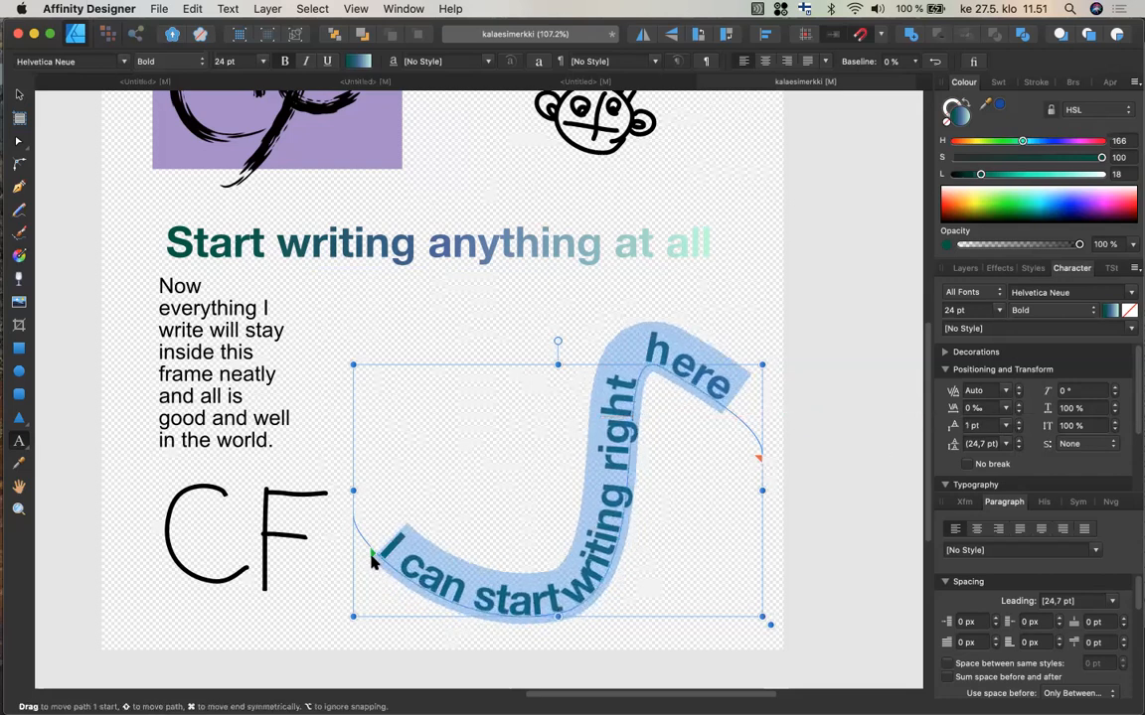
# Delete the path text and then remove its empty curve path object.
pyautogui.moveTo(371, 558)
pyautogui.mouseDown()
pyautogui.moveTo(386, 565)
pyautogui.moveTo(348, 511)
pyautogui.moveTo(350, 547)
pyautogui.moveTo(345, 528)
pyautogui.moveTo(396, 567)
pyautogui.moveTo(342, 528)
pyautogui.moveTo(374, 563)
pyautogui.mouseUp()
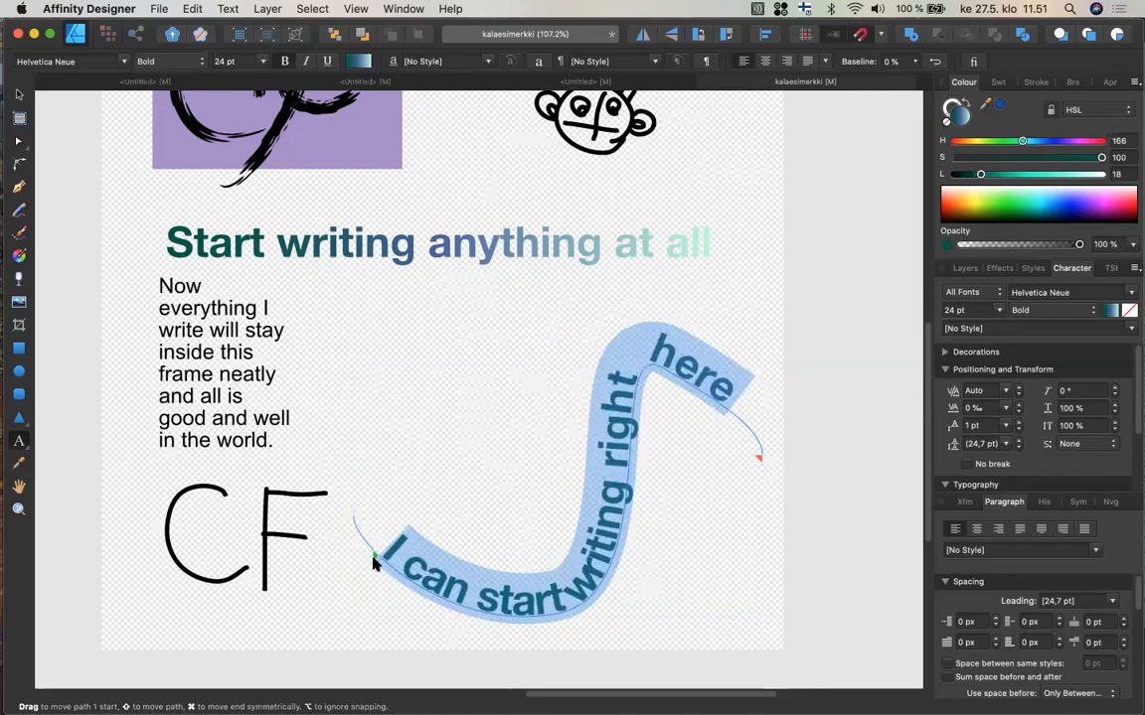
pyautogui.moveTo(375, 559); pyautogui.dragTo(375, 559)
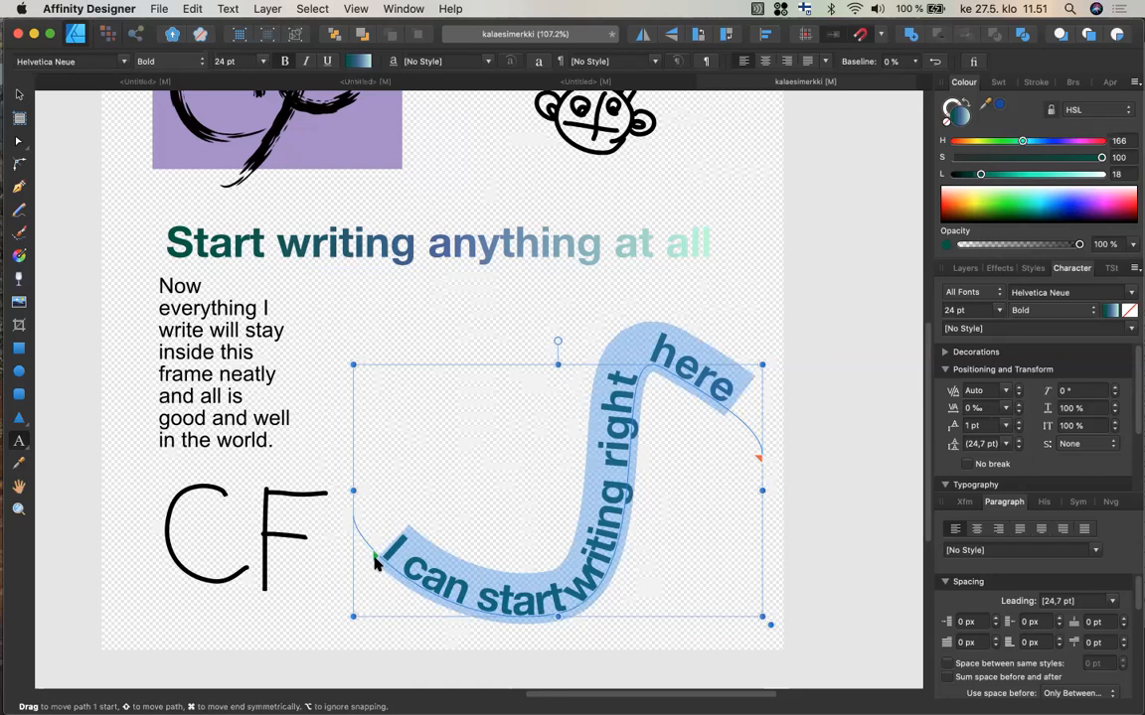
pyautogui.press('BackSpace')
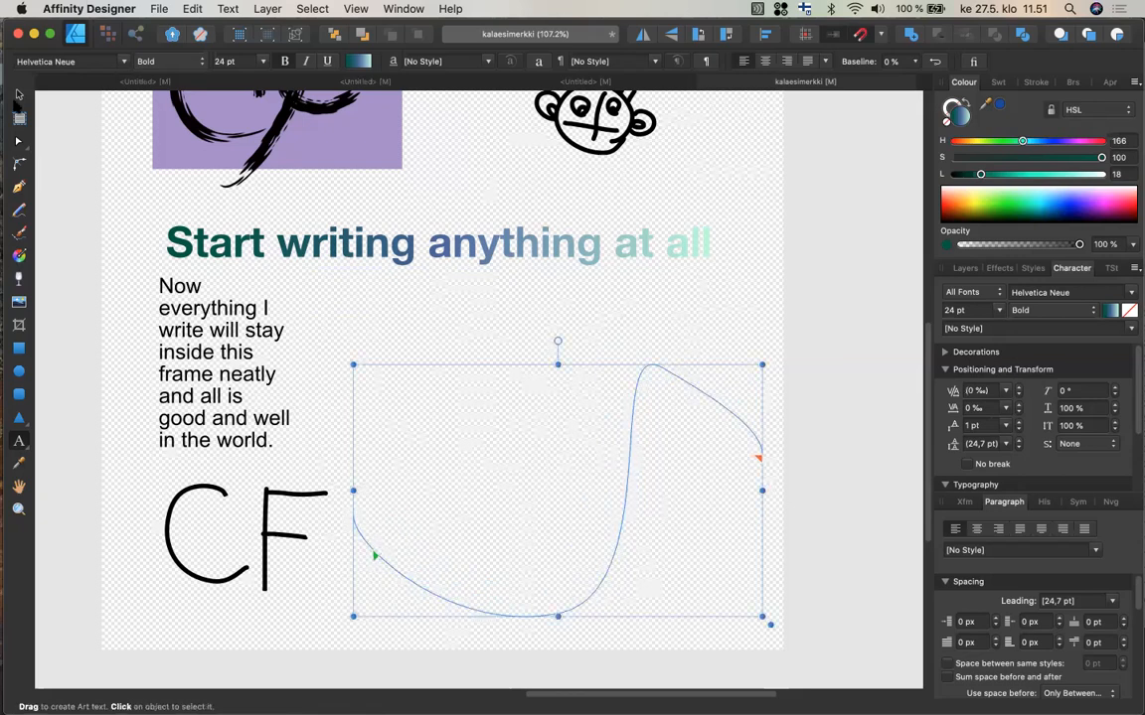
pyautogui.press('Escape')
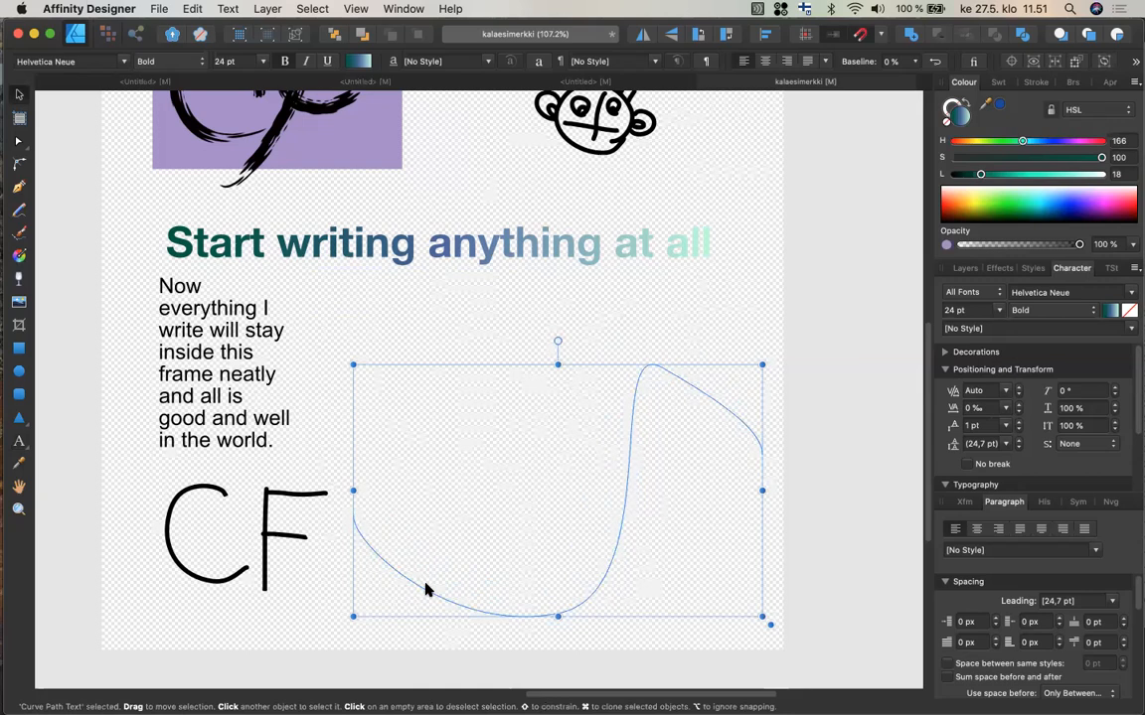
pyautogui.press('Delete')
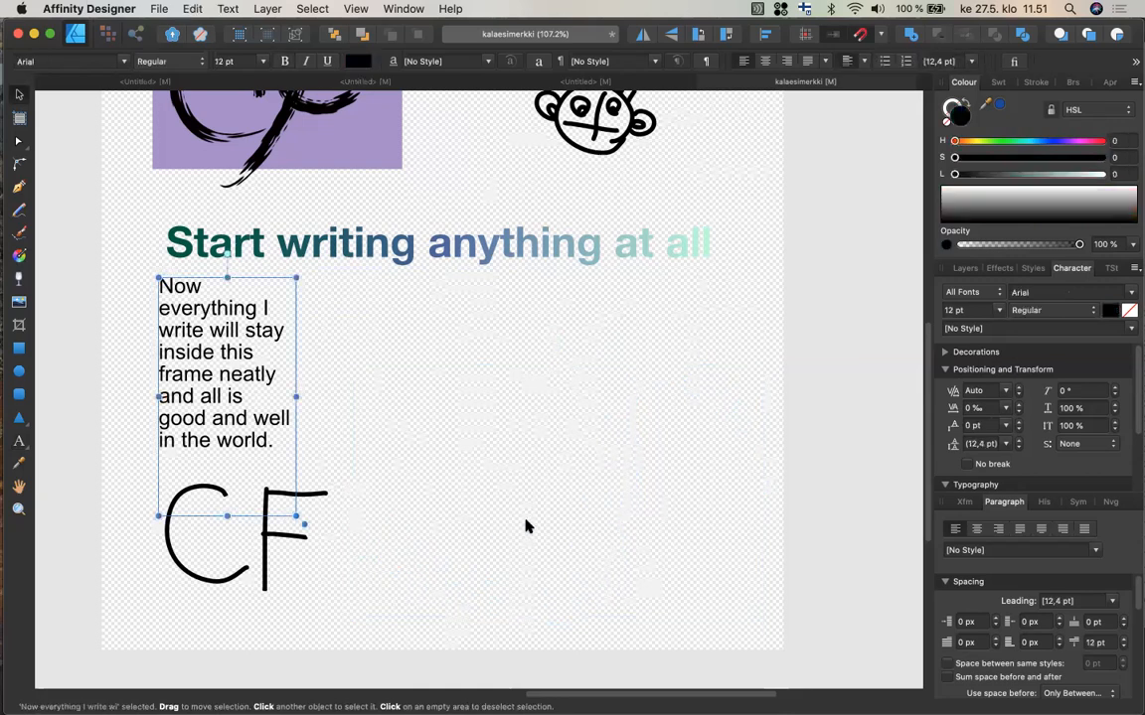
pyautogui.click(527, 526)
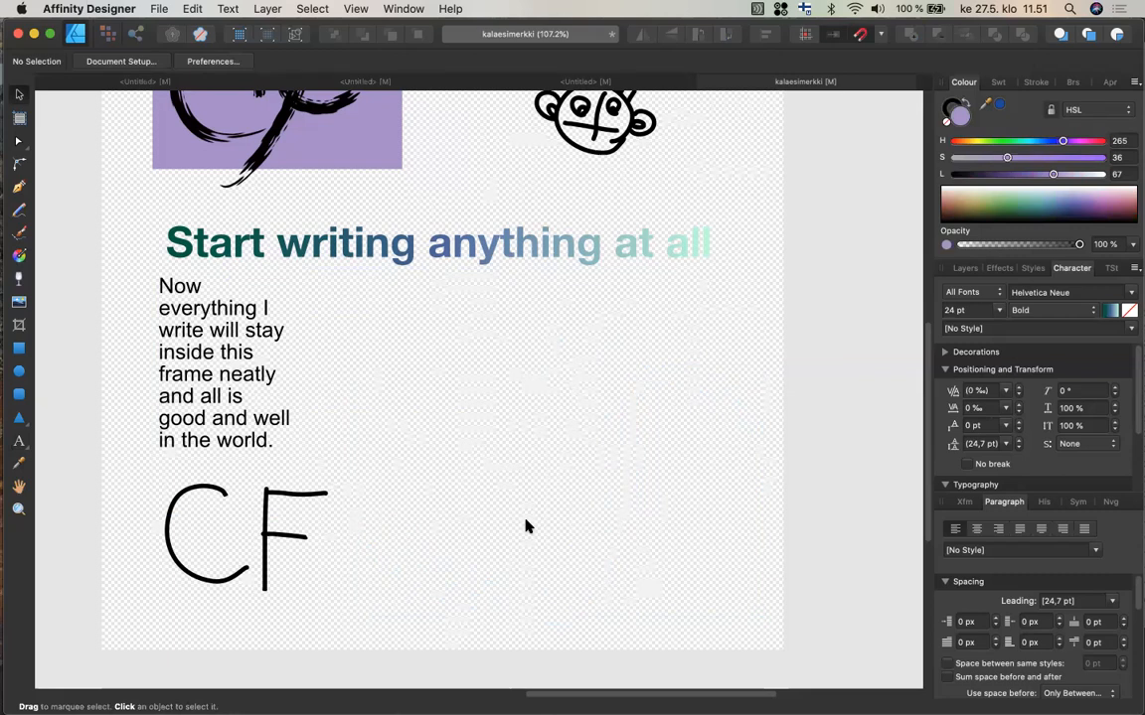
pyautogui.scroll(3, 527, 527)
pyautogui.hscroll(-1, 526, 526)
pyautogui.scroll(3, 527, 527)
pyautogui.hscroll(-2, 527, 526)
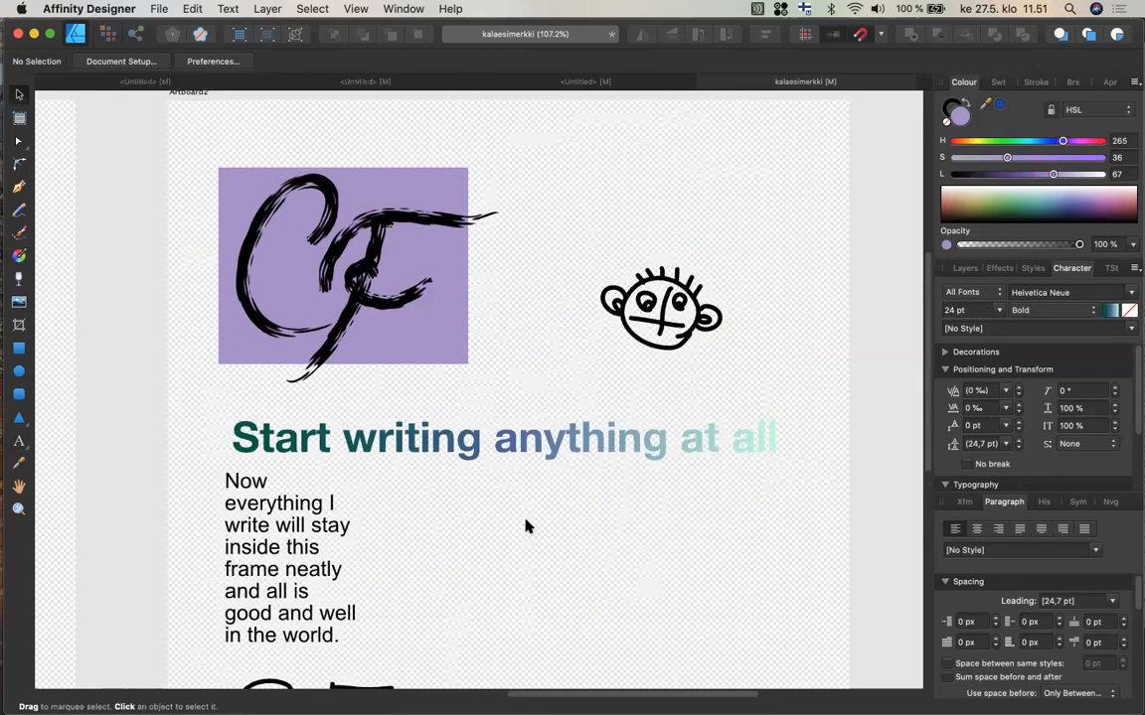
pyautogui.hscroll(-10, 527, 527)
pyautogui.hscroll(2, 527, 526)
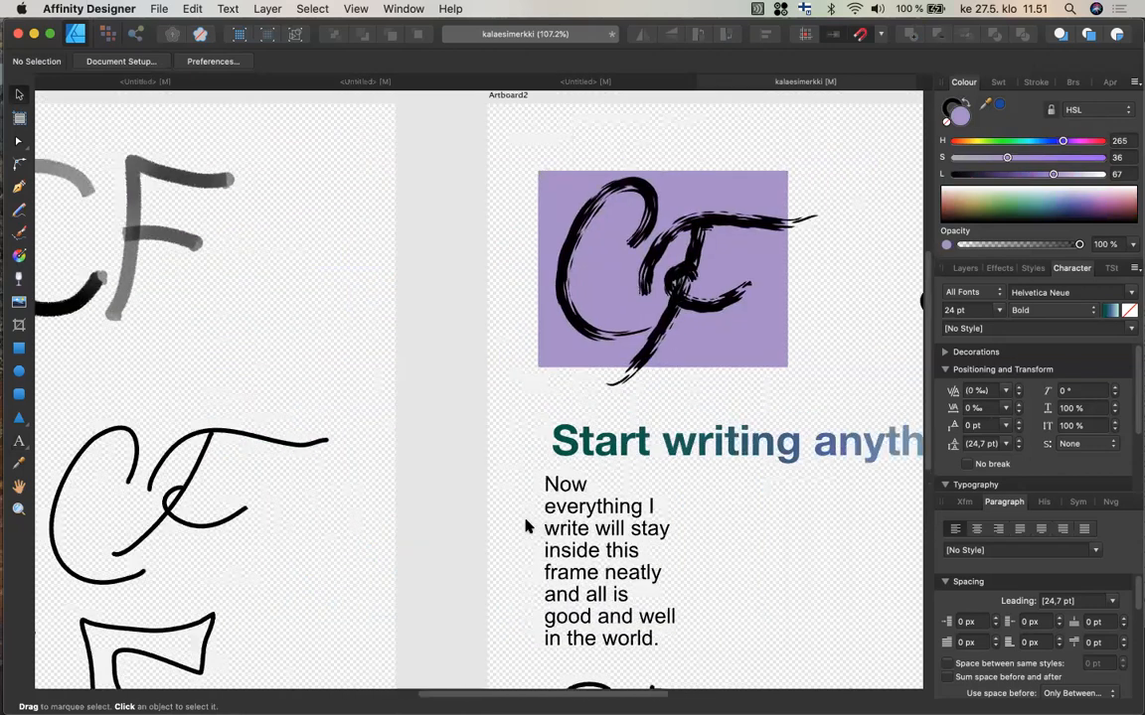
pyautogui.hscroll(5, 527, 527)
pyautogui.scroll(1, 526, 527)
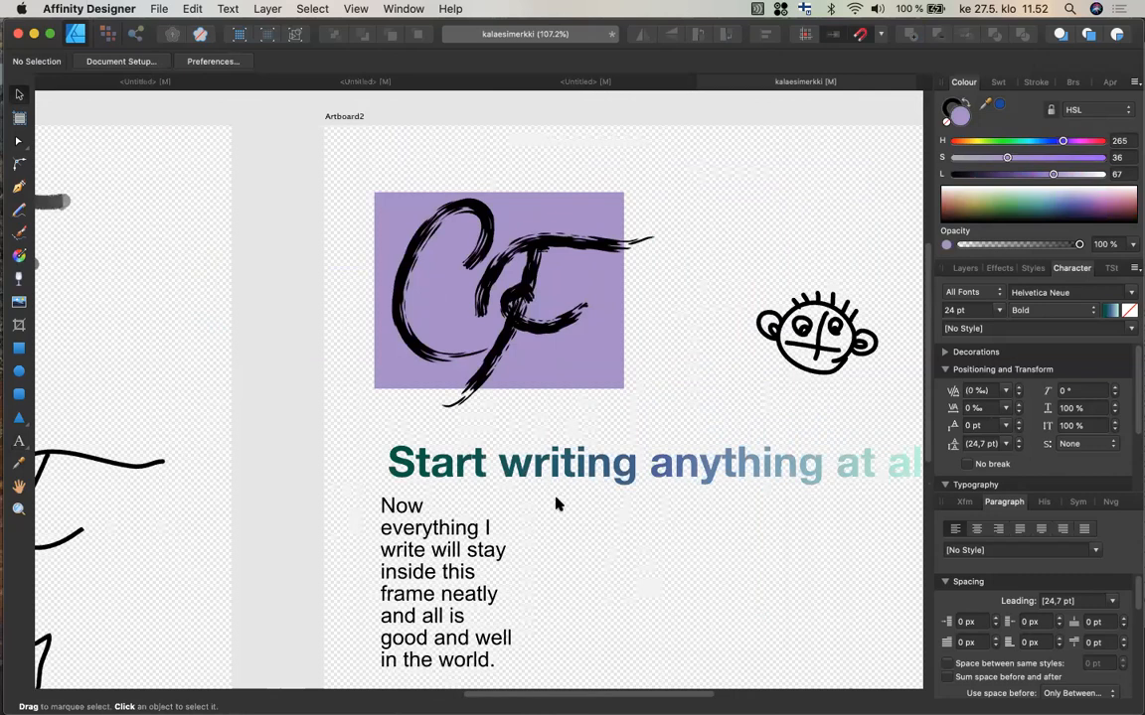
pyautogui.scroll(-2, 557, 504)
pyautogui.hscroll(2, 556, 504)
pyautogui.scroll(-2, 557, 504)
pyautogui.hscroll(3, 556, 504)
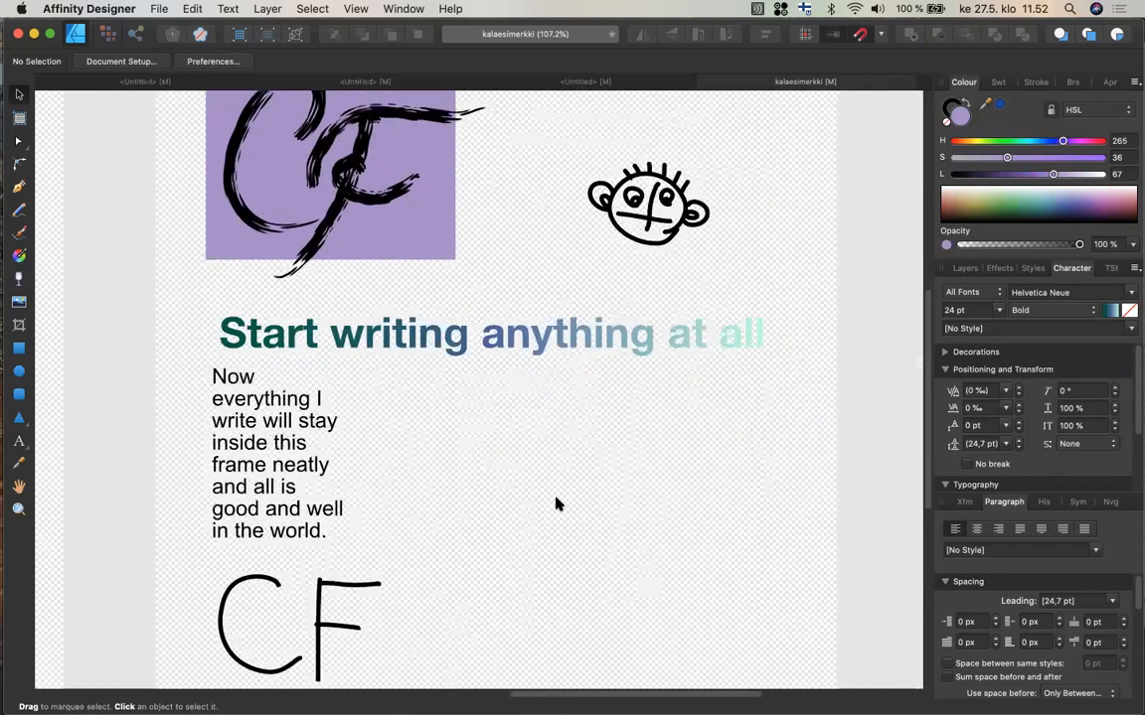
# Place a black-and-white photo from the kuvat folder onto the artboard at its default size.
pyautogui.click(19, 303)
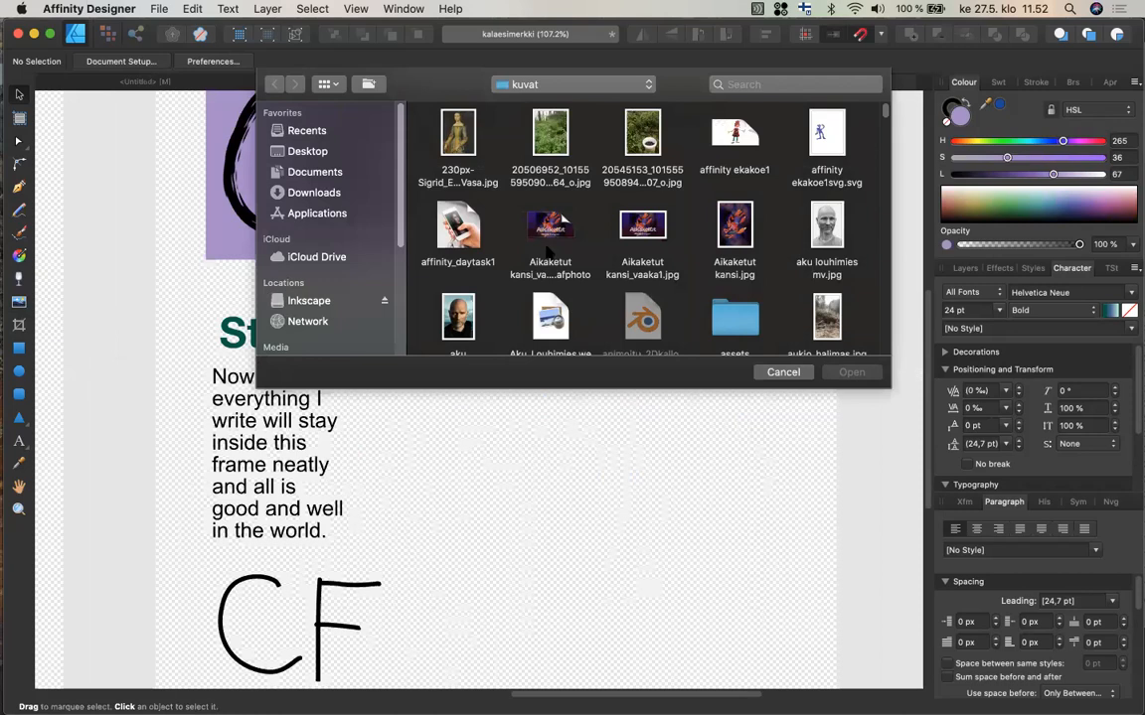
pyautogui.scroll(-5, 546, 252)
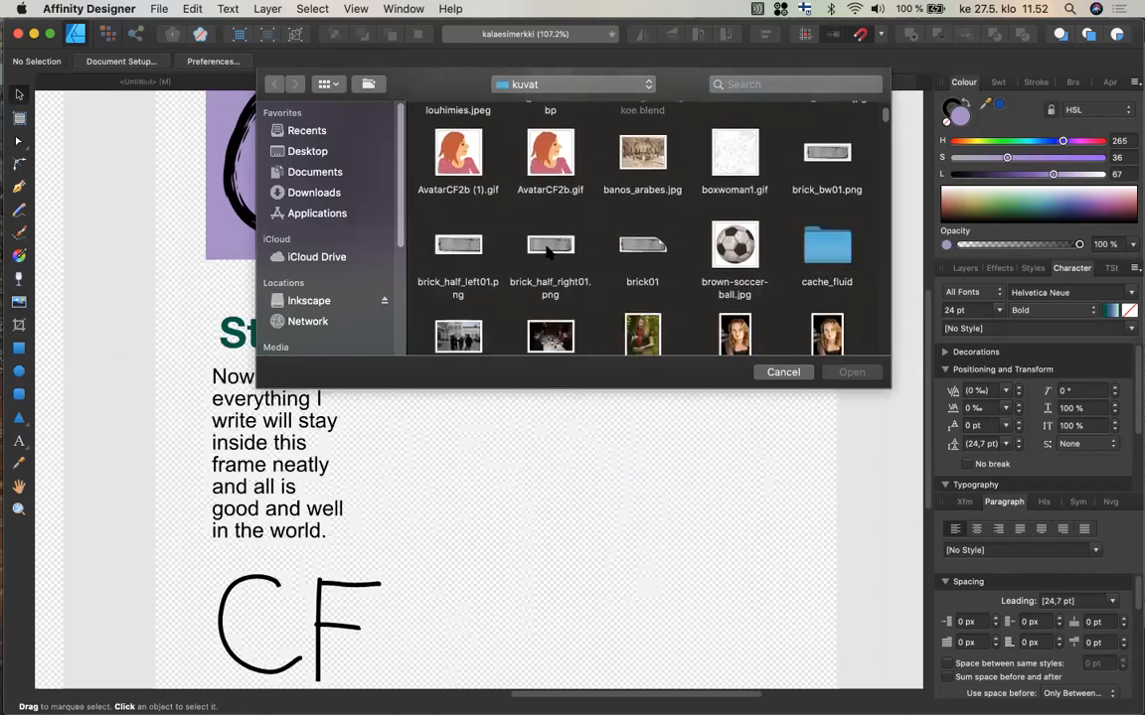
pyautogui.scroll(-5, 546, 252)
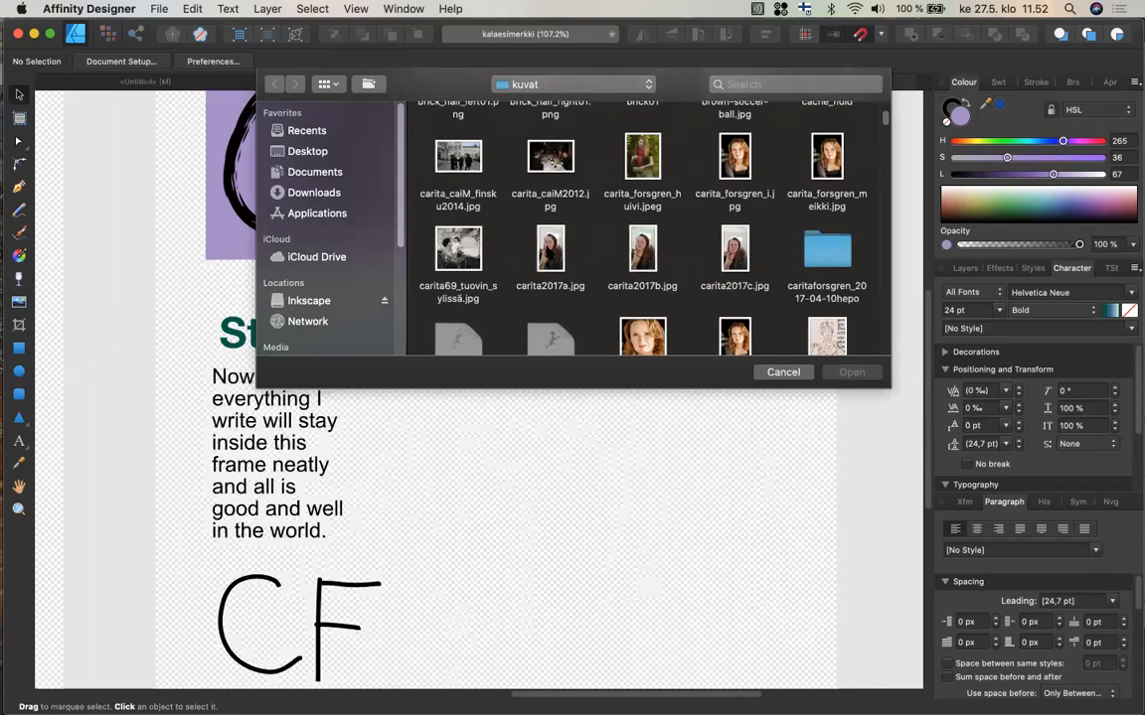
pyautogui.scroll(-4, 548, 254)
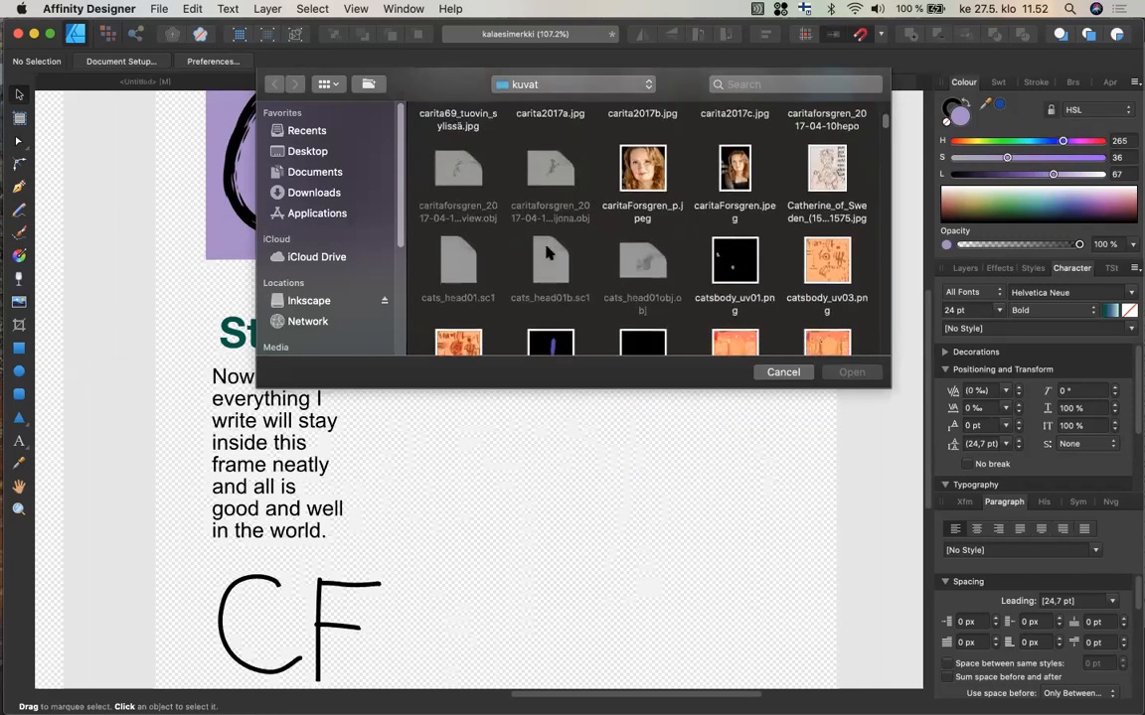
pyautogui.scroll(1, 546, 252)
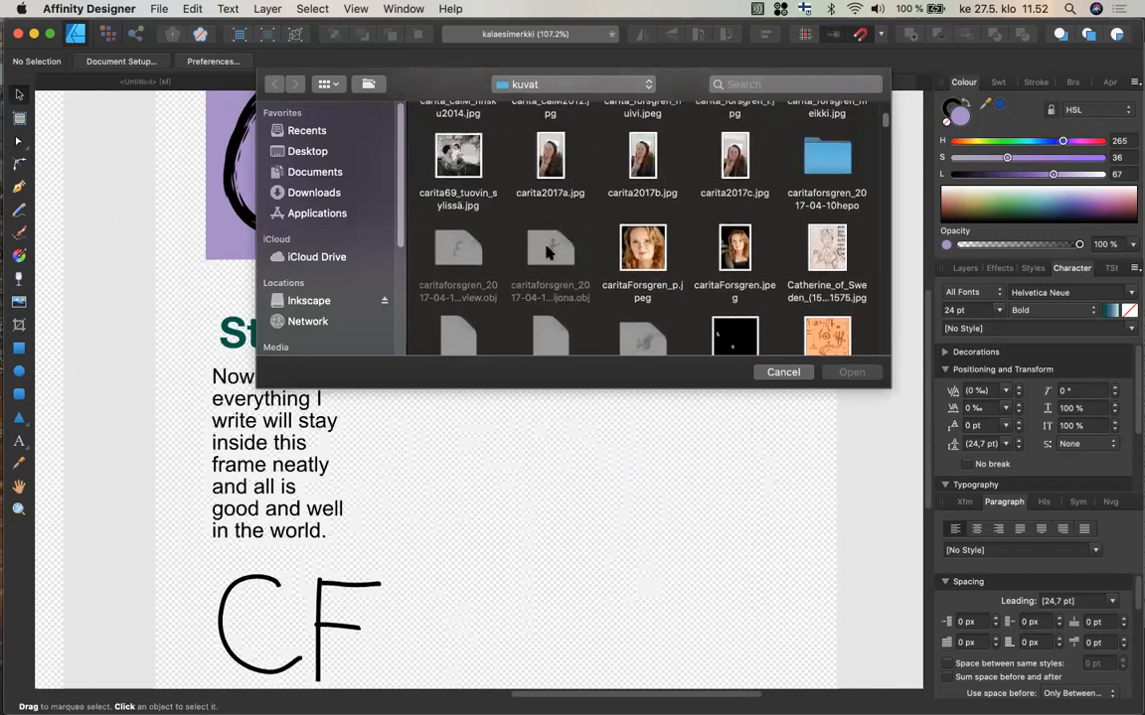
pyautogui.scroll(2, 545, 252)
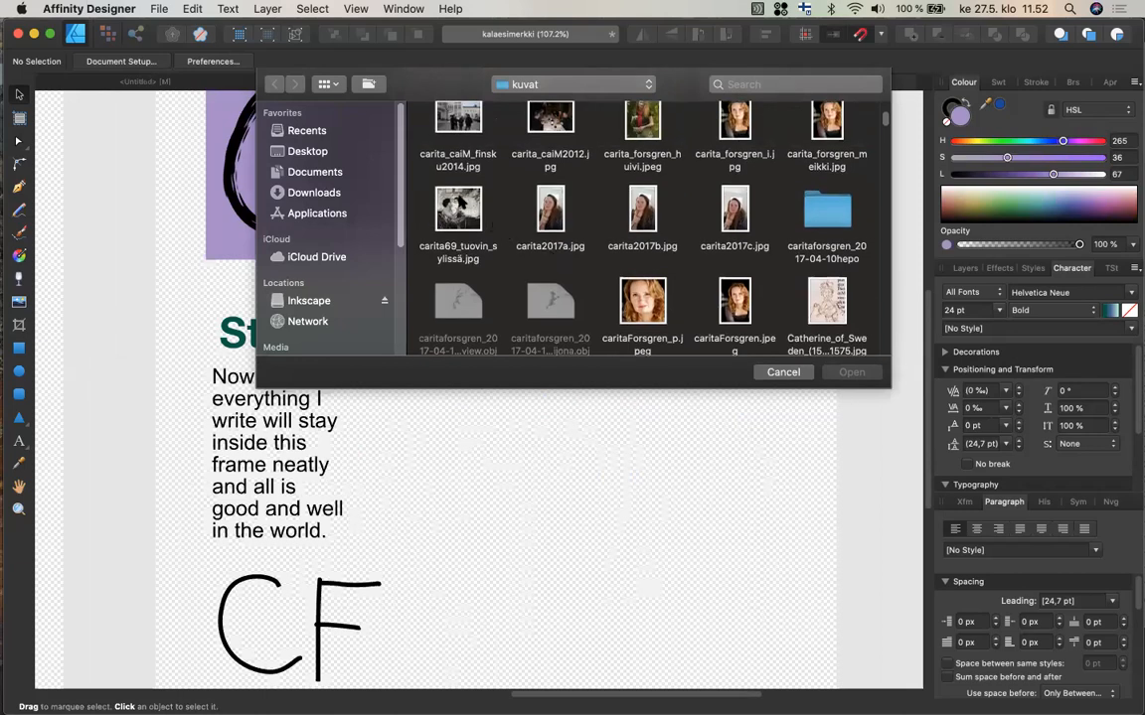
pyautogui.doubleClick(460, 199)
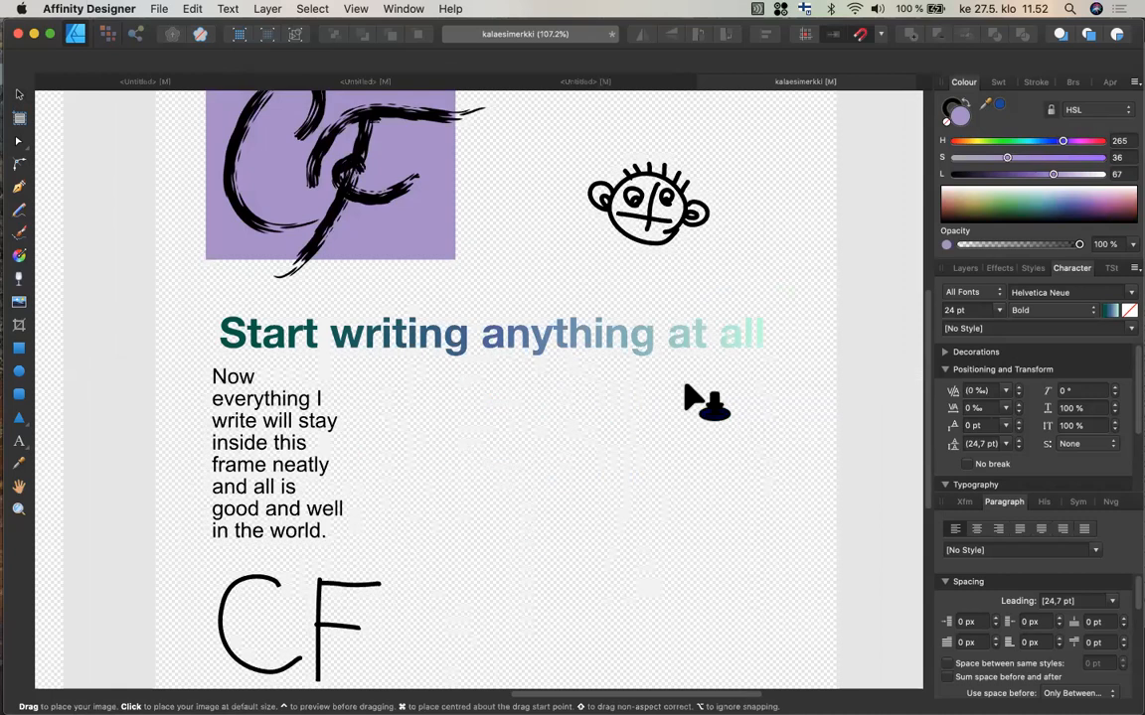
pyautogui.click(454, 390)
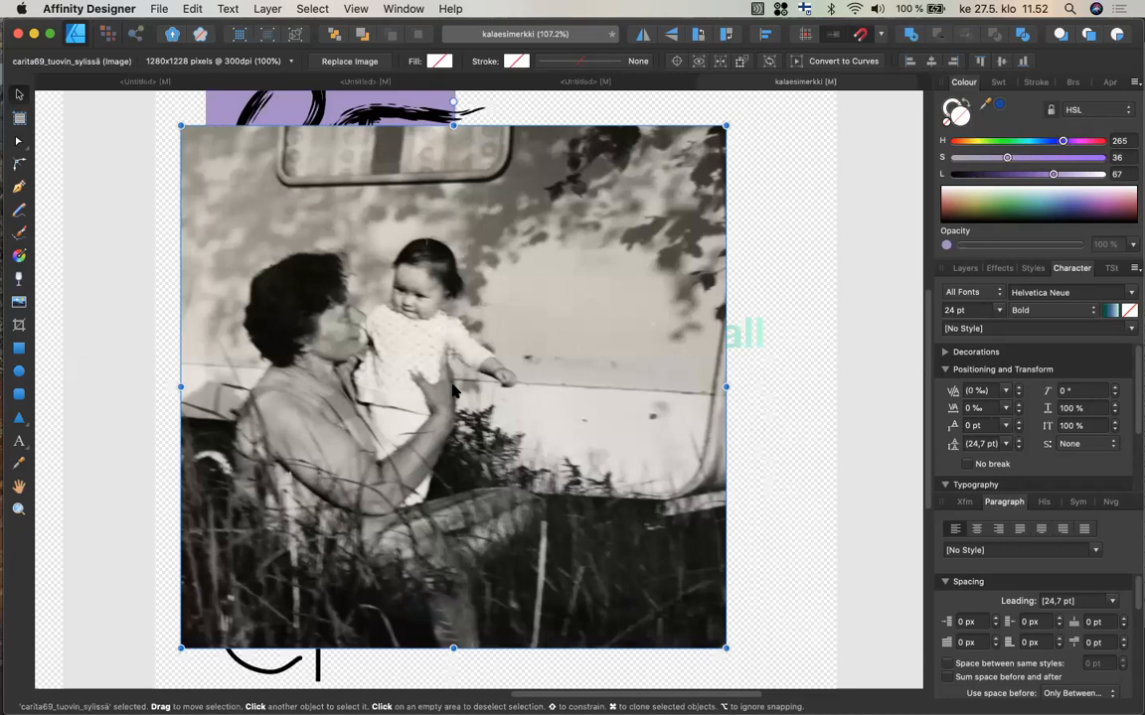
# Draw a new artboard to the right of the existing artboard with the Artboard tool.
pyautogui.hscroll(5, 453, 391)
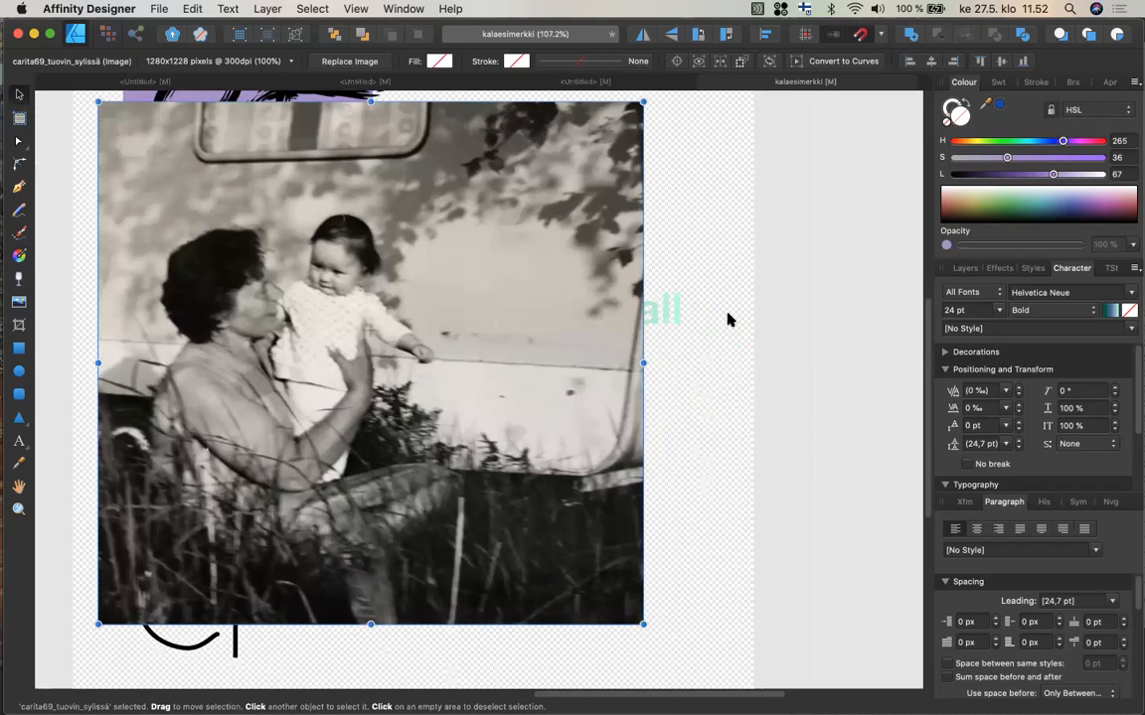
pyautogui.scroll(-5, 727, 313)
pyautogui.hscroll(5, 727, 313)
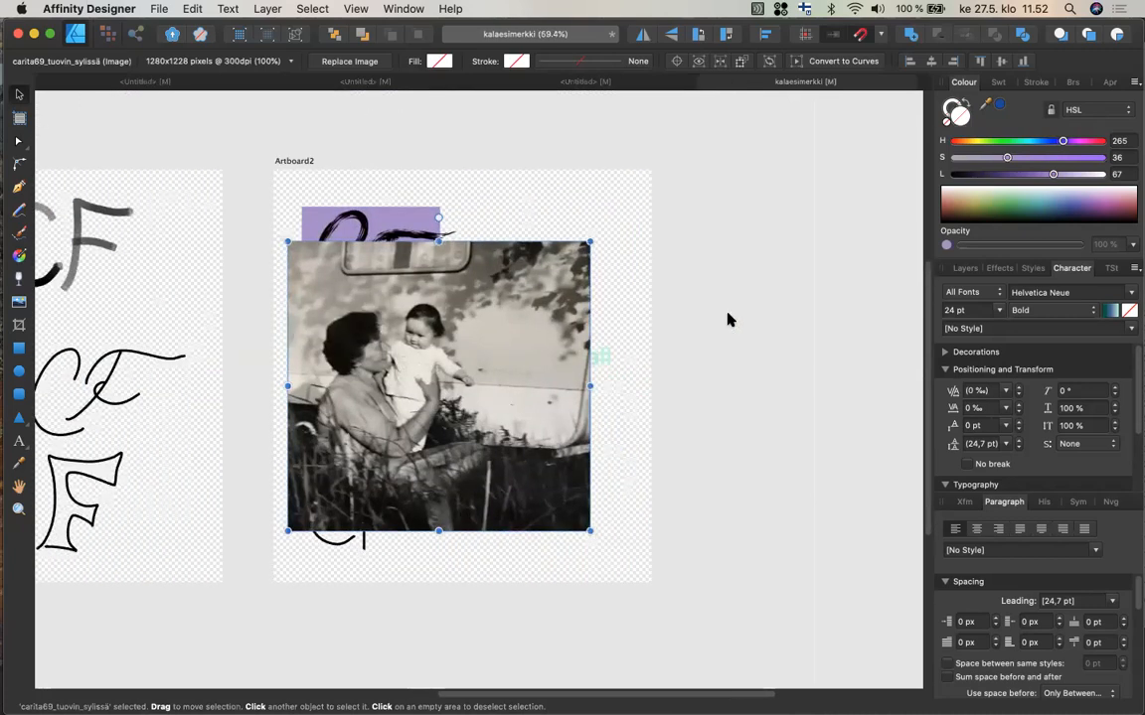
pyautogui.click(19, 118)
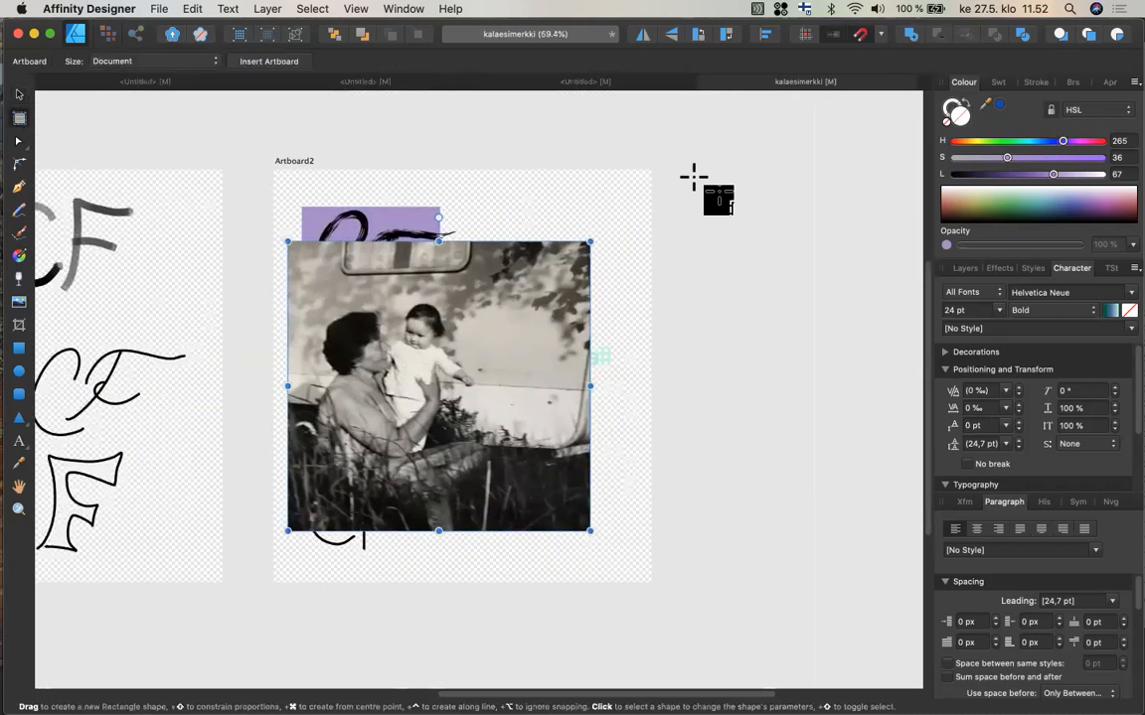
pyautogui.hscroll(5, 675, 169)
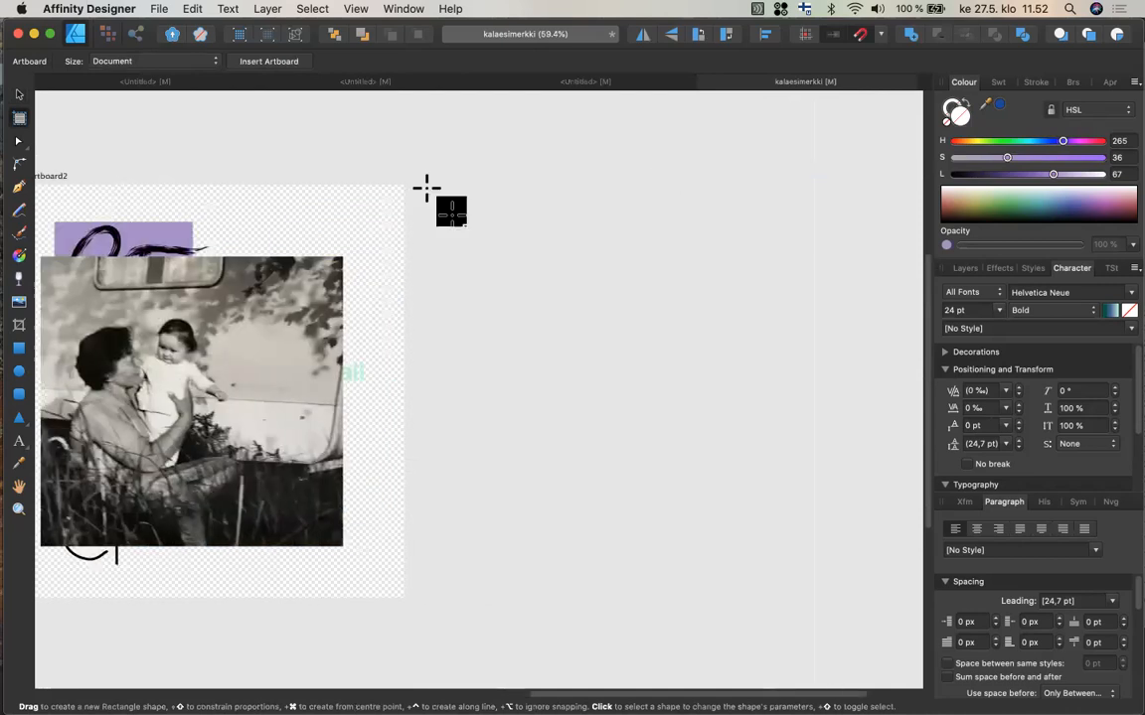
pyautogui.moveTo(418, 182); pyautogui.dragTo(865, 597)
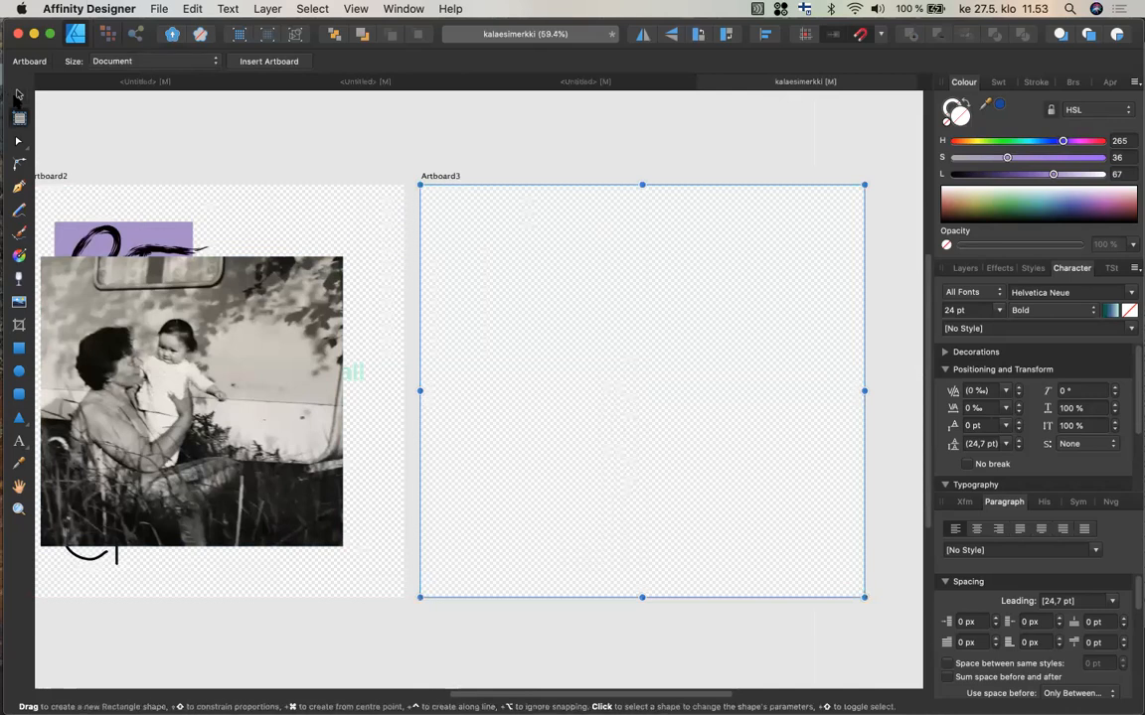
# Move the placed photo onto the new artboard.
pyautogui.click(18, 95)
pyautogui.click(166, 338)
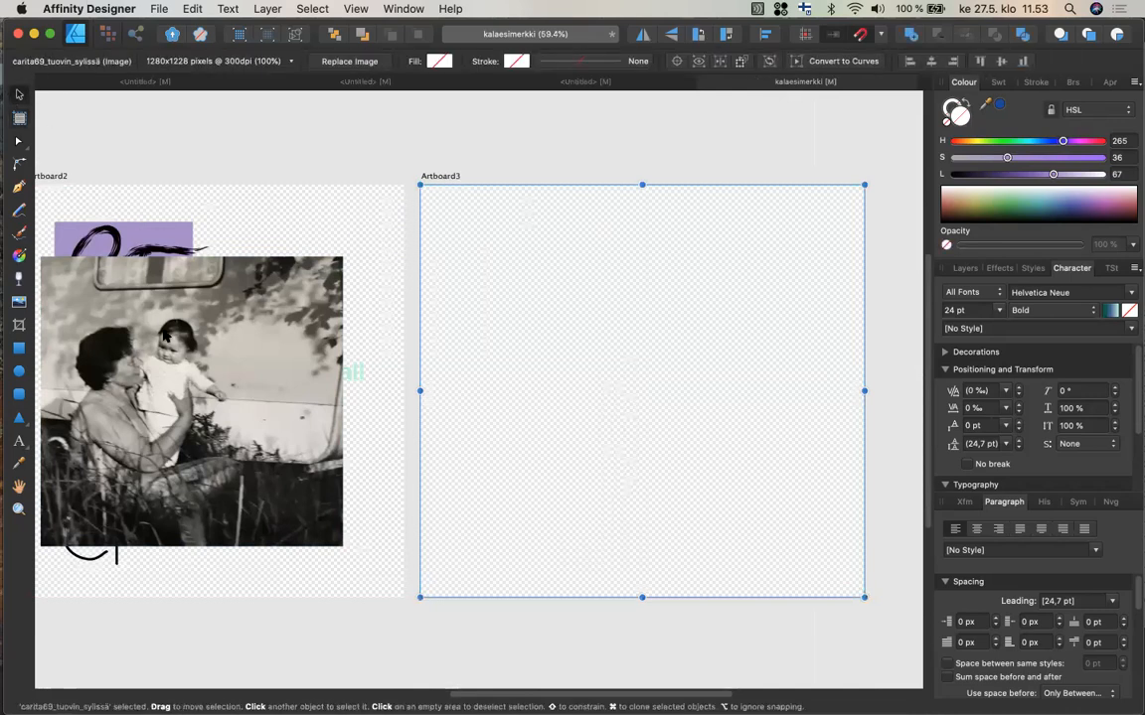
pyautogui.moveTo(268, 387); pyautogui.dragTo(727, 377)
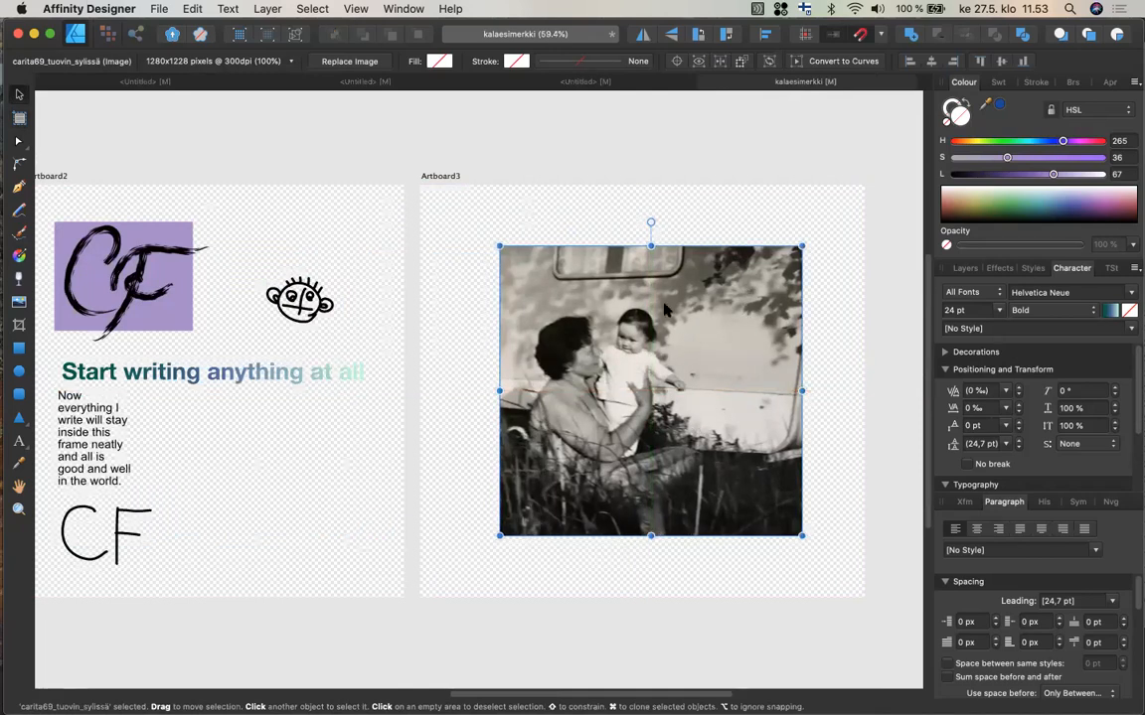
pyautogui.hscroll(5, 664, 358)
pyautogui.scroll(-3, 664, 358)
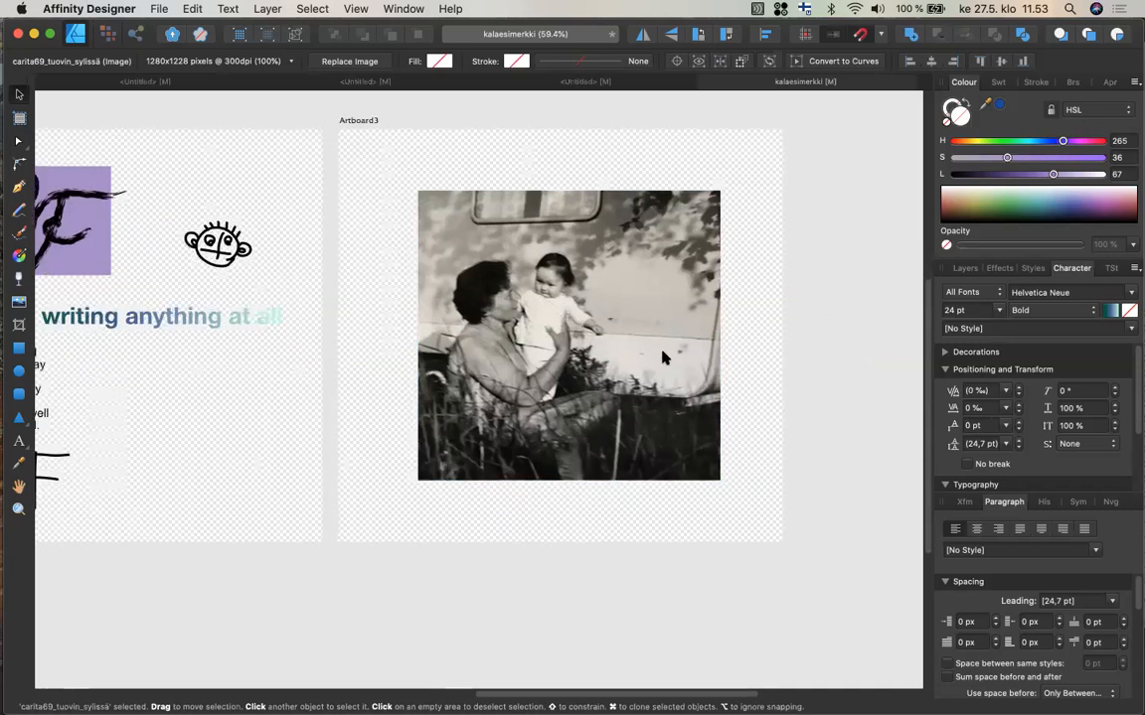
pyautogui.scroll(-3, 664, 358)
pyautogui.hscroll(2, 664, 358)
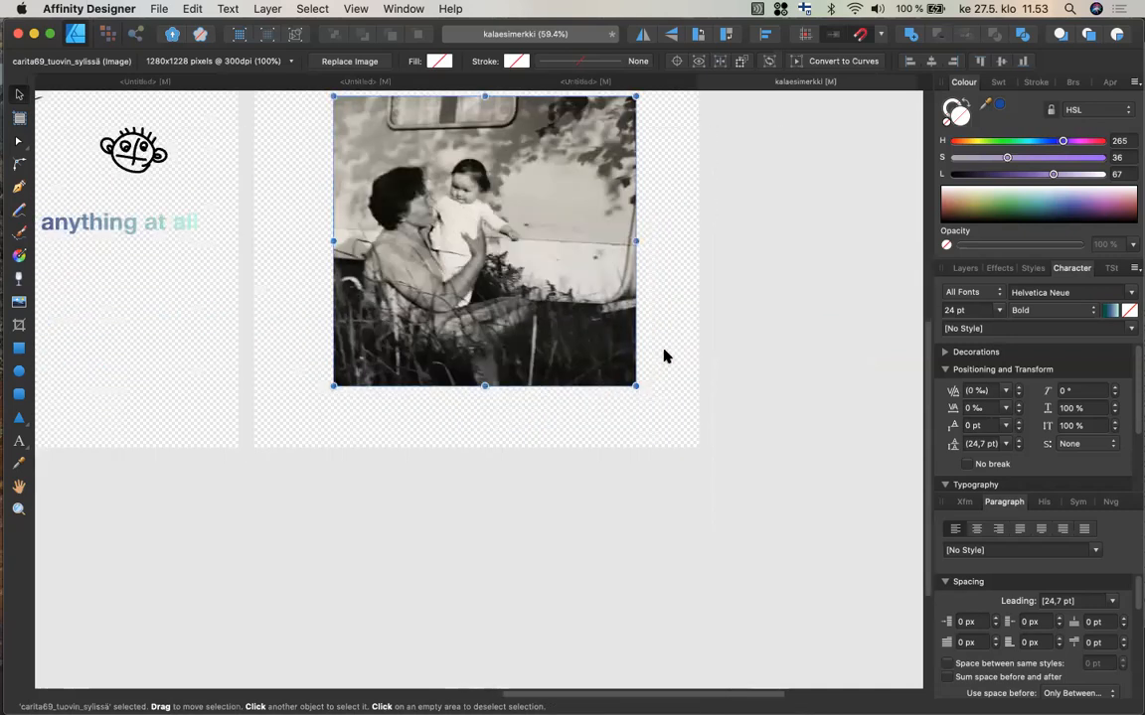
pyautogui.scroll(2, 664, 358)
pyautogui.hscroll(-1, 664, 357)
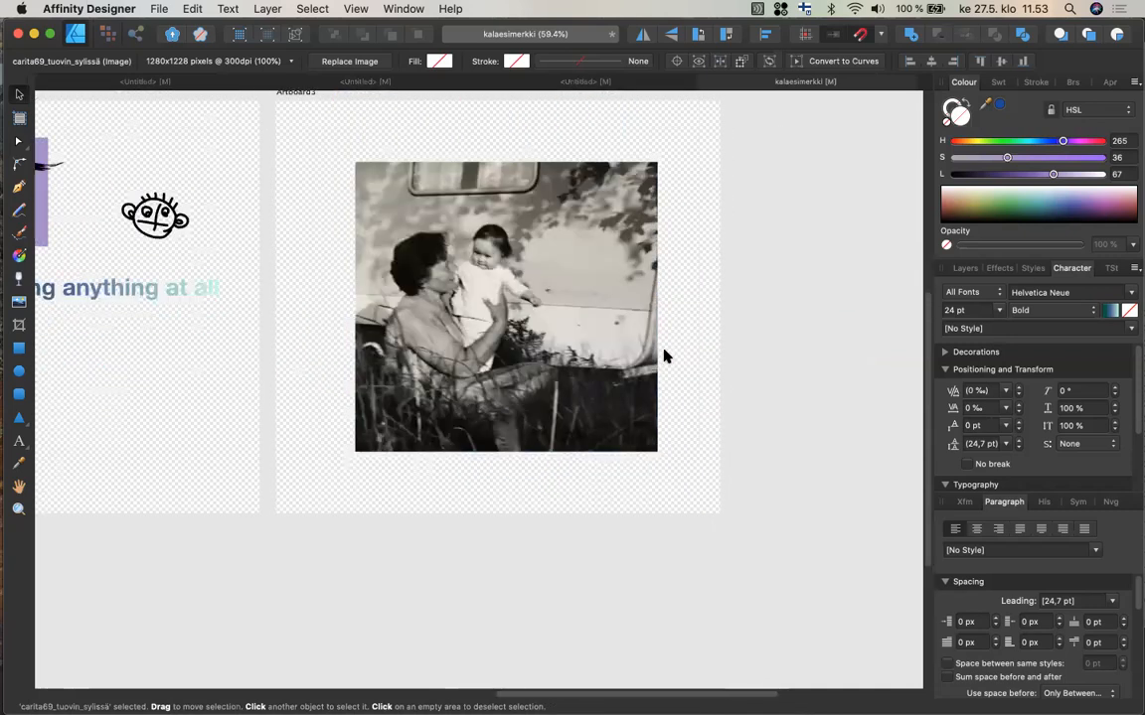
# Draw a circle over the photo with the Ellipse tool and clip the photo inside the circle.
pyautogui.click(18, 376)
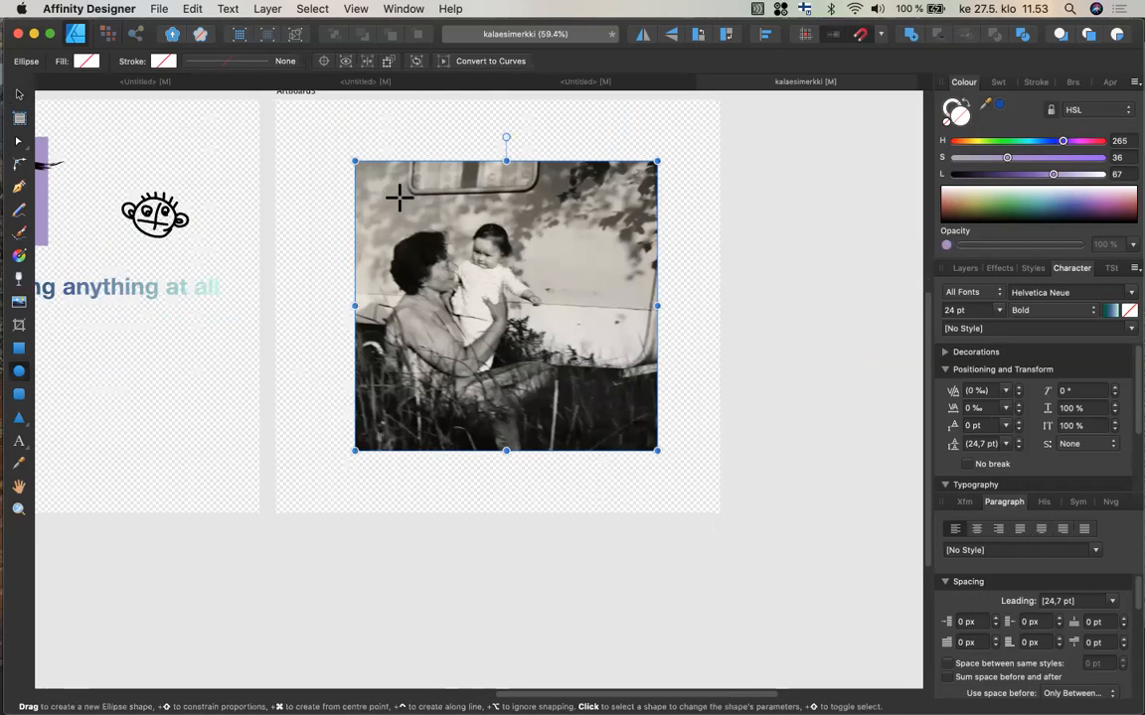
pyautogui.moveTo(382, 201); pyautogui.dragTo(568, 390)
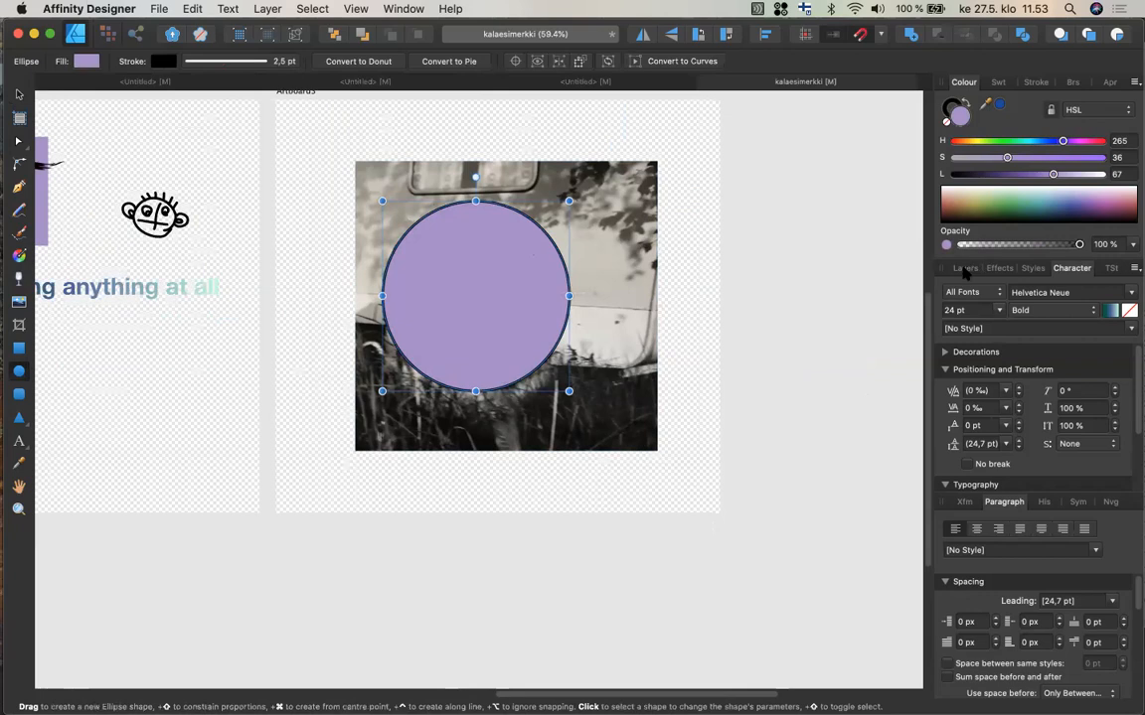
pyautogui.click(964, 269)
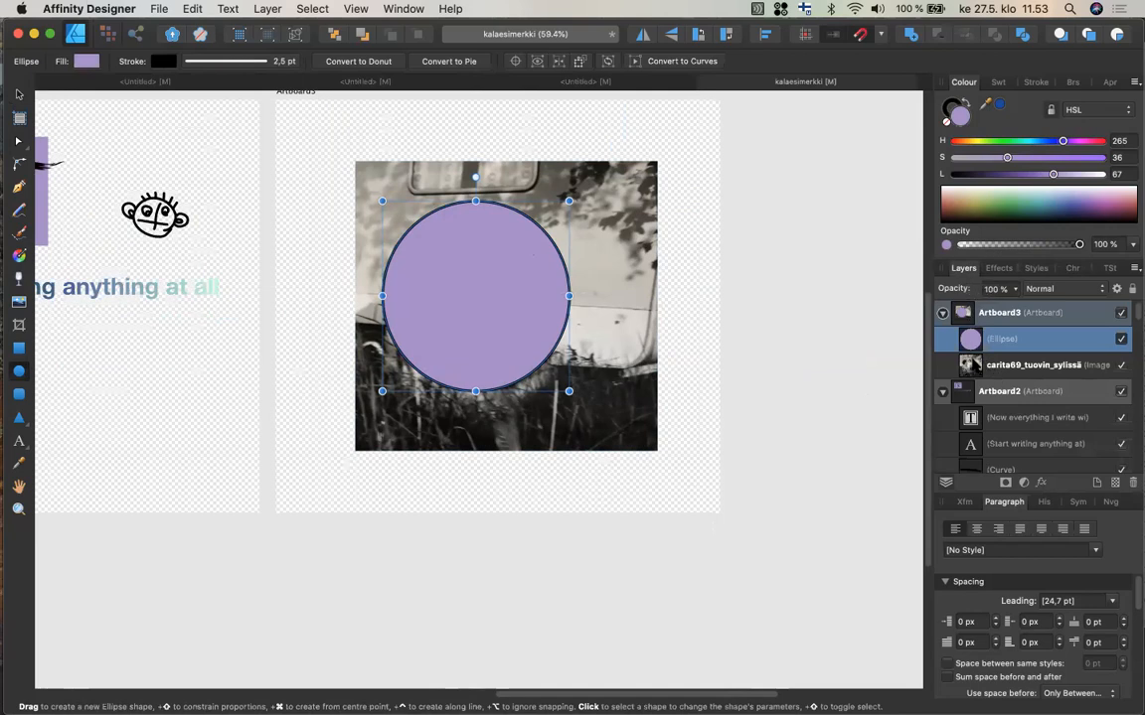
pyautogui.click(1003, 364)
pyautogui.moveTo(972, 363); pyautogui.dragTo(972, 340)
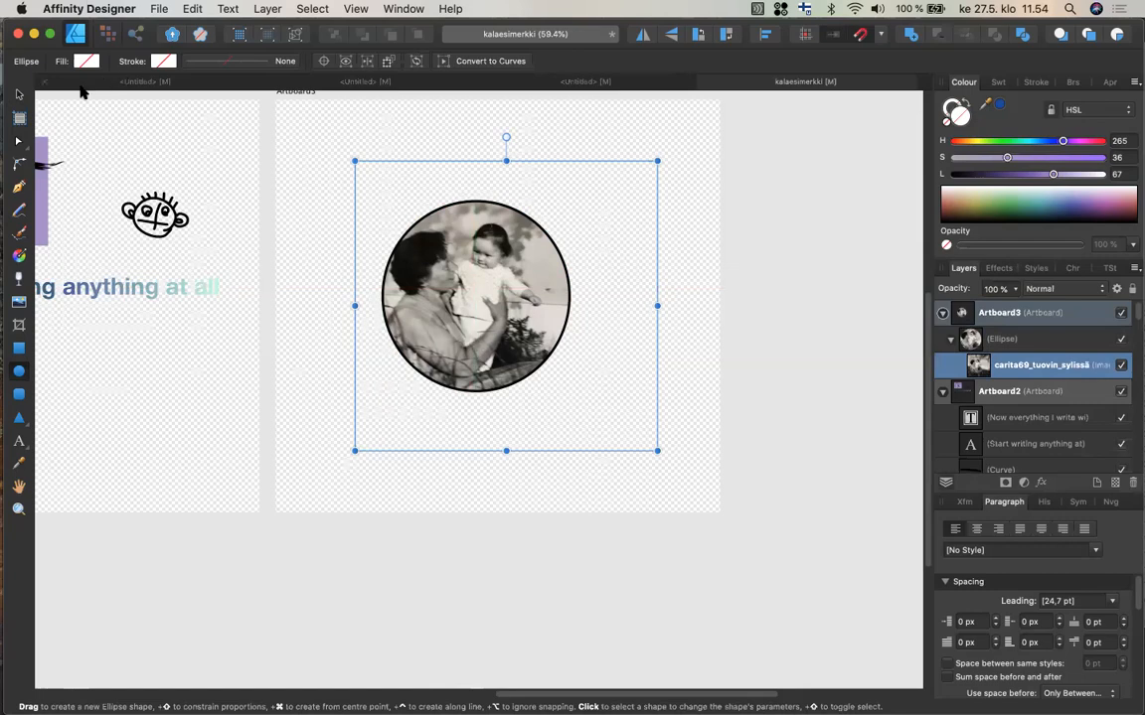
# Try repositioning the photo inside the circle and resizing the circle, then undo back to the unclipped photo.
pyautogui.click(19, 94)
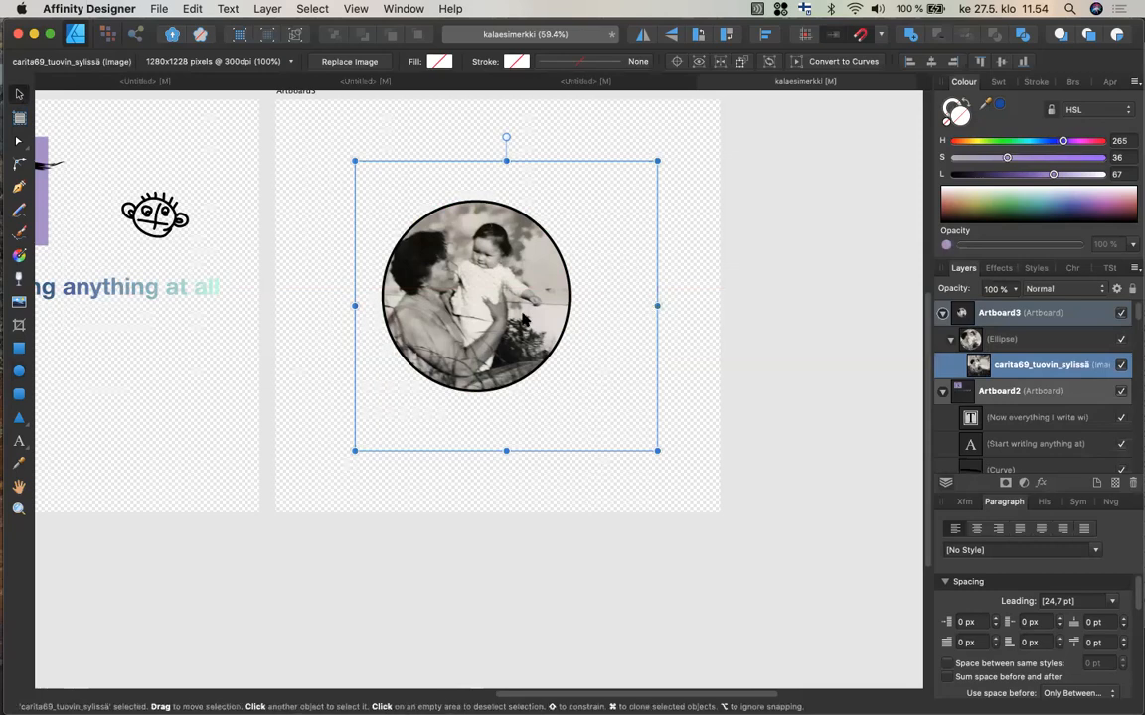
pyautogui.moveTo(522, 319)
pyautogui.mouseDown()
pyautogui.moveTo(502, 310)
pyautogui.moveTo(540, 309)
pyautogui.moveTo(537, 256)
pyautogui.moveTo(540, 301)
pyautogui.moveTo(527, 311)
pyautogui.moveTo(538, 311)
pyautogui.mouseUp()
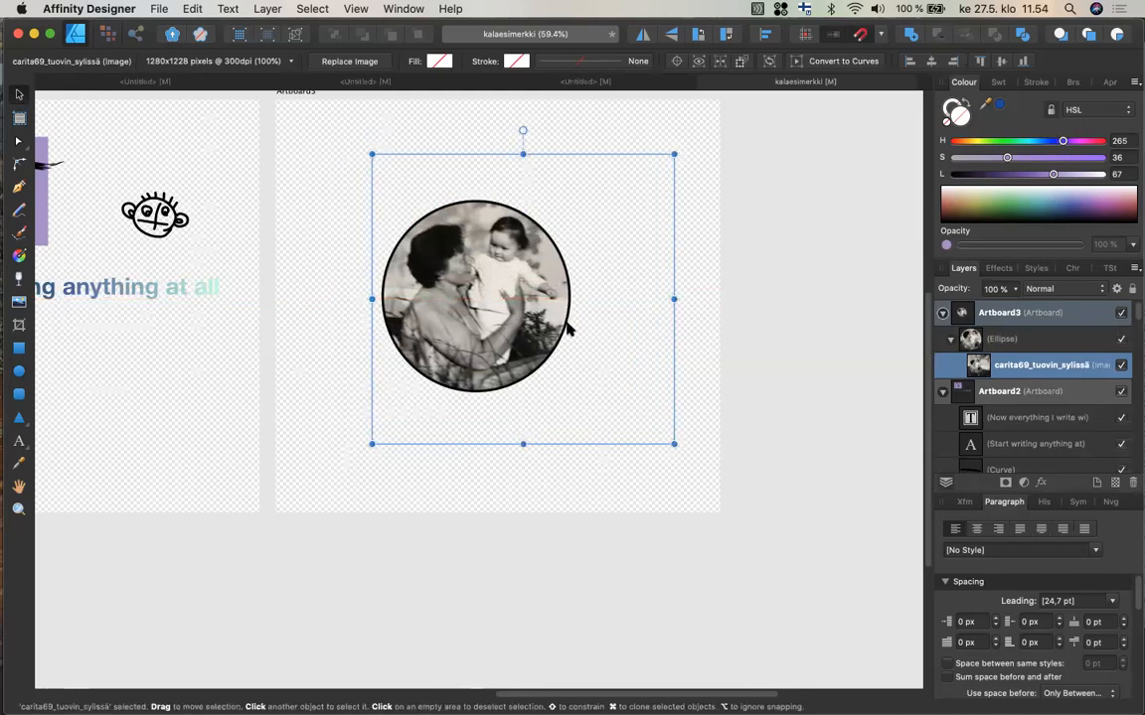
pyautogui.click(537, 534)
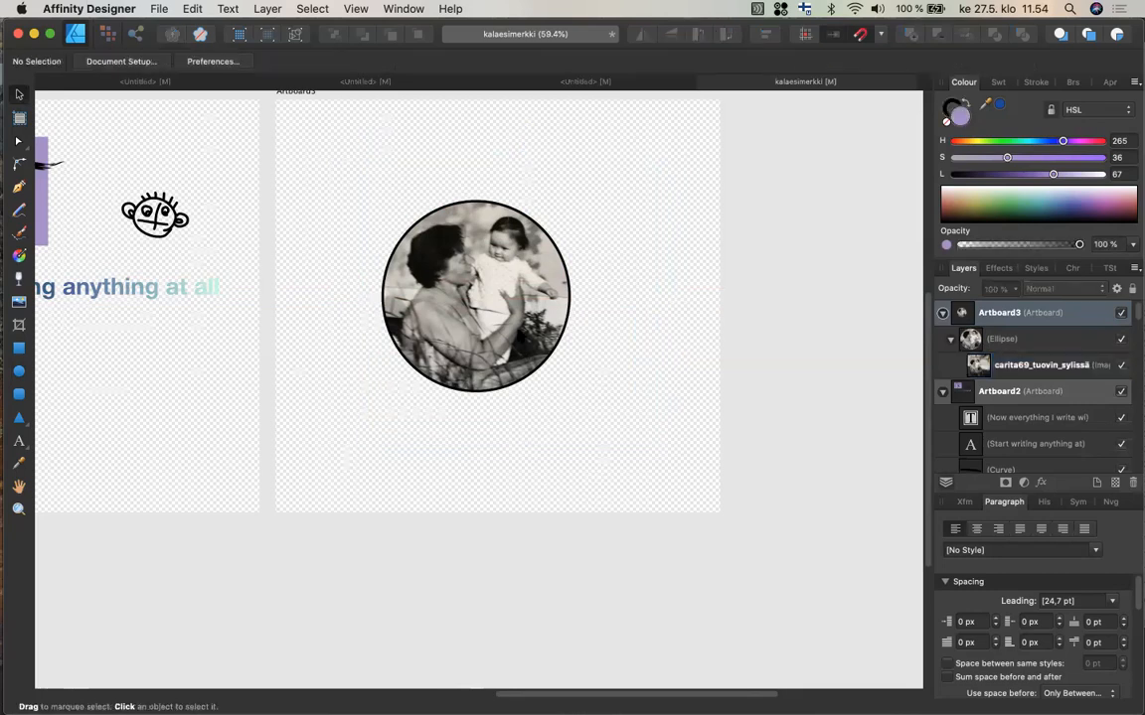
pyautogui.click(471, 306)
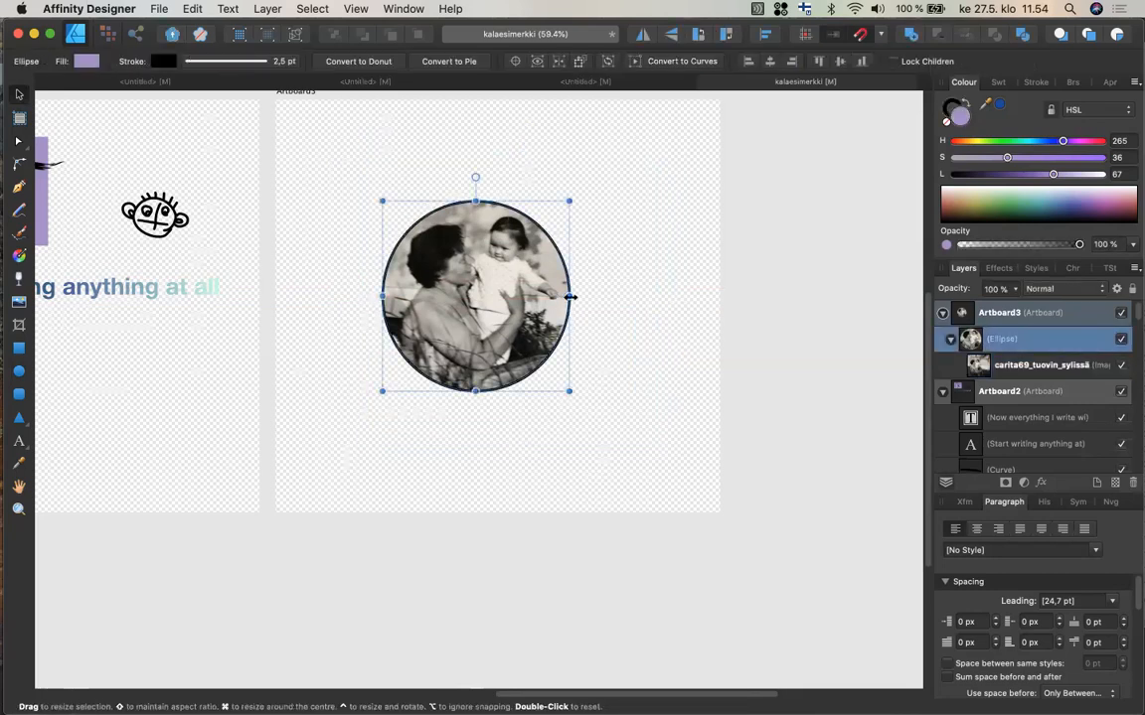
pyautogui.moveTo(564, 296)
pyautogui.mouseDown()
pyautogui.moveTo(539, 296)
pyautogui.moveTo(592, 298)
pyautogui.moveTo(575, 299)
pyautogui.mouseUp()
pyautogui.press('super+z')
pyautogui.press('super+z')
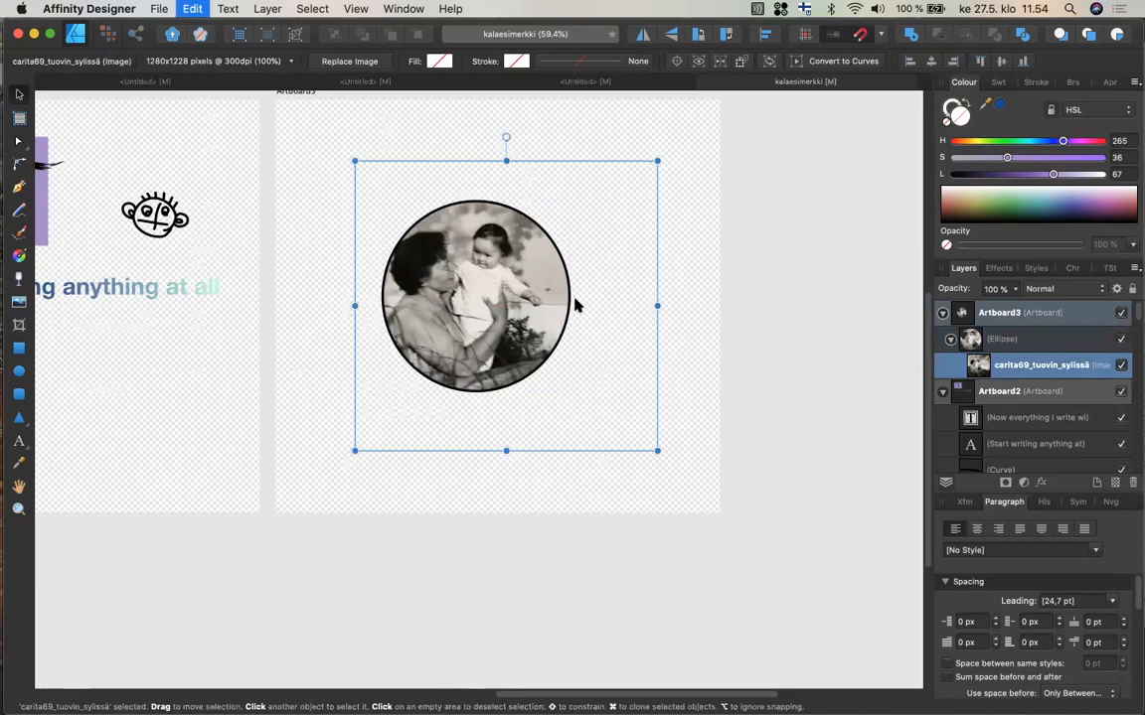
pyautogui.press('super+z')
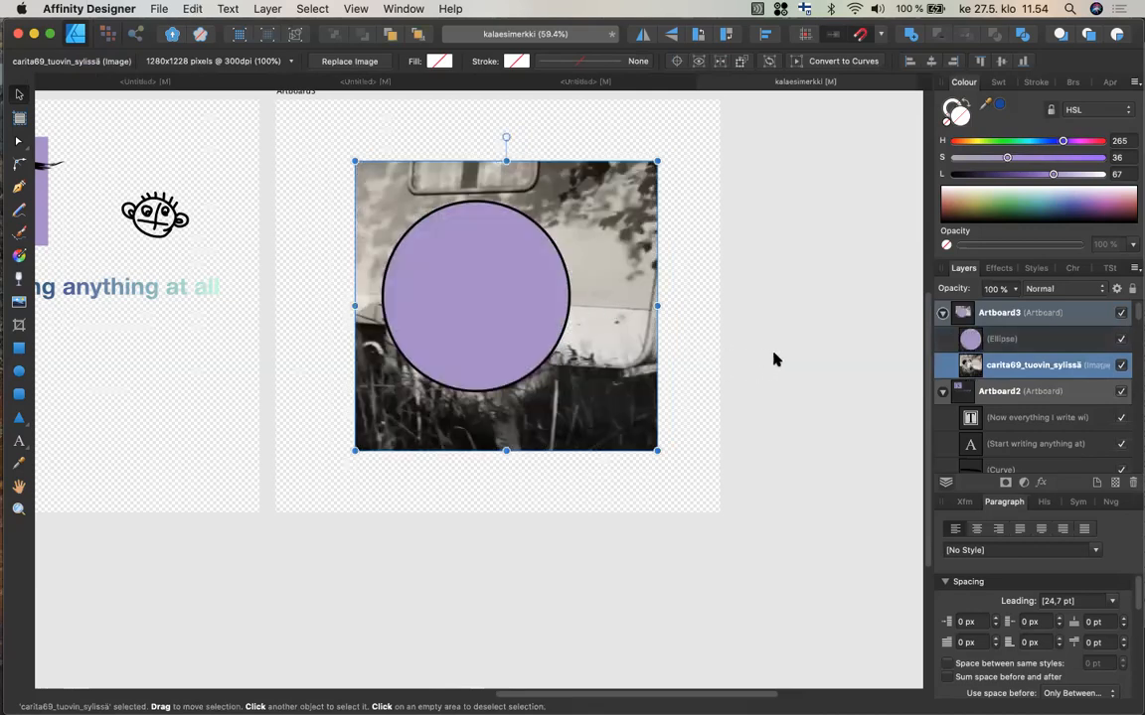
# Use the circle as a mask for the photo below it, then move the mask and stretch it slightly wider.
pyautogui.click(1014, 340)
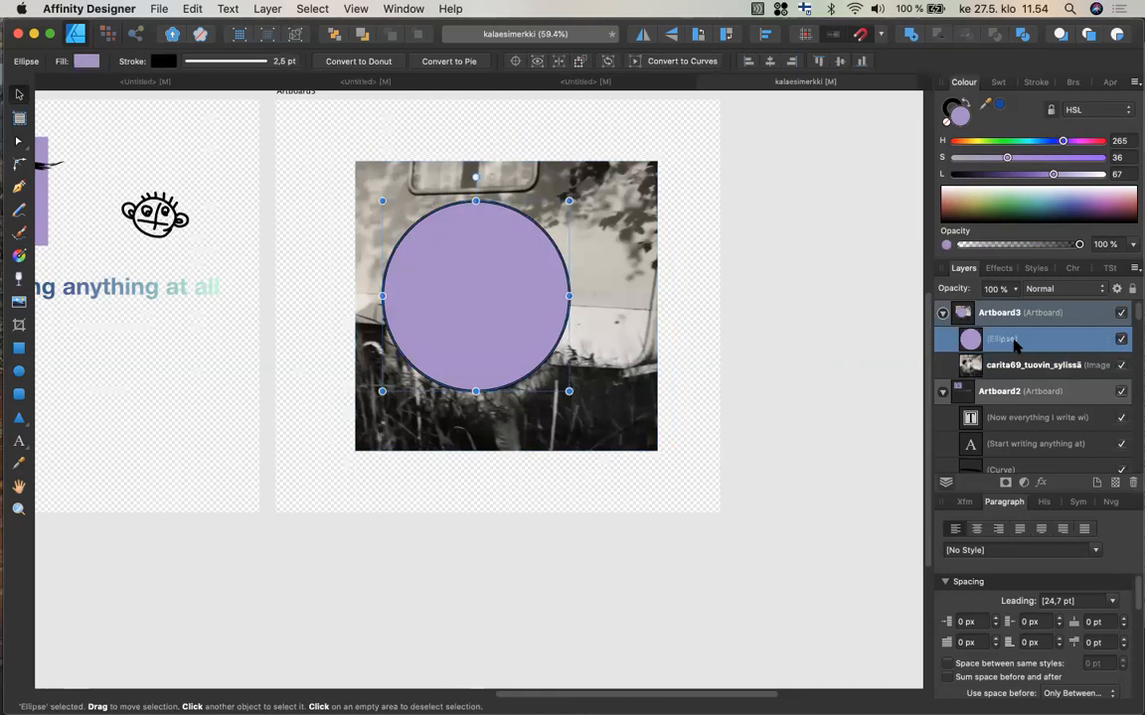
pyautogui.doubleClick(1014, 339)
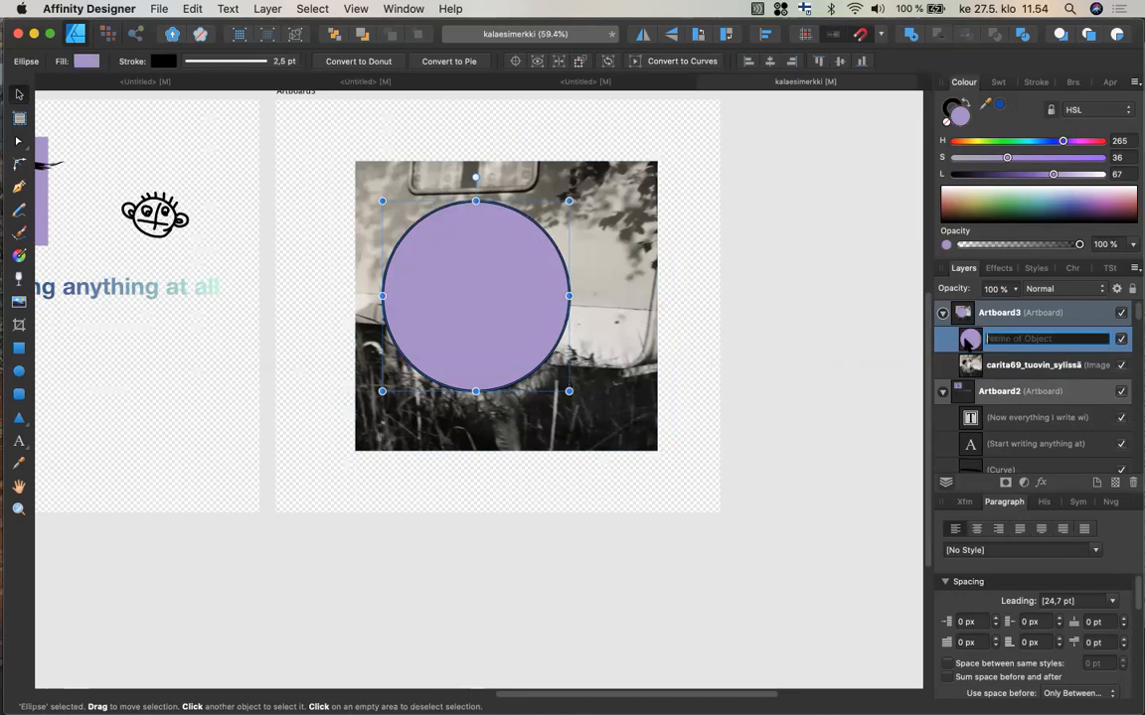
pyautogui.press('Escape')
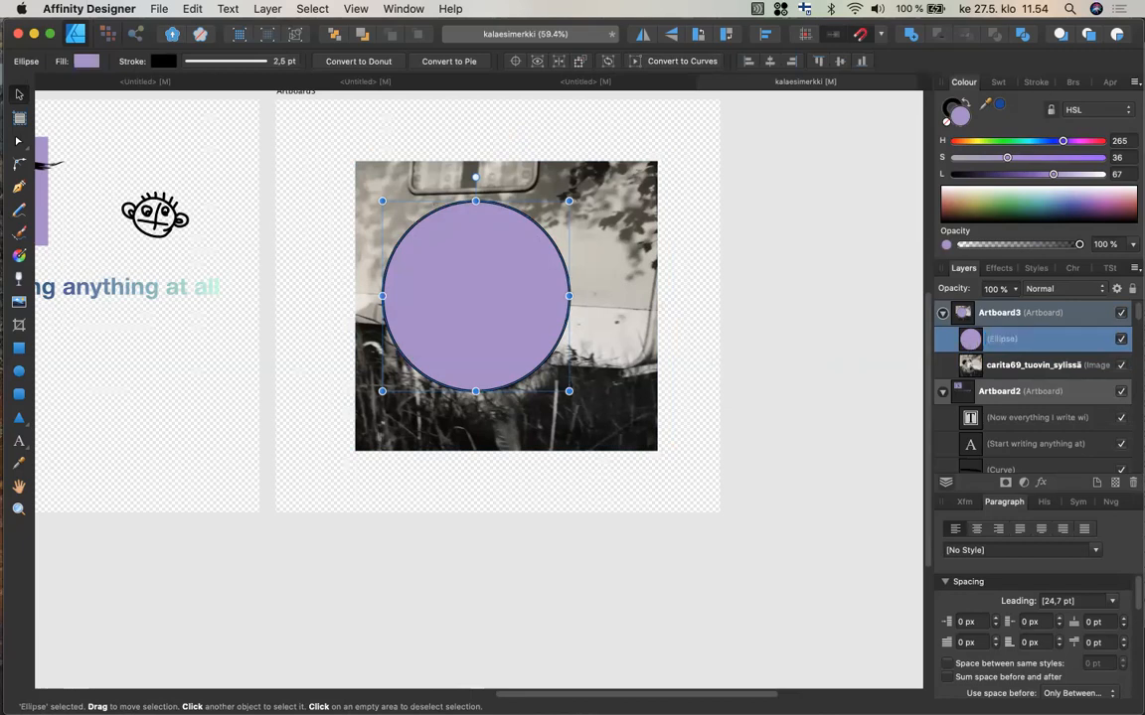
pyautogui.rightClick(971, 339)
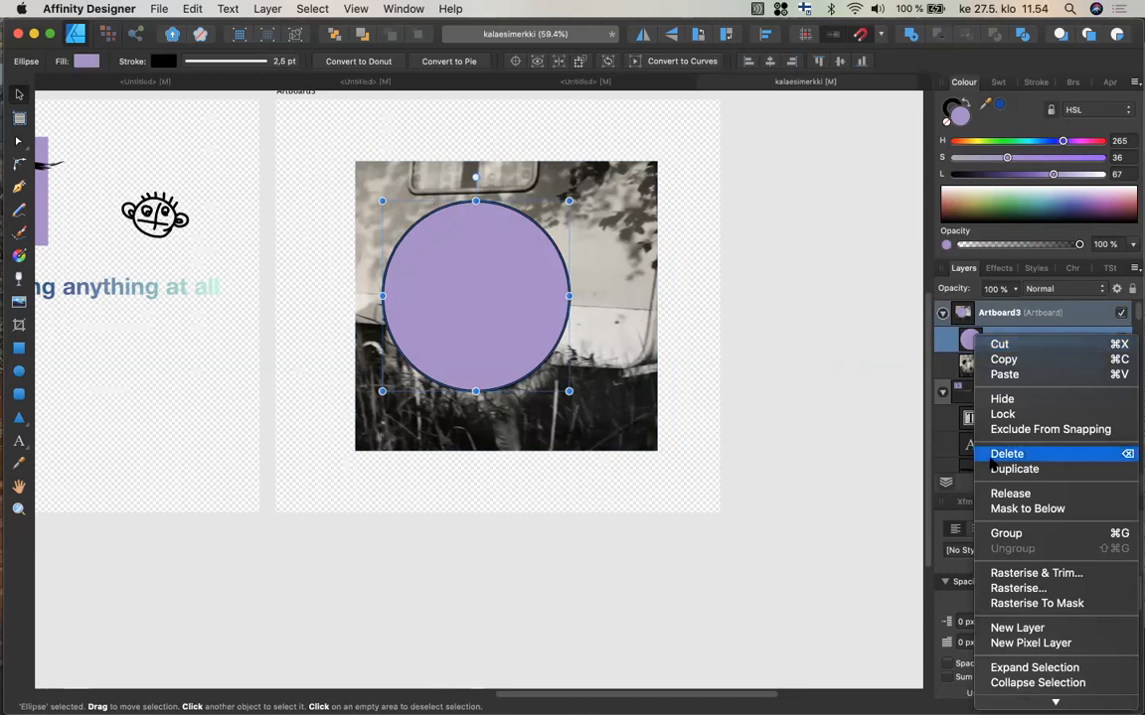
pyautogui.click(1001, 509)
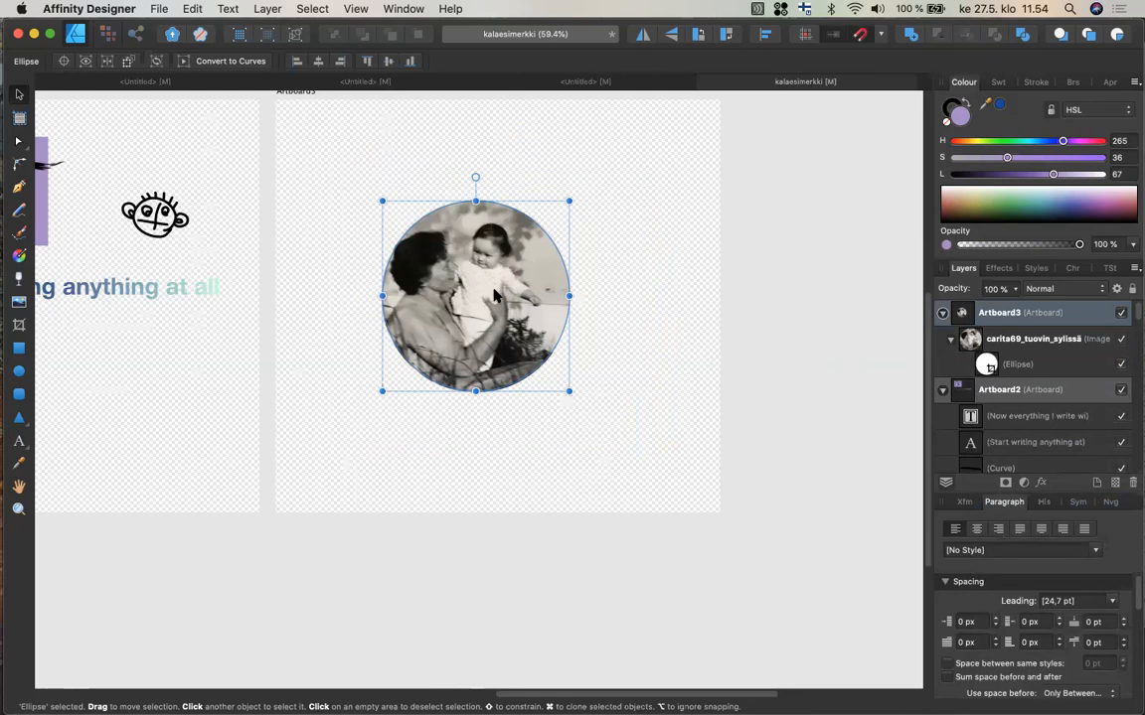
pyautogui.moveTo(494, 295); pyautogui.dragTo(467, 280)
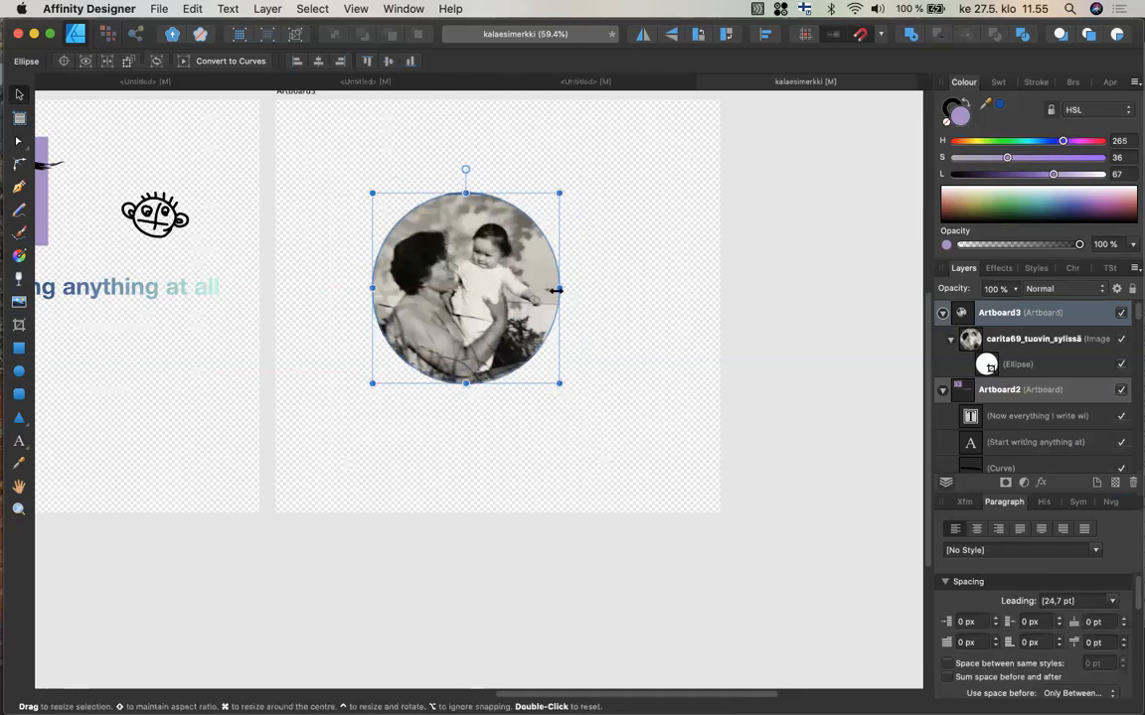
pyautogui.moveTo(563, 291)
pyautogui.mouseDown()
pyautogui.moveTo(607, 290)
pyautogui.moveTo(550, 293)
pyautogui.moveTo(583, 296)
pyautogui.moveTo(555, 296)
pyautogui.moveTo(575, 301)
pyautogui.mouseUp()
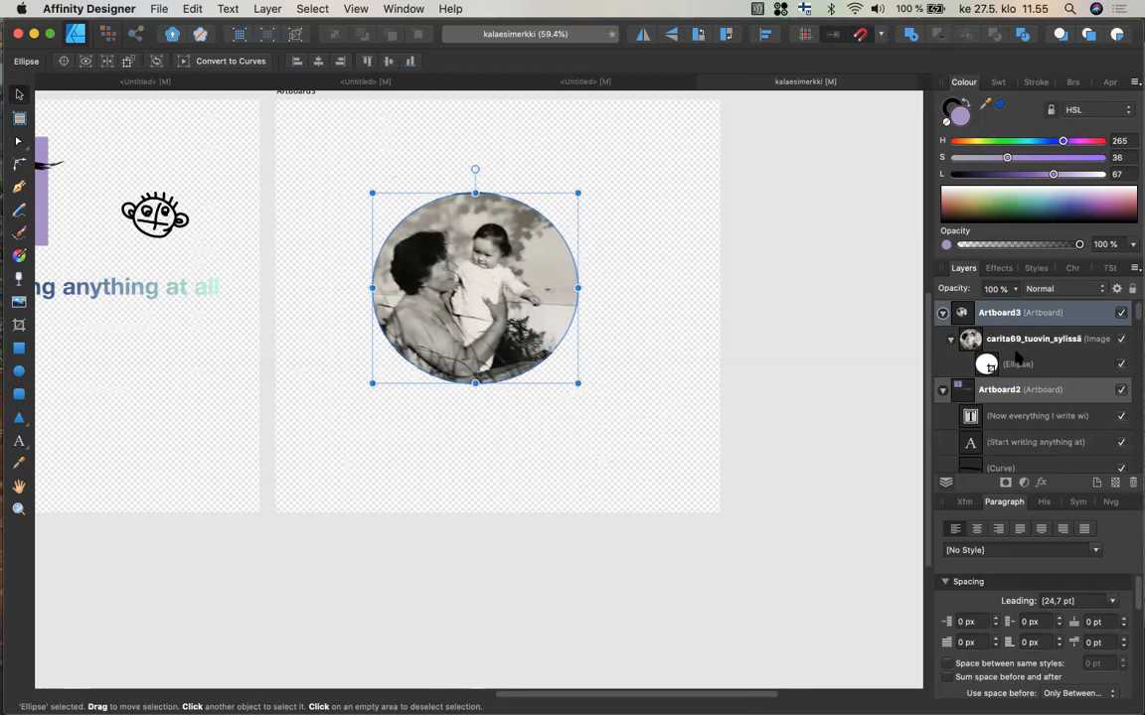
# Apply a Gaussian Blur to the ellipse mask with a radius of about 14.2 px to feather the photo's edges.
pyautogui.click(1035, 341)
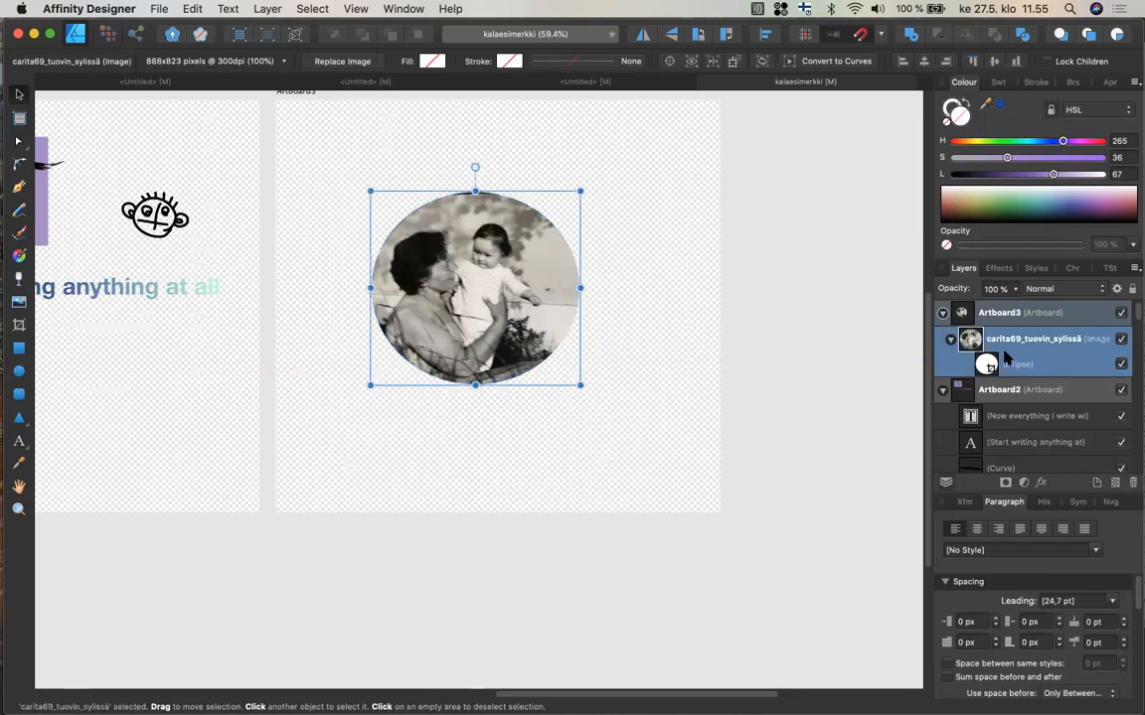
pyautogui.click(997, 269)
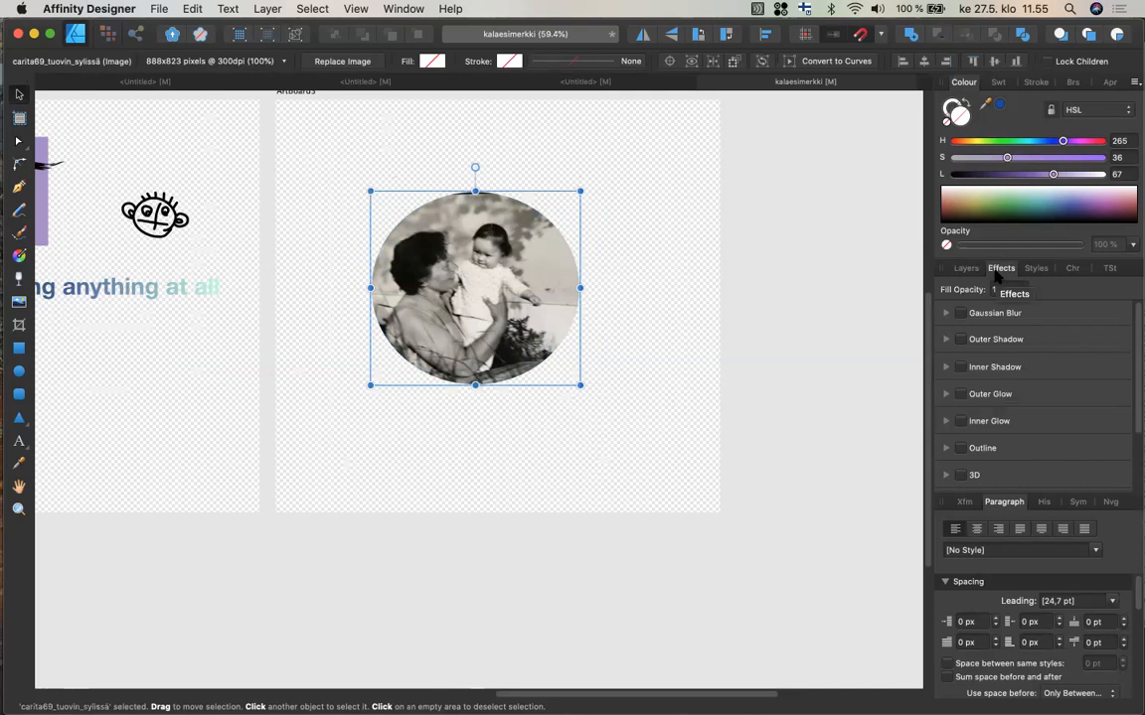
pyautogui.click(949, 314)
pyautogui.moveTo(973, 346)
pyautogui.mouseDown()
pyautogui.moveTo(1014, 348)
pyautogui.moveTo(973, 348)
pyautogui.mouseUp()
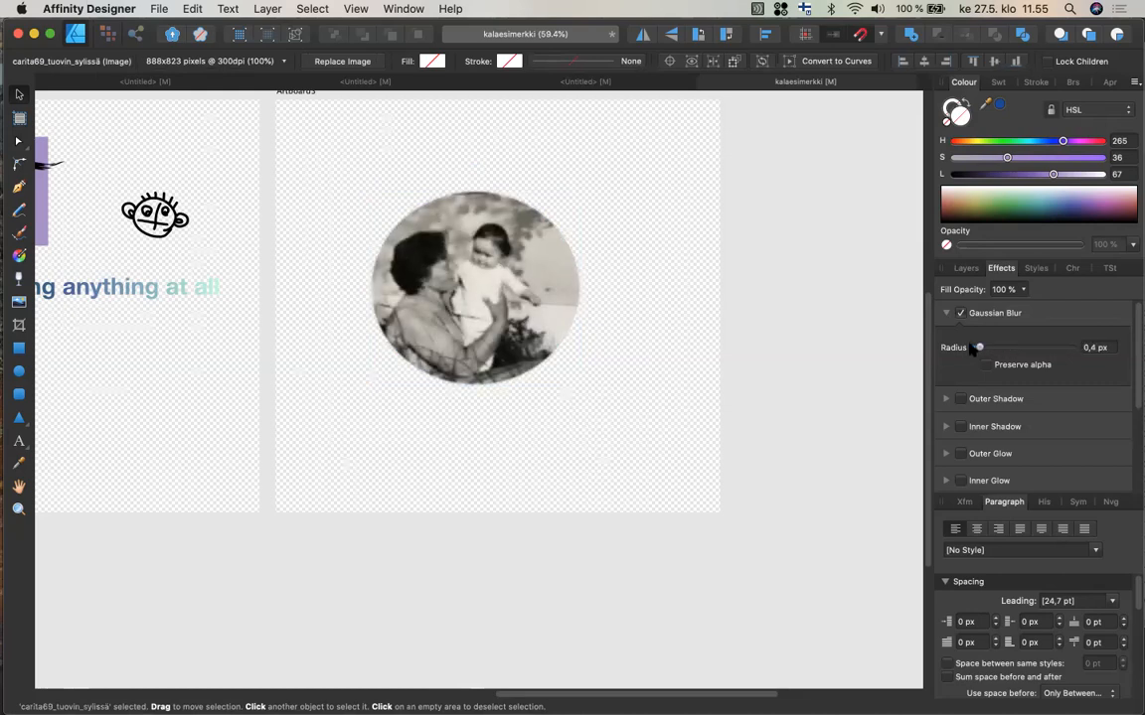
pyautogui.click(962, 268)
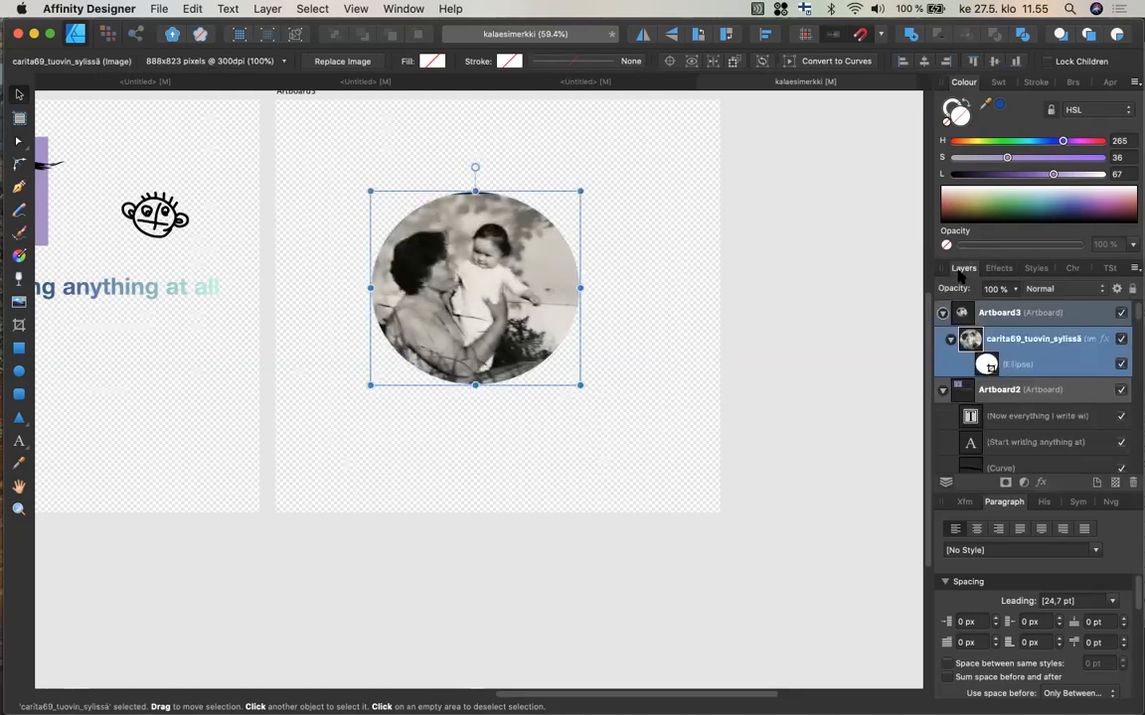
pyautogui.click(989, 366)
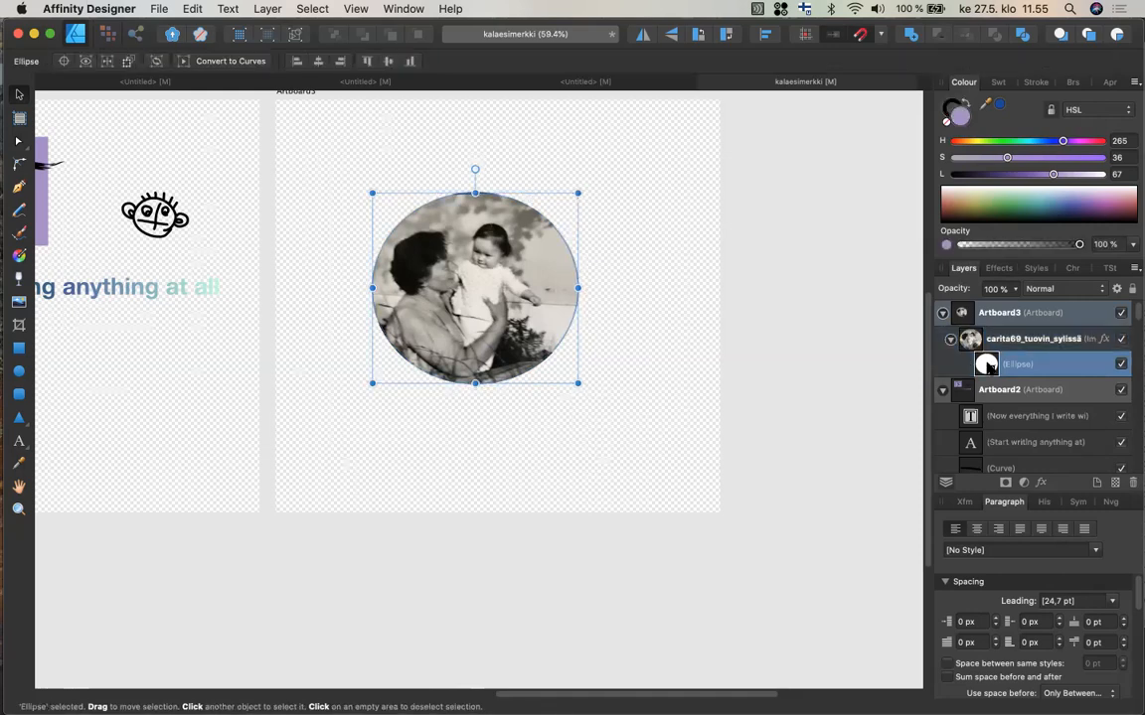
pyautogui.click(997, 270)
pyautogui.moveTo(973, 347); pyautogui.dragTo(1020, 350)
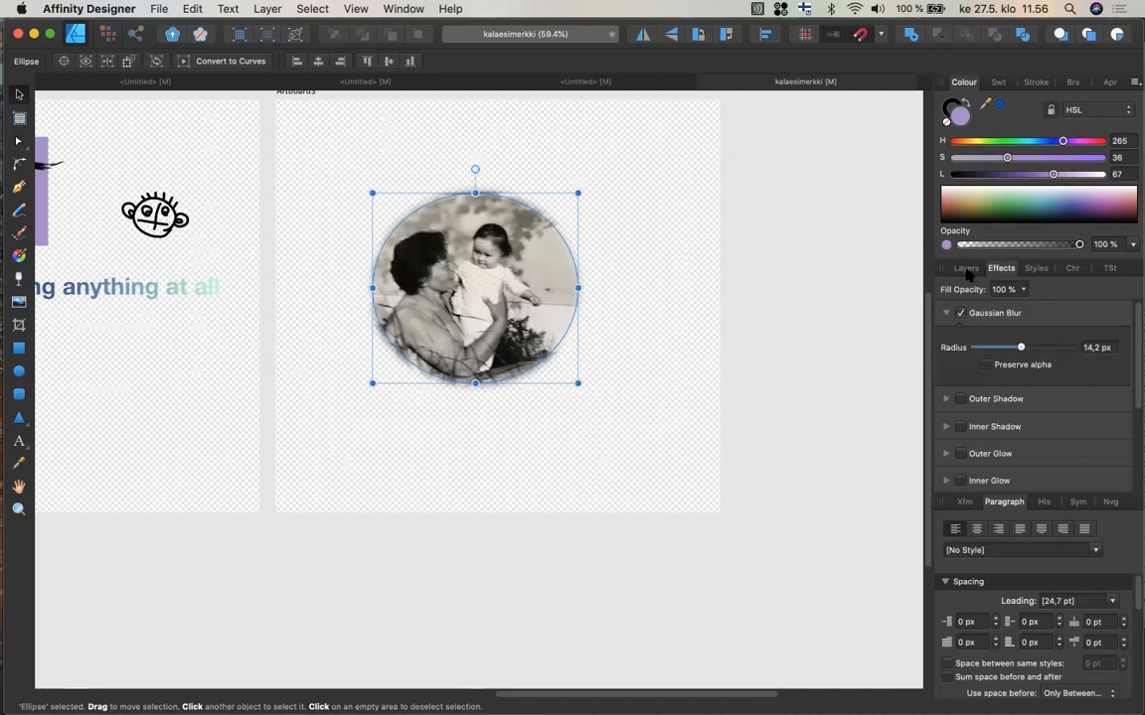
# Try tinting the masked photo with purple and teal fill colours, undoing each attempt.
pyautogui.click(964, 268)
pyautogui.click(1004, 338)
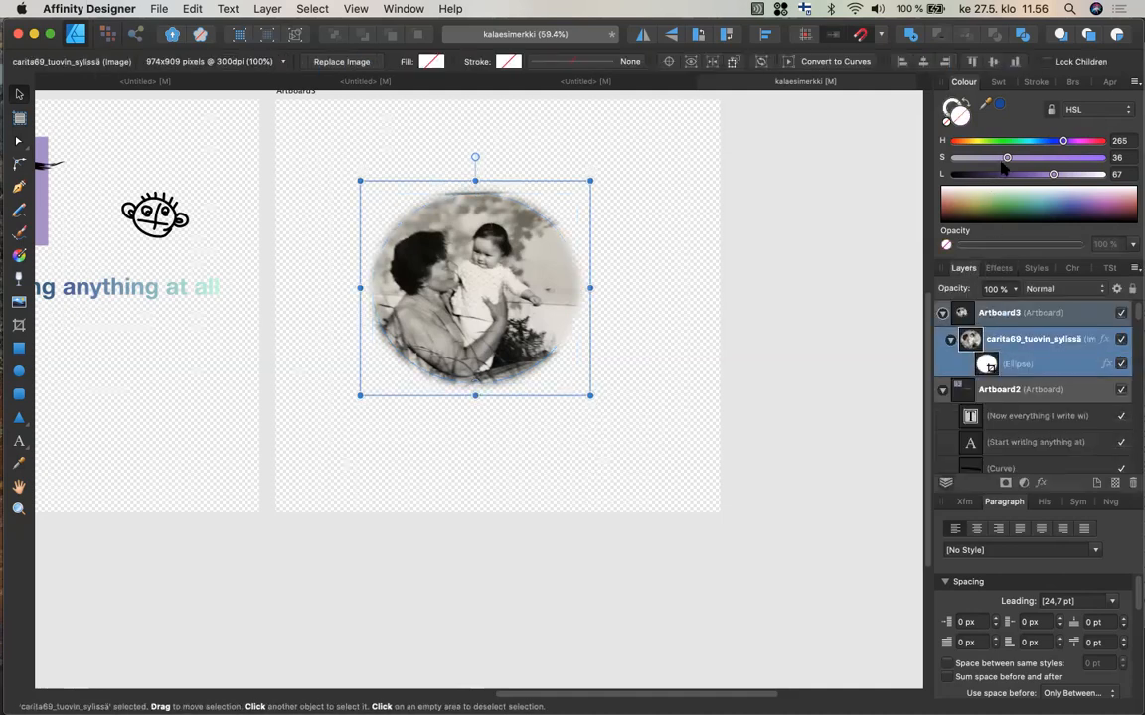
pyautogui.moveTo(1007, 161); pyautogui.dragTo(1010, 161)
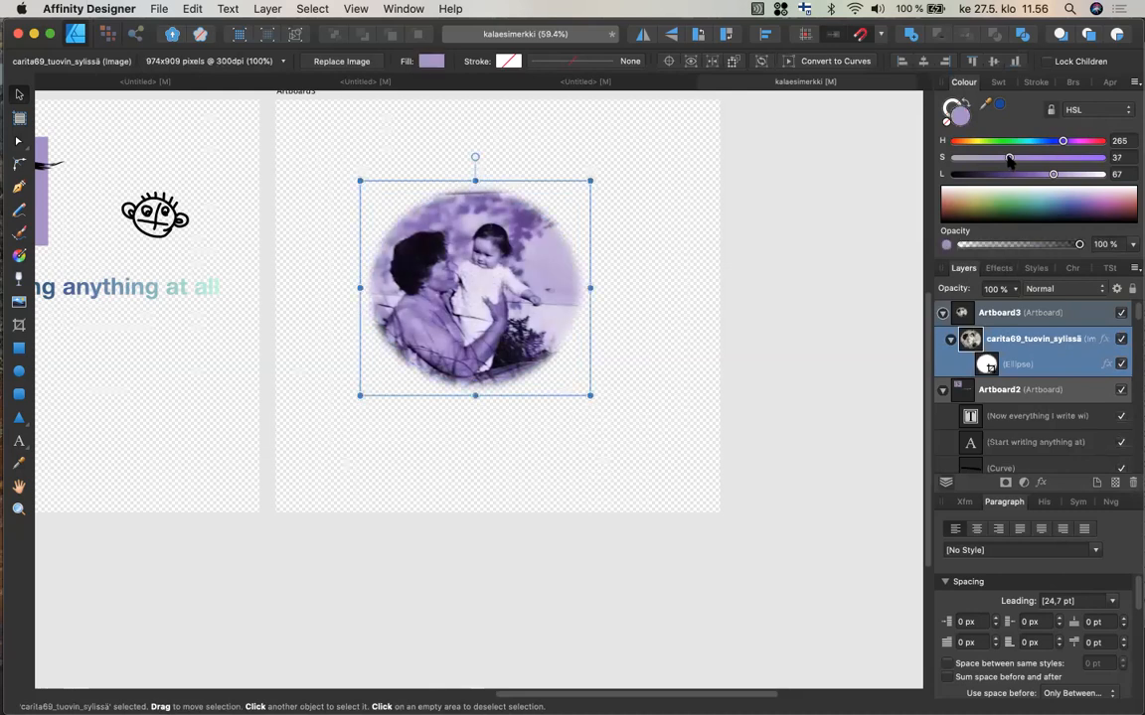
pyautogui.press('super+z')
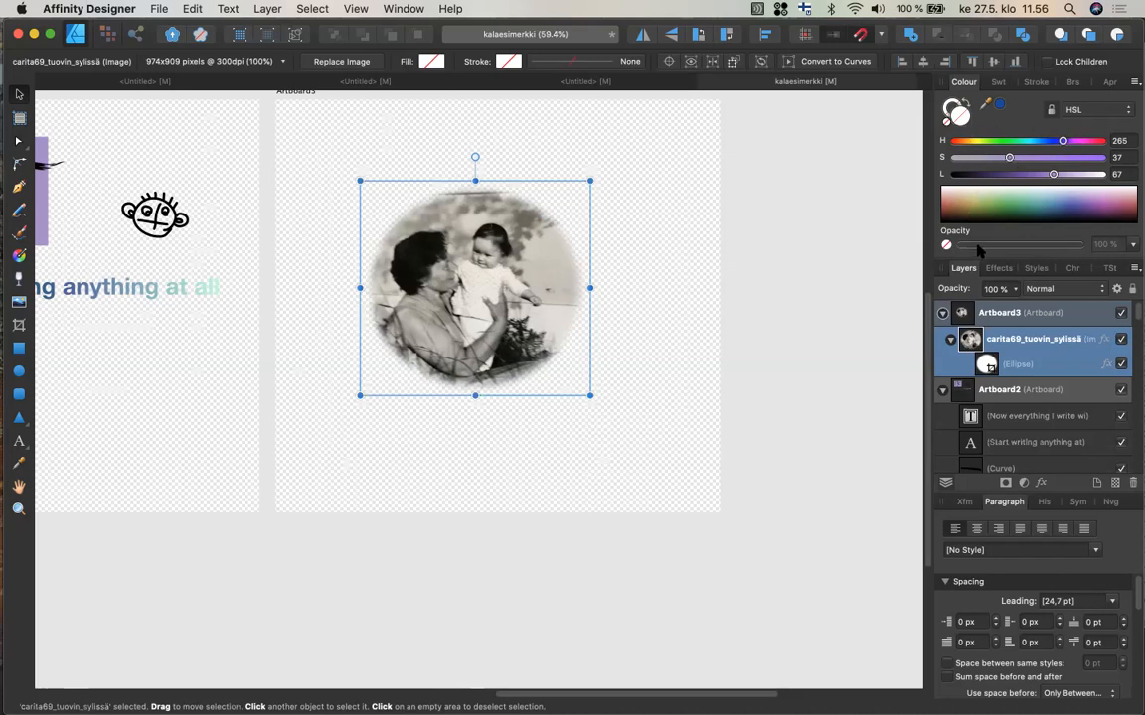
pyautogui.click(1053, 176)
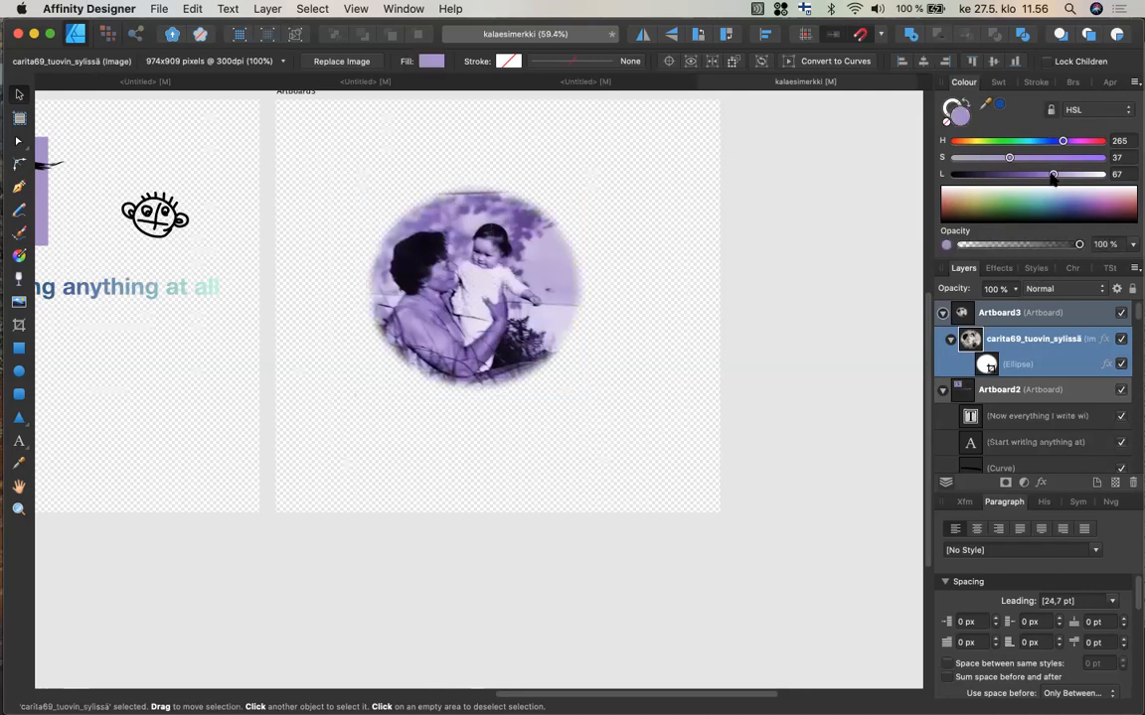
pyautogui.moveTo(1051, 177); pyautogui.dragTo(1022, 147)
pyautogui.click(950, 121)
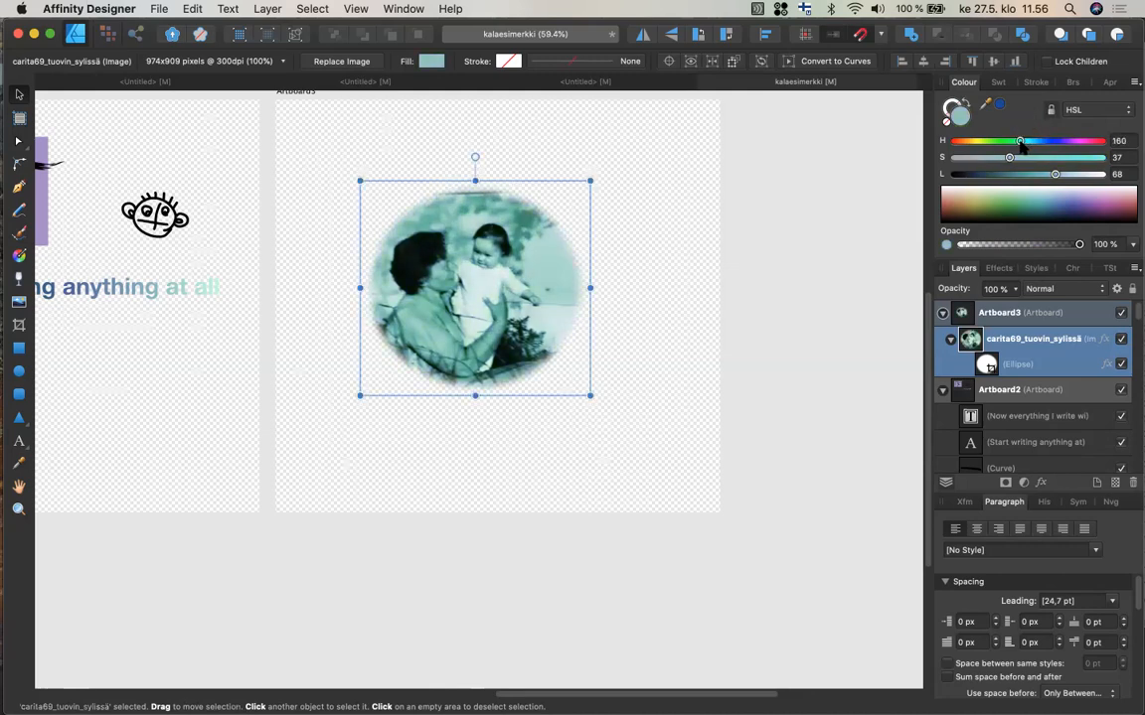
pyautogui.press('super+z')
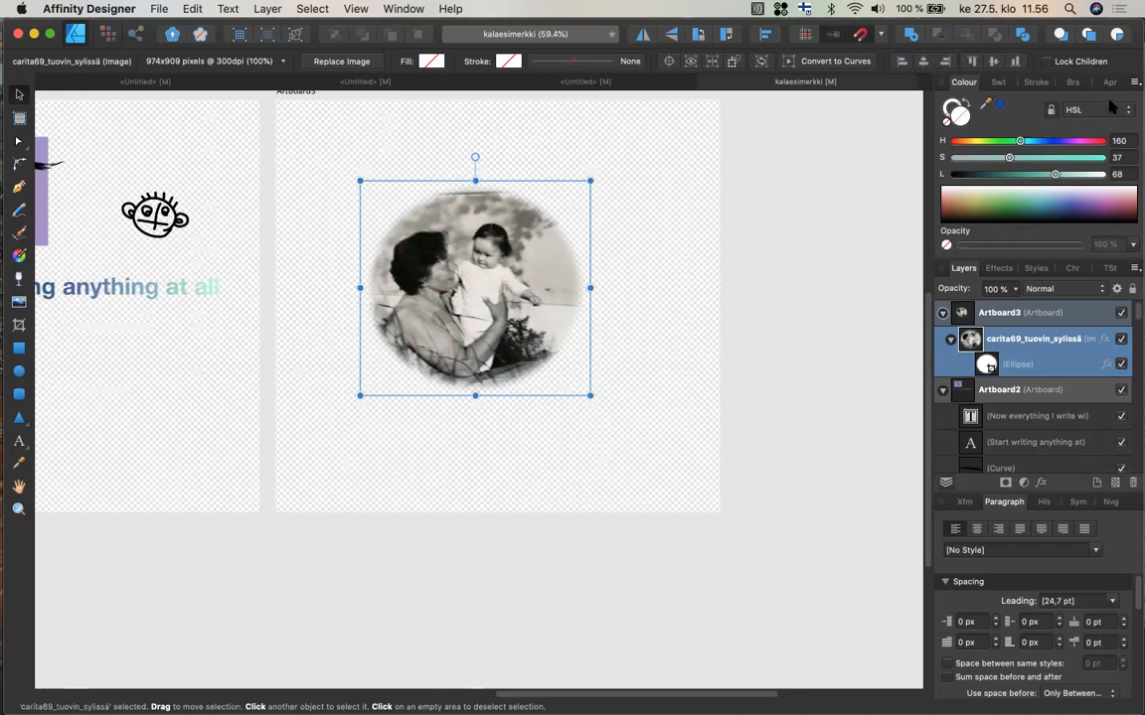
pyautogui.moveTo(1055, 175)
pyautogui.mouseDown()
pyautogui.moveTo(1080, 176)
pyautogui.moveTo(1040, 176)
pyautogui.mouseUp()
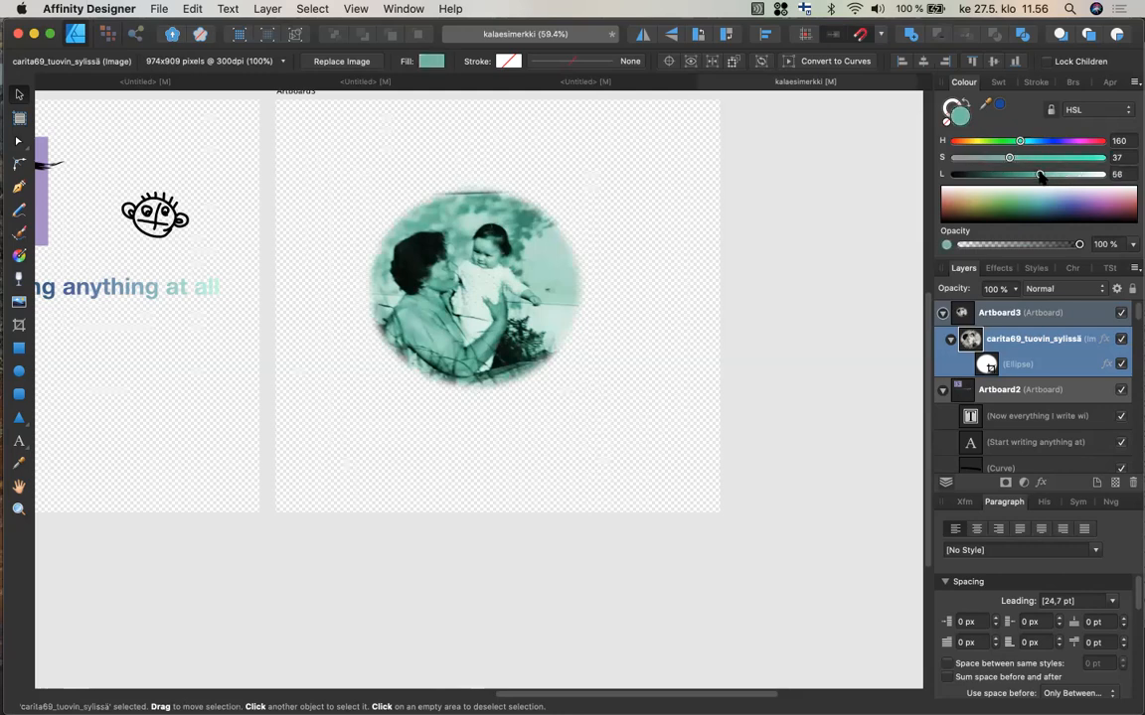
pyautogui.press('super+z')
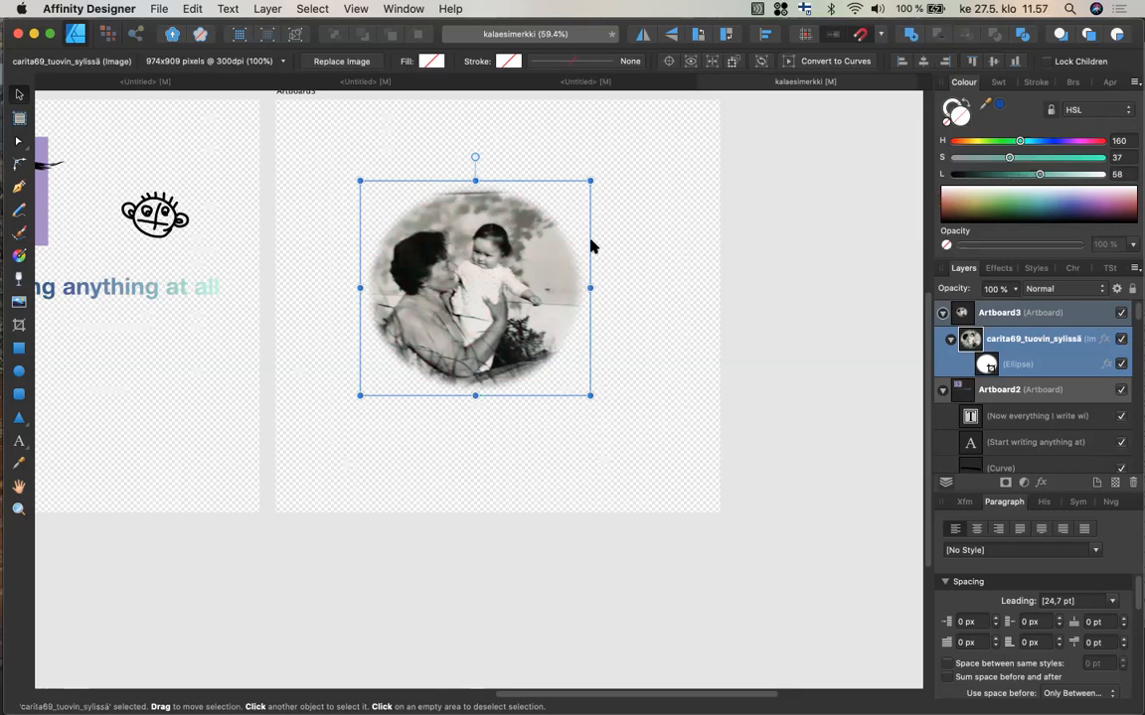
# Switch to Google Chrome and open the TUNI Moodle login page in a new tab.
pyautogui.moveTo(4, 475)
pyautogui.moveTo(5, 463)
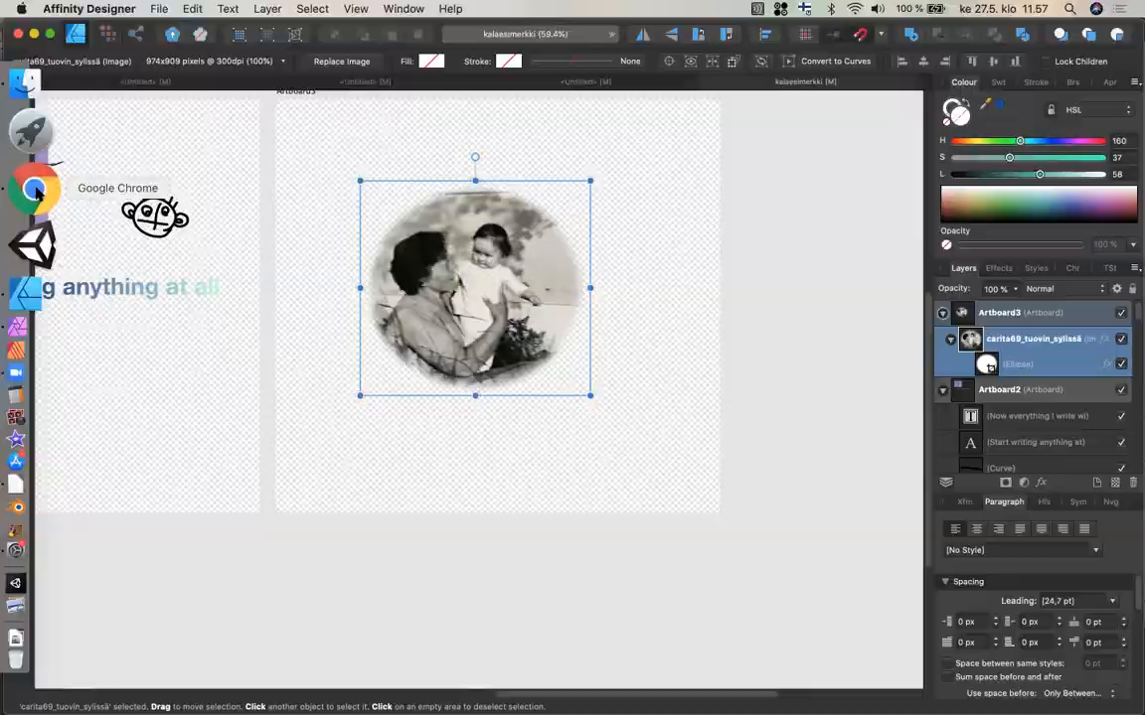
pyautogui.click(36, 192)
pyautogui.press('super+t')
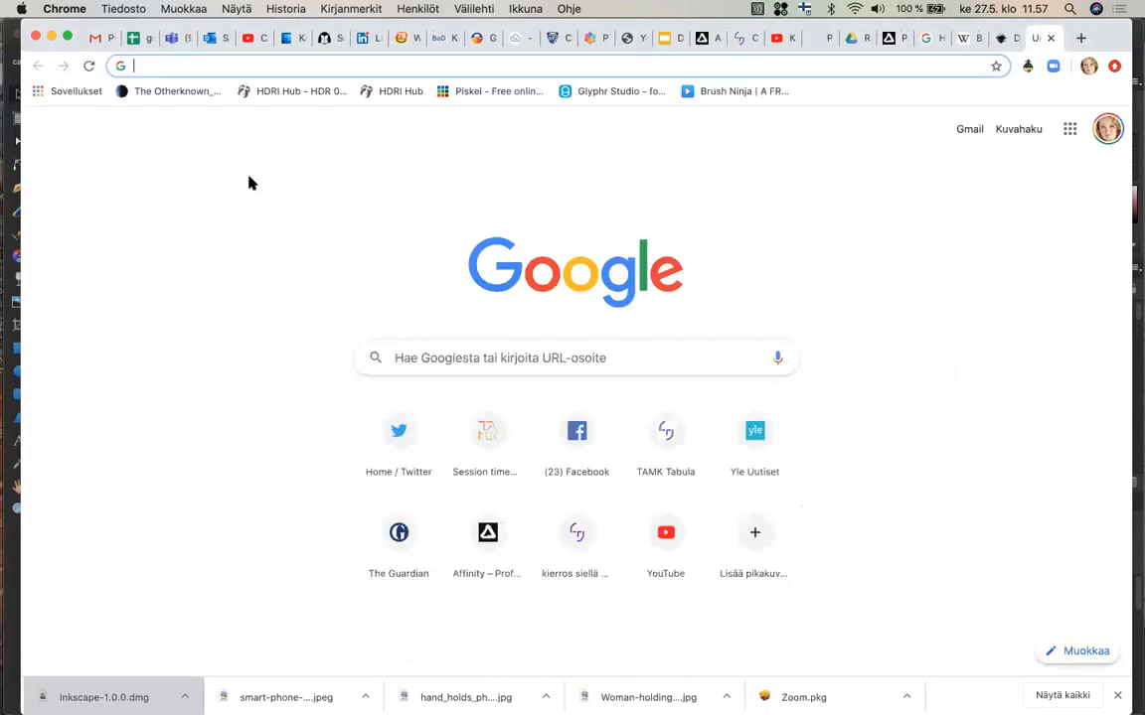
pyautogui.write('moo')
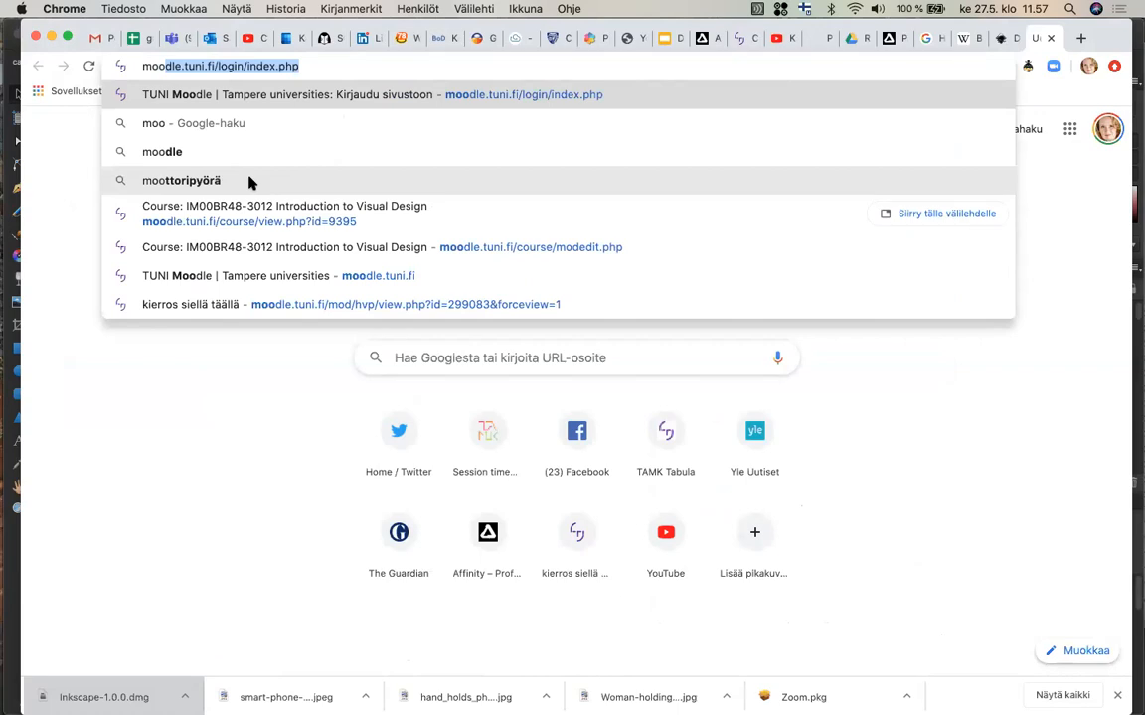
pyautogui.click(279, 251)
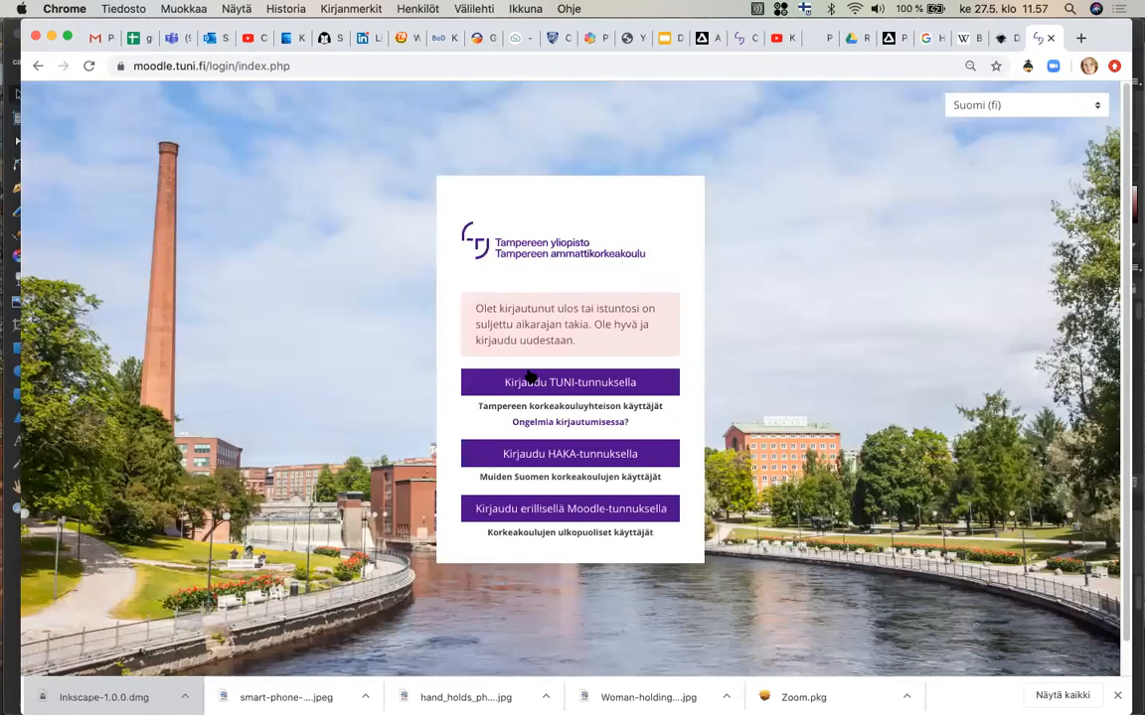
# Log in to Moodle with TUNI credentials, entering the username and the account password.
pyautogui.click(533, 384)
pyautogui.write('forcar')
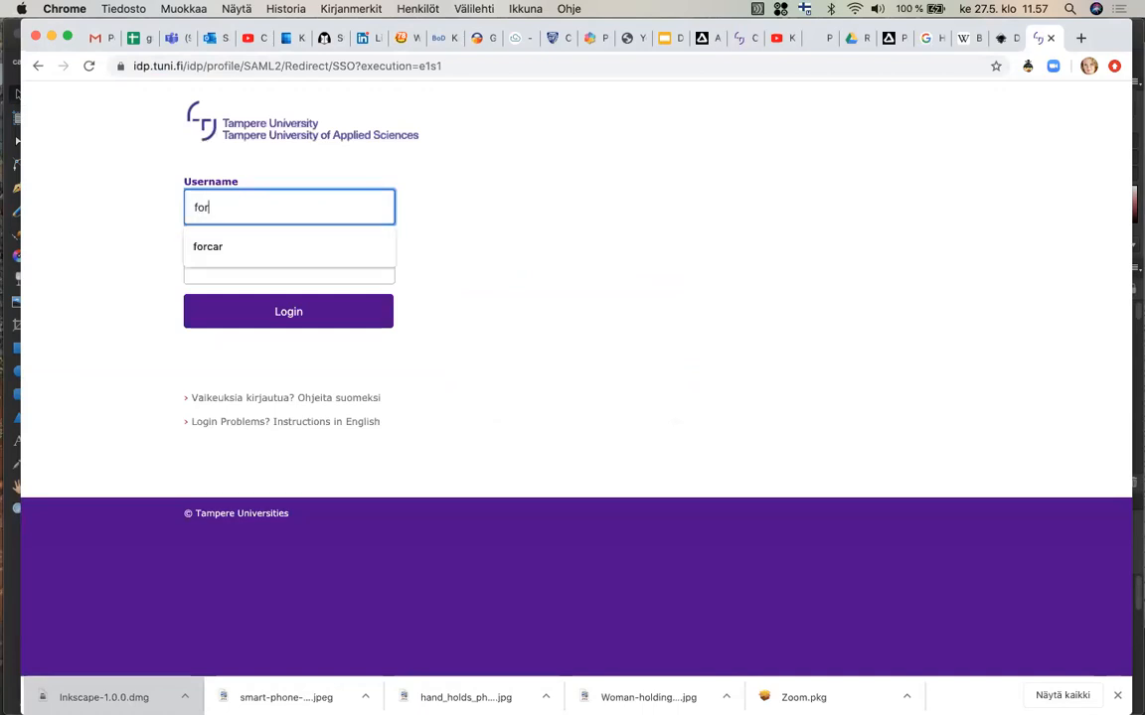
pyautogui.press('Tab')
pyautogui.write('••••••')
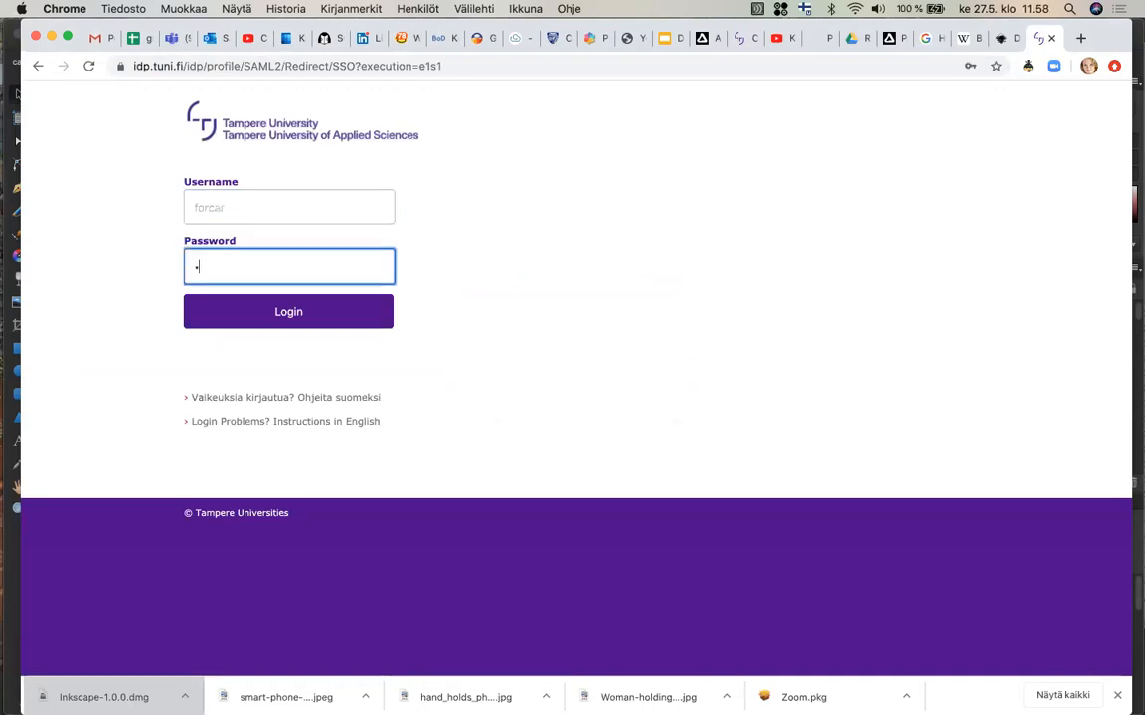
pyautogui.write('••••')
pyautogui.press('Return')
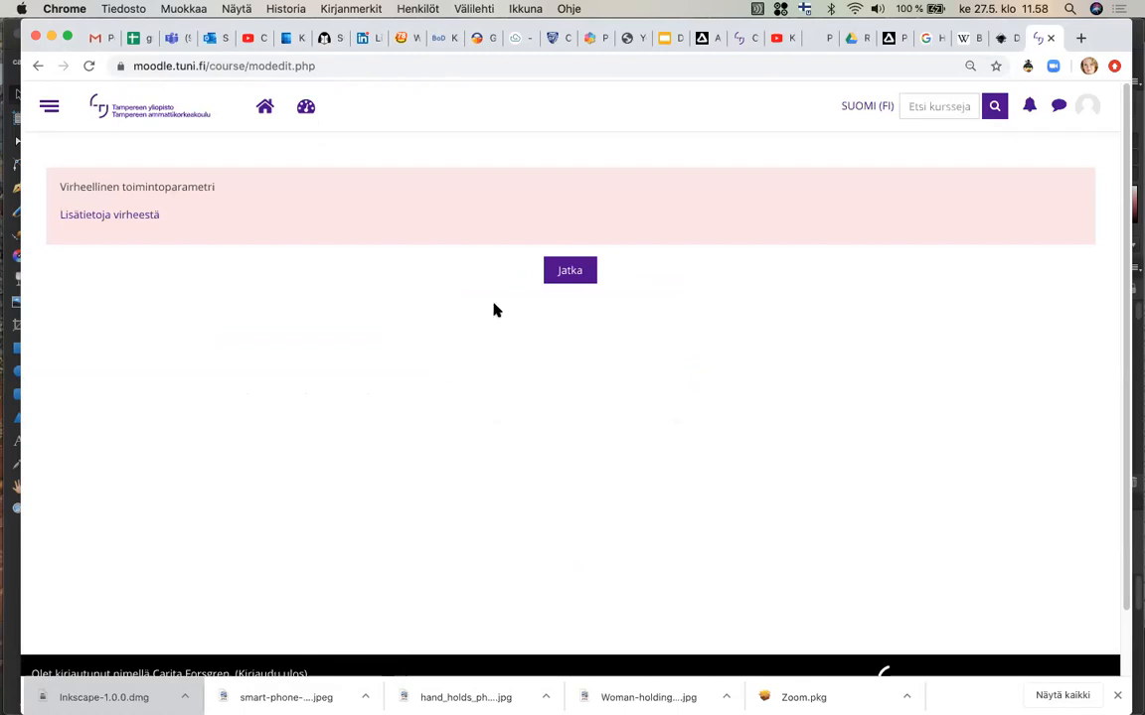
# Continue past the error page and open the IM00BR48-3012 Introduction to Visual Design course.
pyautogui.click(559, 283)
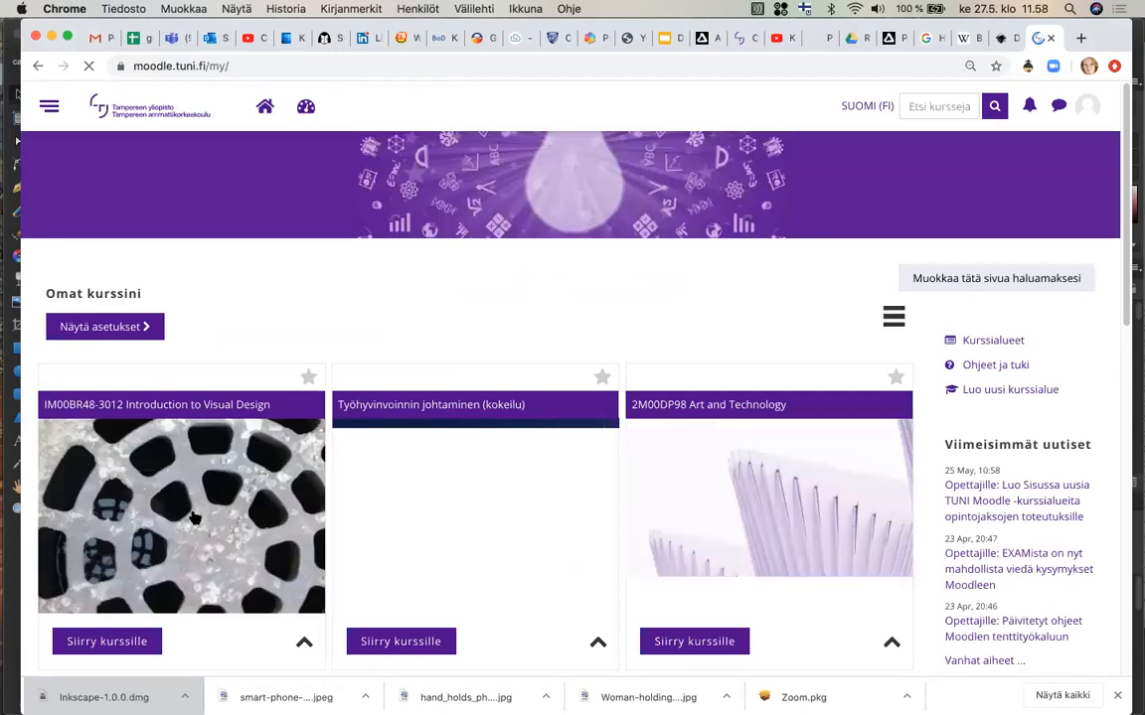
pyautogui.scroll(-2, 194, 516)
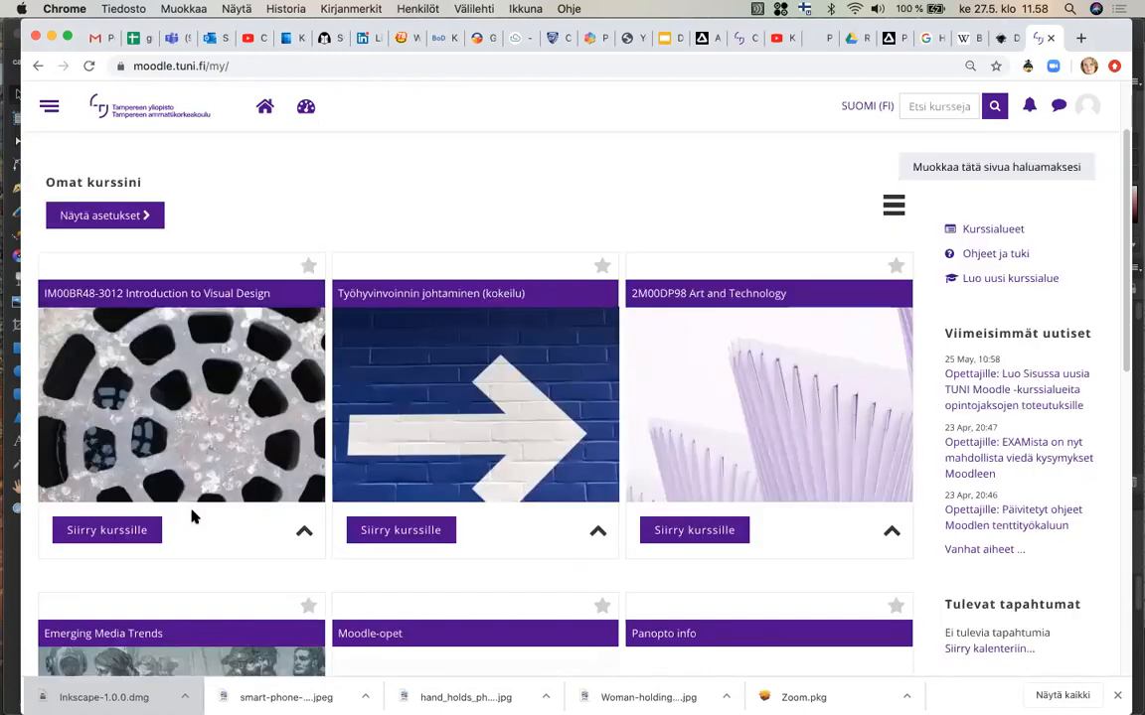
pyautogui.click(123, 531)
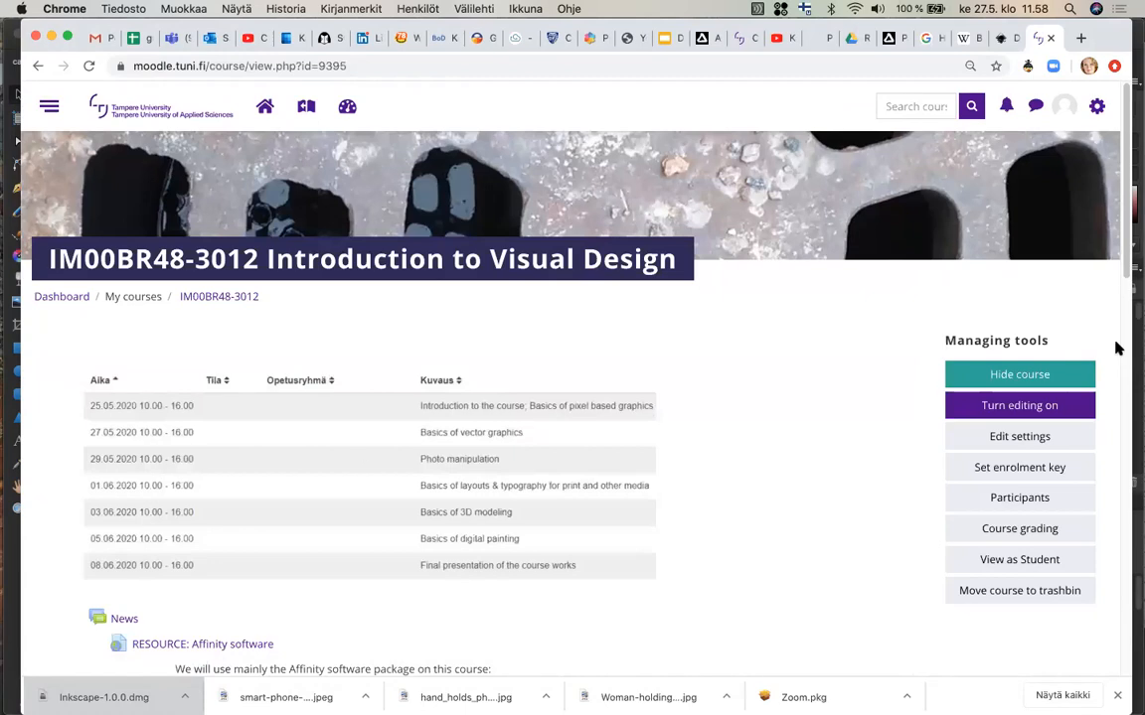
# Turn course editing on and open the add activity or resource dialog for the Vector Graphics section.
pyautogui.click(1051, 408)
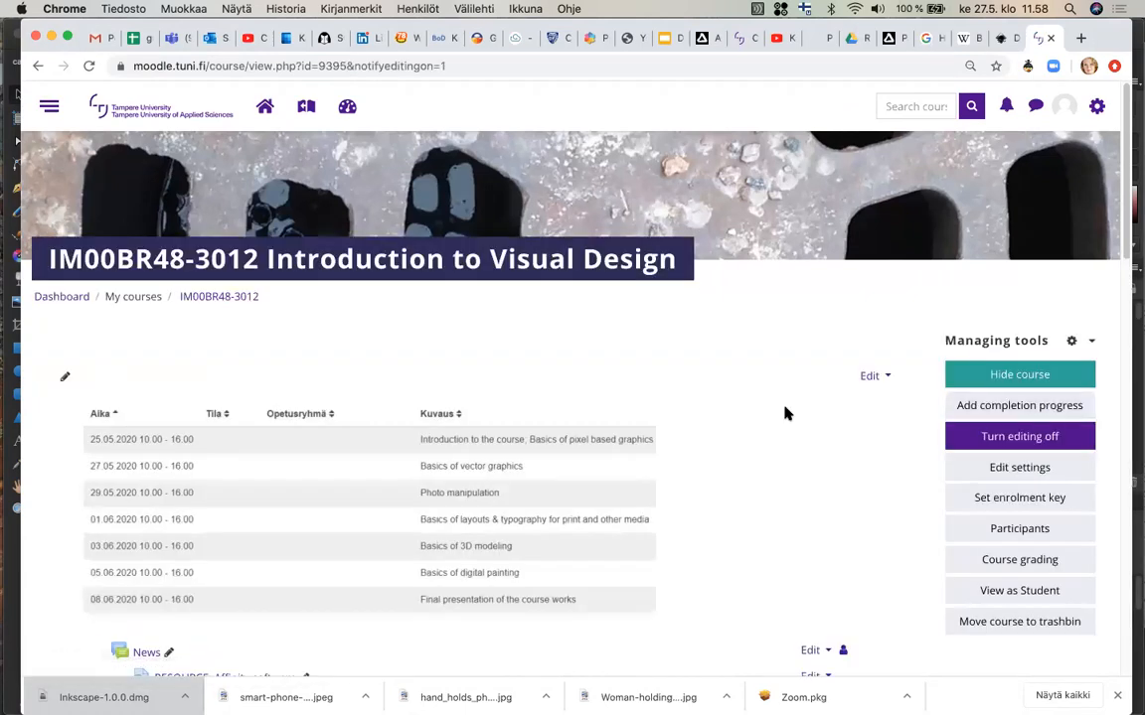
pyautogui.scroll(-10, 785, 413)
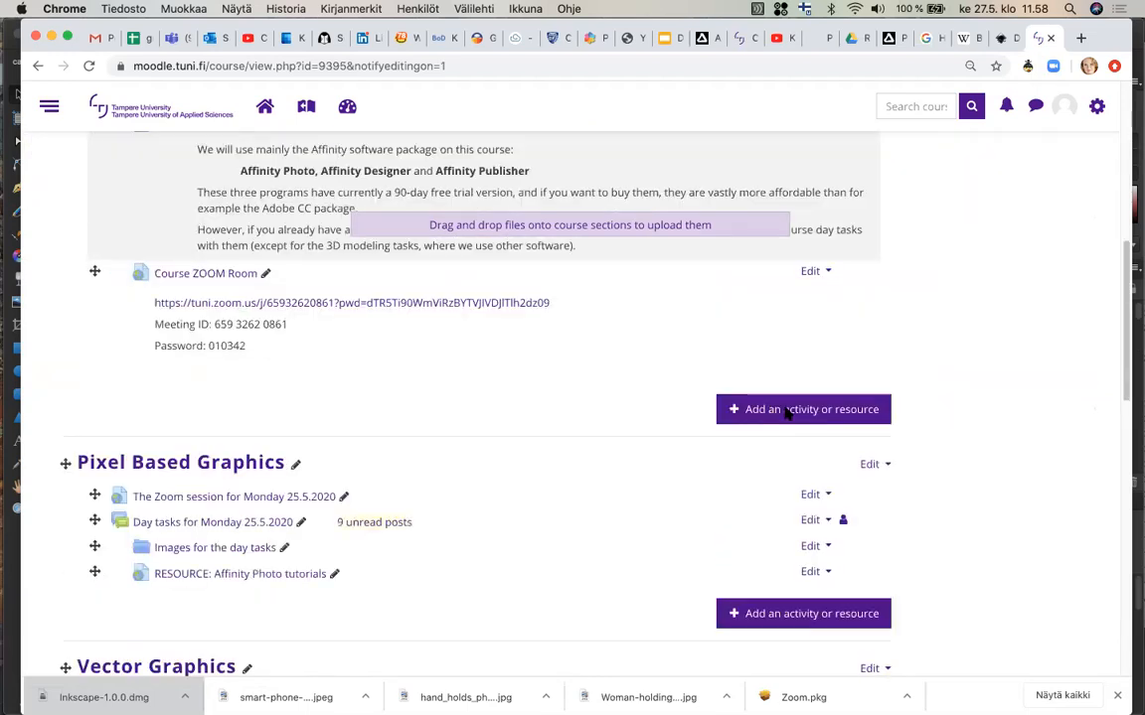
pyautogui.scroll(-8, 785, 414)
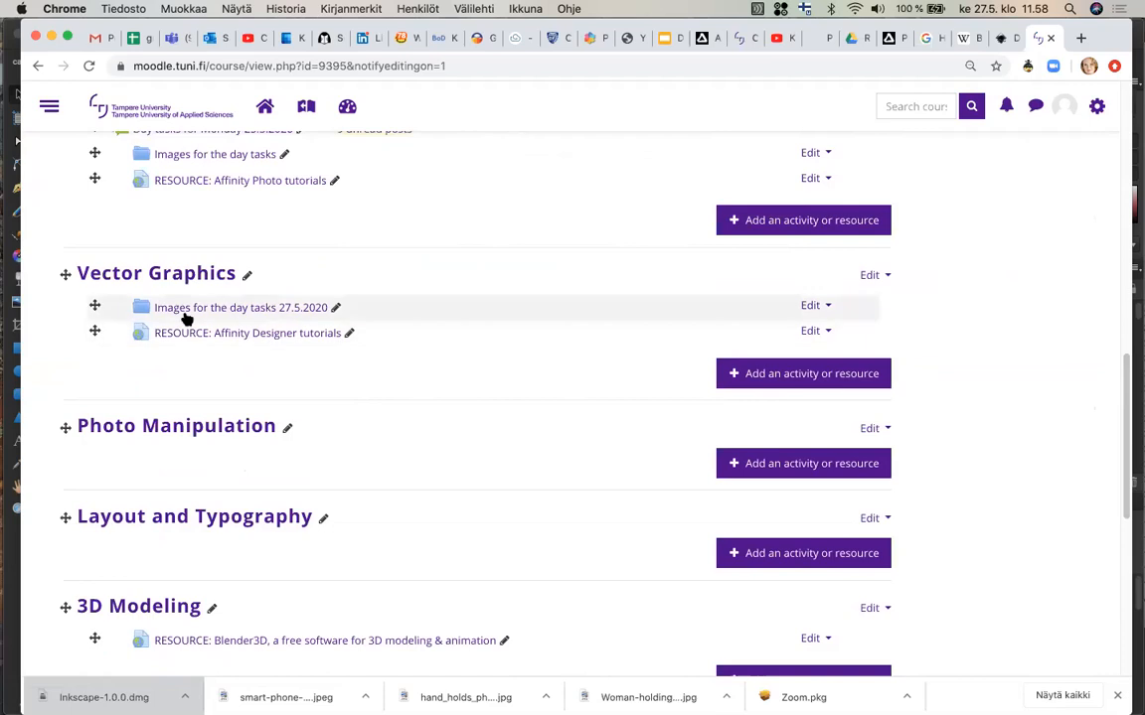
pyautogui.click(795, 373)
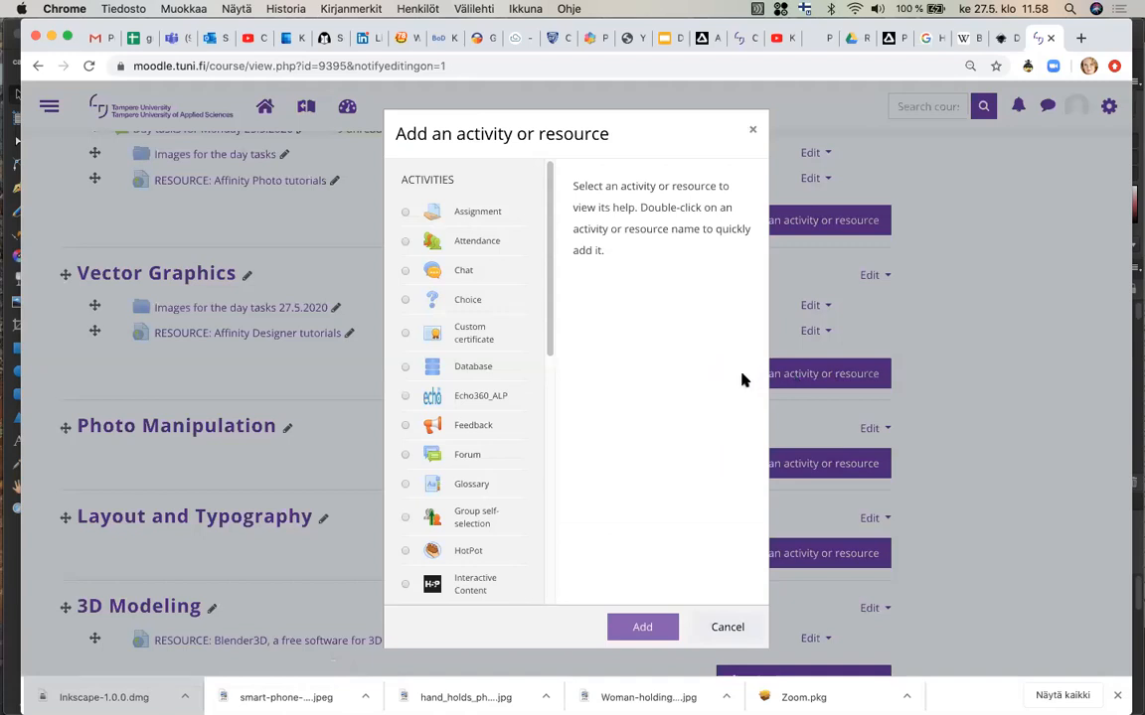
# Choose Forum as the new activity to add.
pyautogui.scroll(-5, 502, 341)
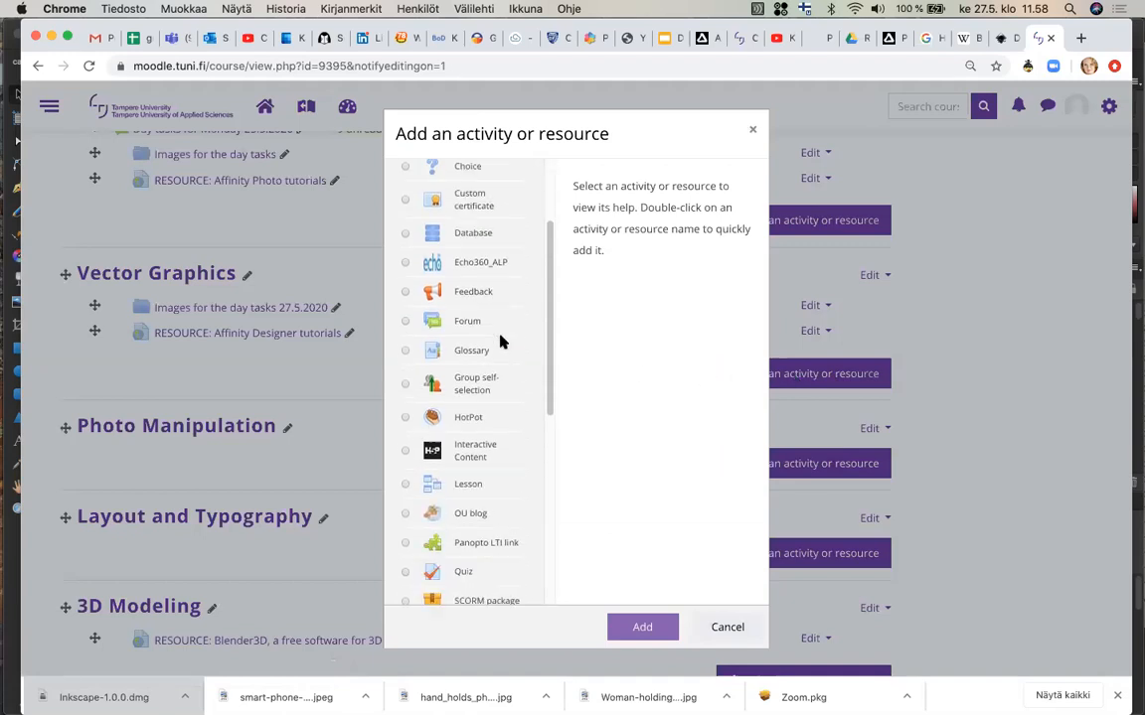
pyautogui.scroll(-3, 501, 341)
pyautogui.scroll(5, 502, 341)
pyautogui.scroll(1, 502, 341)
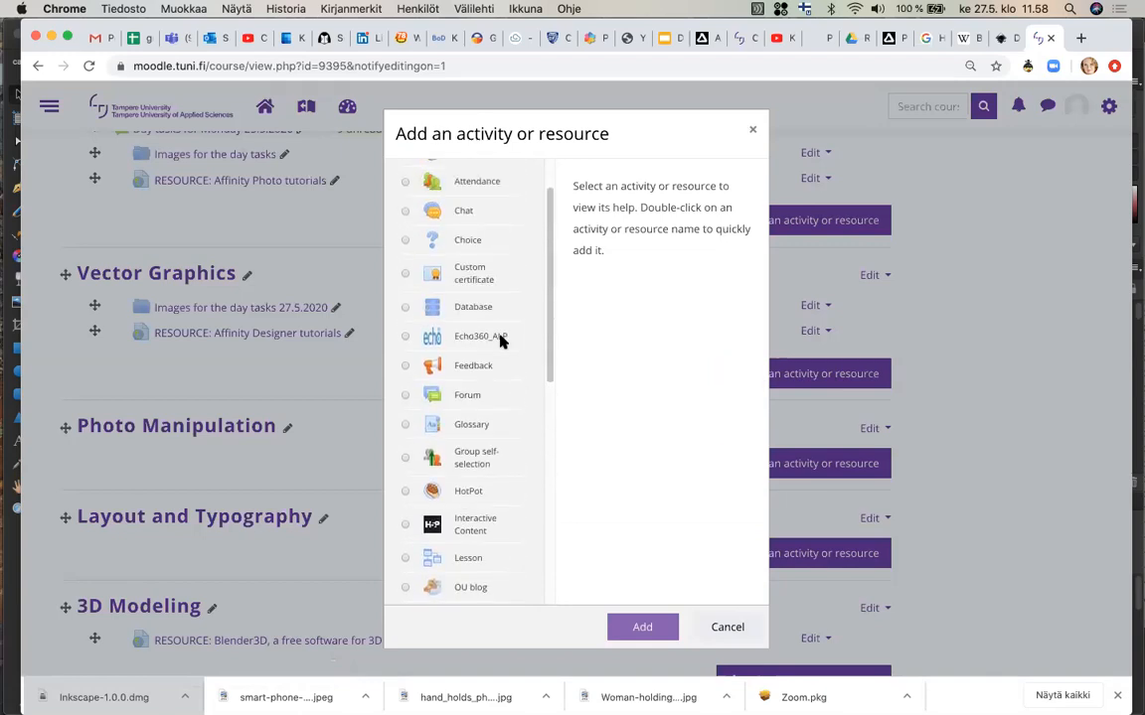
pyautogui.click(425, 396)
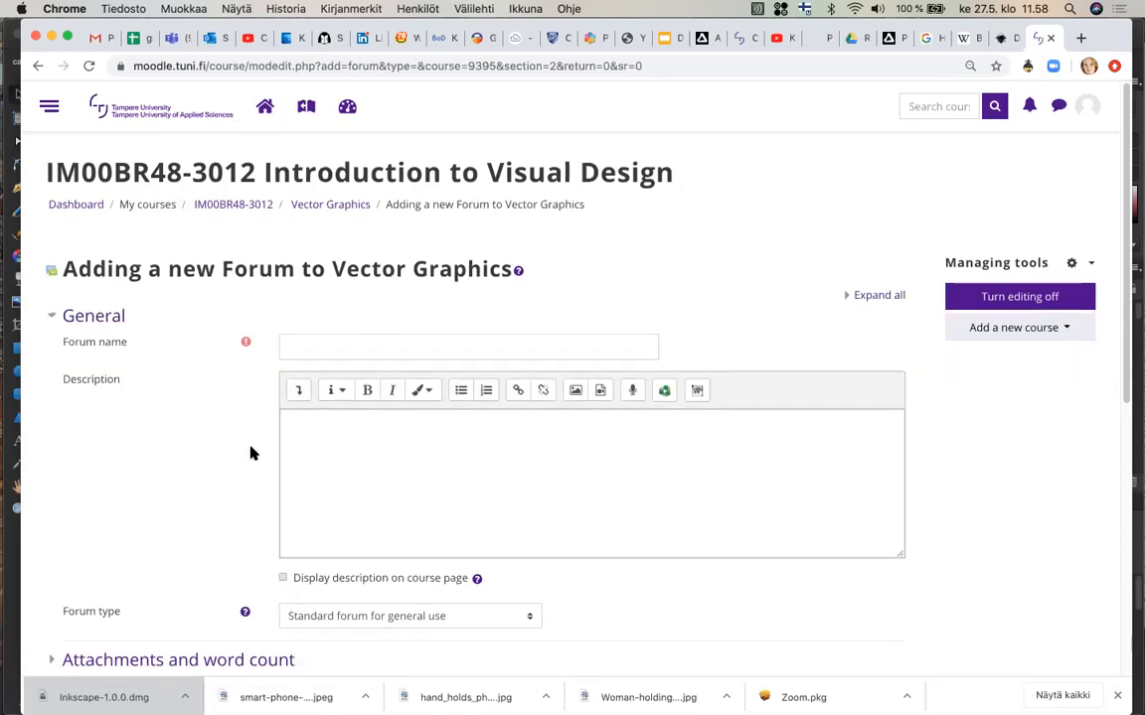
# Set the forum's maximum attachment size to Course upload limit (100MB).
pyautogui.scroll(-5, 250, 452)
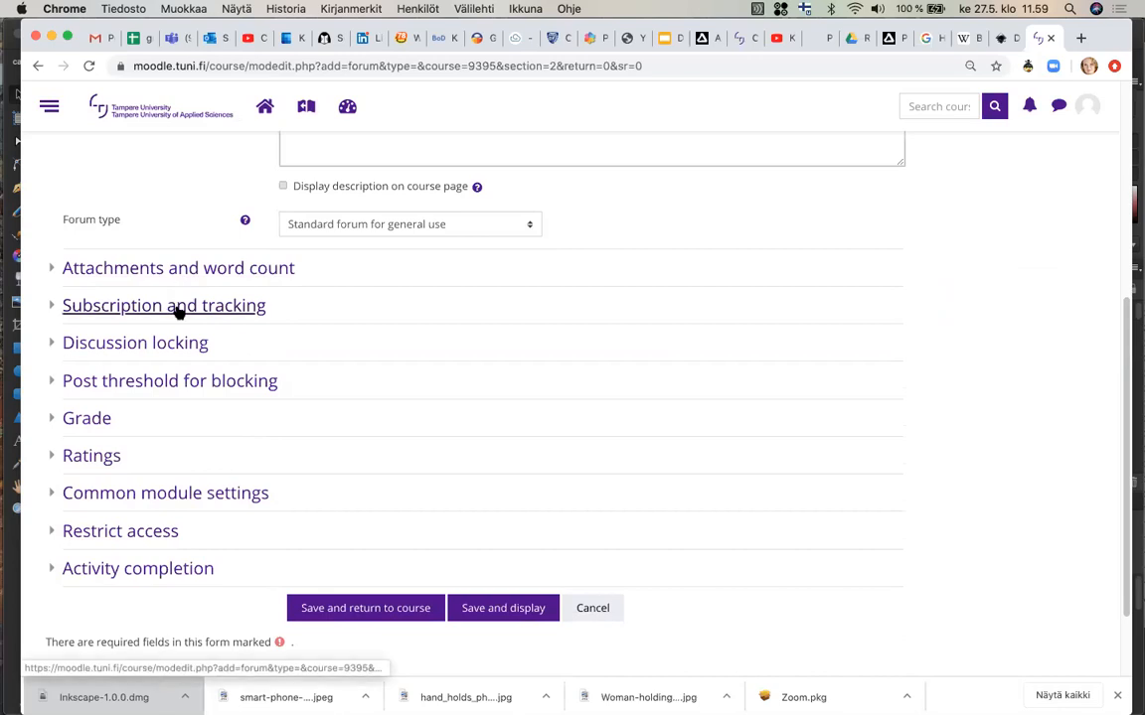
pyautogui.click(191, 274)
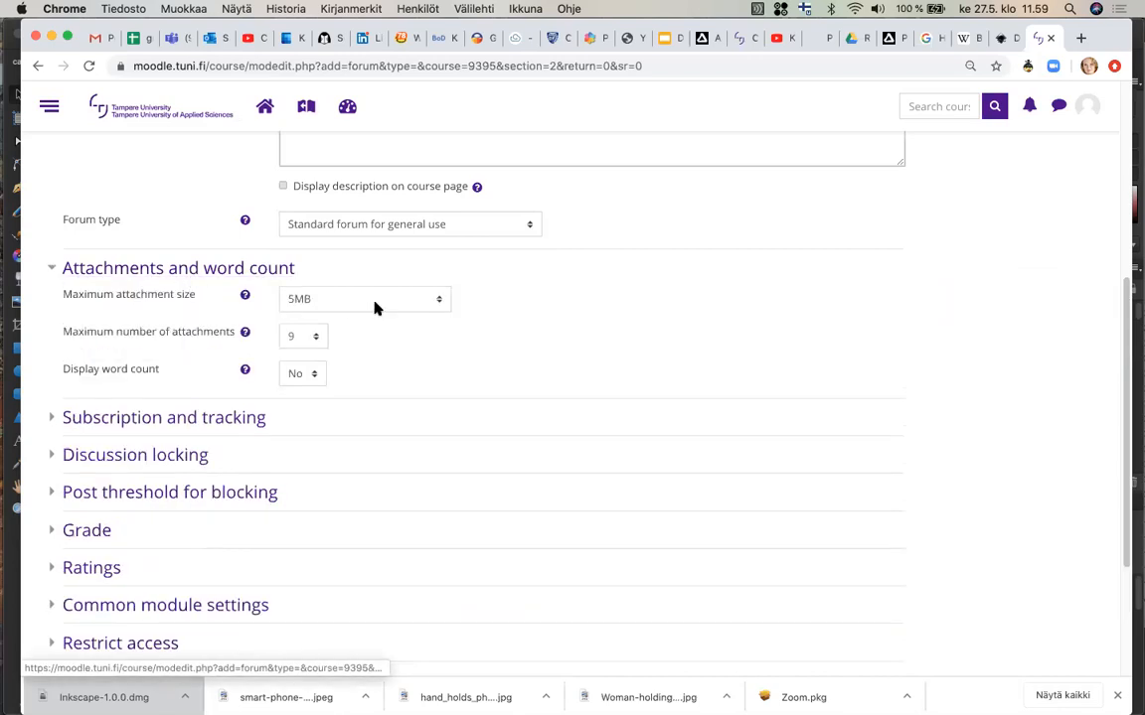
pyautogui.click(444, 302)
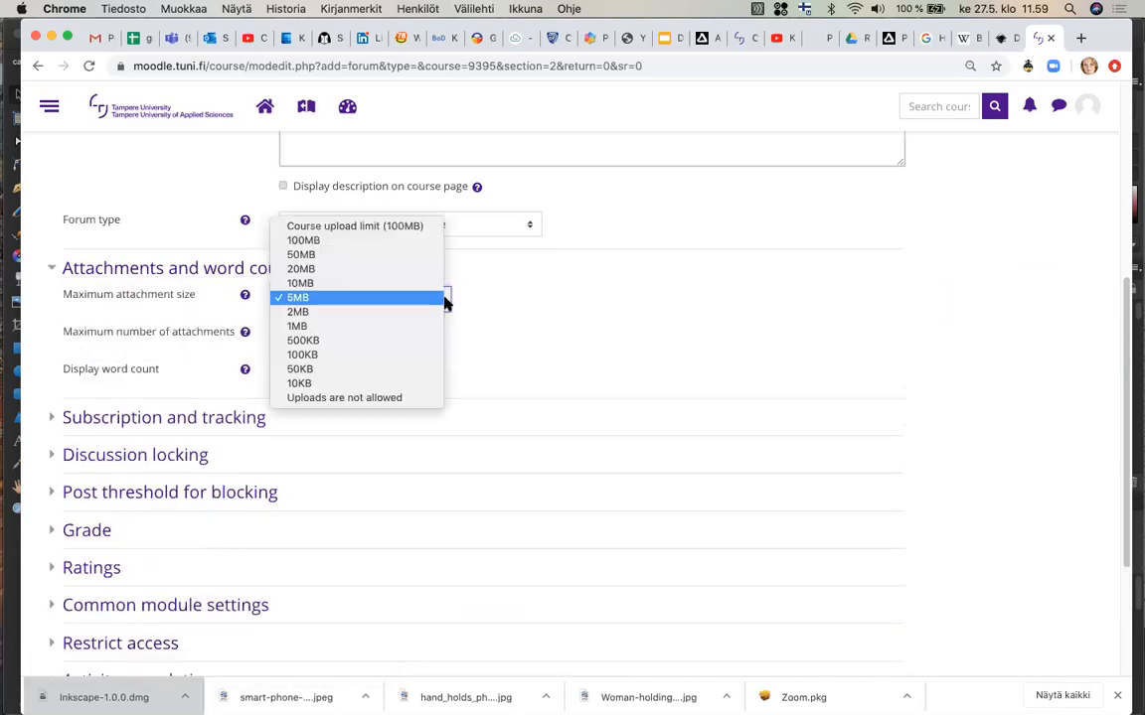
pyautogui.click(405, 227)
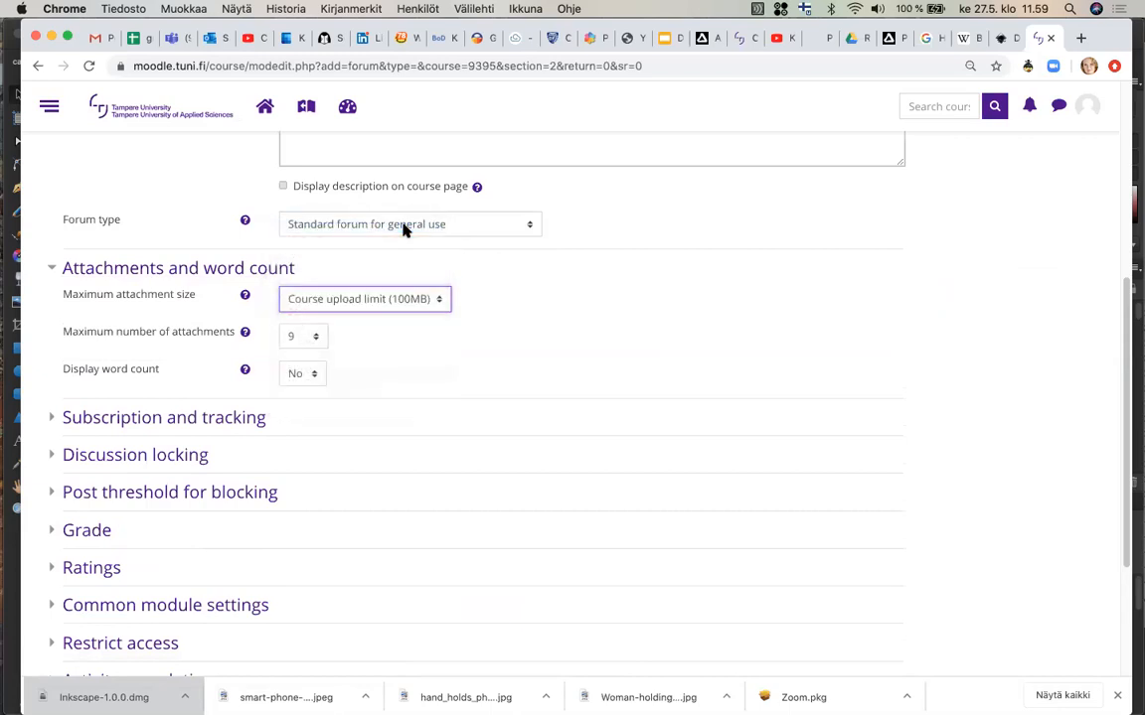
# Name the forum DAY TASKS 27.5.2020.
pyautogui.scroll(8, 557, 309)
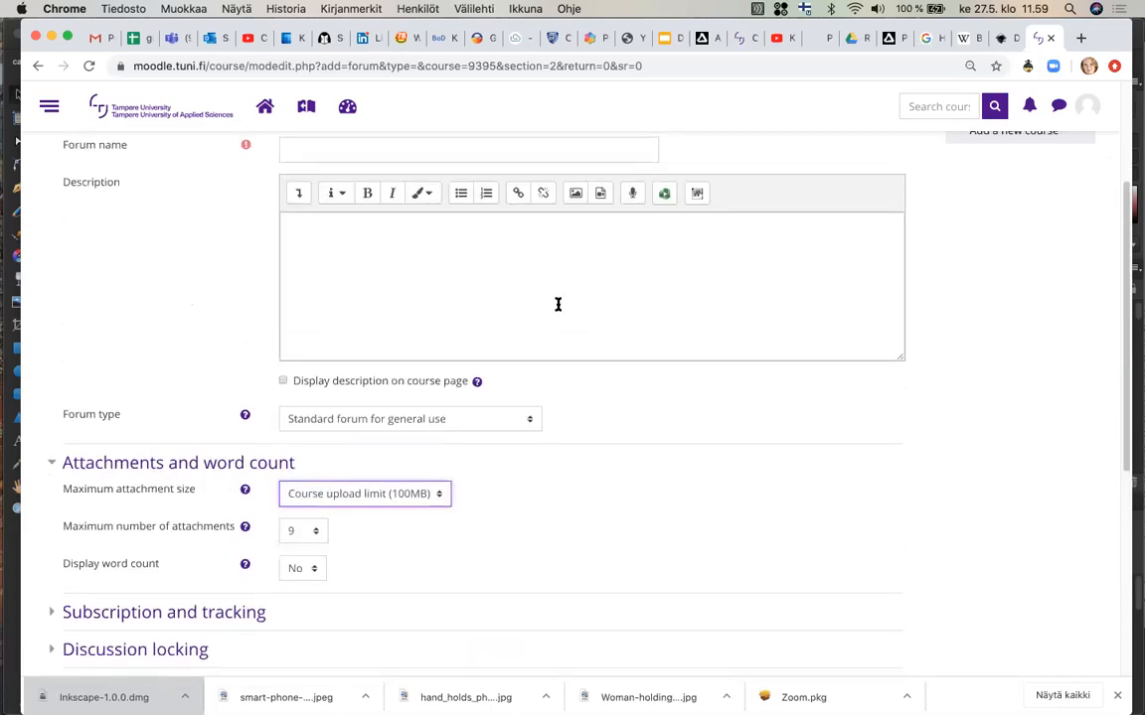
pyautogui.click(485, 331)
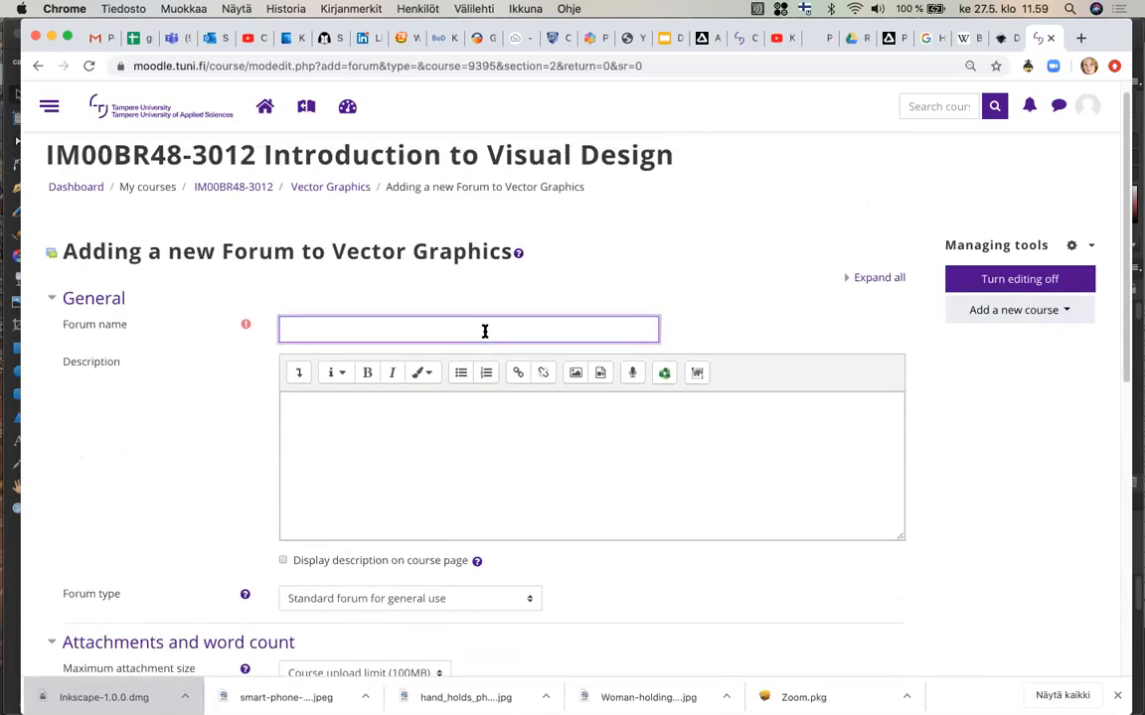
pyautogui.write('DAY TASKS 27.5.2020')
# Expand the description editor toolbar and start a numbered list with item 1 TRAFFIC SIGN and empty items 2 and 3.
pyautogui.click(452, 462)
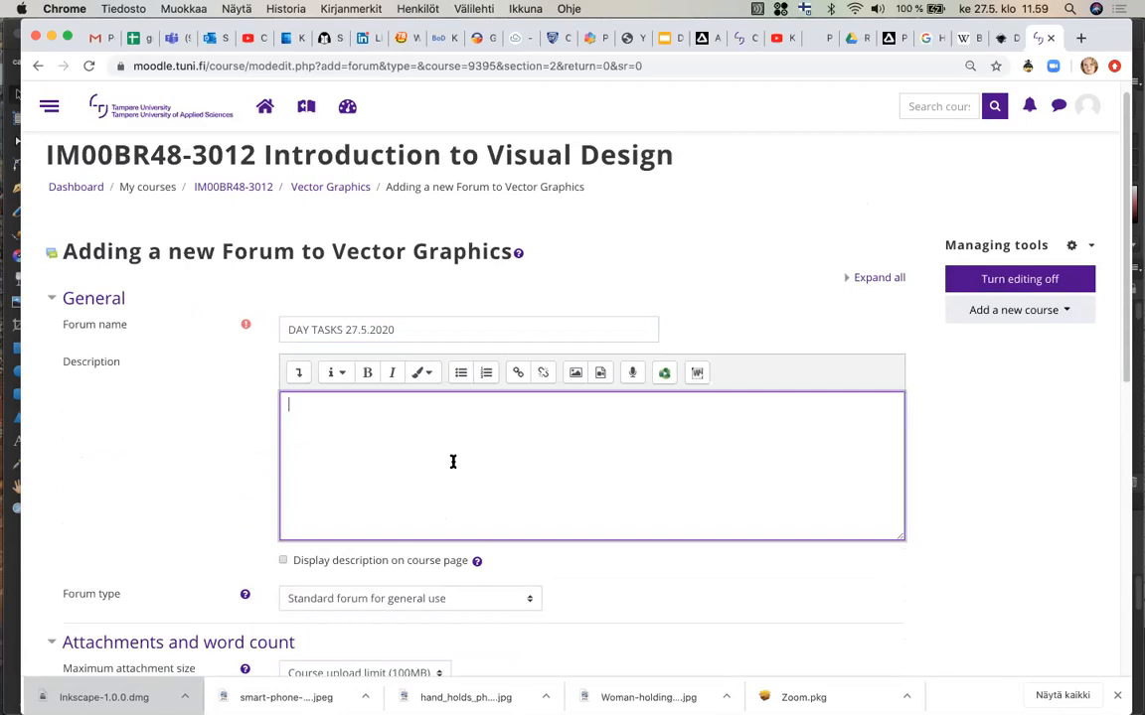
pyautogui.click(297, 374)
pyautogui.click(314, 434)
pyautogui.write('1.  ')
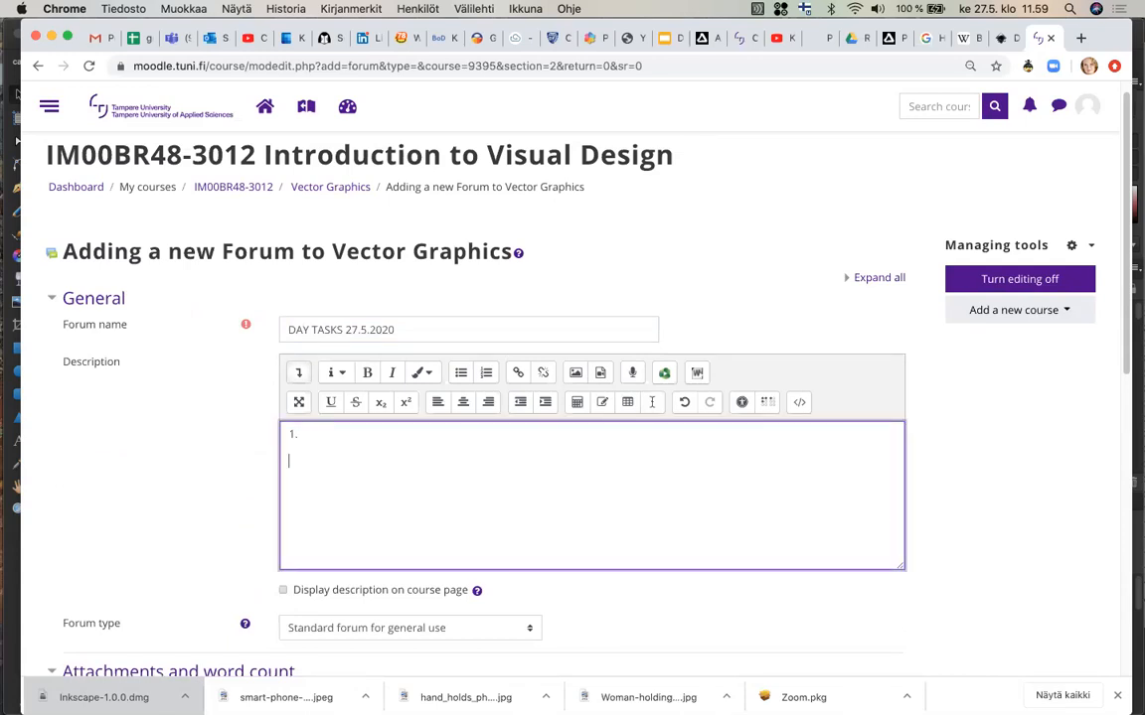
pyautogui.write('2.')
pyautogui.press('Return')
pyautogui.write('3.')
pyautogui.write('T')
pyautogui.write('RAFFIC SIG')
pyautogui.write('N')
pyautogui.press('Return')
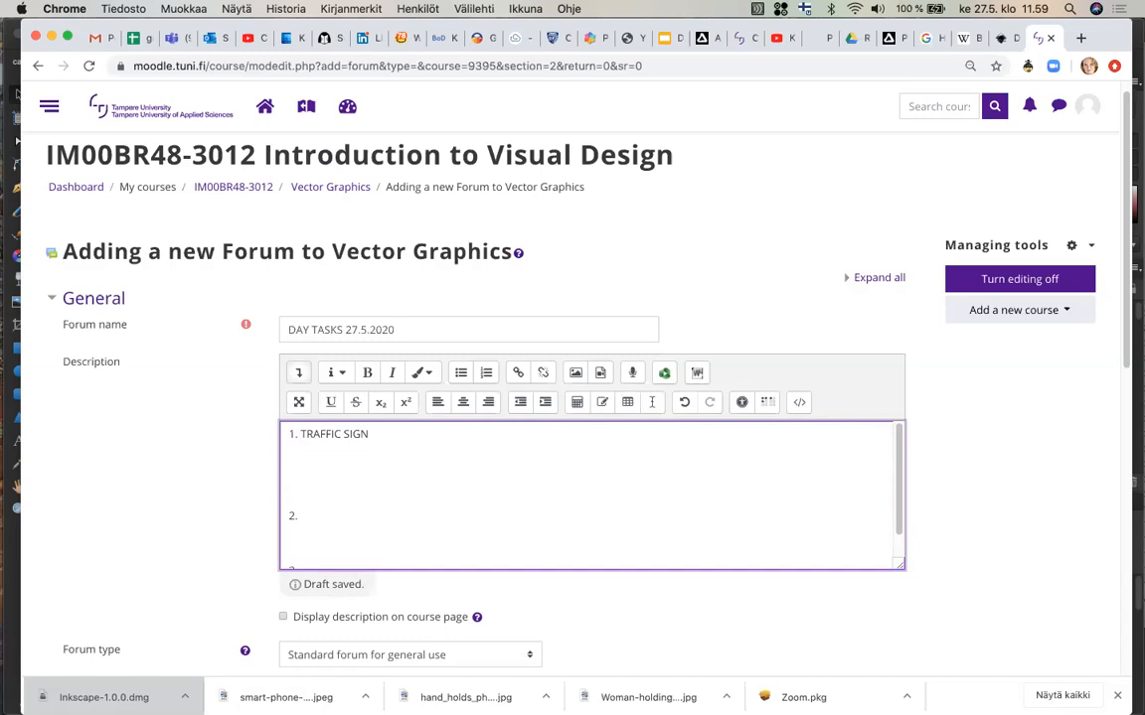
# Under item 1, add an indented instruction to import a traffic sign from the attached folder into Affinity Designer or Adobe Illustrator.
pyautogui.write('Select')
pyautogui.click(545, 402)
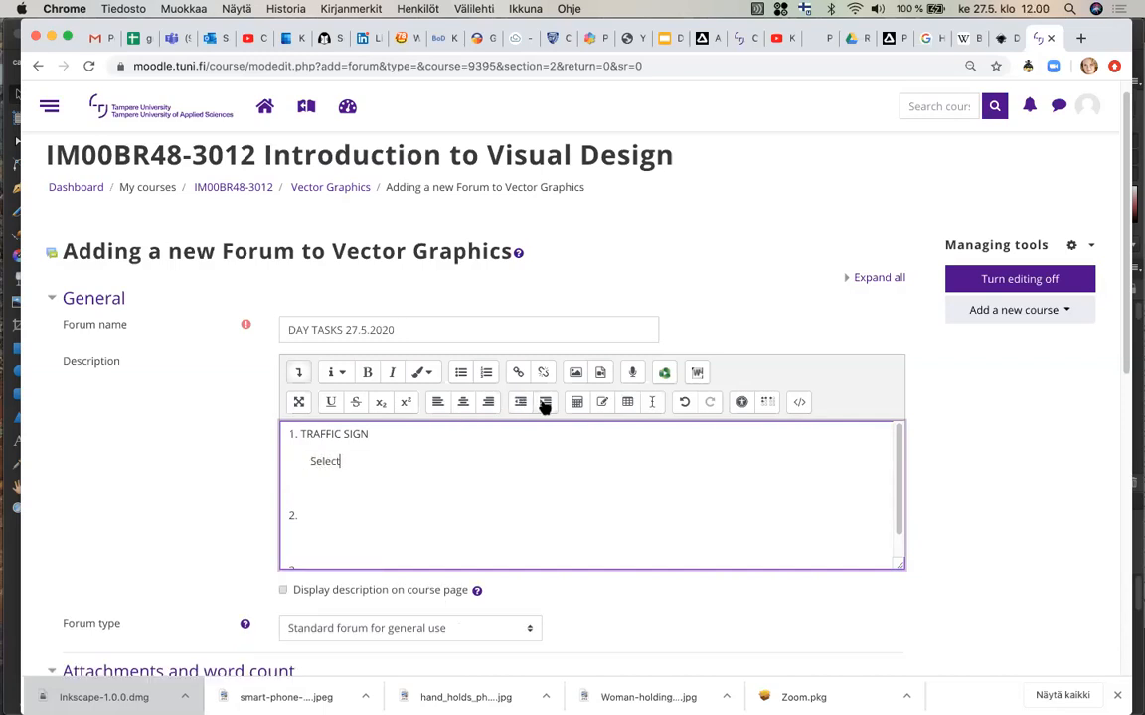
pyautogui.write('one of the traffic s')
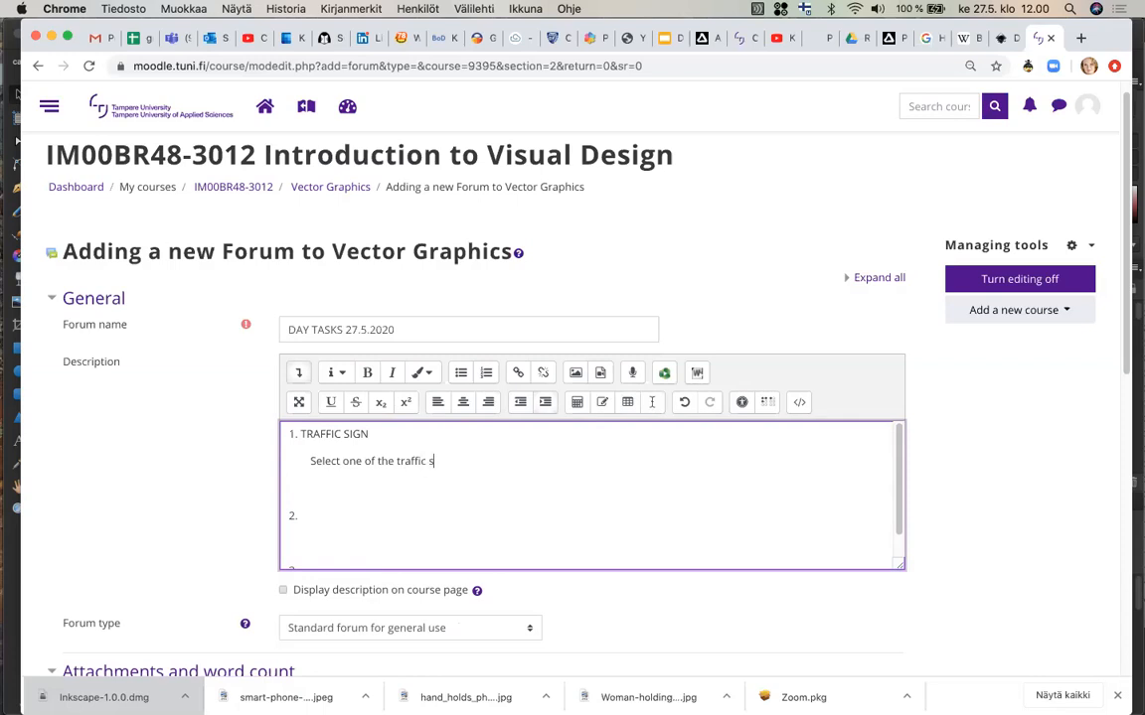
pyautogui.write('igns in the resources folde')
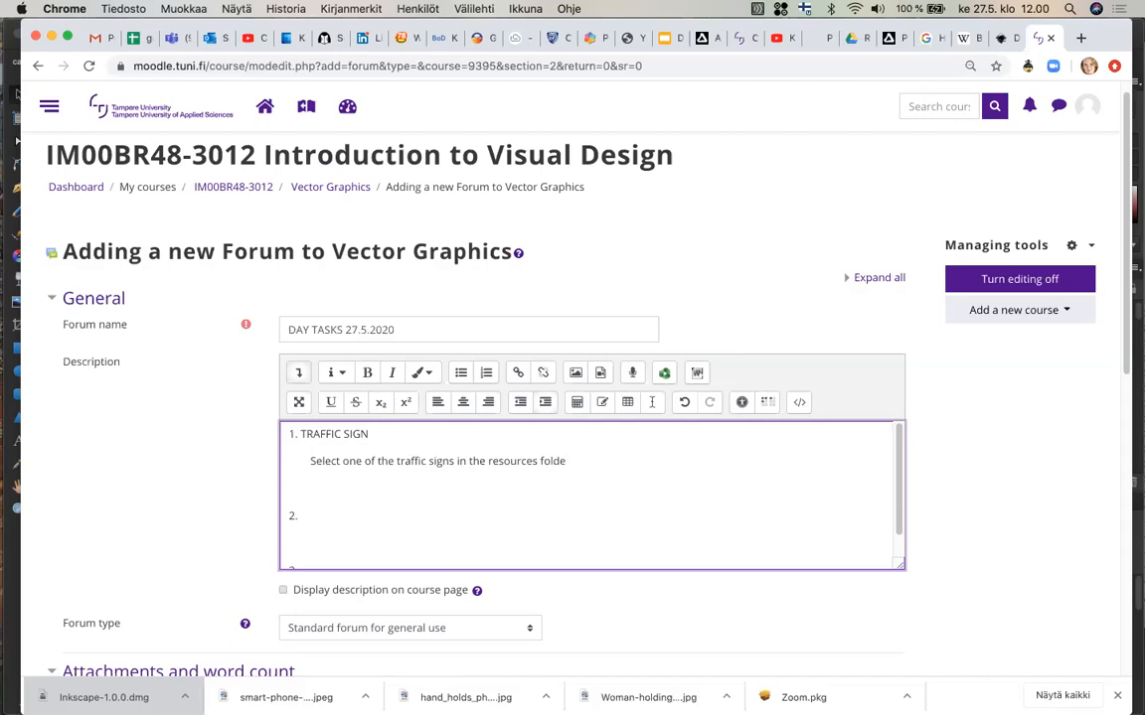
pyautogui.press('BackSpace')
pyautogui.press('BackSpace')
pyautogui.press('BackSpace')
pyautogui.press('BackSpace')
pyautogui.press('BackSpace')
pyautogui.press('BackSpace')
pyautogui.press('BackSpace')
pyautogui.press('BackSpace')
pyautogui.press('BackSpace')
pyautogui.press('BackSpace')
pyautogui.press('BackSpace')
pyautogui.press('BackSpace')
pyautogui.press('BackSpace')
pyautogui.press('BackSpace')
pyautogui.press('BackSpace')
pyautogui.write('attached folder and import it either')
pyautogui.write('Affinity ')
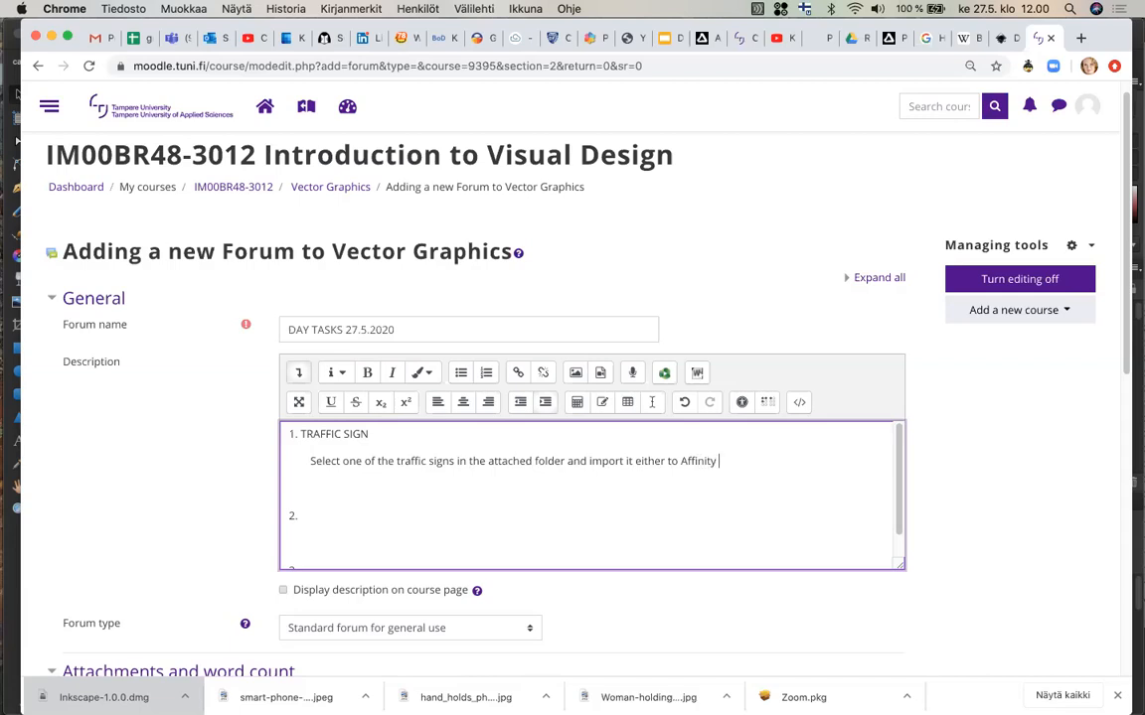
pyautogui.write('Designer or for example Adobe Illustrator')
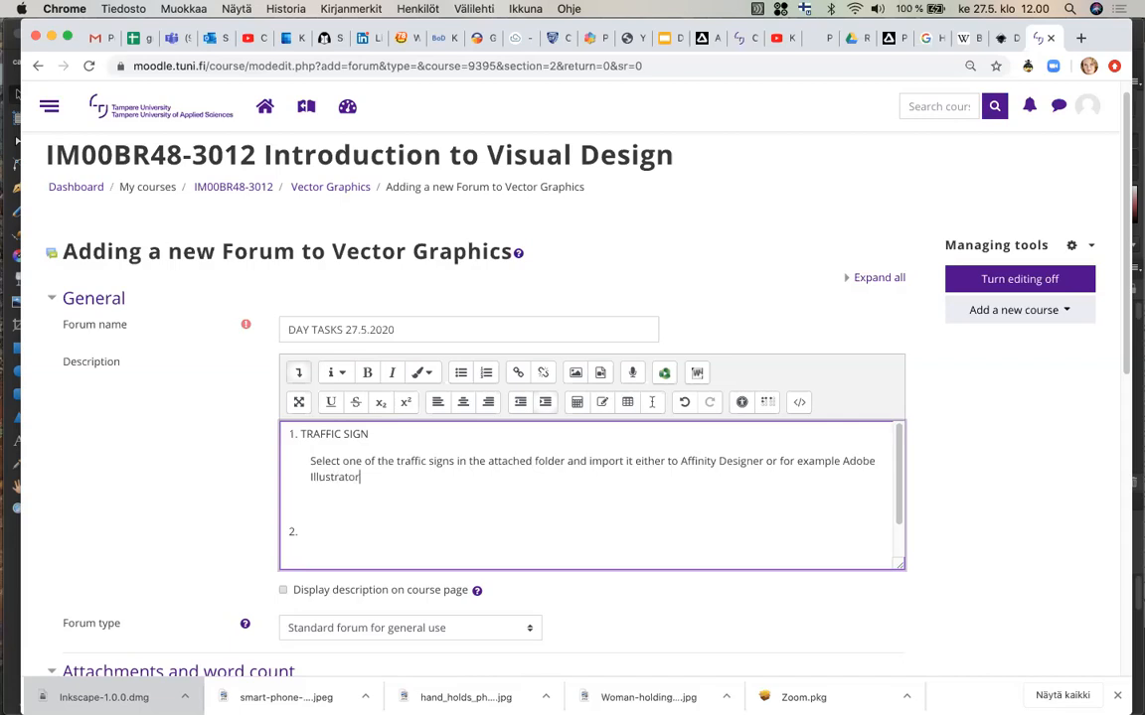
pyautogui.write('. M')
pyautogui.write('ake ')
pyautogui.write('a')
# Continue the instruction: By using the pen tool and other necessary tools, make a vectorized version of the traffic sign.
pyautogui.press('BackSpace')
pyautogui.press('BackSpace')
pyautogui.press('BackSpace')
pyautogui.press('BackSpace')
pyautogui.press('BackSpace')
pyautogui.press('BackSpace')
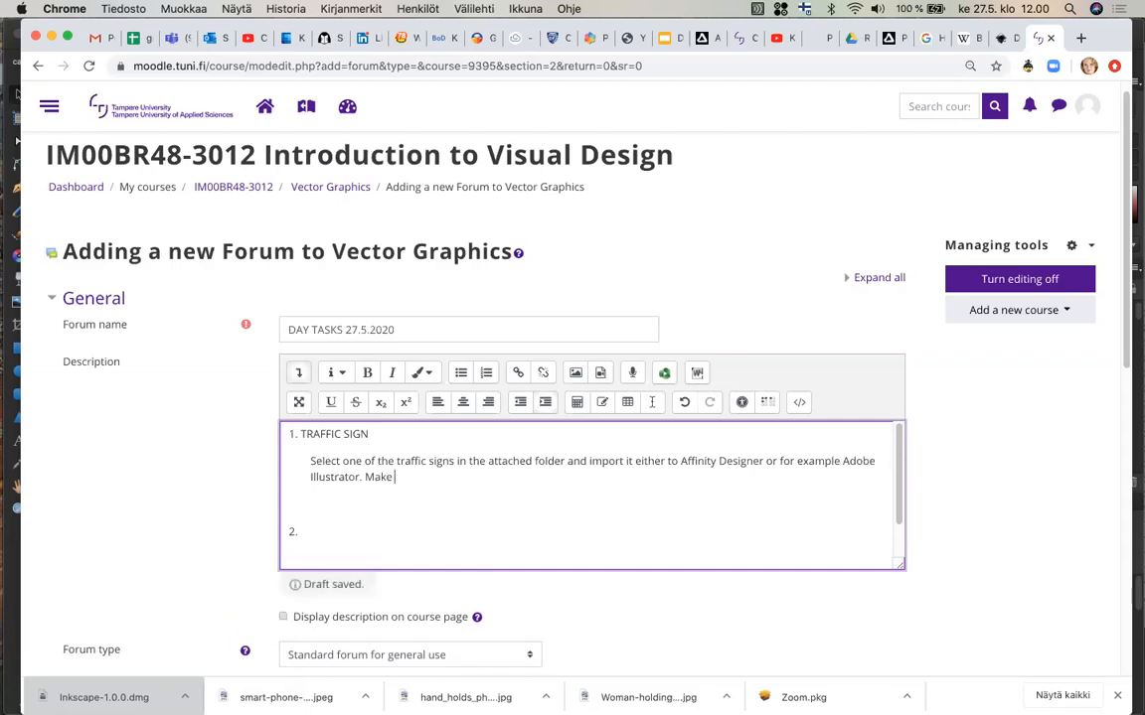
pyautogui.write('Make')
pyautogui.press('BackSpace')
pyautogui.press('BackSpace')
pyautogui.press('BackSpace')
pyautogui.press('BackSpace')
pyautogui.write('B')
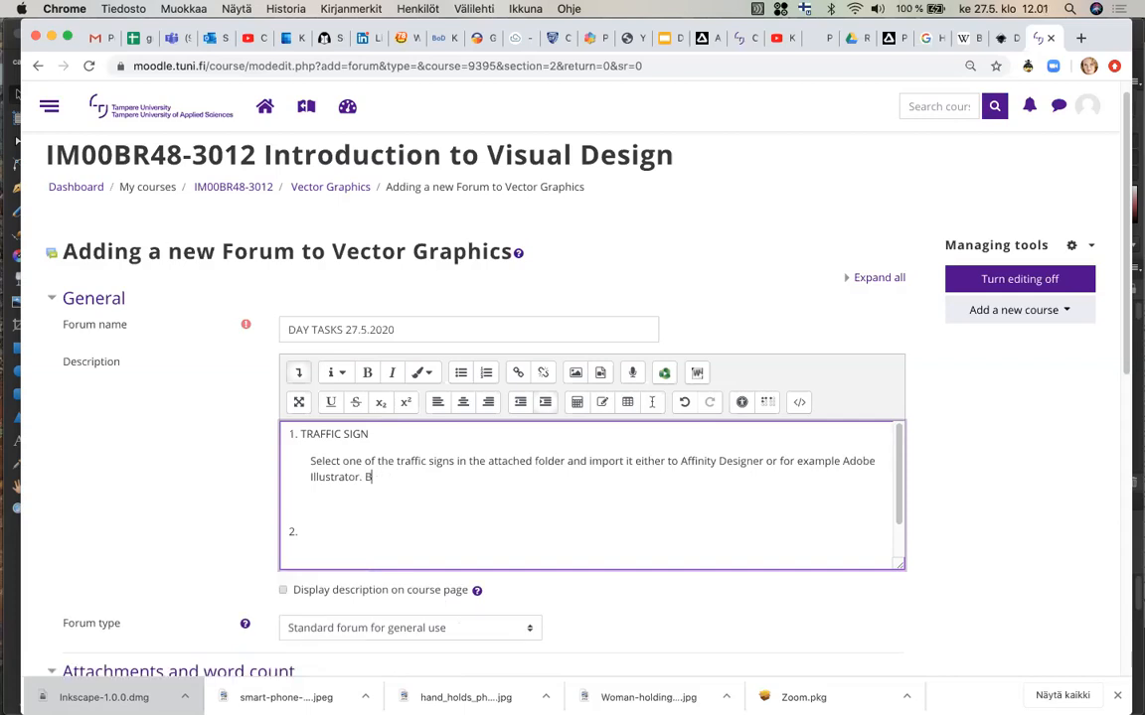
pyautogui.write('y using the pen tool a')
pyautogui.press('BackSpace')
pyautogui.press('BackSpace')
pyautogui.write('and other ')
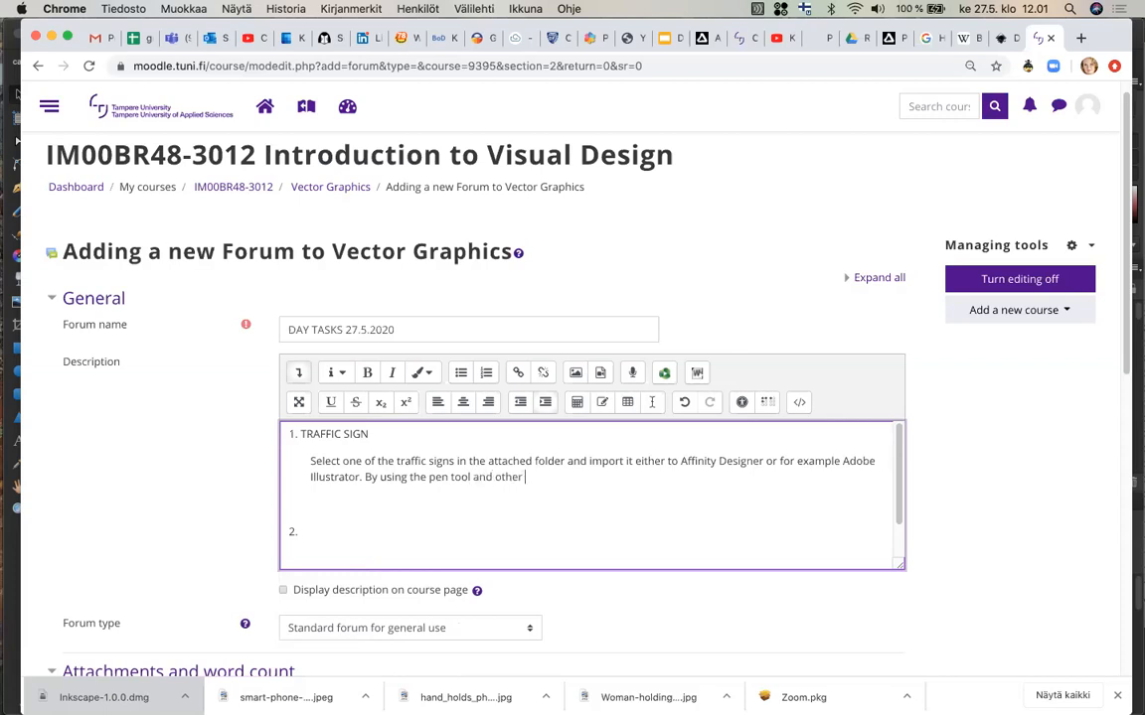
pyautogui.write('necessary tools, make a')
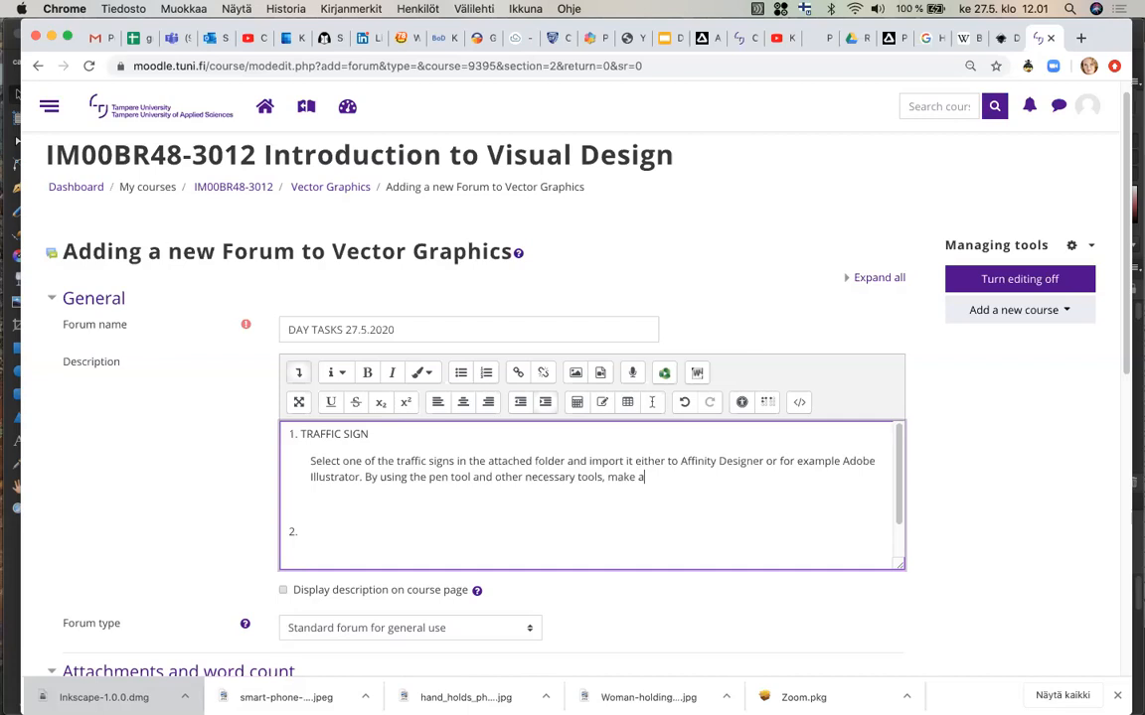
pyautogui.write(' veco')
pyautogui.press('BackSpace')
pyautogui.write('torized version of the tra')
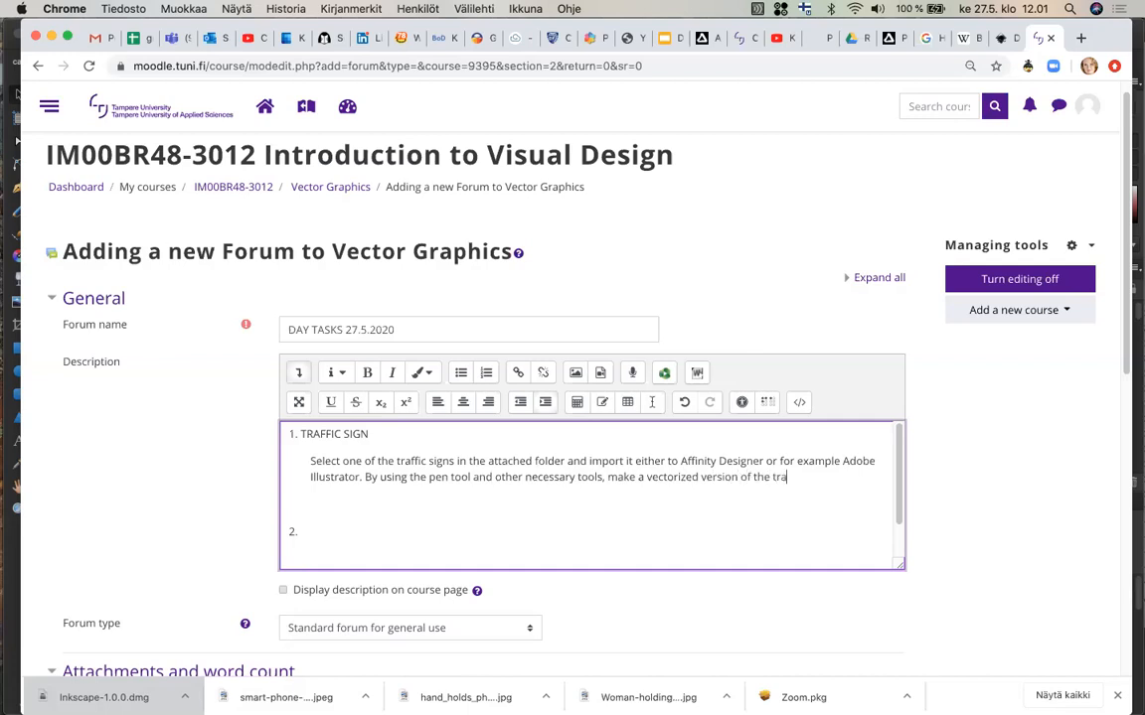
pyautogui.write('ffic sign. You can chang')
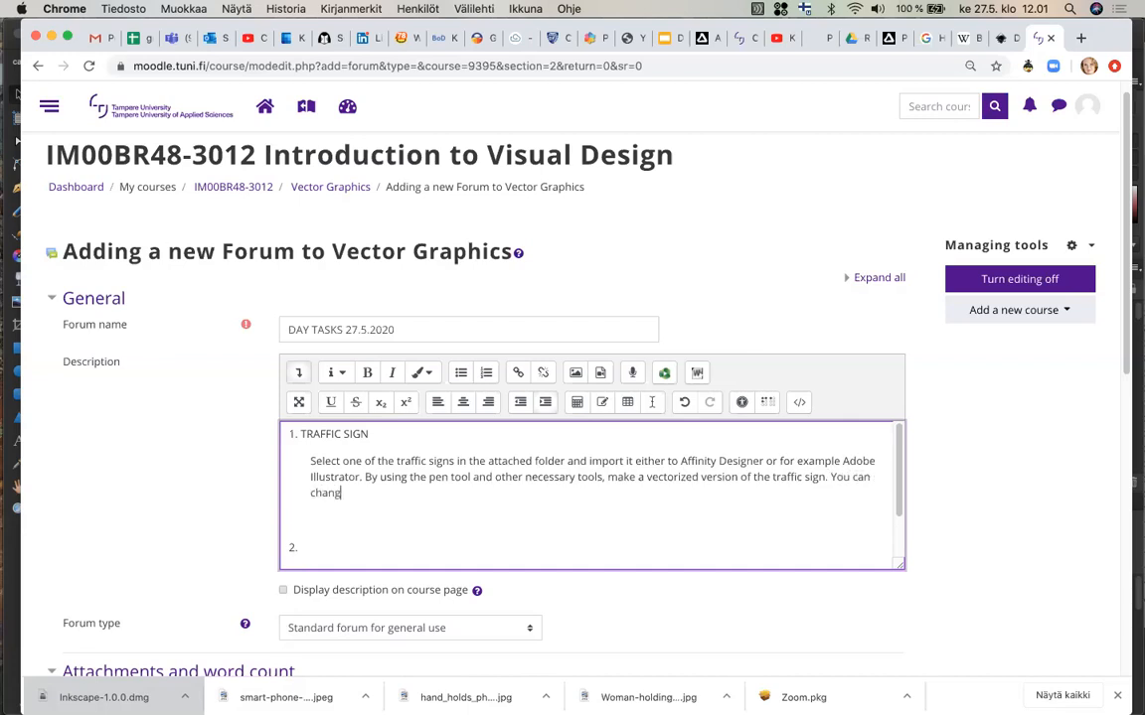
pyautogui.write('e the original colours to something ele')
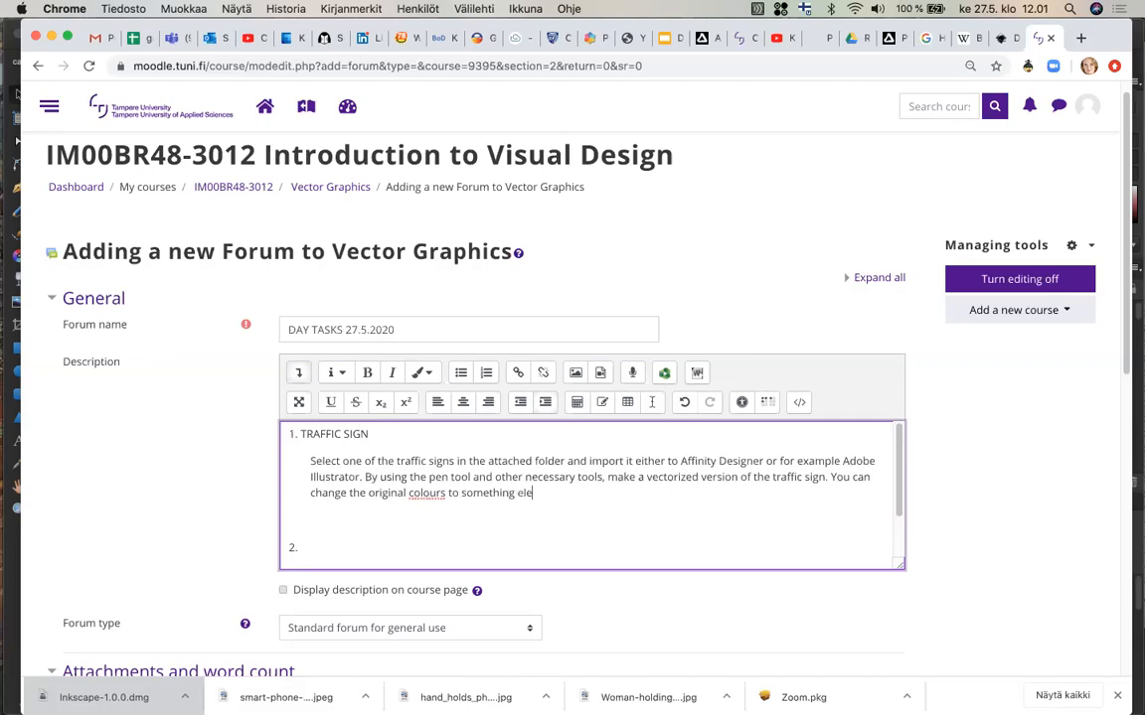
# Finish with the sentence: You can change the original colours to something else if you want to!
pyautogui.press('BackSpace')
pyautogui.write('se if you want to!')
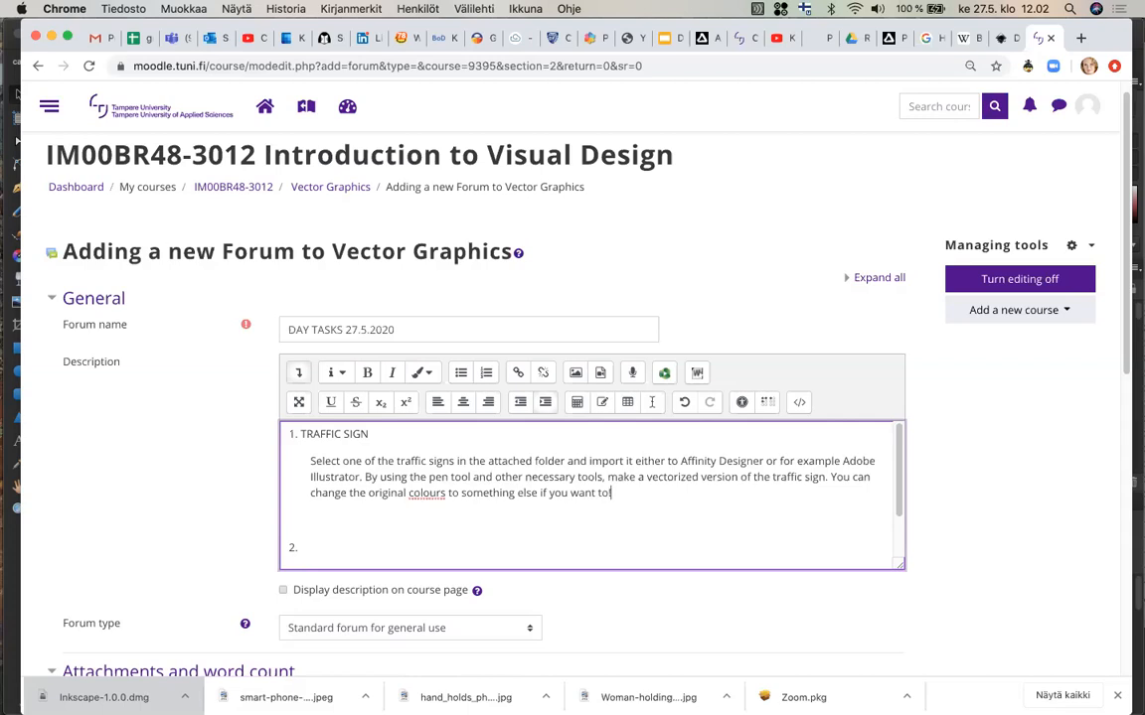
# Start a new line at list item 2 and title it INITIALS LOGO.
pyautogui.press('BackSpace')
pyautogui.press('Return')
pyautogui.click(353, 538)
pyautogui.scroll(-1, 354, 538)
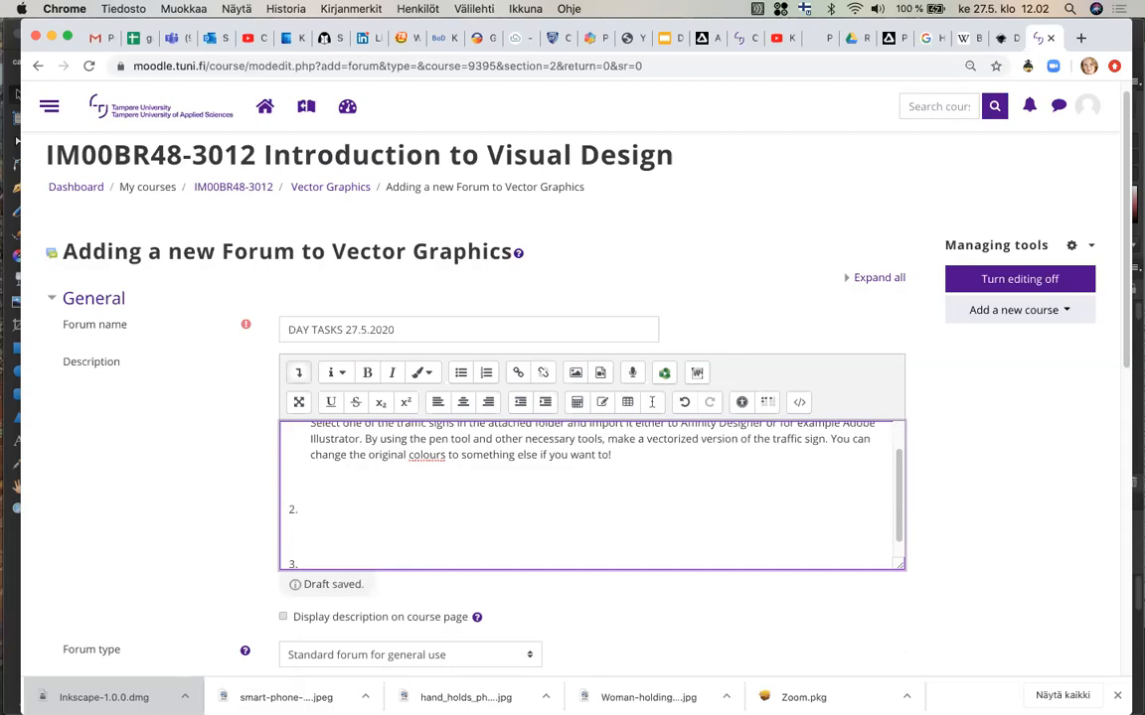
pyautogui.write('INI')
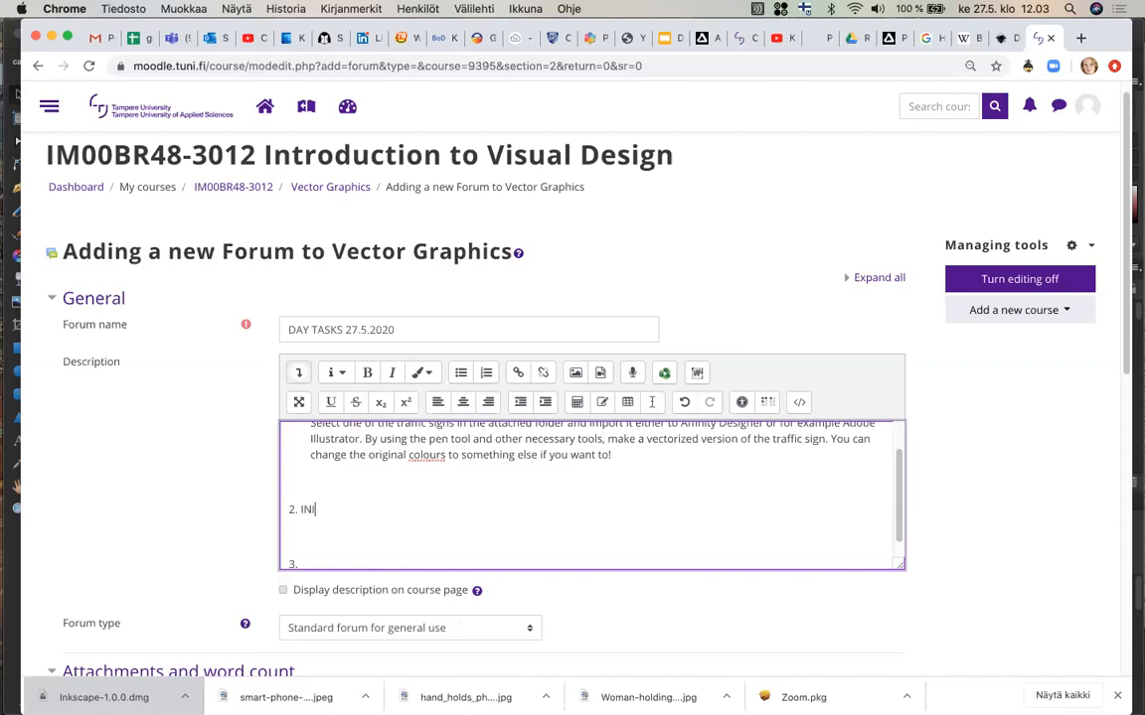
pyautogui.write('TIALS LOGO')
# Under item 2, add an indented instruction beginning: Draw your own initials.
pyautogui.write('Dra')
pyautogui.write('w y')
pyautogui.write('our')
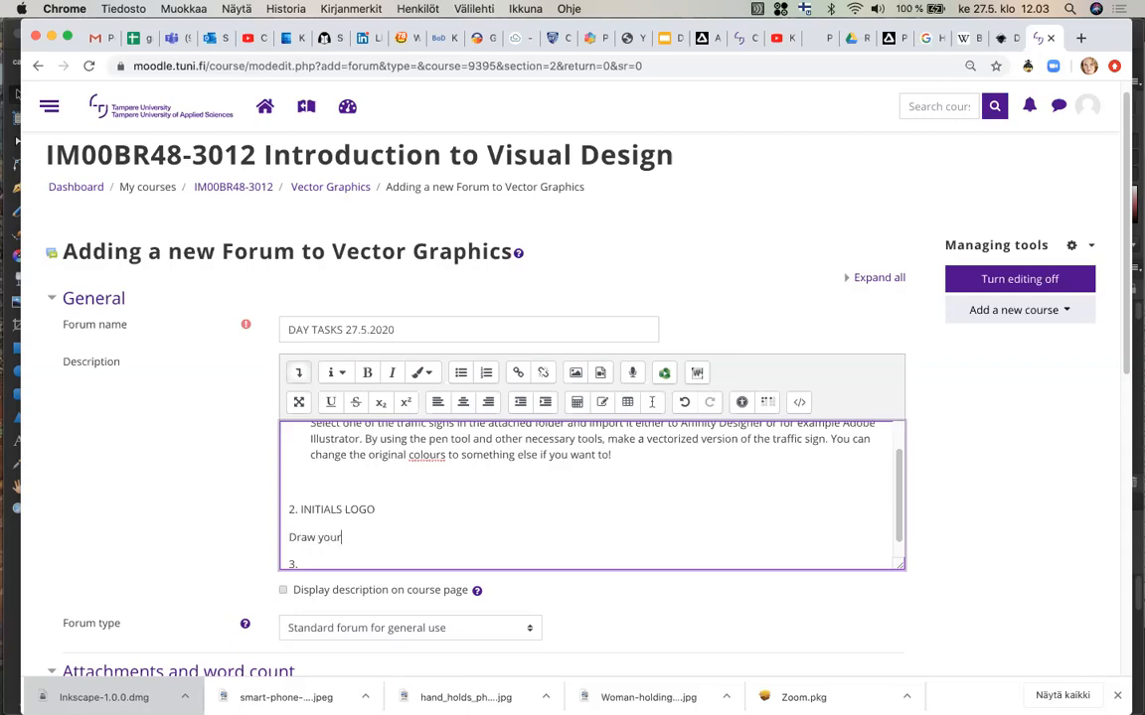
pyautogui.write(' own initials')
pyautogui.click(544, 404)
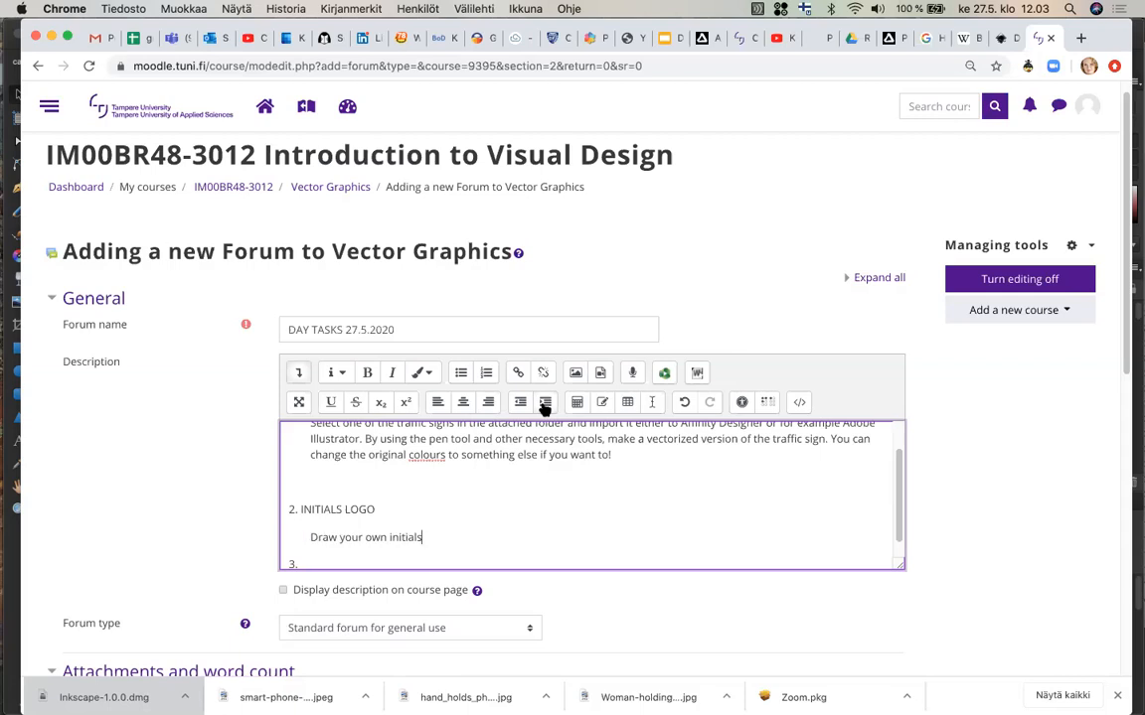
# Continue the instruction with: in a vector graphics program and make a logo out of them.
pyautogui.write('in a vector graphics')
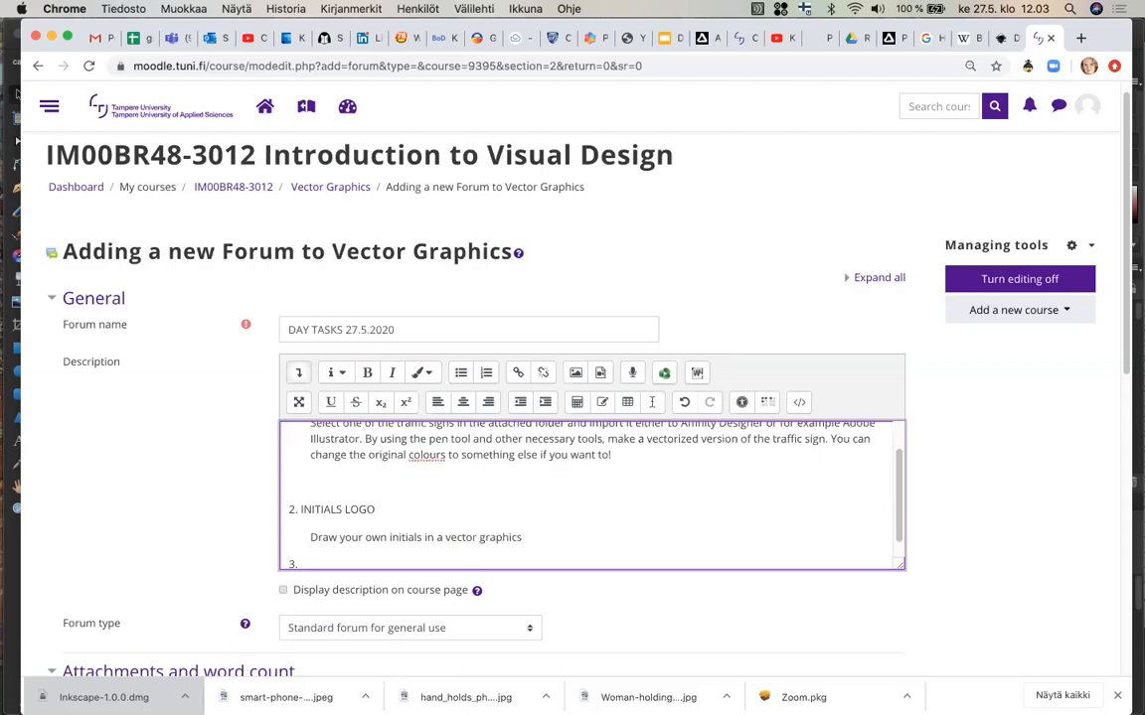
pyautogui.write(' program and')
pyautogui.write('make a logo out of them. ')
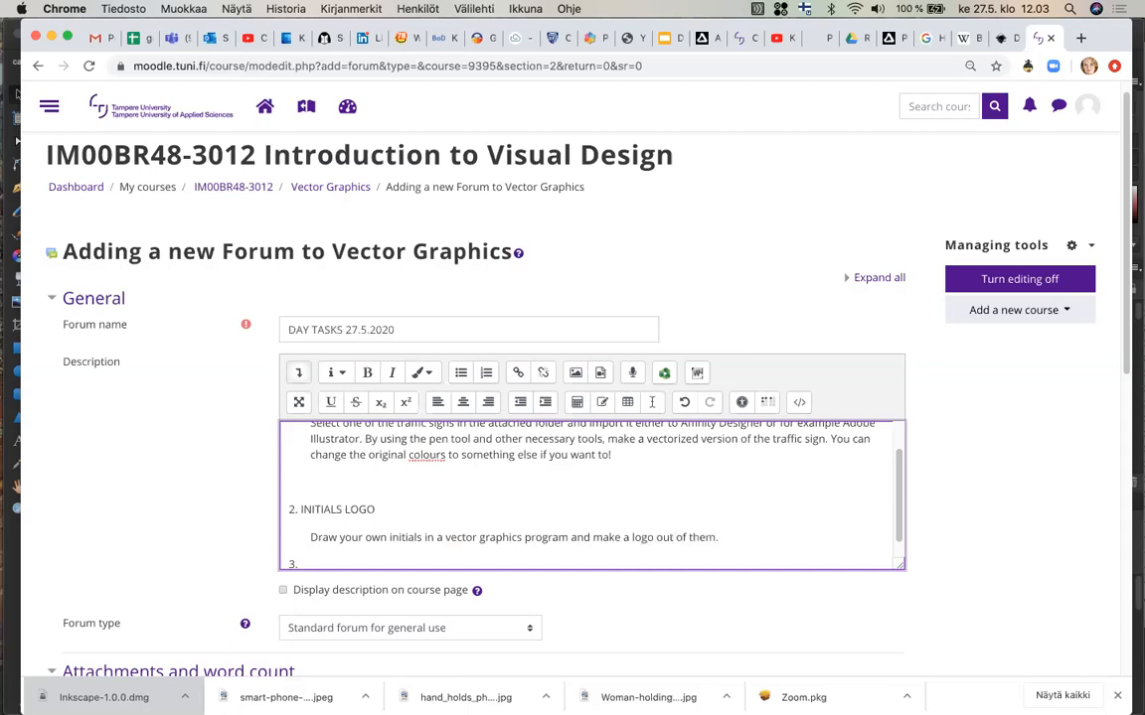
pyautogui.write('M')
# Add the sentence: Start by making several 'sketch' versions, from which you select the best one.
pyautogui.press('BackSpace')
pyautogui.write('Start b')
pyautogui.write('aking several')
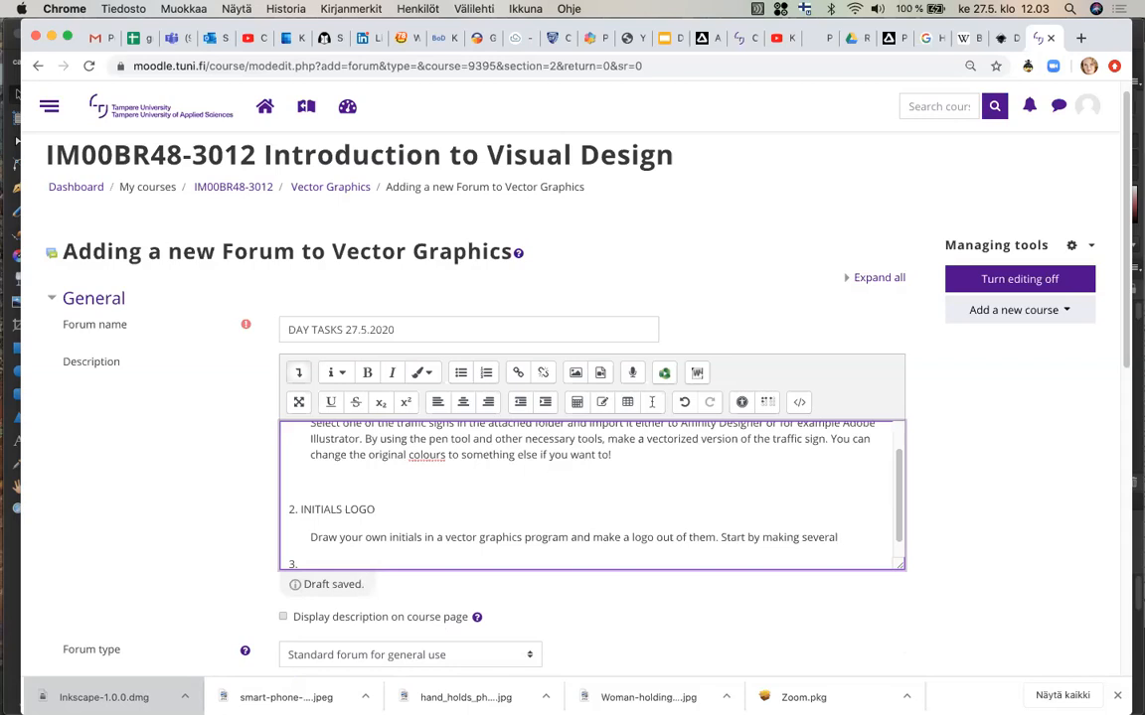
pyautogui.write(" 'sketch' version")
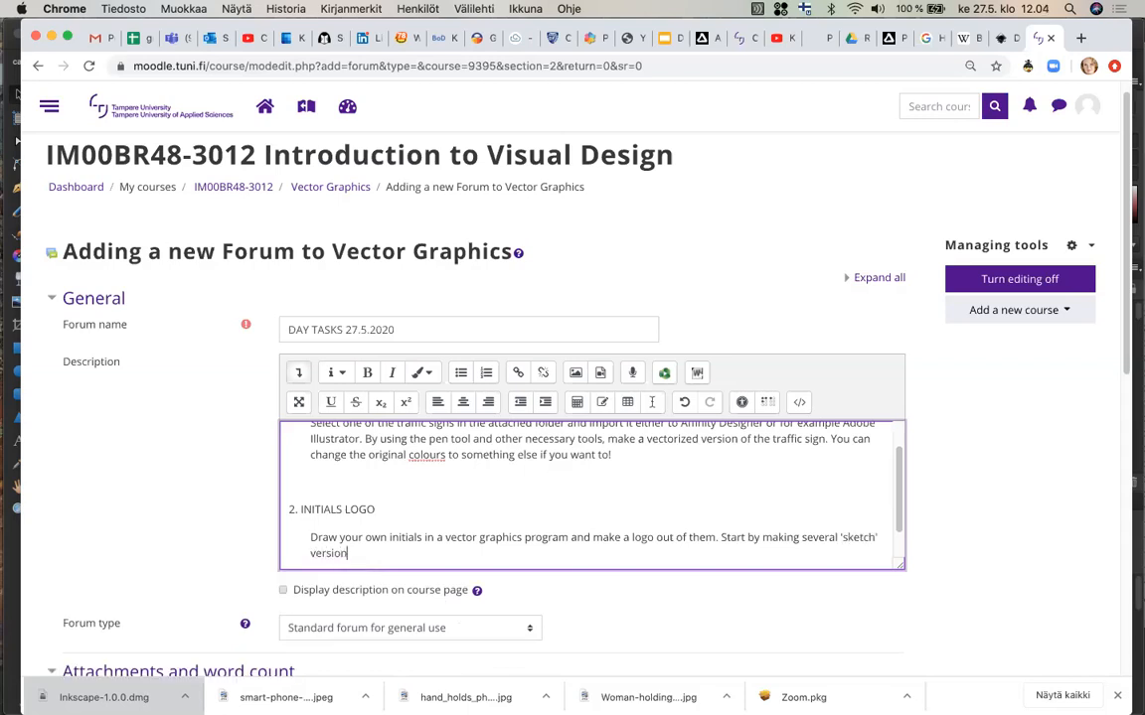
pyautogui.write('s, from which you selec')
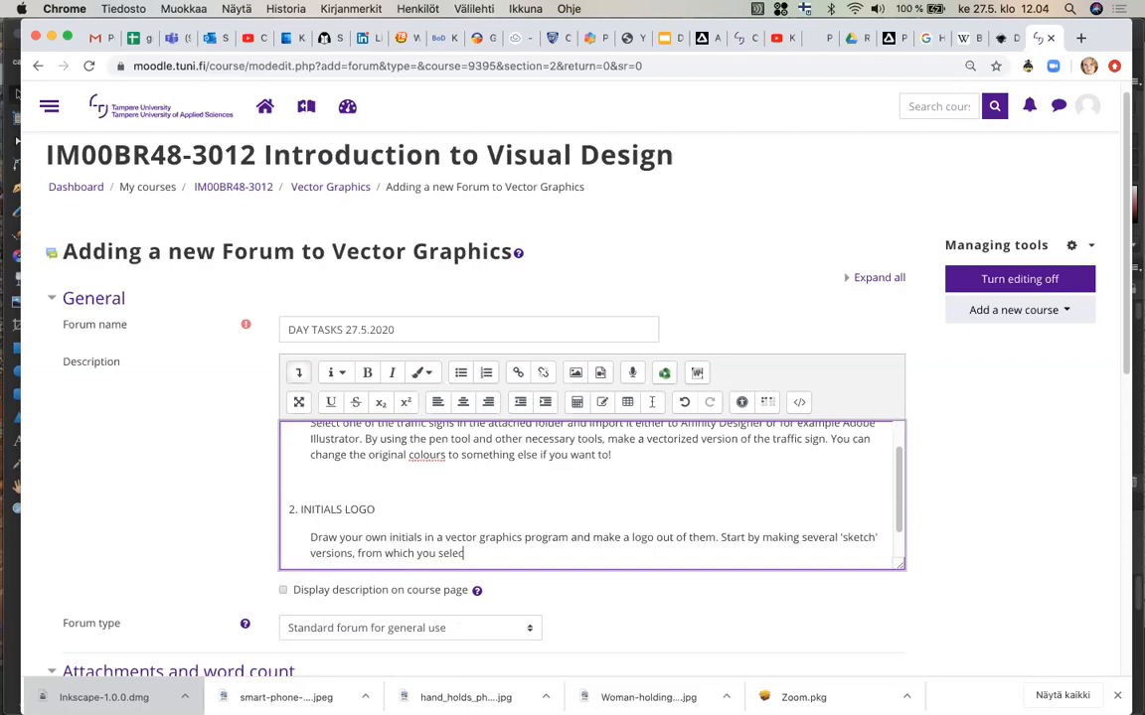
pyautogui.write('t the best one')
# Title list item 3 VECTOR LINEART IMAGE and start a new line below it.
pyautogui.press('Return')
pyautogui.press('Return')
pyautogui.write('3.')
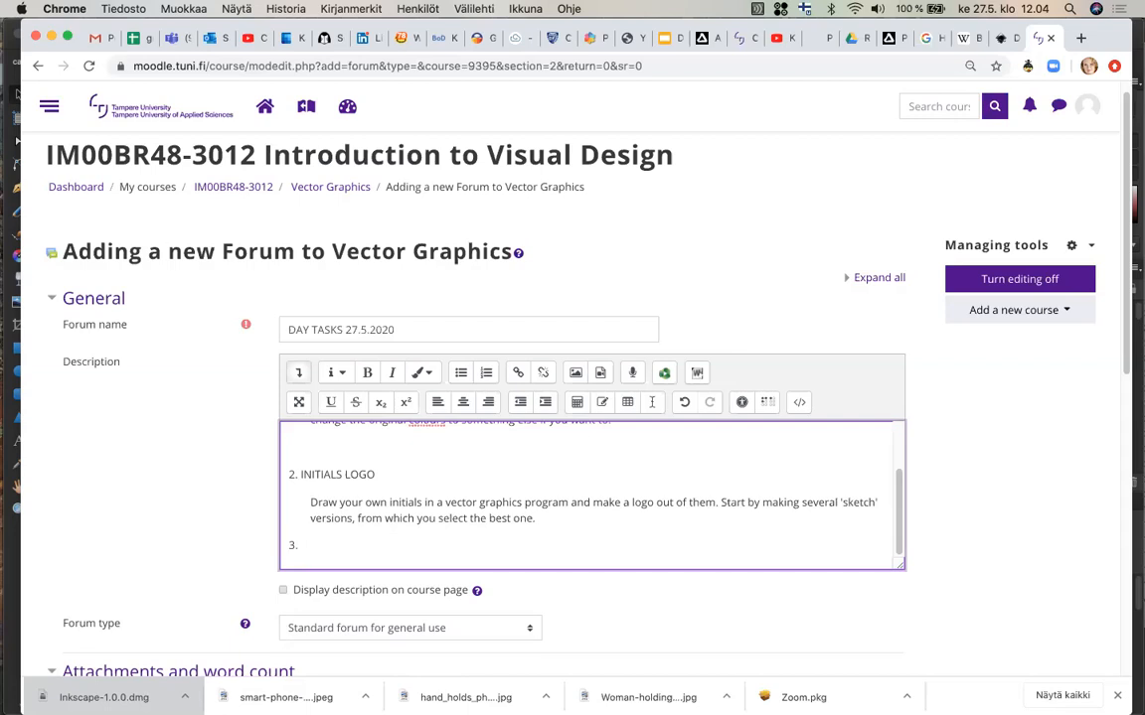
pyautogui.write('VECTOR LINEART IMAGE')
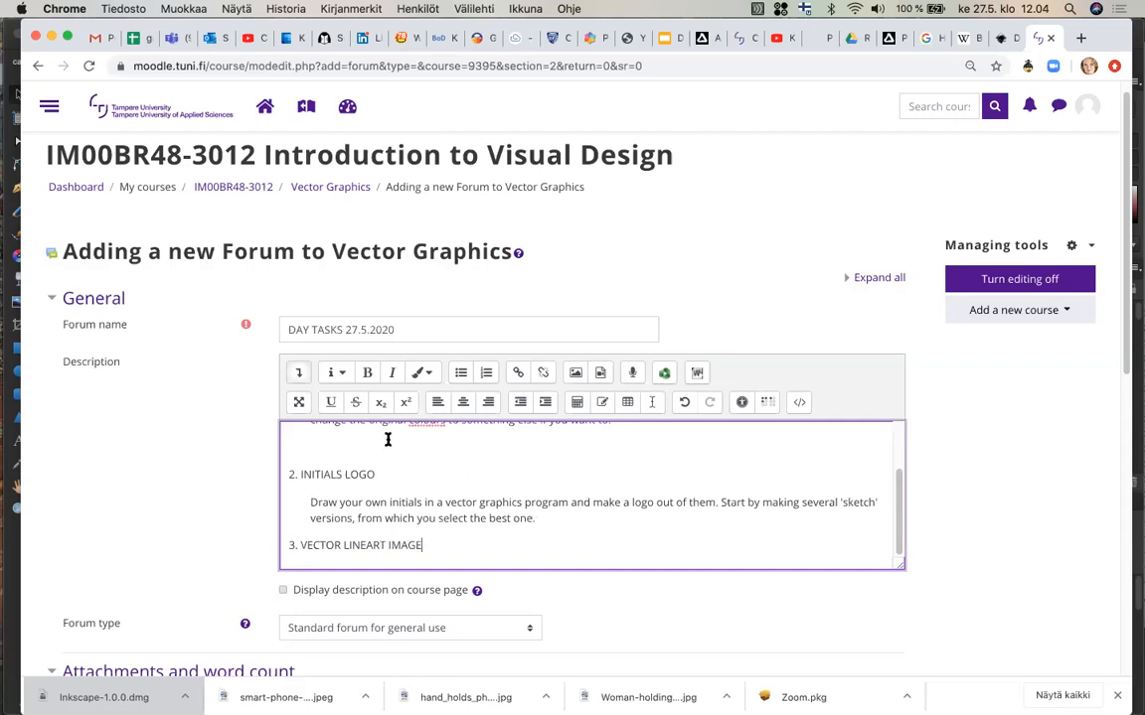
pyautogui.press('BackSpace')
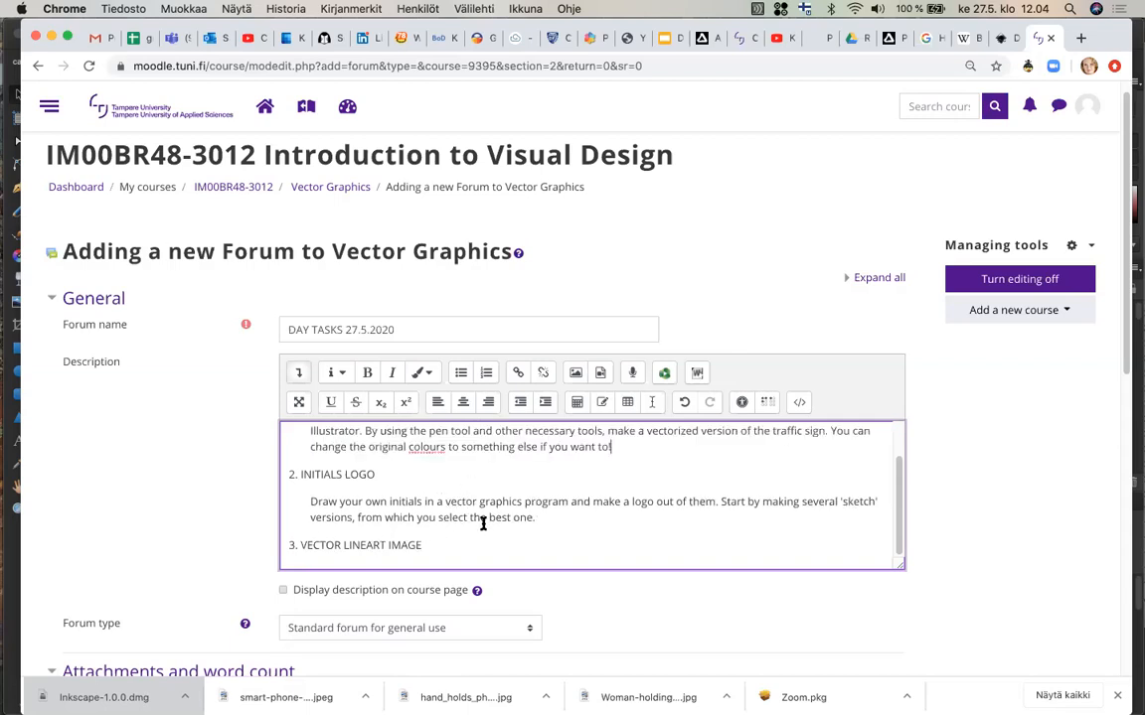
pyautogui.press('Return')
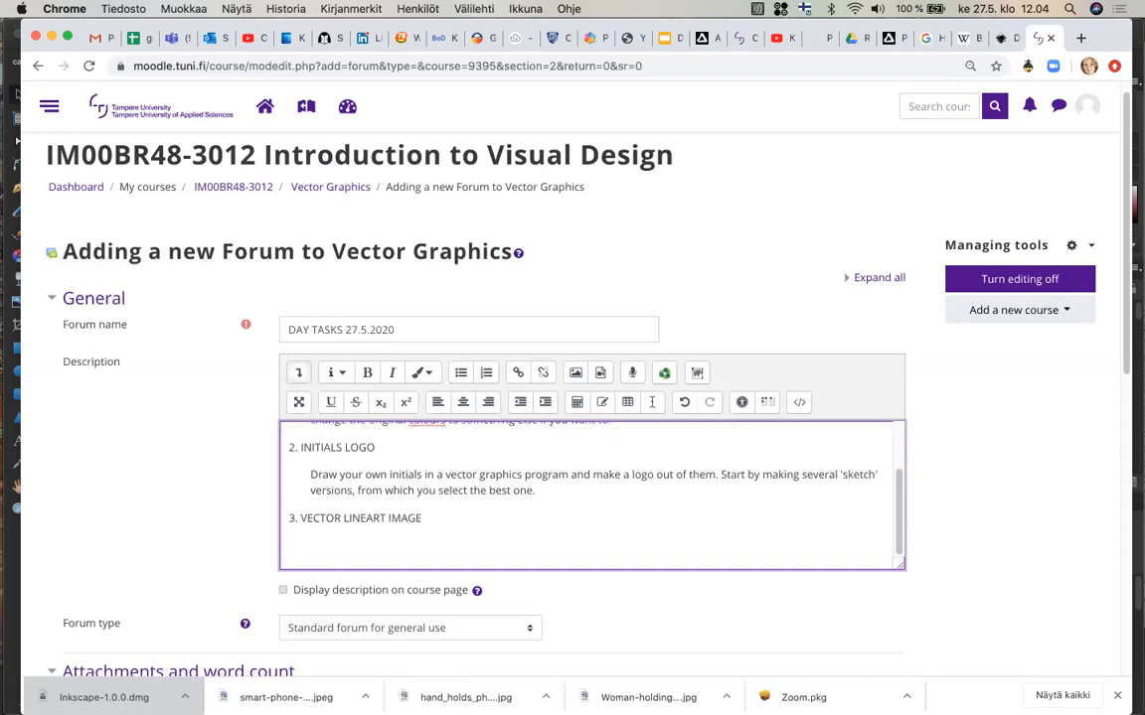
# Under item 3, add an indented instruction beginning: Using a vector graphics program,.
pyautogui.write('Using')
pyautogui.click(547, 401)
pyautogui.write('a vector graphics progr')
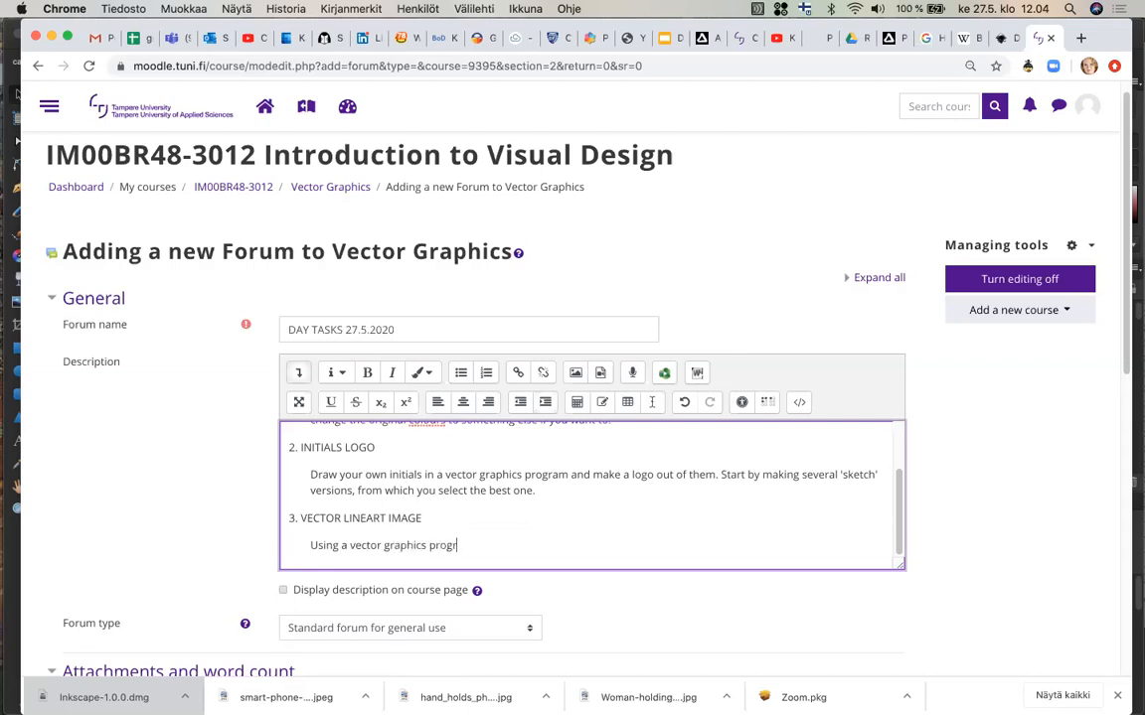
pyautogui.write('am, create')
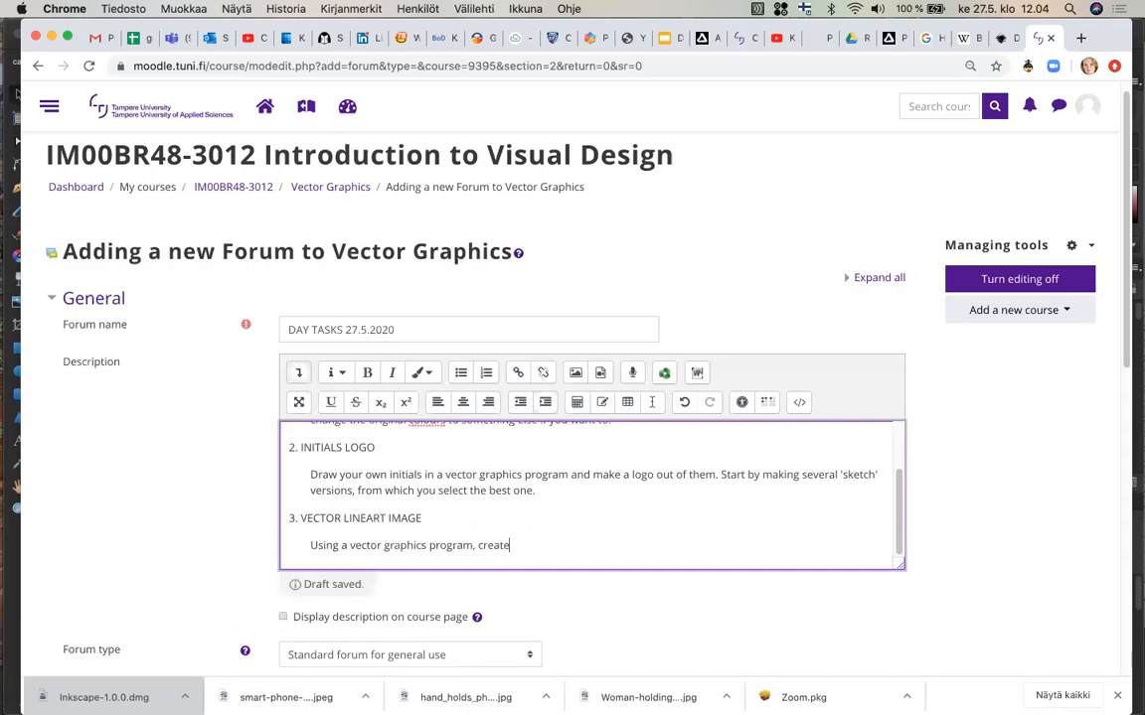
# Continue item 3 with: create a lineart image of a fish or a flower, using different fills for it.
pyautogui.write('a lineart image of')
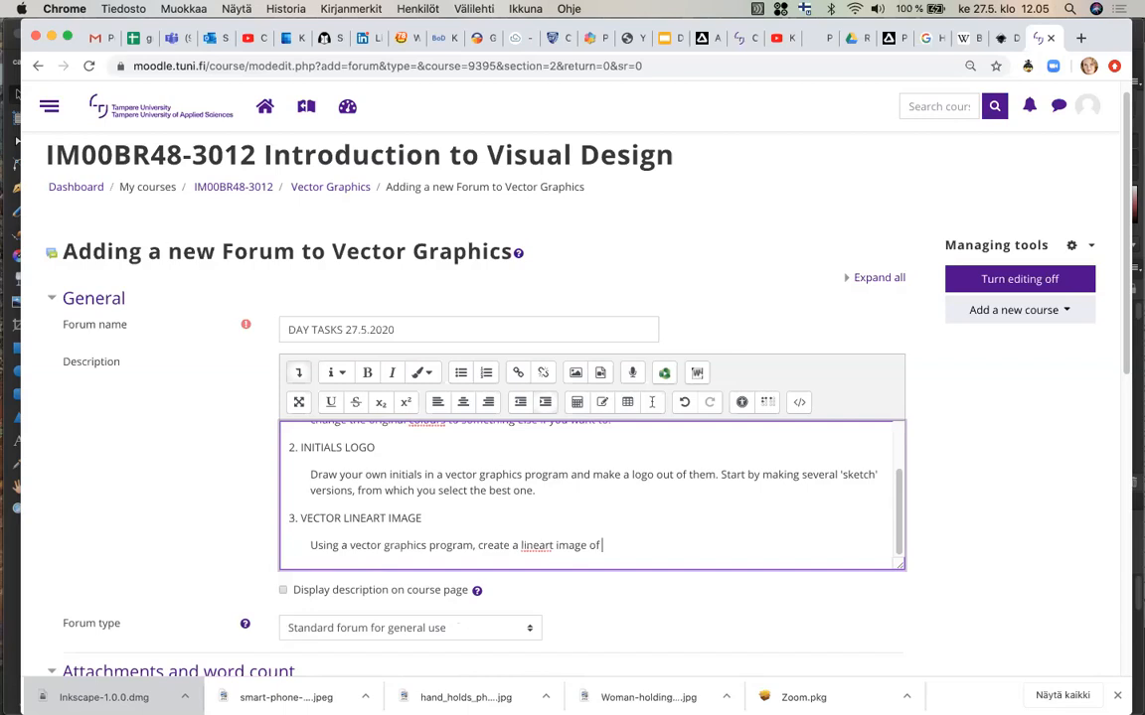
pyautogui.write(' a fish')
pyautogui.write(' or ')
pyautogui.write('a')
pyautogui.write(' flower')
pyautogui.write(', with')
pyautogui.press('BackSpace')
pyautogui.press('BackSpace')
pyautogui.press('BackSpace')
pyautogui.press('BackSpace')
pyautogui.press('BackSpace')
pyautogui.write('using dirr')
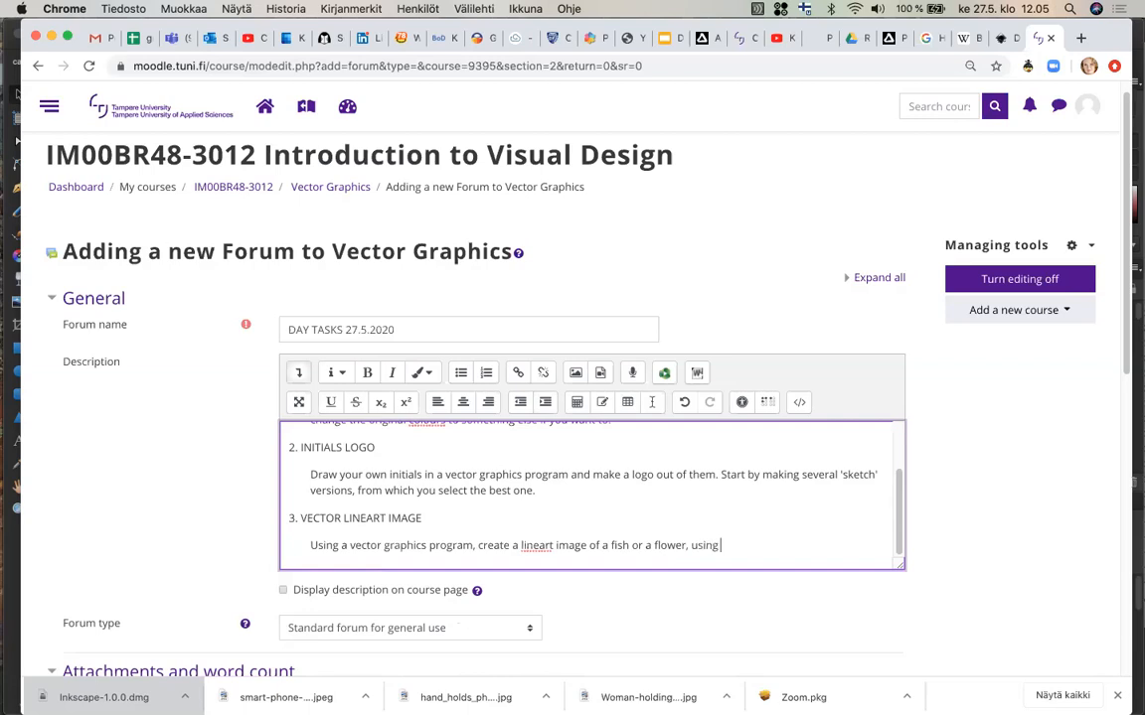
pyautogui.press('BackSpace')
pyautogui.press('BackSpace')
pyautogui.write('fferent fills for it.')
pyautogui.scroll(-1, 528, 347)
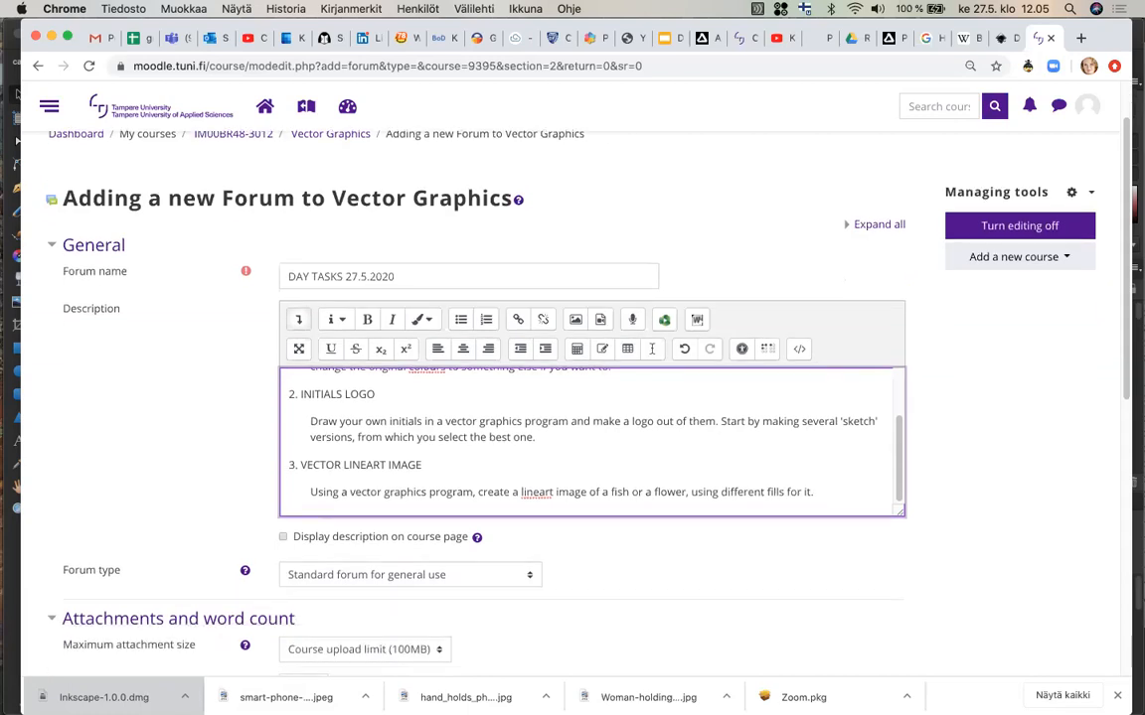
# Below the list, add an unindented closing line: Export all images as jpg or png.
pyautogui.press('Return')
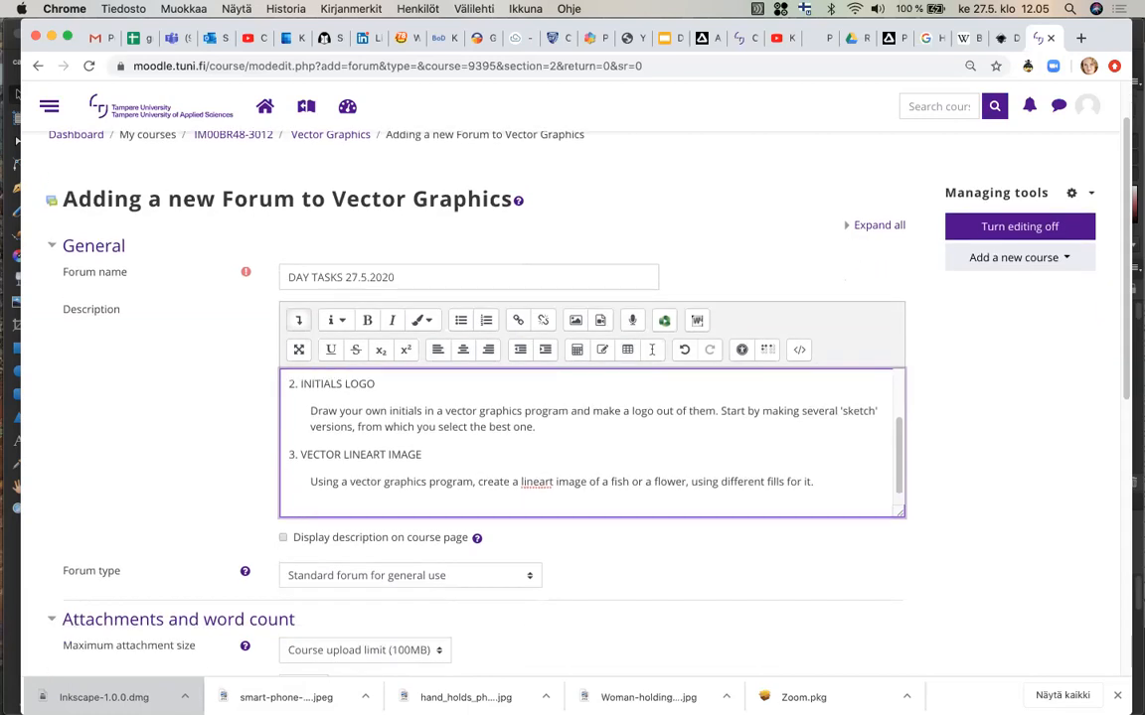
pyautogui.write('Export')
pyautogui.click(520, 350)
pyautogui.write('all images as j')
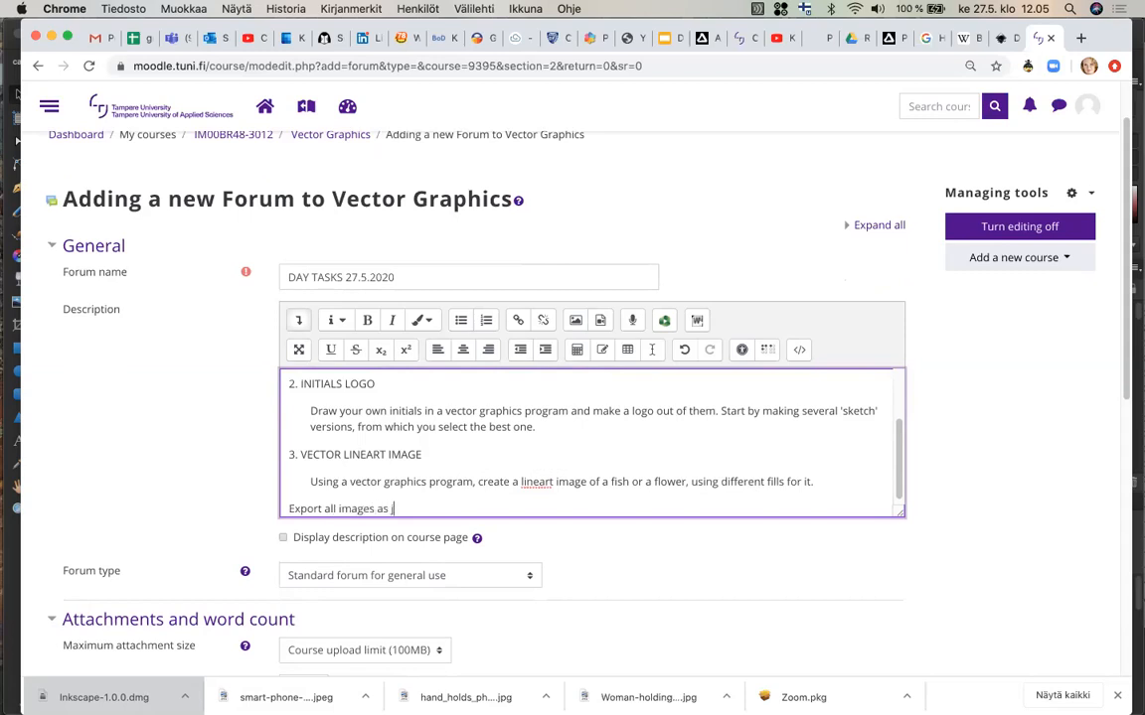
pyautogui.write('pg or png')
pyautogui.press('Left')
pyautogui.press('Left')
pyautogui.press('Left')
pyautogui.press('Left')
pyautogui.press('Left')
pyautogui.press('Left')
pyautogui.write(',')
pyautogui.press('Right')
pyautogui.press('Right')
pyautogui.press('Right')
pyautogui.press('Right')
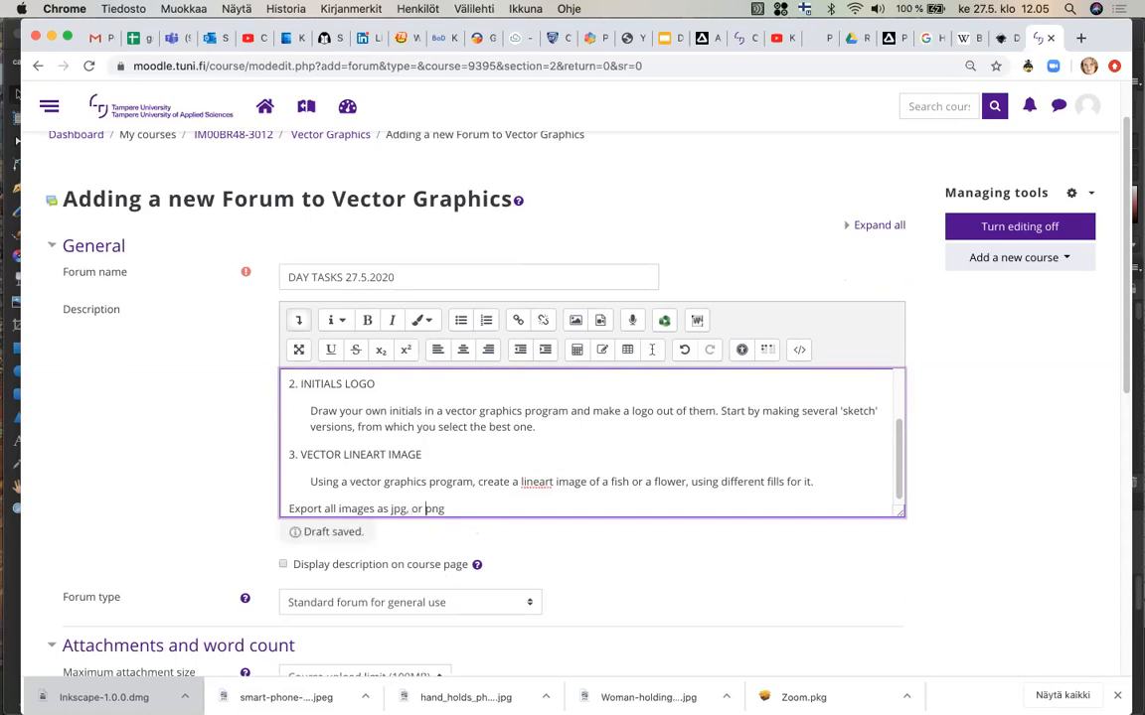
pyautogui.press('Left')
pyautogui.press('Left')
pyautogui.press('Left')
pyautogui.press('Left')
pyautogui.press('BackSpace')
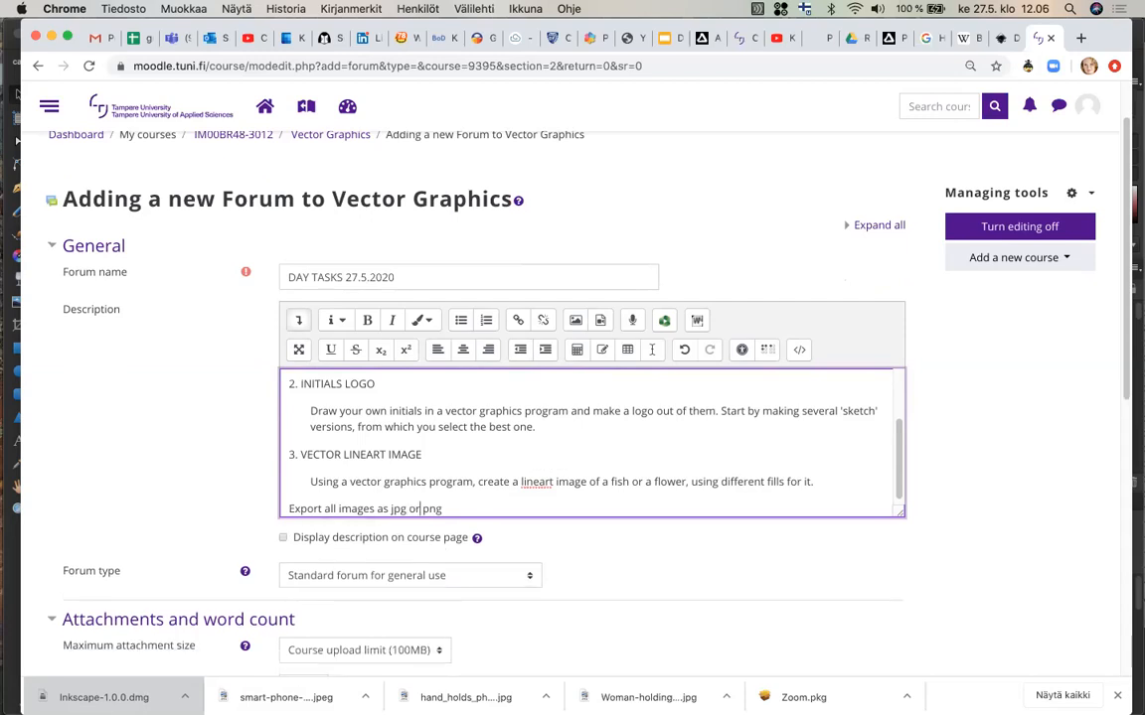
pyautogui.press('Right')
pyautogui.press('Right')
pyautogui.press('Right')
pyautogui.press('Right')
pyautogui.press('Right')
pyautogui.press('Right')
pyautogui.press('Right')
# Finish the closing line with: and upload them in this discussion forum.
pyautogui.write('and upload them in this disc')
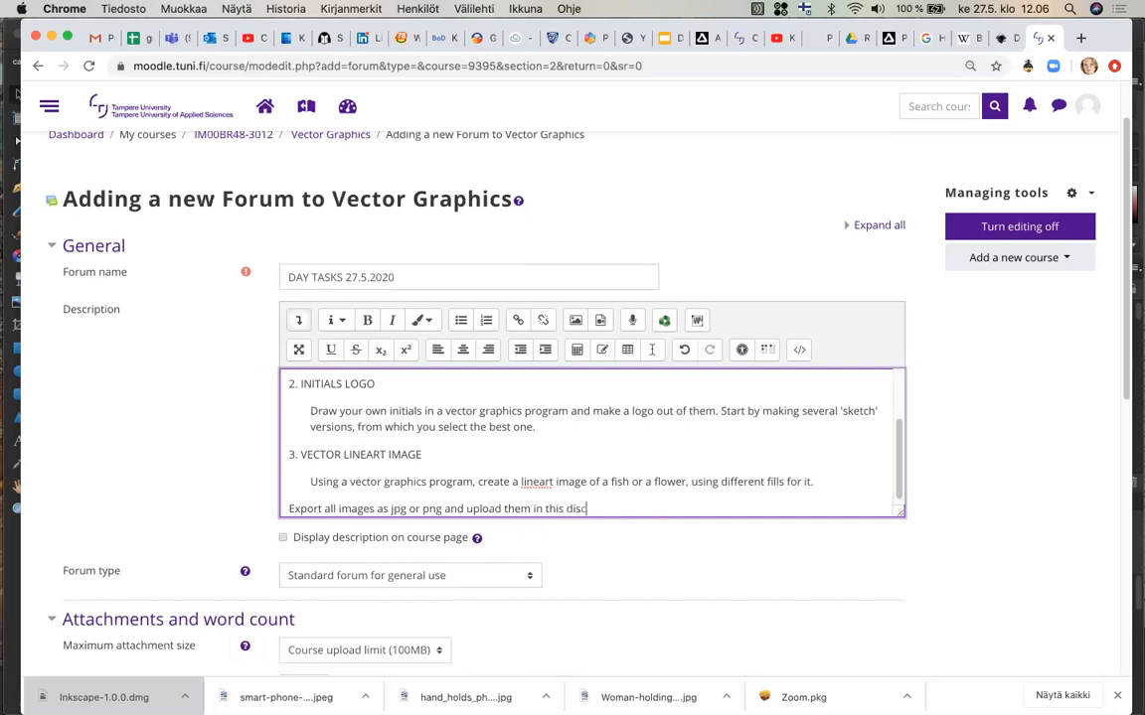
pyautogui.write('ussion forum.')
# Save the new forum and display it.
pyautogui.scroll(-1, 465, 471)
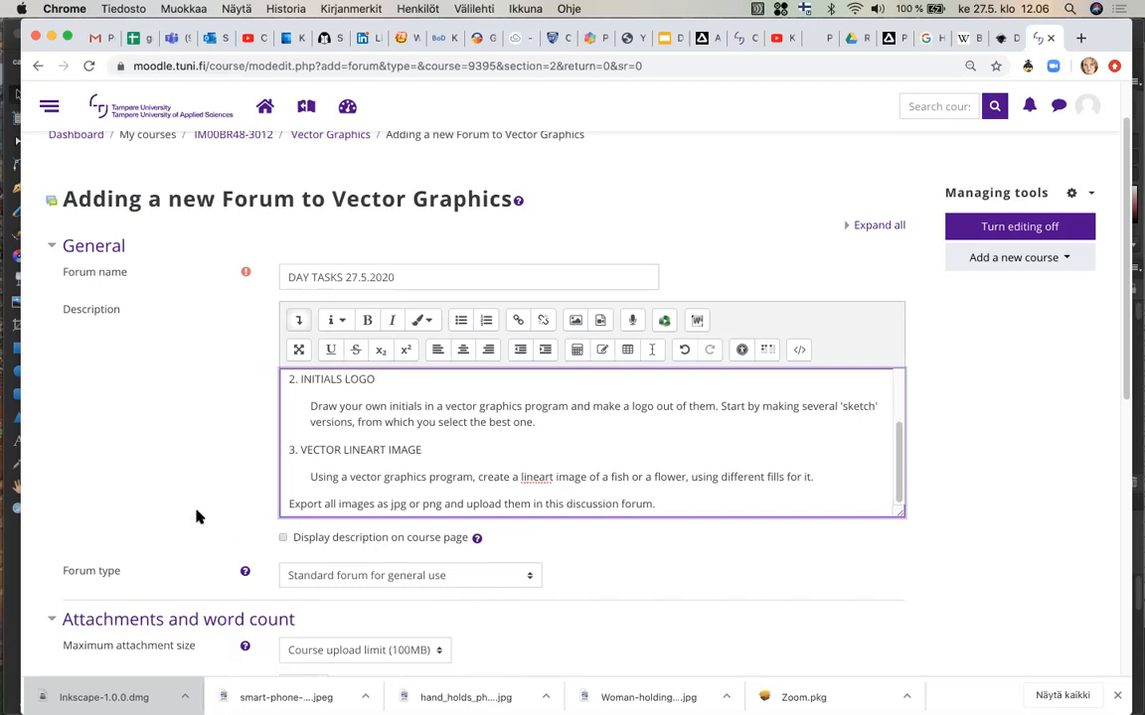
pyautogui.scroll(-3, 197, 515)
pyautogui.scroll(-5, 197, 515)
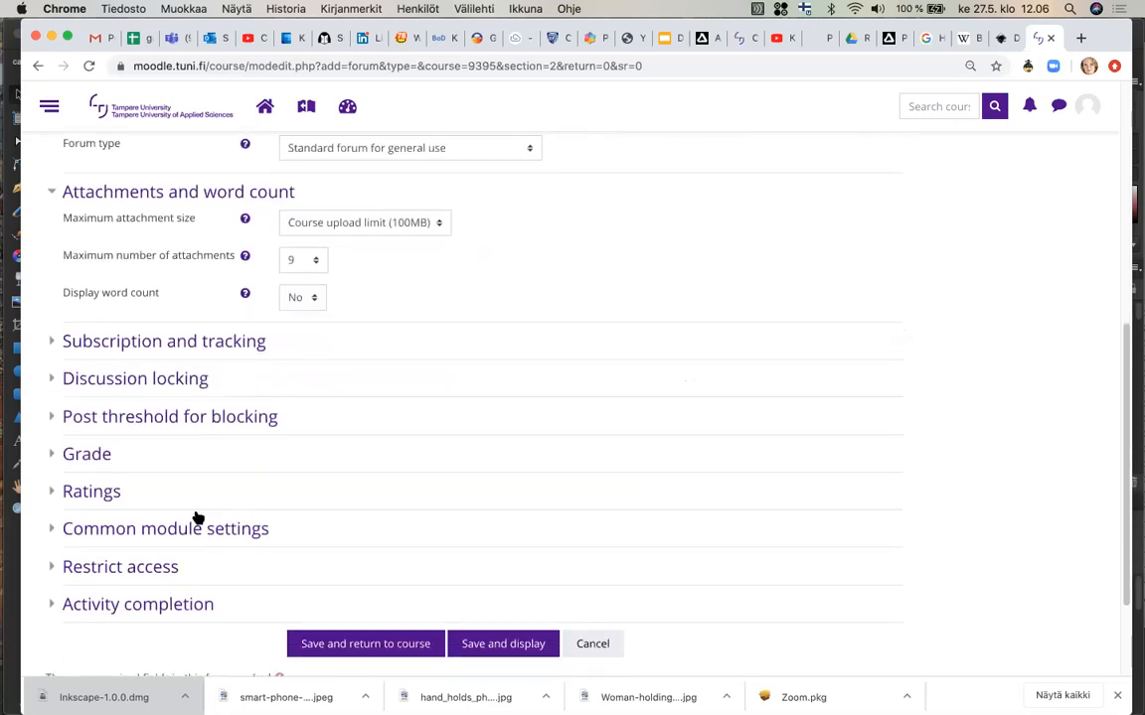
pyautogui.click(481, 626)
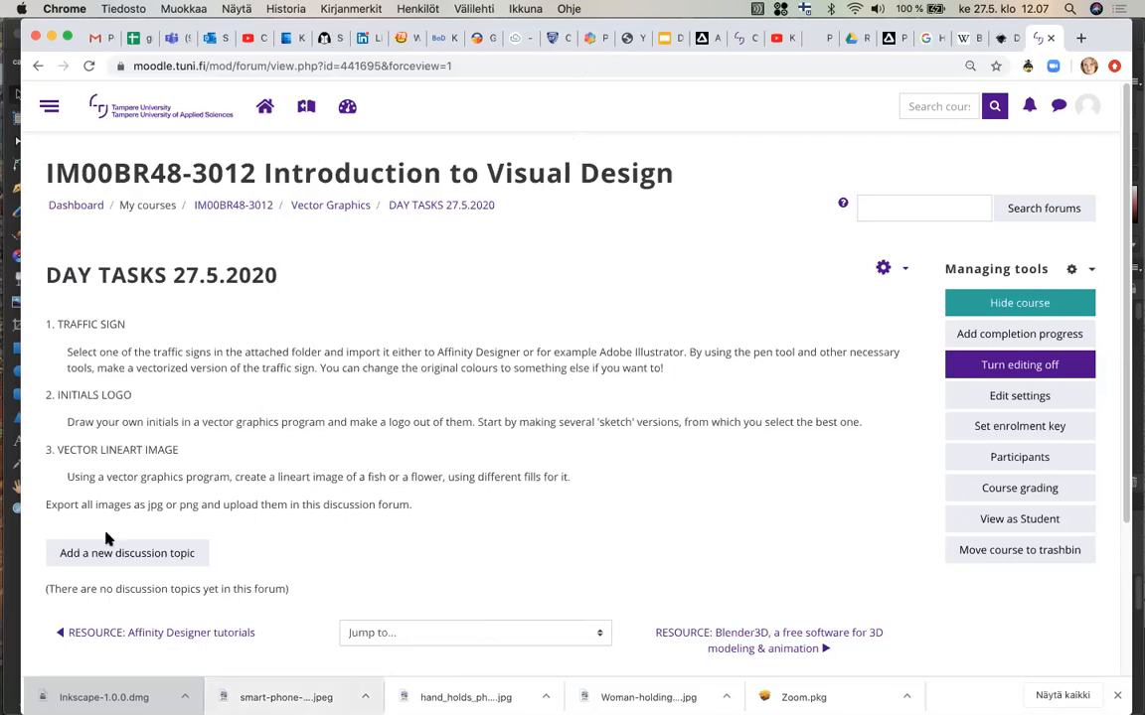
pyautogui.moveTo(8, 542)
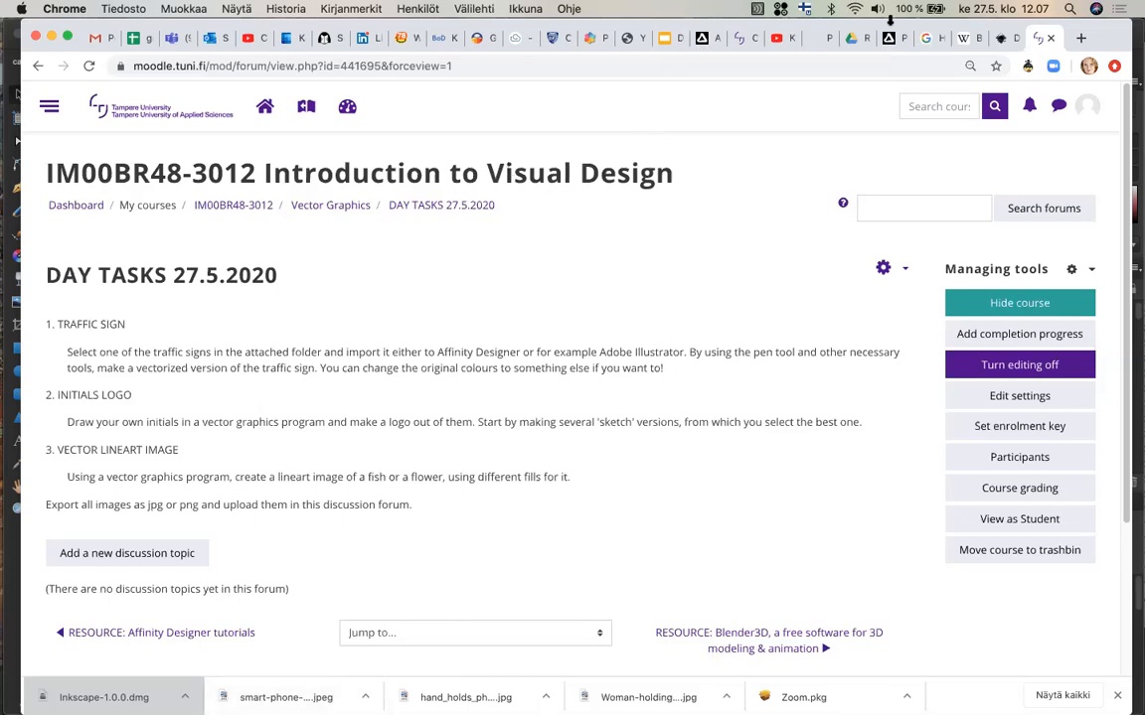
pyautogui.moveTo(5, 437)
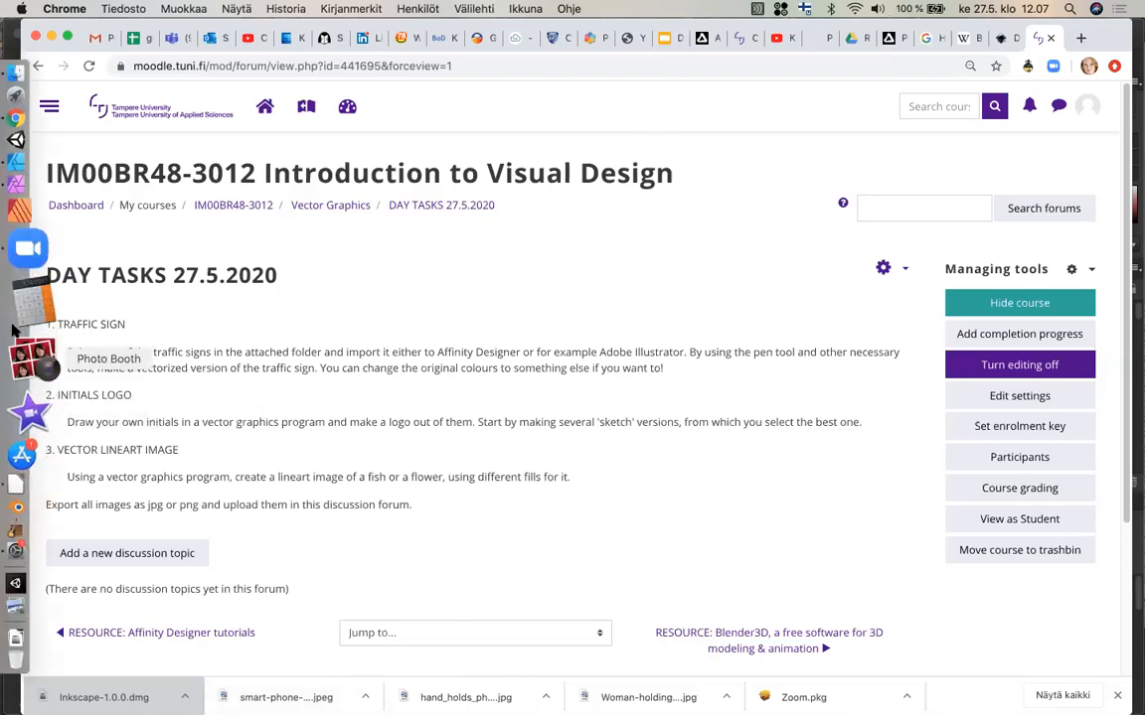